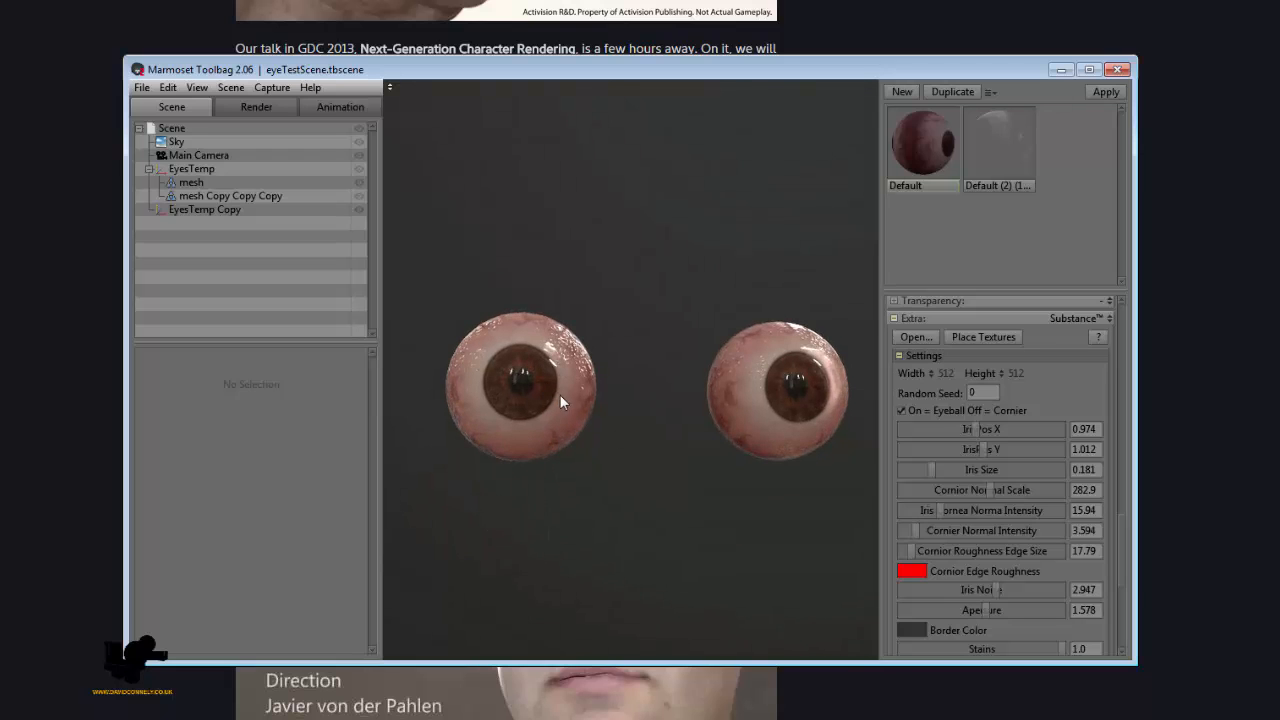
# - Set the Iris Cornea Norma Intensity of the Default eyeball material to 26.61
pyautogui.moveTo(472, 351); pyautogui.dragTo(495, 288)
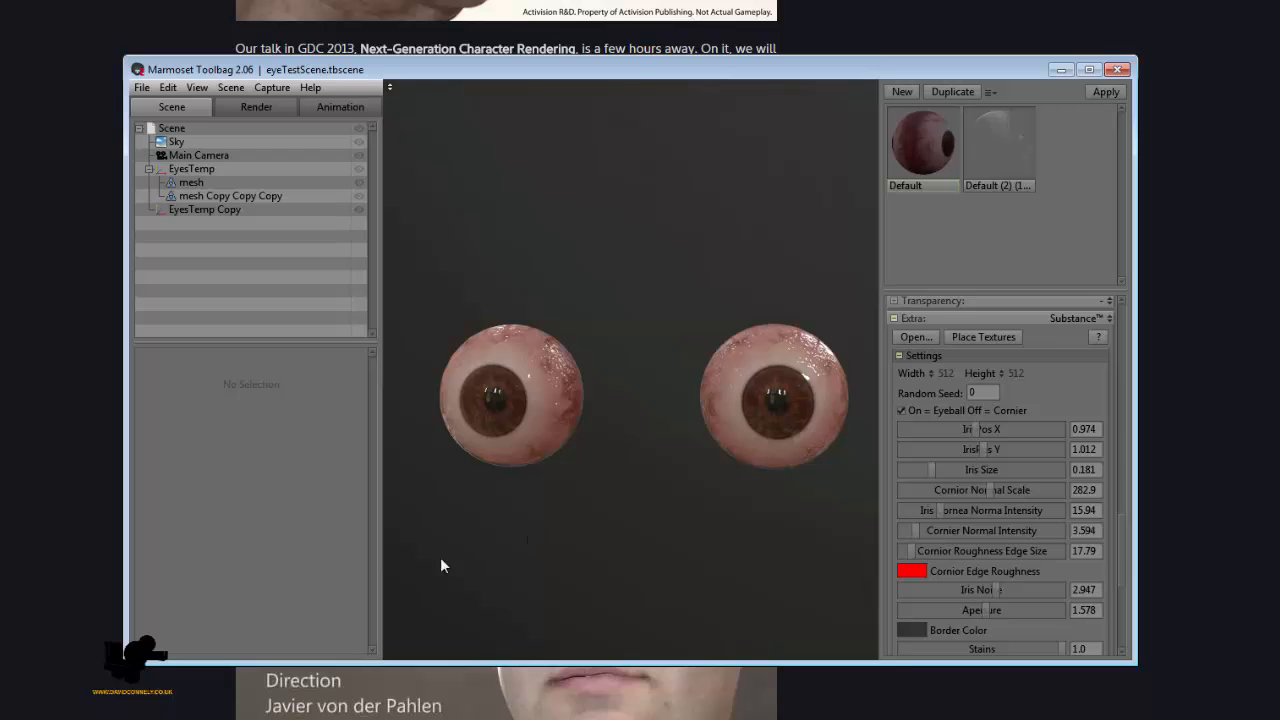
pyautogui.moveTo(520, 478); pyautogui.dragTo(706, 519)
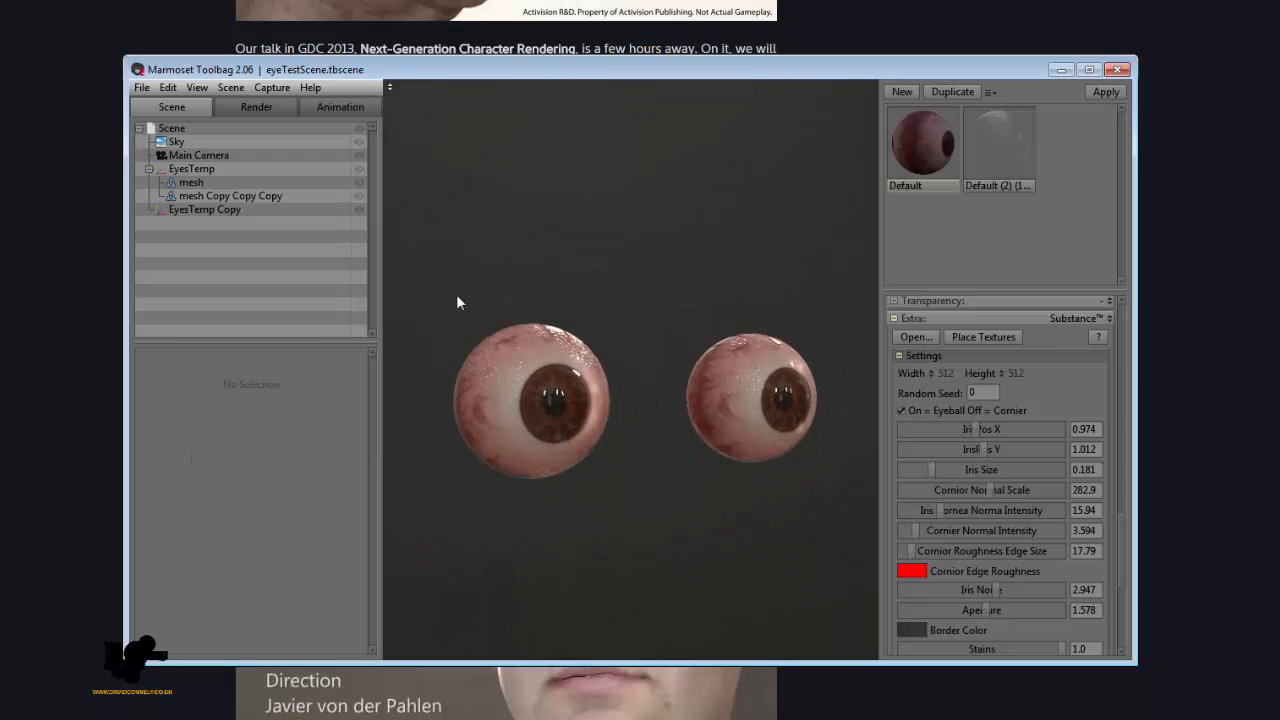
pyautogui.moveTo(617, 443); pyautogui.dragTo(624, 368)
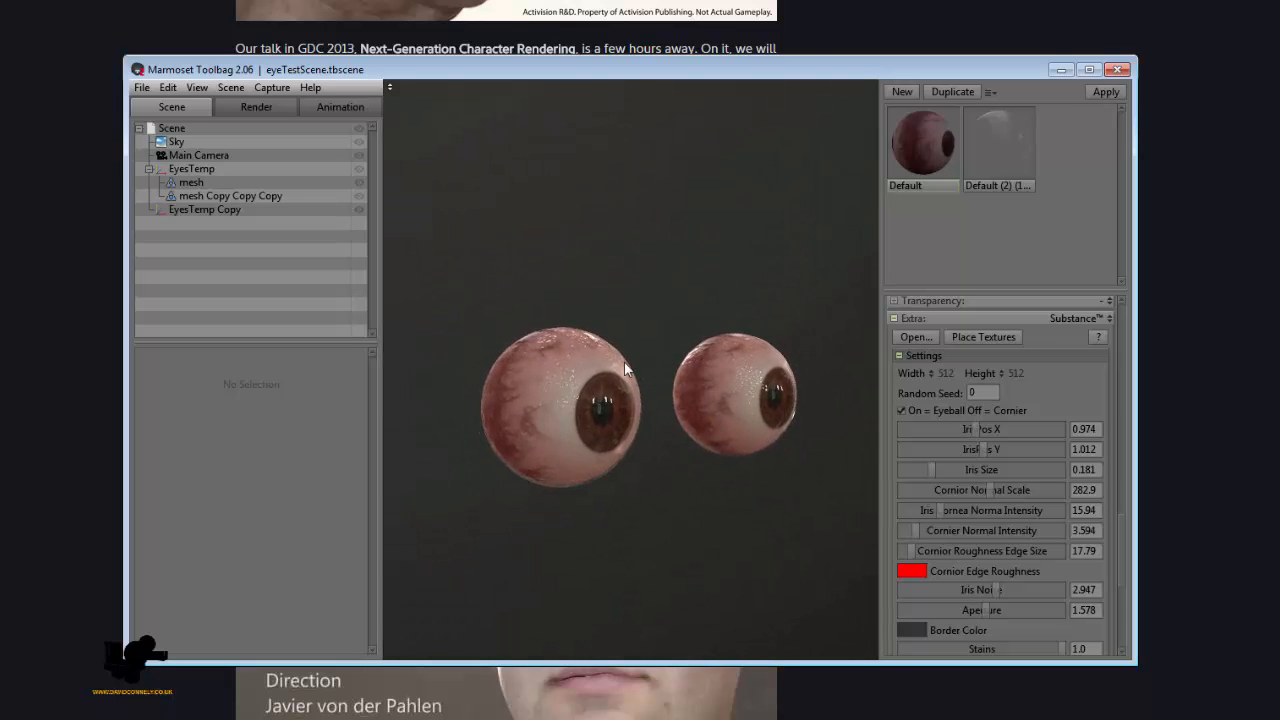
pyautogui.moveTo(580, 409)
pyautogui.mouseDown()
pyautogui.moveTo(503, 466)
pyautogui.moveTo(566, 397)
pyautogui.mouseUp()
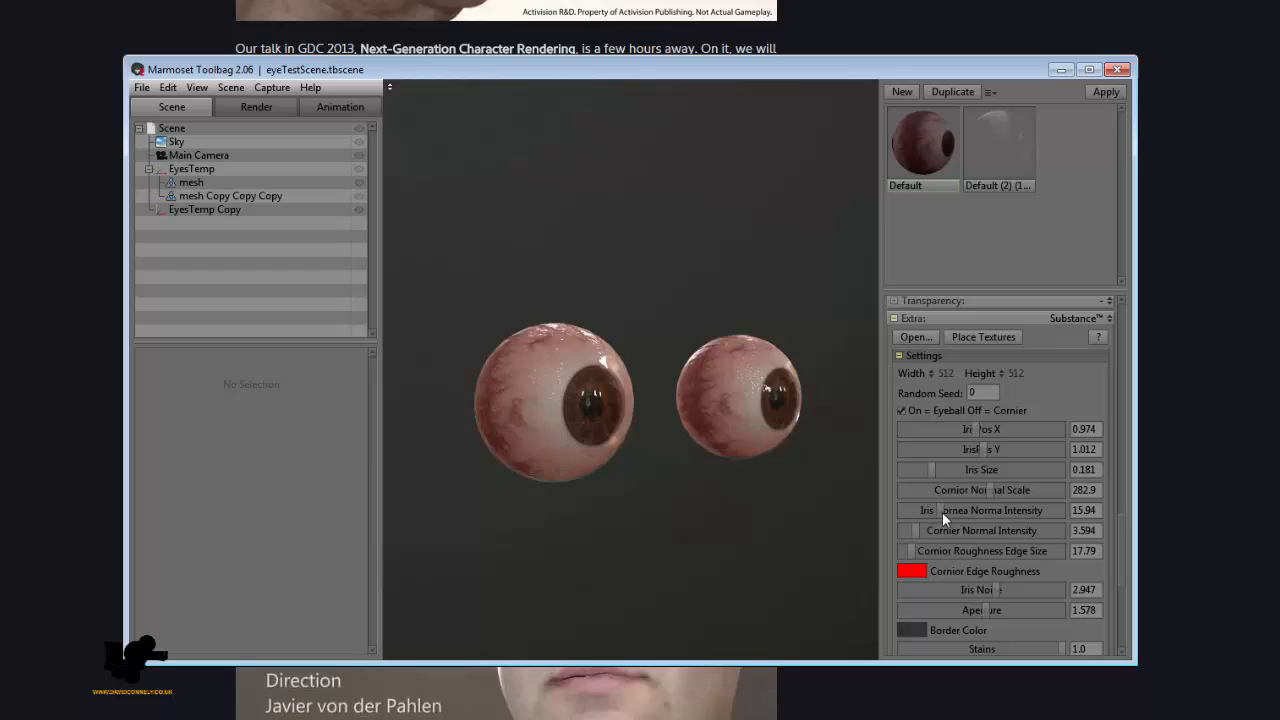
pyautogui.moveTo(942, 512)
pyautogui.mouseDown()
pyautogui.moveTo(928, 511)
pyautogui.moveTo(1072, 510)
pyautogui.moveTo(966, 514)
pyautogui.mouseUp()
# - On the Default (2) outer eye material, set Sclera Normal Scale to 204.6 and Sclera Normal Intensity to 7.868
pyautogui.click(988, 150)
pyautogui.scroll(-9, 936, 391)
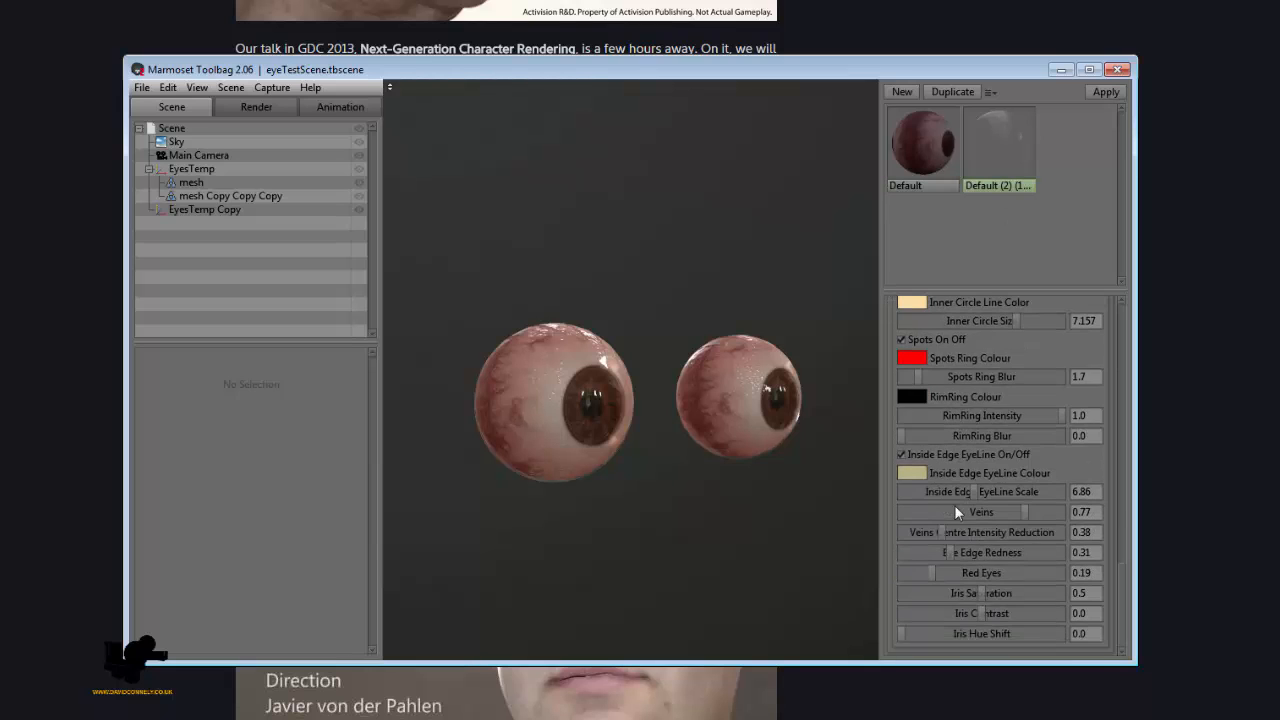
pyautogui.scroll(9, 955, 505)
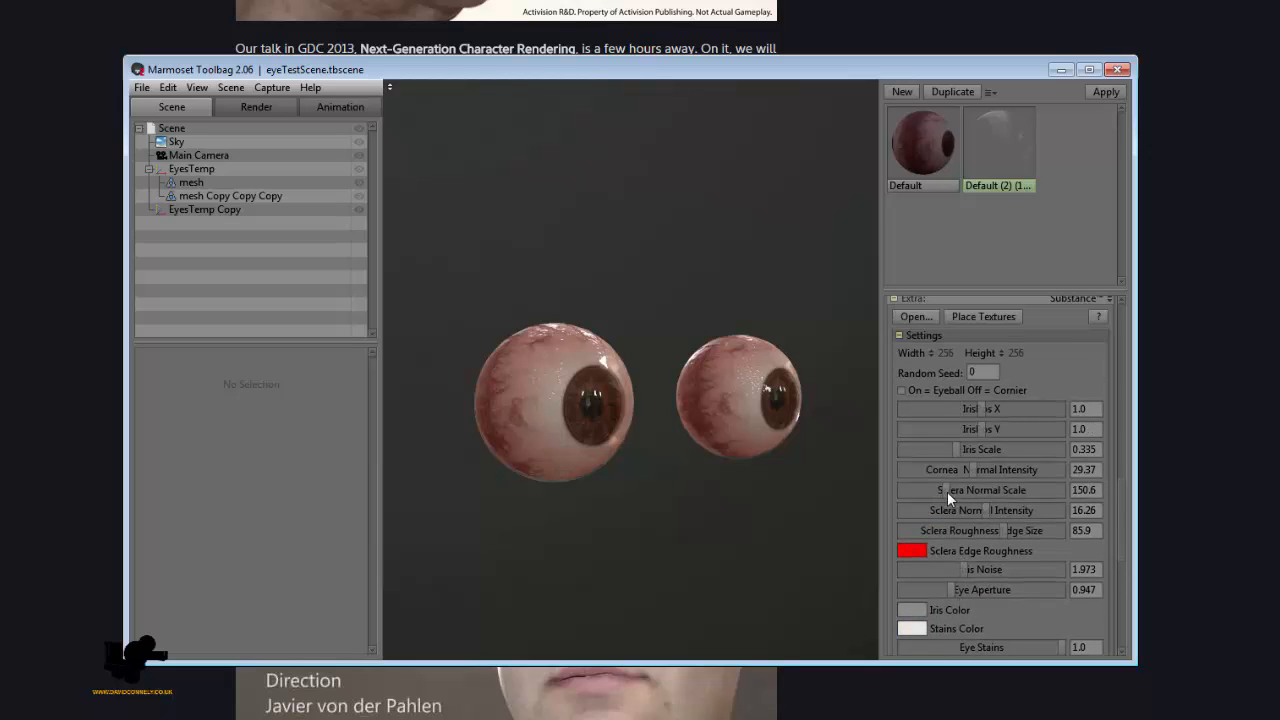
pyautogui.click(947, 491)
pyautogui.moveTo(952, 491); pyautogui.dragTo(934, 510)
# - Examine the surface bumps and reflections on both eyeballs from several angles, along with the material's substance settings
pyautogui.moveTo(640, 571); pyautogui.dragTo(753, 587)
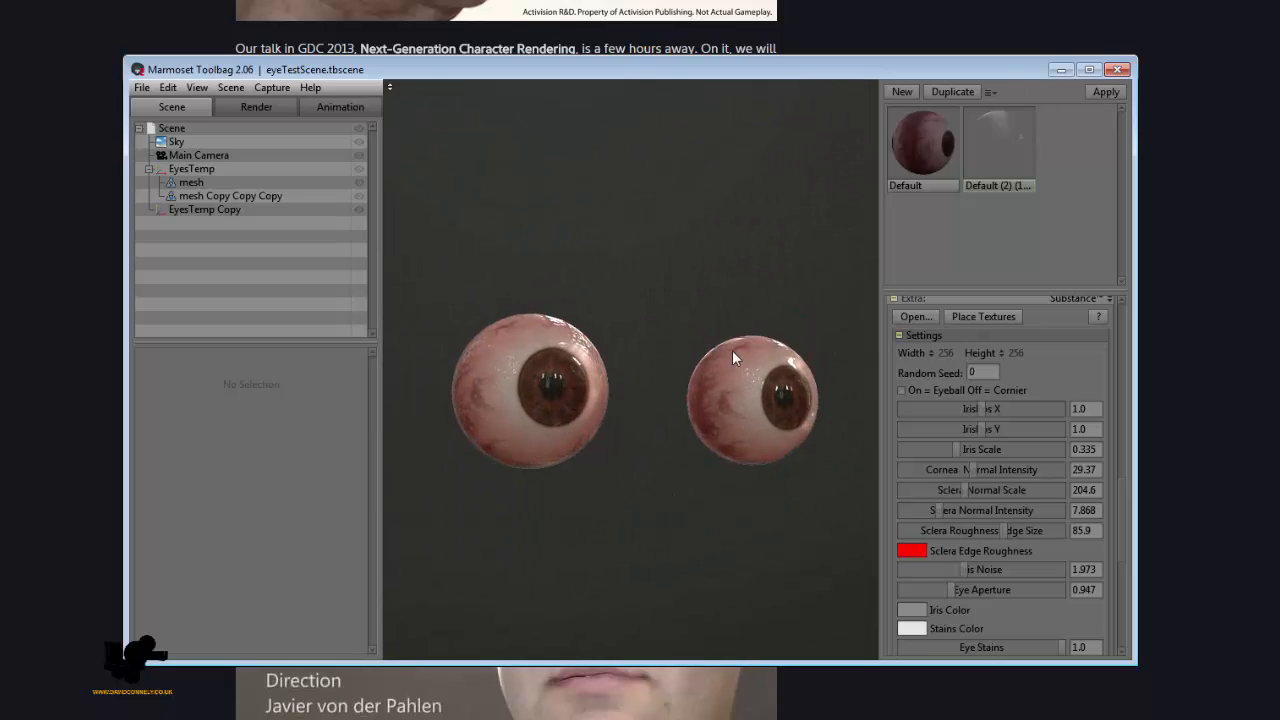
pyautogui.scroll(2, 978, 466)
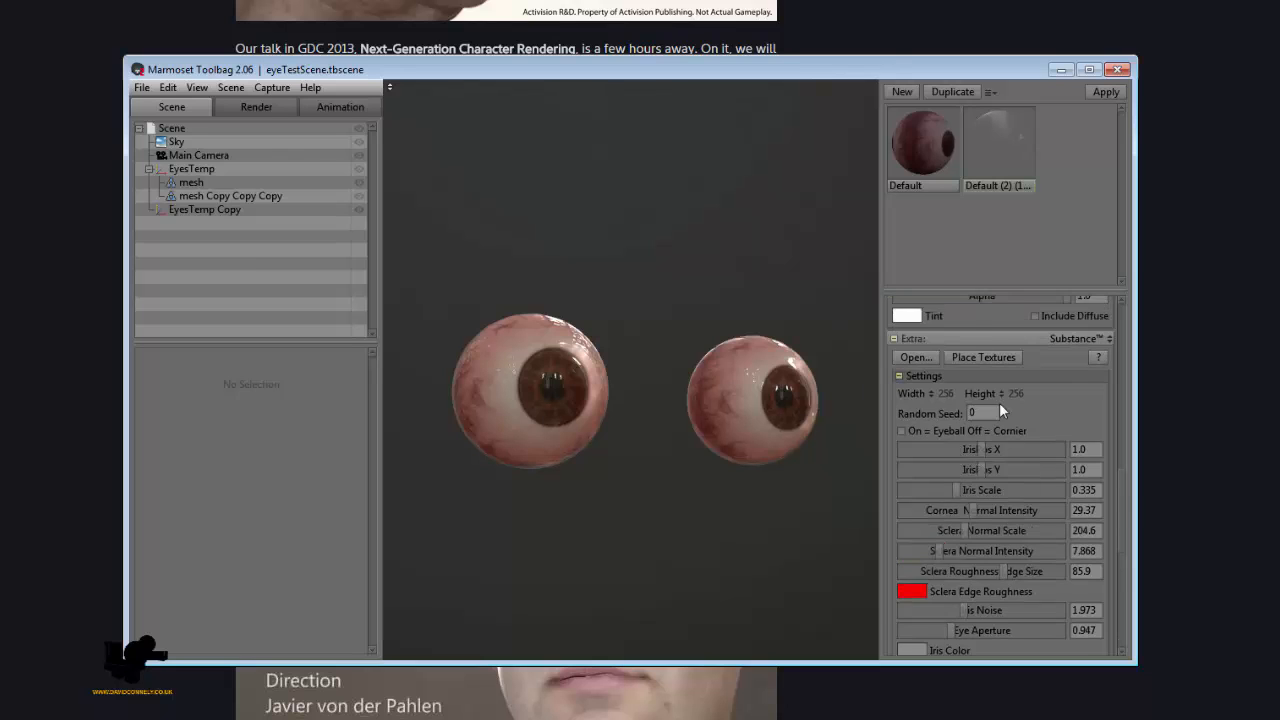
pyautogui.scroll(-3, 960, 455)
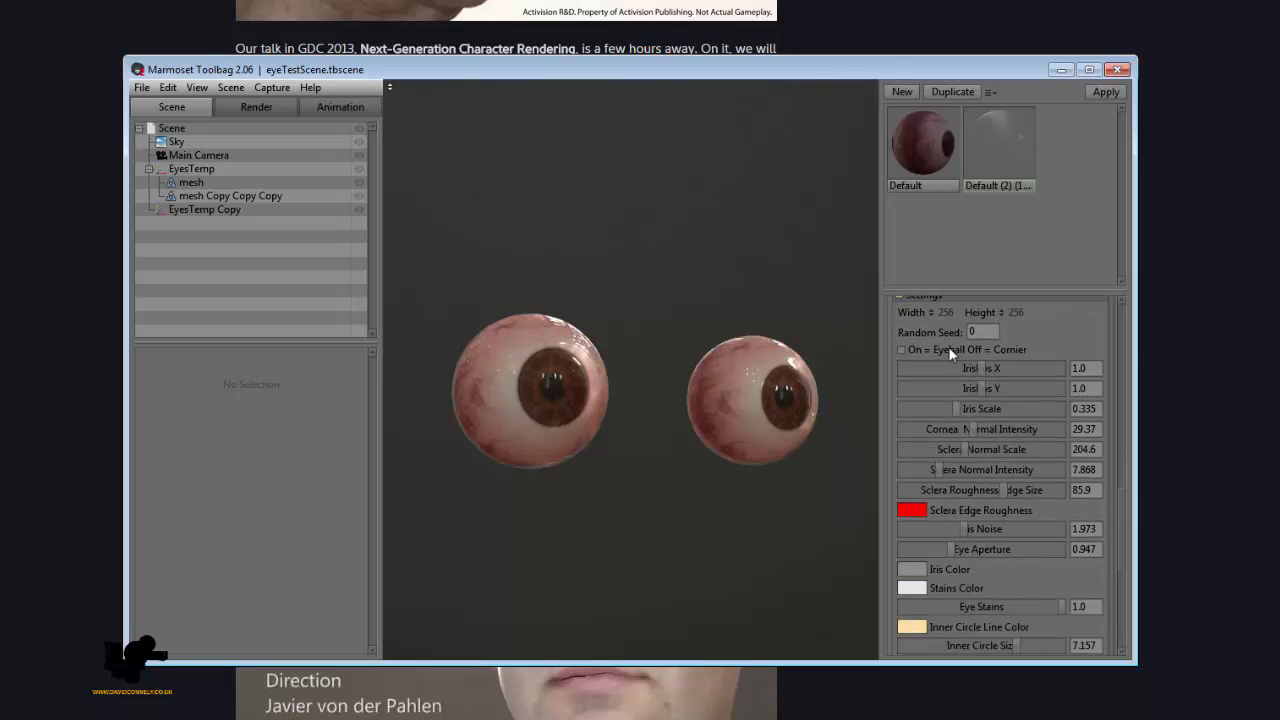
pyautogui.moveTo(752, 207); pyautogui.dragTo(668, 243)
pyautogui.scroll(5, 995, 565)
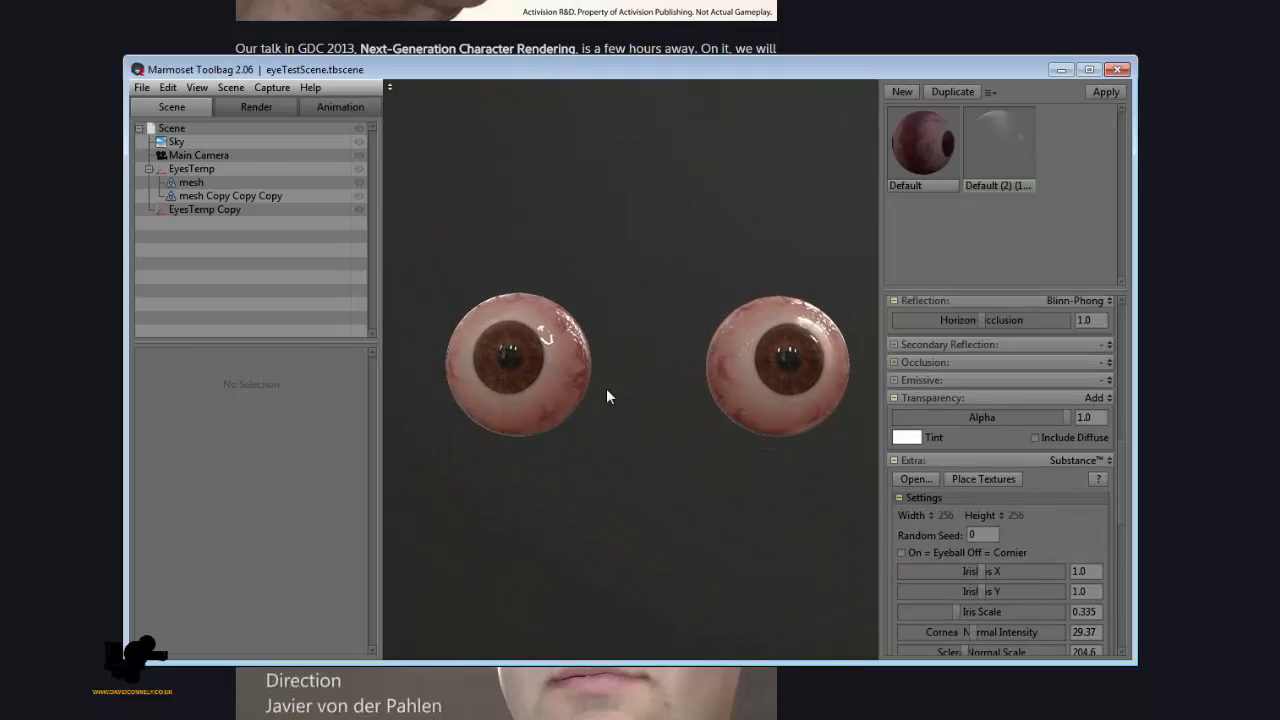
pyautogui.moveTo(505, 346); pyautogui.dragTo(487, 507)
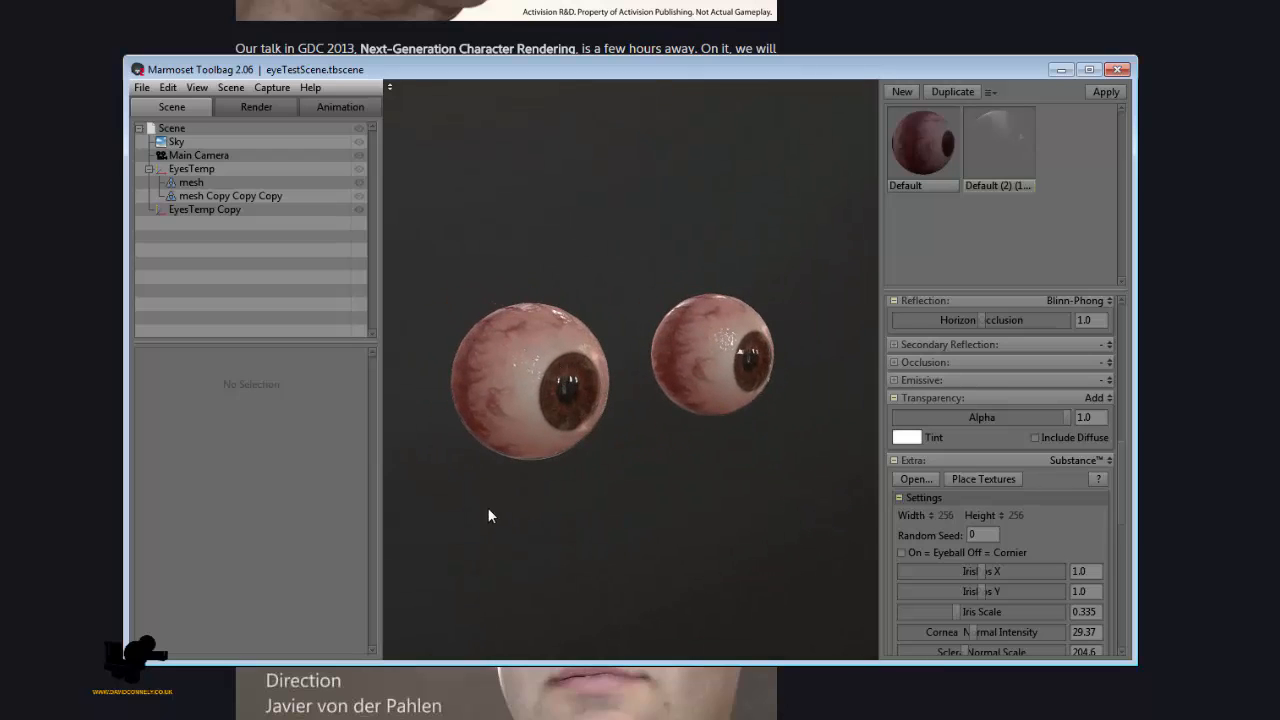
# - Switch to the browser and look through the character and eye reference images in the Next Generation Life article
pyautogui.click(106, 712)
pyautogui.scroll(20, 506, 468)
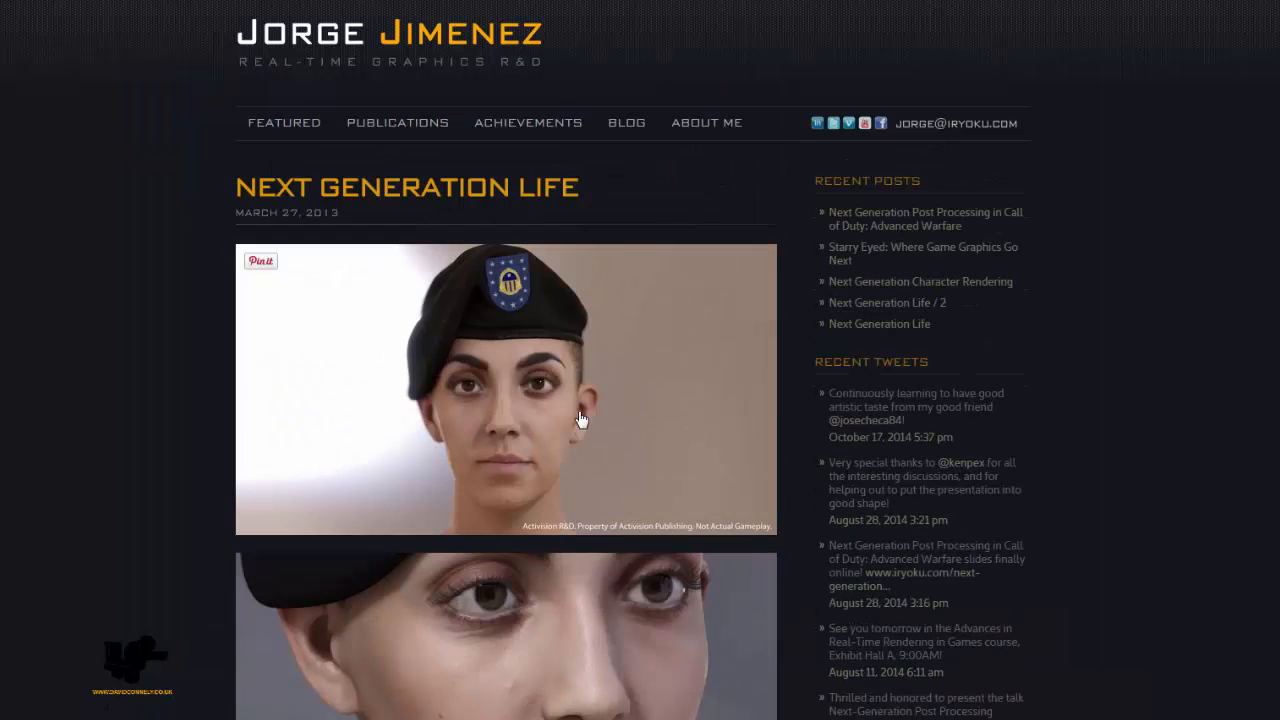
pyautogui.scroll(-13, 325, 295)
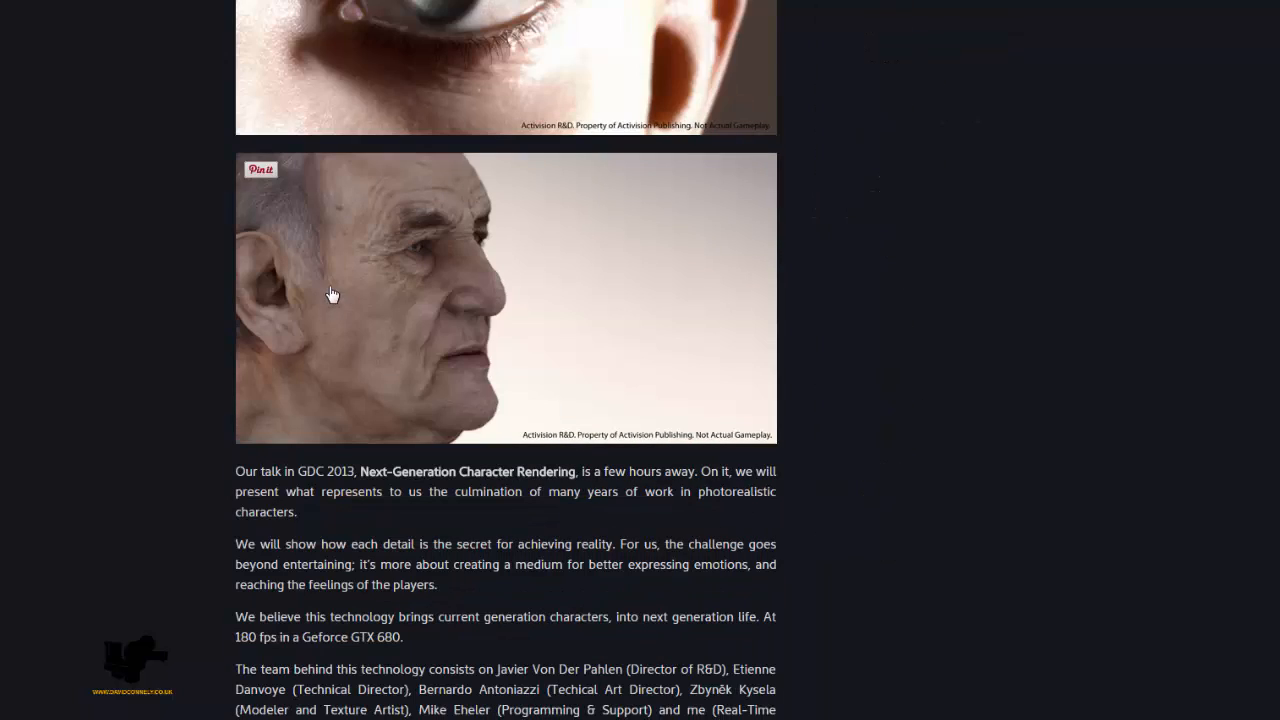
pyautogui.scroll(-7, 350, 318)
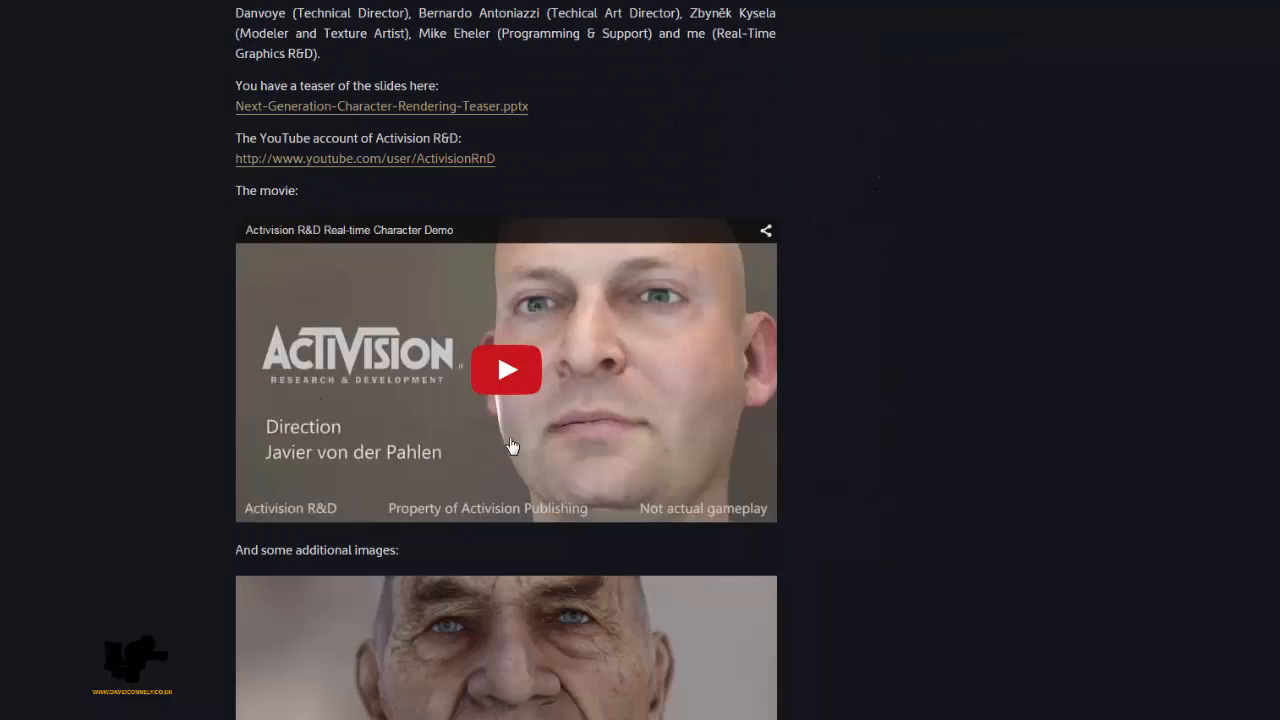
pyautogui.scroll(5, 171, 239)
pyautogui.scroll(-13, 474, 466)
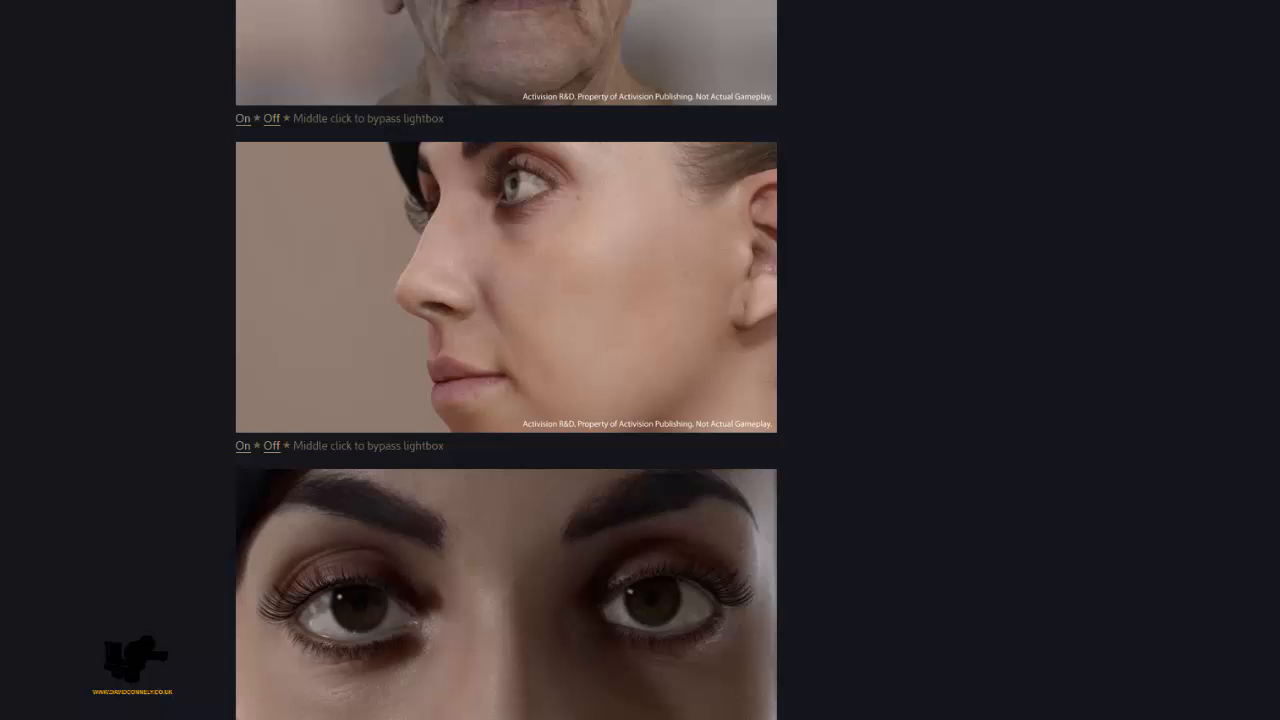
# - Switch to the Next-Generation-Character-Rendering PowerPoint deck and view the Eye Anatomy and Render Features slide
pyautogui.hotkey('alt', 'Tab')
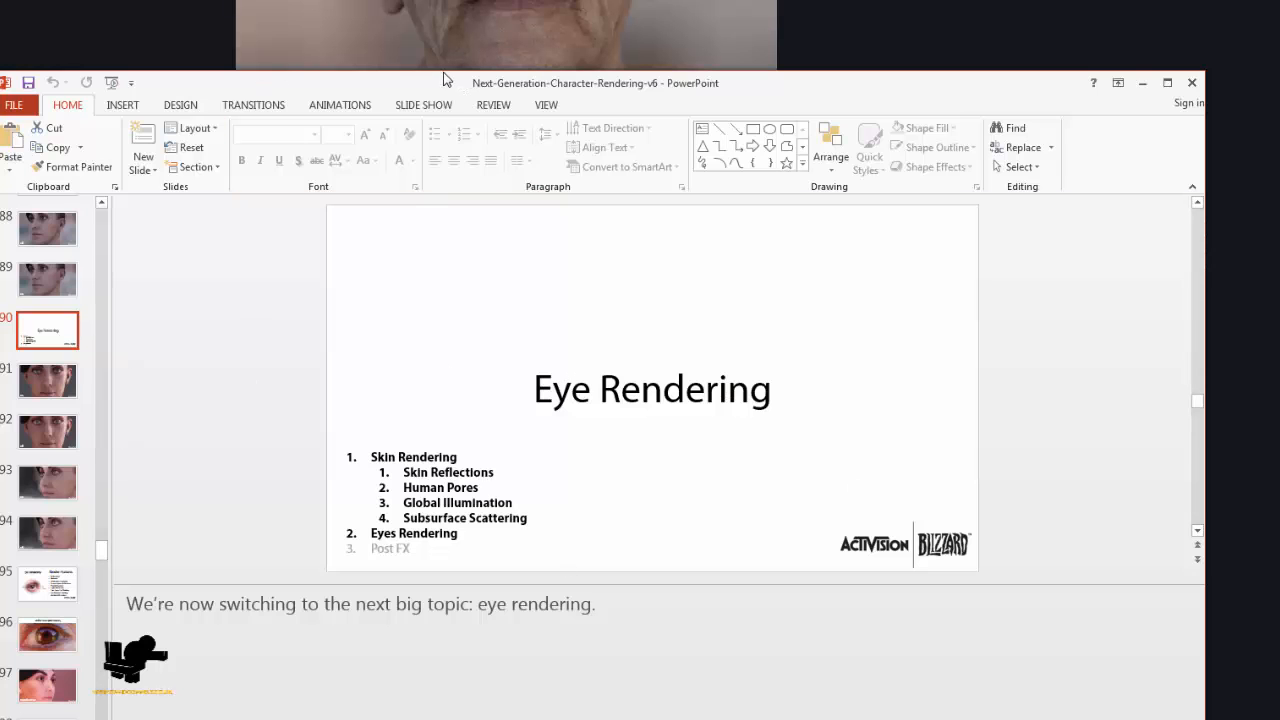
pyautogui.scroll(5, 72, 310)
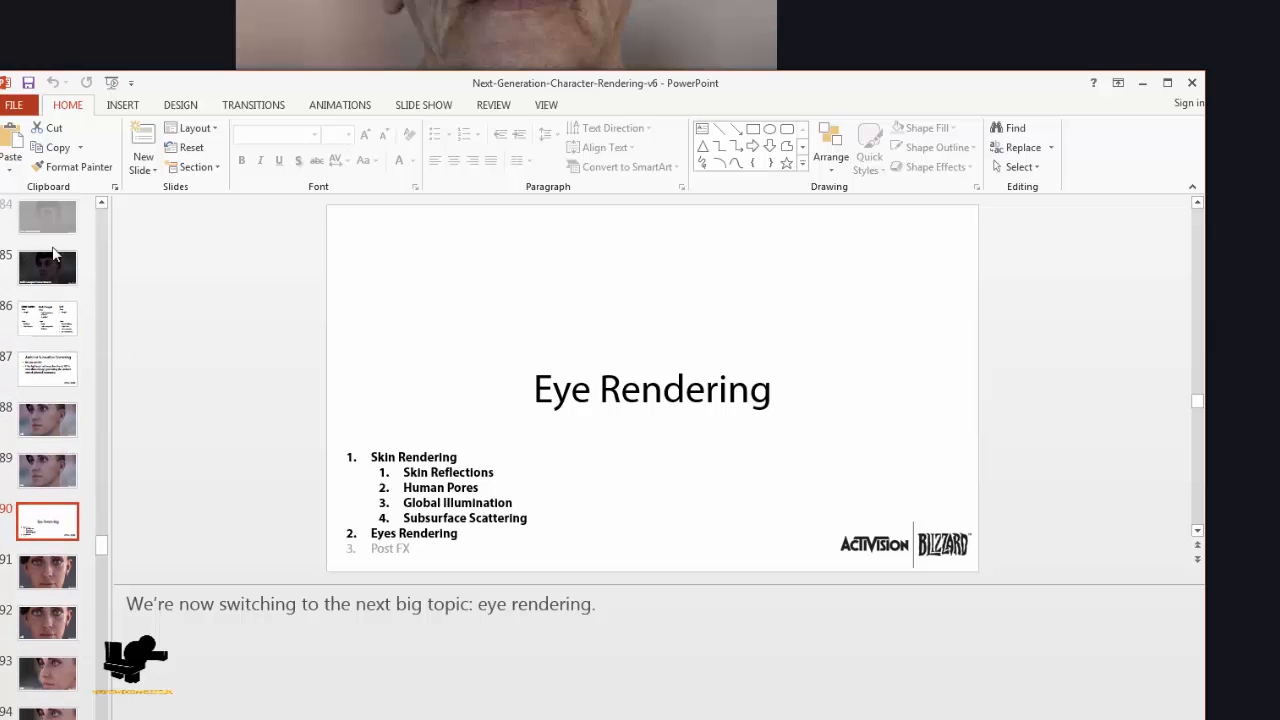
pyautogui.scroll(-4, 68, 303)
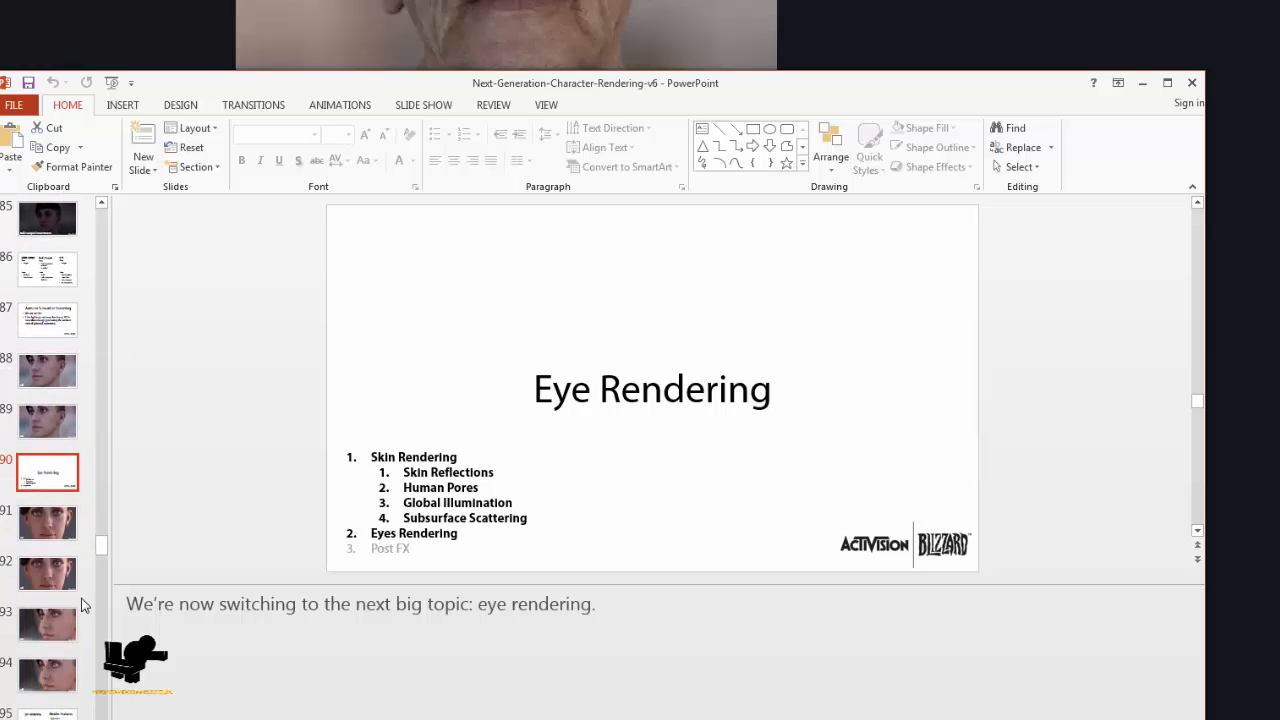
pyautogui.scroll(-3, 62, 470)
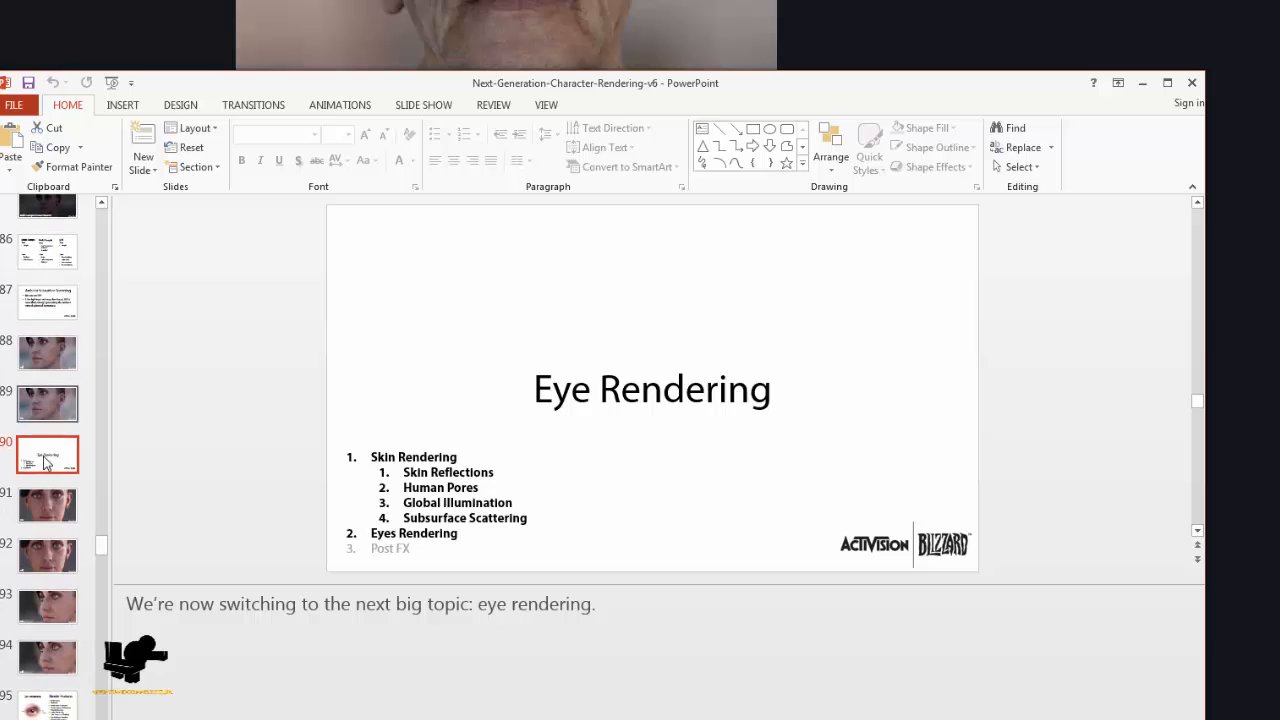
pyautogui.scroll(-2, 55, 405)
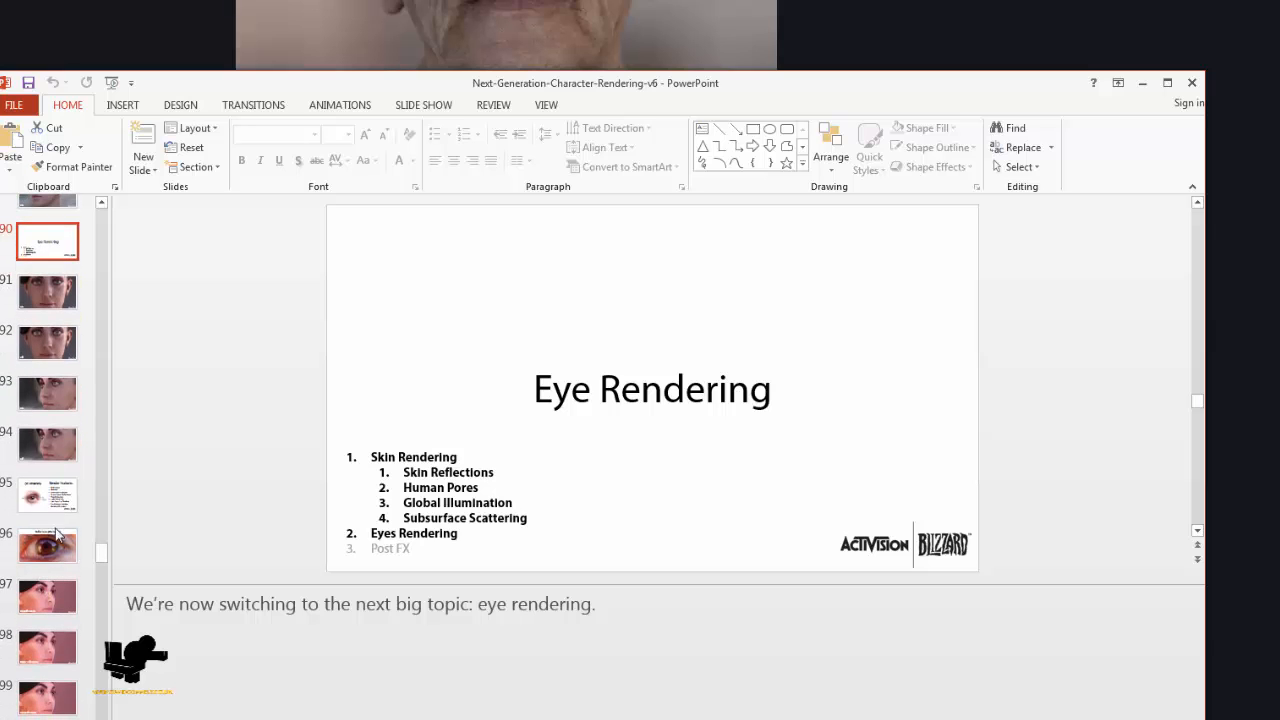
pyautogui.click(48, 500)
pyautogui.scroll(-3, 60, 560)
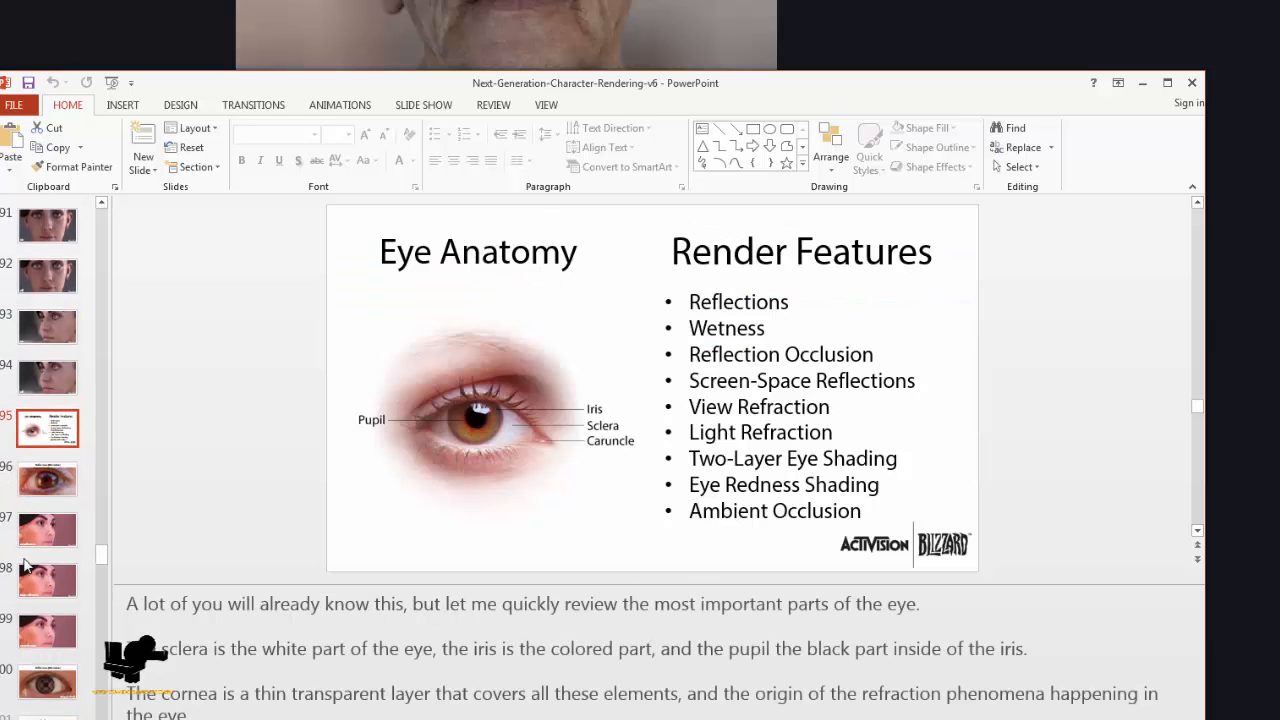
# - Review the eye reflection slides, from Reflections (Motivation) through to the height map and normal map slide
pyautogui.click(62, 675)
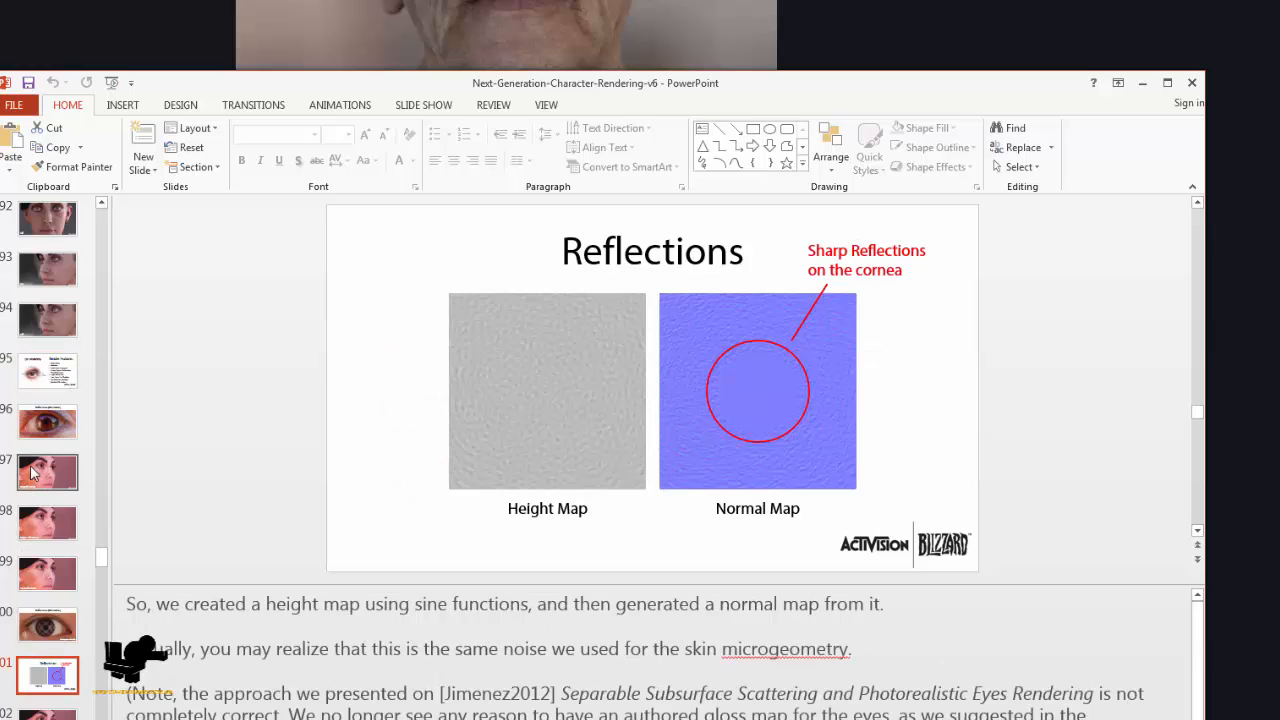
pyautogui.click(50, 430)
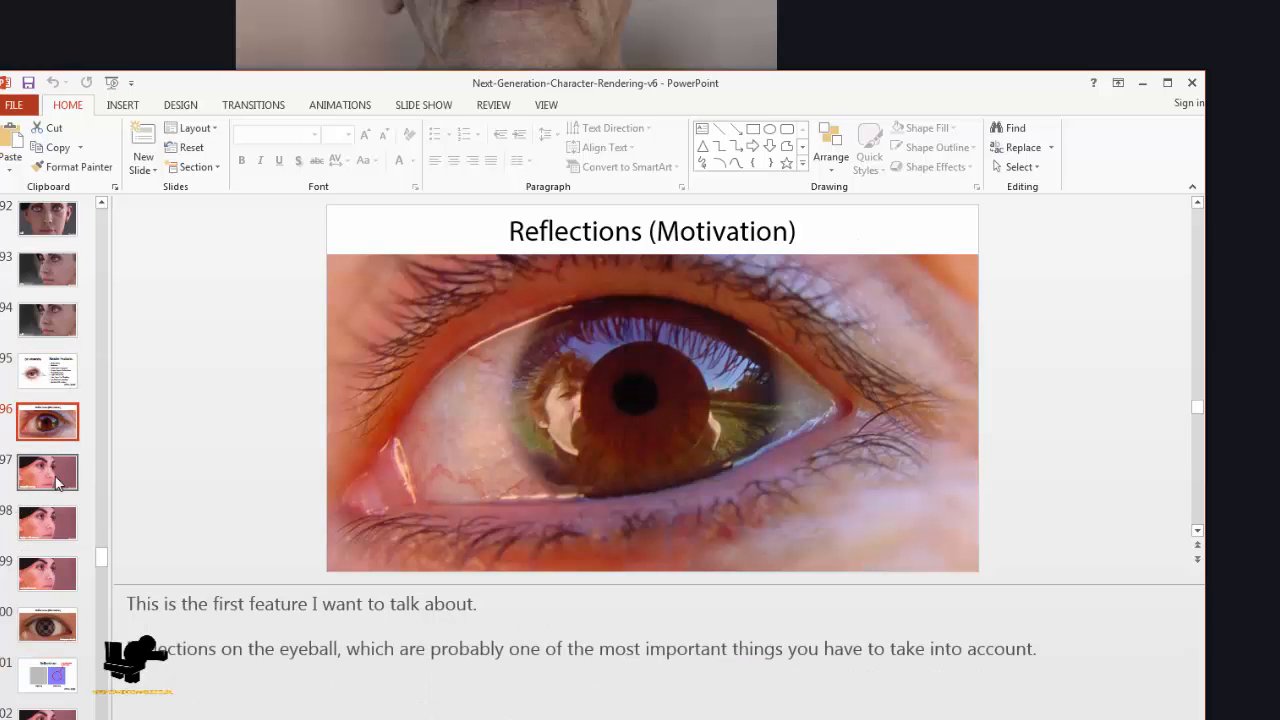
pyautogui.click(50, 470)
pyautogui.click(52, 522)
pyautogui.click(54, 588)
pyautogui.click(51, 630)
pyautogui.click(54, 674)
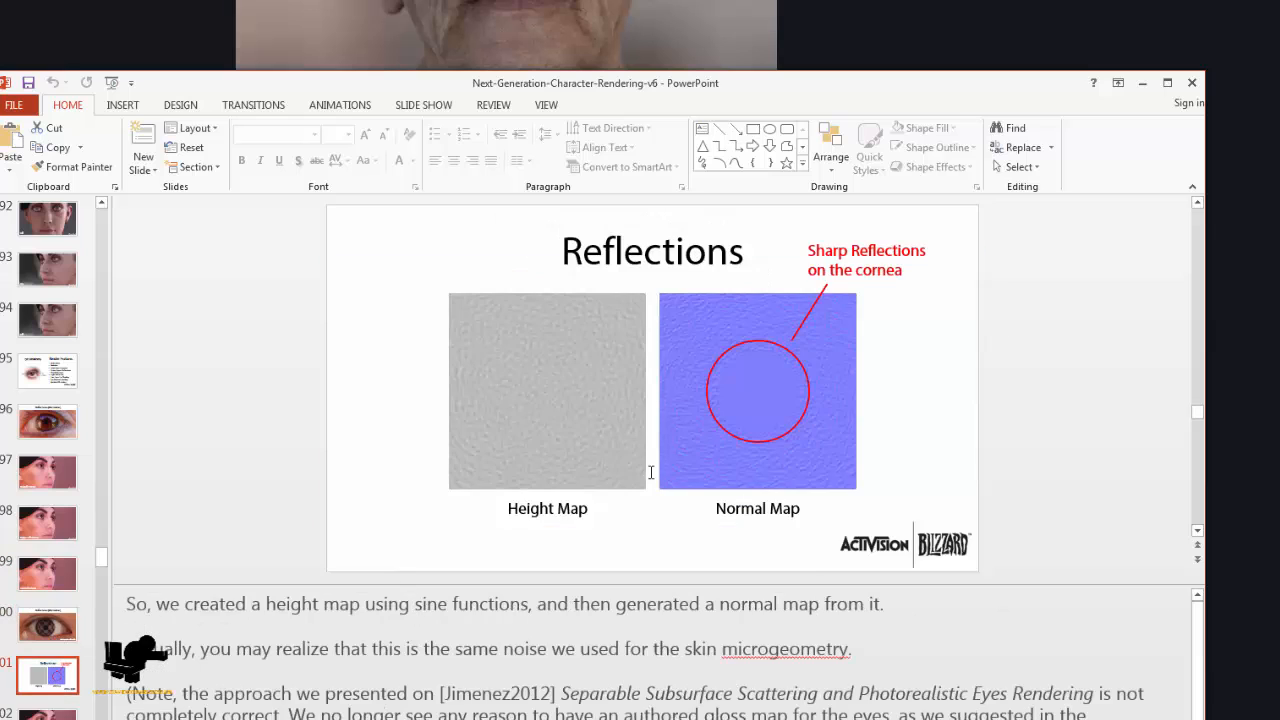
# - Switch back to Marmoset Toolbag and examine the eyeballs' reflections and the outer material's substance settings
pyautogui.hotkey('alt', 'Tab')
pyautogui.hotkey('alt', 'Tab')
pyautogui.hotkey('alt', 'Tab')
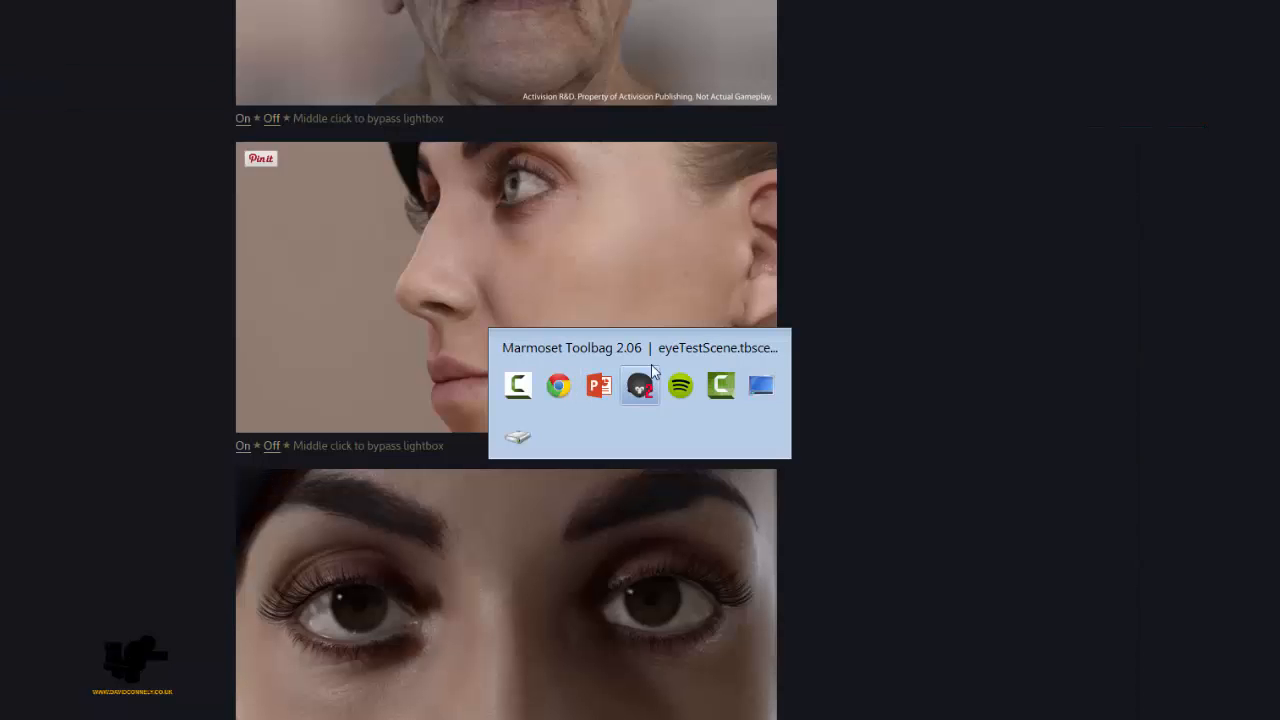
pyautogui.moveTo(770, 378); pyautogui.dragTo(629, 287)
pyautogui.moveTo(650, 472); pyautogui.dragTo(672, 374)
pyautogui.scroll(-8, 1000, 465)
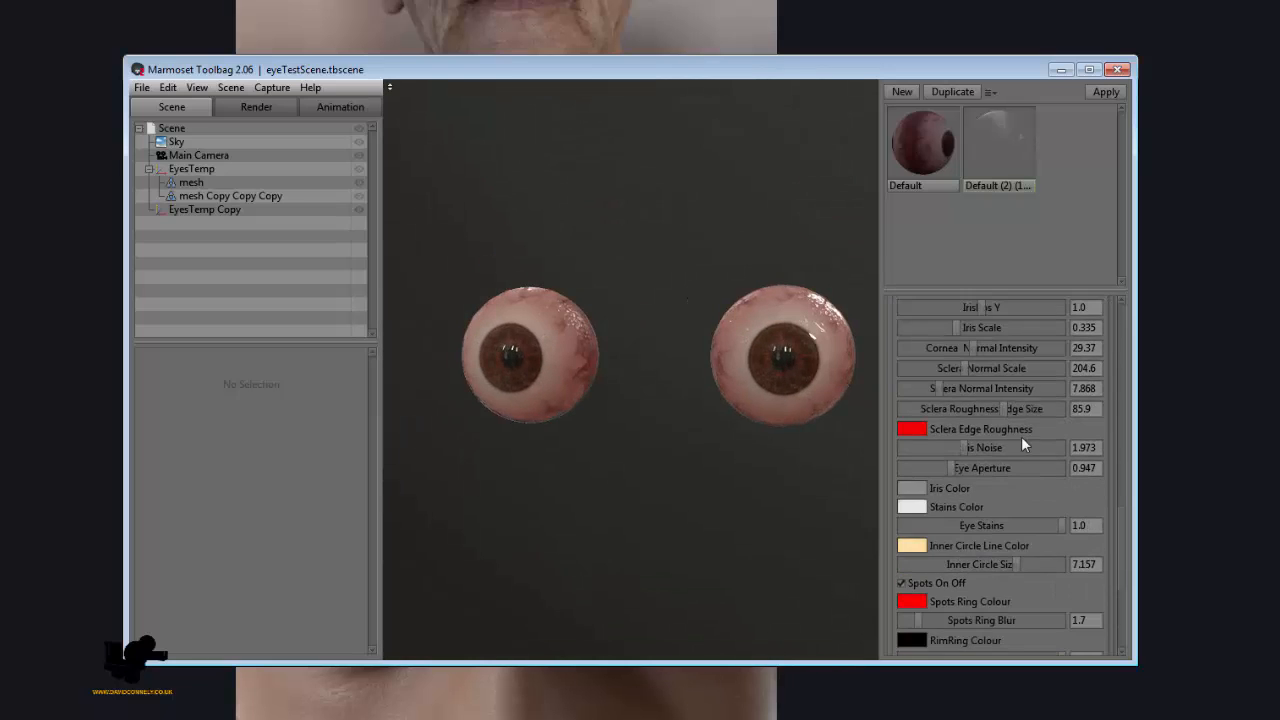
pyautogui.moveTo(640, 445); pyautogui.dragTo(828, 429)
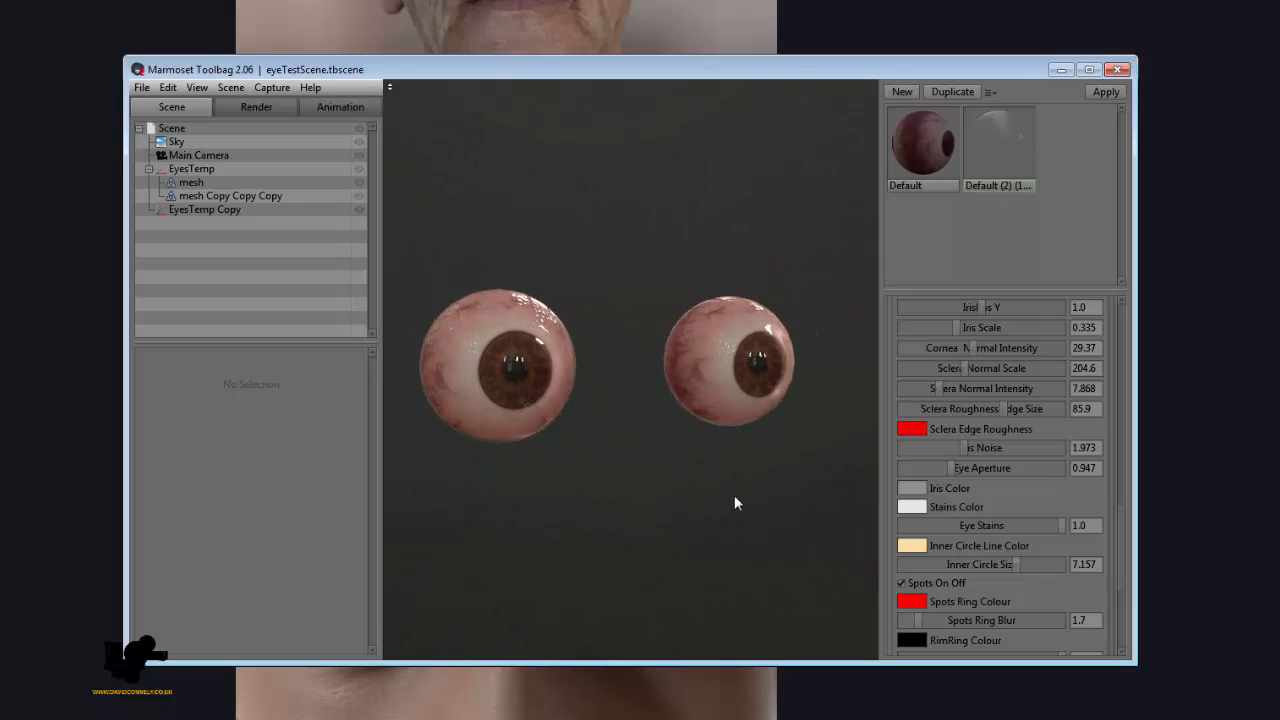
pyautogui.moveTo(734, 495); pyautogui.dragTo(671, 506)
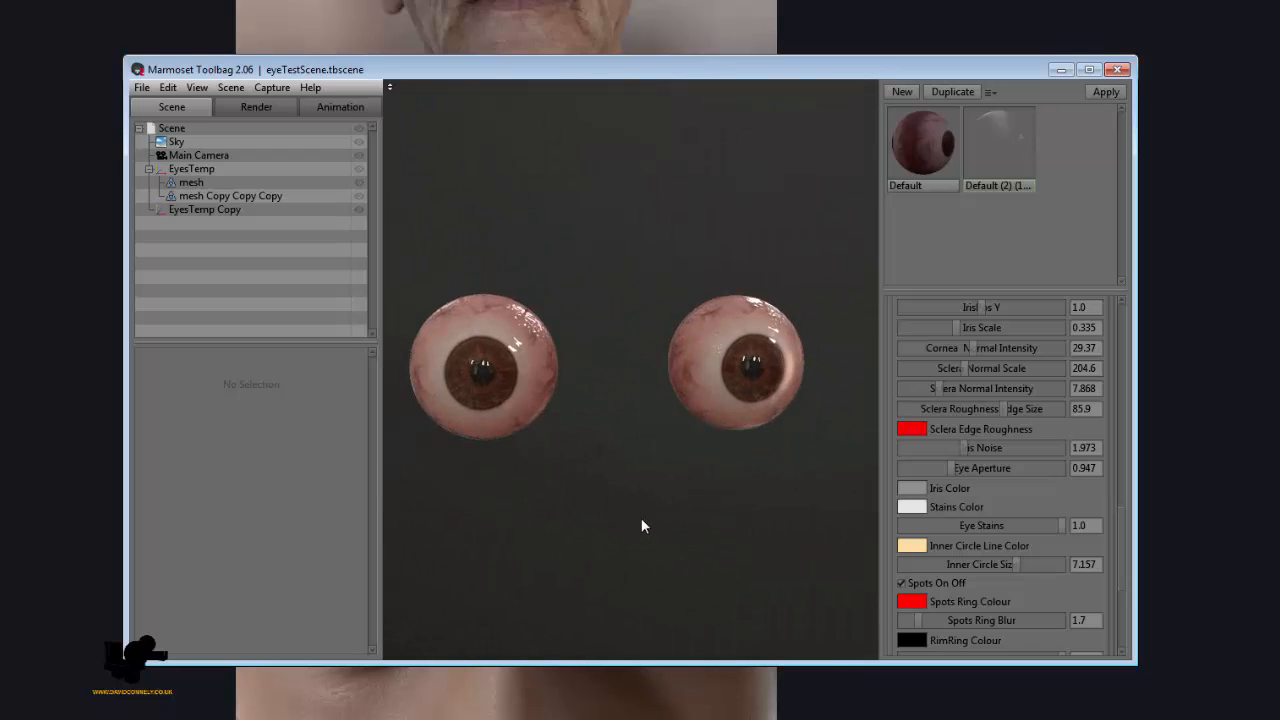
pyautogui.scroll(3, 985, 475)
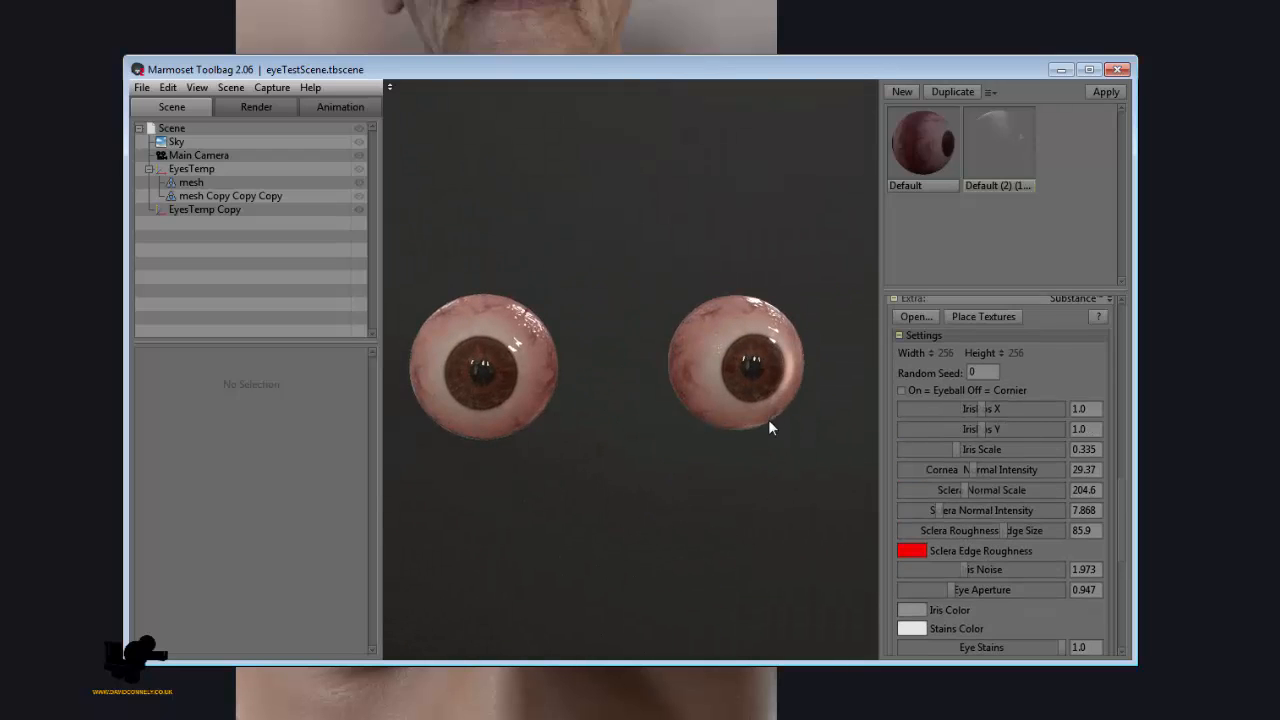
pyautogui.moveTo(768, 423); pyautogui.dragTo(816, 407)
pyautogui.scroll(-3, 715, 431)
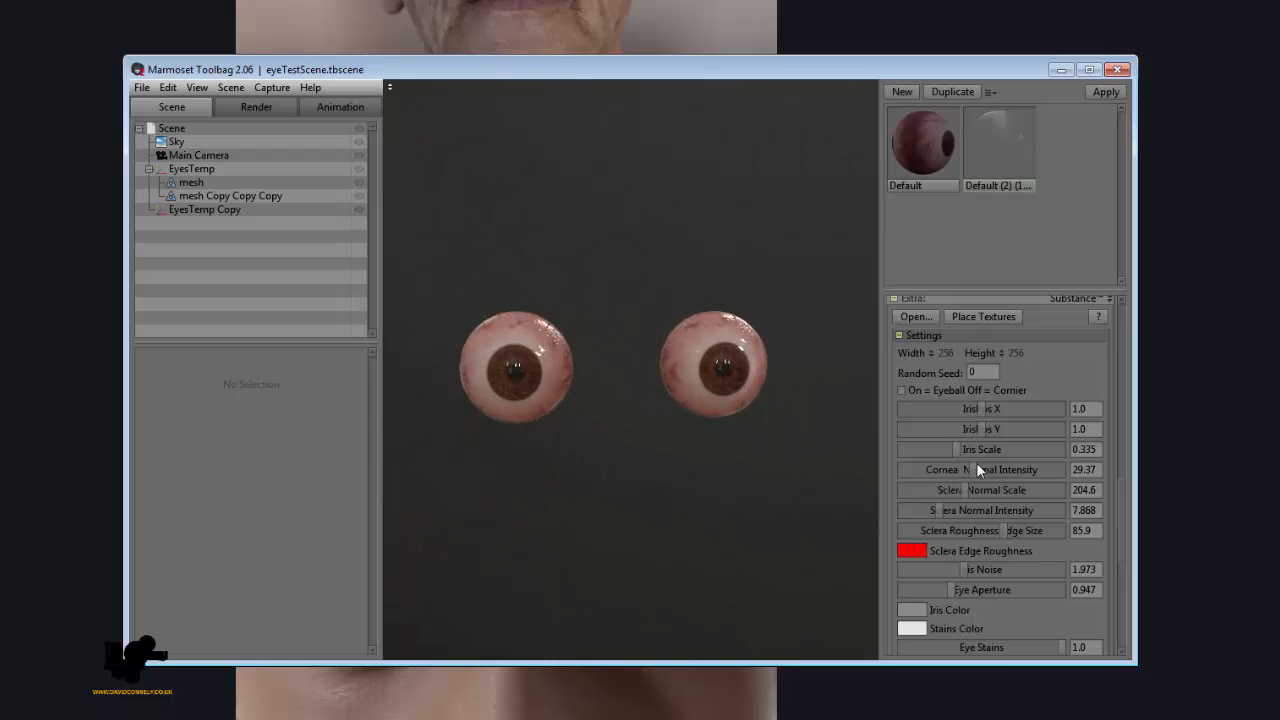
# - Set the iris X position to 0.949 on the Default (2) material, and iris X and Y positions to 0.991 on the Default material
pyautogui.moveTo(980, 411)
pyautogui.mouseDown()
pyautogui.moveTo(1011, 410)
pyautogui.moveTo(978, 410)
pyautogui.mouseUp()
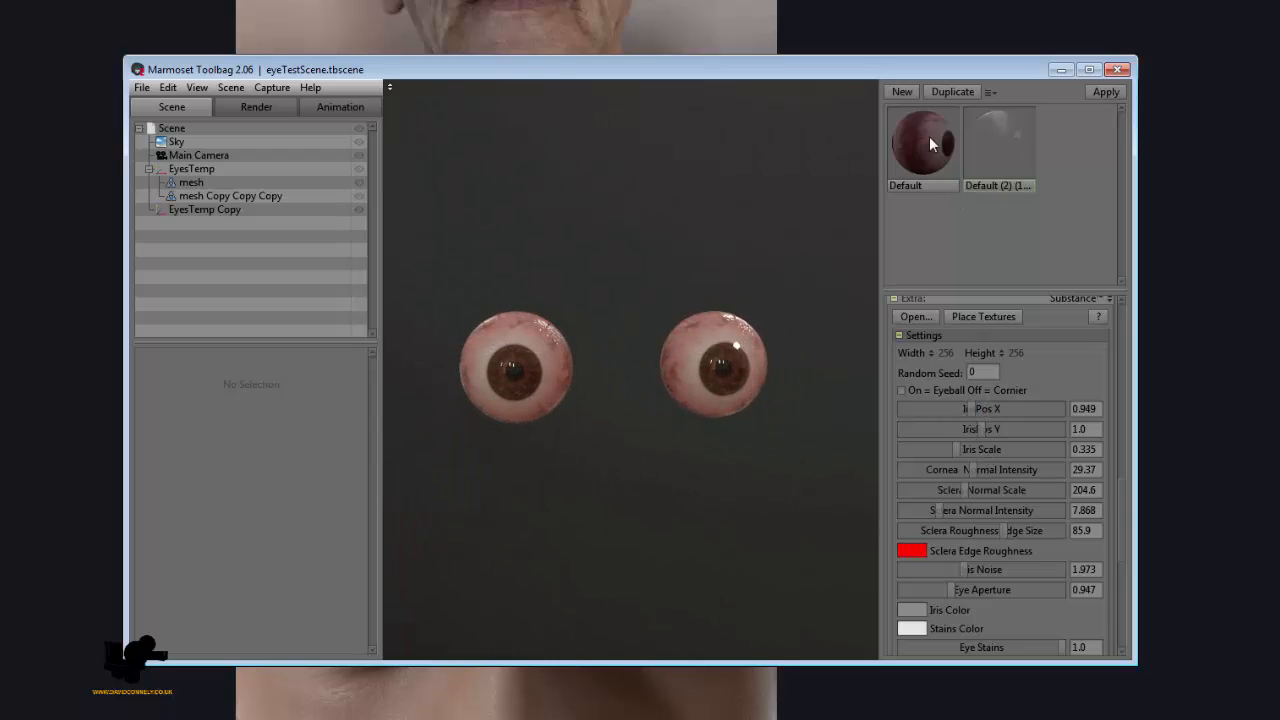
pyautogui.click(929, 140)
pyautogui.scroll(-5, 965, 527)
pyautogui.moveTo(976, 491)
pyautogui.mouseDown()
pyautogui.moveTo(1005, 492)
pyautogui.moveTo(948, 497)
pyautogui.moveTo(942, 512)
pyautogui.moveTo(977, 517)
pyautogui.moveTo(945, 516)
pyautogui.moveTo(981, 491)
pyautogui.mouseUp()
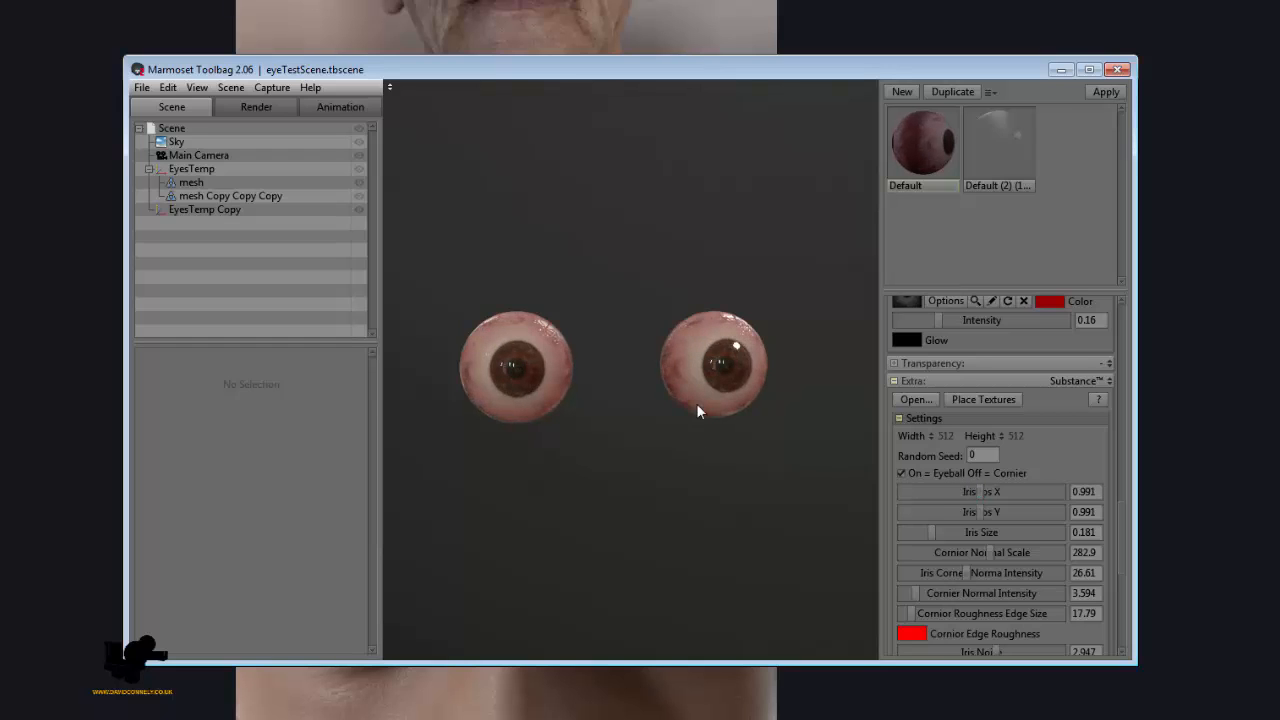
# - Check the iris placement and reflections on both eyeballs from several angles
pyautogui.moveTo(696, 404); pyautogui.dragTo(654, 458)
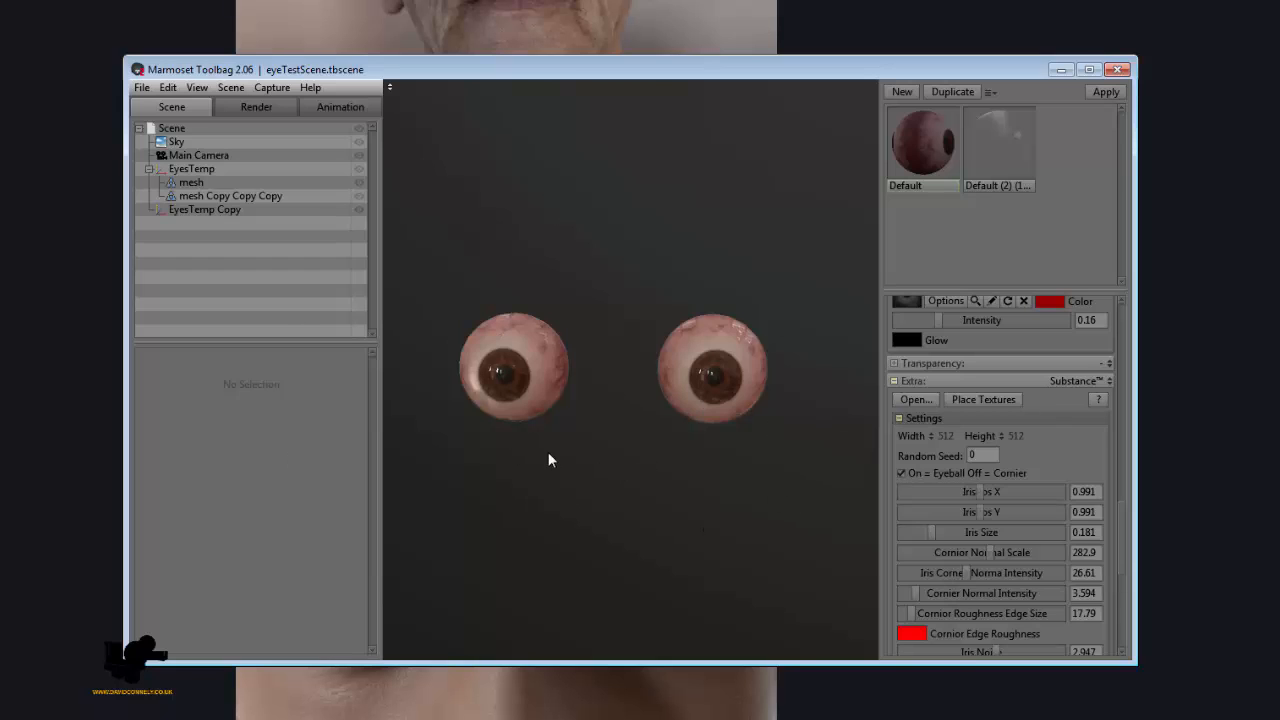
pyautogui.moveTo(548, 452); pyautogui.dragTo(556, 438)
pyautogui.moveTo(516, 74); pyautogui.dragTo(503, 72)
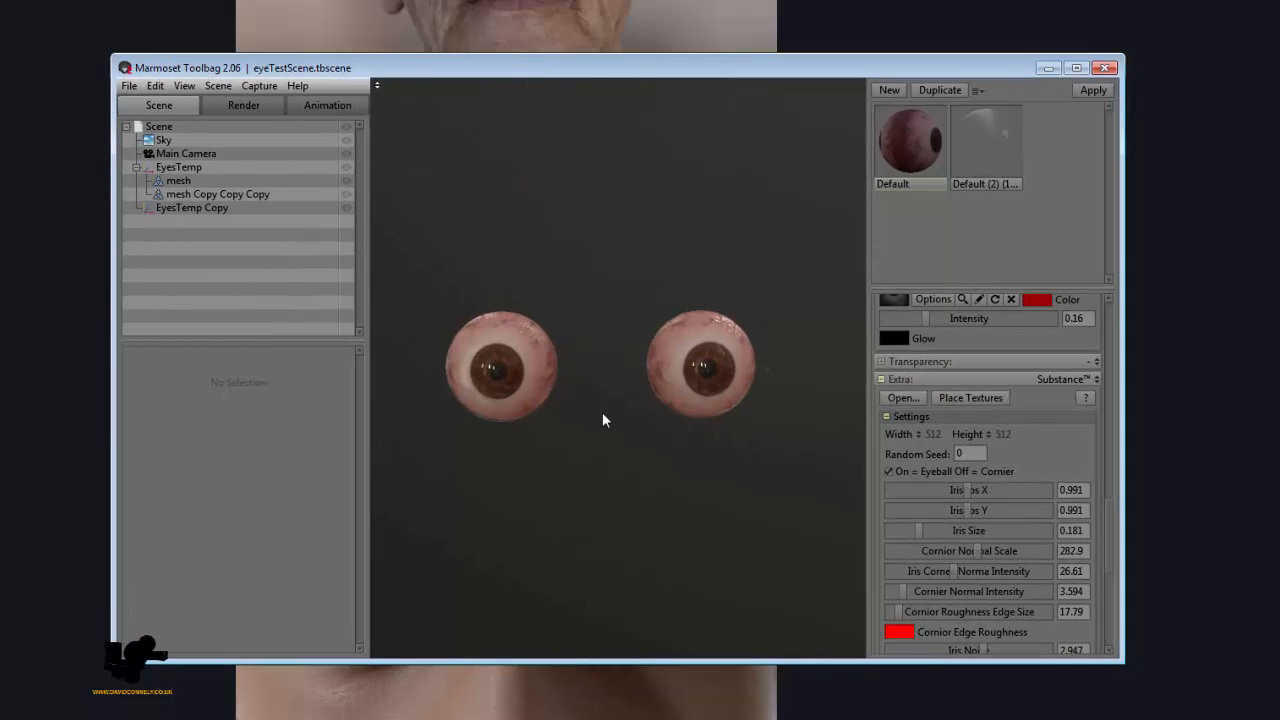
pyautogui.moveTo(602, 420); pyautogui.dragTo(566, 312)
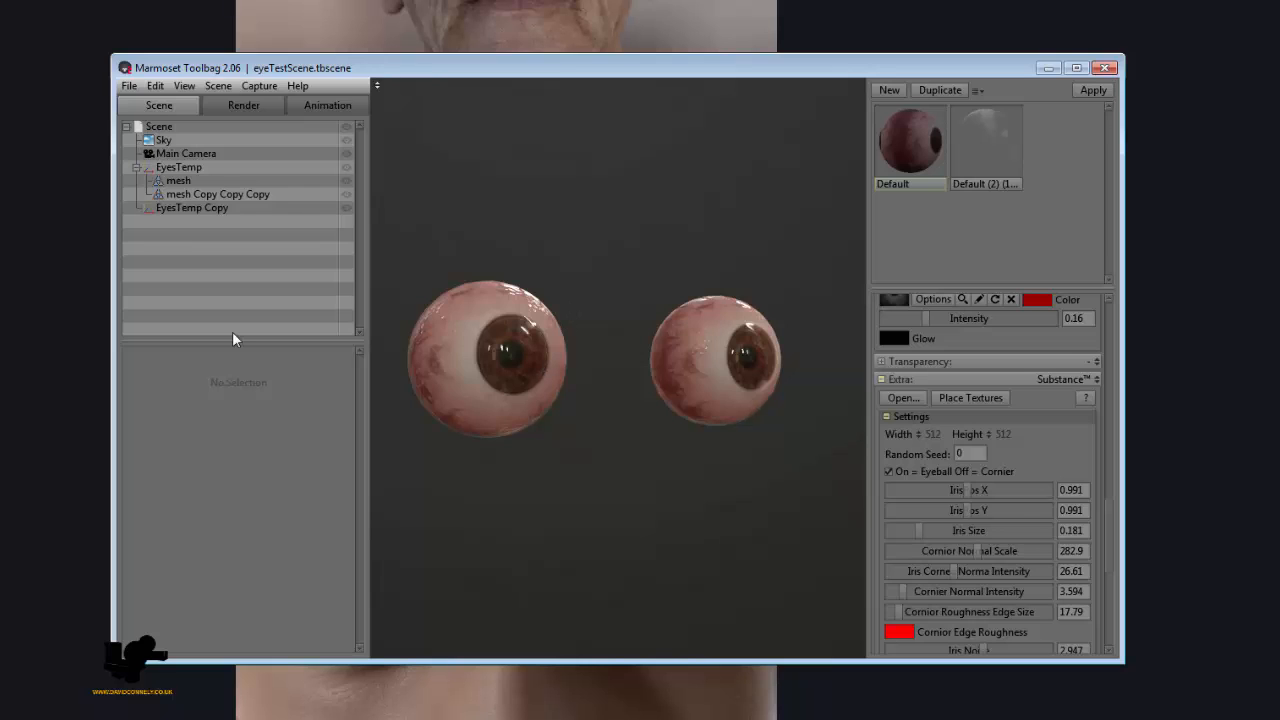
pyautogui.moveTo(551, 339); pyautogui.dragTo(663, 354)
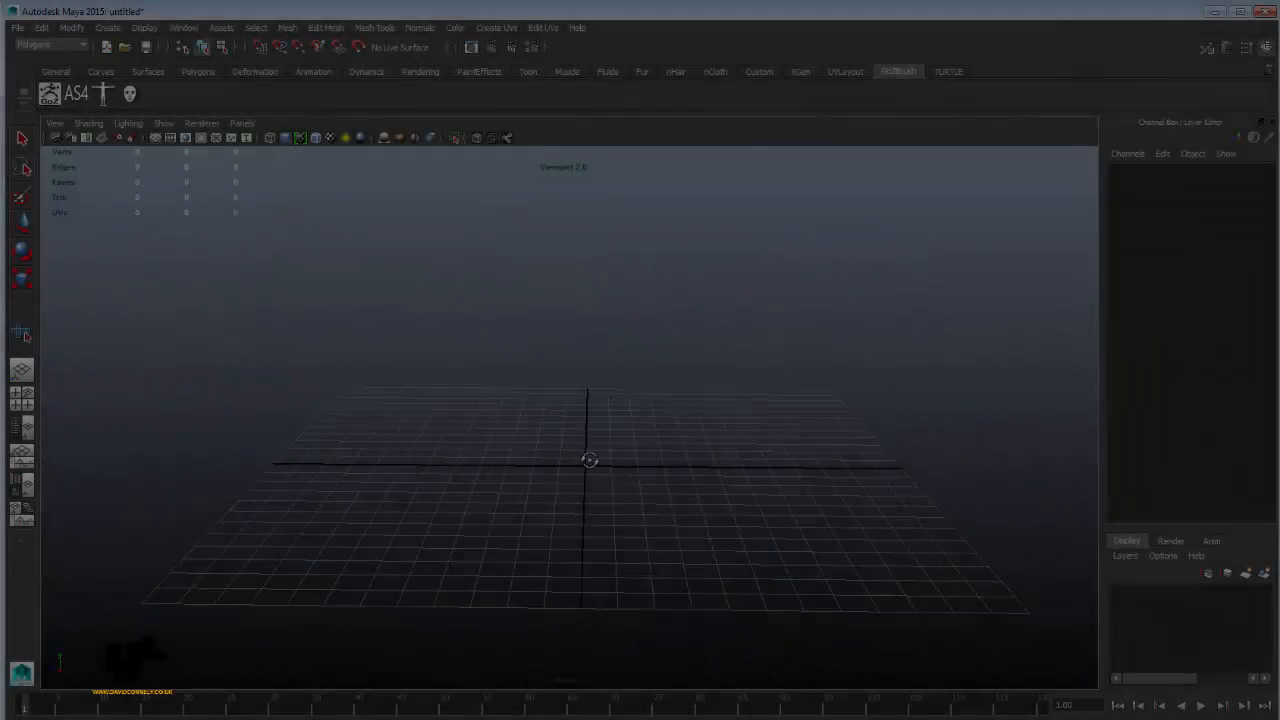
pyautogui.keyDown('alt'); pyautogui.moveTo(590, 460); pyautogui.dragTo(654, 434); pyautogui.keyUp('alt')
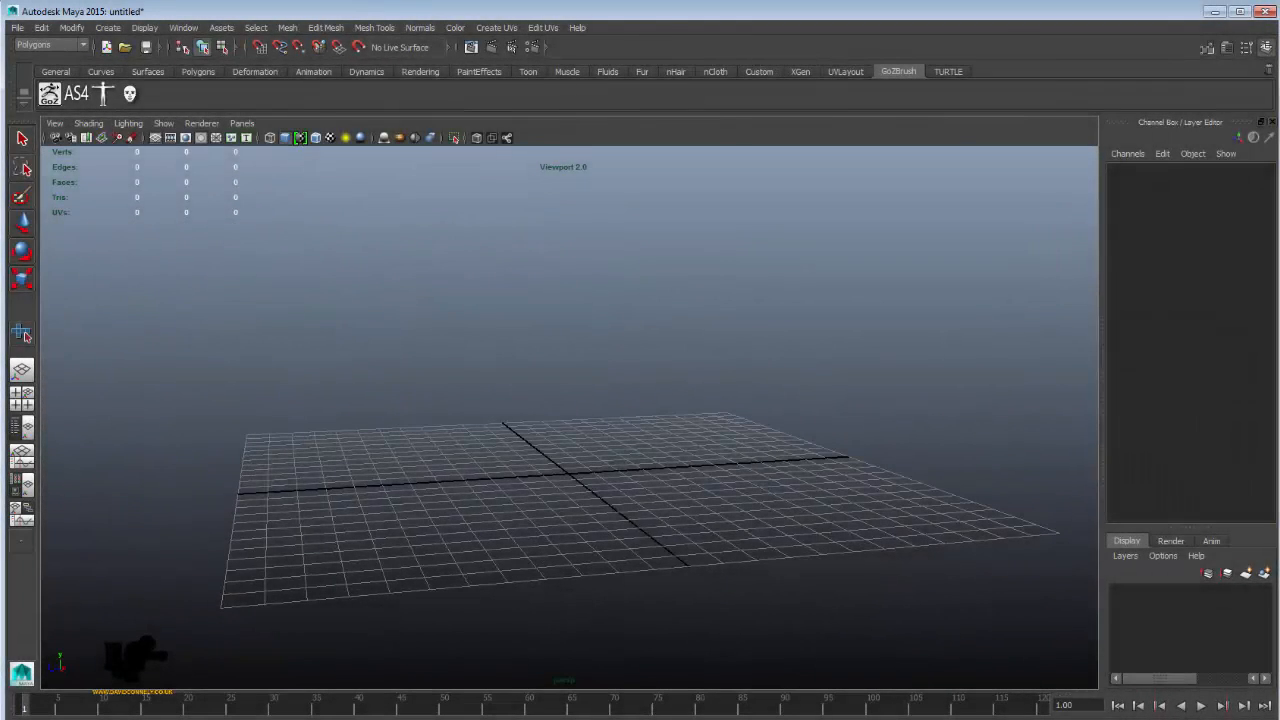
pyautogui.click(507, 30)
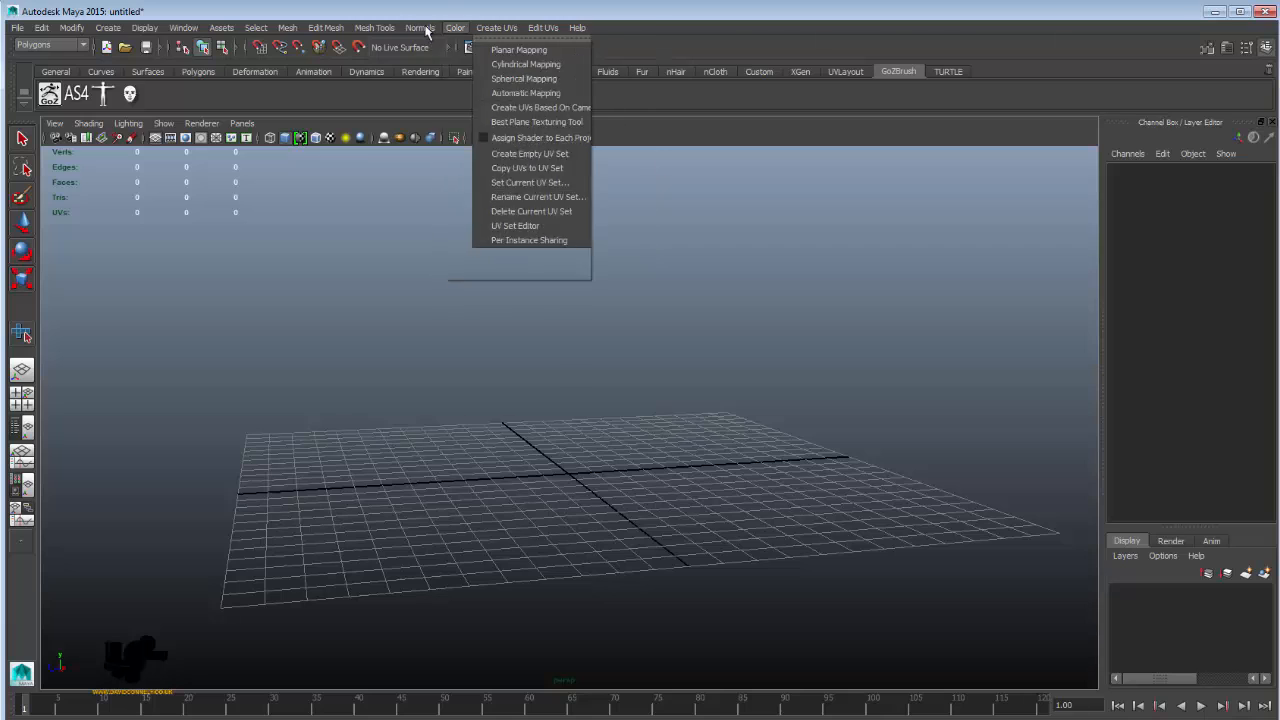
pyautogui.moveTo(412, 30)
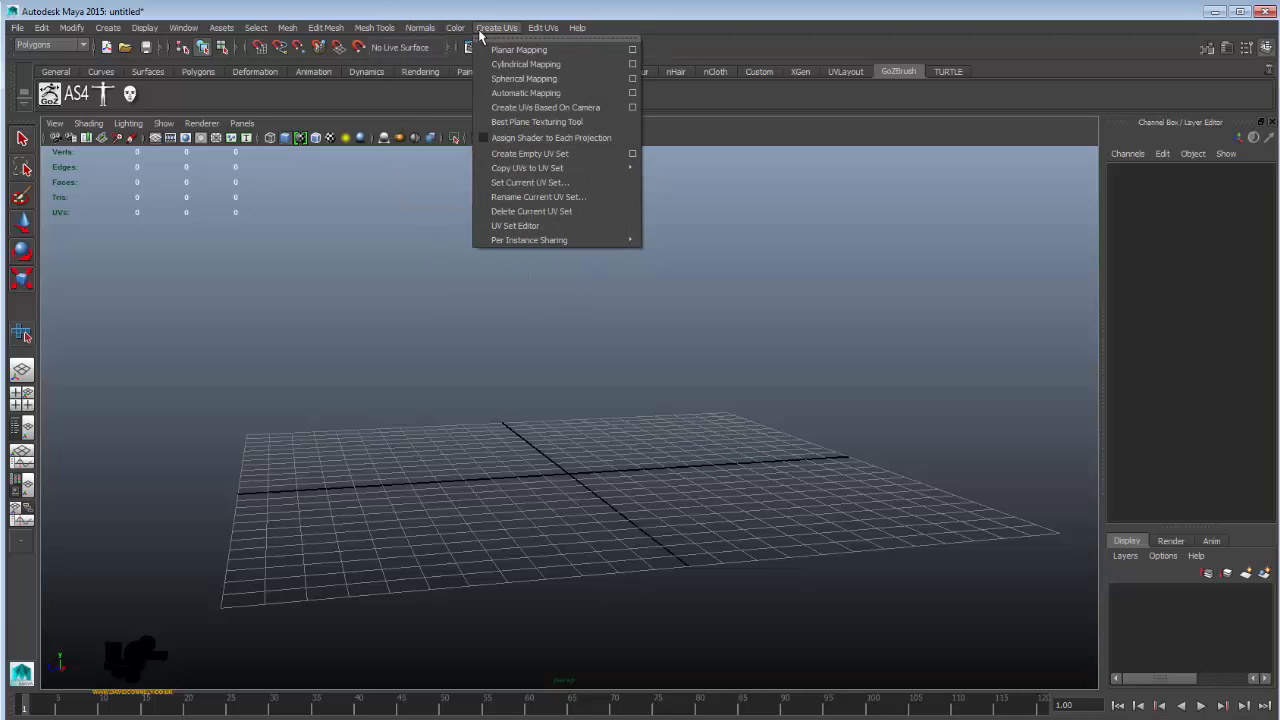
pyautogui.moveTo(487, 28)
pyautogui.moveTo(100, 30)
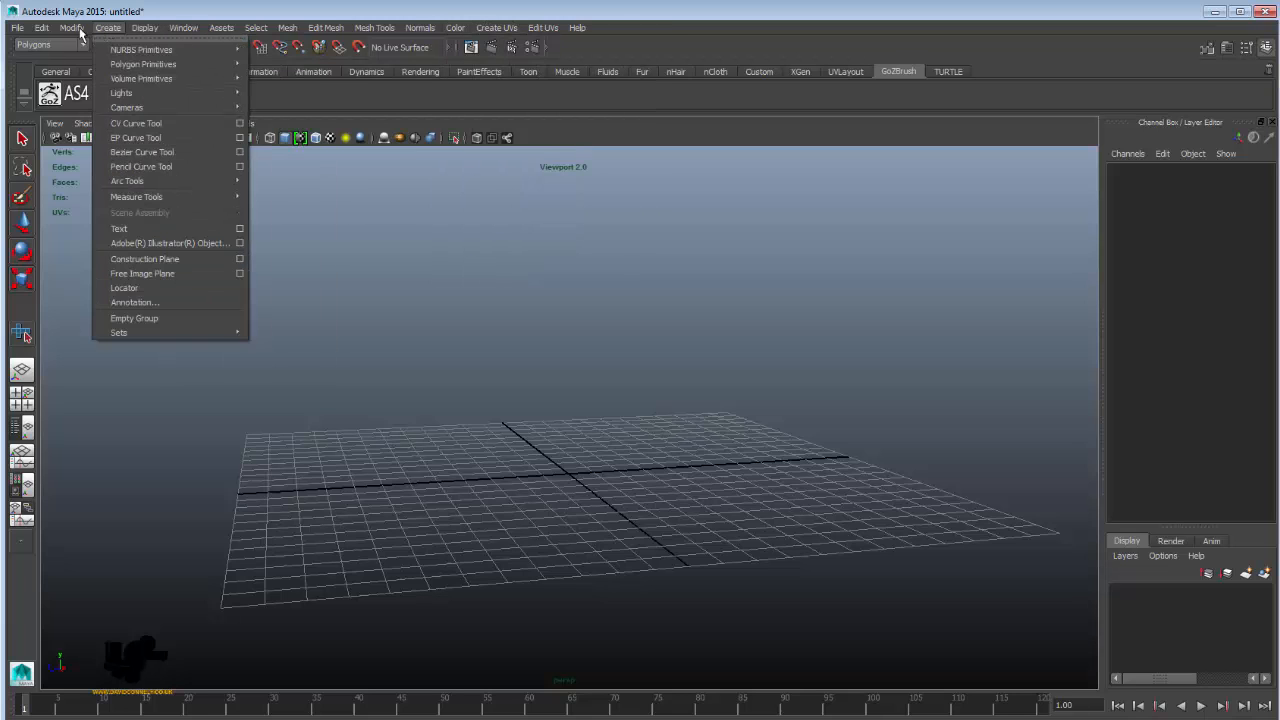
pyautogui.moveTo(137, 50)
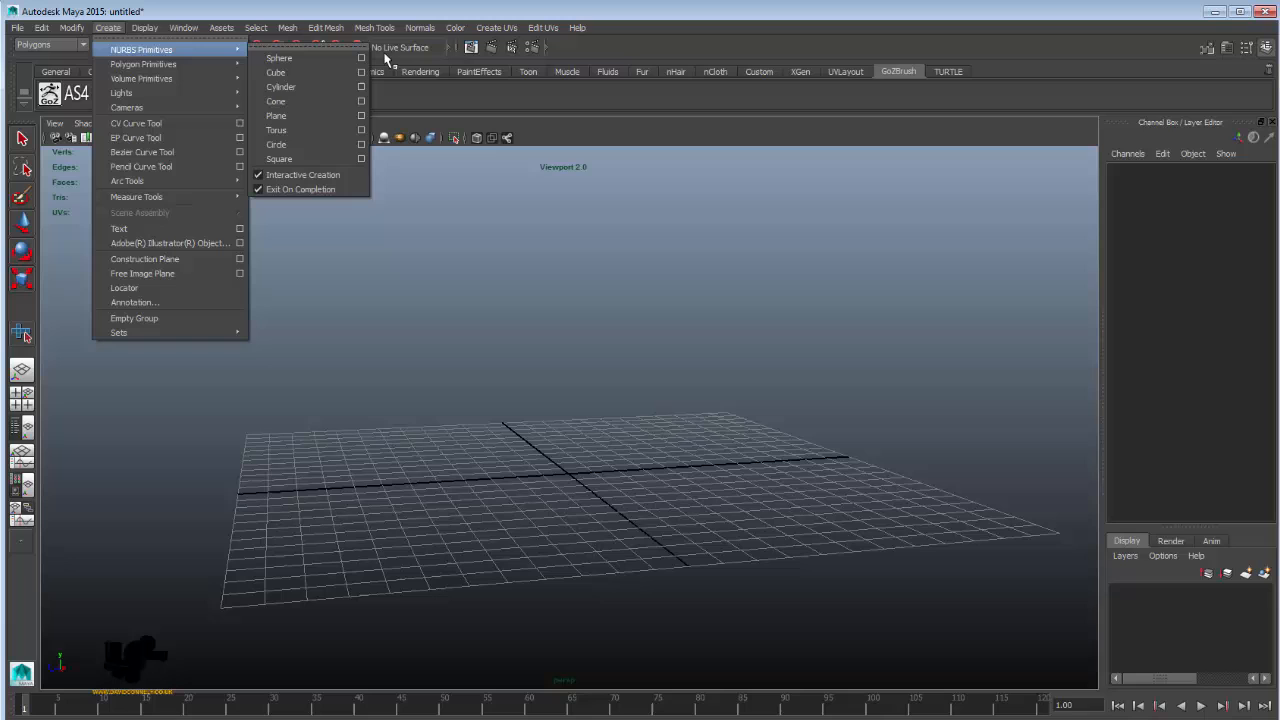
pyautogui.click(295, 58)
pyautogui.scroll(3, 640, 420)
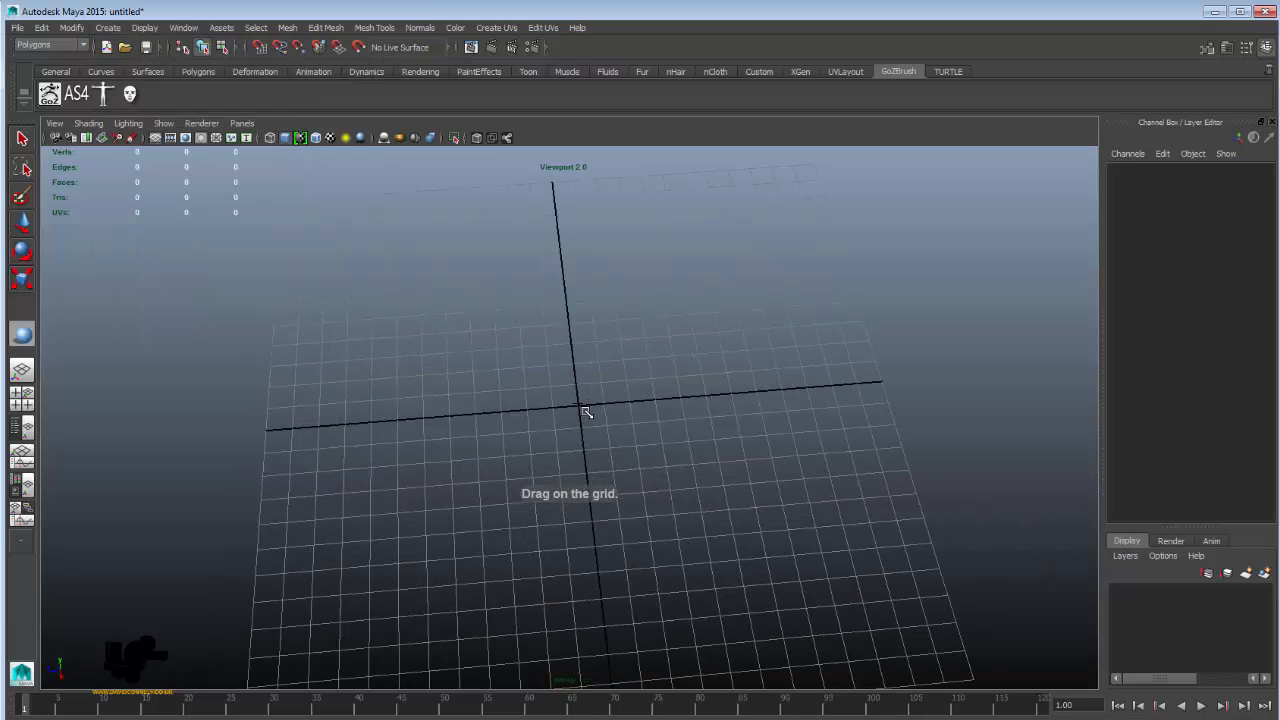
pyautogui.moveTo(582, 407); pyautogui.dragTo(654, 467)
pyautogui.press('Delete')
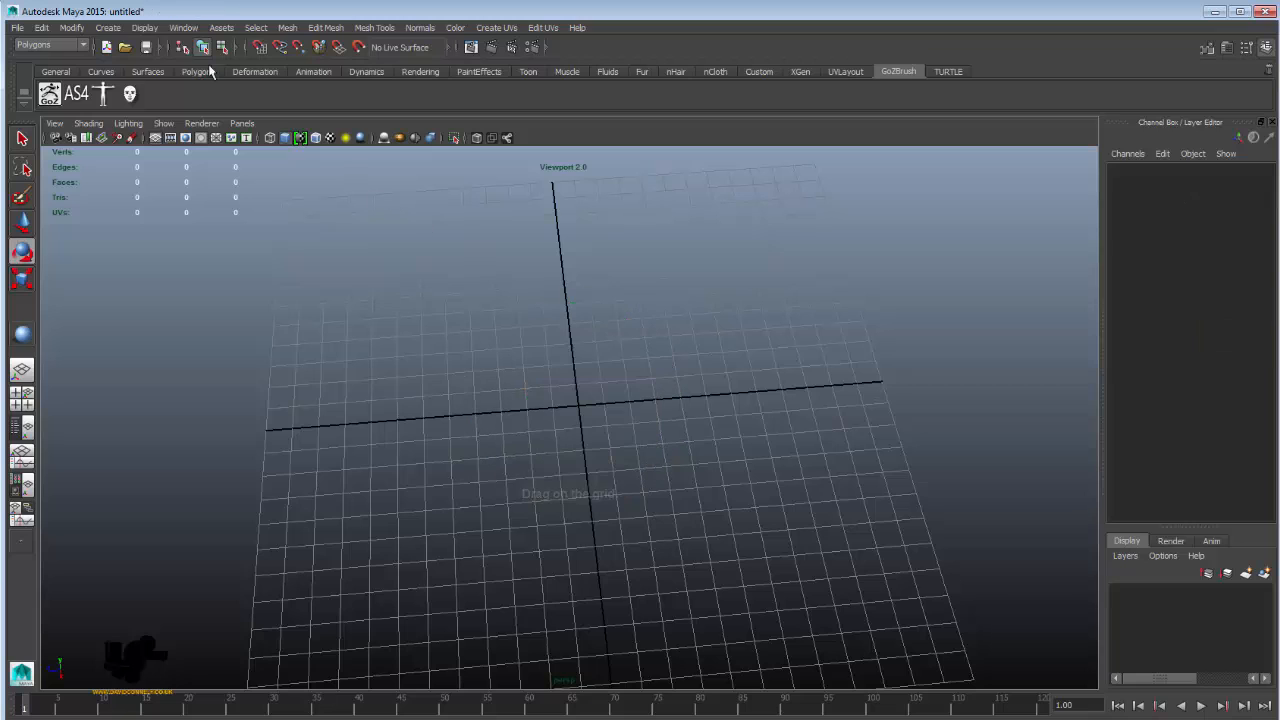
# - Create a polygon sphere centred near the grid origin, spanning several grid squares
pyautogui.click(108, 28)
pyautogui.moveTo(147, 68)
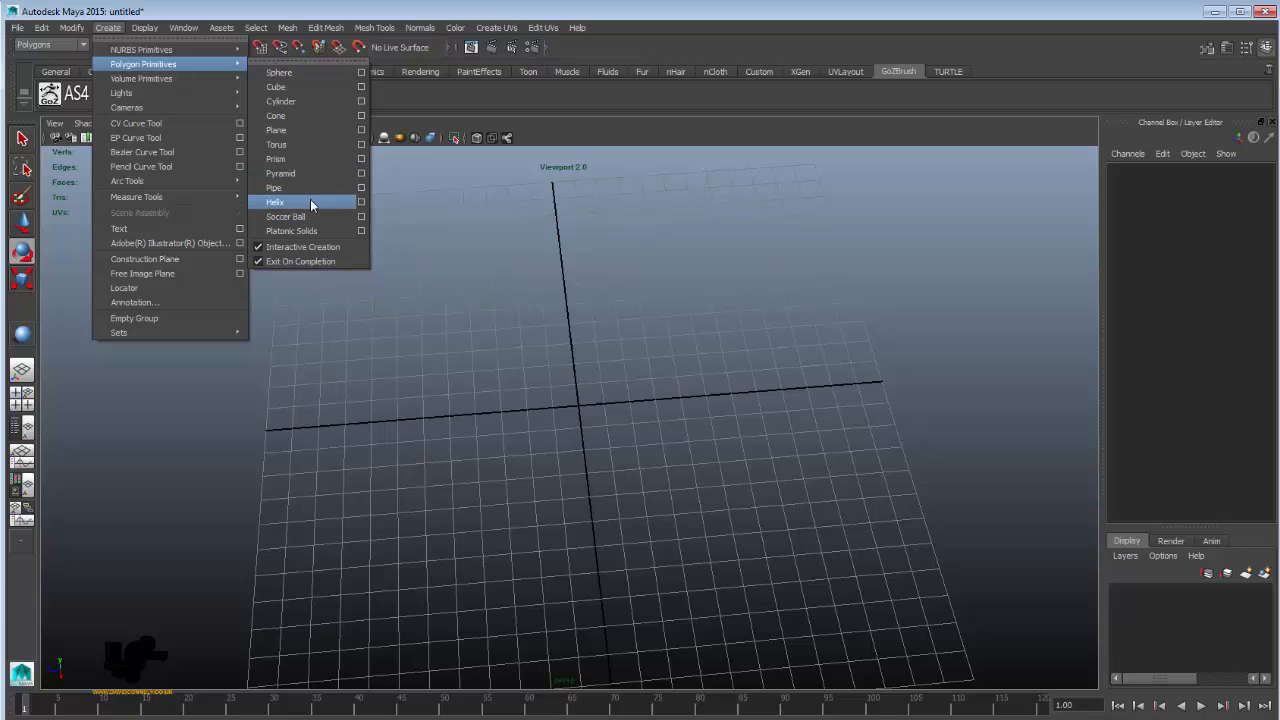
pyautogui.click(307, 86)
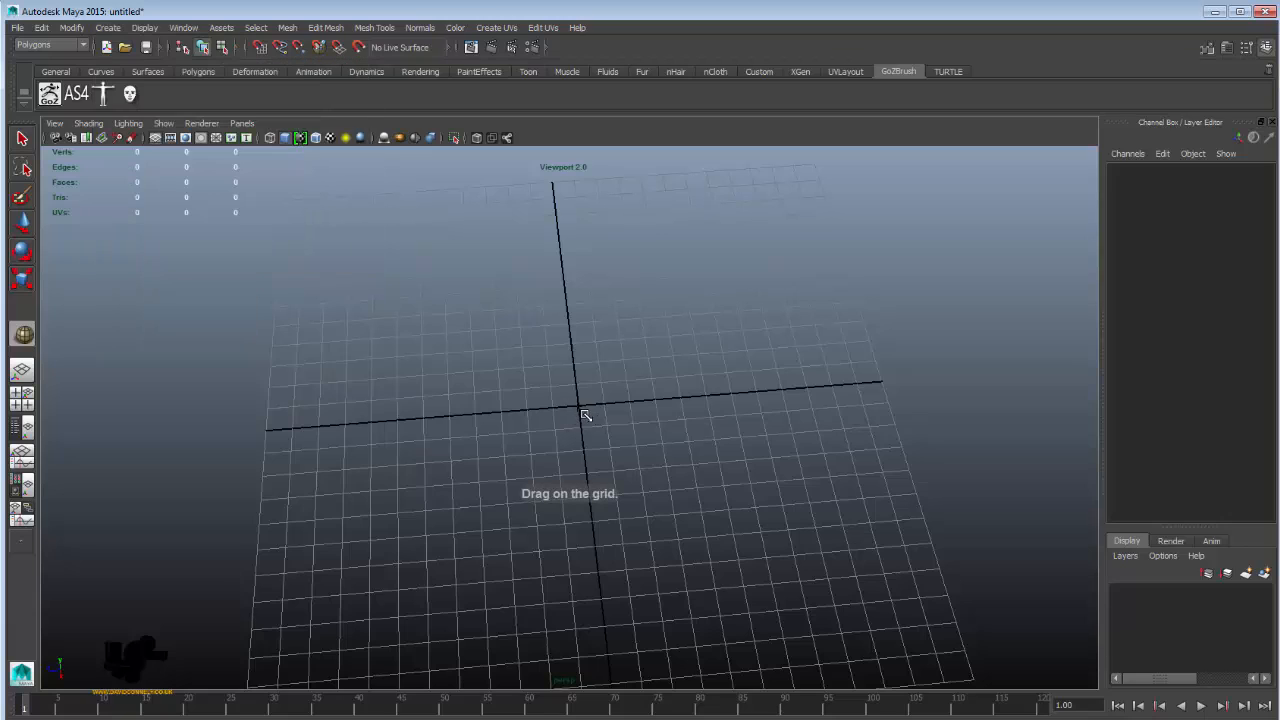
pyautogui.moveTo(585, 415); pyautogui.dragTo(1268, 272)
pyautogui.keyDown('alt'); pyautogui.moveTo(838, 399); pyautogui.dragTo(672, 446); pyautogui.keyUp('alt')
pyautogui.keyDown('alt'); pyautogui.moveTo(838, 468); pyautogui.dragTo(1068, 286); pyautogui.keyUp('alt')
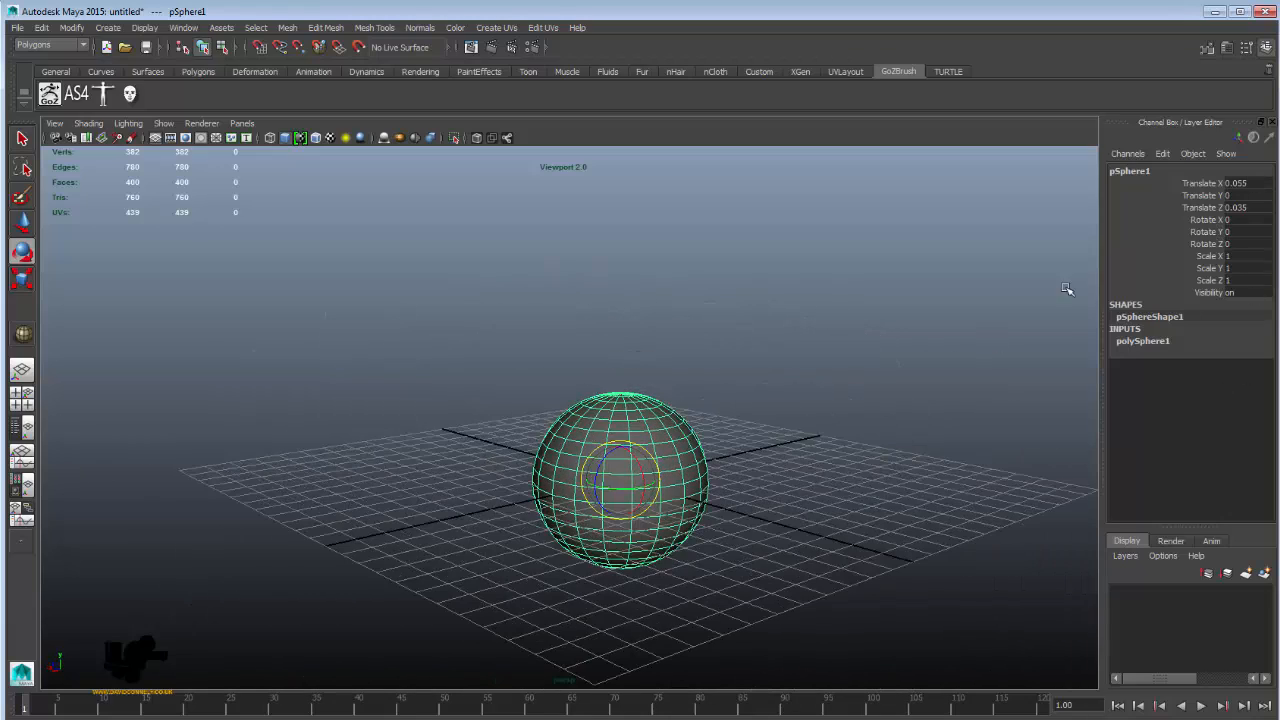
# - Rotate the sphere to -90 degrees about Z so its pole points along the X axis
pyautogui.keyDown('alt'); pyautogui.moveTo(671, 489); pyautogui.dragTo(620, 455); pyautogui.keyUp('alt')
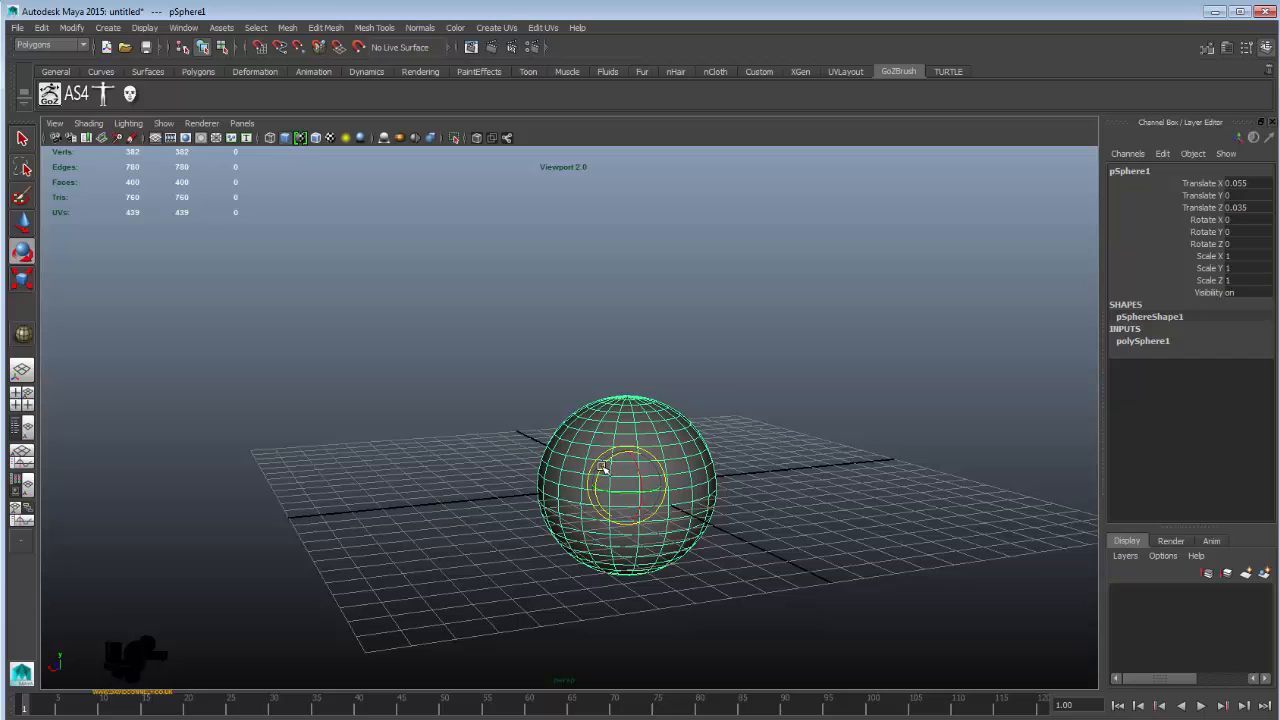
pyautogui.moveTo(607, 463); pyautogui.dragTo(507, 563)
pyautogui.keyDown('alt'); pyautogui.moveTo(558, 500); pyautogui.dragTo(709, 462); pyautogui.keyUp('alt')
pyautogui.keyDown('alt'); pyautogui.moveTo(602, 490); pyautogui.dragTo(634, 482); pyautogui.keyUp('alt')
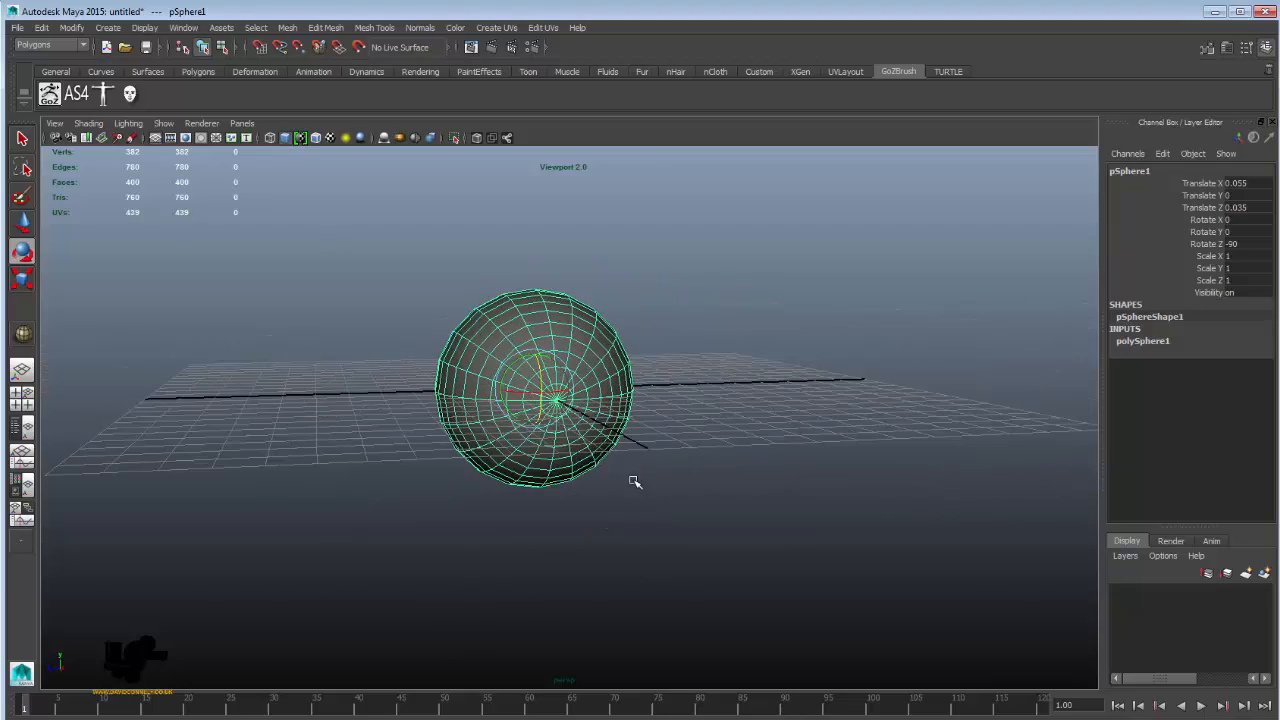
pyautogui.keyDown('alt'); pyautogui.moveTo(607, 408); pyautogui.dragTo(533, 385); pyautogui.keyUp('alt')
pyautogui.moveTo(432, 429)
pyautogui.keyDown('alt'); pyautogui.mouseDown()
pyautogui.moveTo(366, 423)
pyautogui.moveTo(440, 426)
pyautogui.mouseUp(); pyautogui.keyUp('alt')
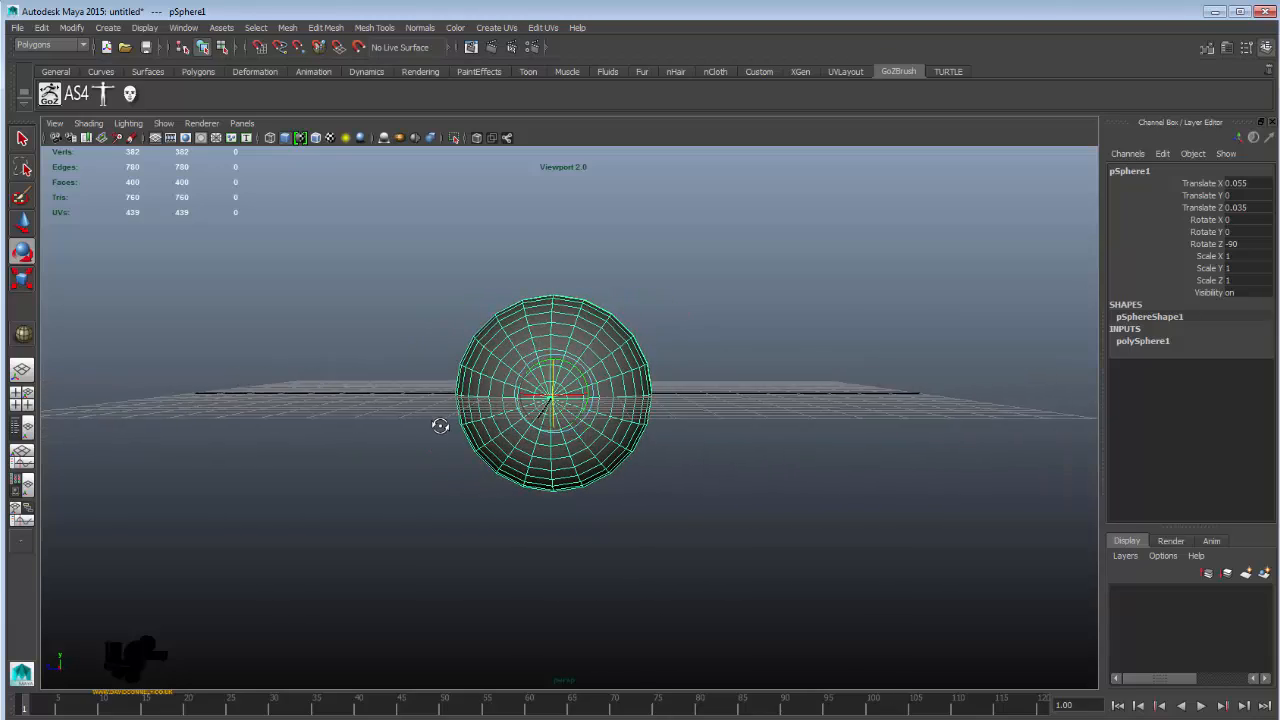
pyautogui.keyDown('alt'); pyautogui.moveTo(440, 426); pyautogui.dragTo(503, 402, button='right'); pyautogui.keyUp('alt')
pyautogui.keyDown('alt'); pyautogui.moveTo(503, 402); pyautogui.dragTo(543, 414, button='middle'); pyautogui.keyUp('alt')
pyautogui.keyDown('alt'); pyautogui.moveTo(543, 414); pyautogui.dragTo(643, 437, button='right'); pyautogui.keyUp('alt')
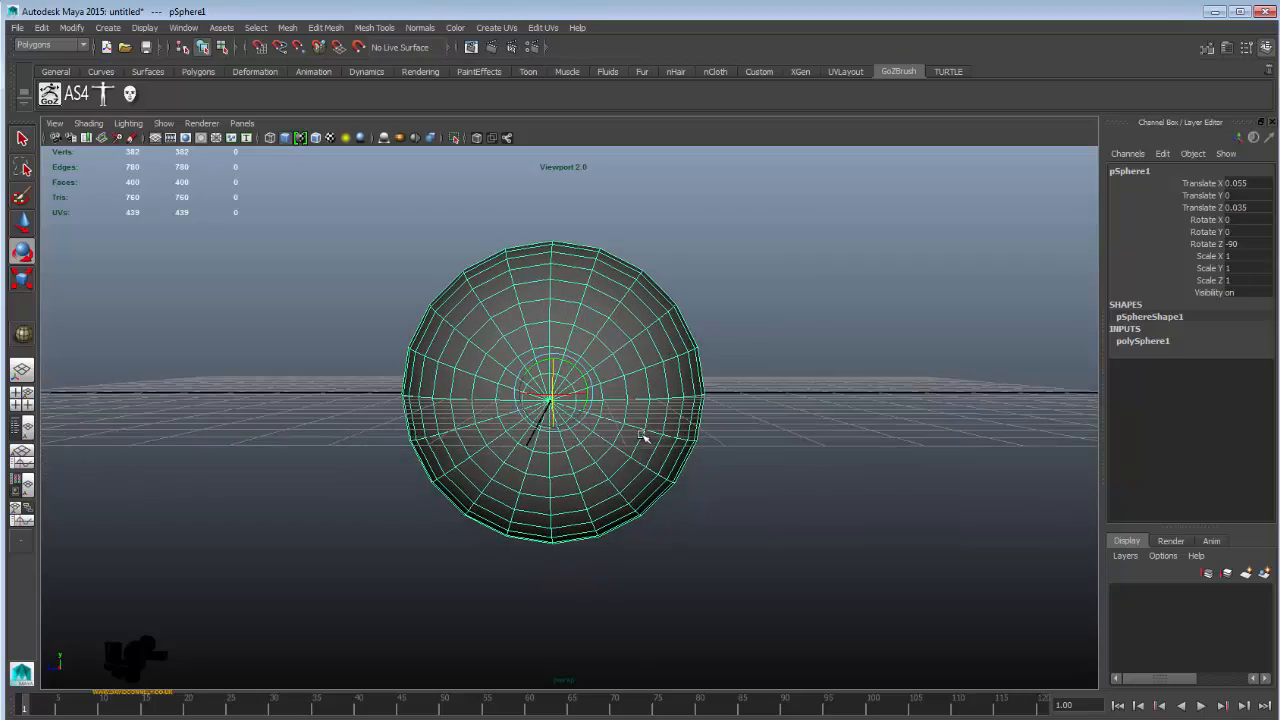
pyautogui.keyDown('alt'); pyautogui.moveTo(660, 455); pyautogui.dragTo(661, 481); pyautogui.keyUp('alt')
pyautogui.keyDown('alt'); pyautogui.moveTo(645, 326); pyautogui.dragTo(663, 354); pyautogui.keyUp('alt')
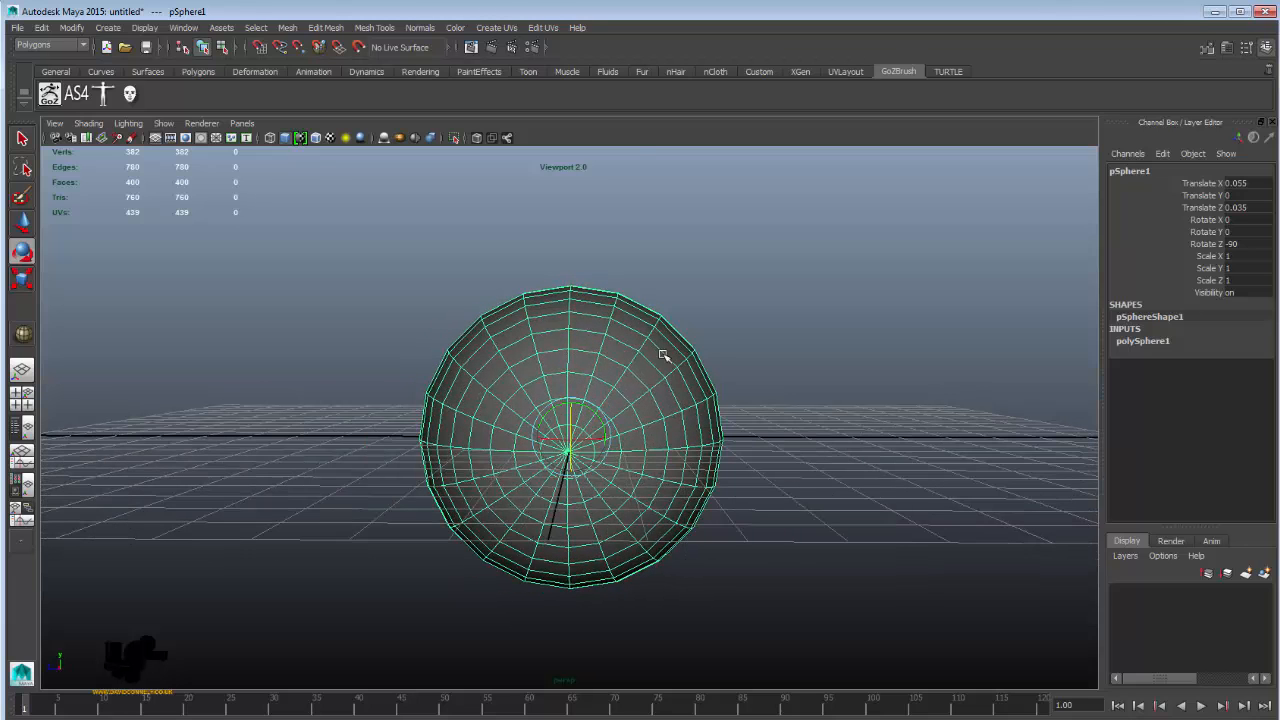
# - Apply planar UV mapping to the sphere, projected from the X axis and fitted to its bounding box
pyautogui.click(500, 28)
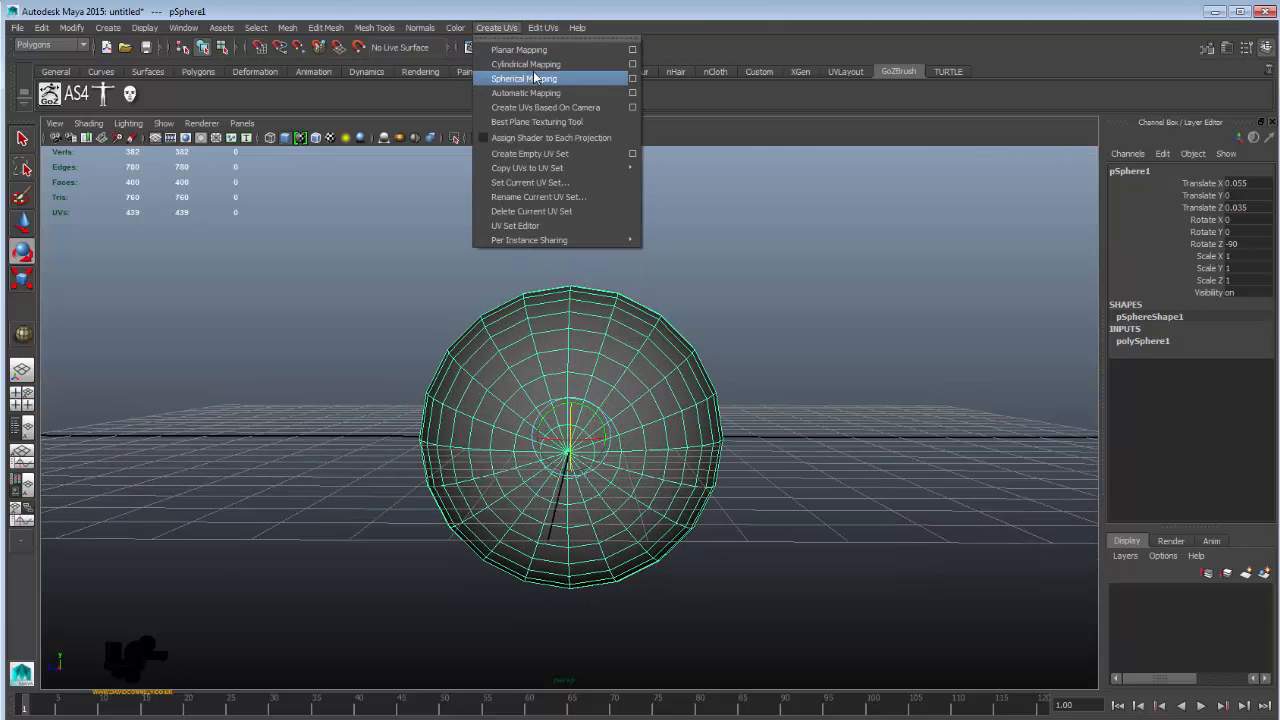
pyautogui.click(632, 49)
pyautogui.keyDown('alt'); pyautogui.moveTo(658, 464); pyautogui.dragTo(139, 618); pyautogui.keyUp('alt')
pyautogui.keyDown('alt'); pyautogui.moveTo(389, 600); pyautogui.dragTo(426, 543); pyautogui.keyUp('alt')
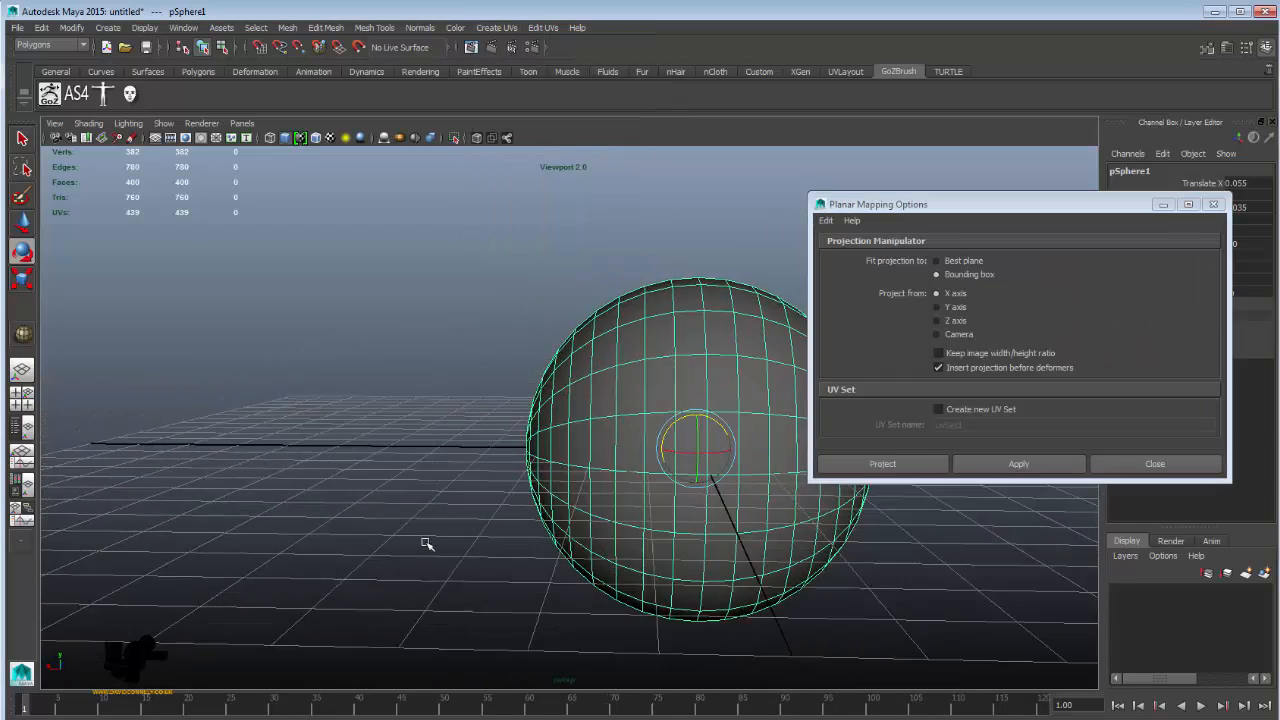
pyautogui.keyDown('alt'); pyautogui.moveTo(472, 502); pyautogui.dragTo(590, 503); pyautogui.keyUp('alt')
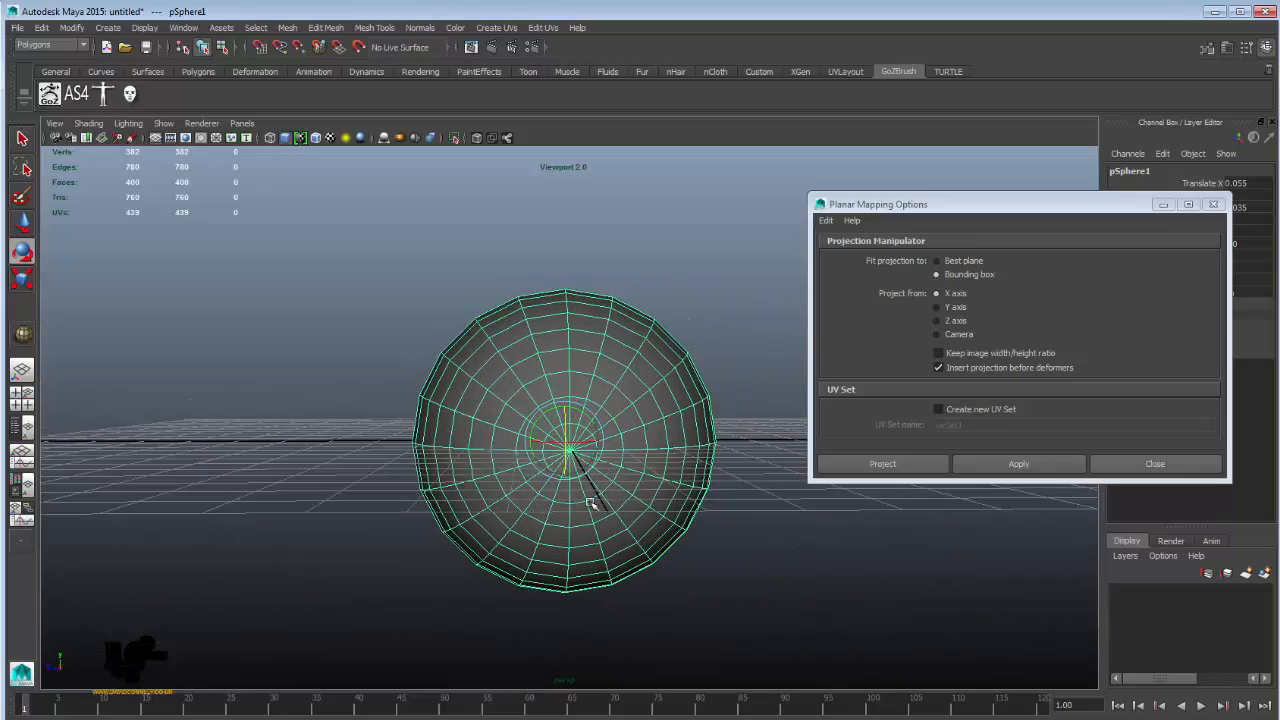
pyautogui.click(1019, 464)
pyautogui.keyDown('alt'); pyautogui.moveTo(600, 450); pyautogui.dragTo(711, 354); pyautogui.keyUp('alt')
pyautogui.click(1152, 464)
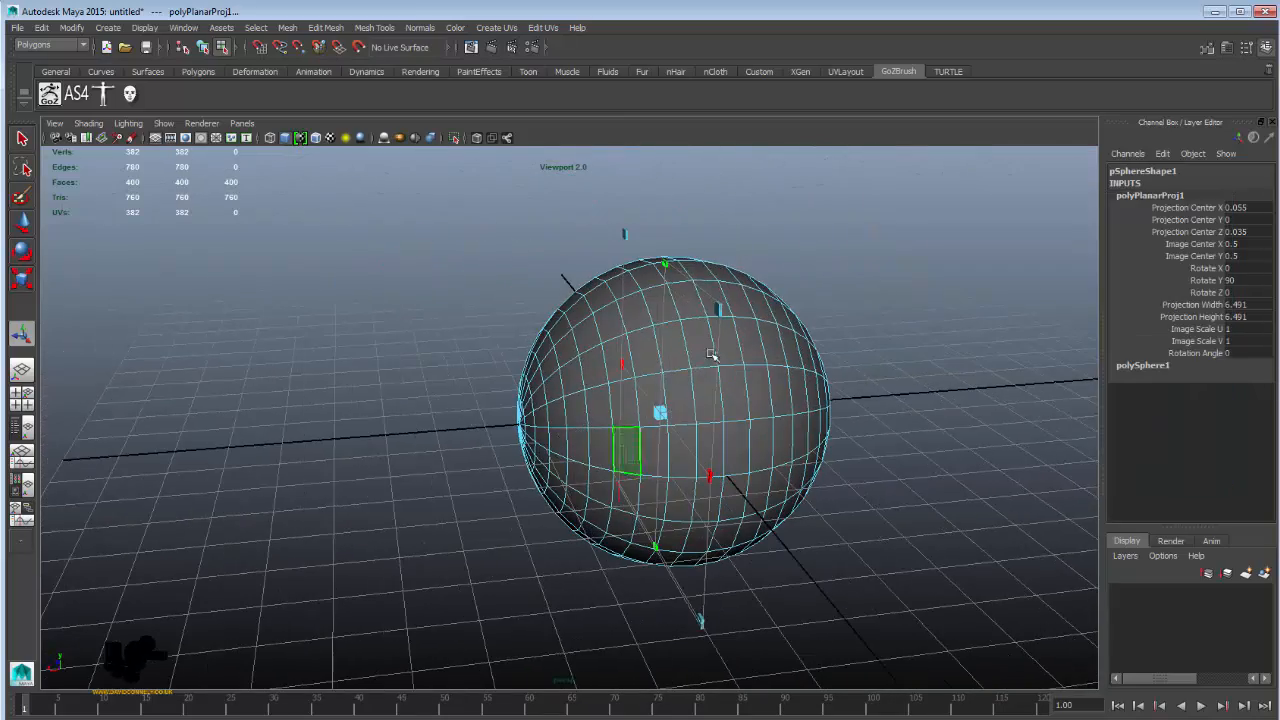
# - Select the edge loop around the sphere's middle and cut the UVs along it in the UV Texture Editor
pyautogui.keyDown('alt'); pyautogui.moveTo(711, 400); pyautogui.dragTo(598, 408, button='middle'); pyautogui.keyUp('alt')
pyautogui.moveTo(581, 346); pyautogui.dragTo(588, 289, button='right')
pyautogui.keyDown('alt'); pyautogui.moveTo(588, 297); pyautogui.dragTo(572, 343); pyautogui.keyUp('alt')
pyautogui.doubleClick(584, 357)
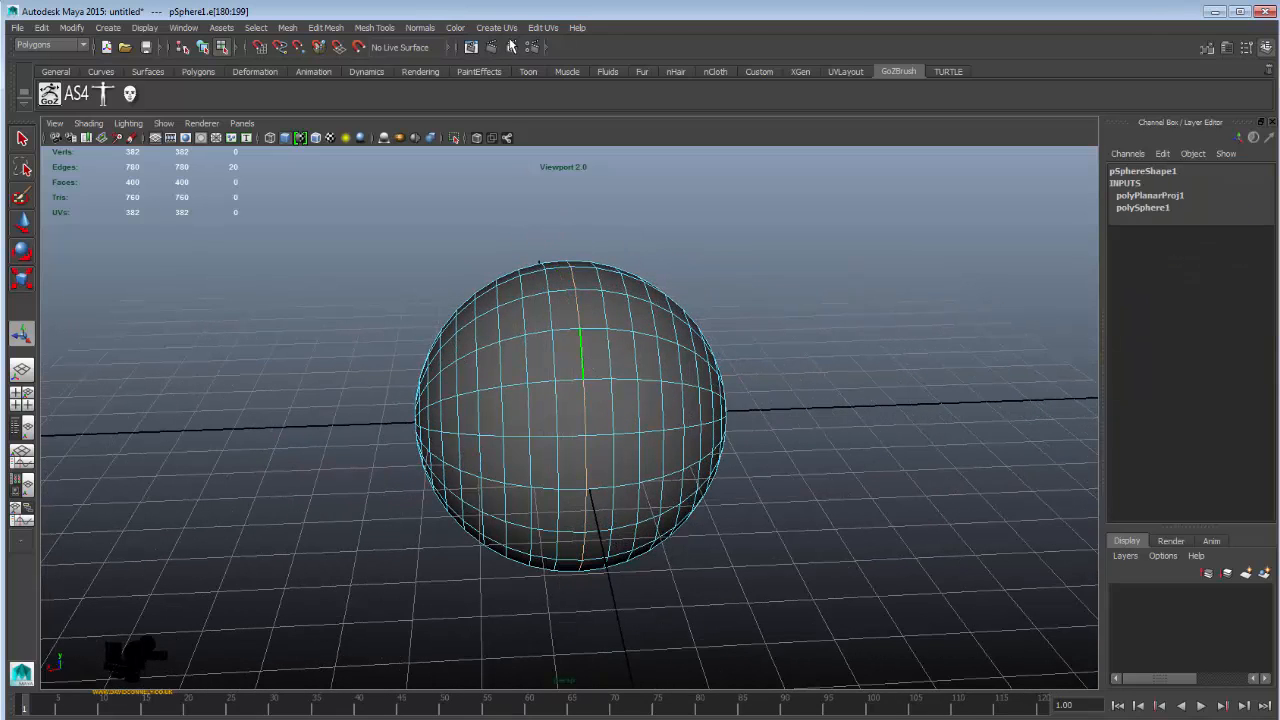
pyautogui.click(544, 27)
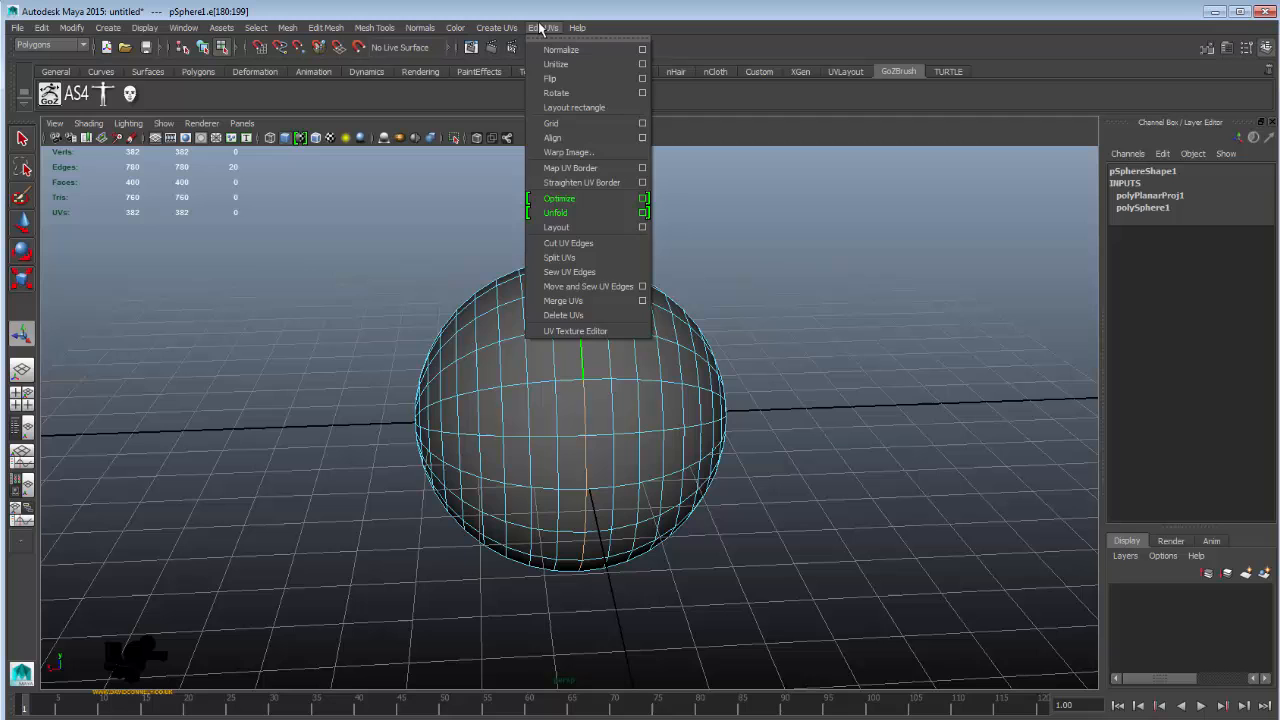
pyautogui.click(612, 326)
pyautogui.moveTo(401, 582); pyautogui.dragTo(881, 181)
pyautogui.click(660, 216)
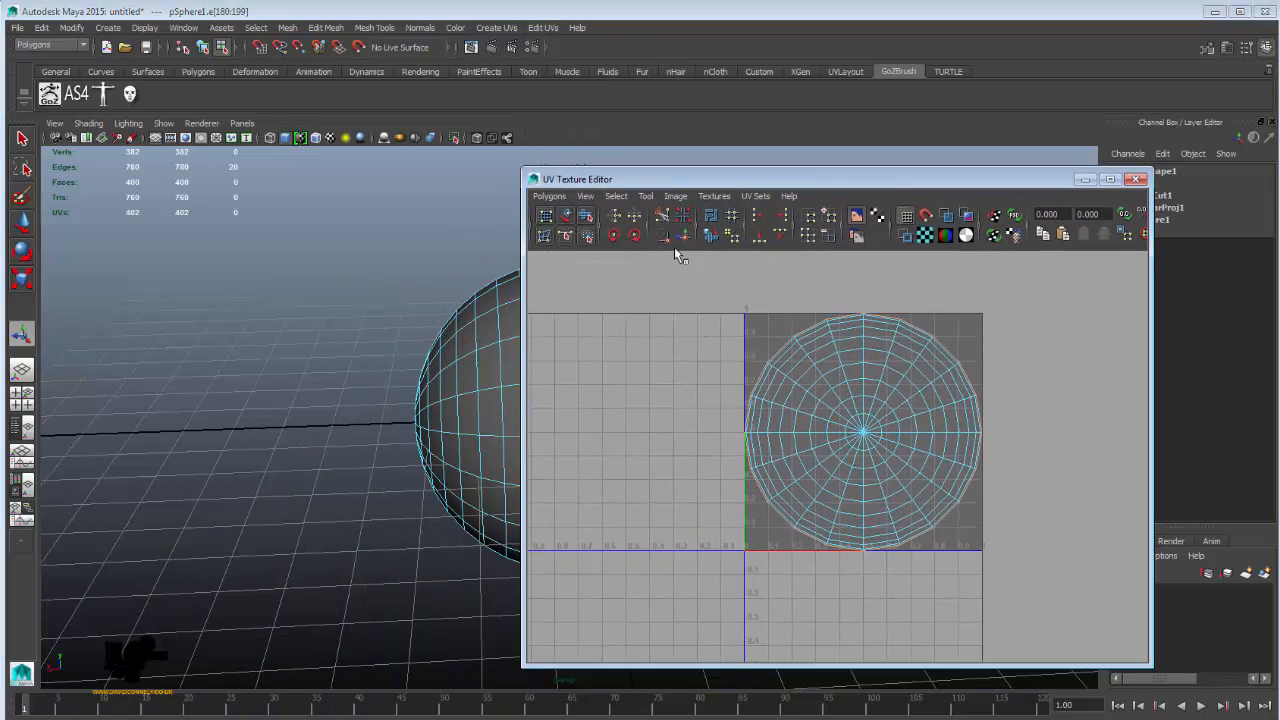
# - Select the UVs of one half of the sphere by growing a UV selection out to the cut seam
pyautogui.keyDown('alt'); pyautogui.moveTo(371, 434); pyautogui.dragTo(350, 497); pyautogui.keyUp('alt')
pyautogui.moveTo(350, 497); pyautogui.dragTo(486, 445, button='right')
pyautogui.click(404, 445)
pyautogui.keyDown('alt'); pyautogui.moveTo(386, 467); pyautogui.dragTo(387, 517); pyautogui.keyUp('alt')
pyautogui.keyDown('alt'); pyautogui.moveTo(241, 516); pyautogui.dragTo(300, 514); pyautogui.keyUp('alt')
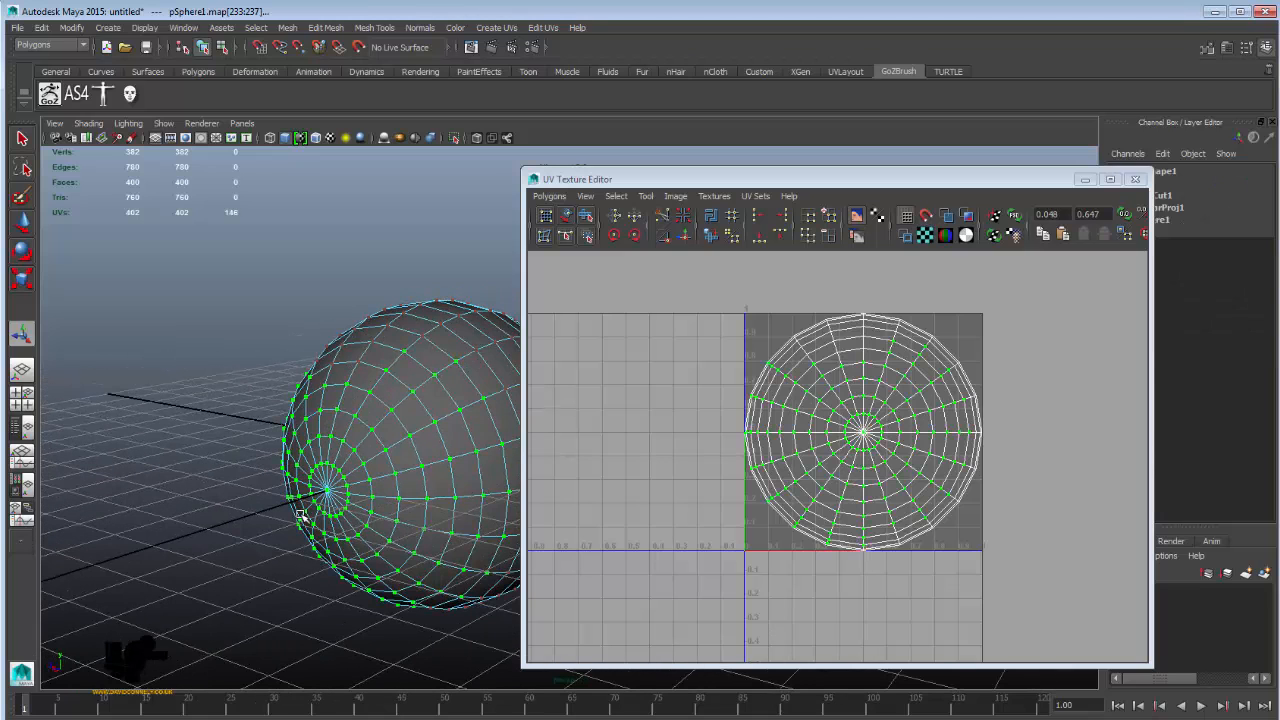
pyautogui.hotkey('shift', '.')
pyautogui.keyDown('alt'); pyautogui.moveTo(268, 455); pyautogui.dragTo(368, 488); pyautogui.keyUp('alt')
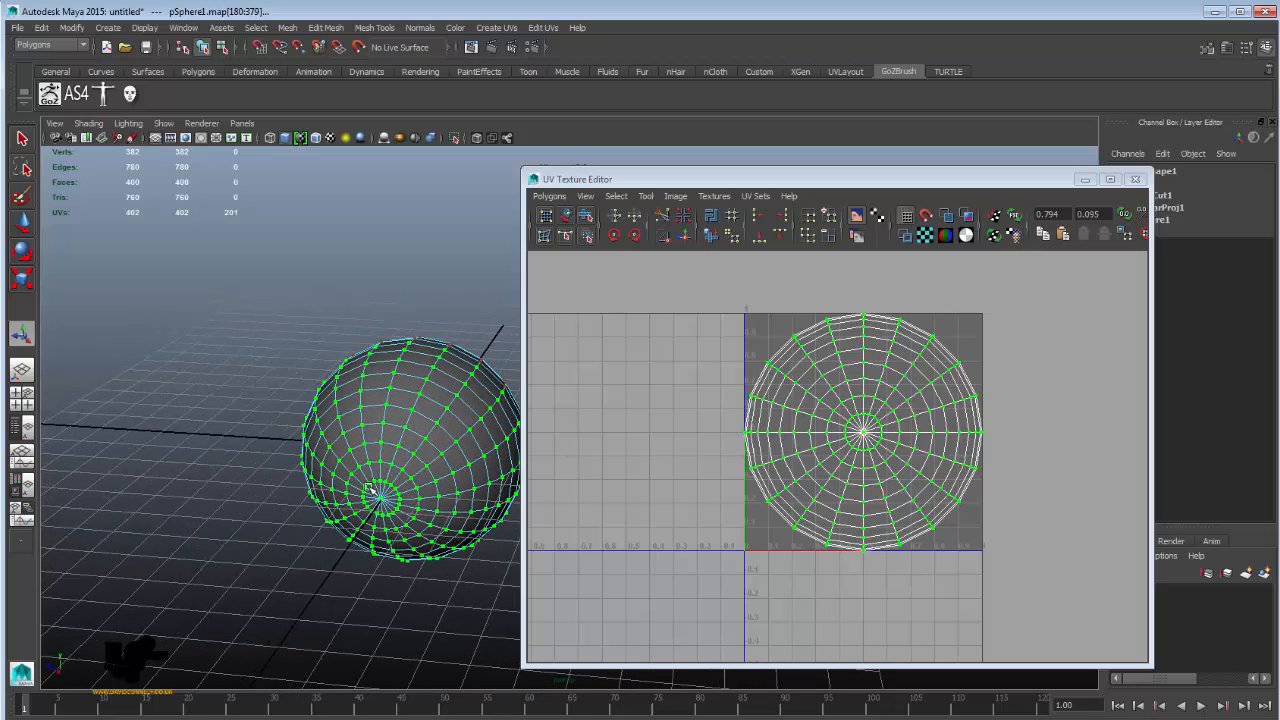
pyautogui.keyDown('alt'); pyautogui.moveTo(426, 443); pyautogui.dragTo(390, 445); pyautogui.keyUp('alt')
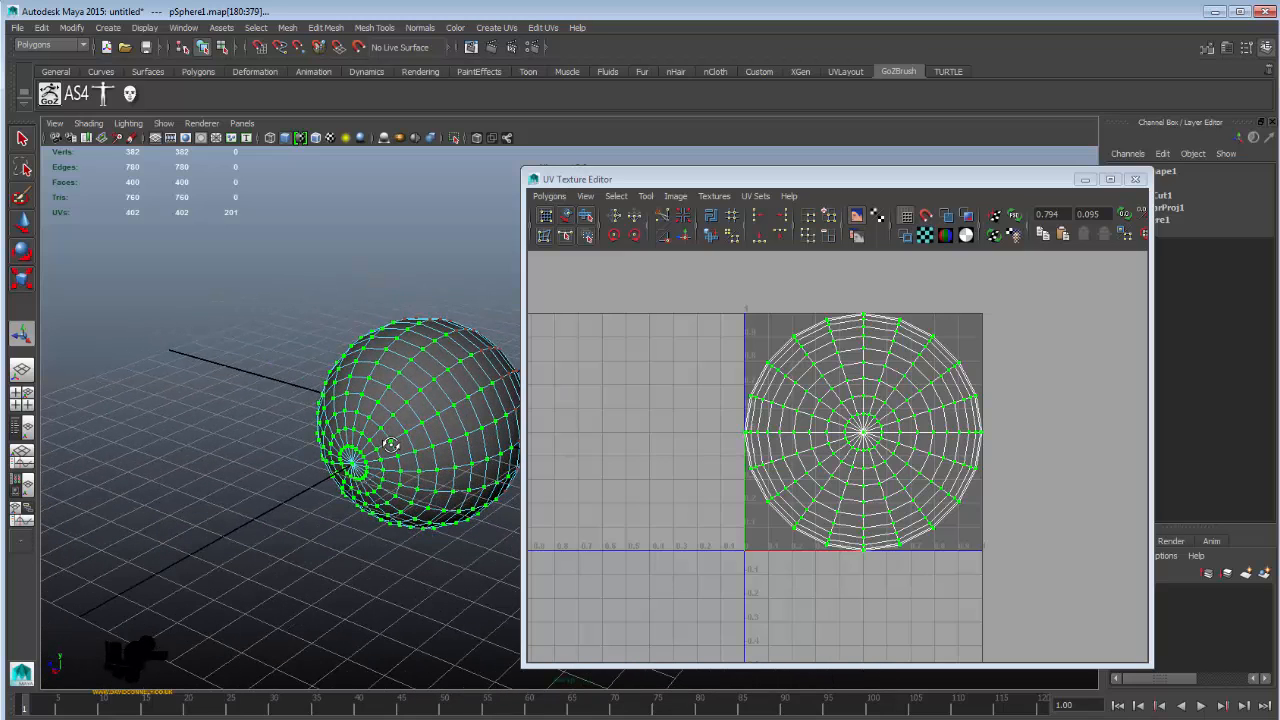
pyautogui.keyDown('alt'); pyautogui.moveTo(471, 277); pyautogui.dragTo(613, 316); pyautogui.keyUp('alt')
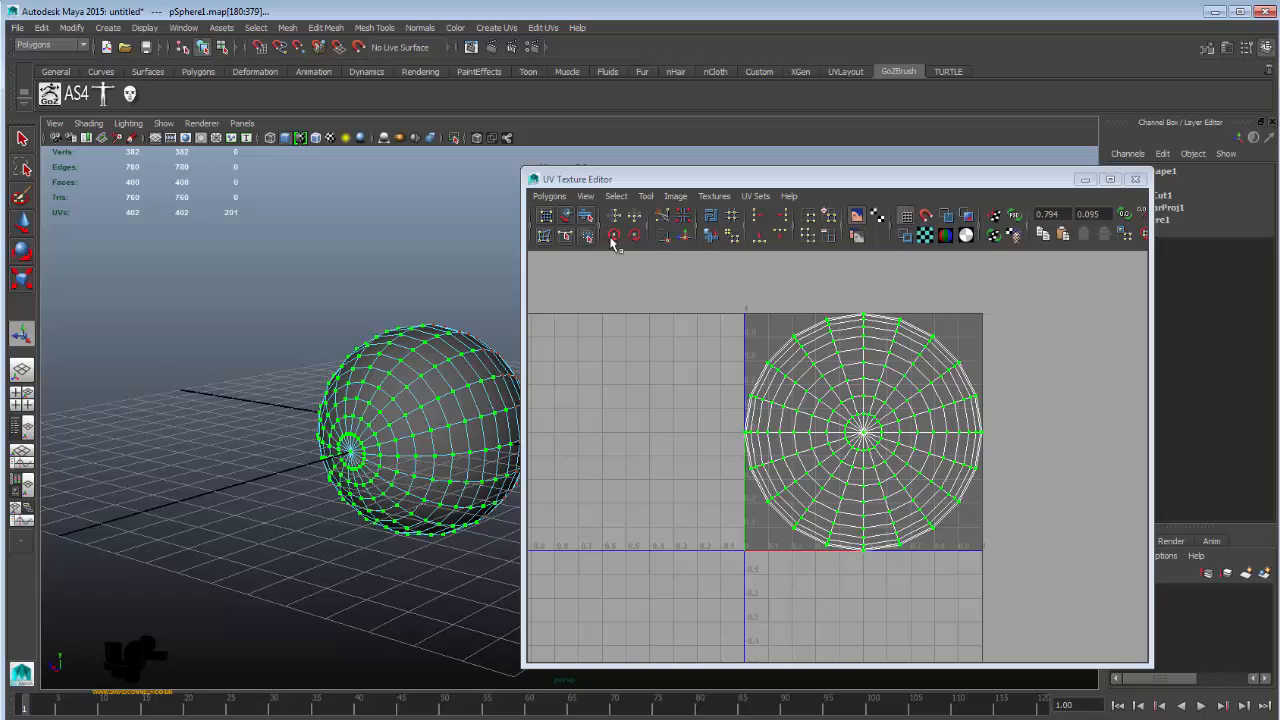
# - Unfold the selected half's UVs using the Smooth UV Tool with Pin Borders enabled and UV Space chosen
pyautogui.click(586, 217)
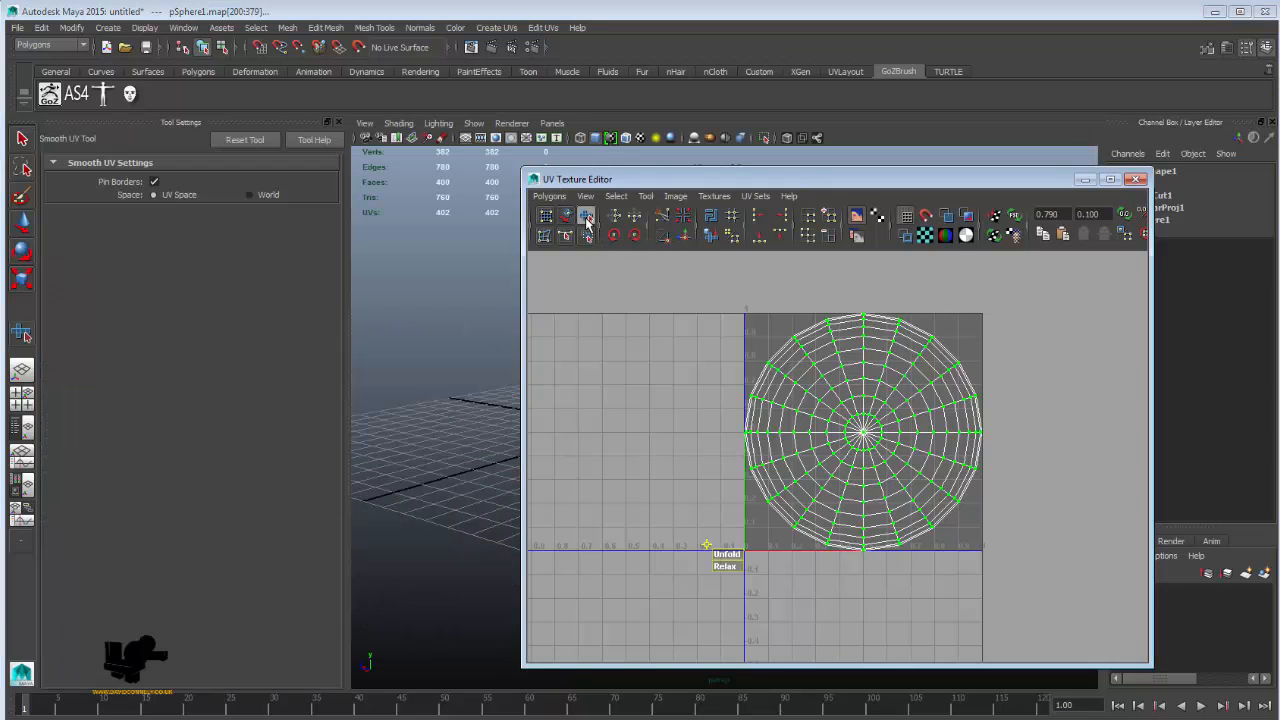
pyautogui.click(155, 184)
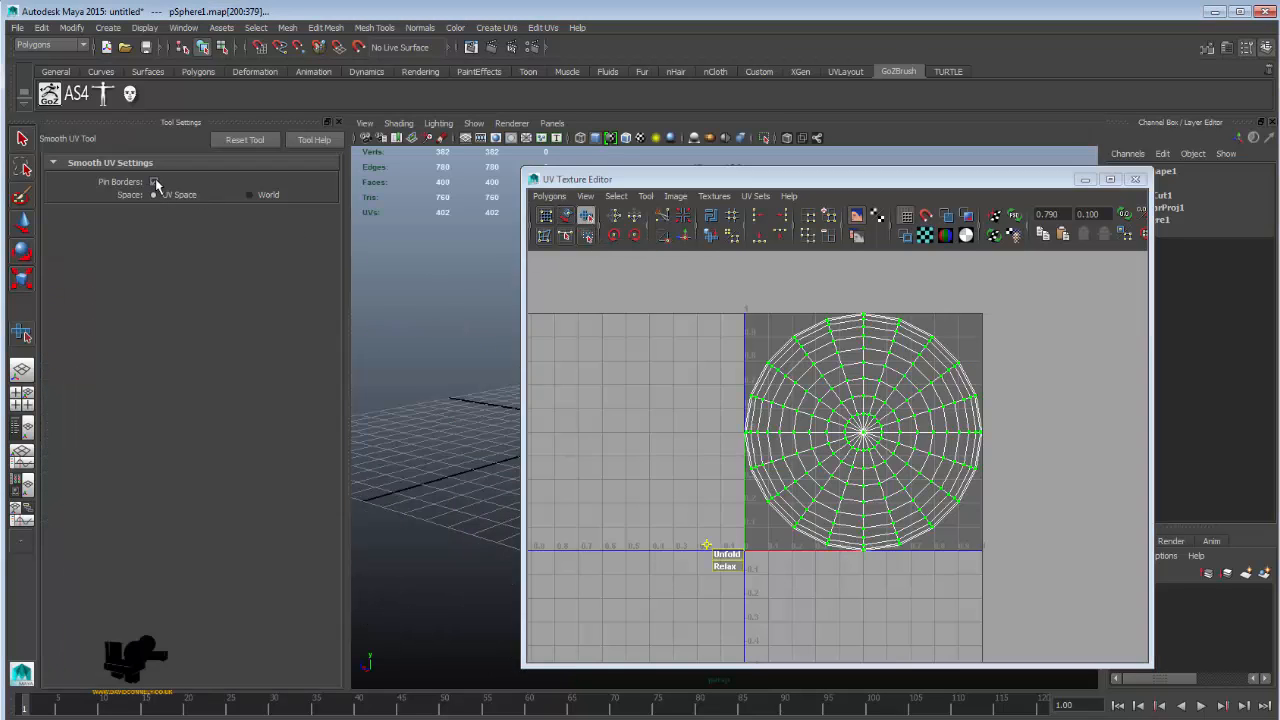
pyautogui.moveTo(723, 178); pyautogui.dragTo(963, 153)
pyautogui.keyDown('alt'); pyautogui.moveTo(570, 402); pyautogui.dragTo(617, 374); pyautogui.keyUp('alt')
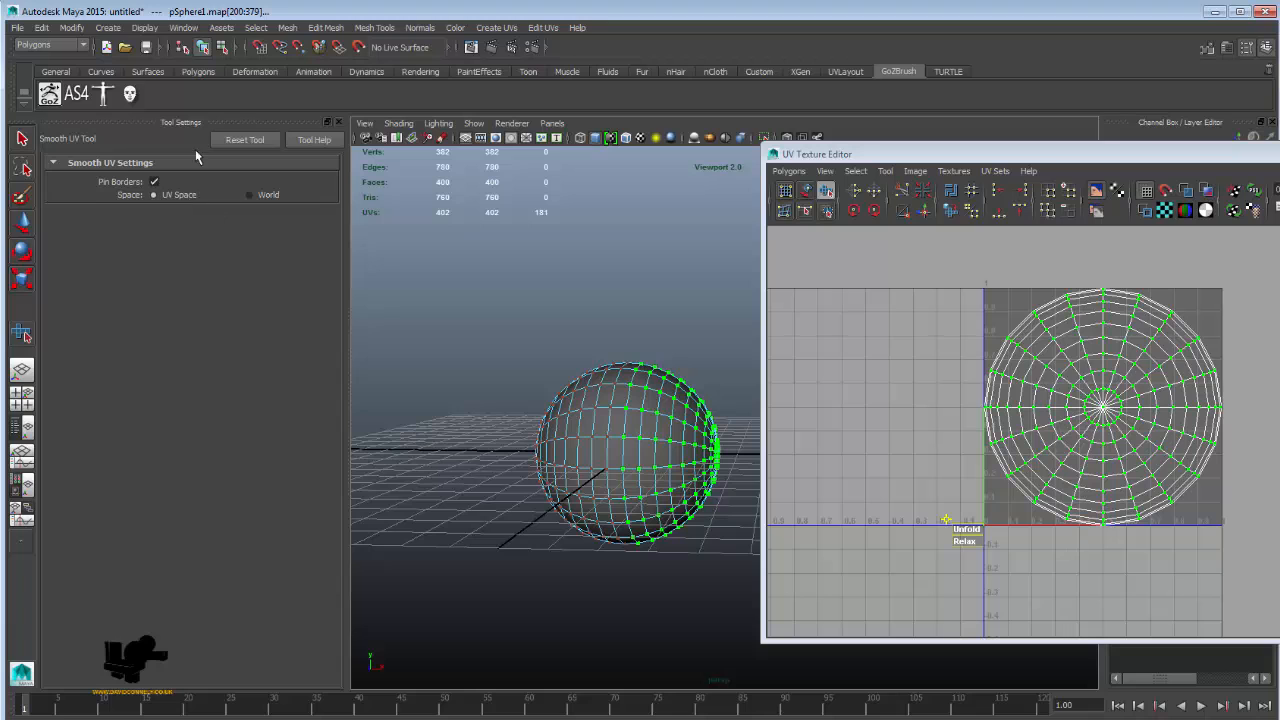
pyautogui.moveTo(966, 530); pyautogui.dragTo(1154, 538)
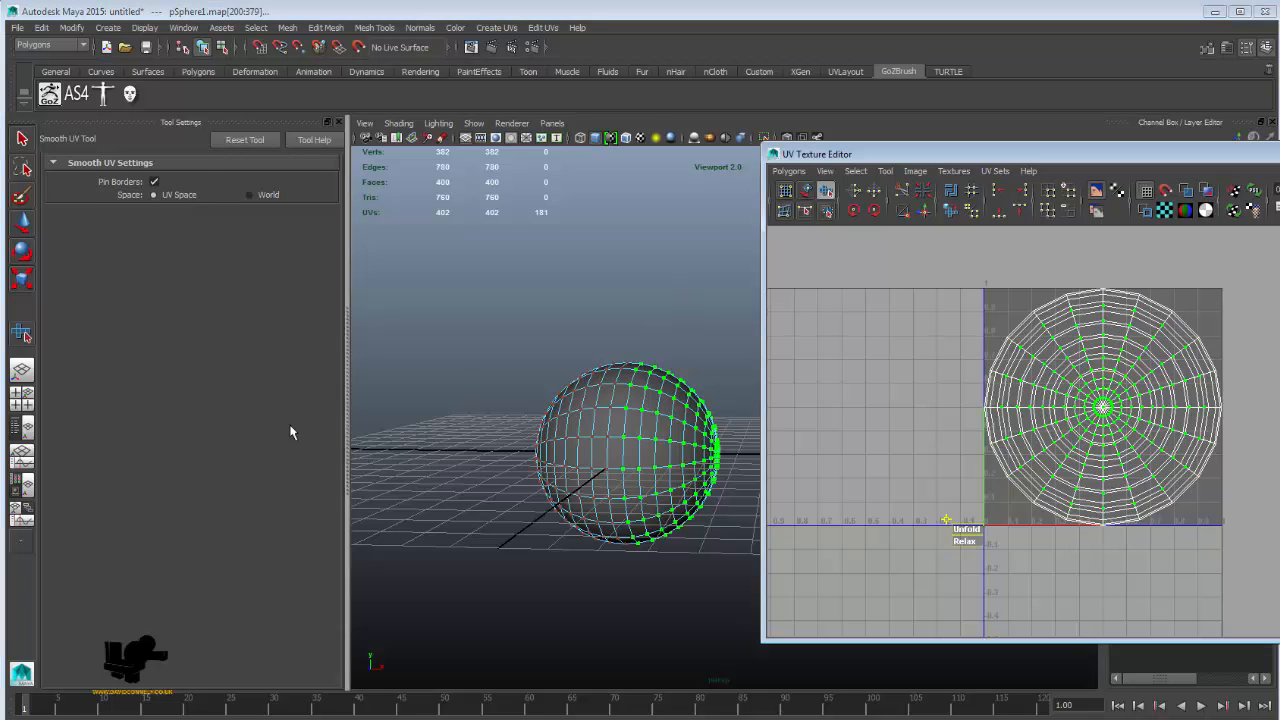
# - Select UVs on the sphere's opposite half and grow the selection out to the cut seam
pyautogui.keyDown('alt'); pyautogui.moveTo(525, 440); pyautogui.dragTo(558, 427); pyautogui.keyUp('alt')
pyautogui.moveTo(549, 416); pyautogui.dragTo(576, 502)
pyautogui.hotkey('shift', '.')
pyautogui.hotkey('shift', '.')
pyautogui.hotkey('shift', '.')
pyautogui.hotkey('shift', '.')
pyautogui.hotkey('shift', '.')
pyautogui.hotkey('shift', '.')
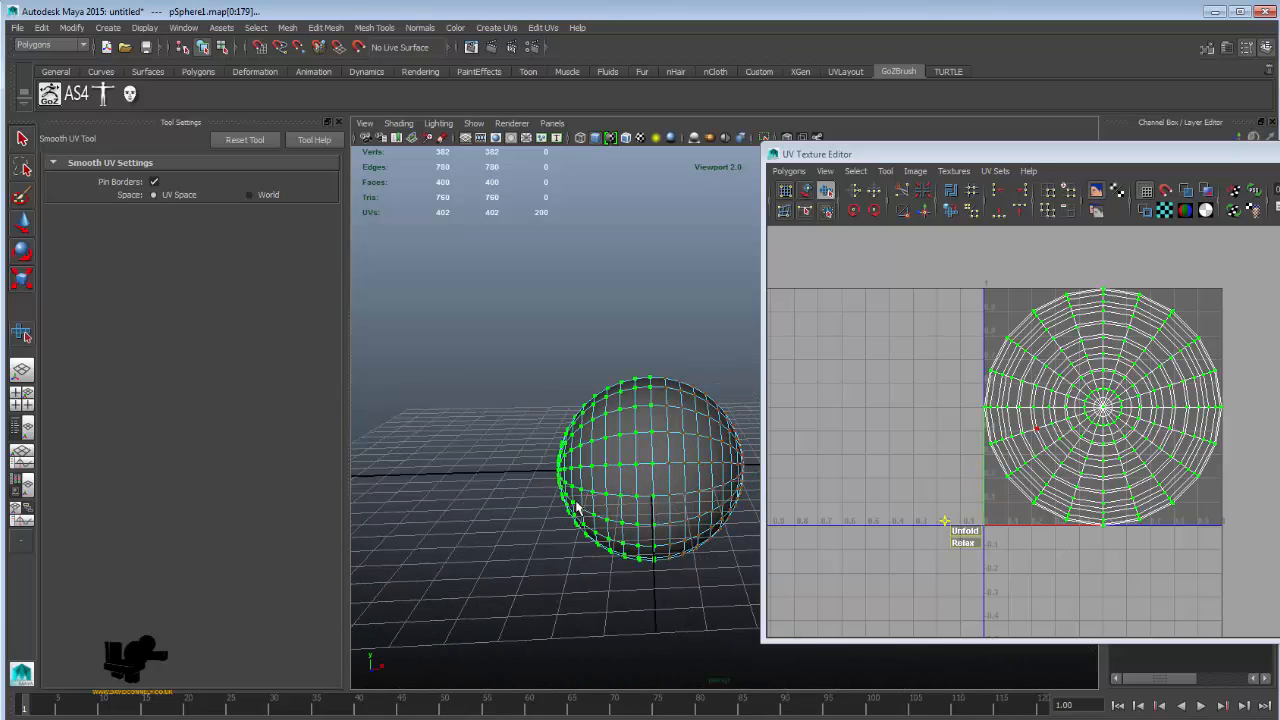
# - Unfold the opposite half's UVs with Pin Borders enabled
pyautogui.click(155, 184)
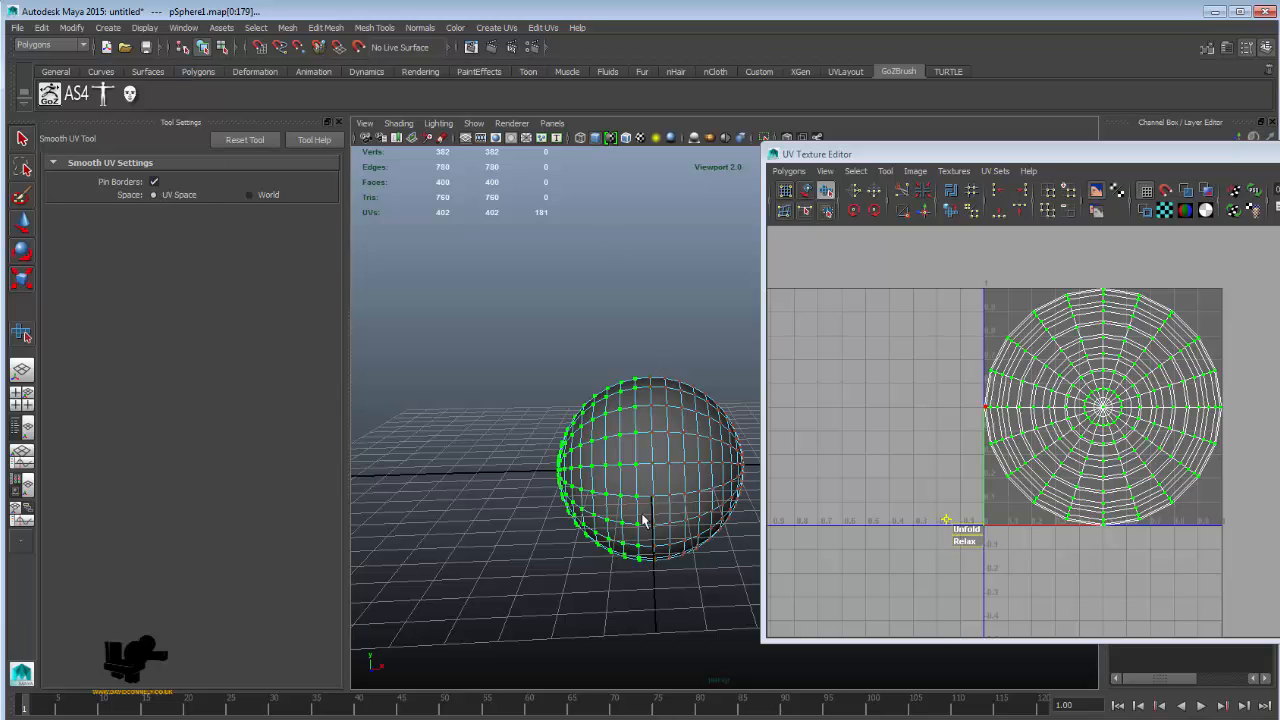
pyautogui.keyDown('alt'); pyautogui.moveTo(643, 520); pyautogui.dragTo(660, 563); pyautogui.keyUp('alt')
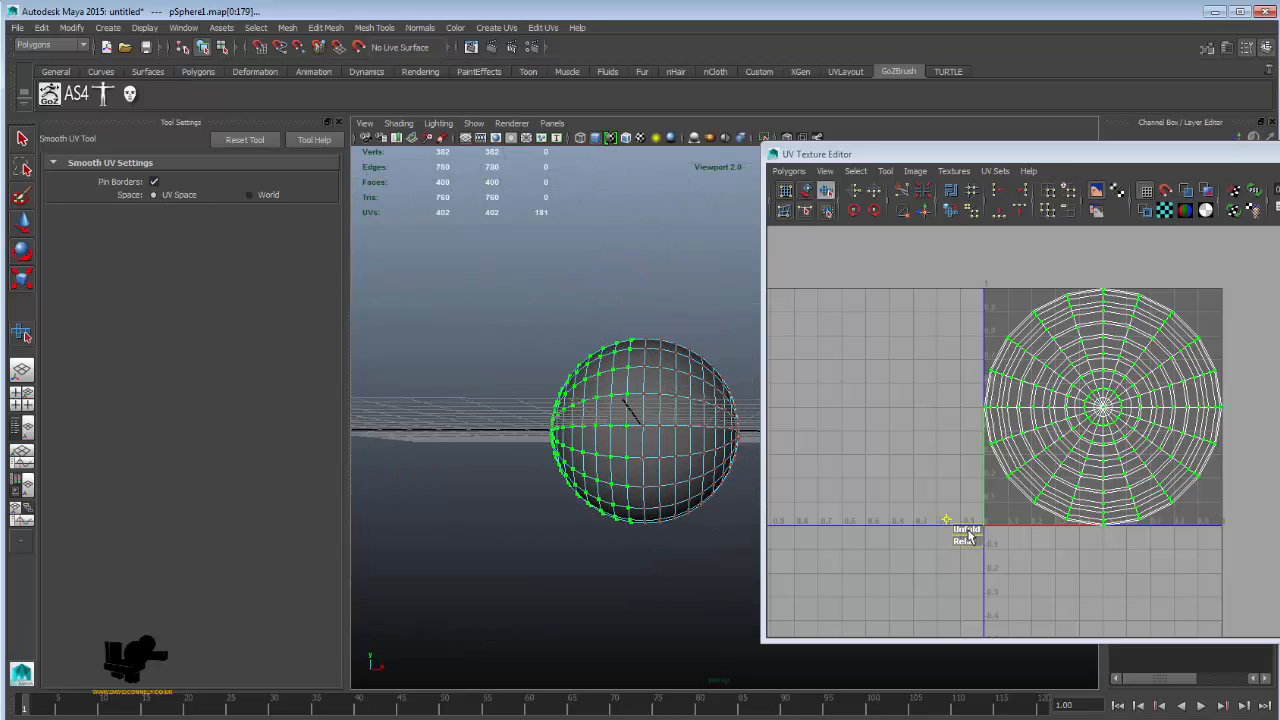
pyautogui.moveTo(966, 538); pyautogui.dragTo(1089, 537)
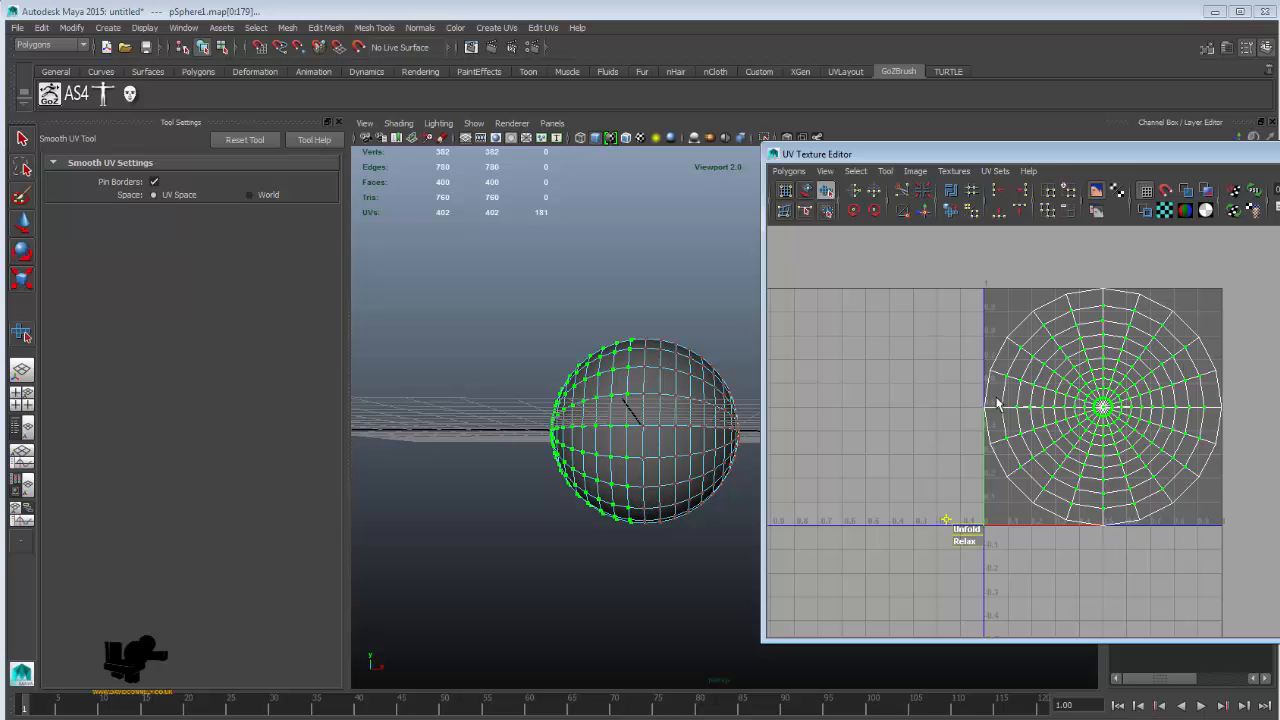
# - Check which points of the UV layout correspond to the sphere's upper and lower edges by selecting those UVs on the model
pyautogui.moveTo(929, 160); pyautogui.dragTo(696, 149)
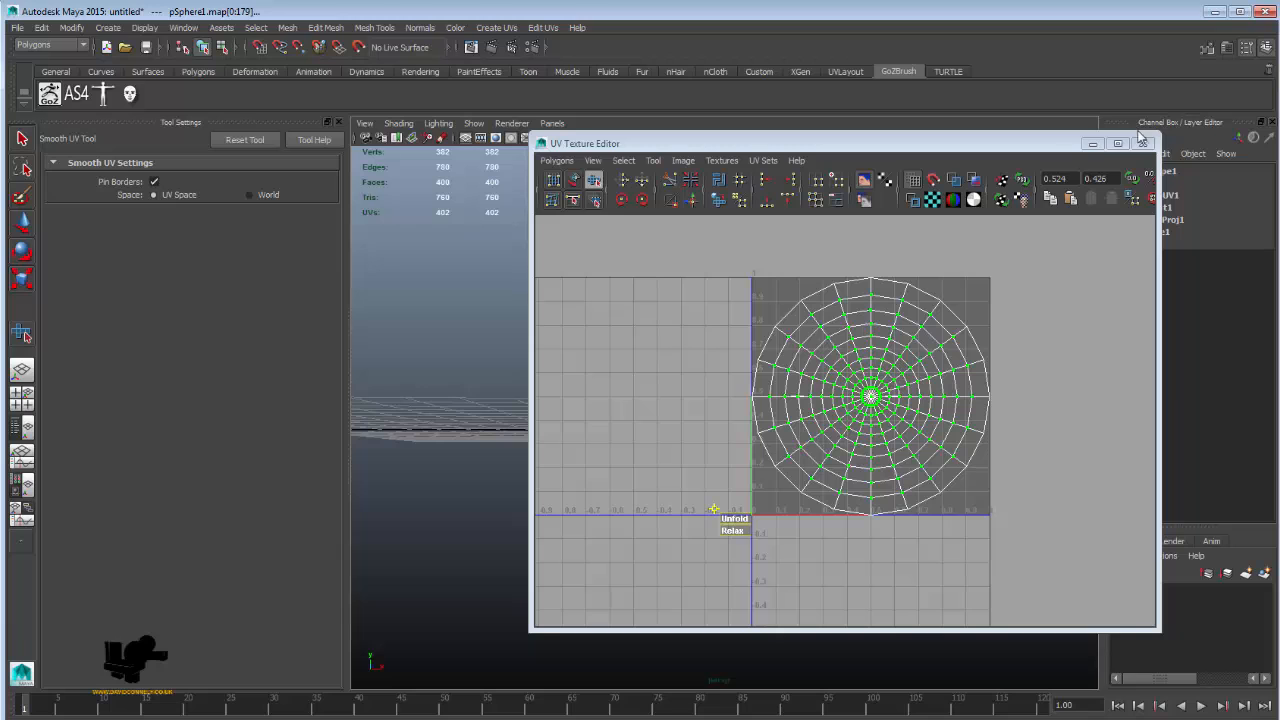
pyautogui.moveTo(1012, 145); pyautogui.dragTo(1279, 270)
pyautogui.keyDown('alt'); pyautogui.moveTo(650, 290); pyautogui.dragTo(648, 349); pyautogui.keyUp('alt')
pyautogui.keyDown('alt'); pyautogui.moveTo(620, 469); pyautogui.dragTo(704, 467); pyautogui.keyUp('alt')
pyautogui.keyDown('alt'); pyautogui.moveTo(659, 441); pyautogui.dragTo(550, 430, button='middle'); pyautogui.keyUp('alt')
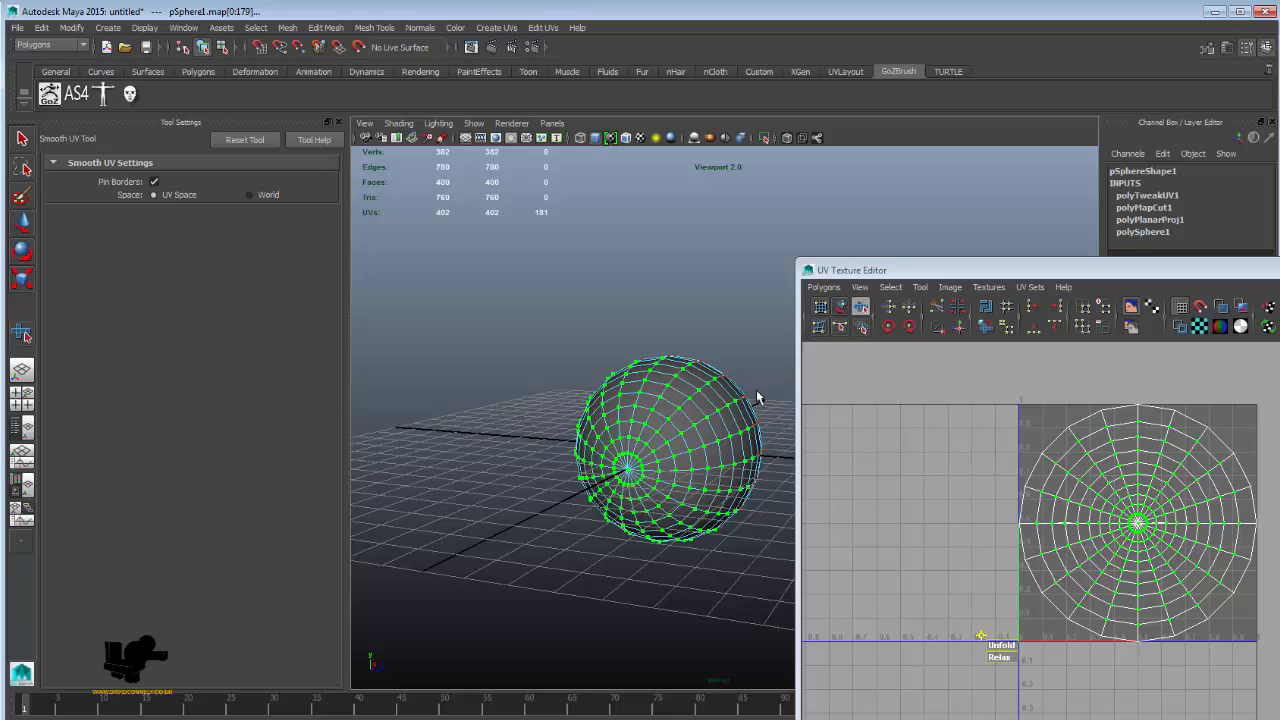
pyautogui.keyDown('alt'); pyautogui.moveTo(672, 556); pyautogui.dragTo(629, 503); pyautogui.keyUp('alt')
pyautogui.click(703, 315)
pyautogui.moveTo(645, 335); pyautogui.dragTo(663, 382)
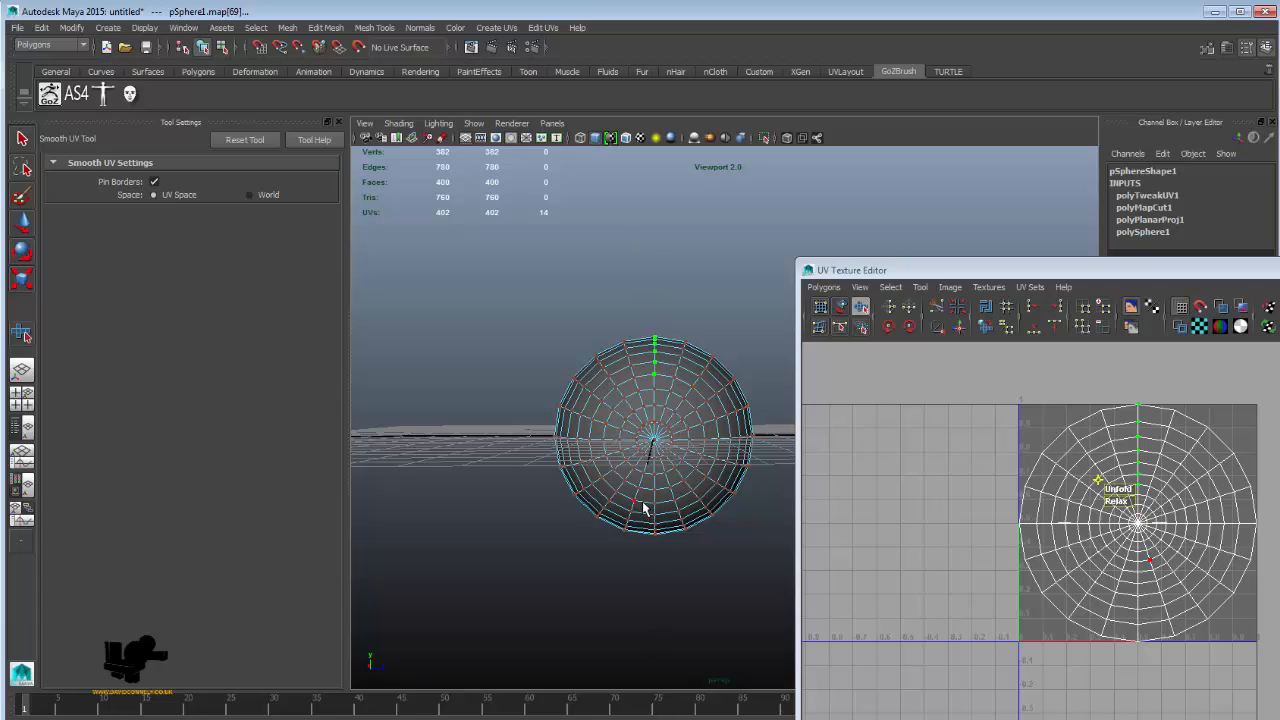
pyautogui.moveTo(642, 502); pyautogui.dragTo(673, 549)
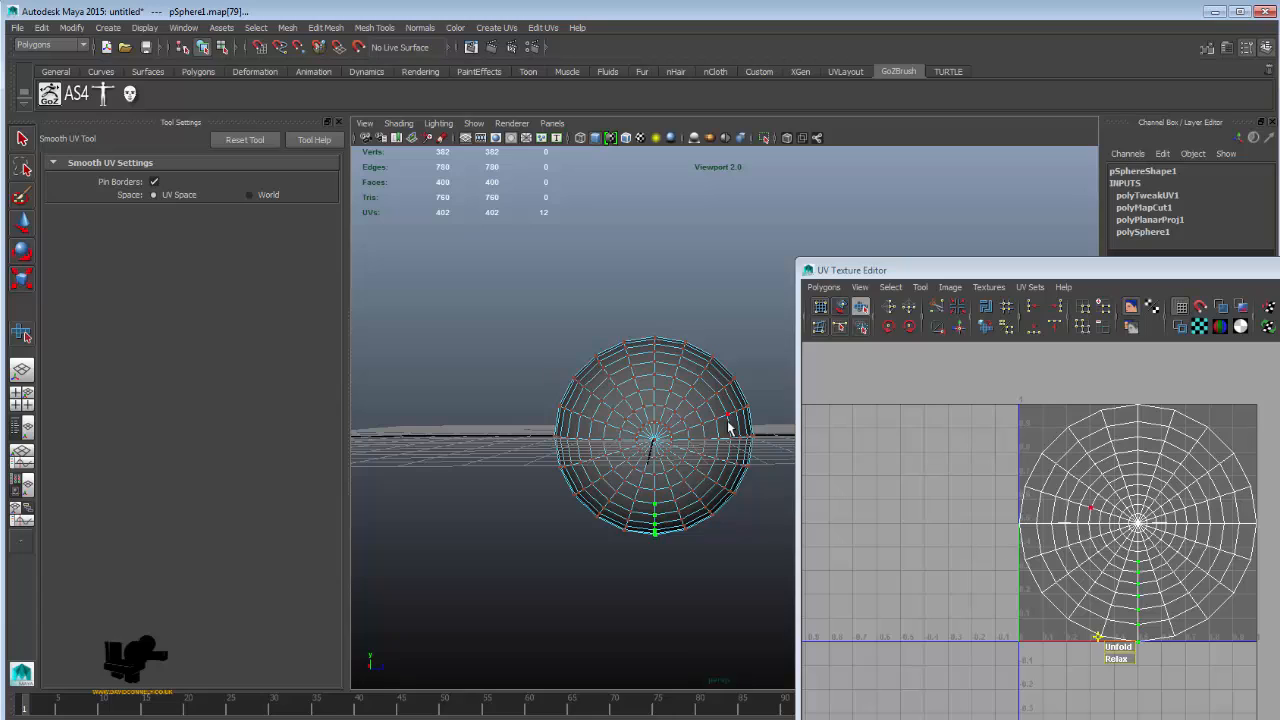
# - Compare where the UVs from the sphere's two opposite lateral edges sit in the UV layout by selecting each side
pyautogui.moveTo(718, 432); pyautogui.dragTo(784, 450)
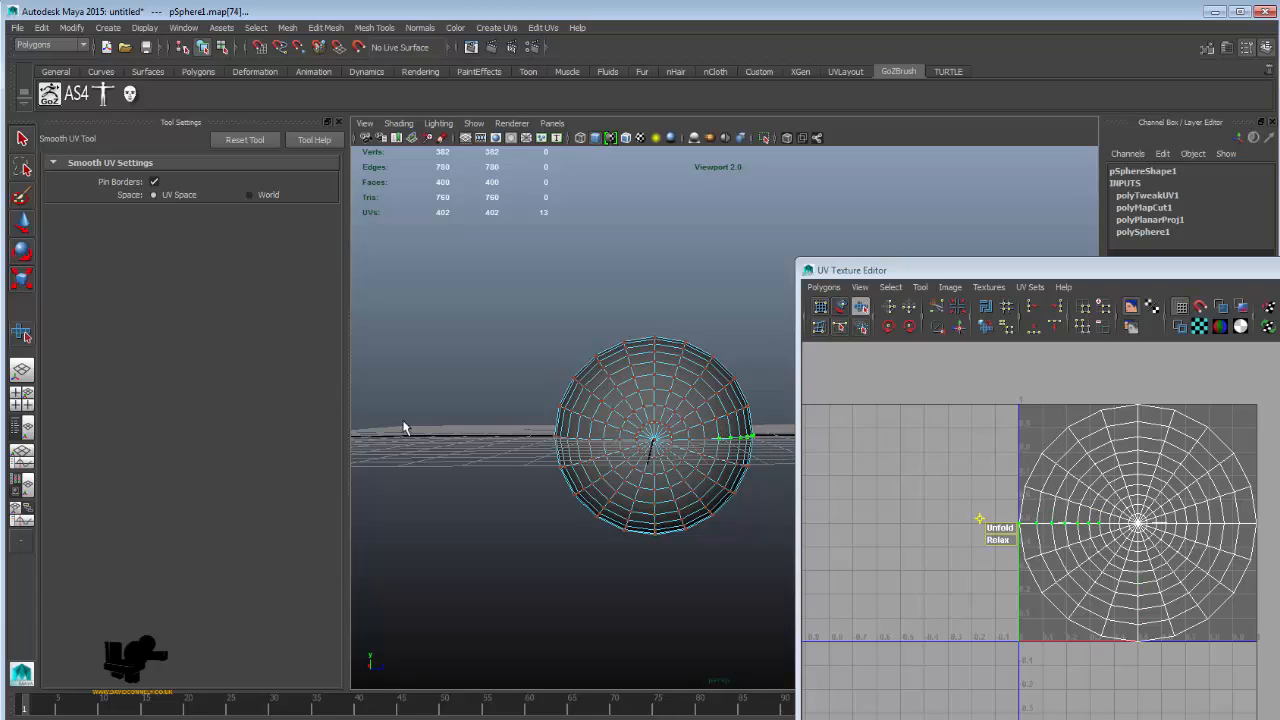
pyautogui.keyDown('alt'); pyautogui.moveTo(591, 453); pyautogui.dragTo(598, 443); pyautogui.keyUp('alt')
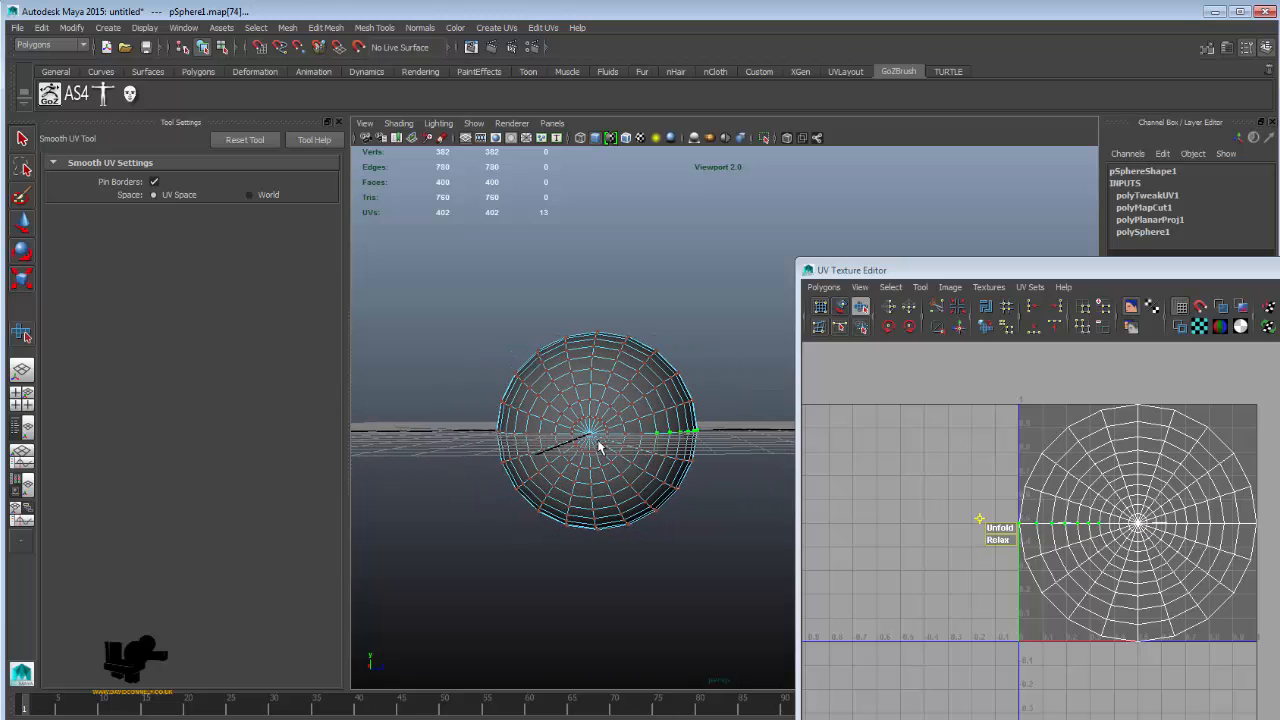
pyautogui.moveTo(478, 422); pyautogui.dragTo(538, 442)
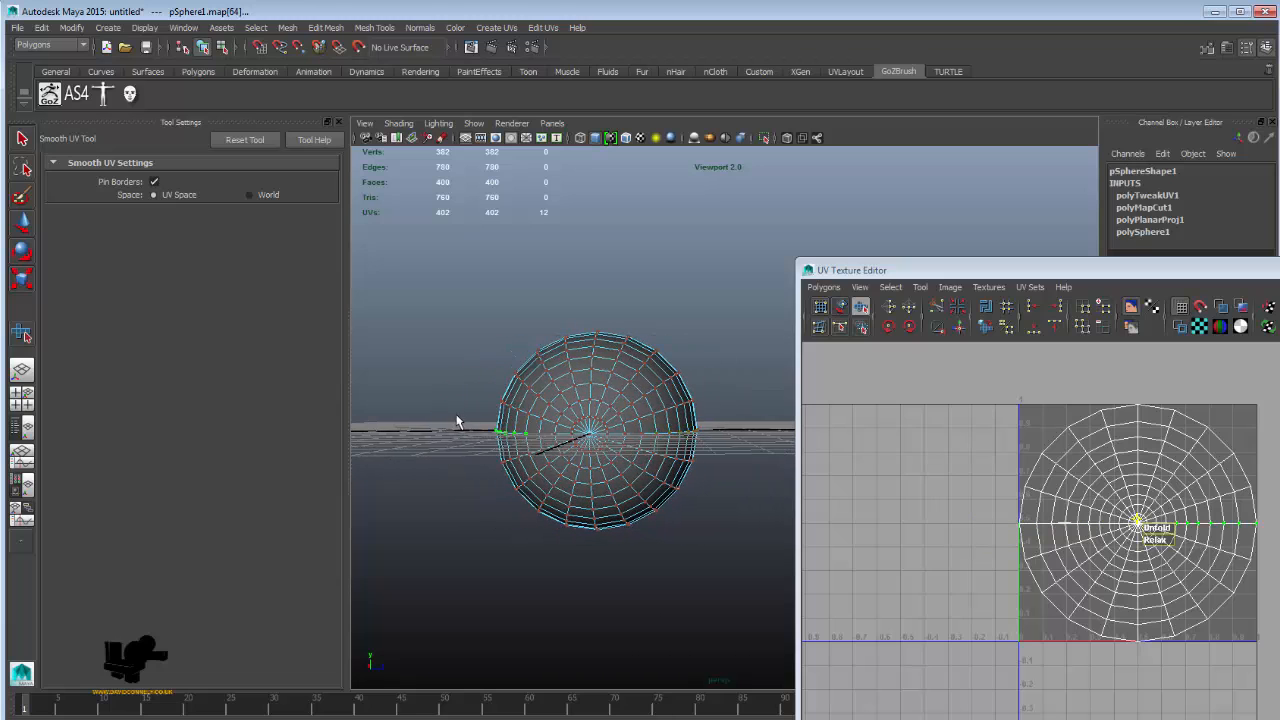
pyautogui.moveTo(652, 420); pyautogui.dragTo(766, 453)
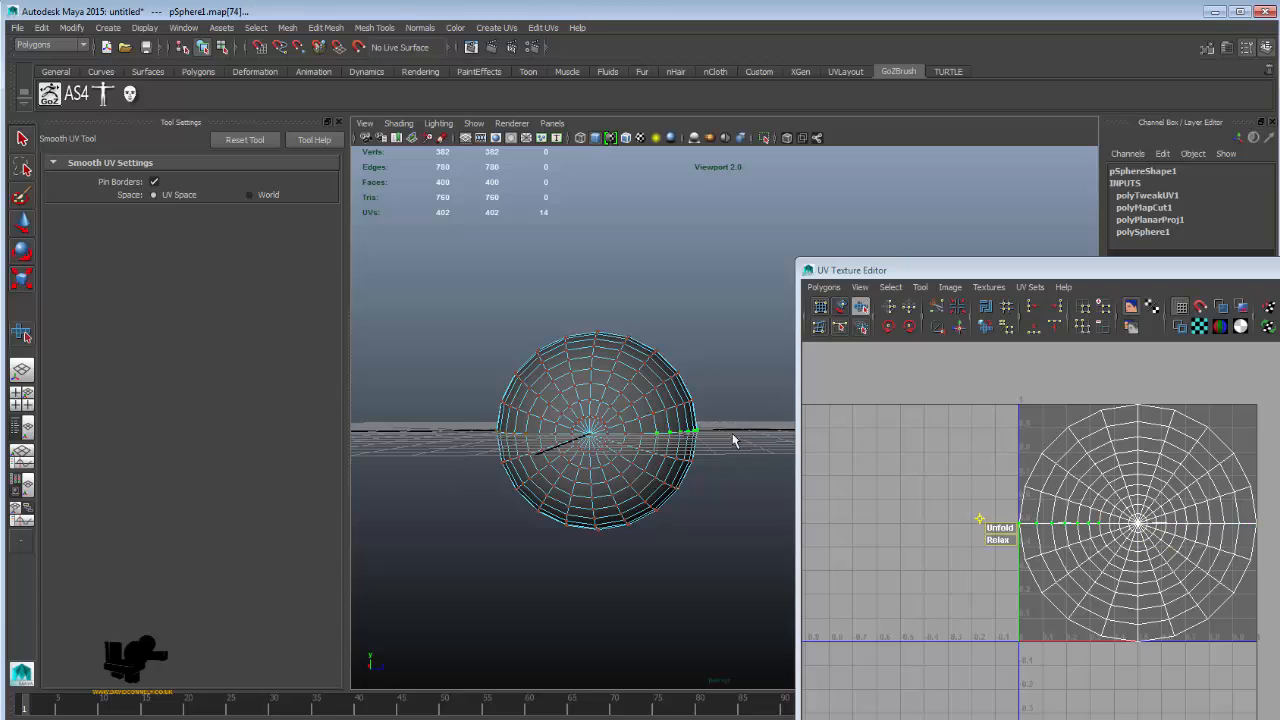
pyautogui.moveTo(476, 421); pyautogui.dragTo(530, 443)
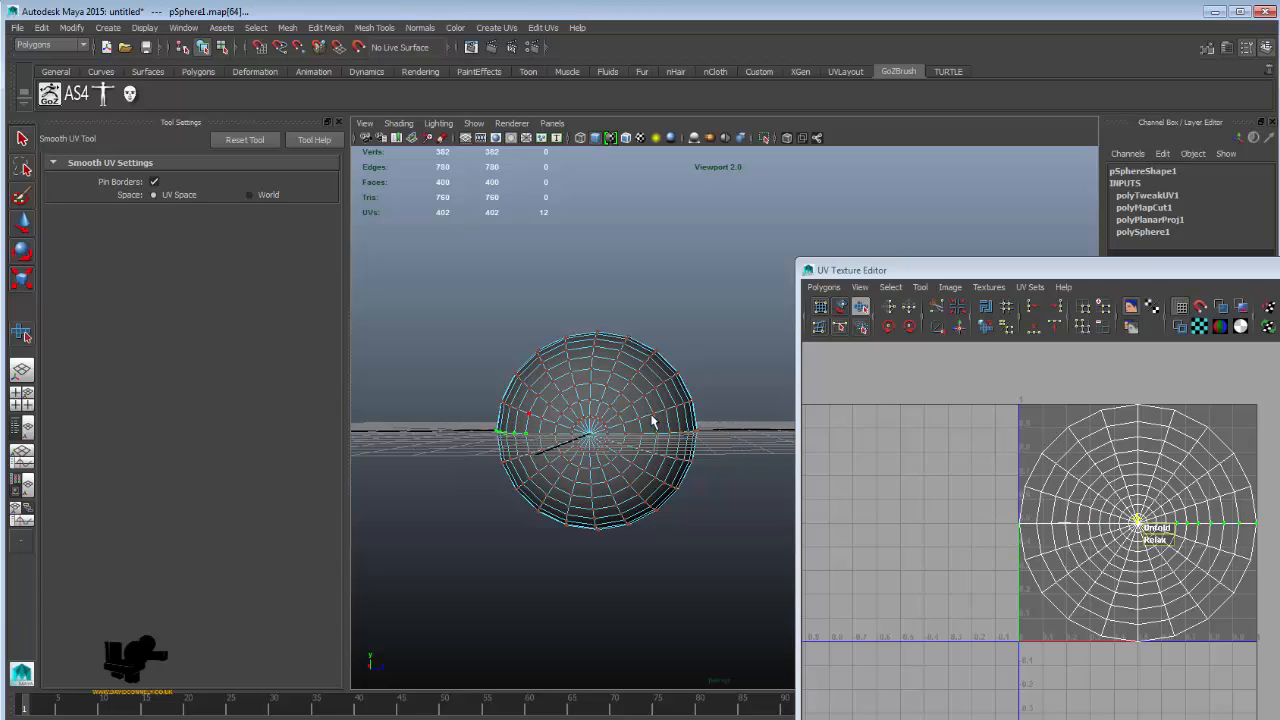
pyautogui.moveTo(660, 420); pyautogui.dragTo(744, 448)
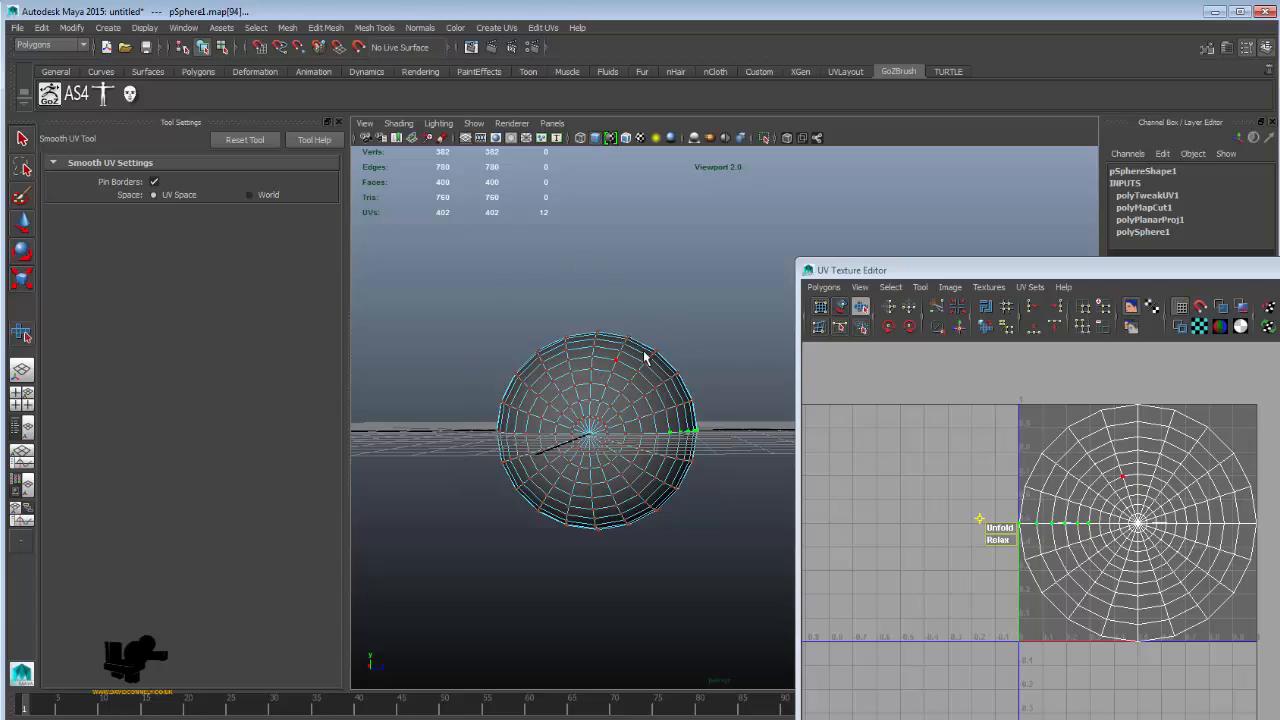
# - Return the sphere to object selection, duplicate it, and move the copy along Z to about 8 units
pyautogui.keyDown('alt'); pyautogui.moveTo(525, 350); pyautogui.dragTo(590, 358); pyautogui.keyUp('alt')
pyautogui.rightClick(590, 358)
pyautogui.click(656, 336)
pyautogui.click(630, 380)
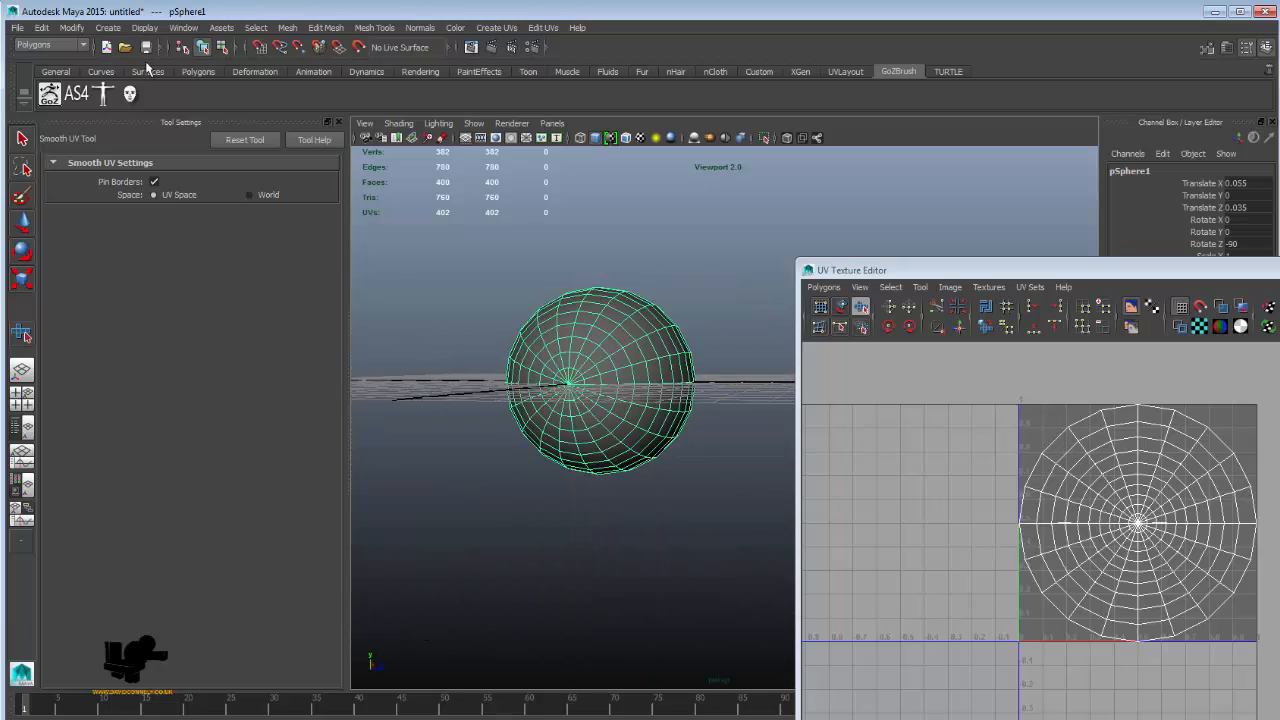
pyautogui.keyDown('alt'); pyautogui.moveTo(634, 476); pyautogui.dragTo(612, 390, button='right'); pyautogui.keyUp('alt')
pyautogui.press('w')
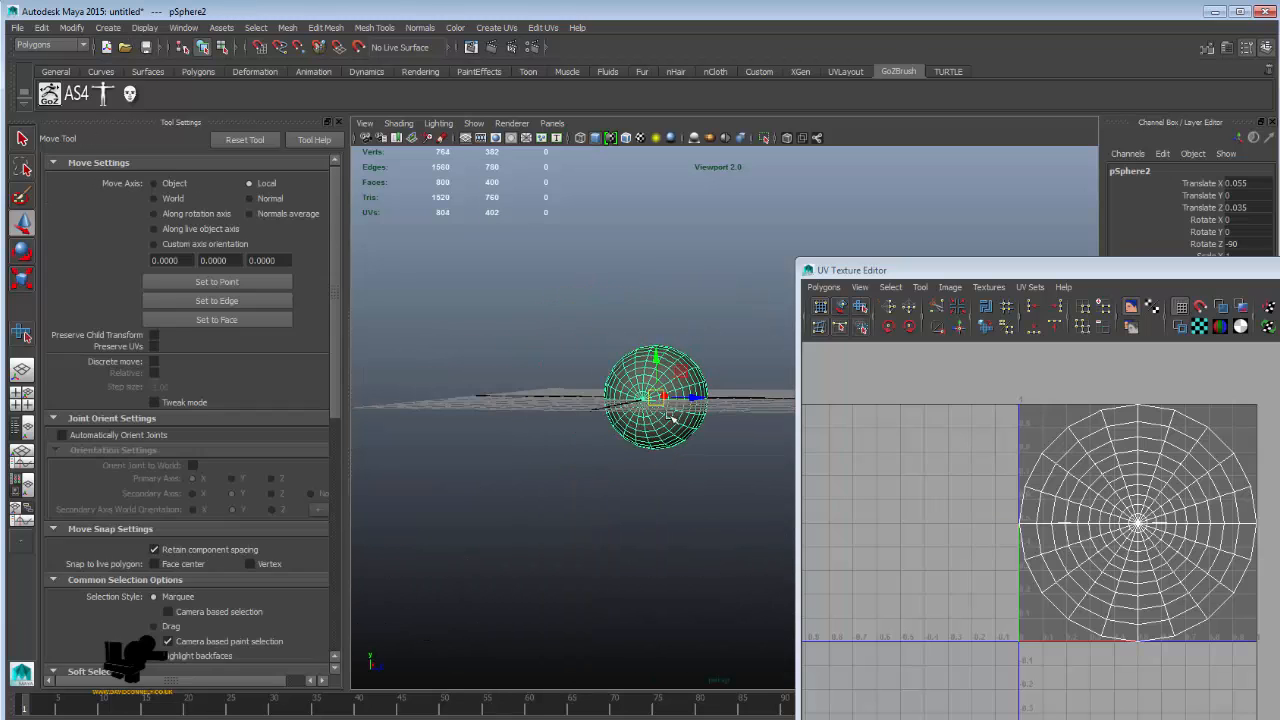
pyautogui.keyDown('alt'); pyautogui.moveTo(697, 399); pyautogui.dragTo(671, 403, button='middle'); pyautogui.keyUp('alt')
pyautogui.hotkey('ctrl', 'd')
pyautogui.moveTo(671, 403); pyautogui.dragTo(792, 402)
# - Select both eyeball spheres together
pyautogui.keyDown('alt'); pyautogui.moveTo(640, 439); pyautogui.dragTo(520, 517); pyautogui.keyUp('alt')
pyautogui.click(559, 474)
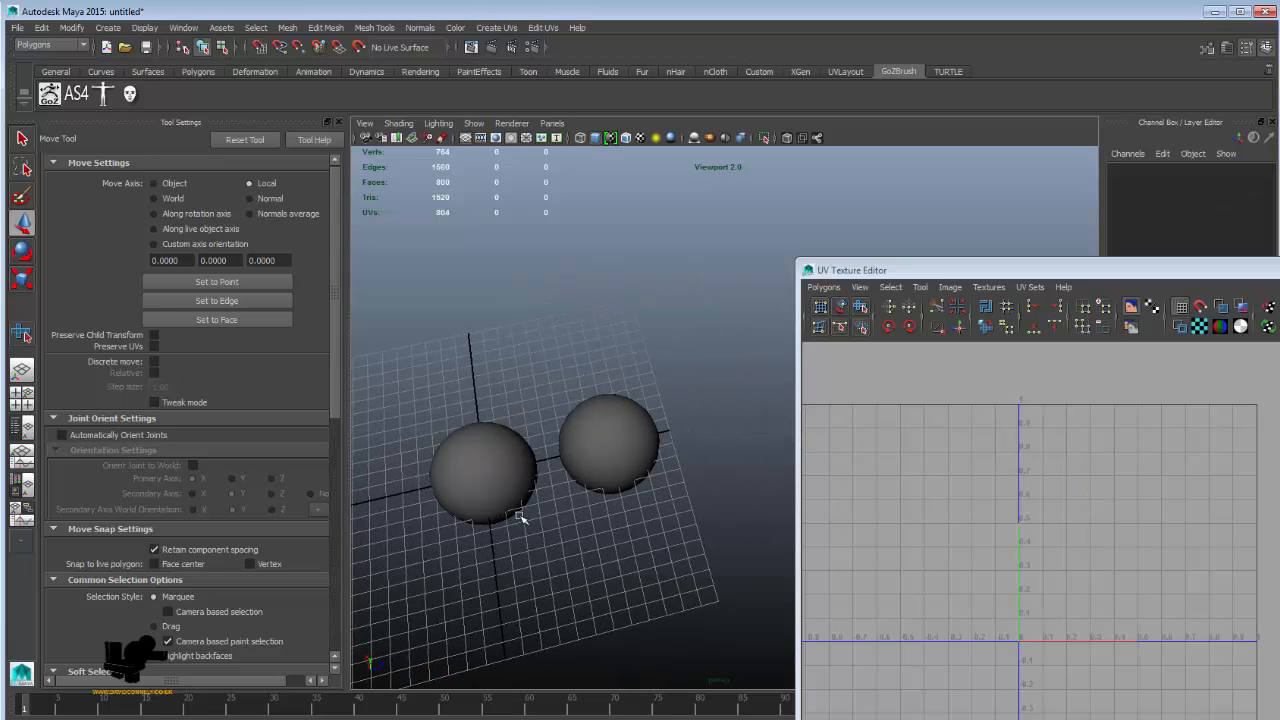
pyautogui.keyDown('alt'); pyautogui.moveTo(381, 585); pyautogui.dragTo(604, 490, button='middle'); pyautogui.keyUp('alt')
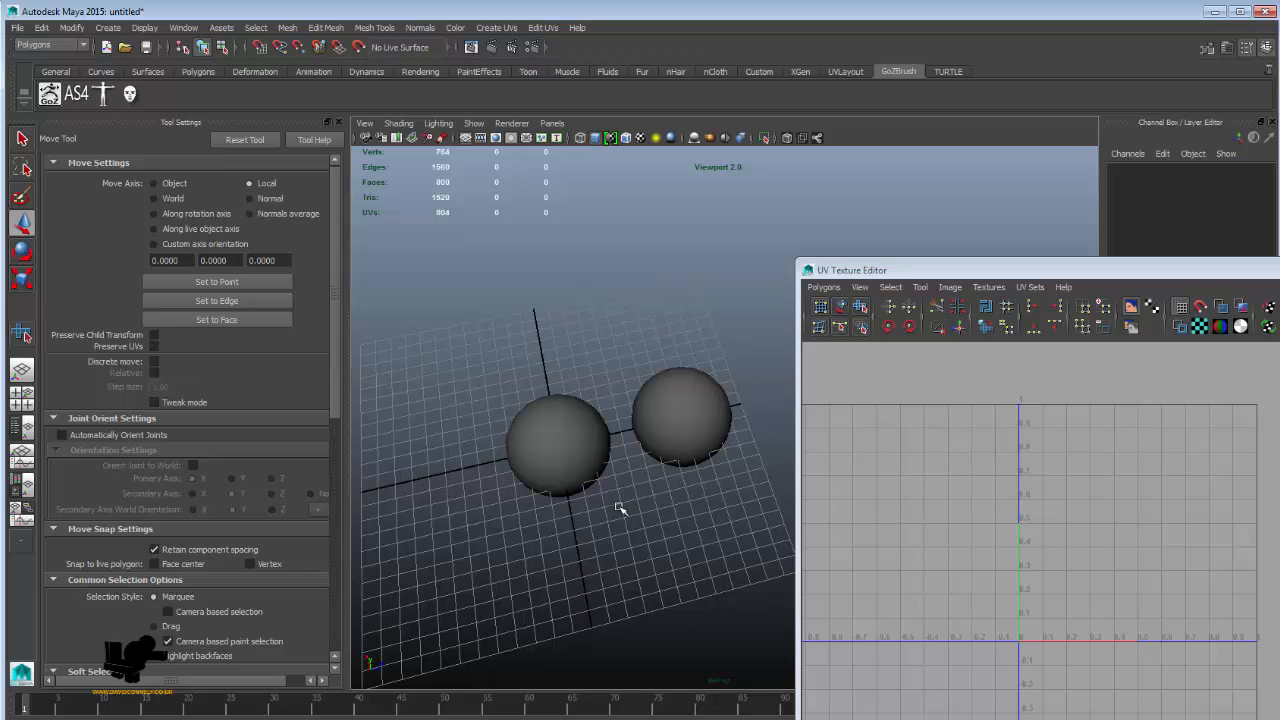
pyautogui.keyDown('alt'); pyautogui.moveTo(608, 377); pyautogui.dragTo(597, 324); pyautogui.keyUp('alt')
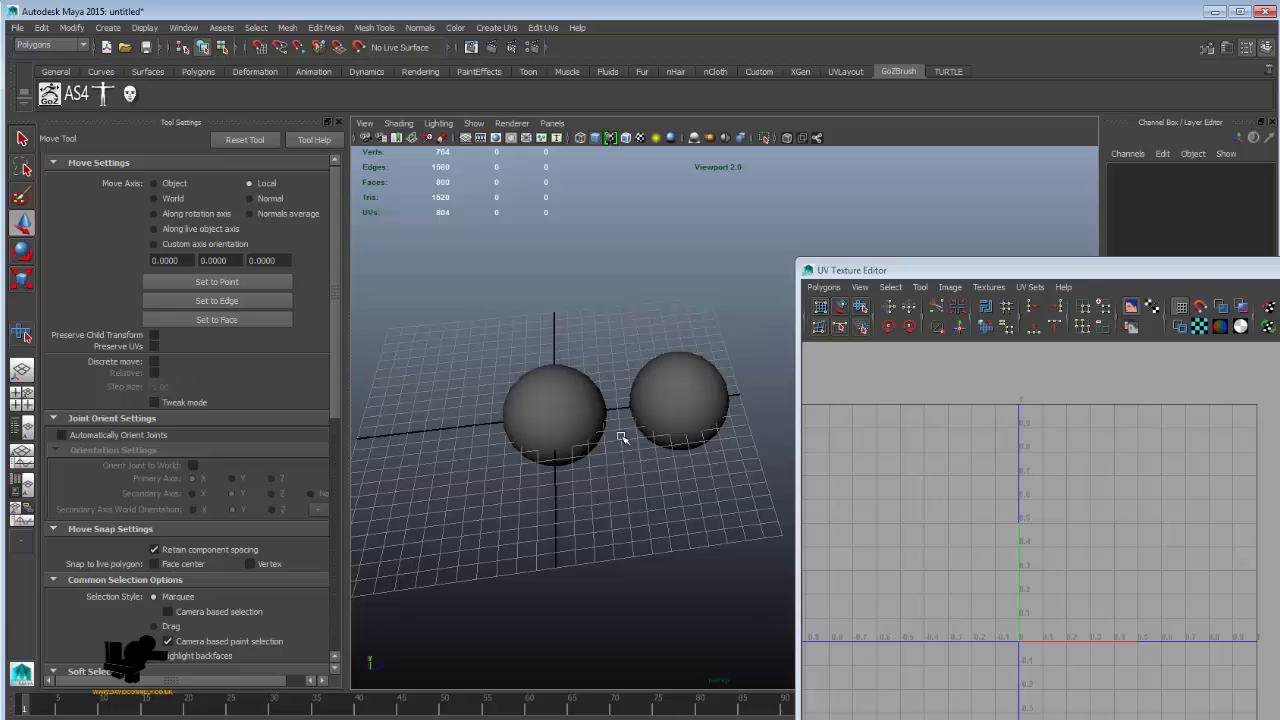
pyautogui.keyDown('alt'); pyautogui.moveTo(584, 472); pyautogui.dragTo(549, 378); pyautogui.keyUp('alt')
pyautogui.click(541, 358)
pyautogui.keyDown('shift'); pyautogui.click(671, 380); pyautogui.keyUp('shift')
pyautogui.keyDown('alt'); pyautogui.moveTo(436, 460); pyautogui.dragTo(401, 357); pyautogui.keyUp('alt')
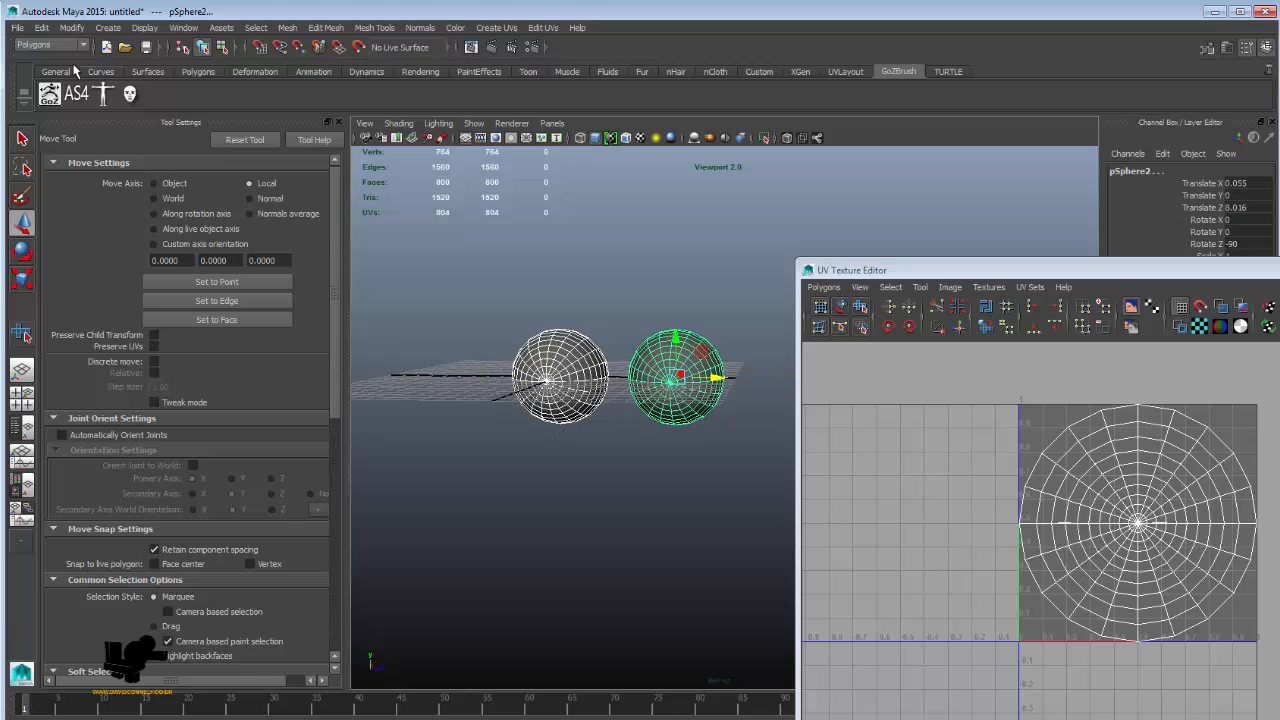
# - Review the OBJexport settings for exporting the two selected spheres and leave without exporting
pyautogui.click(18, 27)
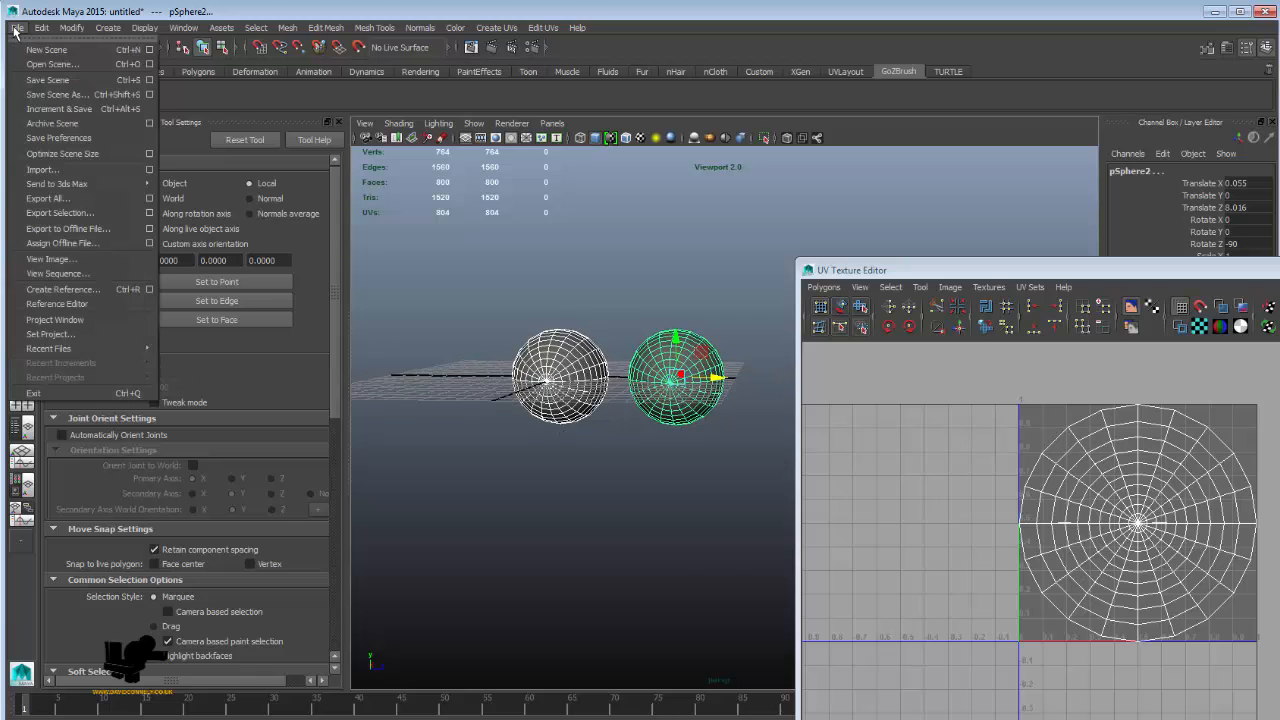
pyautogui.click(83, 215)
pyautogui.click(560, 650)
pyautogui.click(560, 684)
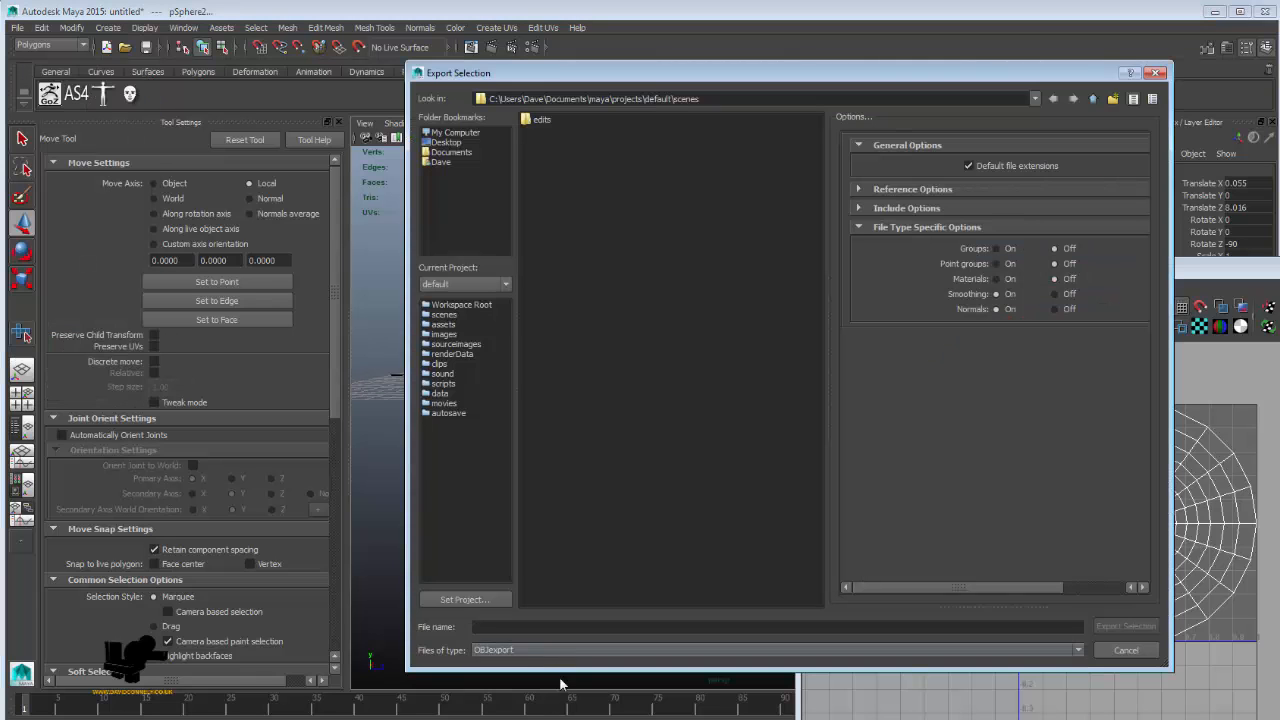
pyautogui.click(1125, 650)
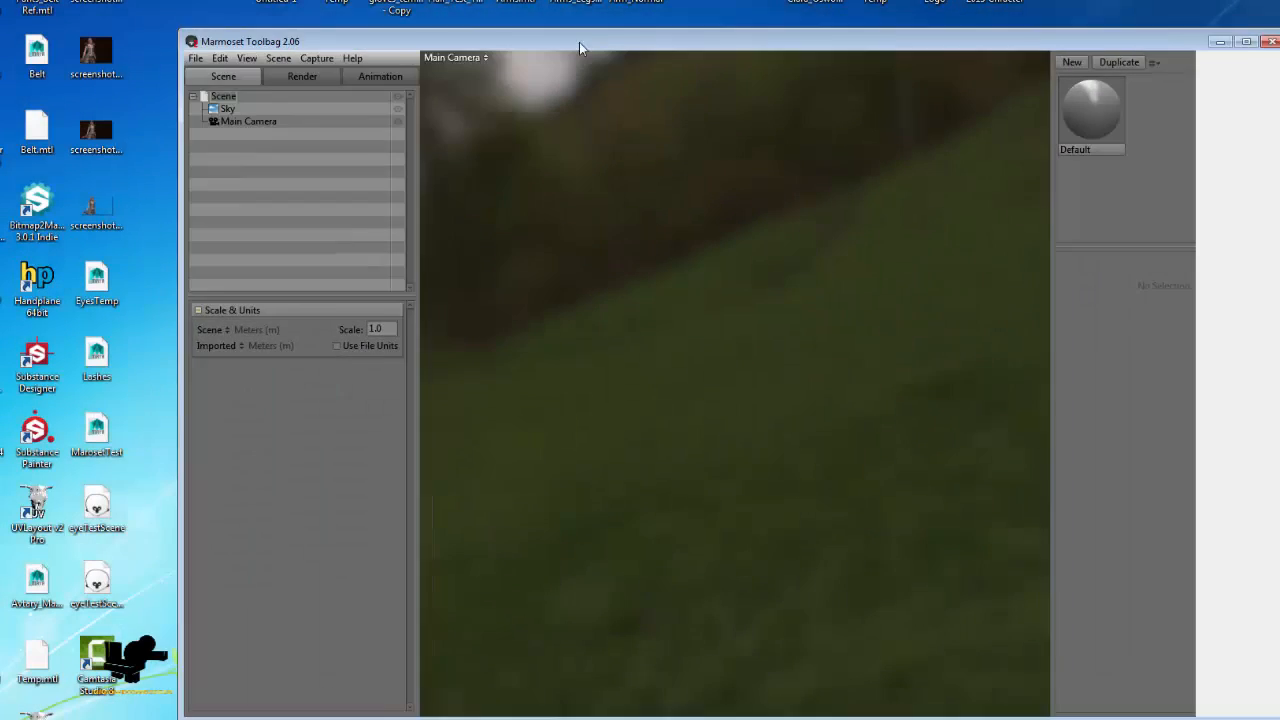
# - Switch to Marmoset Toolbag and import the EyesTemp model from the desktop into the scene
pyautogui.moveTo(579, 42); pyautogui.dragTo(529, 11)
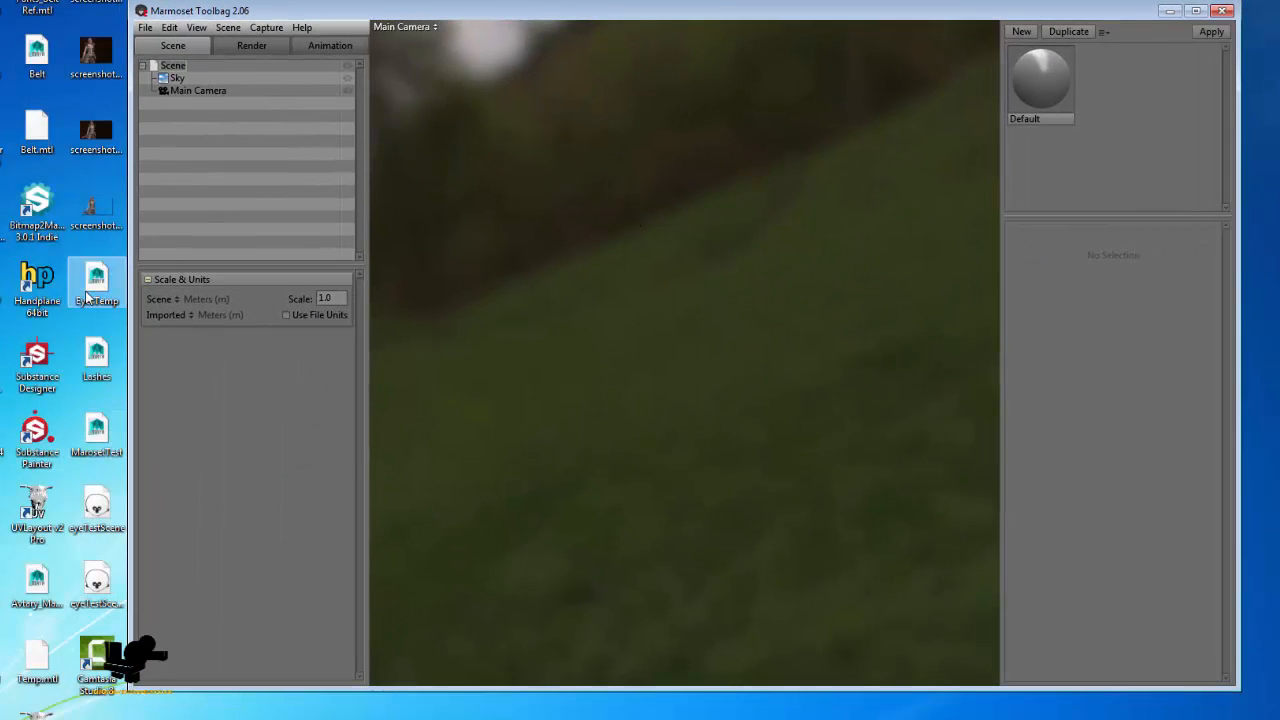
pyautogui.moveTo(96, 282); pyautogui.dragTo(737, 275)
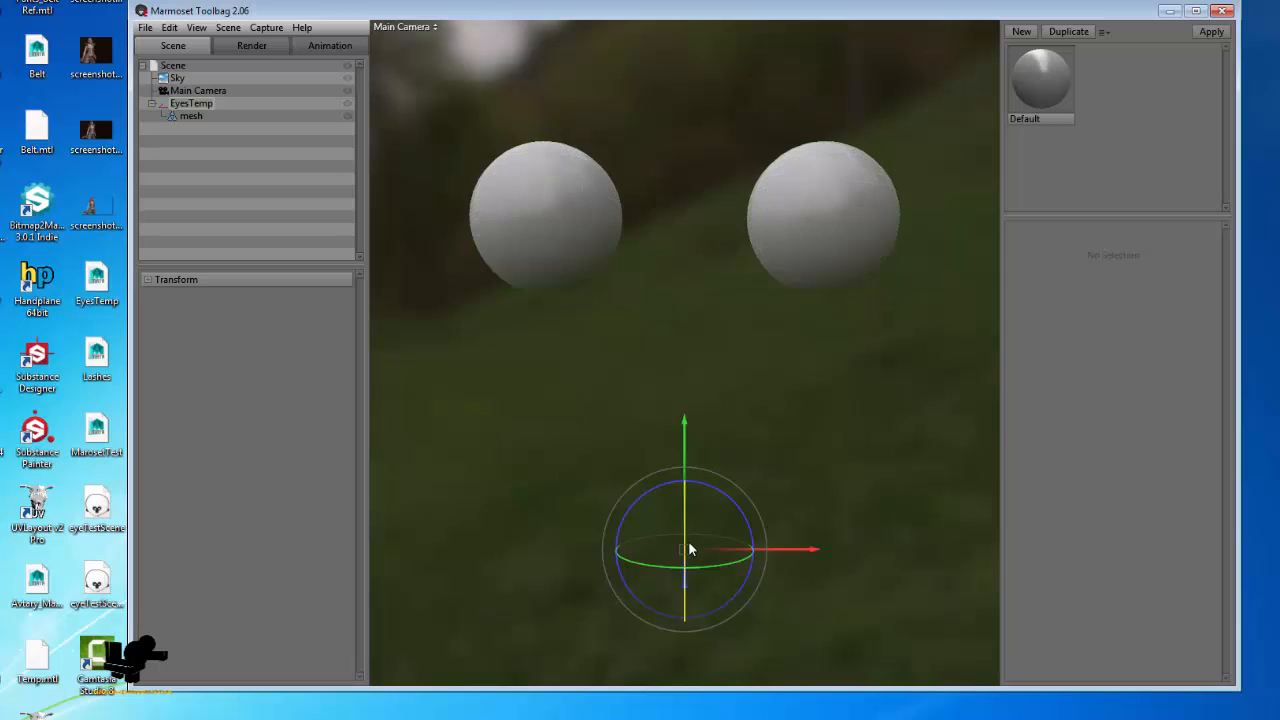
# - Inspect the imported pair of eyeballs from several angles and distances
pyautogui.click(586, 249)
pyautogui.moveTo(685, 521); pyautogui.dragTo(683, 416)
pyautogui.keyDown('alt'); pyautogui.moveTo(812, 470); pyautogui.dragTo(736, 324, button='right'); pyautogui.keyUp('alt')
pyautogui.keyDown('alt'); pyautogui.moveTo(736, 324); pyautogui.dragTo(866, 442); pyautogui.keyUp('alt')
pyautogui.moveTo(722, 399); pyautogui.dragTo(488, 409)
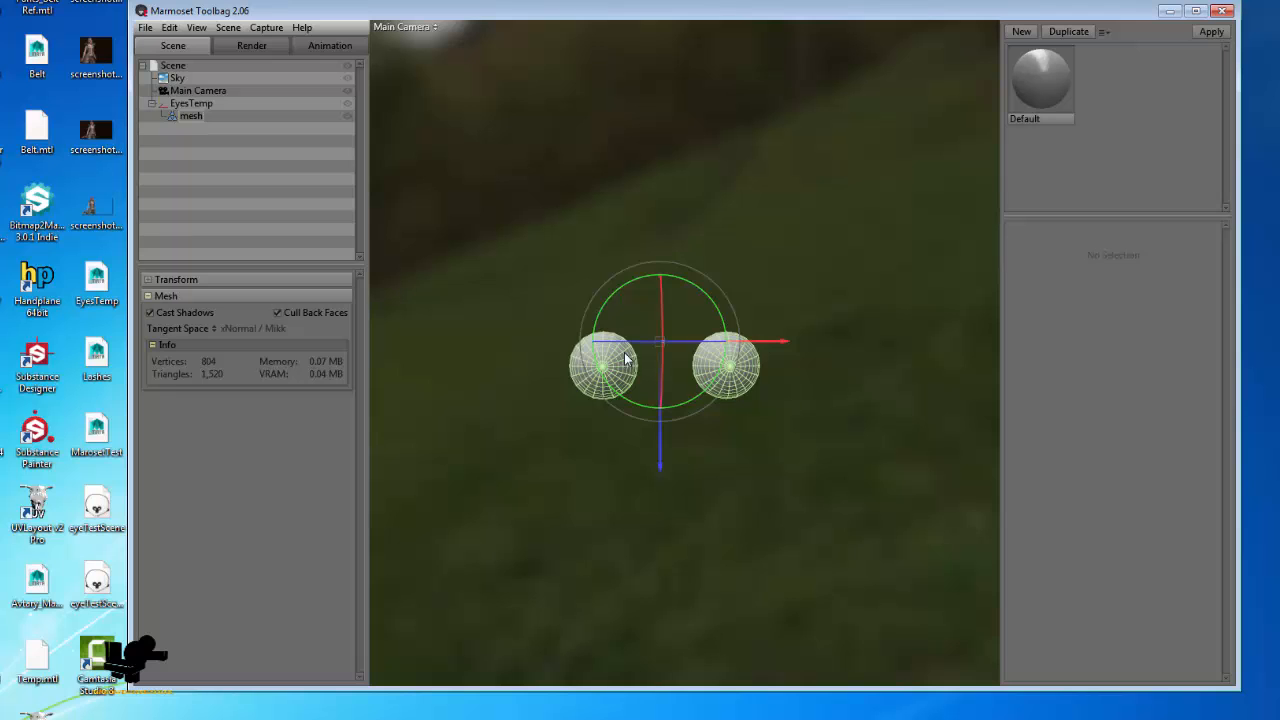
pyautogui.moveTo(858, 497); pyautogui.dragTo(819, 462)
pyautogui.scroll(8, 819, 463)
pyautogui.moveTo(819, 463); pyautogui.dragTo(802, 365, button='middle')
pyautogui.click(903, 550)
pyautogui.moveTo(903, 550); pyautogui.dragTo(864, 518, button='middle')
pyautogui.scroll(-1, 728, 413)
pyautogui.scroll(-3, 727, 420)
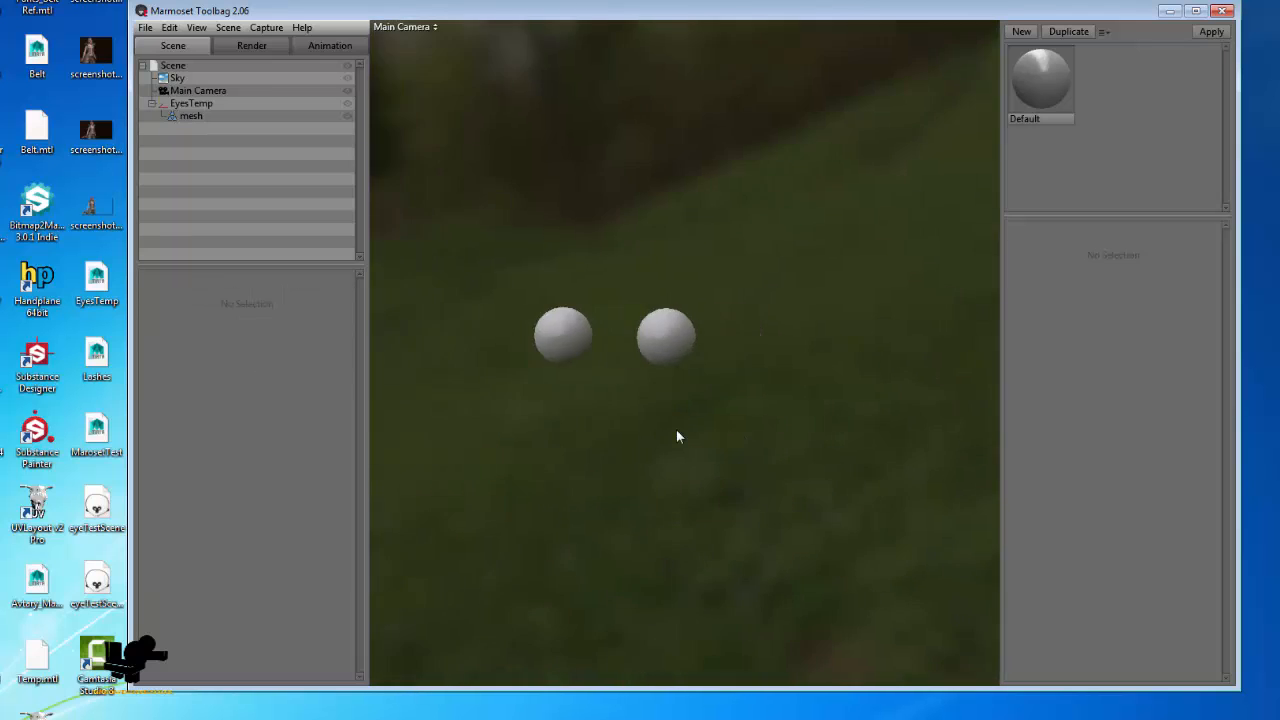
pyautogui.moveTo(677, 434); pyautogui.dragTo(815, 428)
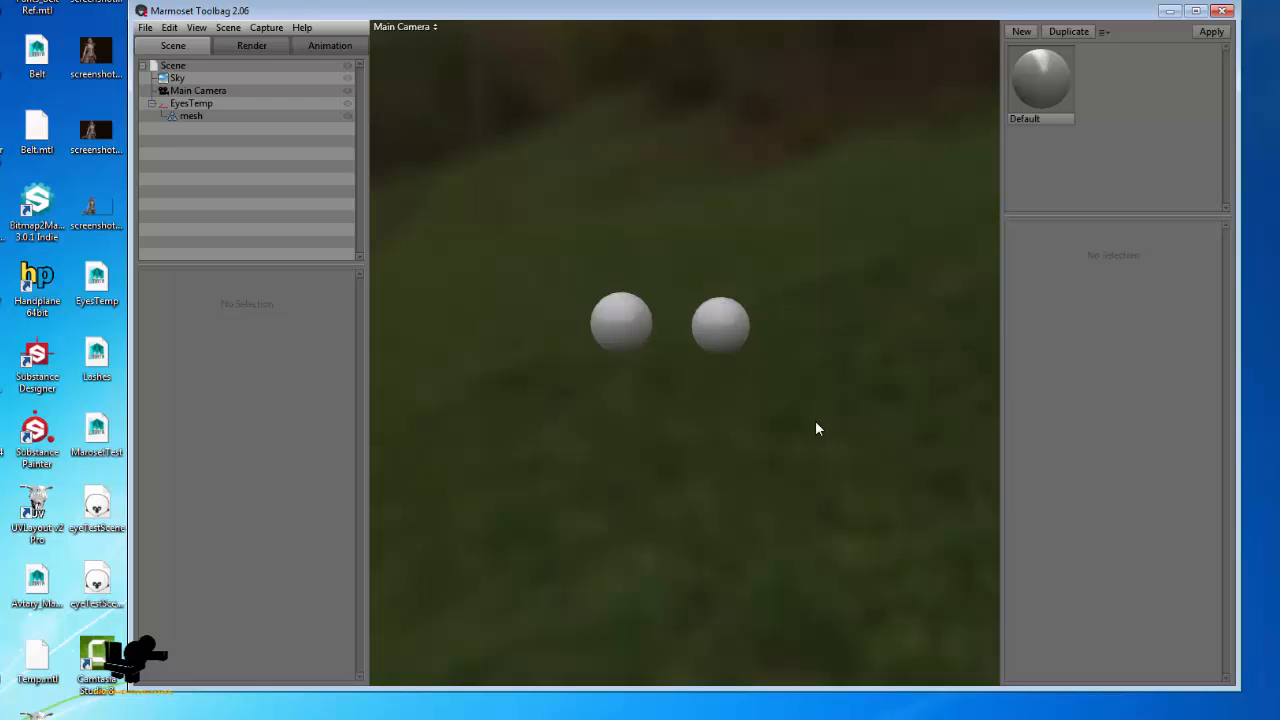
# - Rename the imported mesh under EyesTemp as EyeBall
pyautogui.click(1037, 78)
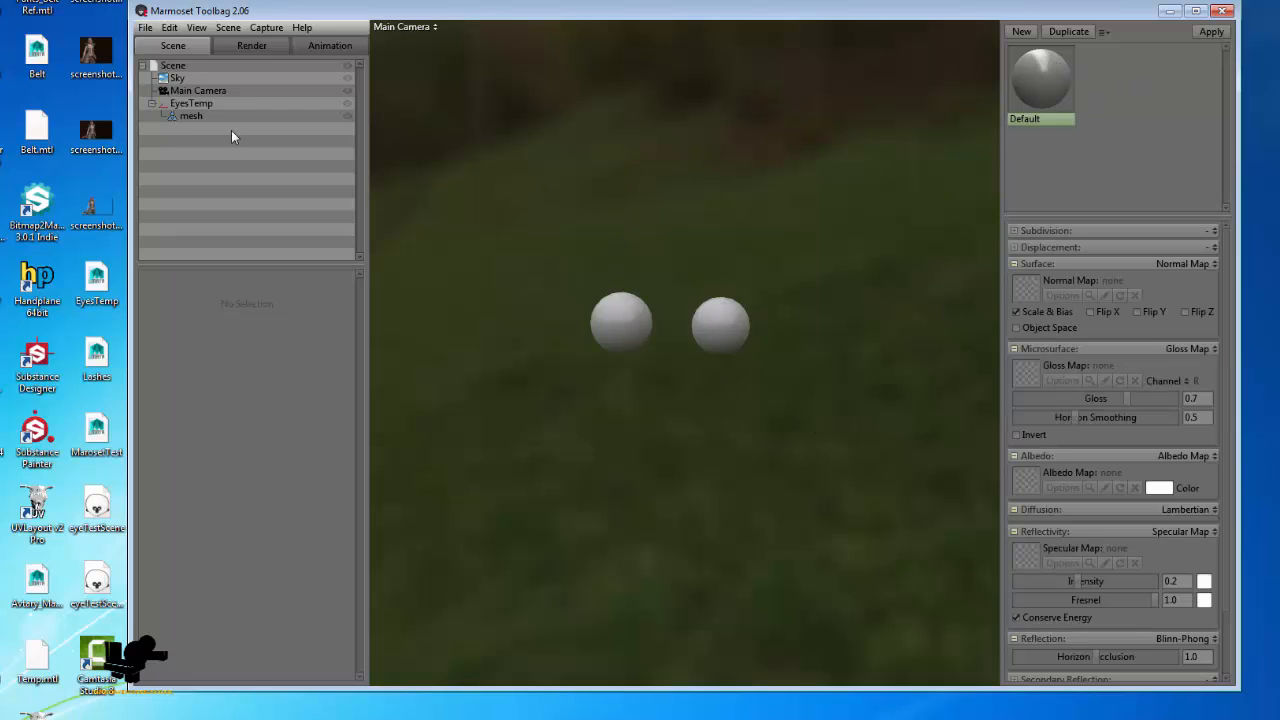
pyautogui.click(191, 115)
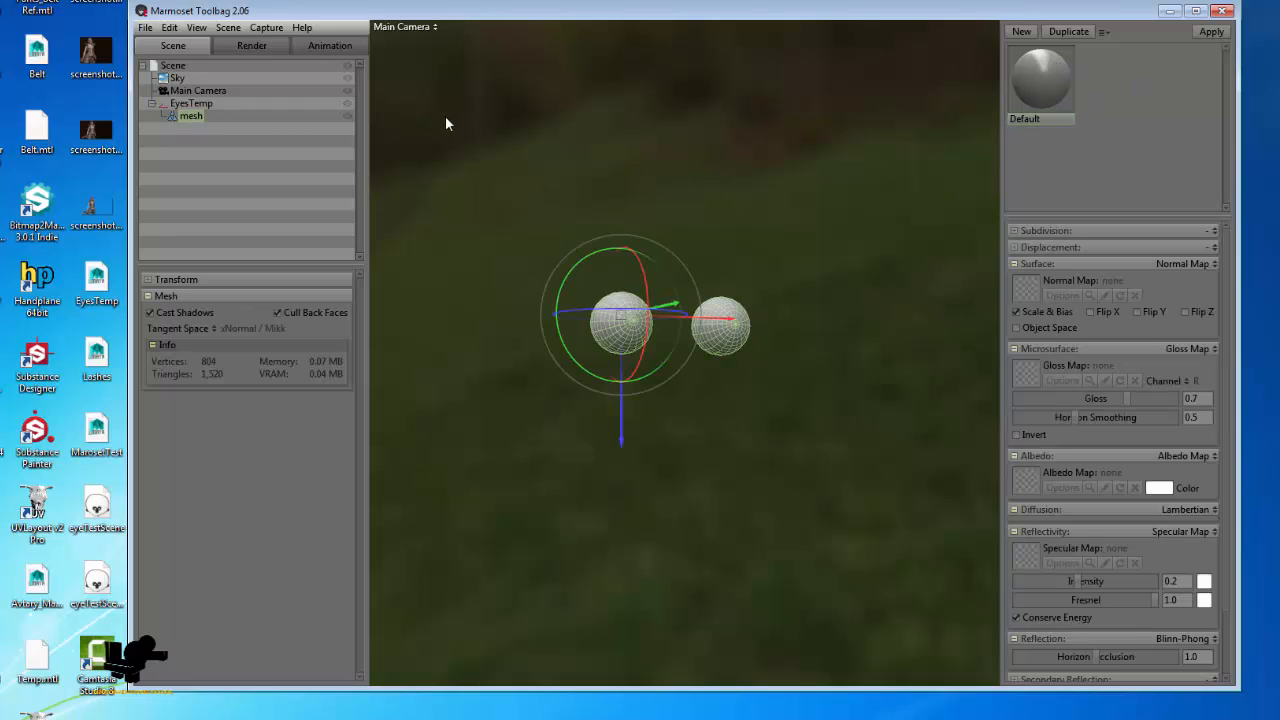
pyautogui.click(196, 116)
pyautogui.press('BackSpace')
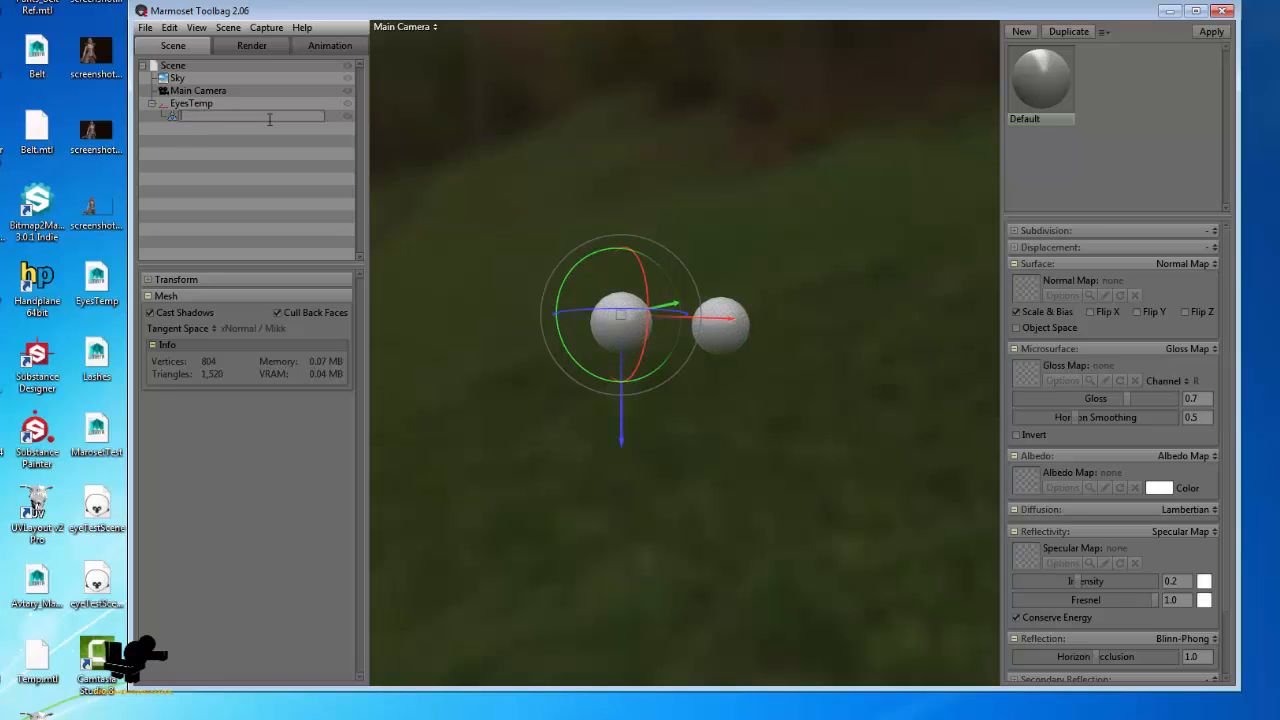
pyautogui.write('EyeBall')
pyautogui.press('Return')
# - Rename the Default material as Eyeball
pyautogui.click(1030, 117)
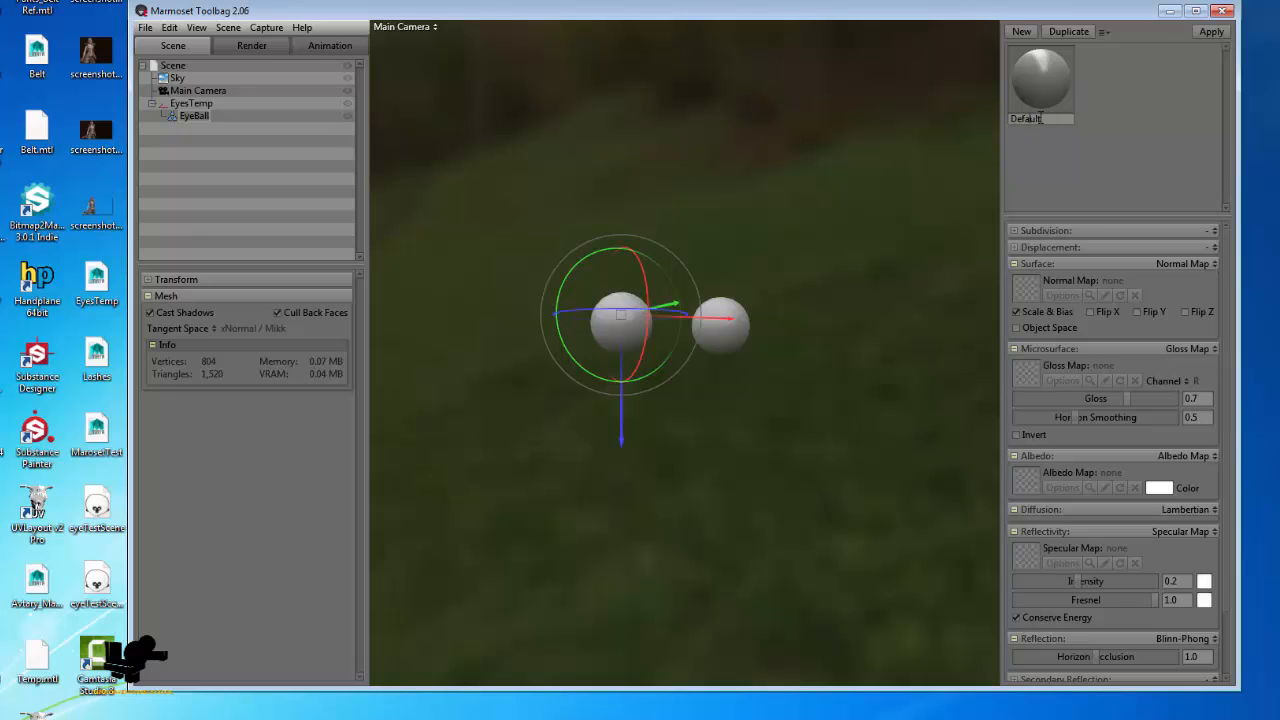
pyautogui.write('Eyeball')
pyautogui.press('Return')
# - Set the Eyeball material's surface type to Parallax Map
pyautogui.moveTo(881, 199); pyautogui.dragTo(1097, 48)
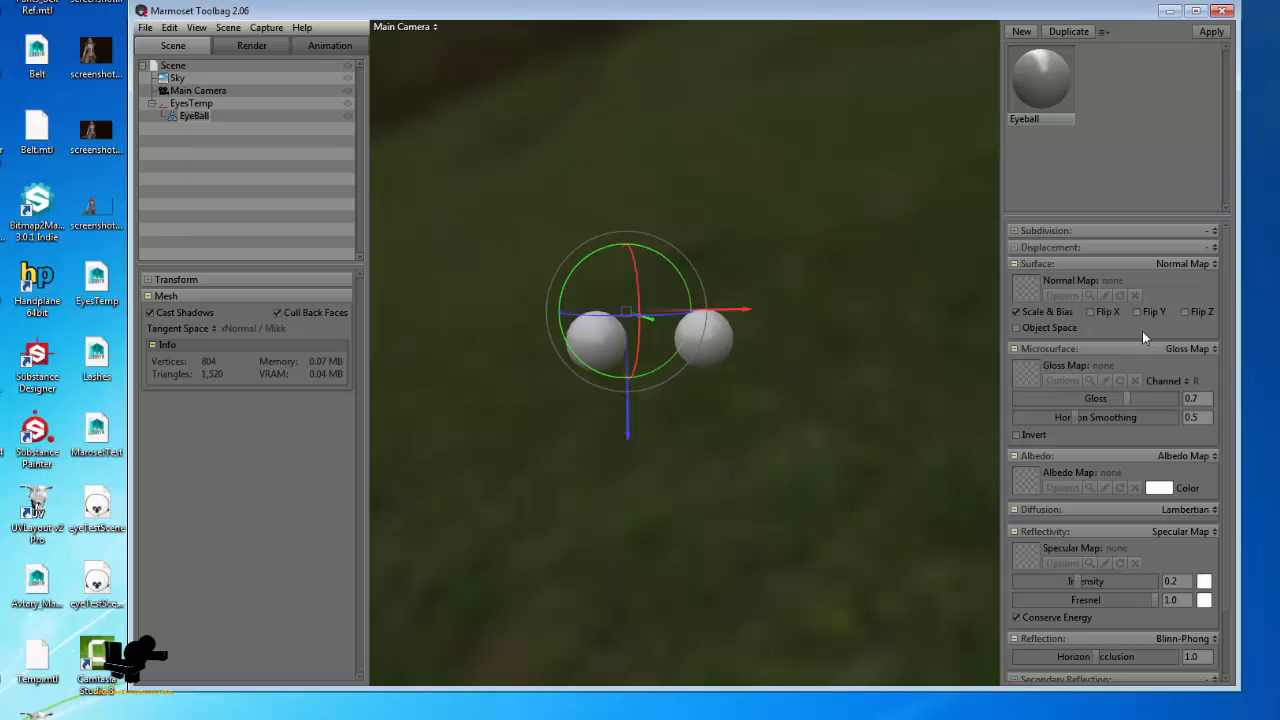
pyautogui.scroll(-2, 1178, 474)
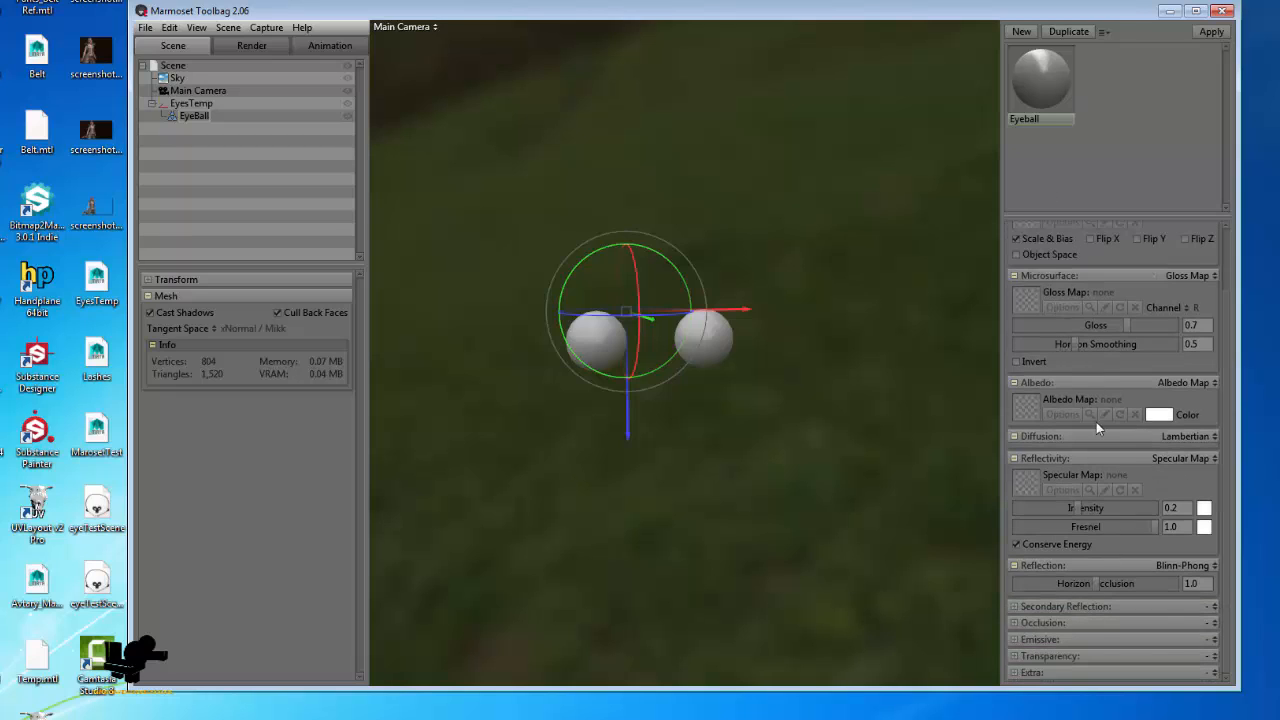
pyautogui.scroll(2, 1150, 568)
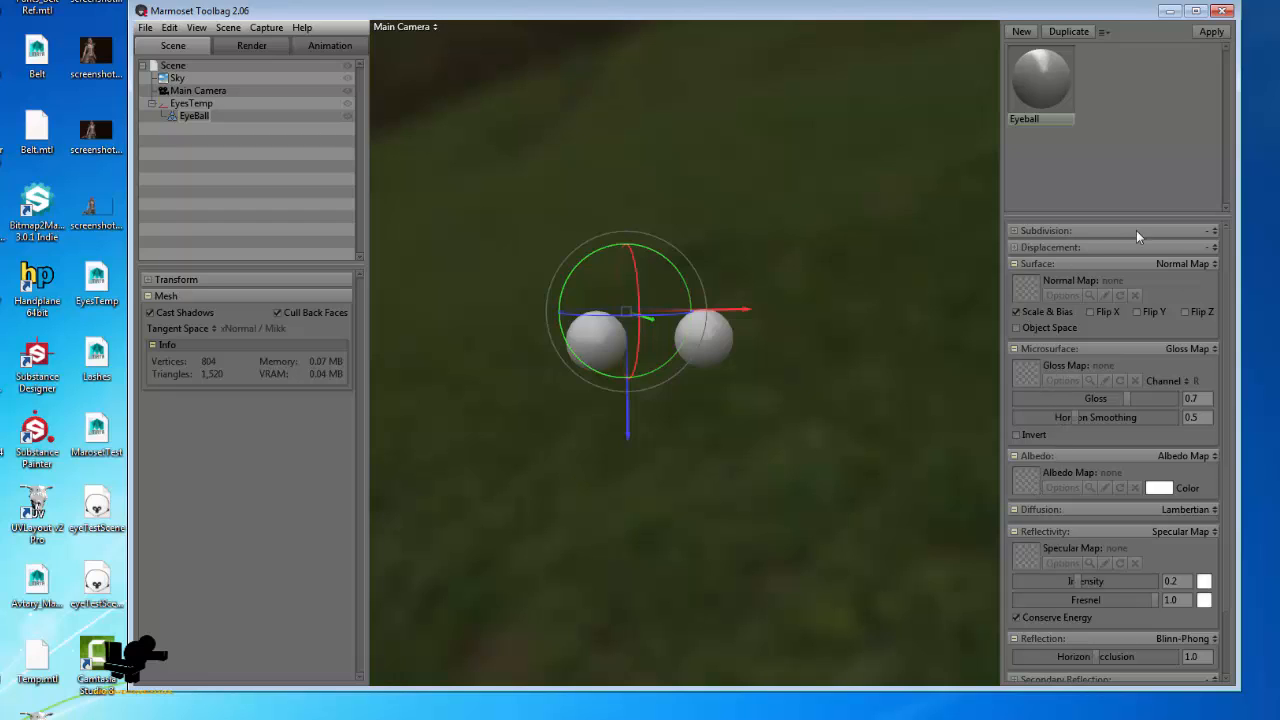
pyautogui.scroll(-2, 1059, 443)
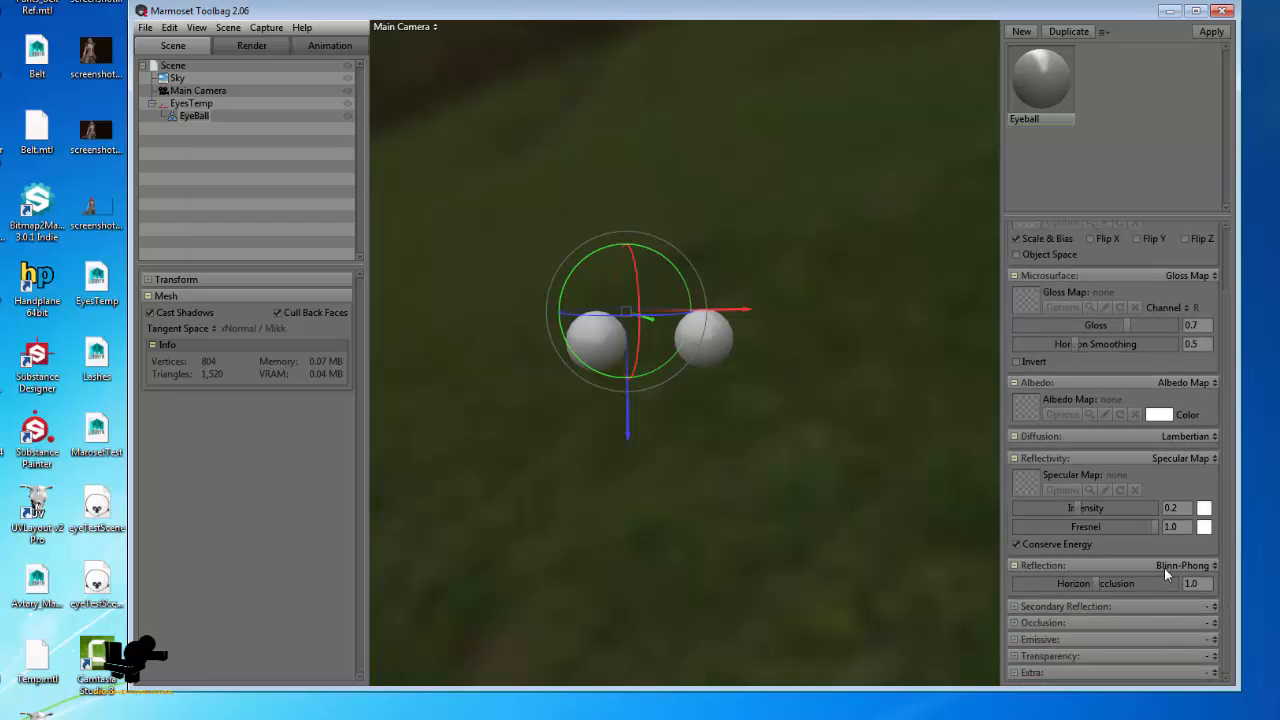
pyautogui.scroll(2, 1105, 495)
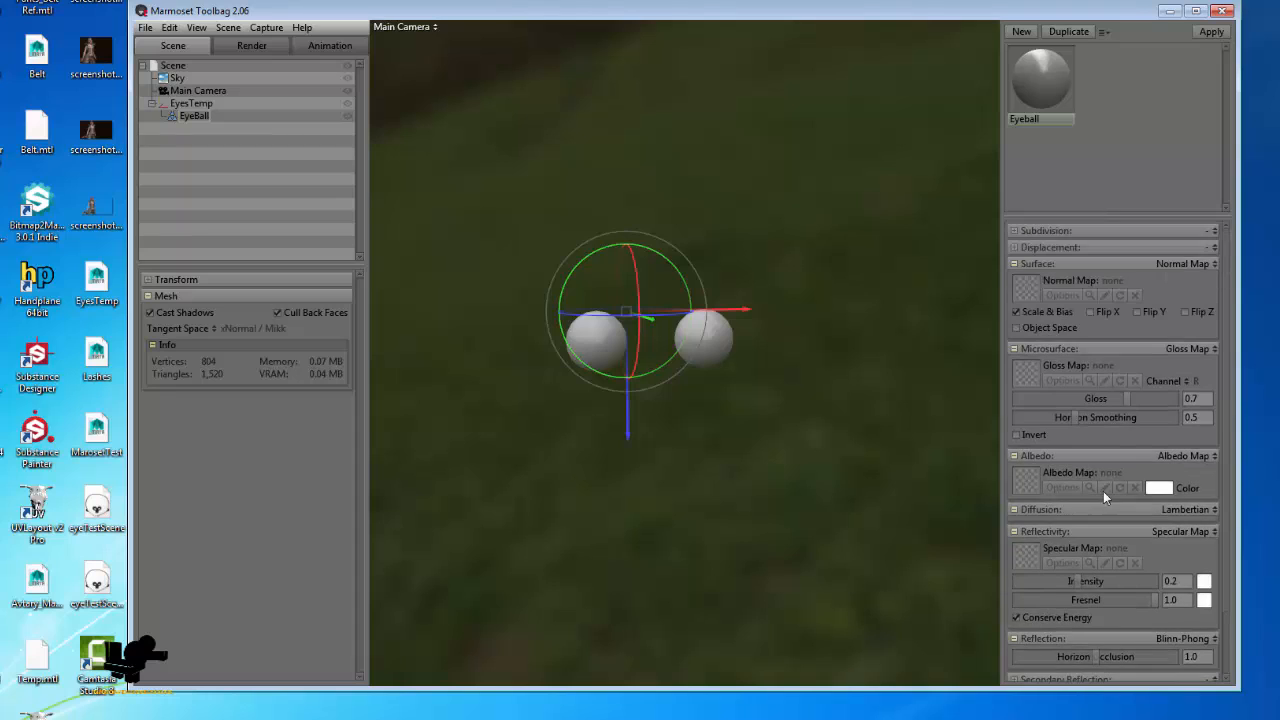
pyautogui.click(1205, 266)
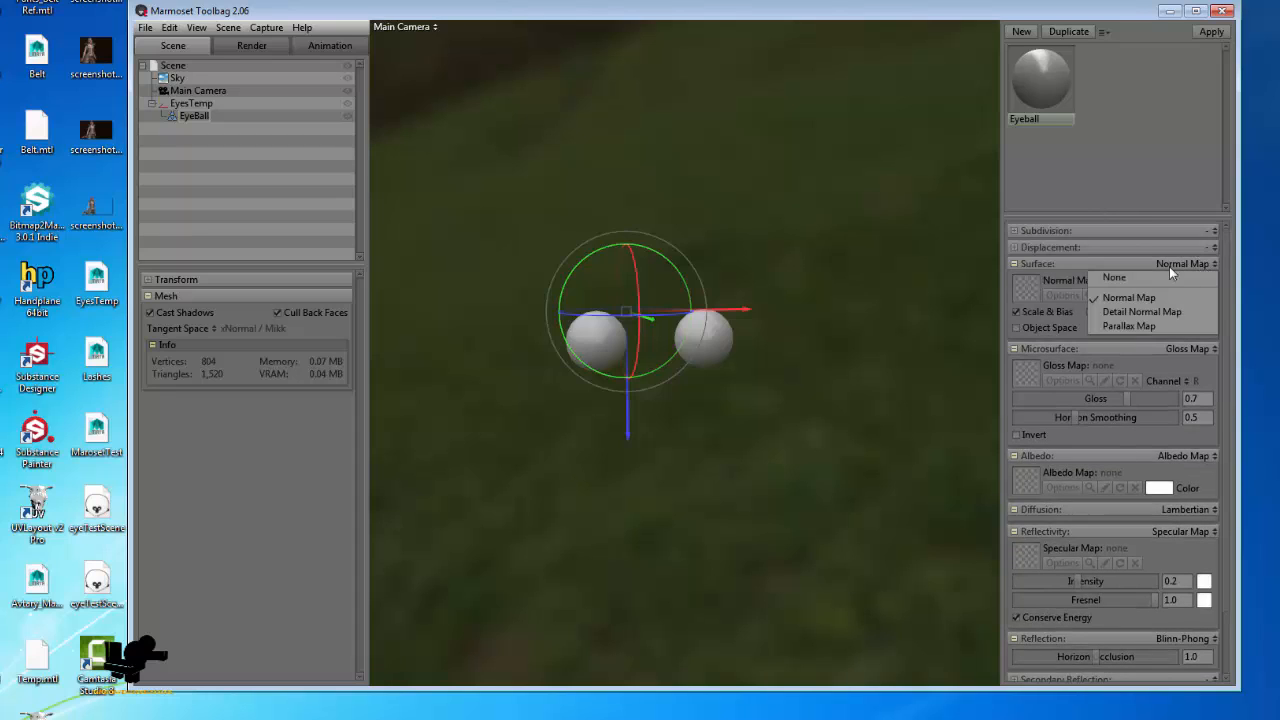
pyautogui.click(1136, 325)
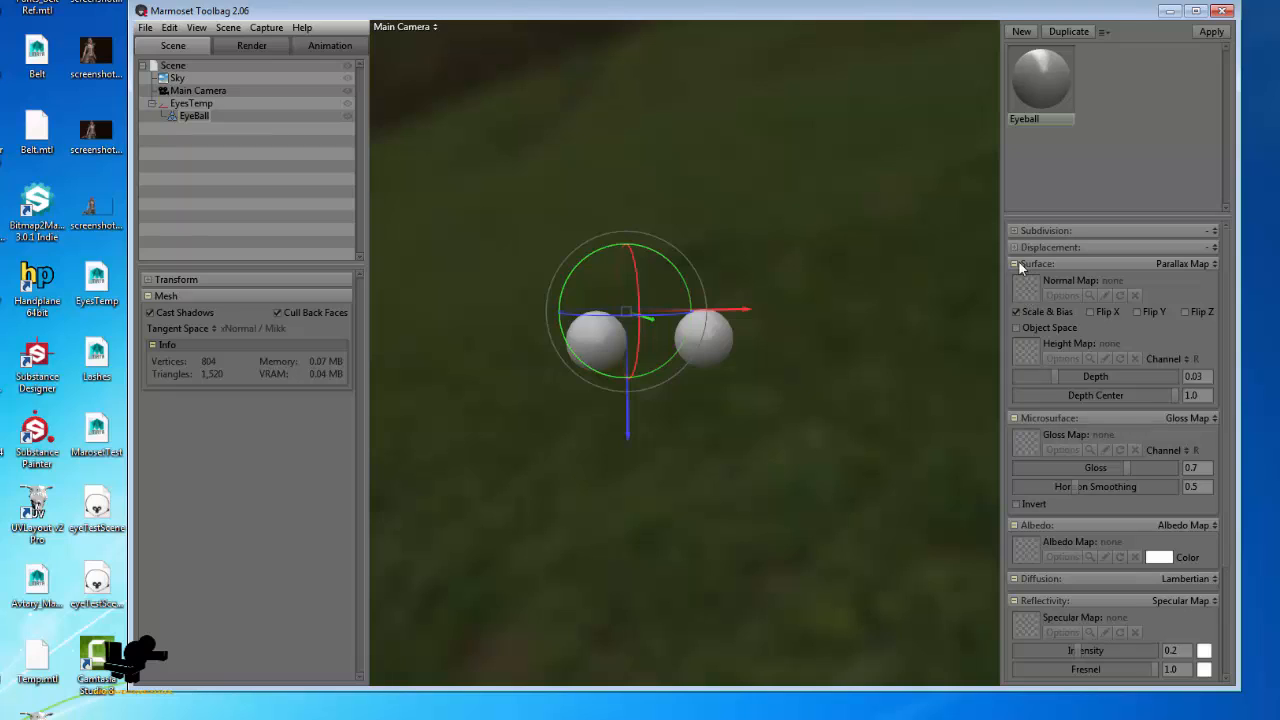
# - Set the Eyeball material's diffusion type to Skin
pyautogui.scroll(-2, 1063, 300)
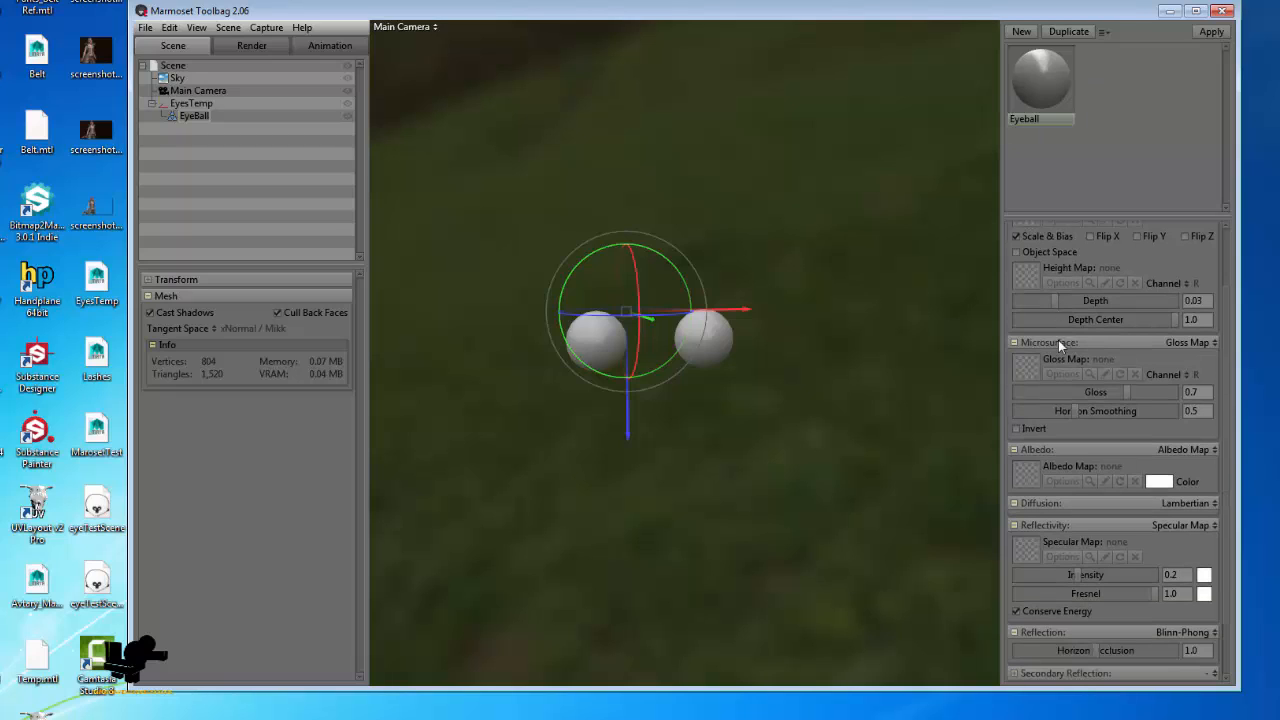
pyautogui.scroll(-2, 1120, 407)
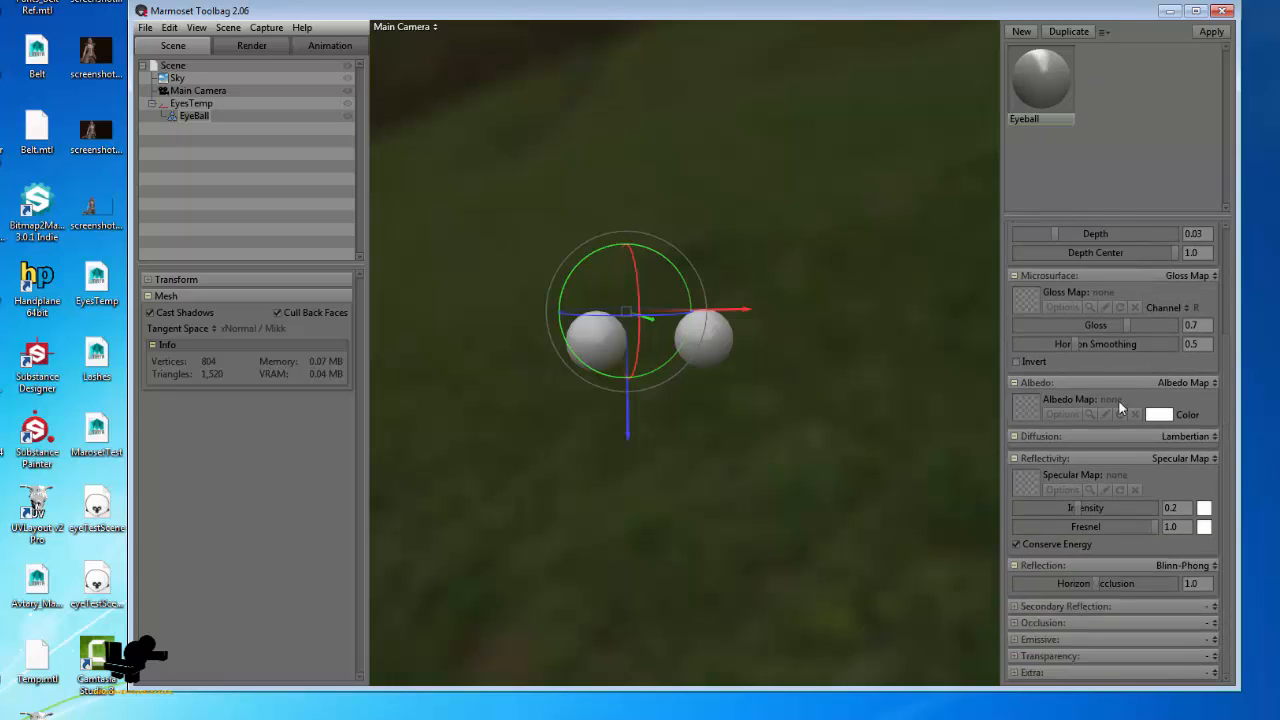
pyautogui.click(1200, 437)
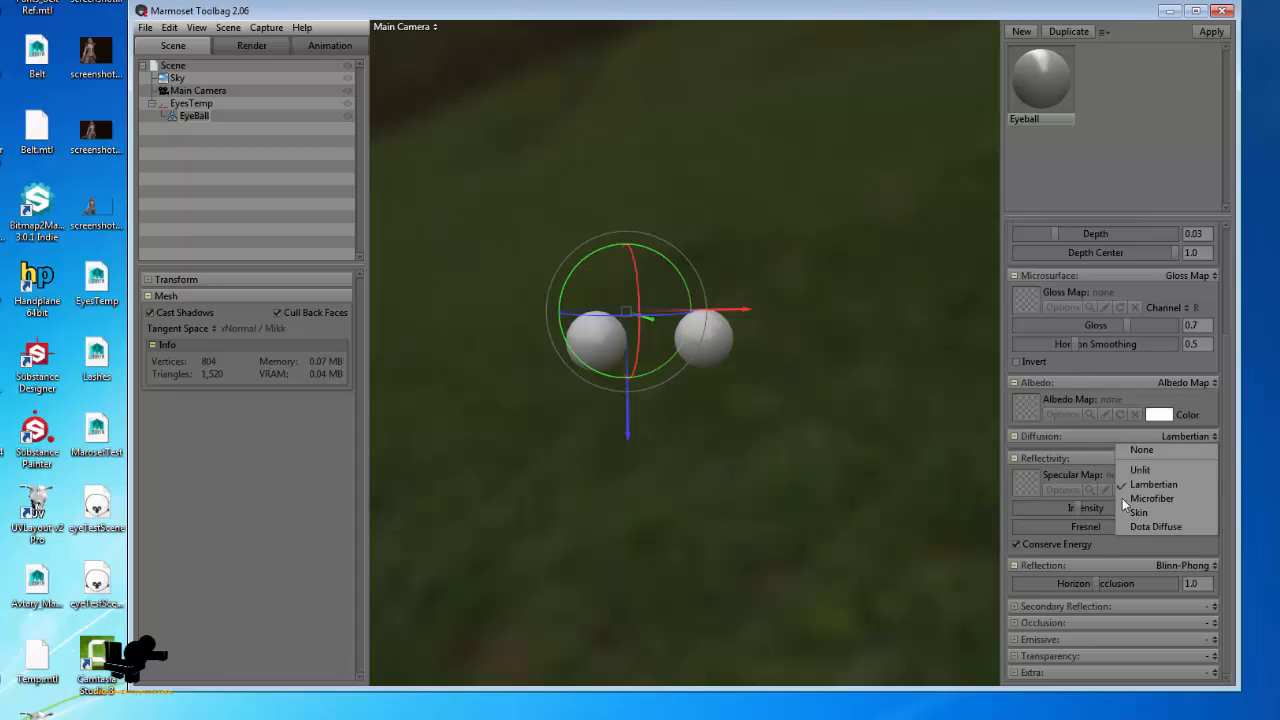
pyautogui.click(1140, 512)
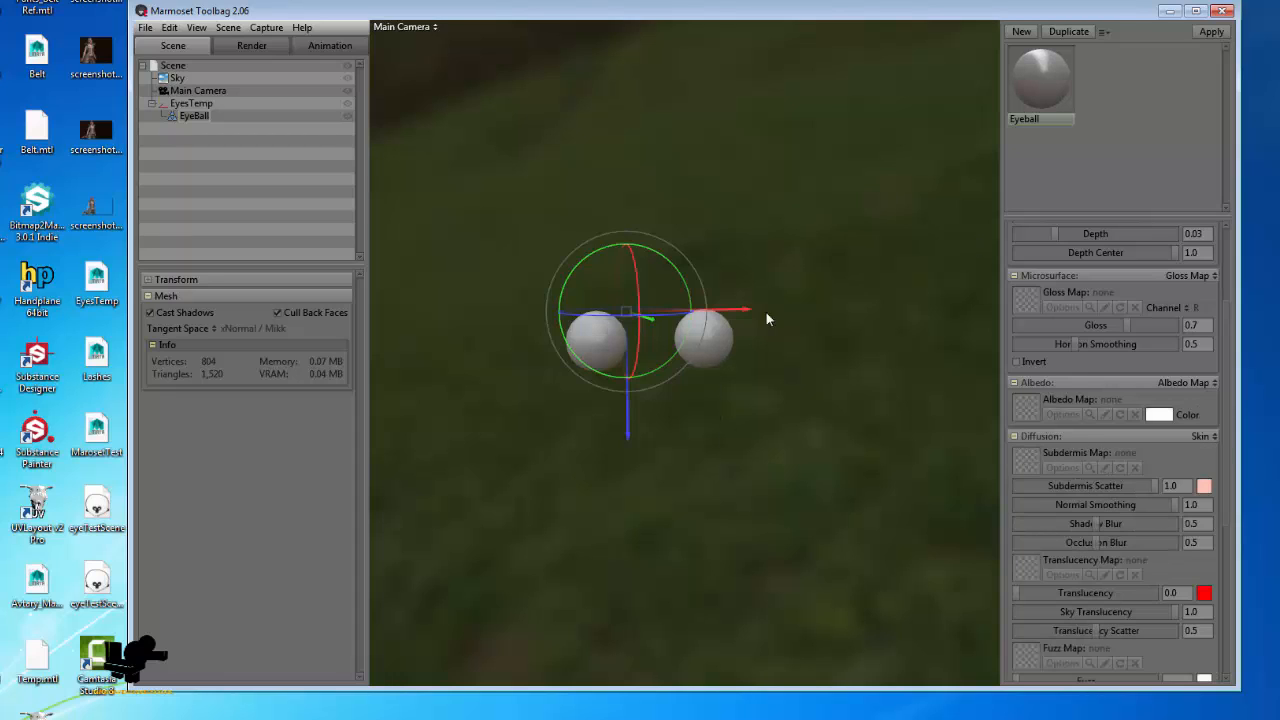
pyautogui.click(1203, 438)
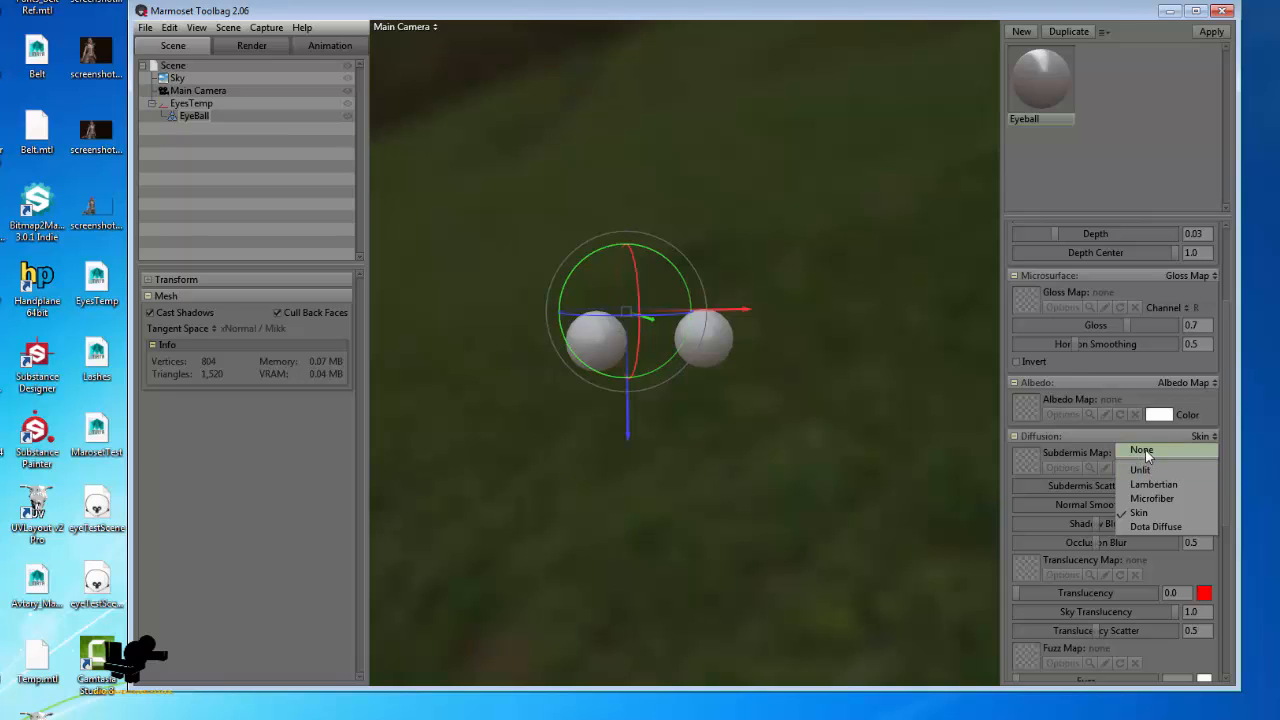
pyautogui.click(1040, 464)
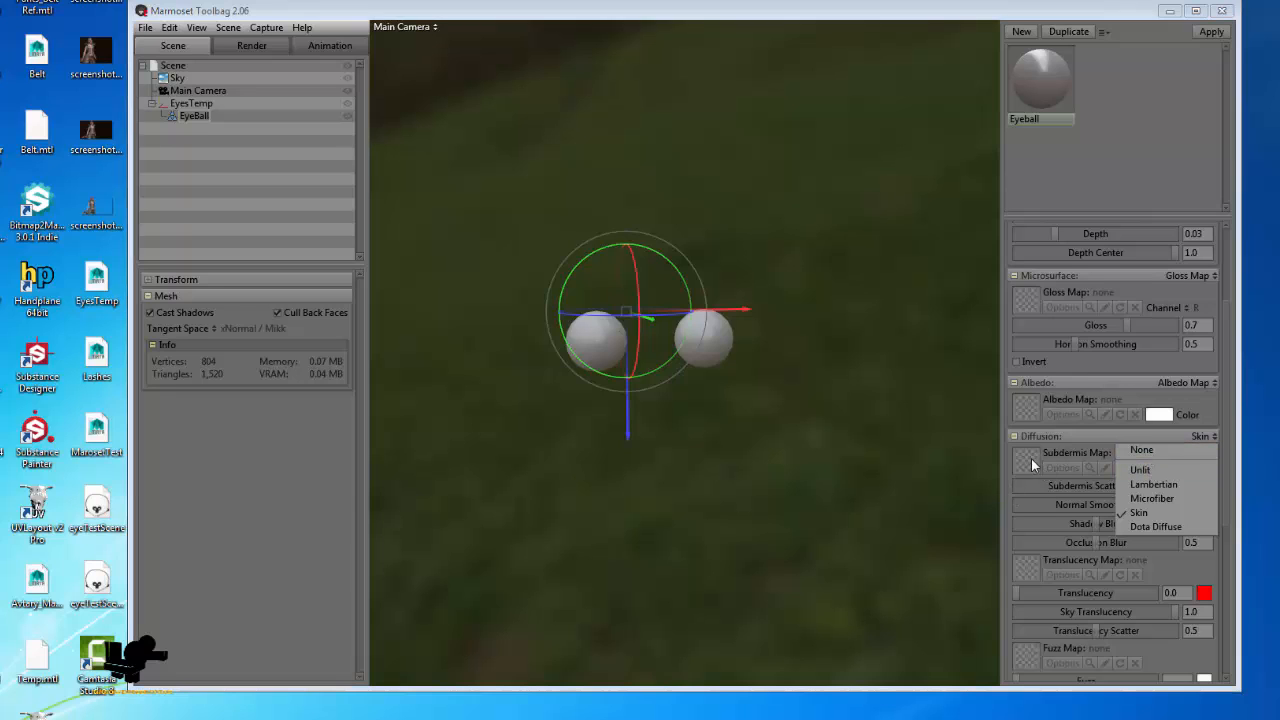
pyautogui.click(845, 466)
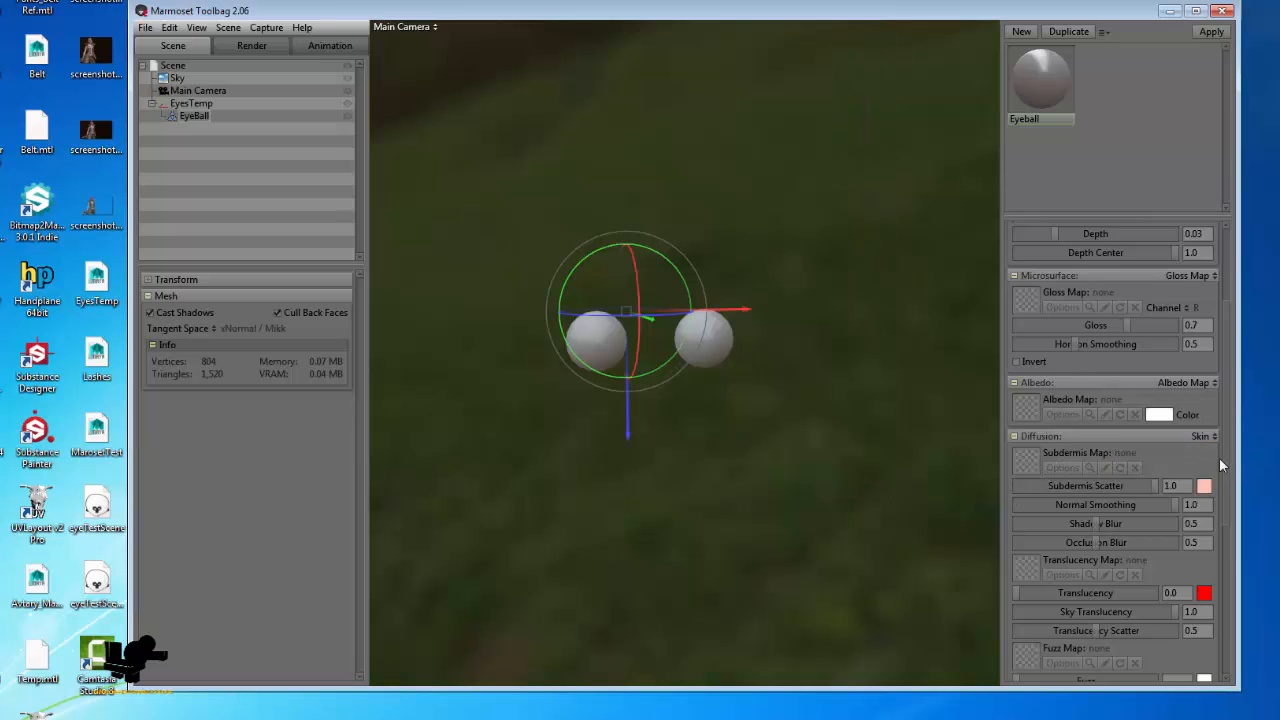
# - Raise the Eyeball material's specular intensity to 1.0 and change its specular colour to dark grey
pyautogui.scroll(-3, 1219, 457)
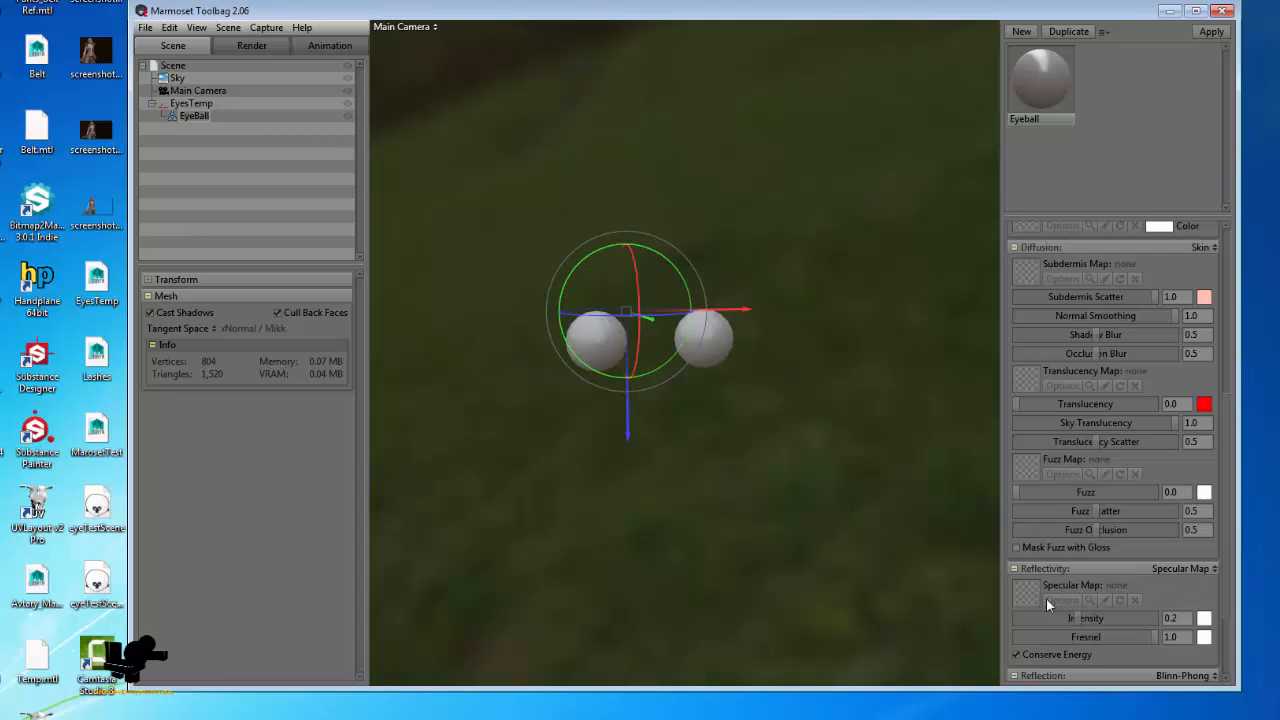
pyautogui.scroll(-1, 1058, 605)
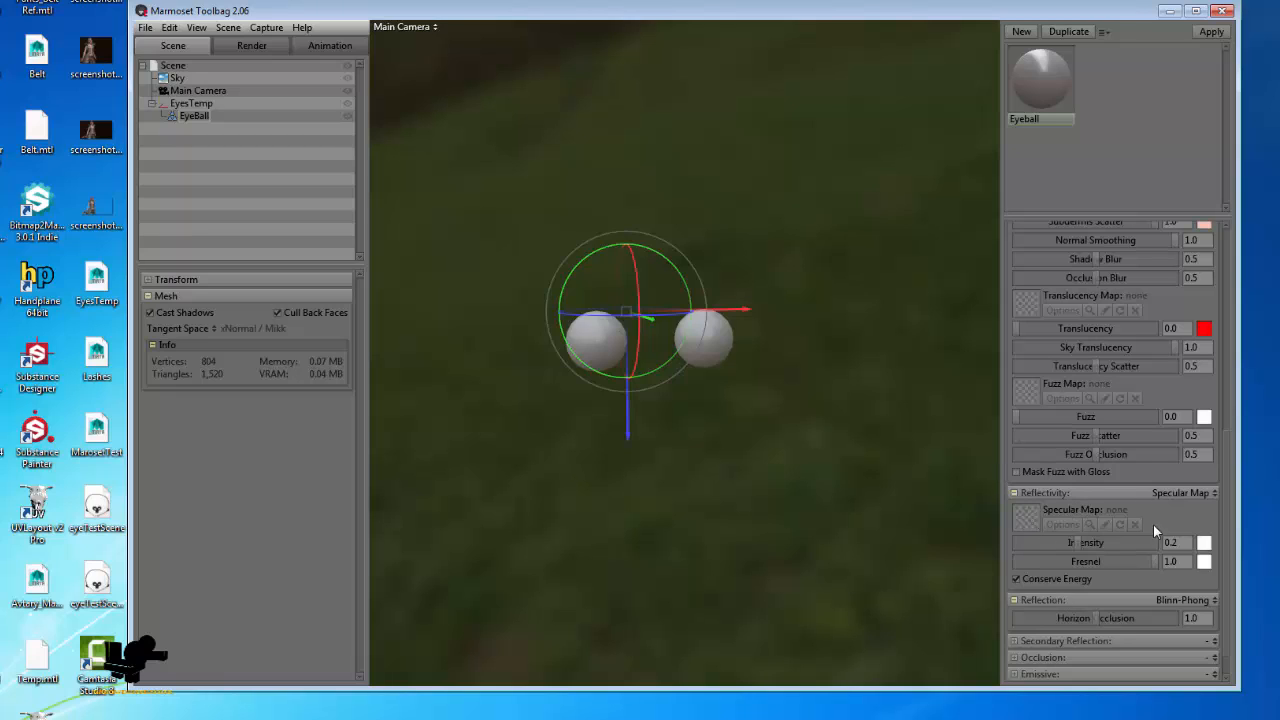
pyautogui.moveTo(1086, 546); pyautogui.dragTo(1180, 546)
pyautogui.click(1203, 545)
pyautogui.moveTo(455, 570)
pyautogui.mouseDown()
pyautogui.moveTo(292, 627)
pyautogui.moveTo(288, 611)
pyautogui.moveTo(282, 635)
pyautogui.mouseUp()
pyautogui.click(734, 482)
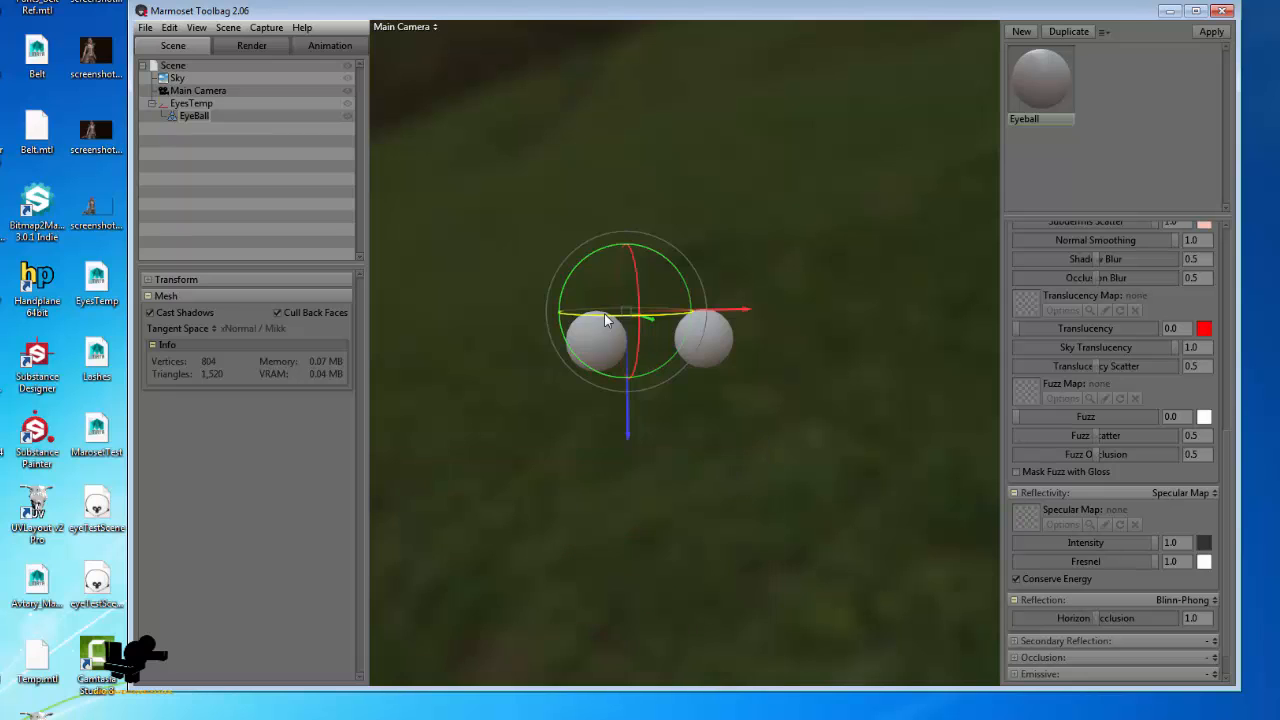
# - Inspect the shading of both eyeballs from several angles and distances
pyautogui.keyDown('alt'); pyautogui.moveTo(505, 452); pyautogui.dragTo(603, 443); pyautogui.keyUp('alt')
pyautogui.keyDown('alt'); pyautogui.moveTo(603, 443); pyautogui.dragTo(853, 496, button='right'); pyautogui.keyUp('alt')
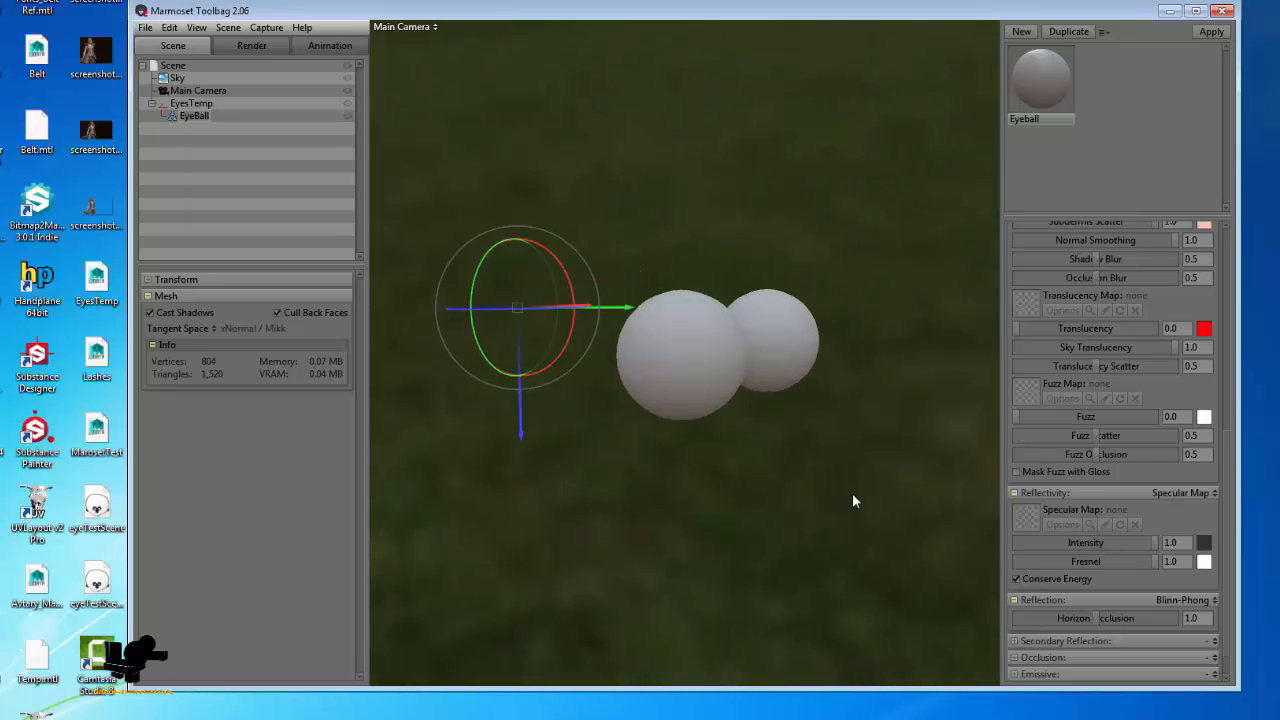
pyautogui.keyDown('alt'); pyautogui.moveTo(853, 496); pyautogui.dragTo(747, 520, button='middle'); pyautogui.keyUp('alt')
pyautogui.scroll(3, 744, 511)
pyautogui.scroll(-4, 742, 505)
pyautogui.keyDown('alt'); pyautogui.moveTo(799, 452); pyautogui.dragTo(802, 439); pyautogui.keyUp('alt')
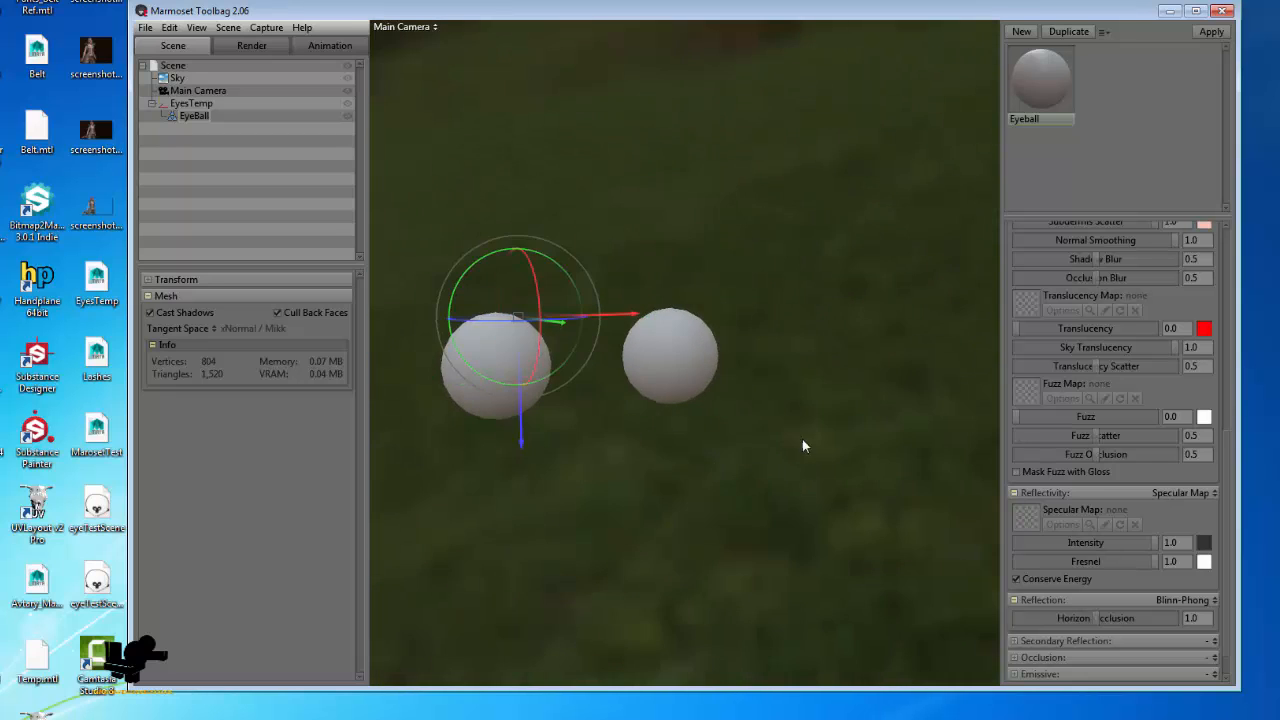
pyautogui.keyDown('alt'); pyautogui.moveTo(802, 439); pyautogui.dragTo(793, 428, button='middle'); pyautogui.keyUp('alt')
pyautogui.scroll(-1, 795, 432)
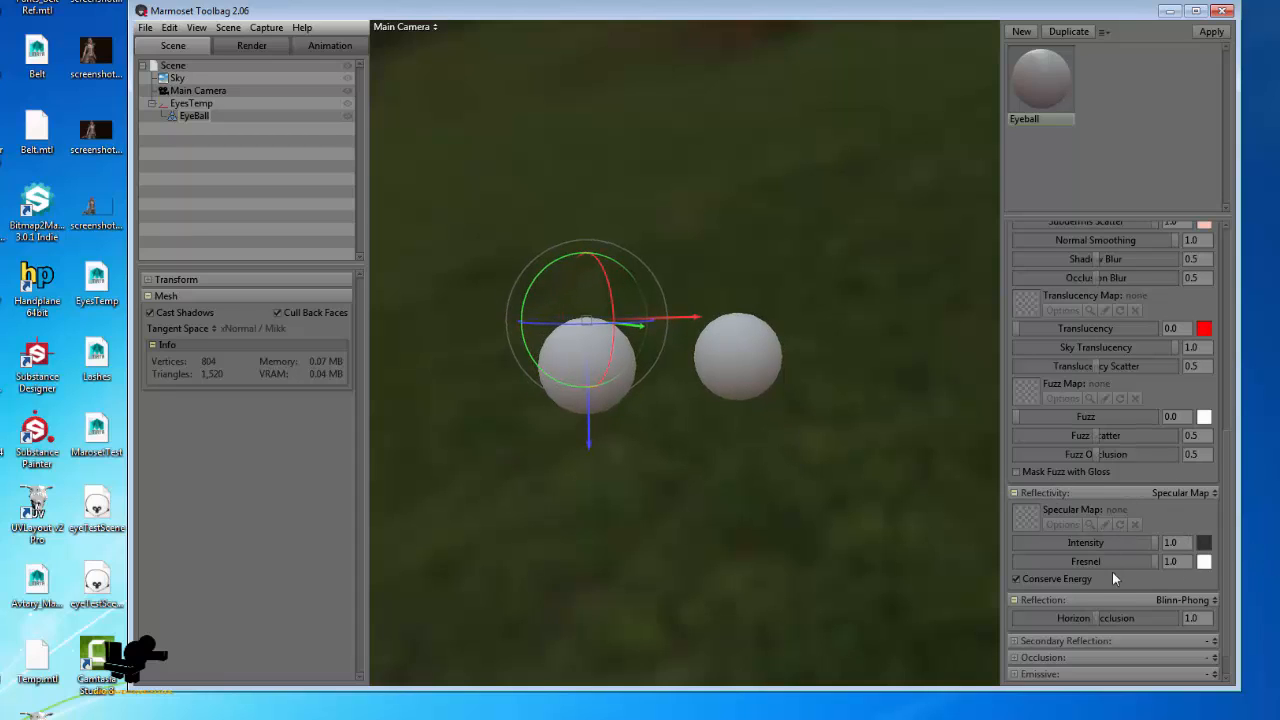
# - Lower the skin diffusion's Normal Smoothing to about 0.029 and both Shadow Blur and Occlusion Blur to about 0.034
pyautogui.scroll(-1, 1112, 573)
pyautogui.scroll(2, 1148, 512)
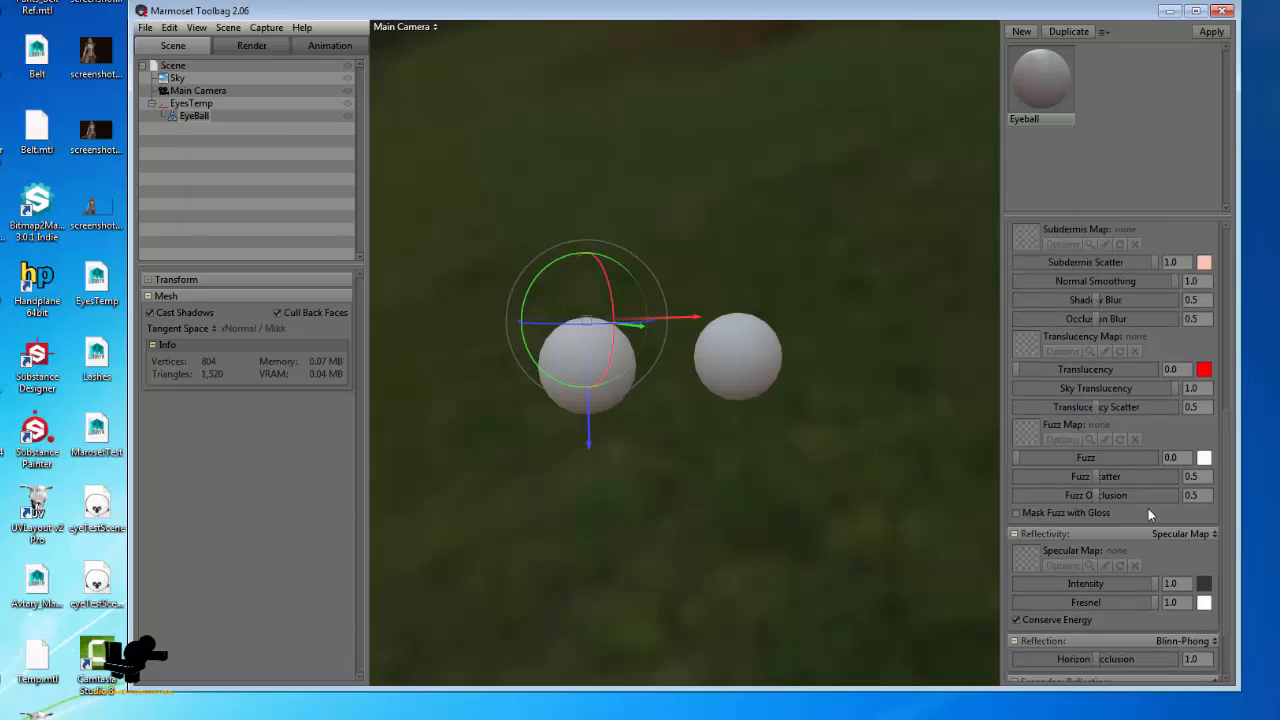
pyautogui.scroll(3, 1136, 536)
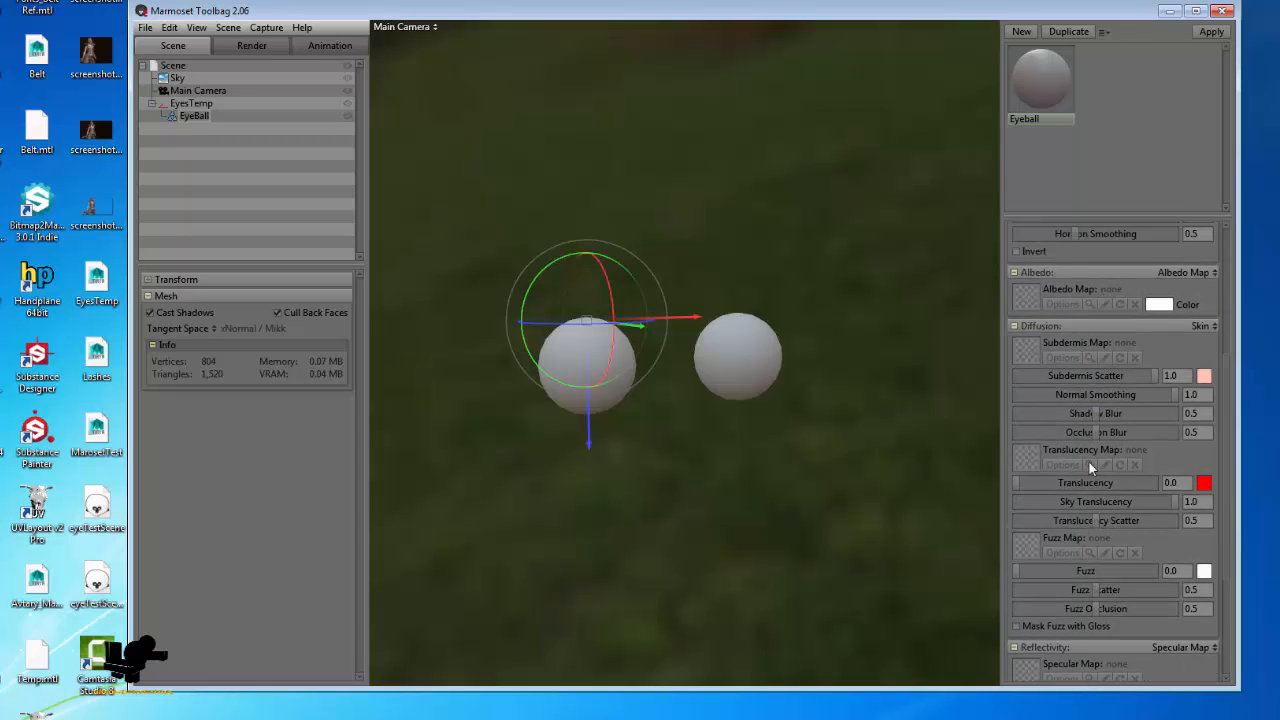
pyautogui.click(1207, 326)
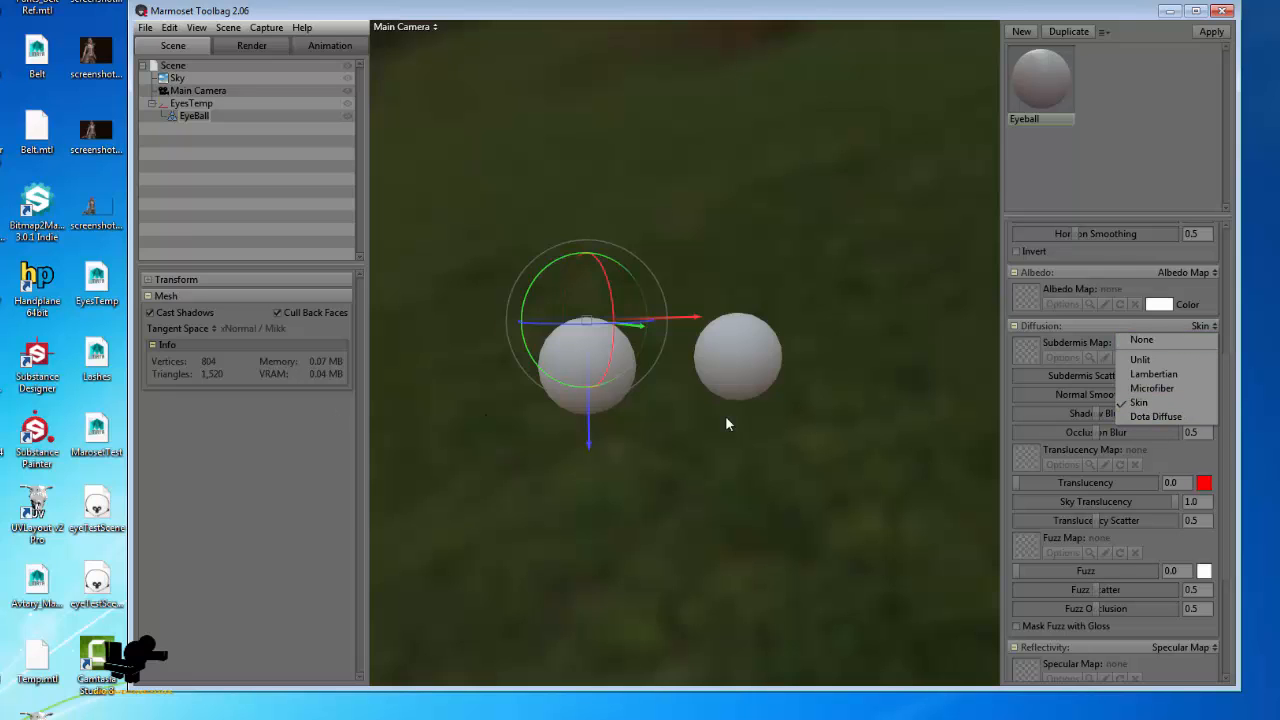
pyautogui.moveTo(725, 415); pyautogui.dragTo(733, 398)
pyautogui.moveTo(758, 485); pyautogui.dragTo(705, 485)
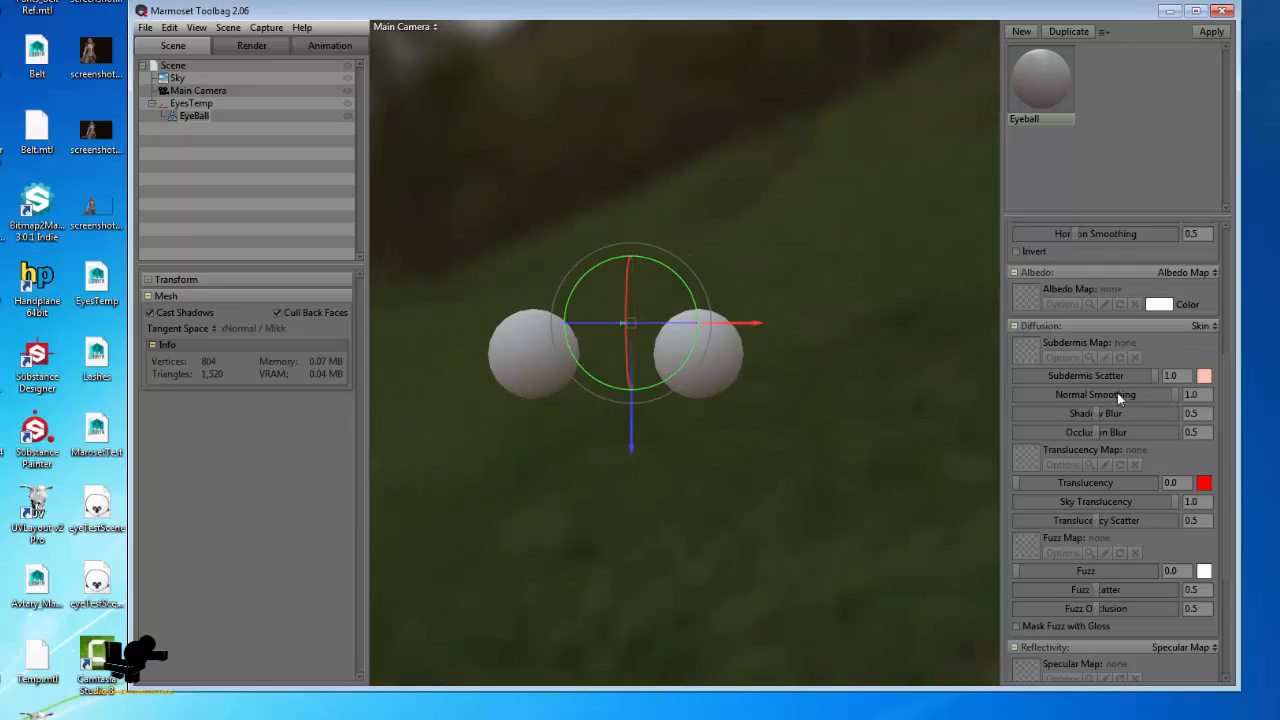
pyautogui.moveTo(1117, 393); pyautogui.dragTo(1020, 432)
# - Review the Eyeball material's surface, diffusion and reflectivity settings and the available transparency types
pyautogui.scroll(-5, 1066, 362)
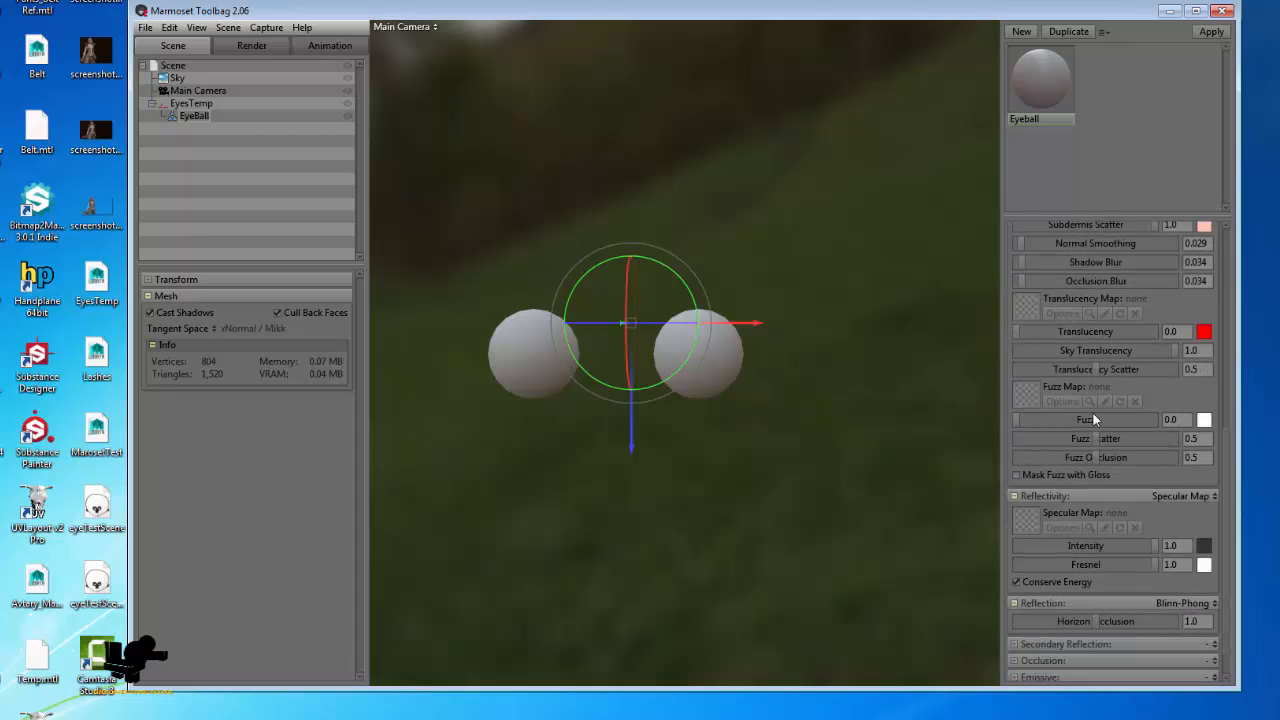
pyautogui.scroll(3, 1043, 318)
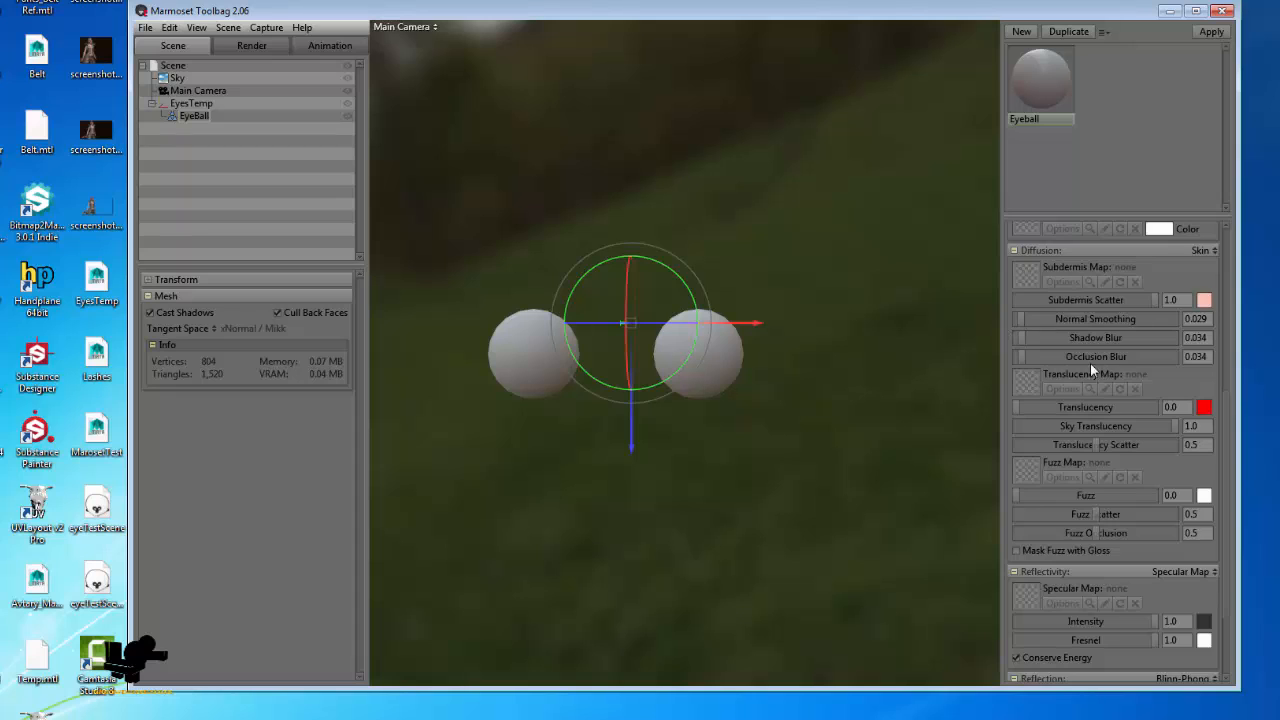
pyautogui.scroll(10, 1091, 370)
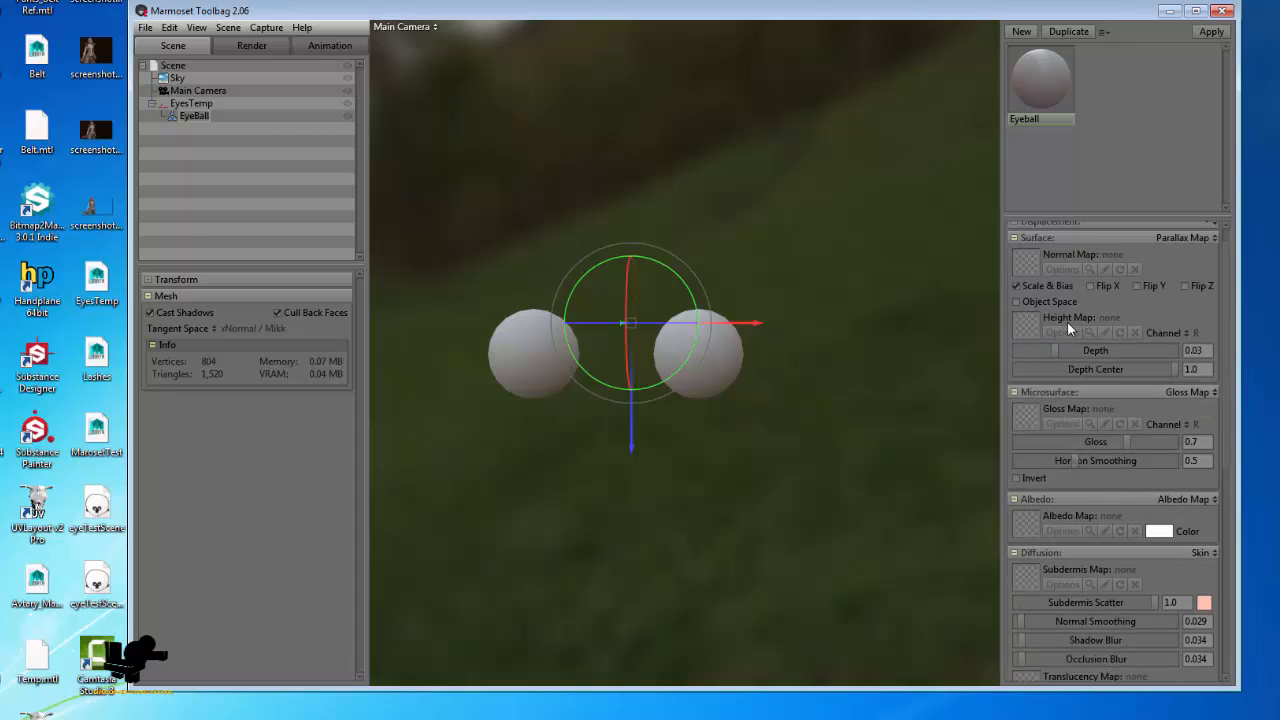
pyautogui.scroll(1, 1067, 321)
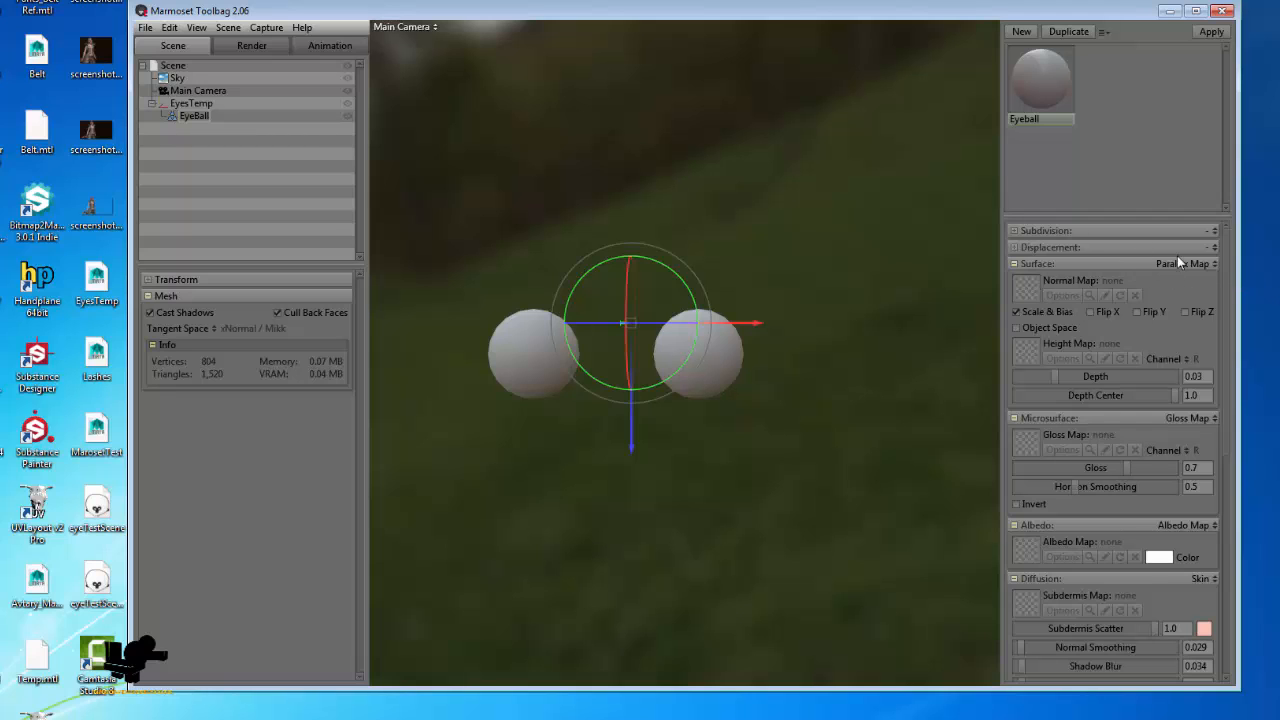
pyautogui.scroll(-15, 1046, 329)
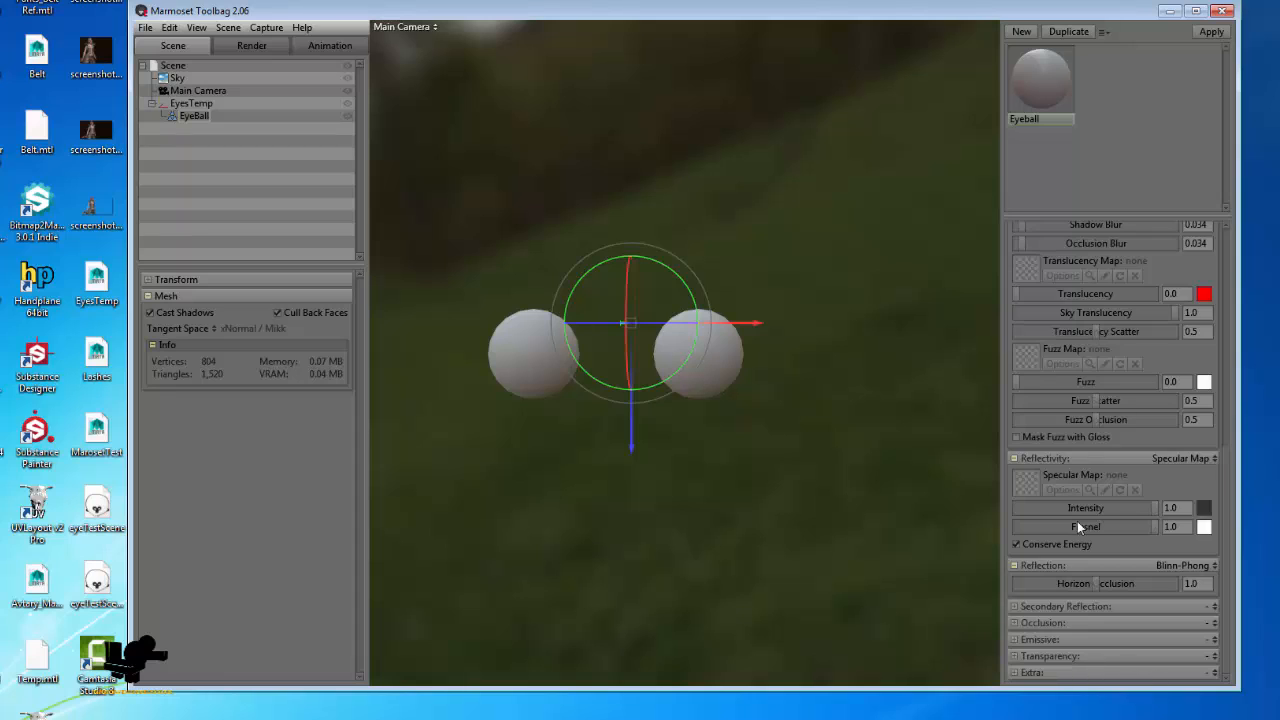
pyautogui.scroll(4, 1110, 405)
pyautogui.scroll(-4, 1110, 405)
pyautogui.click(1213, 656)
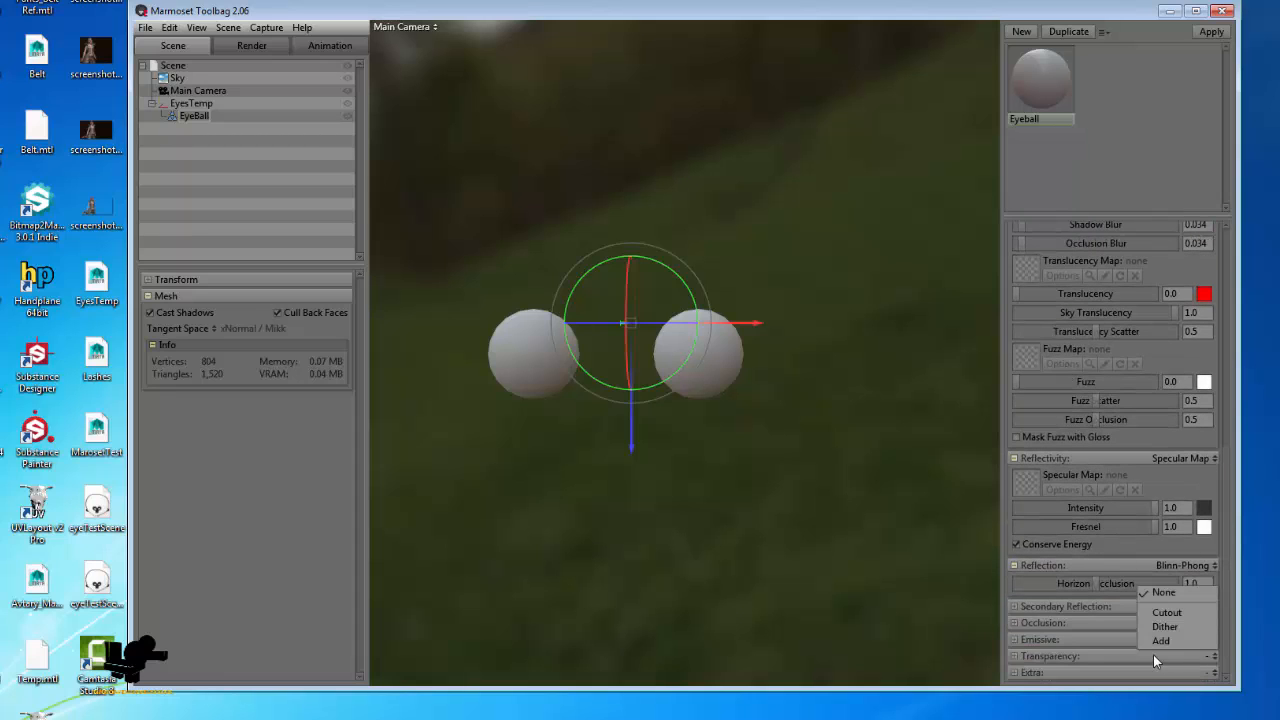
pyautogui.click(1088, 645)
# - Set the Eyeball material's emissive type to Emissive Map and its extra type to Substance
pyautogui.click(1213, 639)
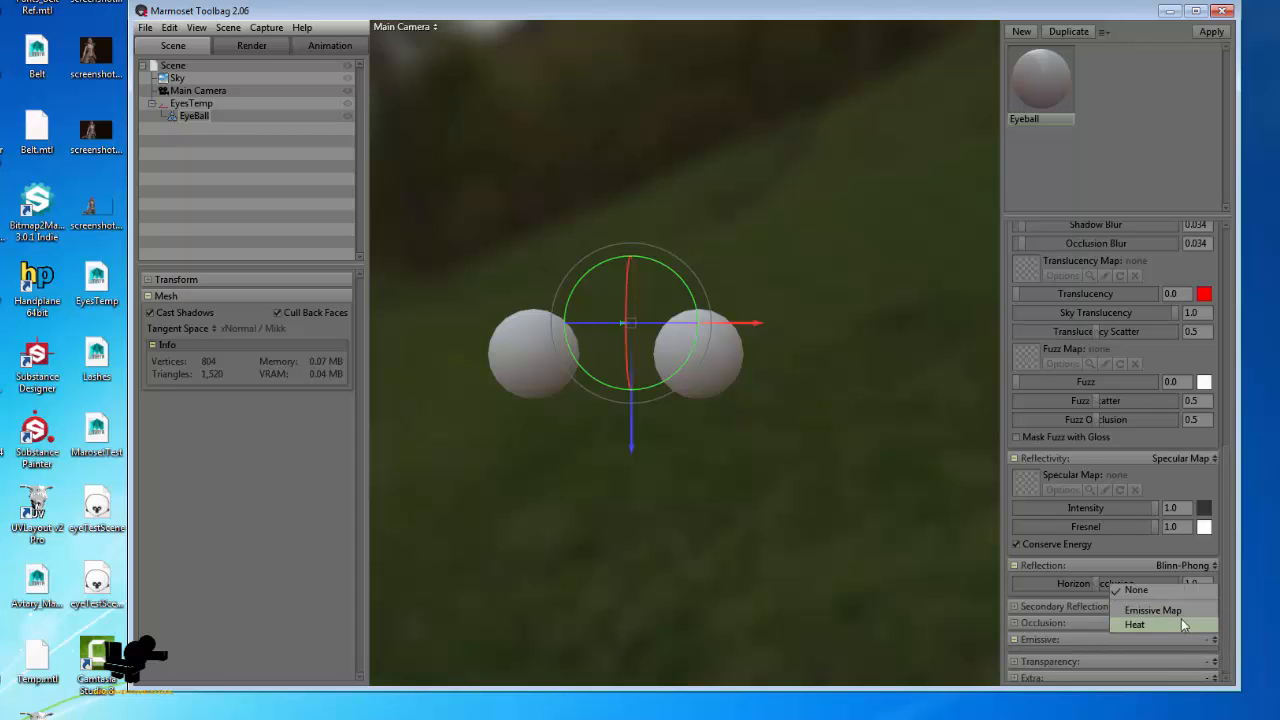
pyautogui.click(1140, 608)
pyautogui.scroll(-3, 1122, 641)
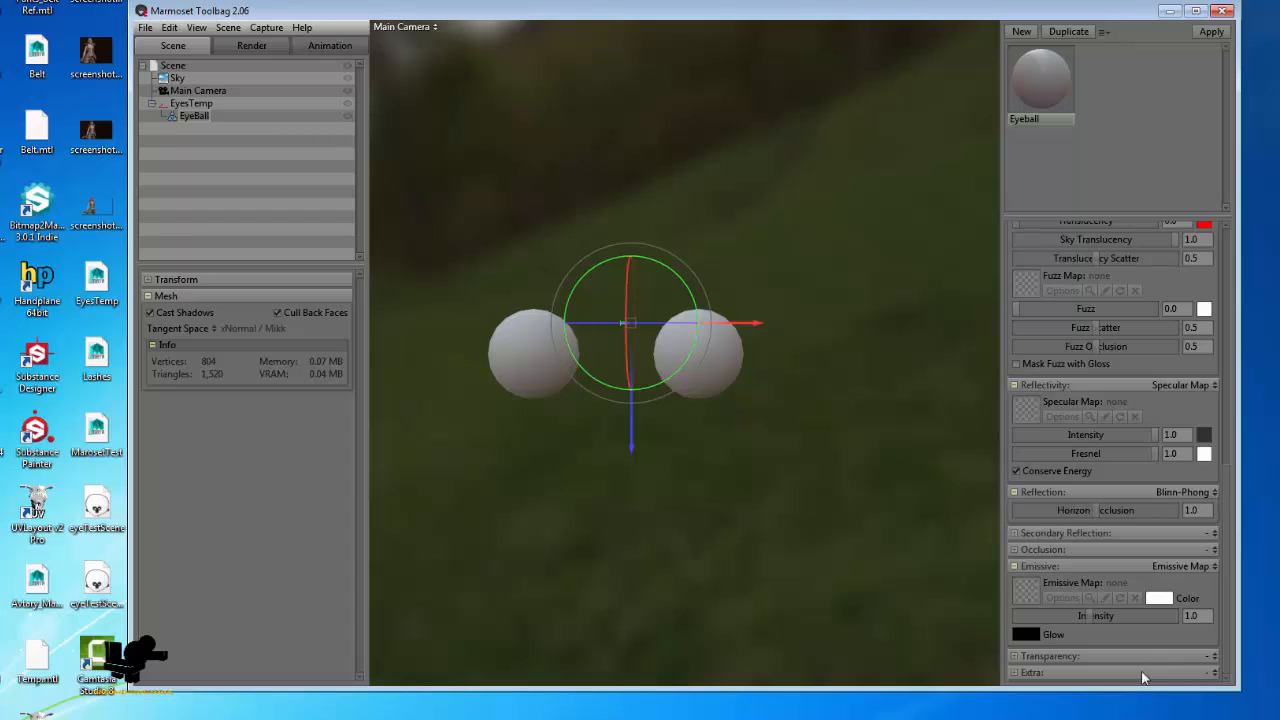
pyautogui.scroll(-1, 1097, 626)
pyautogui.click(1214, 668)
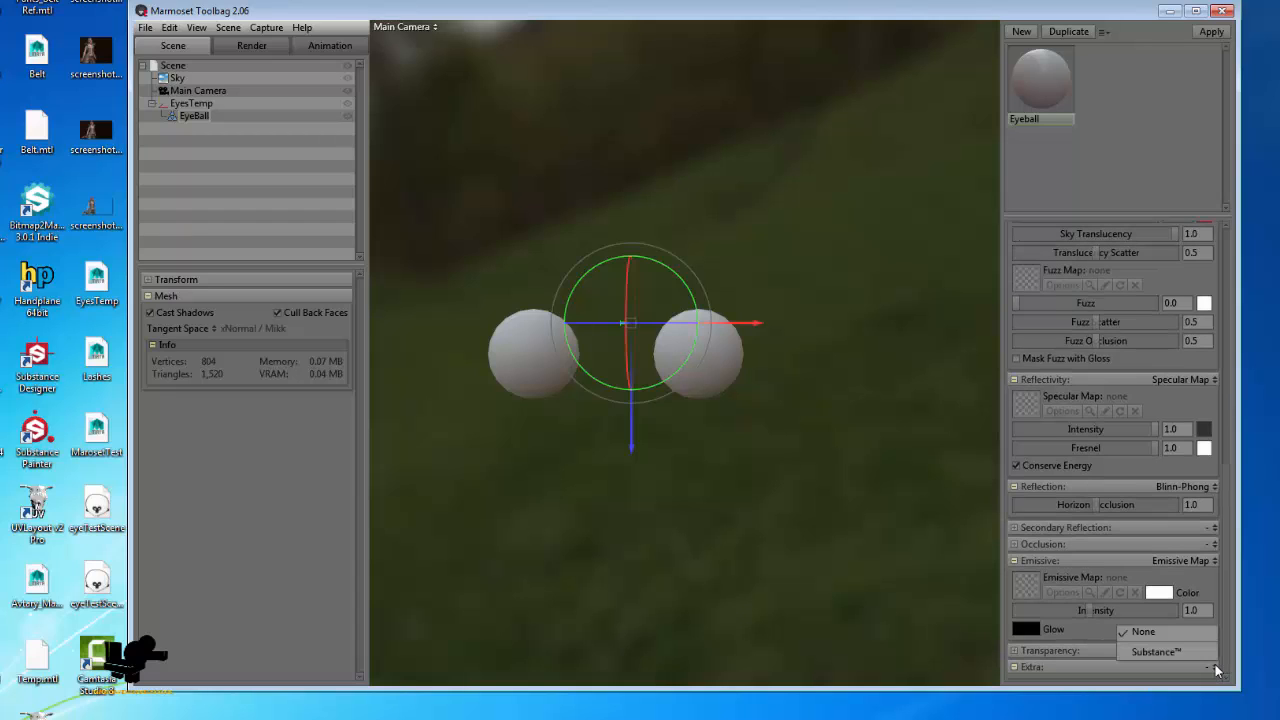
pyautogui.click(1150, 655)
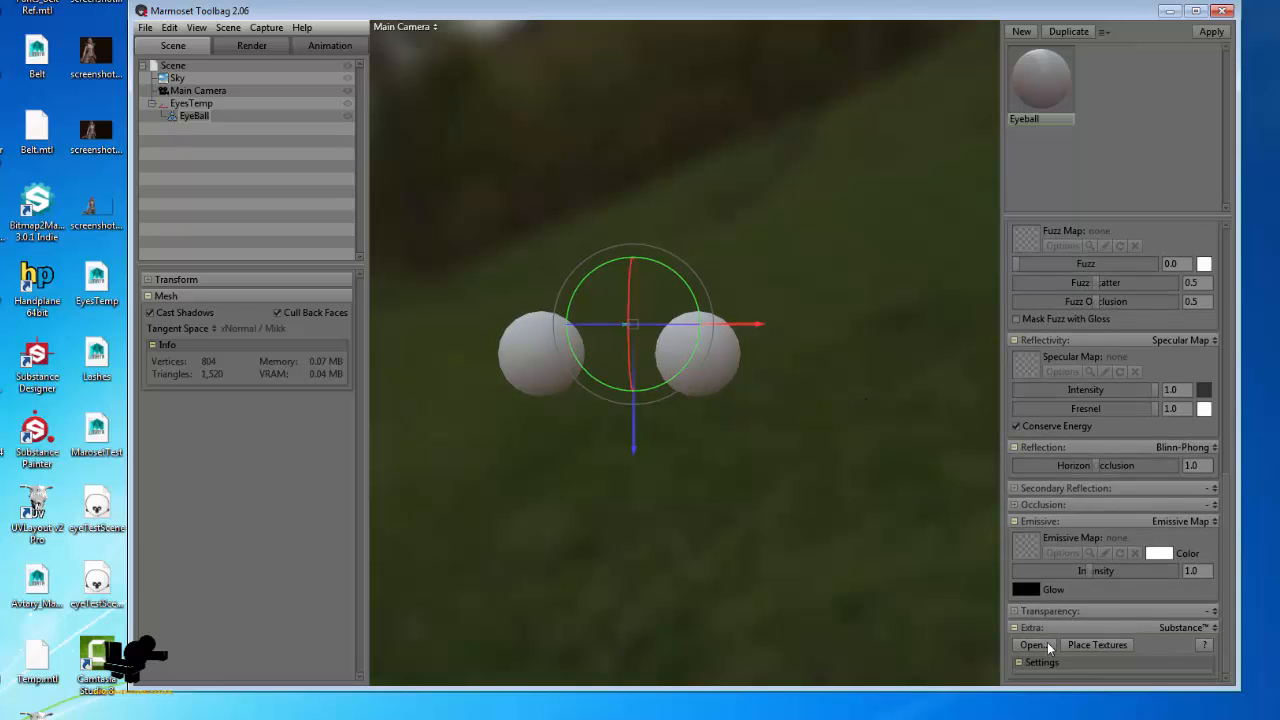
# - Load the Eyes_v0.97 substance archive from the Substances folder into the Eyeball material
pyautogui.click(1034, 644)
pyautogui.click(343, 385)
pyautogui.scroll(-2, 343, 384)
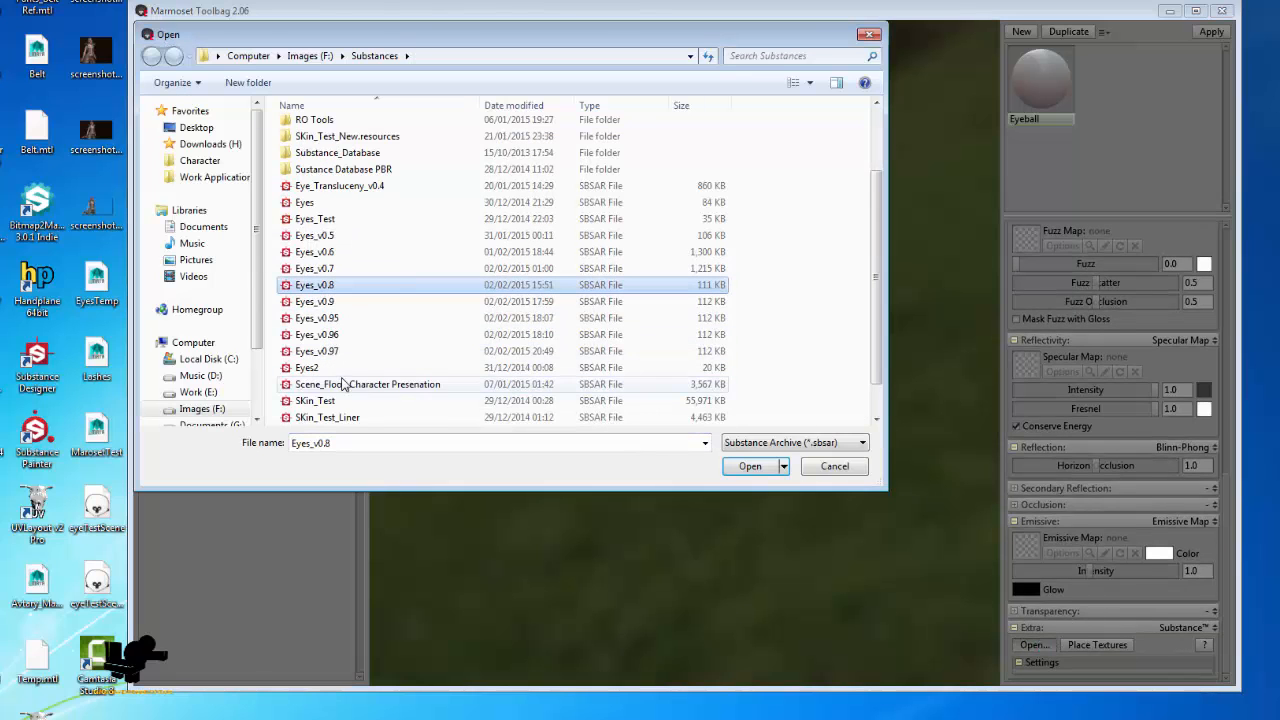
pyautogui.click(335, 352)
pyautogui.doubleClick(400, 355)
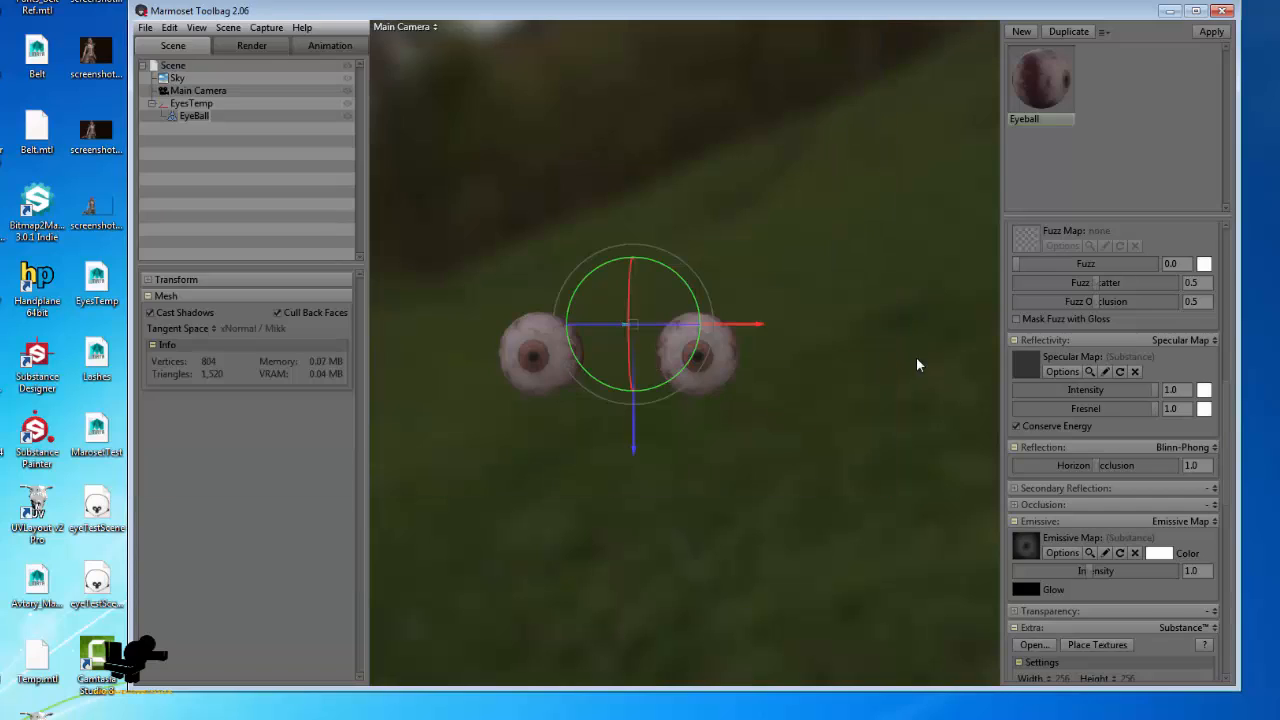
# - Inspect the textured eyeballs from the side and preview the substance's normal map
pyautogui.moveTo(563, 403); pyautogui.dragTo(671, 420)
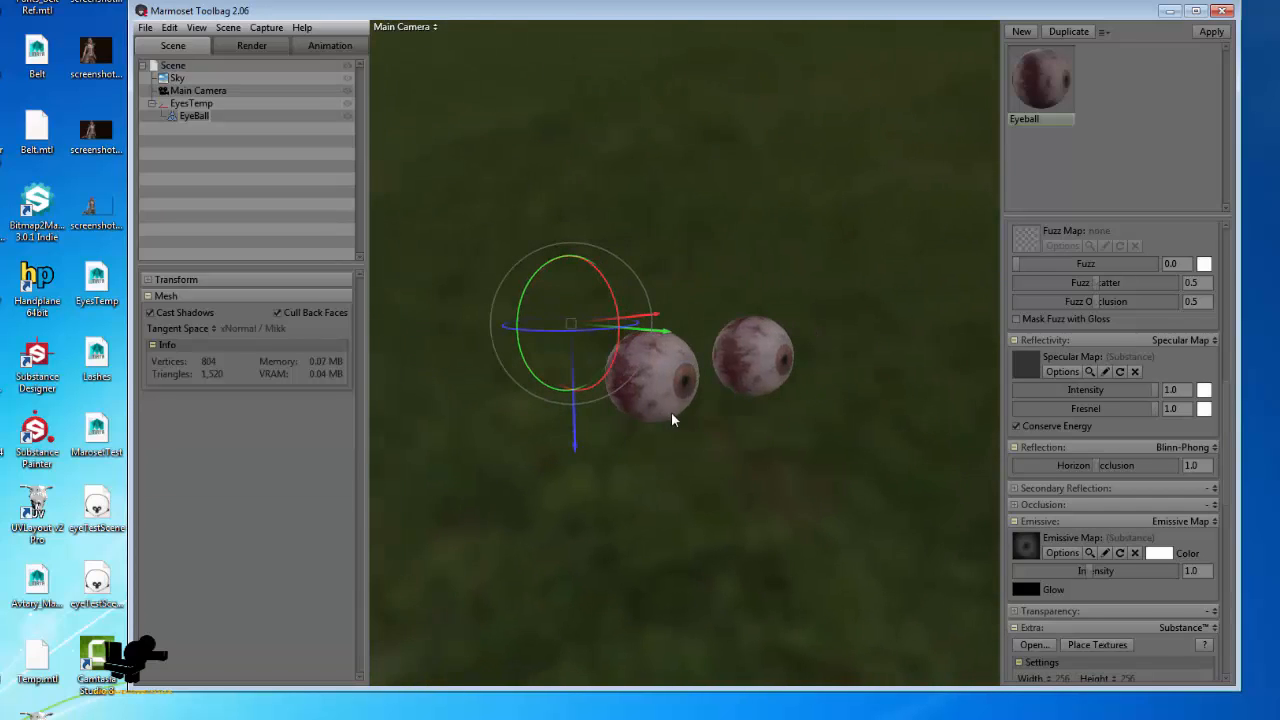
pyautogui.scroll(5, 1105, 528)
pyautogui.scroll(10, 1105, 523)
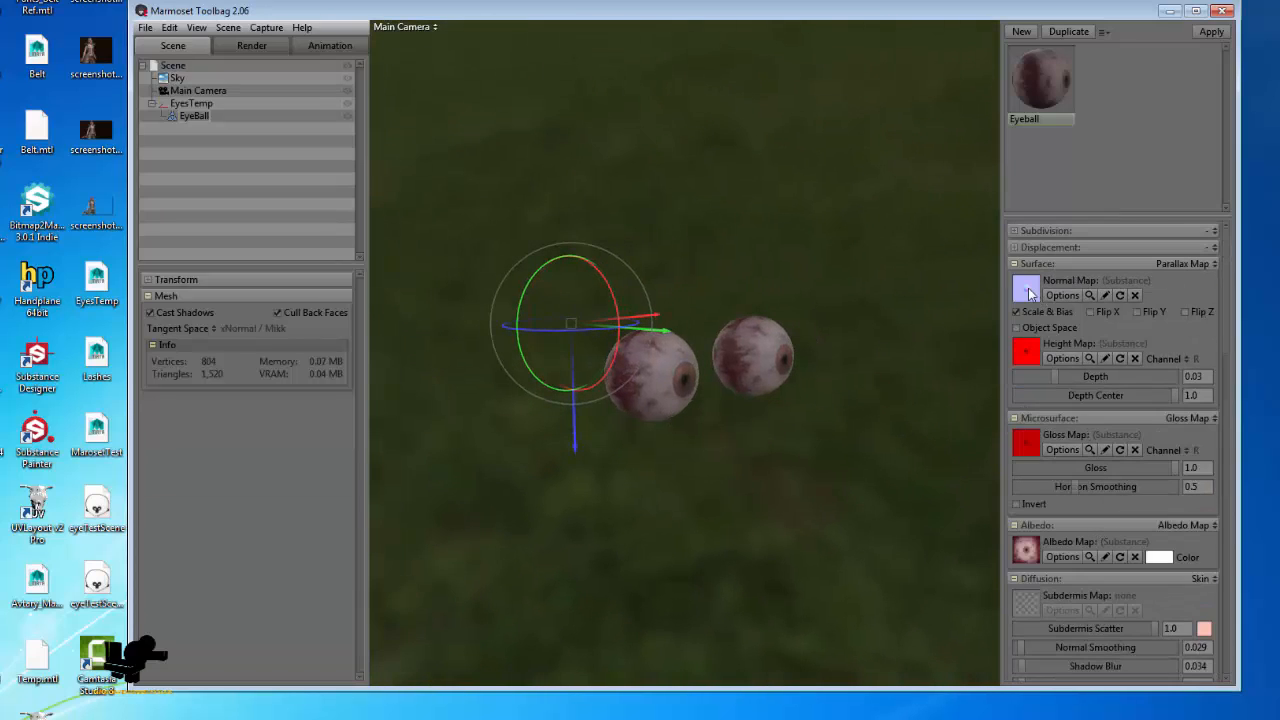
pyautogui.click(1088, 295)
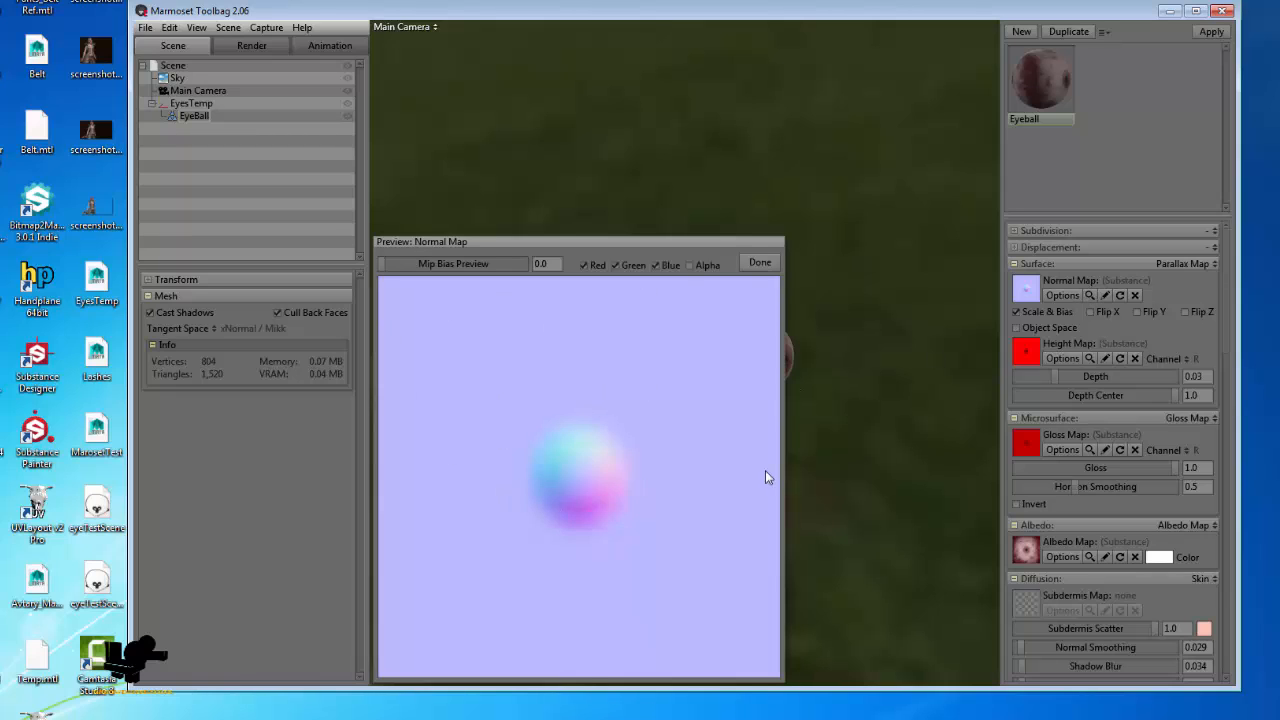
pyautogui.click(762, 261)
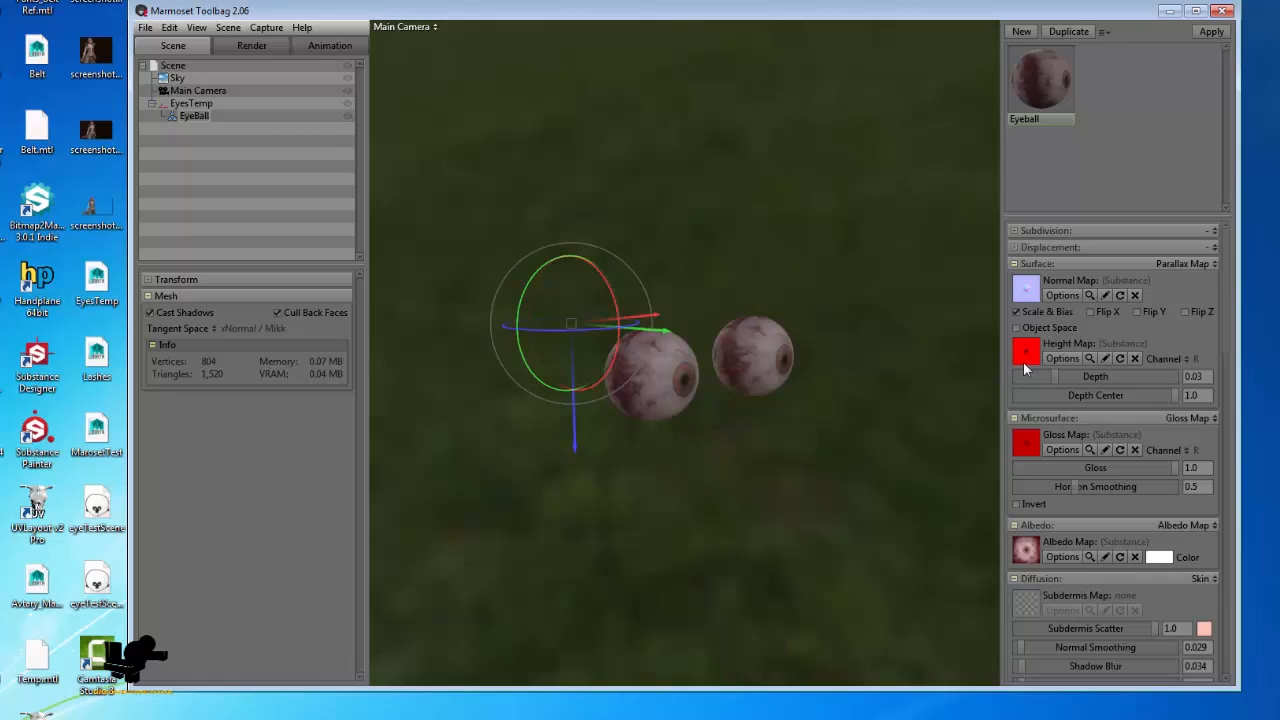
# - Preview the substance's height map and keep its channel set to R
pyautogui.click(1088, 358)
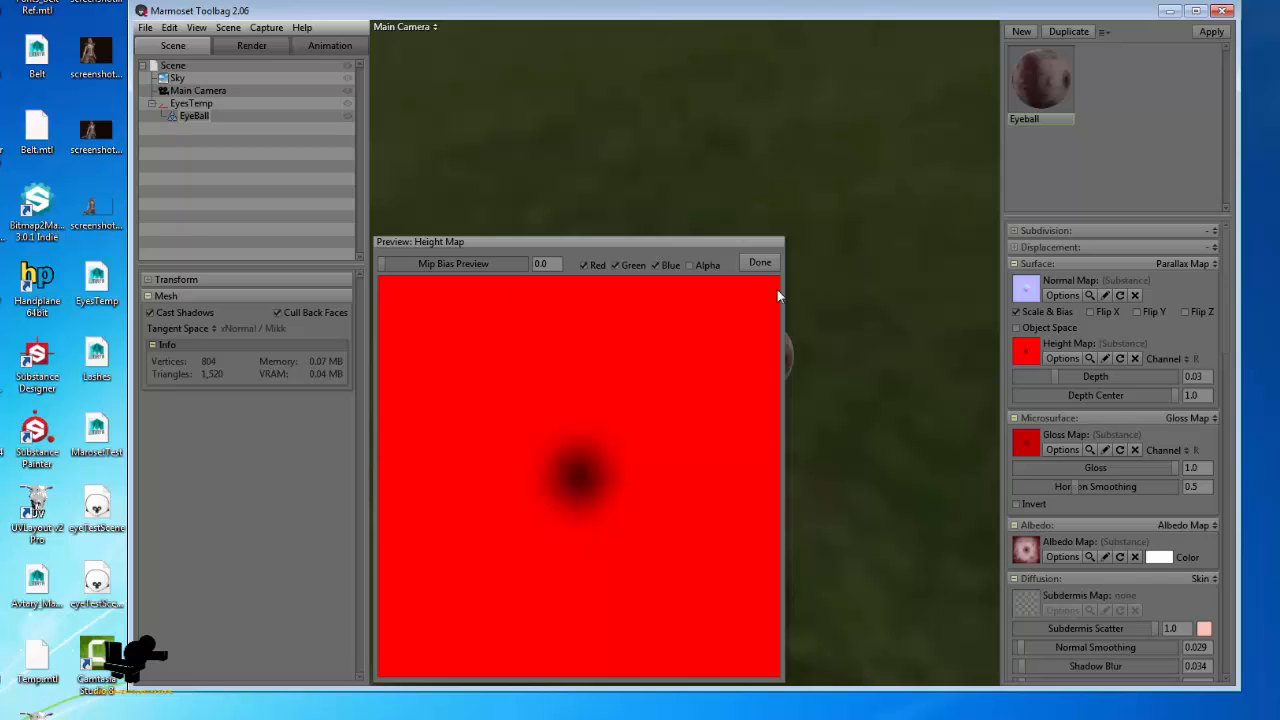
pyautogui.click(761, 263)
pyautogui.click(1187, 358)
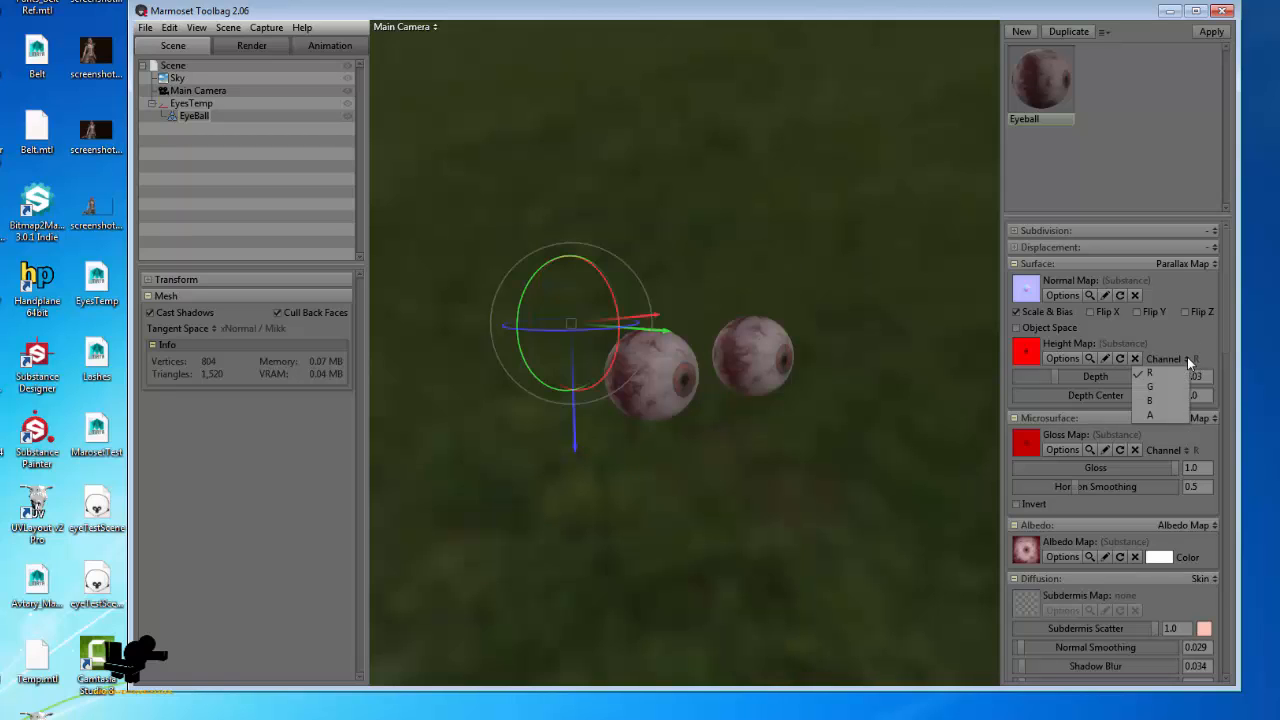
pyautogui.click(1156, 378)
pyautogui.scroll(-2, 1078, 349)
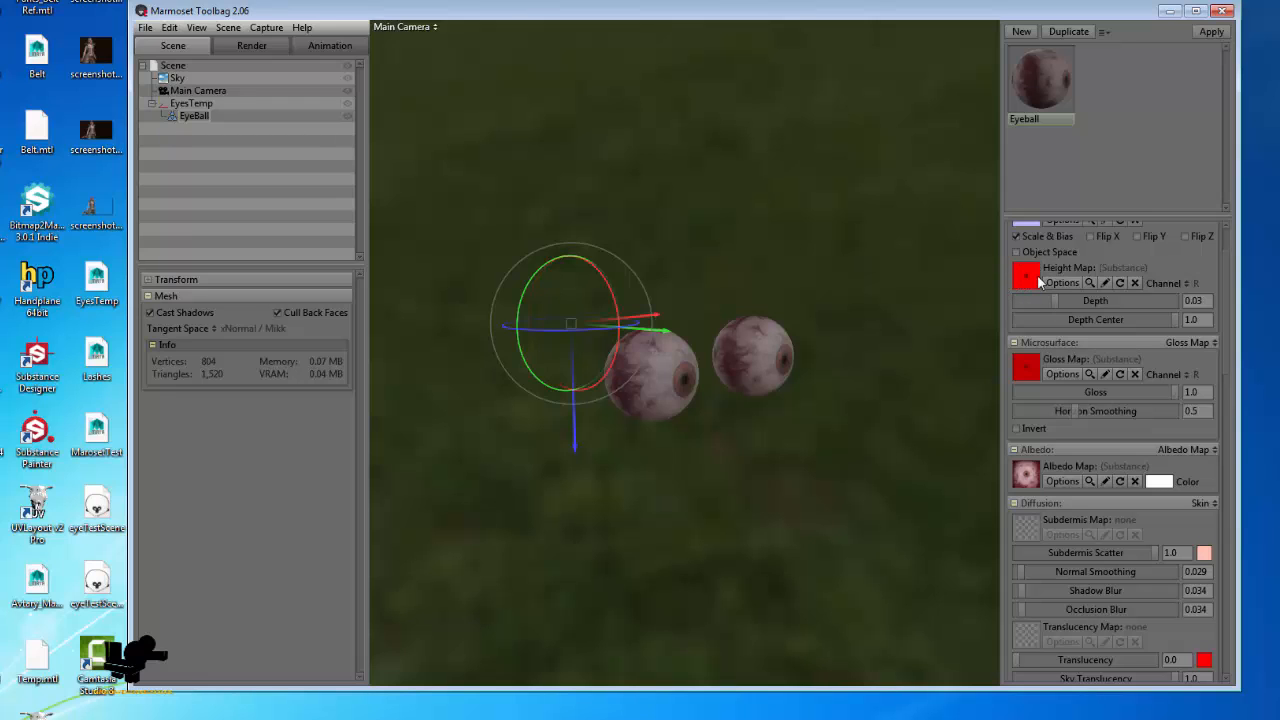
# - Preview the gloss map and the albedo map of the Eyeball material
pyautogui.moveTo(825, 400); pyautogui.dragTo(713, 367)
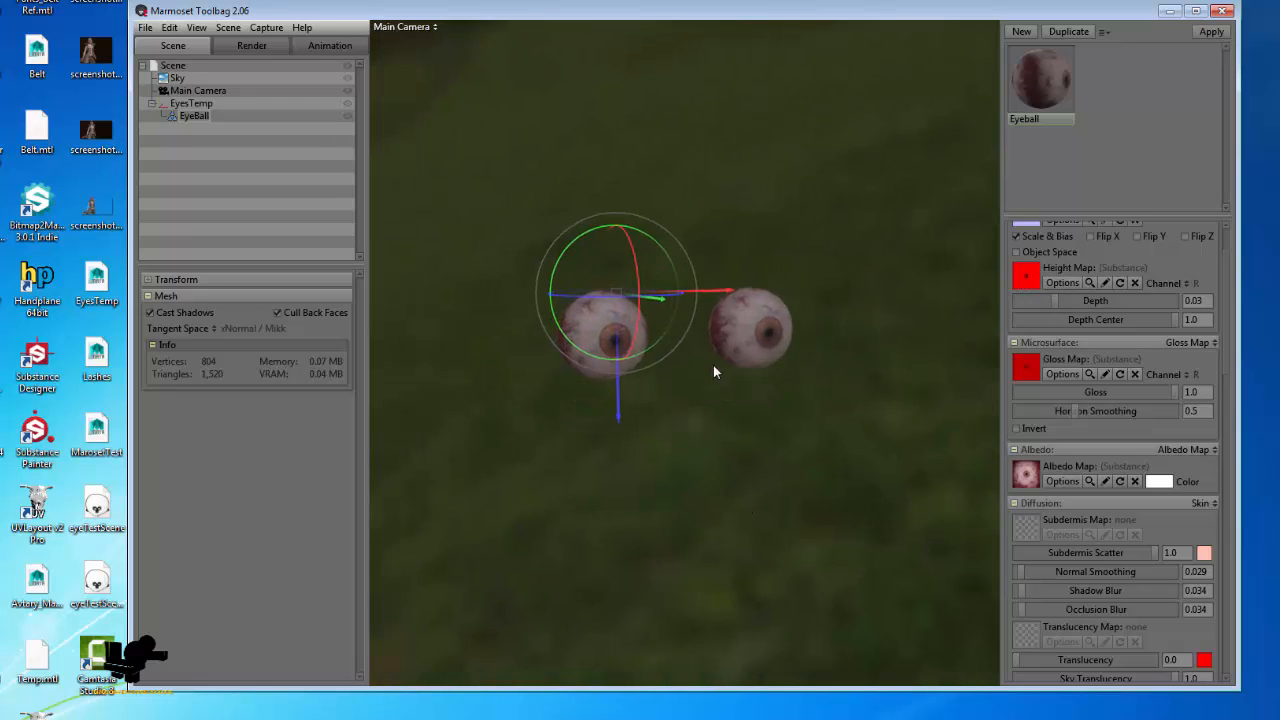
pyautogui.moveTo(713, 367); pyautogui.dragTo(797, 443, button='right')
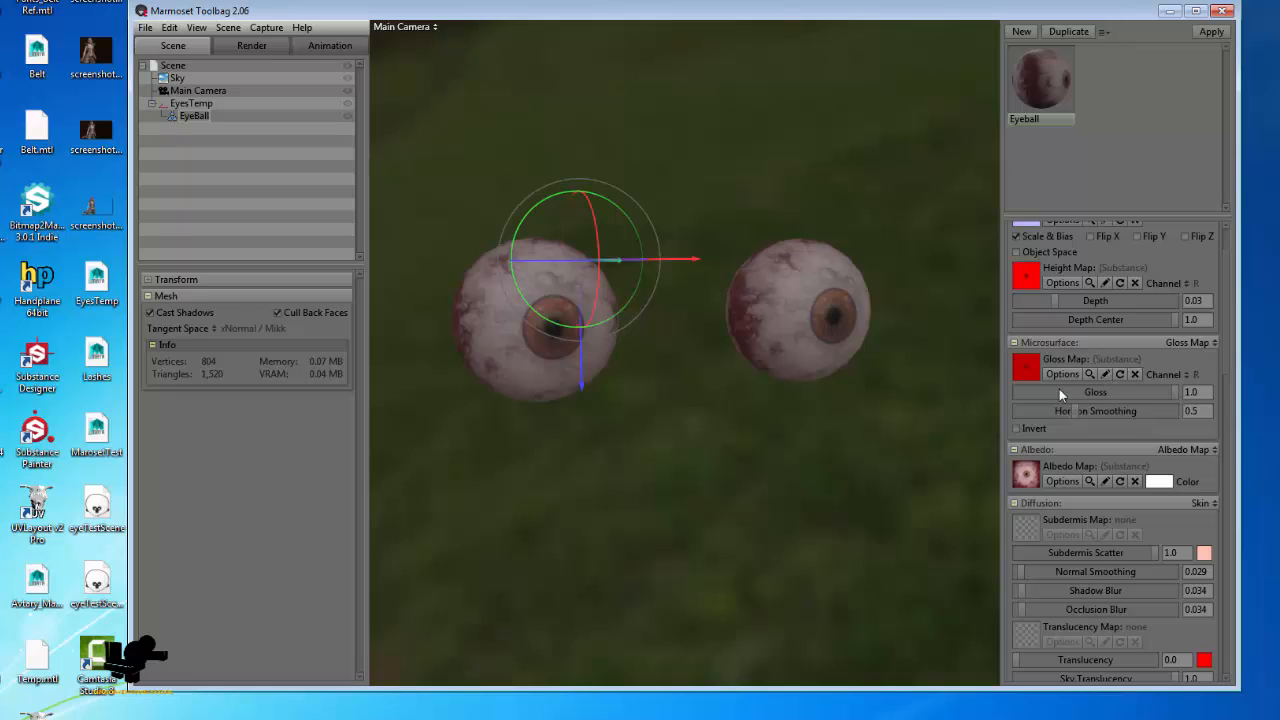
pyautogui.click(1090, 374)
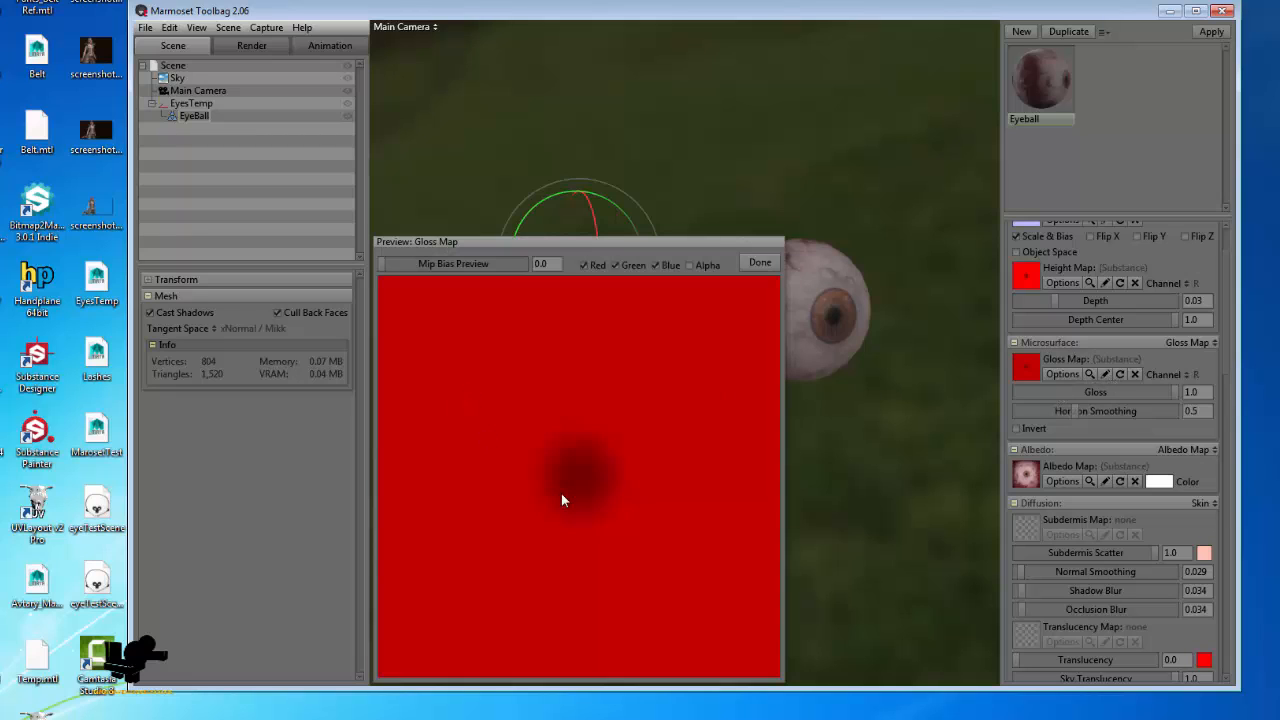
pyautogui.click(758, 263)
pyautogui.scroll(-5, 1091, 325)
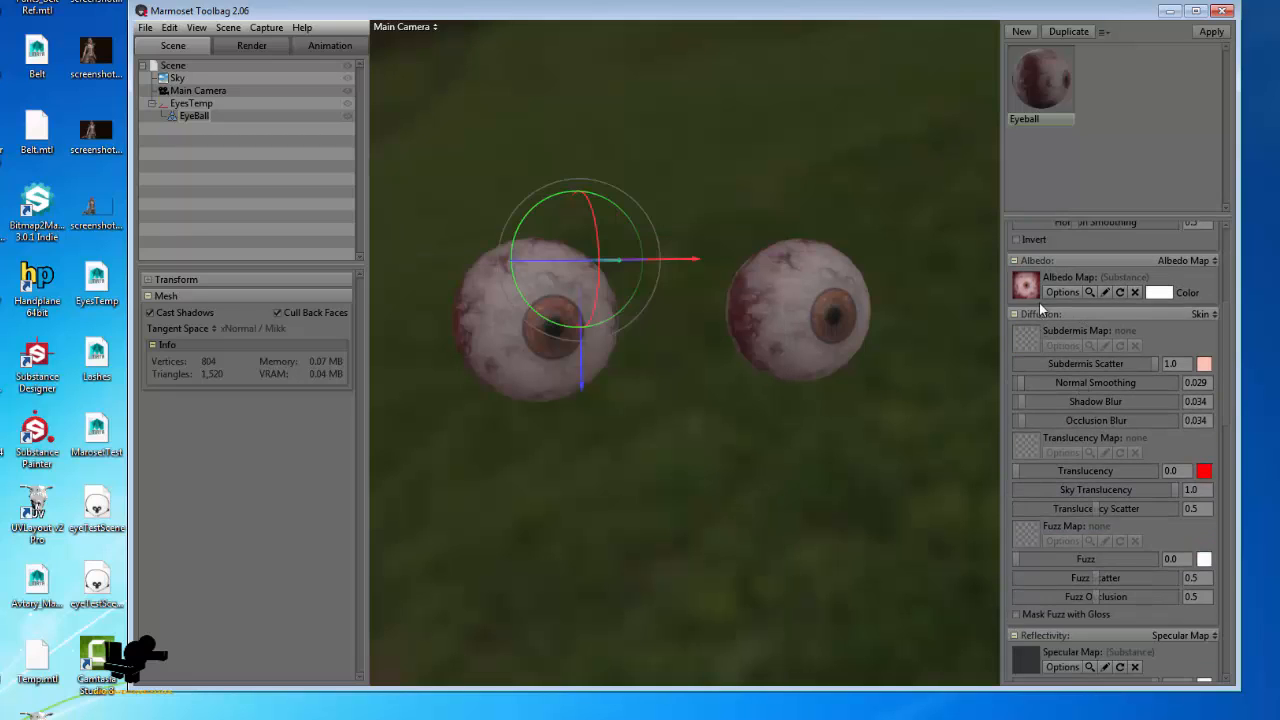
pyautogui.click(1090, 292)
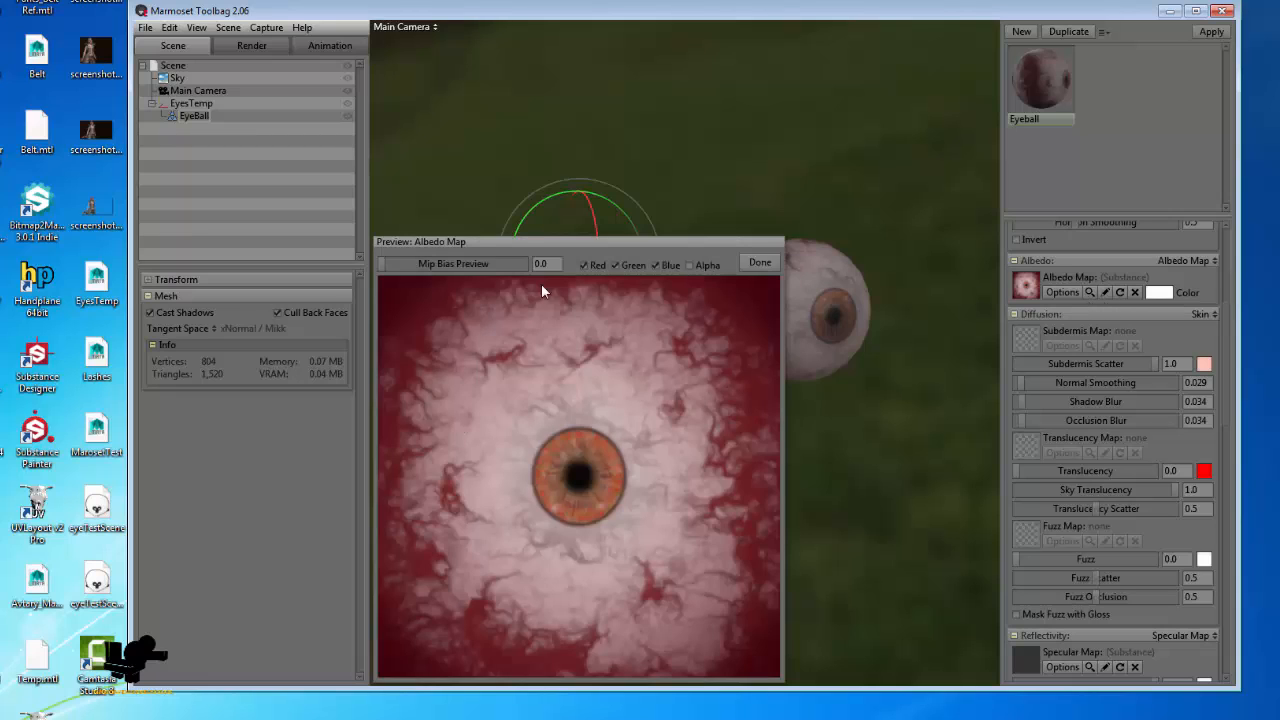
pyautogui.click(760, 263)
pyautogui.scroll(-2, 1106, 408)
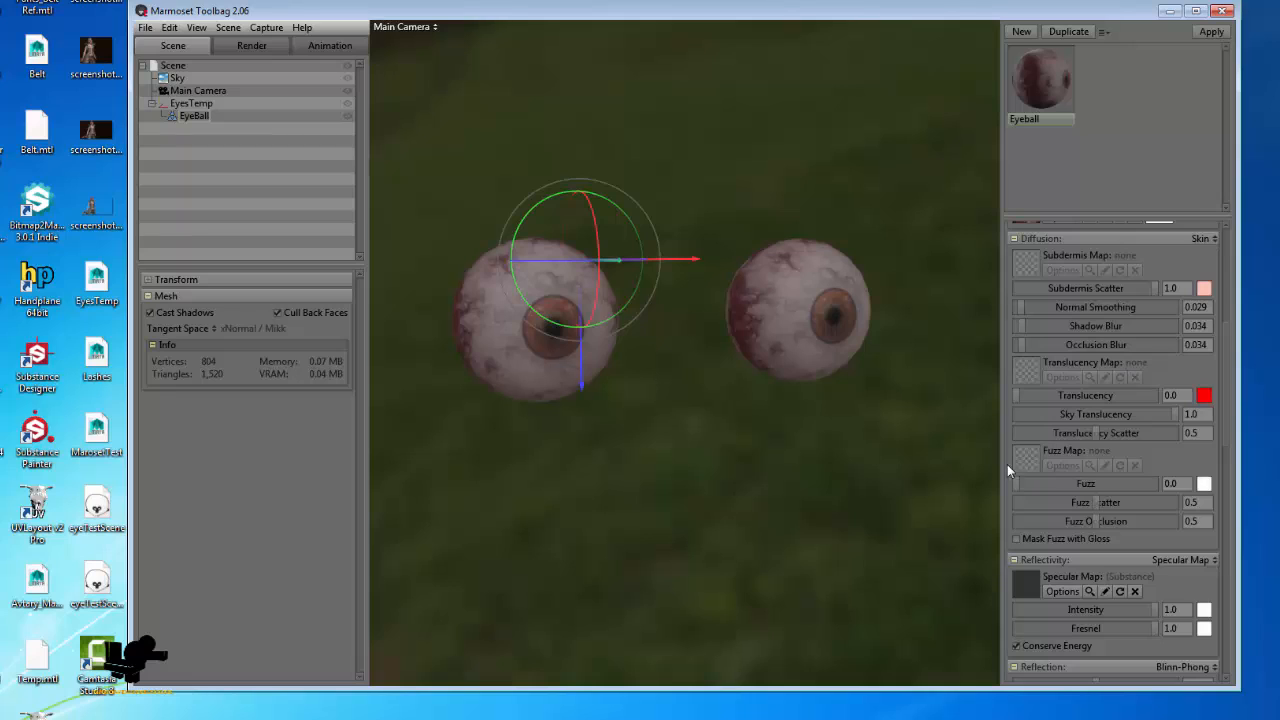
# - Preview the specular map and try a lower specular intensity, ending at 1.0
pyautogui.scroll(-3, 1007, 464)
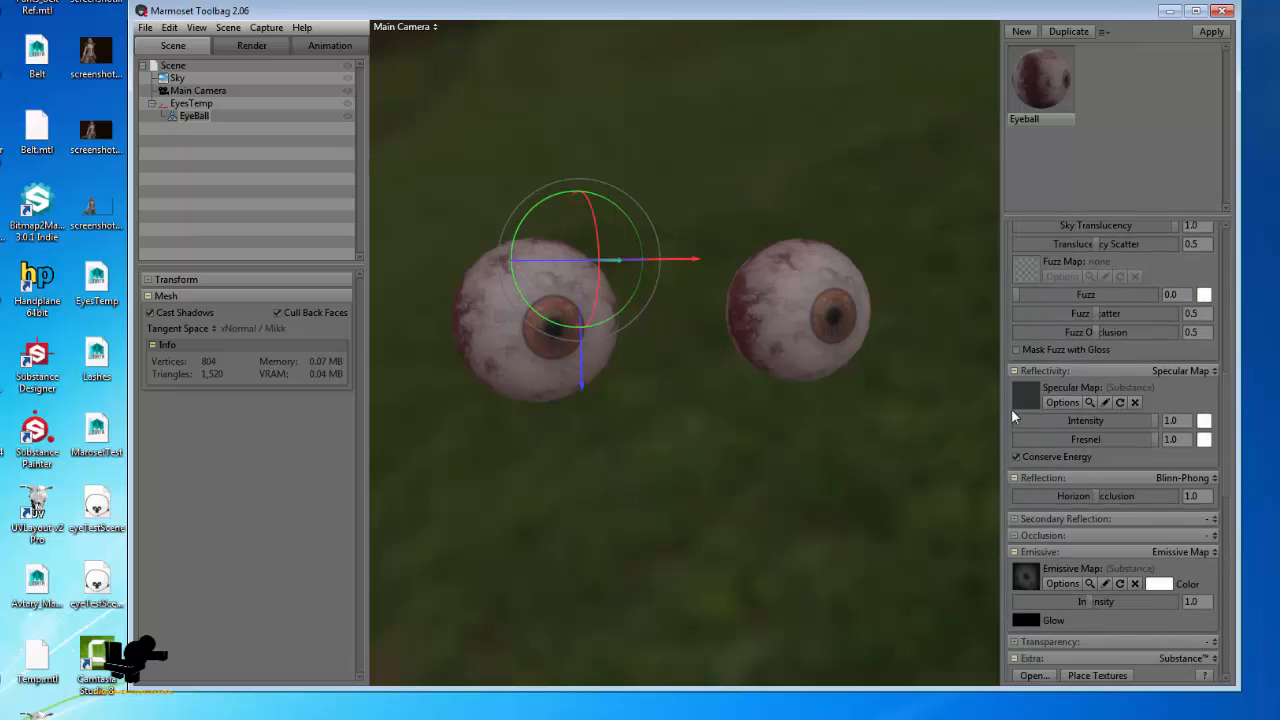
pyautogui.click(1089, 402)
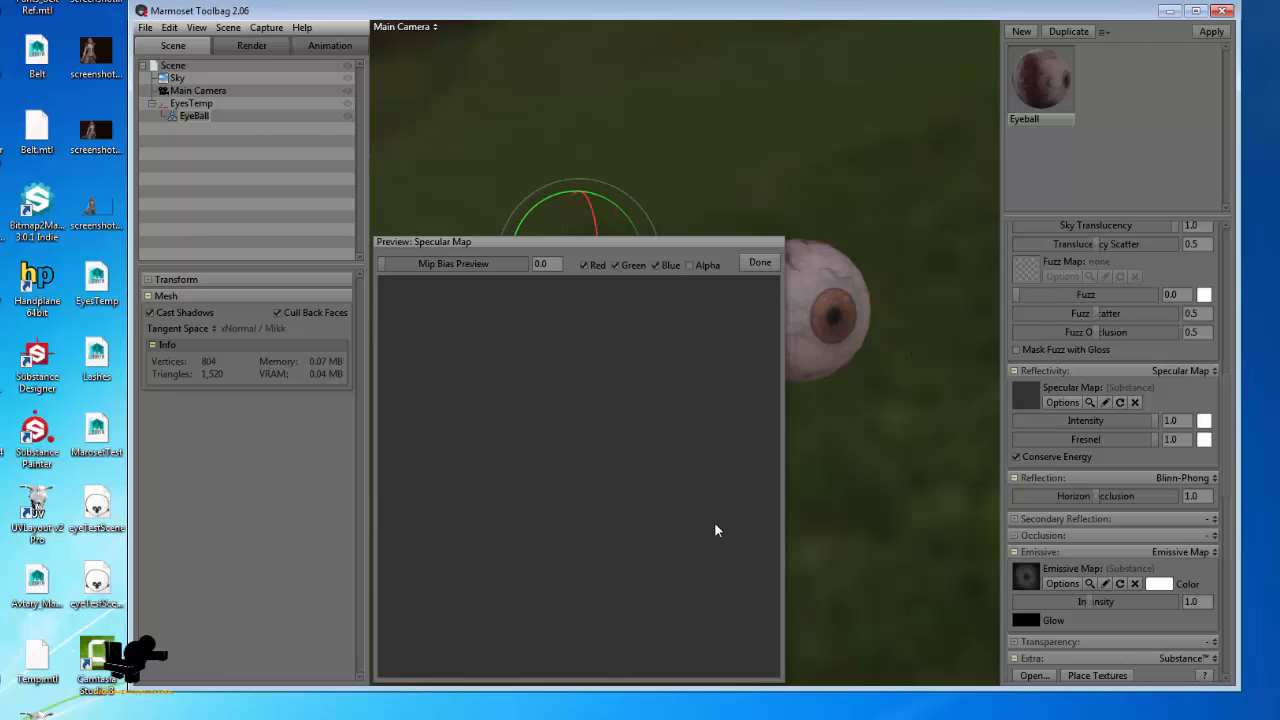
pyautogui.click(758, 263)
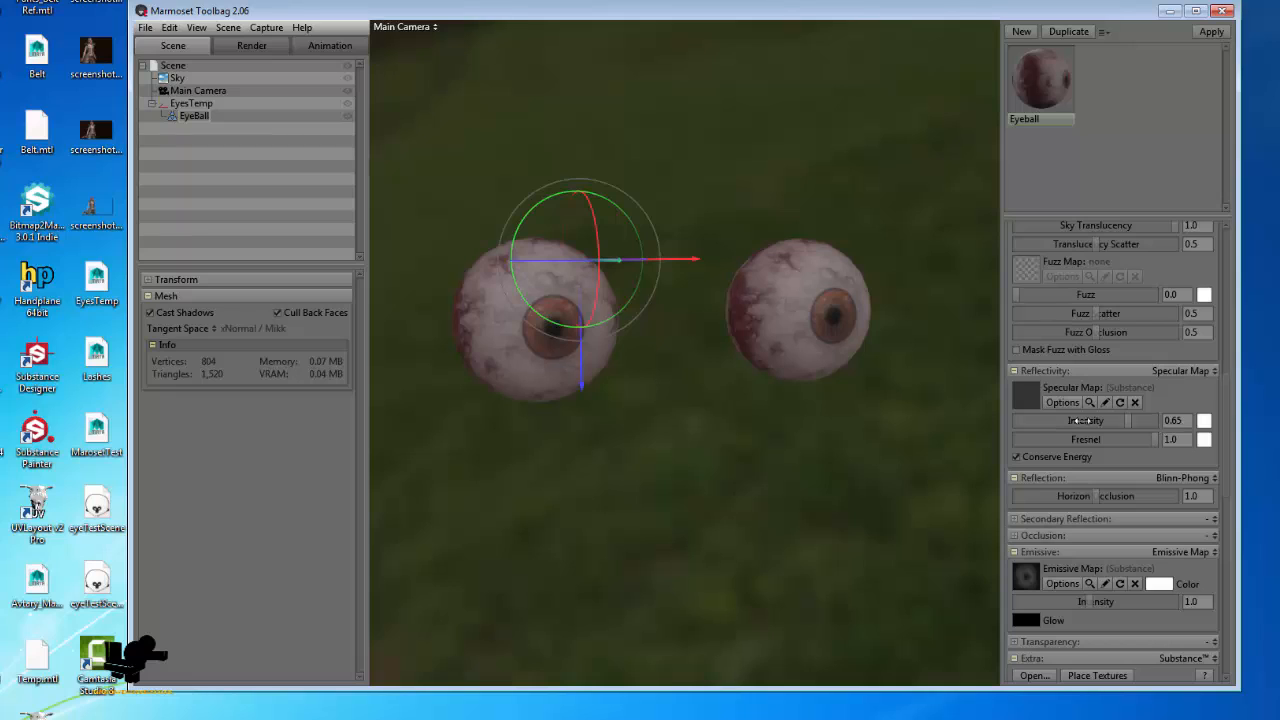
pyautogui.moveTo(1158, 421)
pyautogui.mouseDown()
pyautogui.moveTo(979, 429)
pyautogui.moveTo(1160, 430)
pyautogui.mouseUp()
# - Set the emissive map's color to dark red
pyautogui.scroll(-3, 1040, 464)
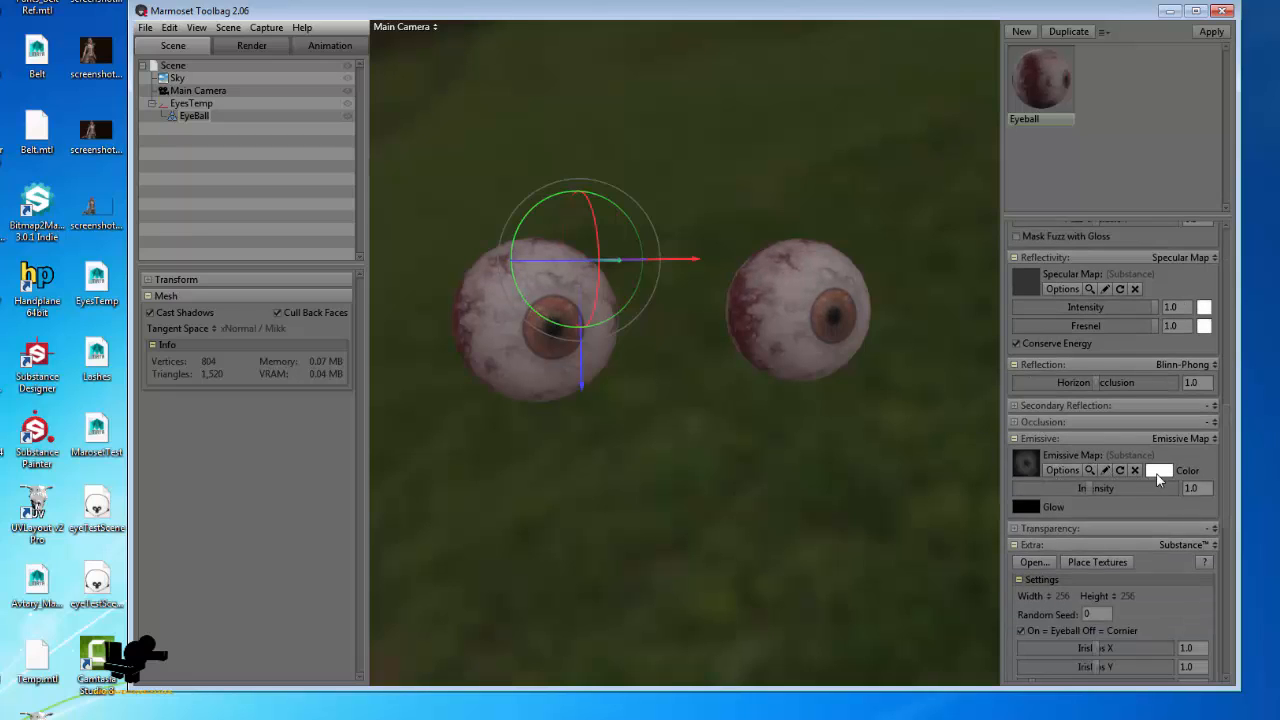
pyautogui.click(1157, 474)
pyautogui.moveTo(555, 534); pyautogui.dragTo(610, 563)
pyautogui.click(734, 483)
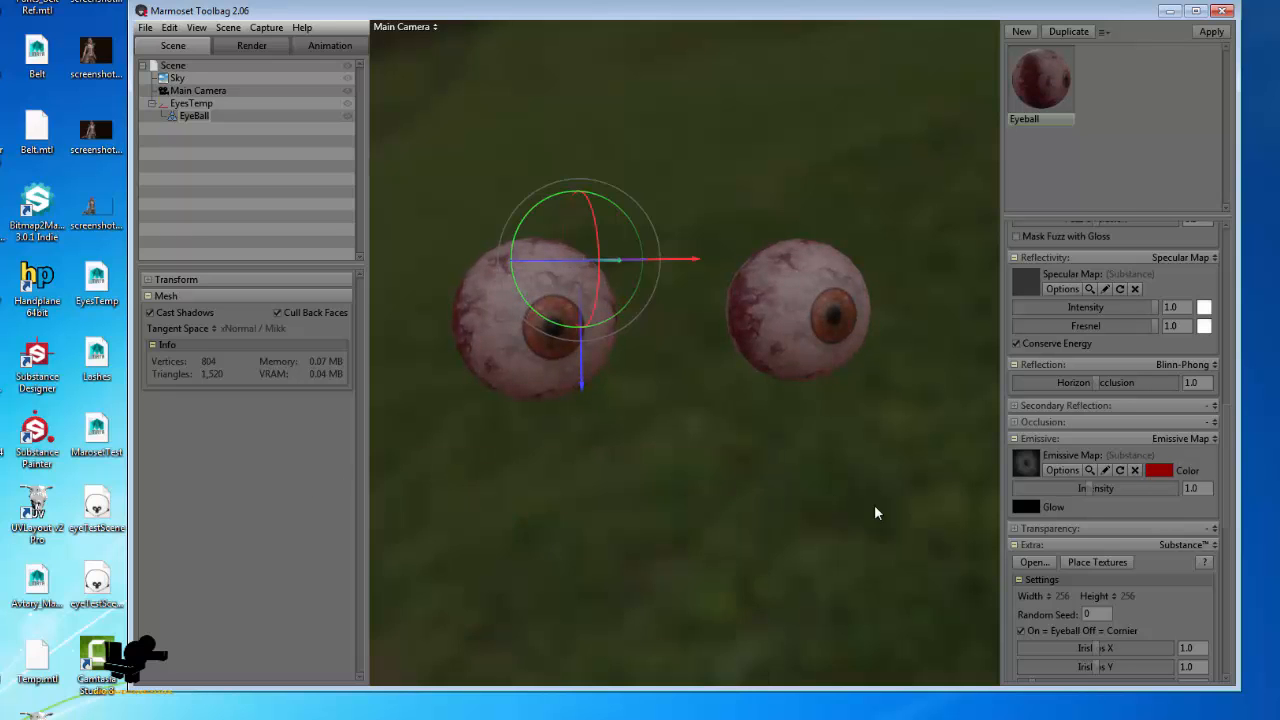
pyautogui.moveTo(874, 504); pyautogui.dragTo(840, 480, button='right')
# - Look through the substance's iris, cornea, sclera and spot settings, then return to the material's surface settings
pyautogui.scroll(-5, 1083, 518)
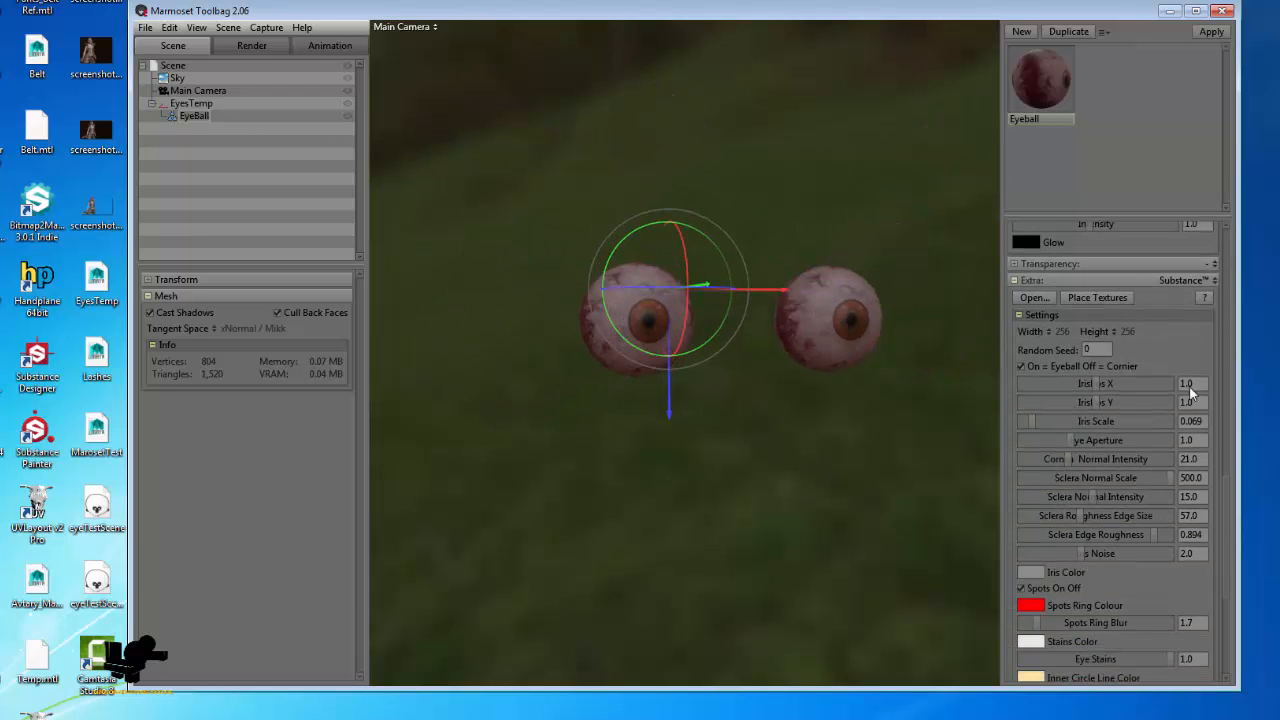
pyautogui.scroll(-5, 1114, 370)
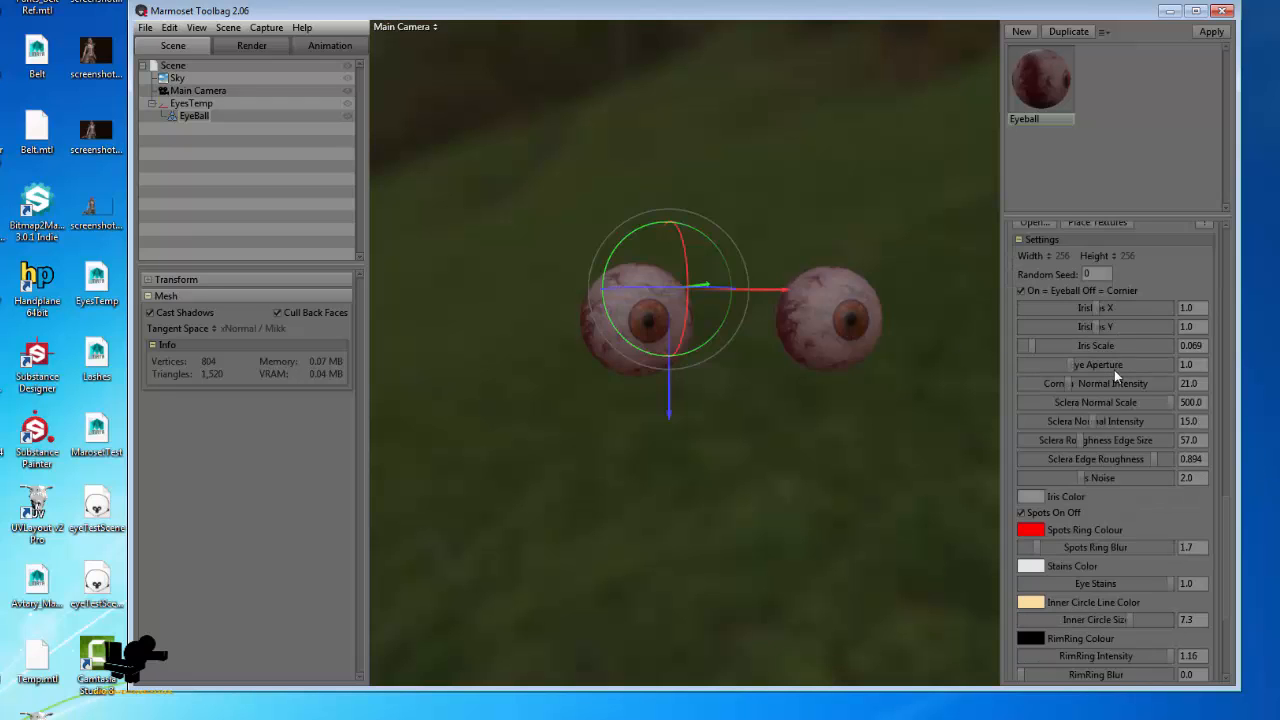
pyautogui.scroll(4, 1110, 385)
pyautogui.scroll(1, 1110, 396)
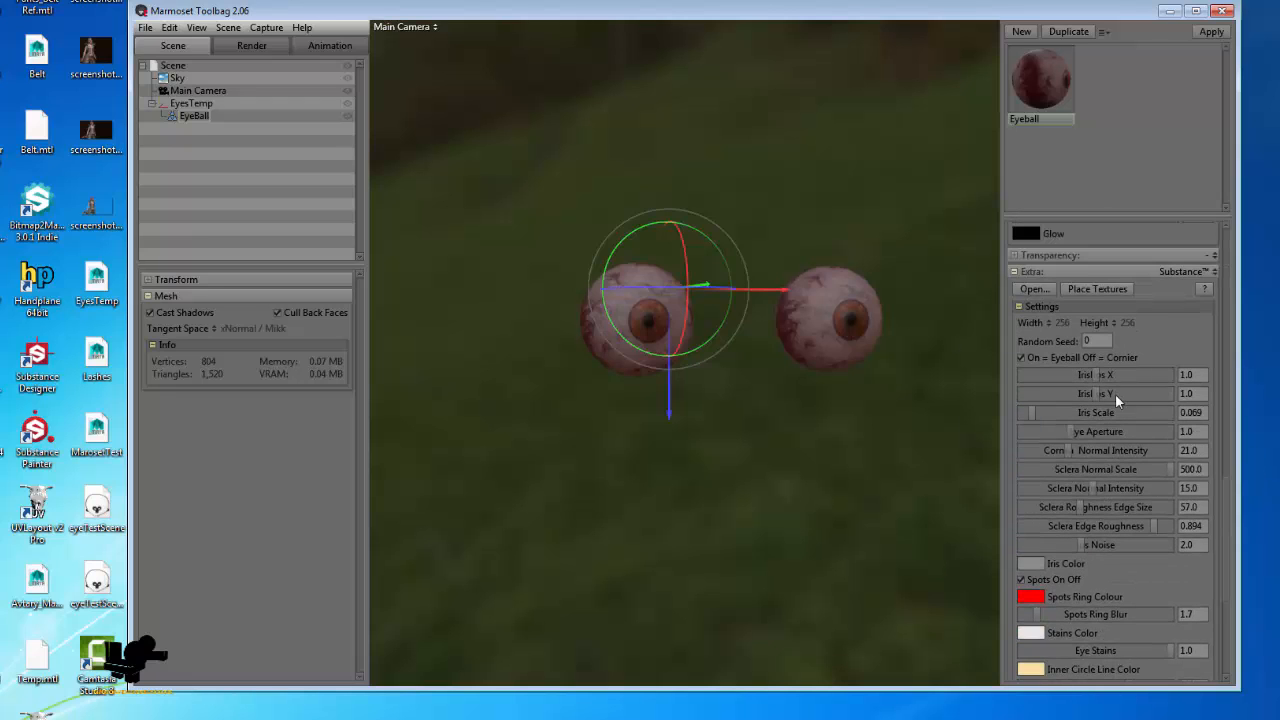
pyautogui.moveTo(1094, 376); pyautogui.dragTo(1121, 393)
pyautogui.scroll(15, 1093, 415)
pyautogui.scroll(8, 1058, 387)
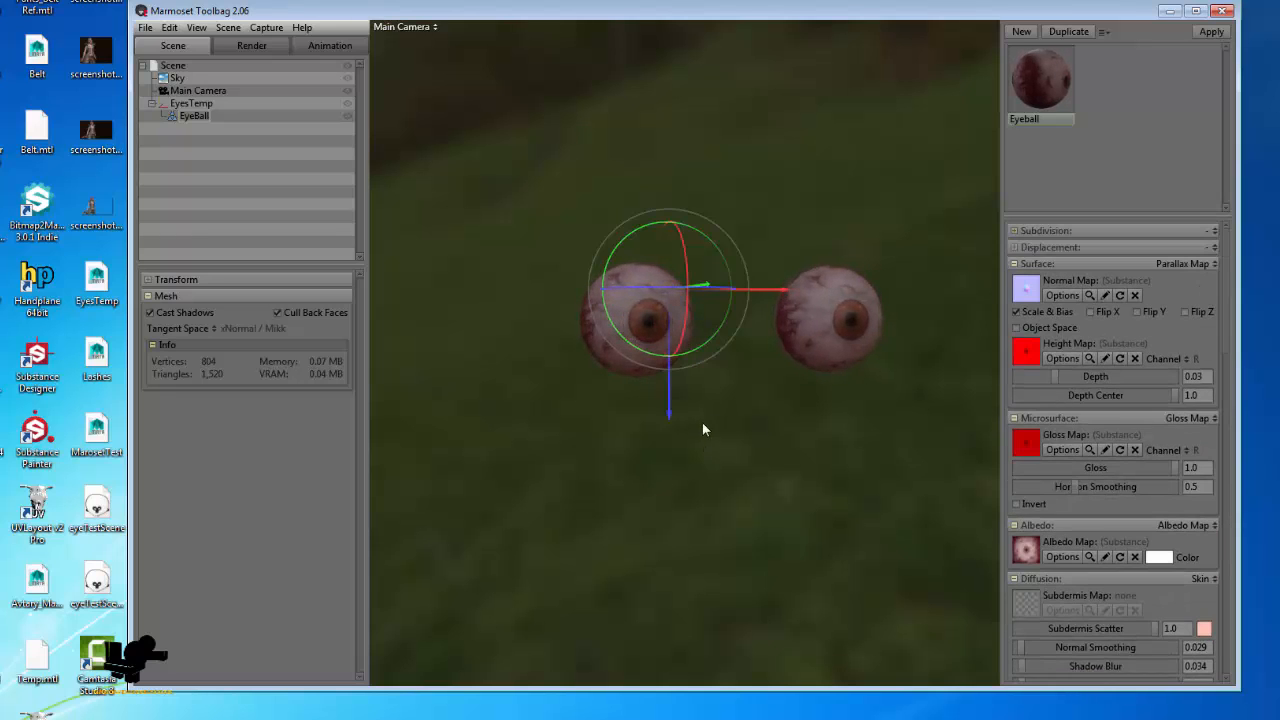
# - Examine the iris depth on the eyeballs up close from the side
pyautogui.keyDown('alt'); pyautogui.moveTo(702, 422); pyautogui.dragTo(732, 348); pyautogui.keyUp('alt')
pyautogui.keyDown('alt'); pyautogui.moveTo(732, 348); pyautogui.dragTo(841, 518, button='right'); pyautogui.keyUp('alt')
pyautogui.keyDown('alt'); pyautogui.moveTo(841, 518); pyautogui.dragTo(765, 495); pyautogui.keyUp('alt')
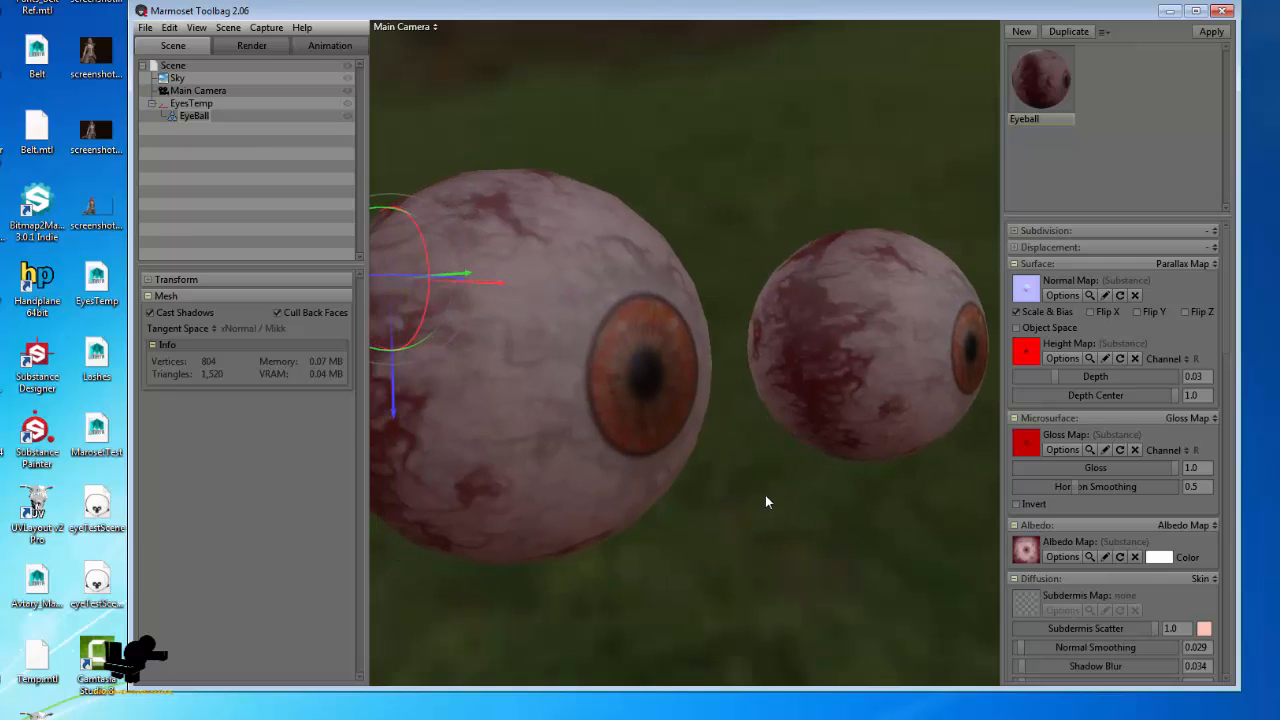
pyautogui.scroll(-4, 763, 492)
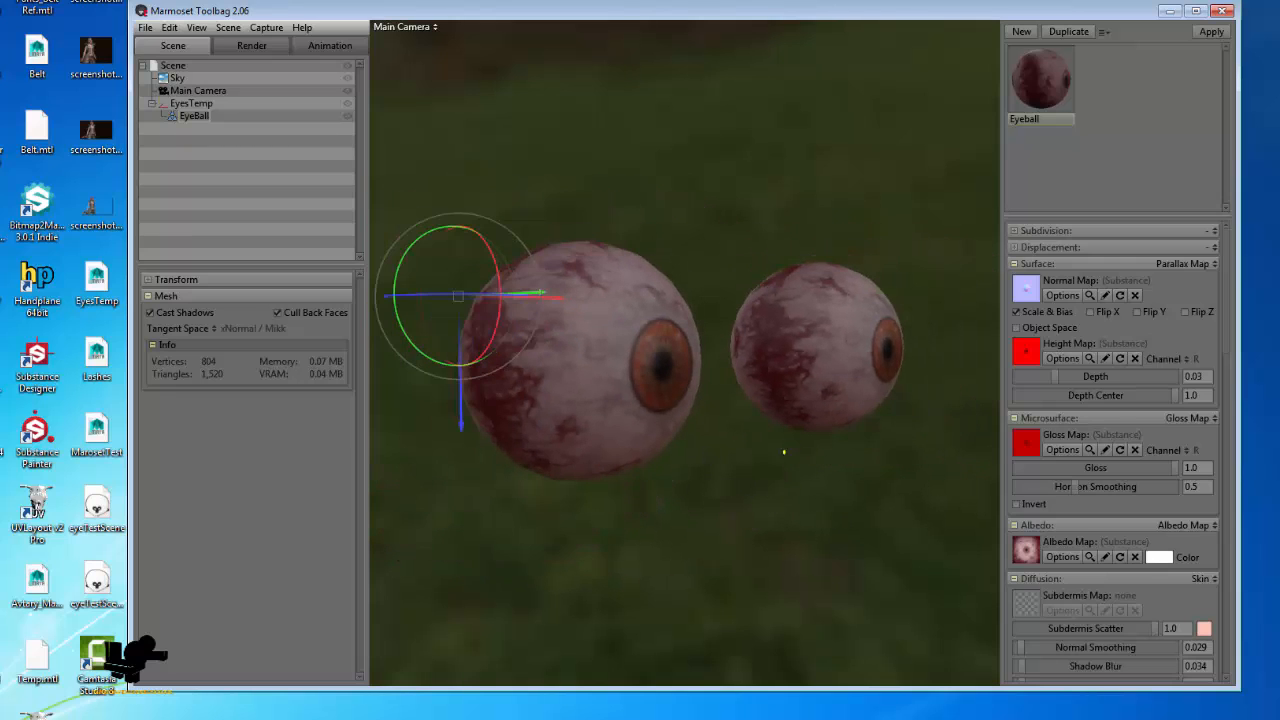
pyautogui.moveTo(784, 452)
pyautogui.mouseDown()
pyautogui.moveTo(760, 551)
pyautogui.moveTo(773, 558)
pyautogui.mouseUp()
pyautogui.press('Escape')
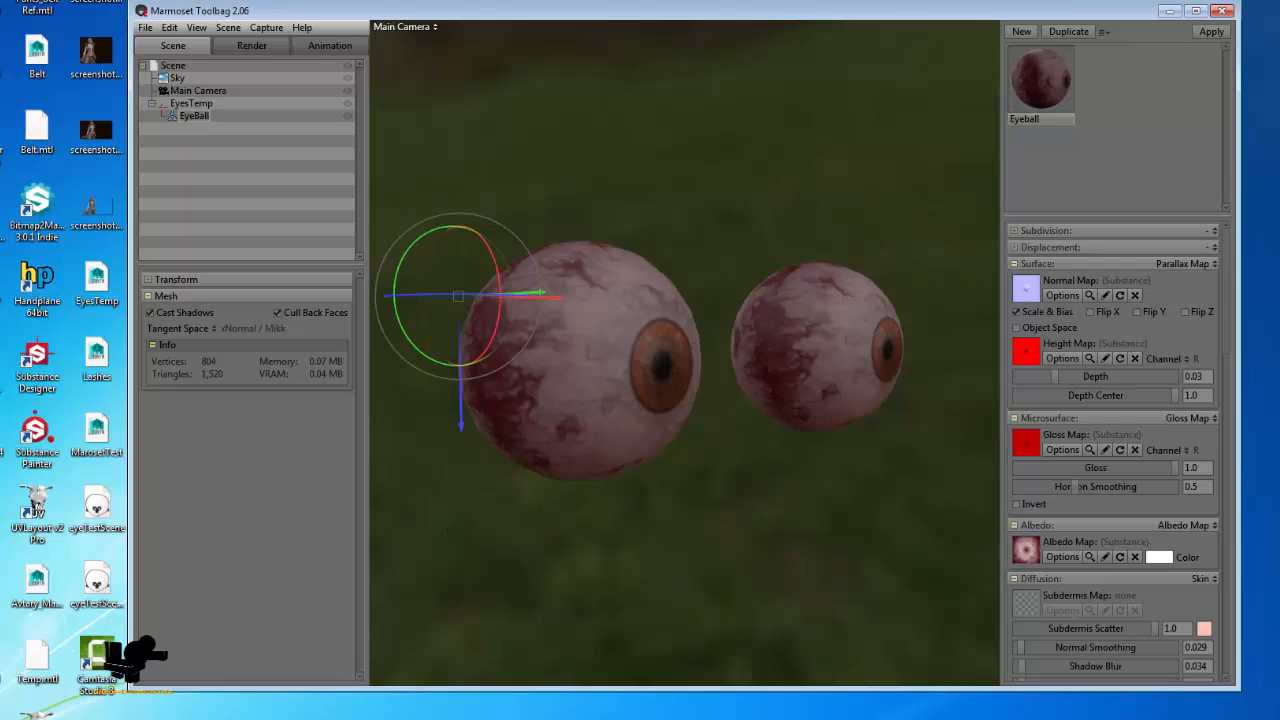
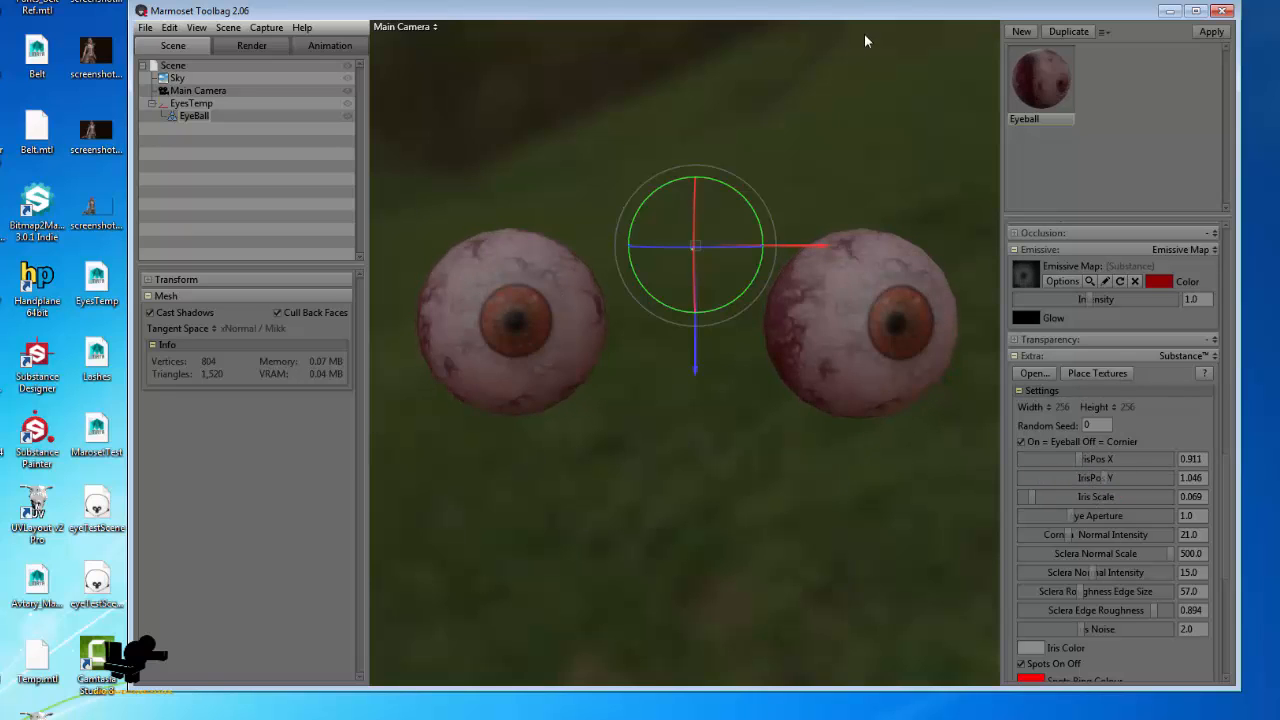
# - Set the substance's iris X and Y positions to 0.987, the iris scale to 0.468 and the eye aperture to 1.421
pyautogui.moveTo(1122, 474); pyautogui.dragTo(1086, 516)
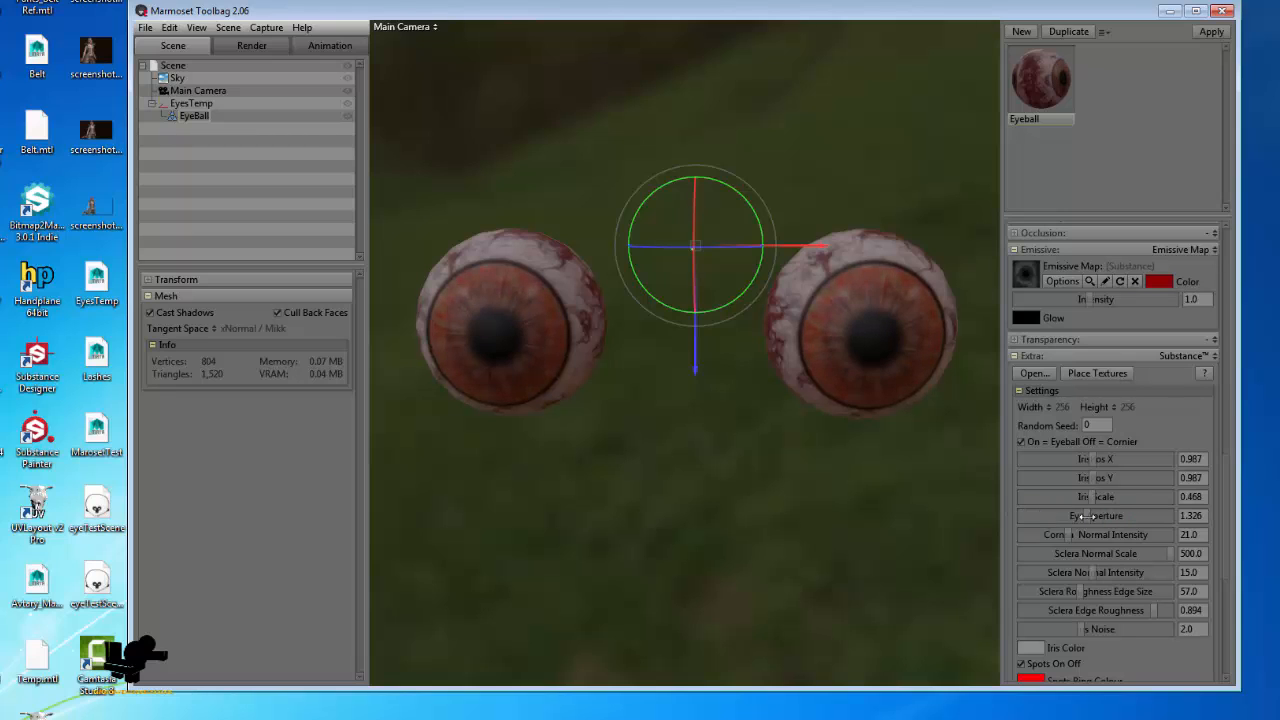
pyautogui.scroll(-3, 1072, 517)
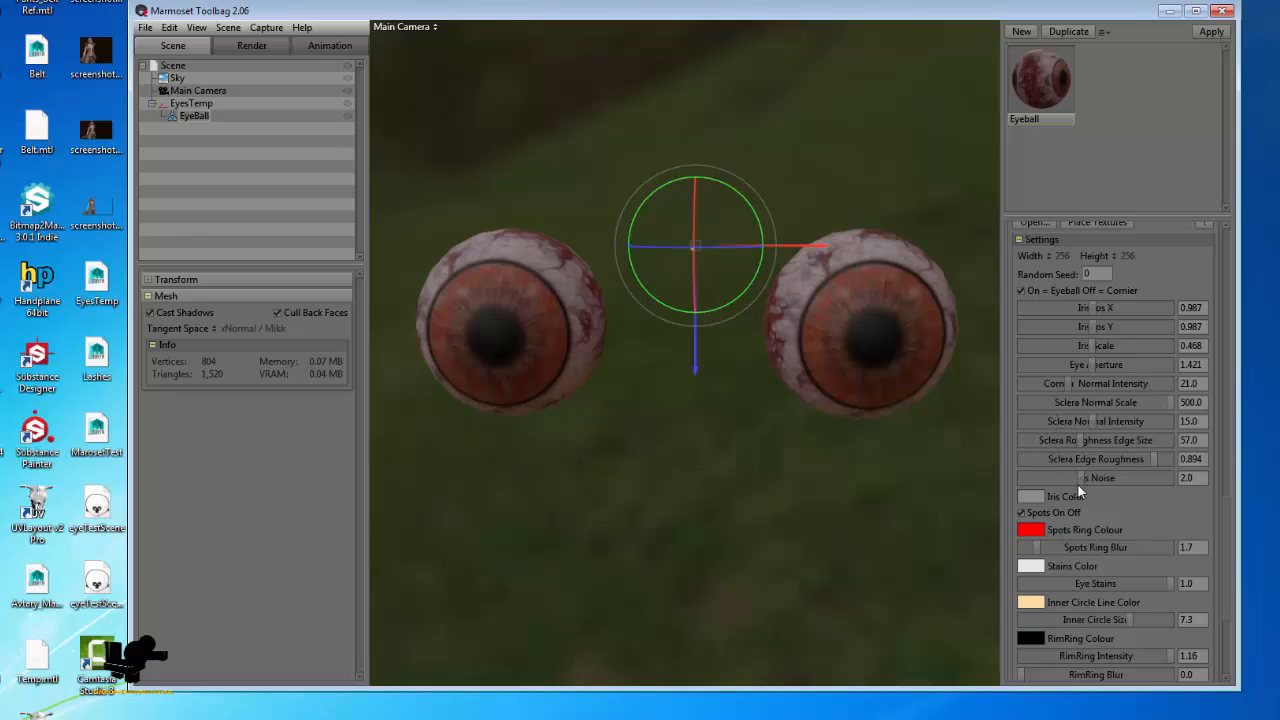
# - Try different iris noise amounts, ending at 3.157, and check the irises up close
pyautogui.moveTo(1079, 481); pyautogui.dragTo(981, 478)
pyautogui.moveTo(1066, 476); pyautogui.dragTo(1041, 477)
pyautogui.moveTo(1137, 477); pyautogui.dragTo(1142, 479)
pyautogui.moveTo(1227, 500)
pyautogui.mouseDown()
pyautogui.moveTo(1010, 502)
pyautogui.moveTo(1181, 502)
pyautogui.moveTo(1046, 500)
pyautogui.mouseUp()
pyautogui.keyDown('alt'); pyautogui.moveTo(895, 507); pyautogui.dragTo(820, 455); pyautogui.keyUp('alt')
pyautogui.scroll(3, 717, 446)
pyautogui.moveTo(1068, 477); pyautogui.dragTo(1115, 477)
pyautogui.keyDown('alt'); pyautogui.moveTo(666, 471); pyautogui.dragTo(718, 487); pyautogui.keyUp('alt')
pyautogui.keyDown('alt'); pyautogui.moveTo(718, 480); pyautogui.dragTo(684, 522, button='middle'); pyautogui.keyUp('alt')
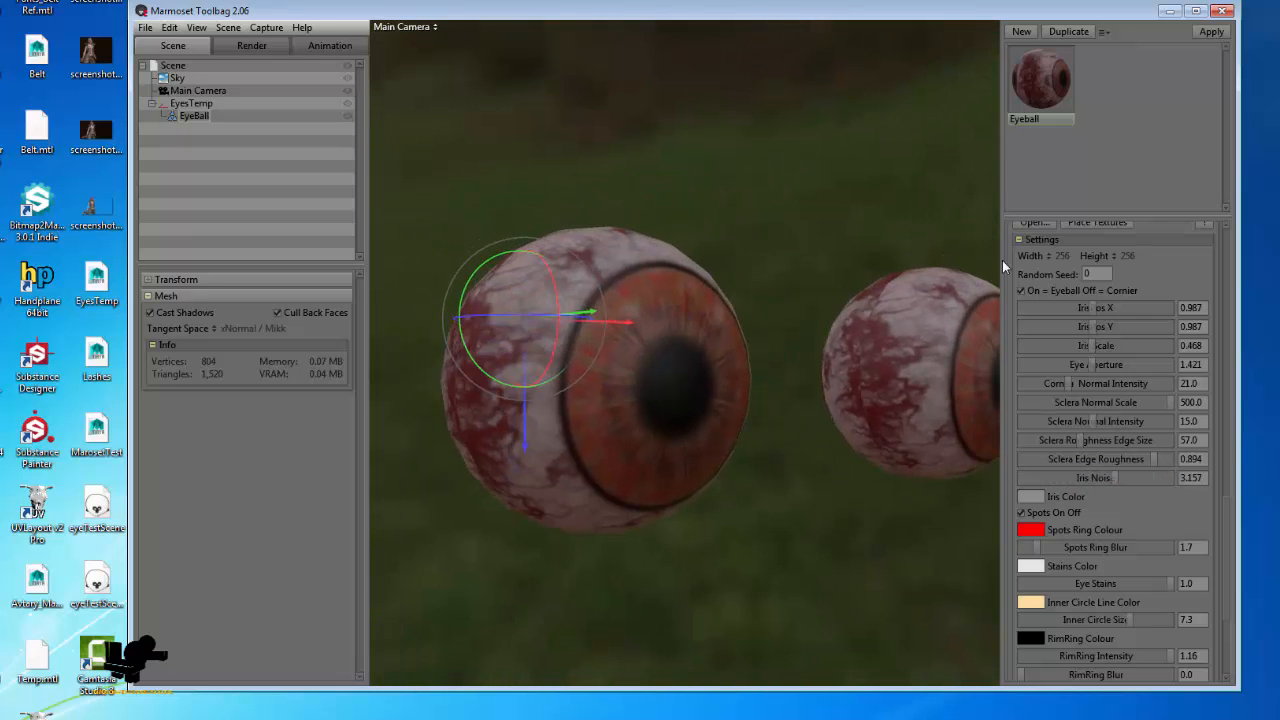
# - Set the substance's texture width and height to 1024
pyautogui.click(1048, 255)
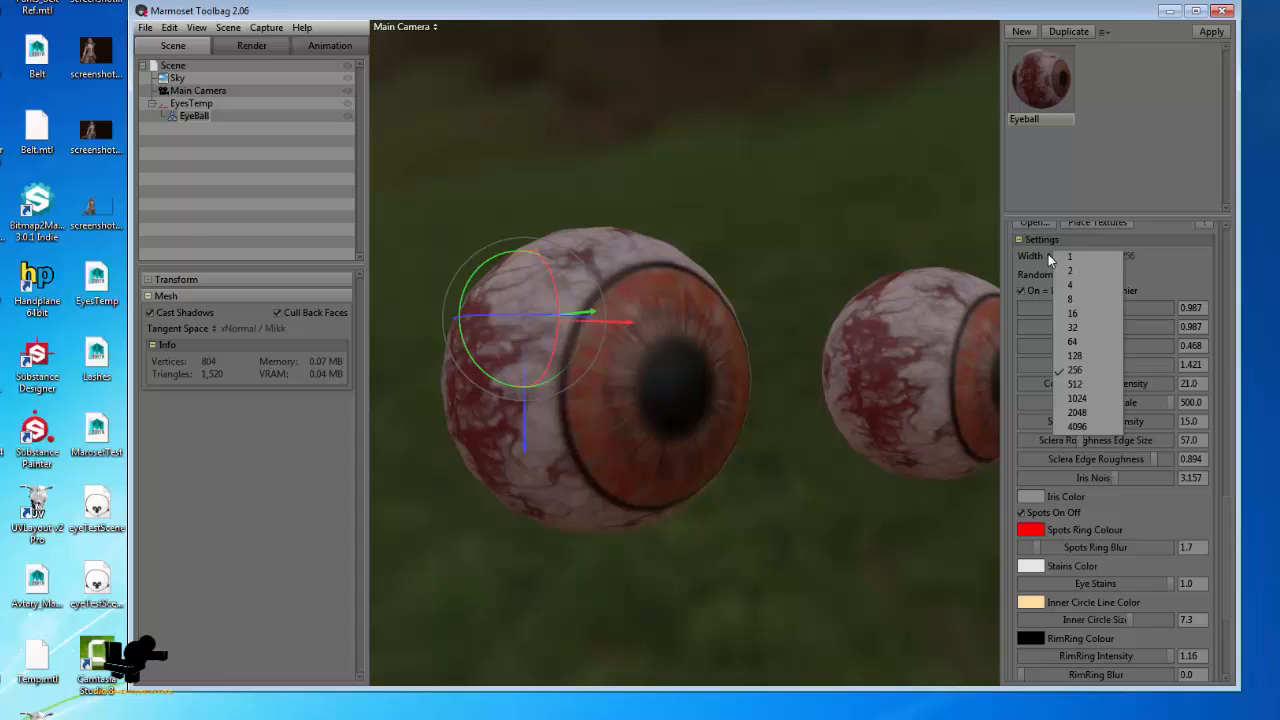
pyautogui.click(1096, 398)
pyautogui.click(1119, 256)
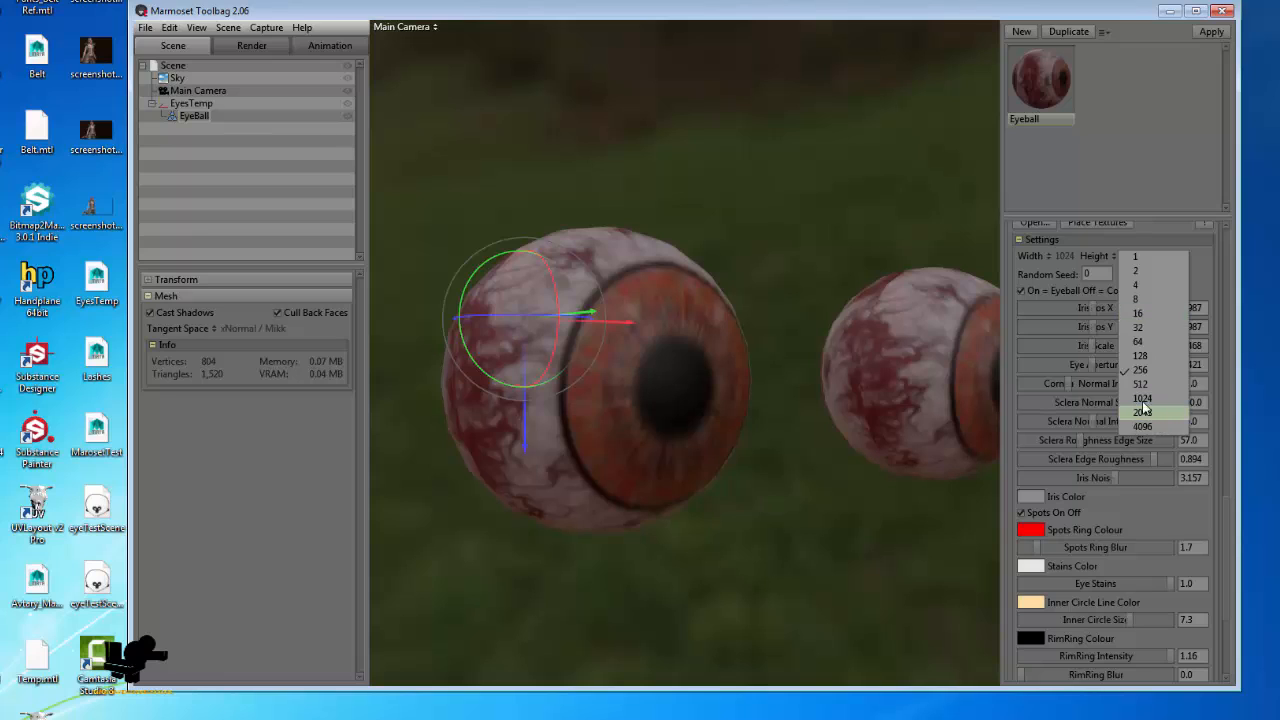
pyautogui.click(1146, 404)
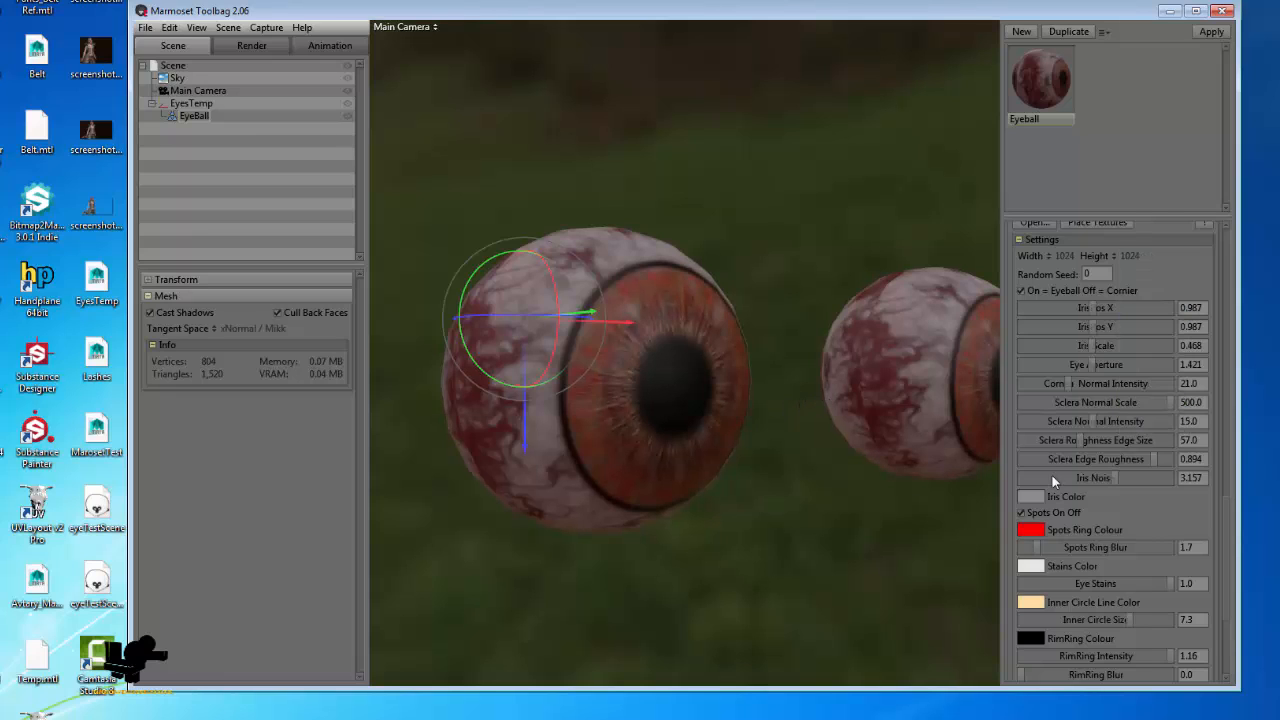
# - Test low and high iris noise amounts and set the iris noise to 1.473
pyautogui.moveTo(1094, 477); pyautogui.dragTo(988, 476)
pyautogui.moveTo(1113, 477); pyautogui.dragTo(1267, 476)
pyautogui.moveTo(1063, 478); pyautogui.dragTo(873, 478)
pyautogui.moveTo(1088, 477); pyautogui.dragTo(1244, 467)
pyautogui.moveTo(1060, 470)
pyautogui.mouseDown()
pyautogui.moveTo(1086, 479)
pyautogui.moveTo(1064, 480)
pyautogui.mouseUp()
# - Set the substance's texture width and height to 512
pyautogui.scroll(3, 1045, 388)
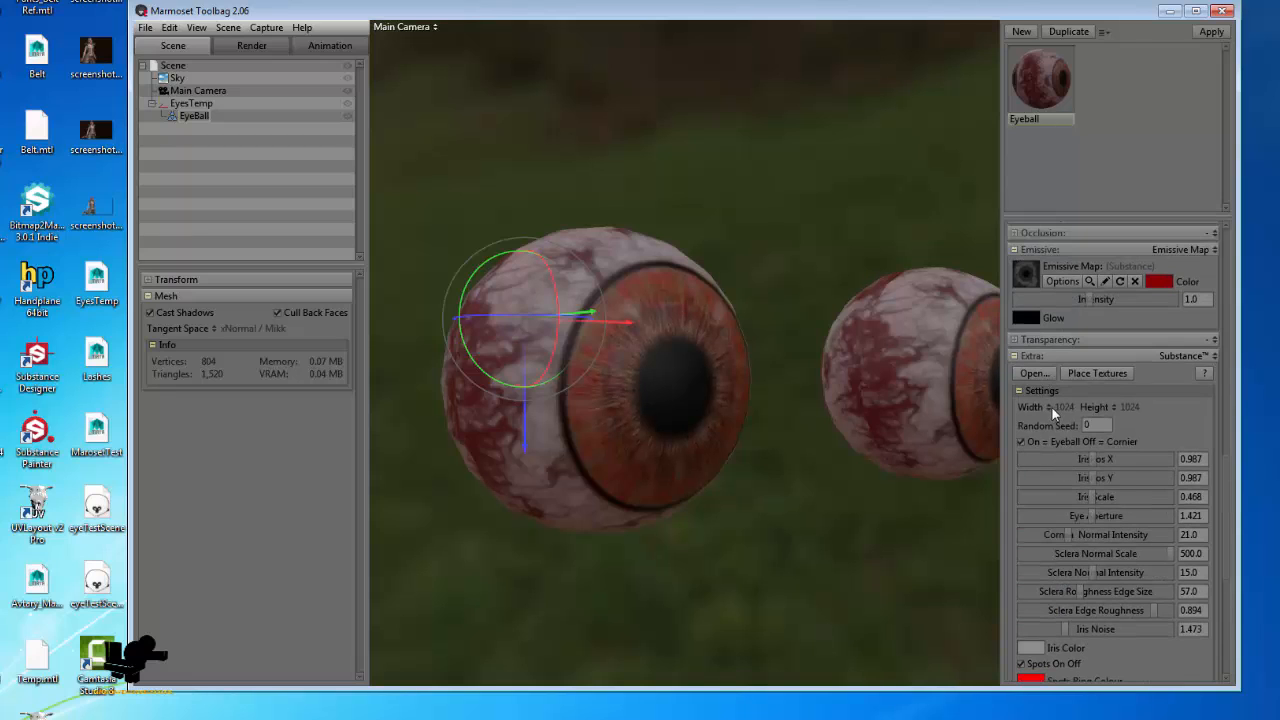
pyautogui.click(1051, 406)
pyautogui.click(1112, 408)
# - Set the iris scale to 0.192 and check the eyeballs from the front and side
pyautogui.moveTo(797, 439); pyautogui.dragTo(736, 441)
pyautogui.moveTo(736, 441); pyautogui.dragTo(780, 326, button='middle')
pyautogui.scroll(-4, 780, 326)
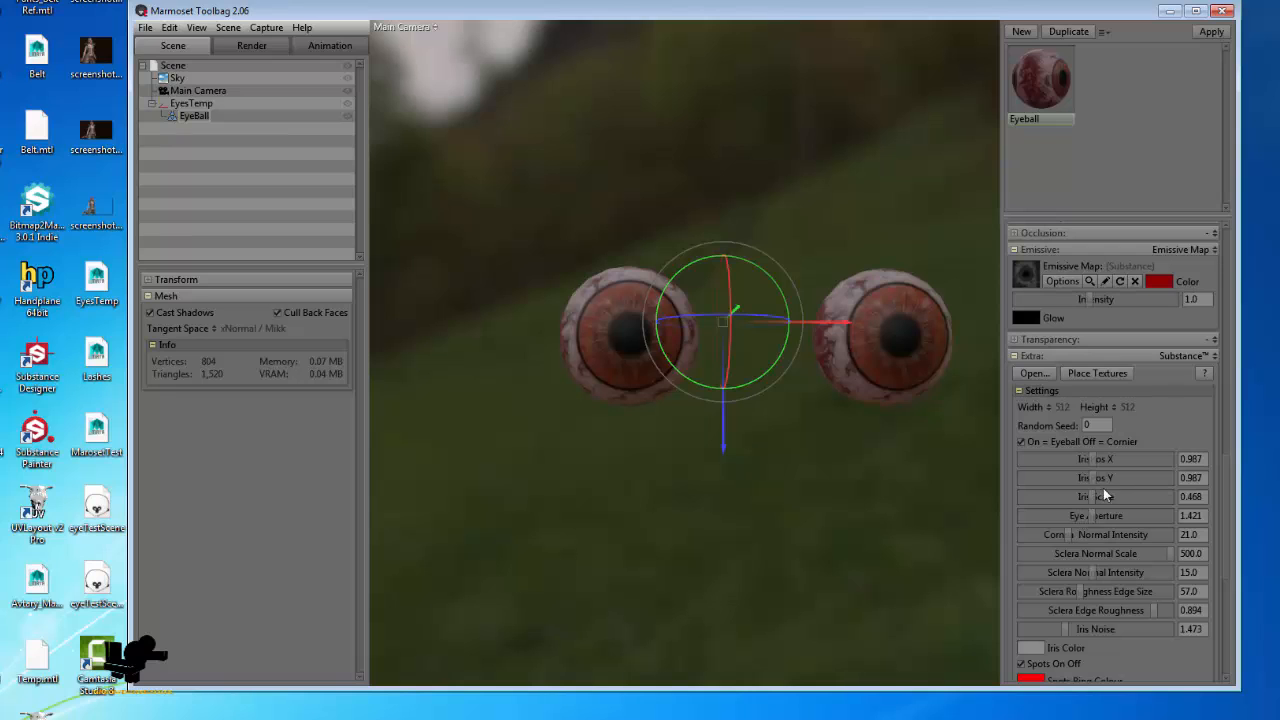
pyautogui.moveTo(1090, 497); pyautogui.dragTo(1050, 497)
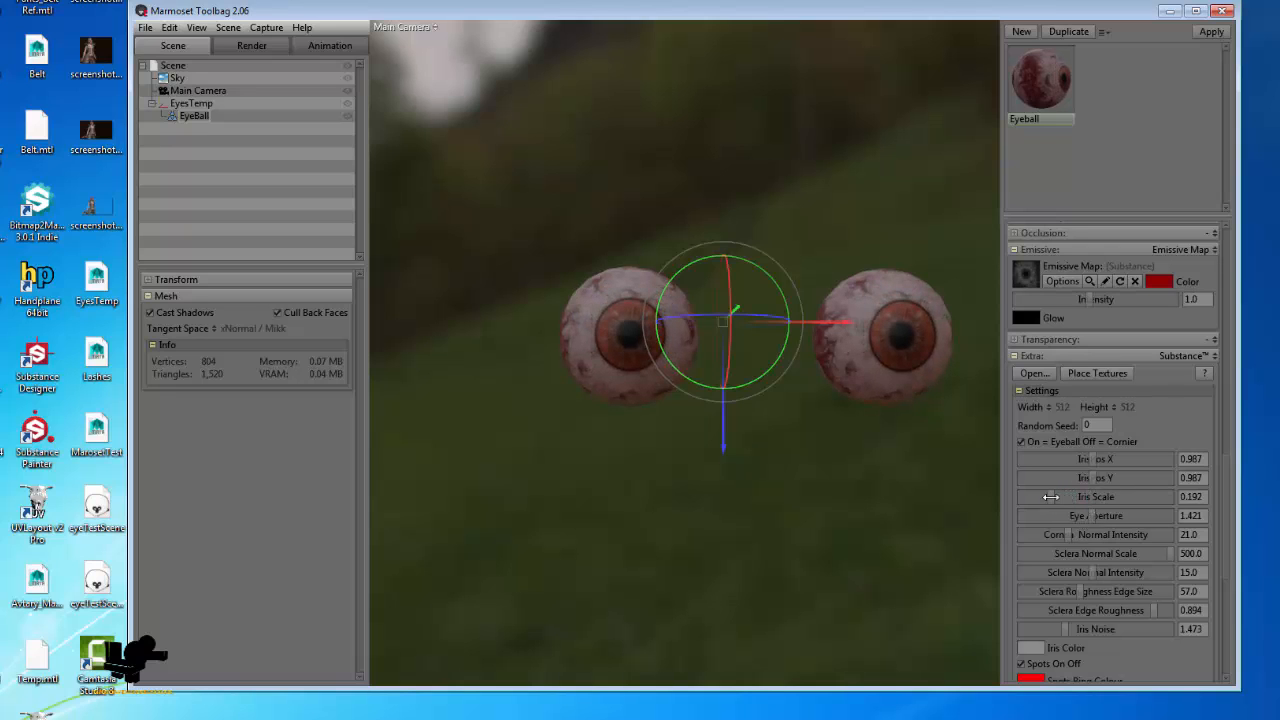
pyautogui.moveTo(755, 409); pyautogui.dragTo(640, 352)
pyautogui.moveTo(640, 352); pyautogui.dragTo(626, 374, button='middle')
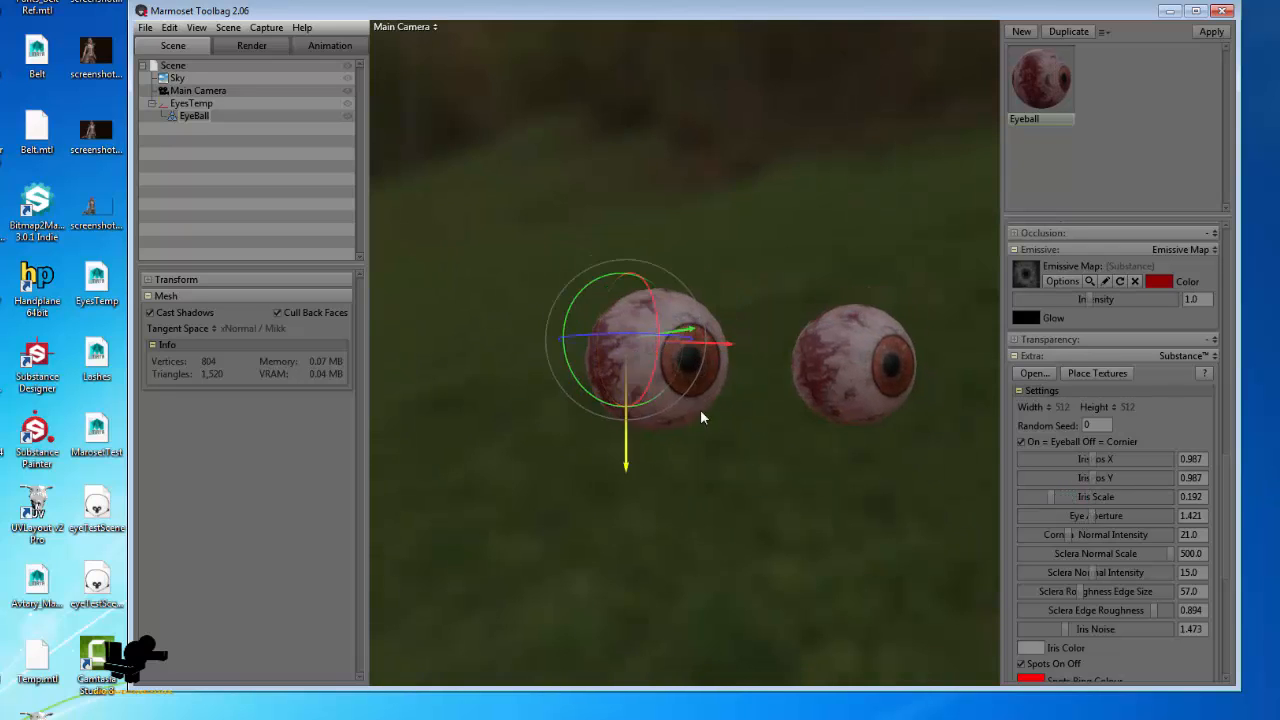
pyautogui.moveTo(700, 409); pyautogui.dragTo(754, 427, button='right')
pyautogui.moveTo(755, 434); pyautogui.dragTo(700, 430)
pyautogui.scroll(-5, 1140, 540)
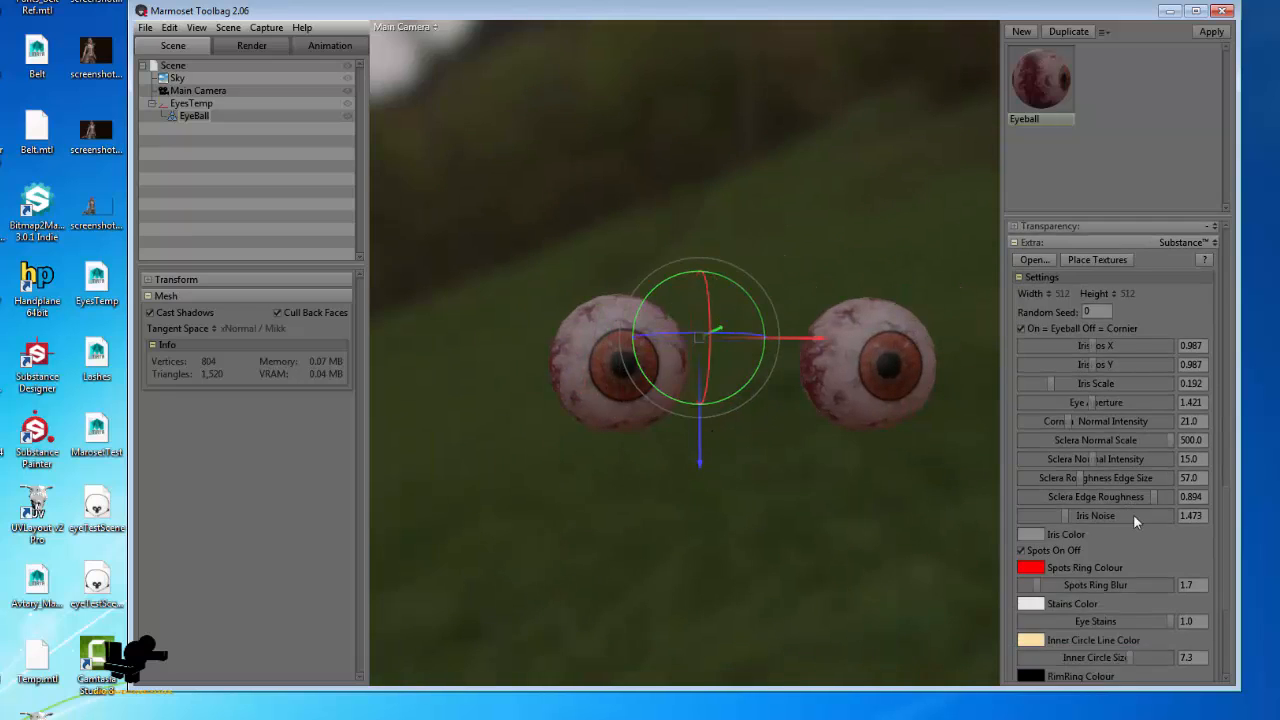
pyautogui.click(1029, 420)
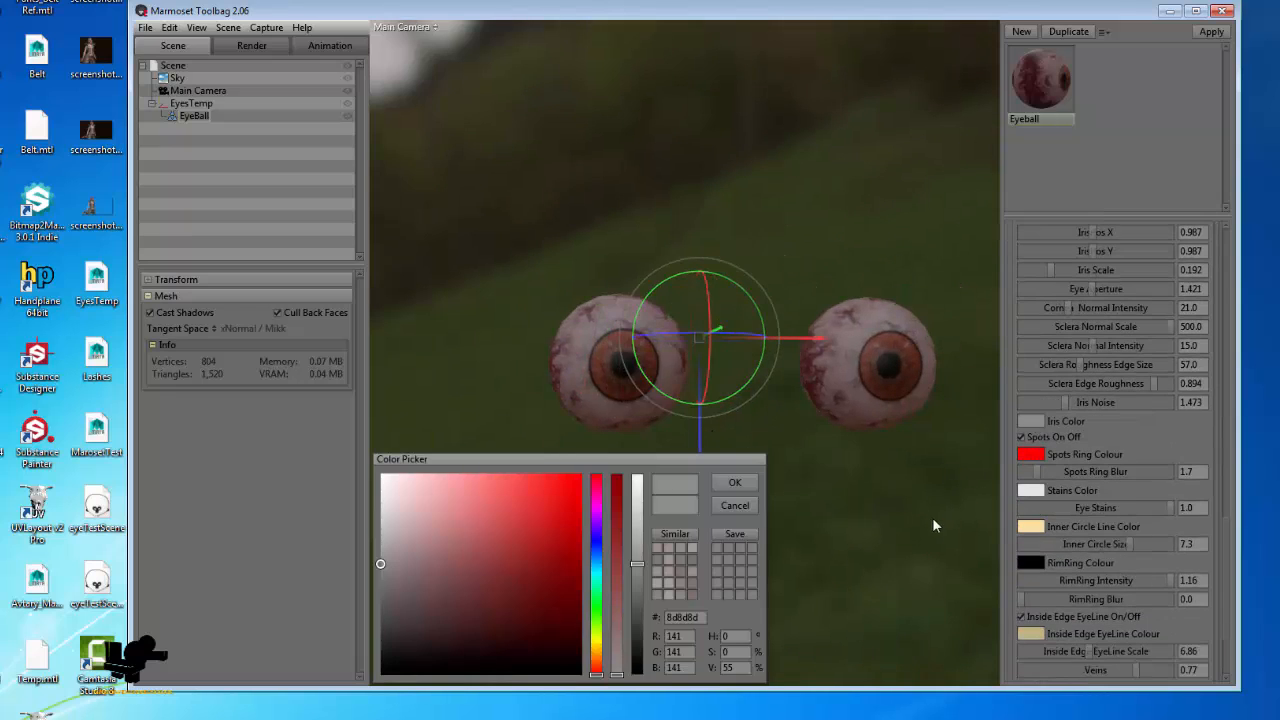
pyautogui.moveTo(440, 566); pyautogui.dragTo(381, 543)
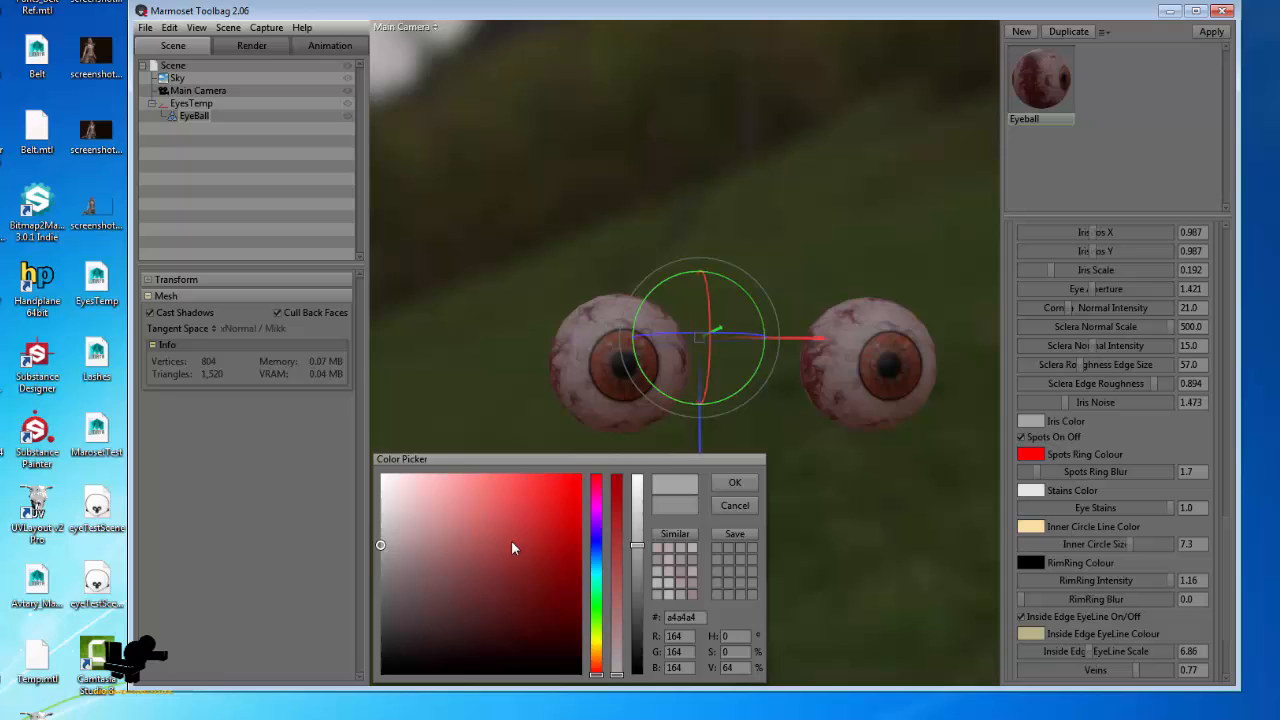
pyautogui.click(720, 507)
# - Set the substance's spots ring colour and inner circle line color to white
pyautogui.click(1030, 454)
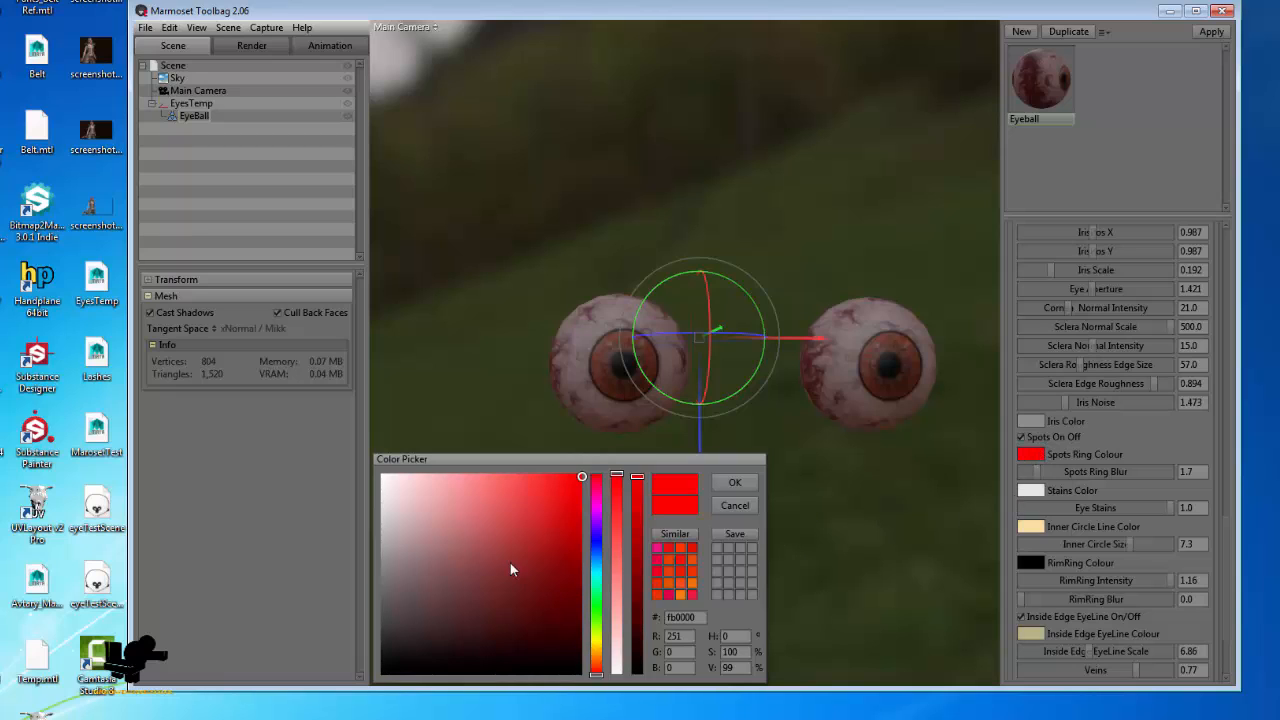
pyautogui.click(381, 473)
pyautogui.click(745, 482)
pyautogui.click(1030, 526)
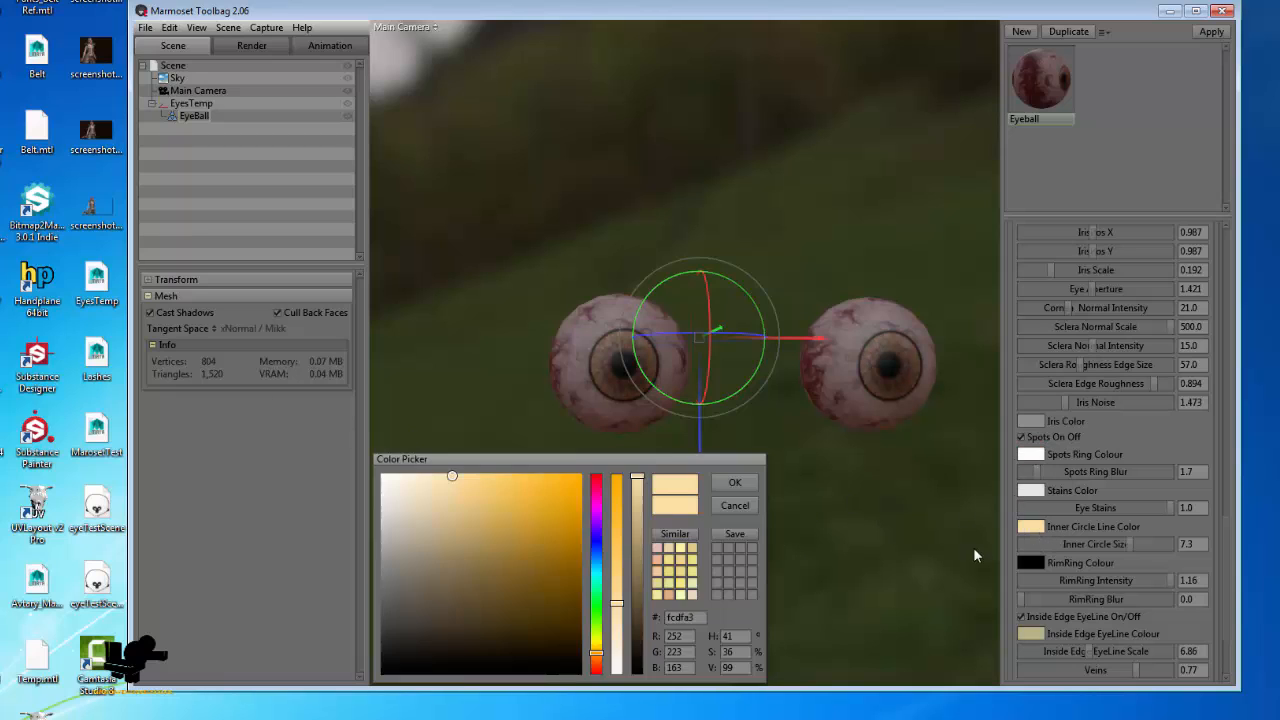
pyautogui.click(409, 509)
pyautogui.click(381, 473)
pyautogui.click(734, 484)
# - Set the RimRing colour and the inside edge eyeline colour to white
pyautogui.click(1030, 562)
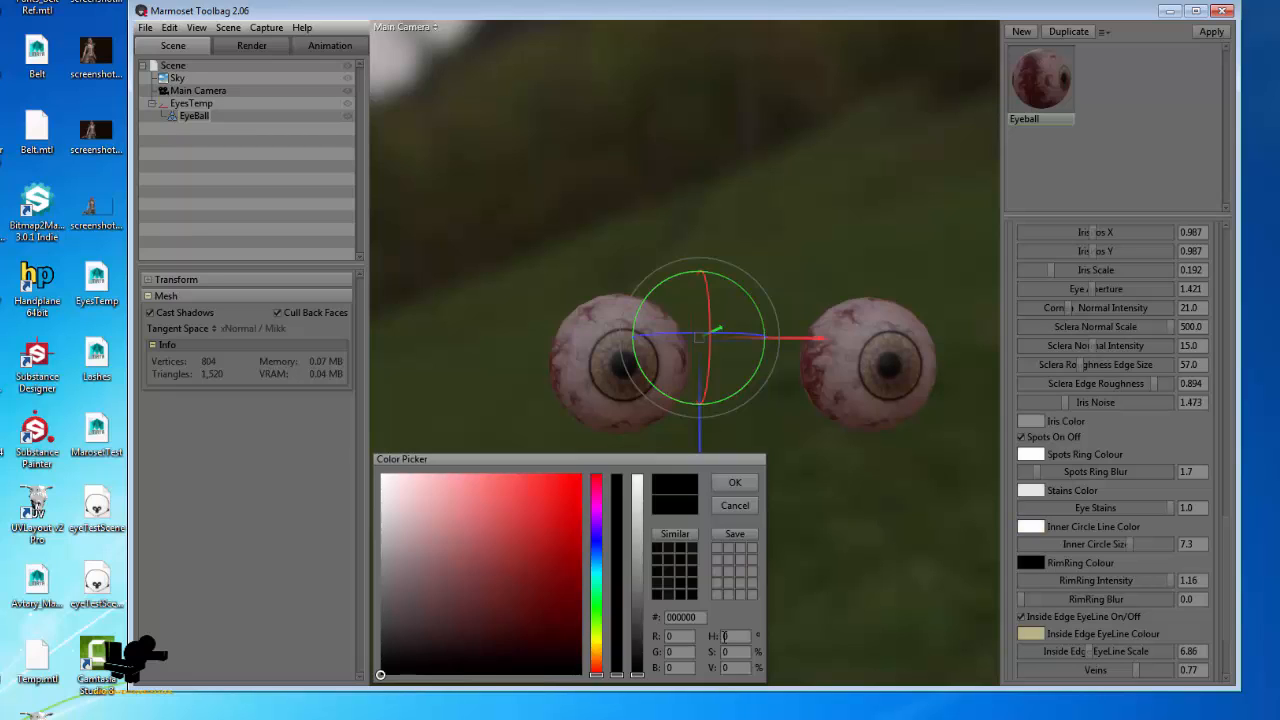
pyautogui.click(381, 473)
pyautogui.click(745, 484)
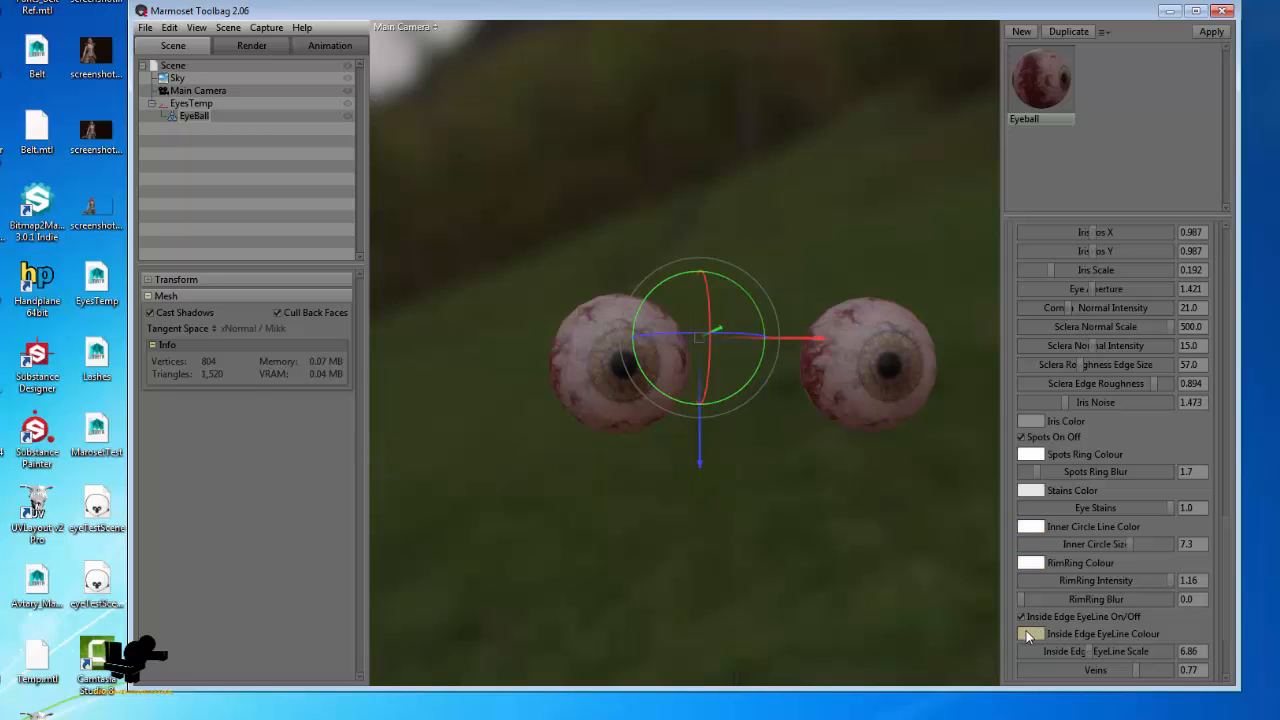
pyautogui.click(1026, 630)
pyautogui.click(381, 473)
pyautogui.click(736, 483)
# - Turn off the iris spots and the inside edge eyeline
pyautogui.scroll(-2, 1040, 545)
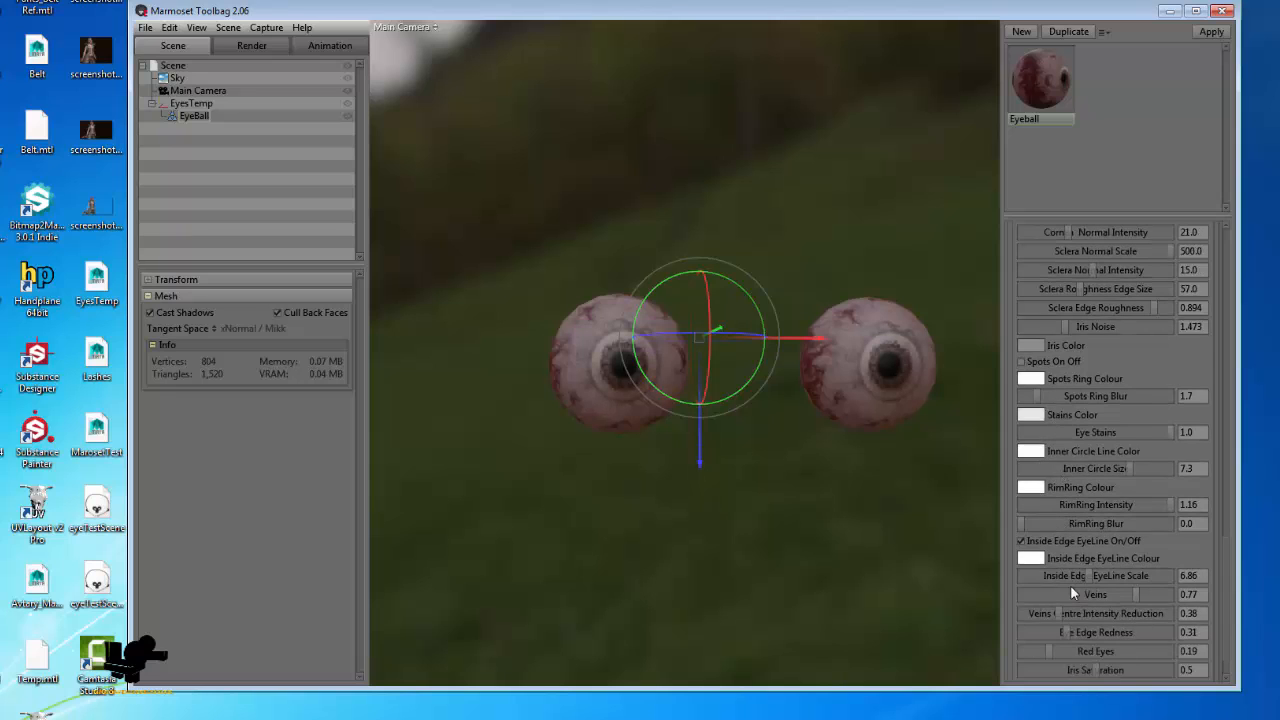
pyautogui.scroll(-1, 1070, 585)
pyautogui.click(1073, 496)
# - Set the iris color to a saturated blue and lighten it to 79a4ff while viewing one eye up close
pyautogui.keyDown('alt'); pyautogui.moveTo(655, 403); pyautogui.dragTo(735, 376); pyautogui.keyUp('alt')
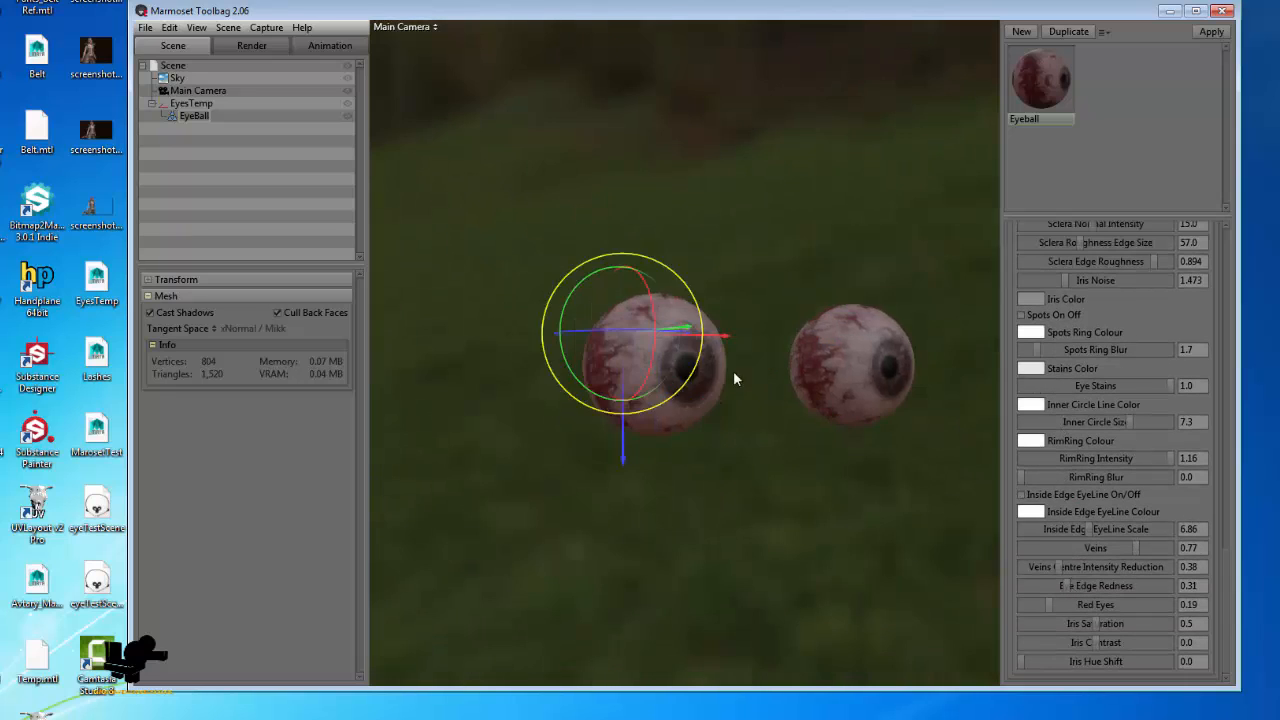
pyautogui.keyDown('alt'); pyautogui.moveTo(735, 376); pyautogui.dragTo(809, 437, button='right'); pyautogui.keyUp('alt')
pyautogui.keyDown('alt'); pyautogui.moveTo(809, 437); pyautogui.dragTo(775, 386, button='middle'); pyautogui.keyUp('alt')
pyautogui.keyDown('alt'); pyautogui.moveTo(774, 383); pyautogui.dragTo(813, 430, button='right'); pyautogui.keyUp('alt')
pyautogui.keyDown('alt'); pyautogui.moveTo(813, 430); pyautogui.dragTo(811, 395, button='middle'); pyautogui.keyUp('alt')
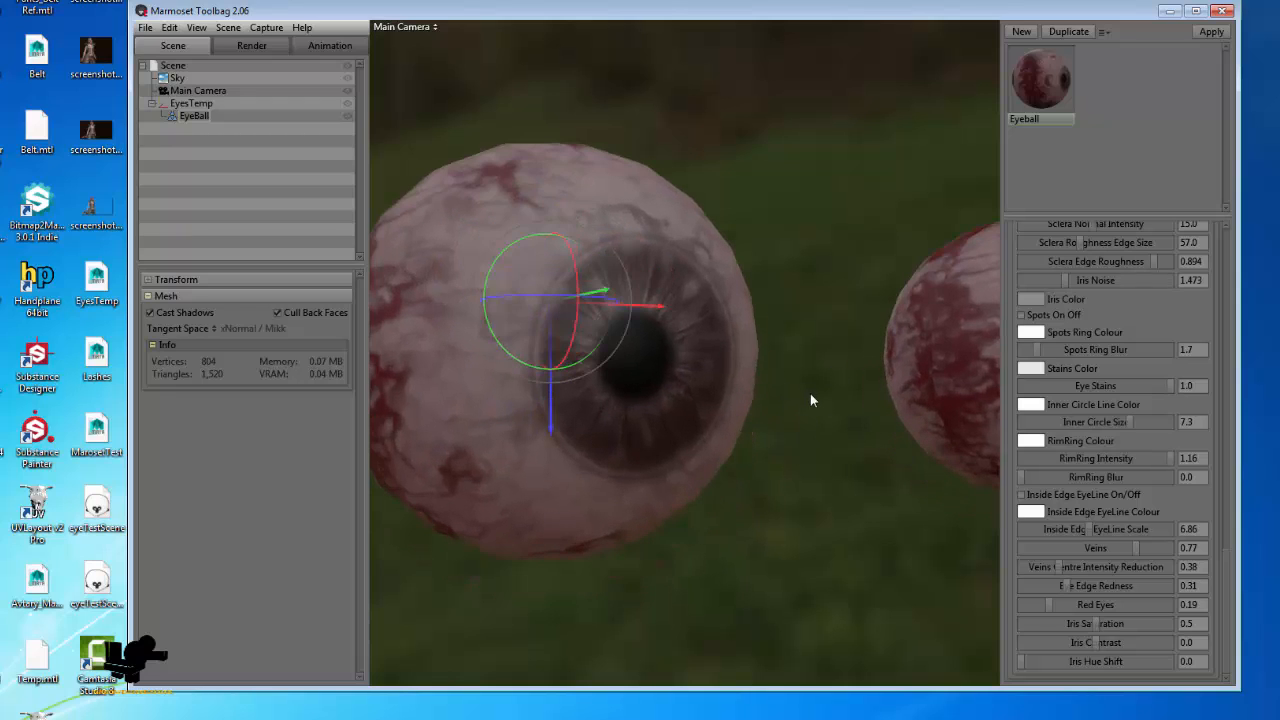
pyautogui.click(1037, 300)
pyautogui.moveTo(543, 549)
pyautogui.mouseDown()
pyautogui.moveTo(561, 532)
pyautogui.moveTo(581, 596)
pyautogui.moveTo(588, 489)
pyautogui.mouseUp()
pyautogui.click(596, 552)
pyautogui.click(734, 482)
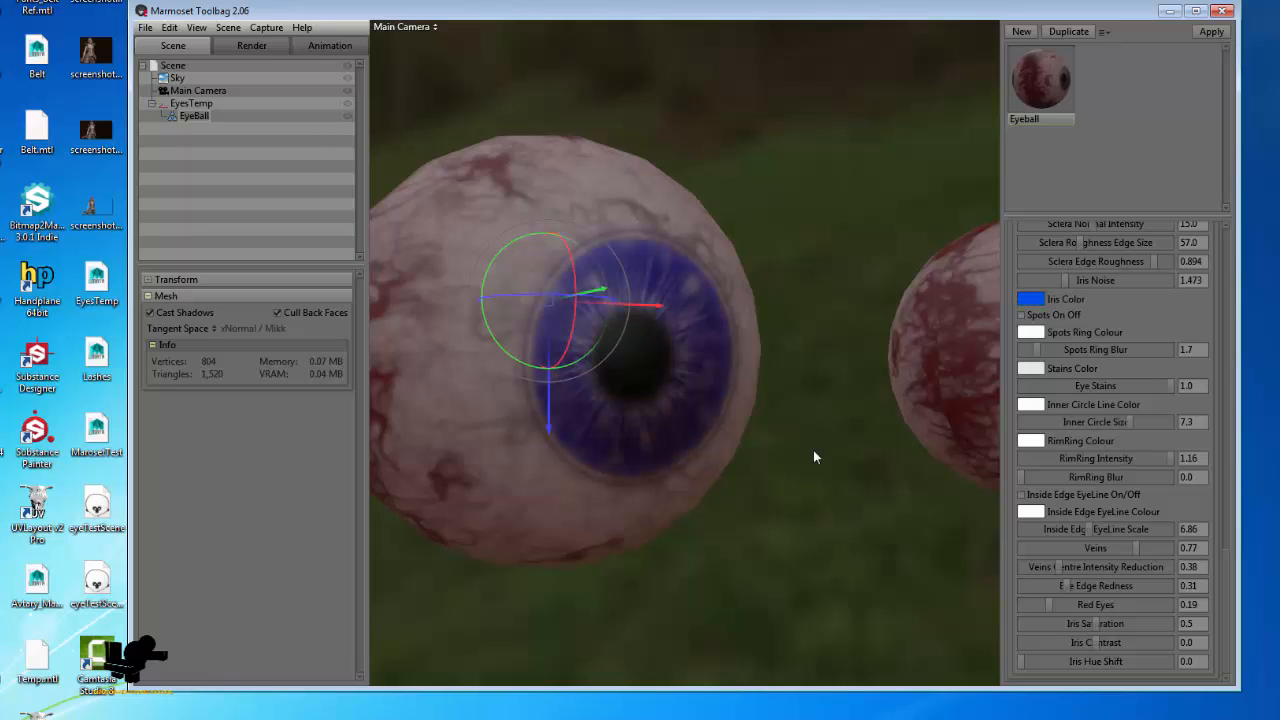
pyautogui.click(1037, 299)
pyautogui.click(487, 460)
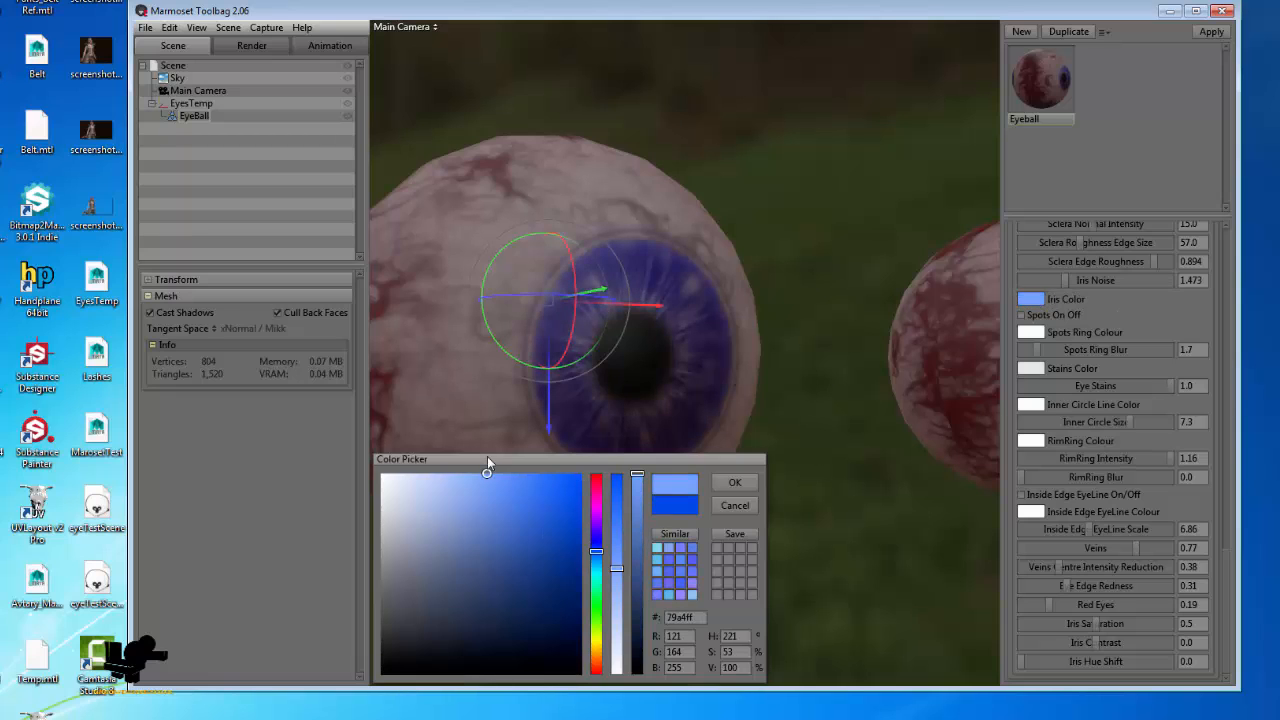
pyautogui.click(734, 482)
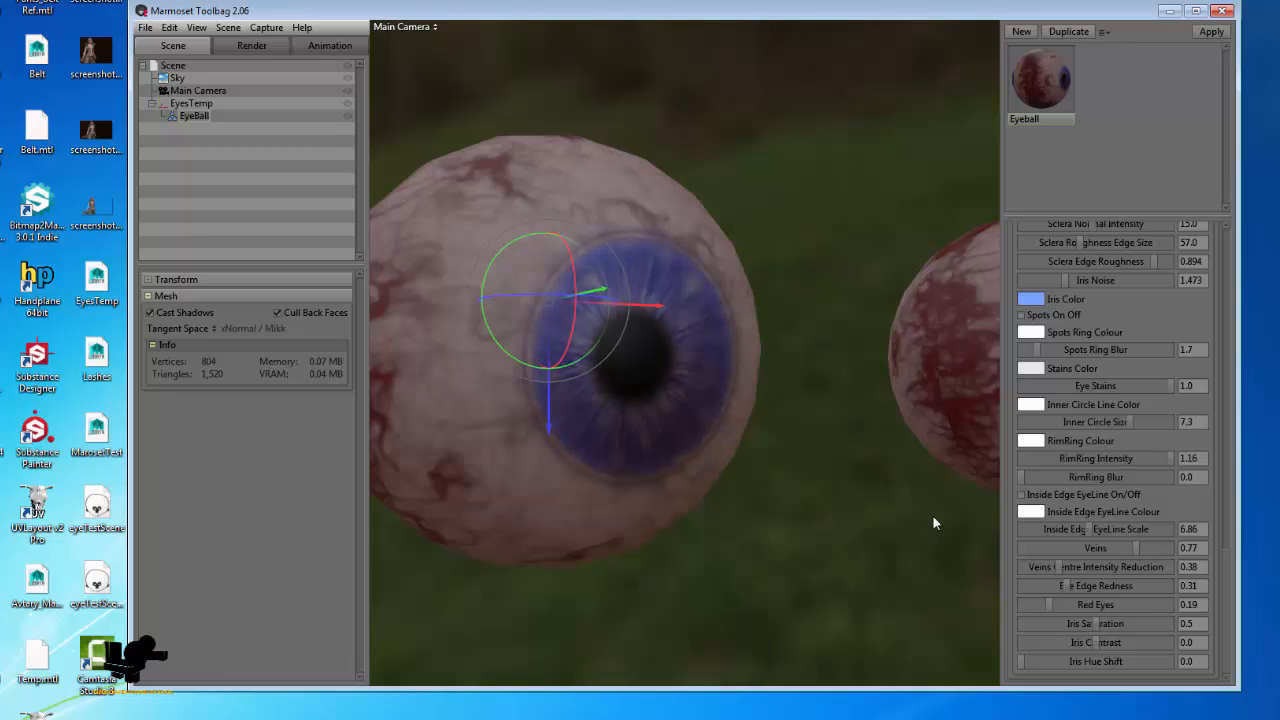
# - Change the iris color to dark brown, 4d2b00
pyautogui.click(1033, 302)
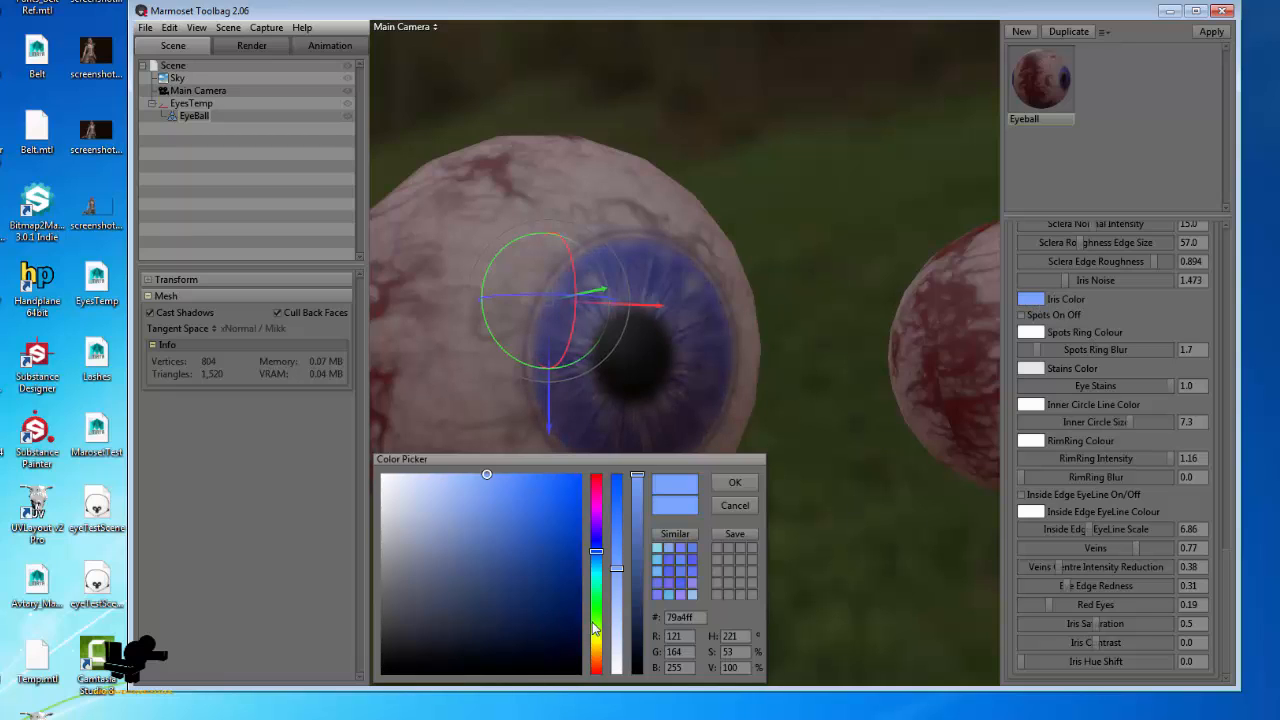
pyautogui.click(595, 659)
pyautogui.moveTo(551, 625)
pyautogui.mouseDown()
pyautogui.moveTo(583, 590)
pyautogui.moveTo(584, 614)
pyautogui.mouseUp()
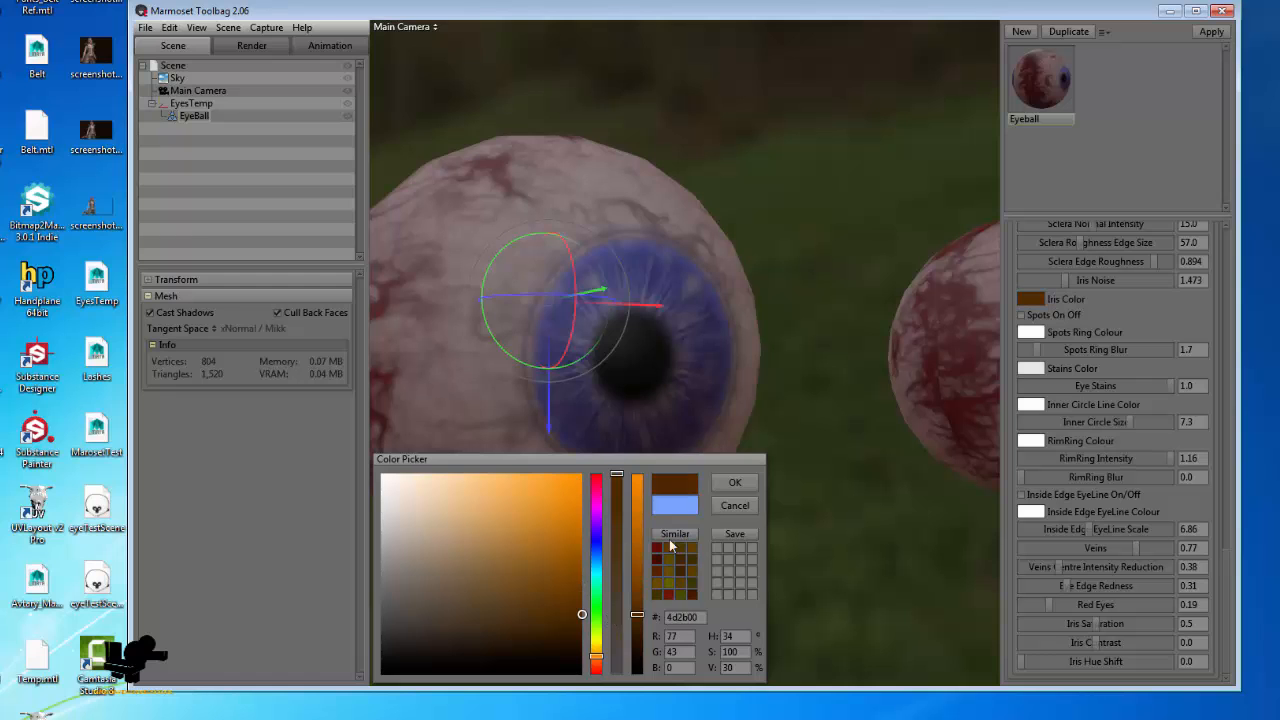
pyautogui.click(734, 485)
# - Reduce the inner circle size and the eye stains to 0.0, checking the iris from different angles
pyautogui.moveTo(729, 594); pyautogui.dragTo(860, 464)
pyautogui.moveTo(1109, 424); pyautogui.dragTo(914, 414)
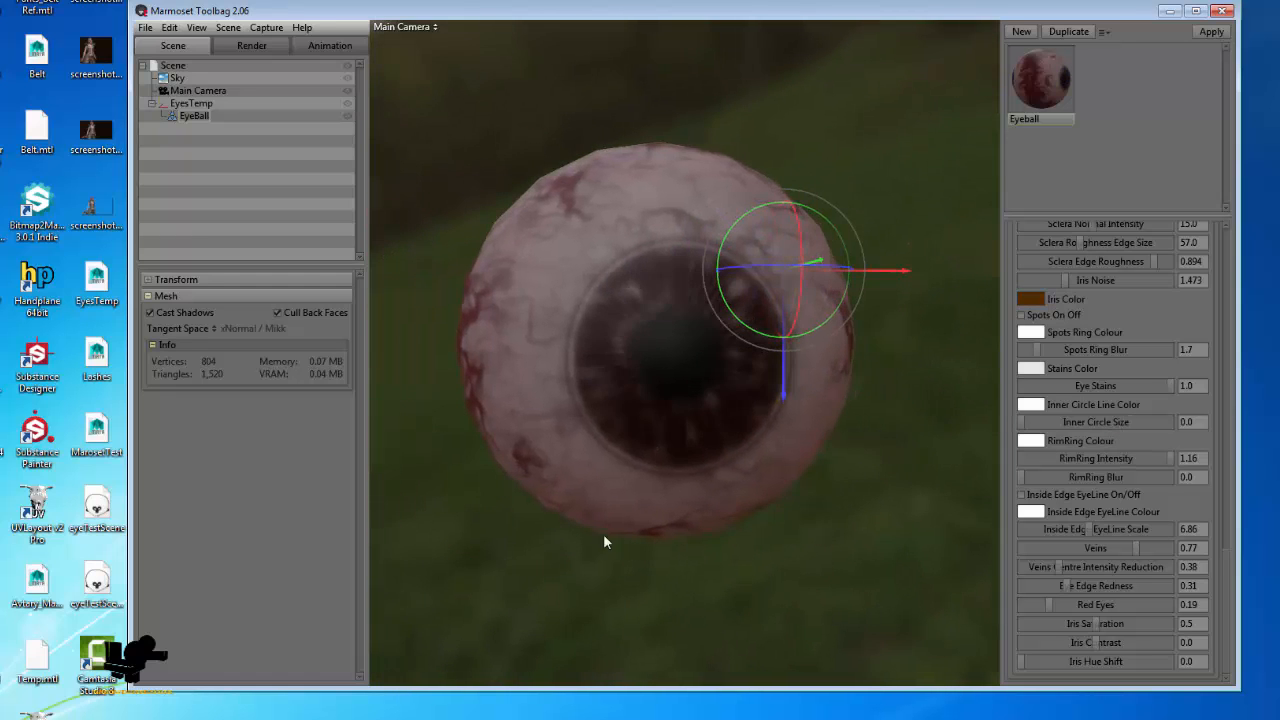
pyautogui.moveTo(606, 537); pyautogui.dragTo(905, 512)
pyautogui.moveTo(1137, 386); pyautogui.dragTo(928, 385)
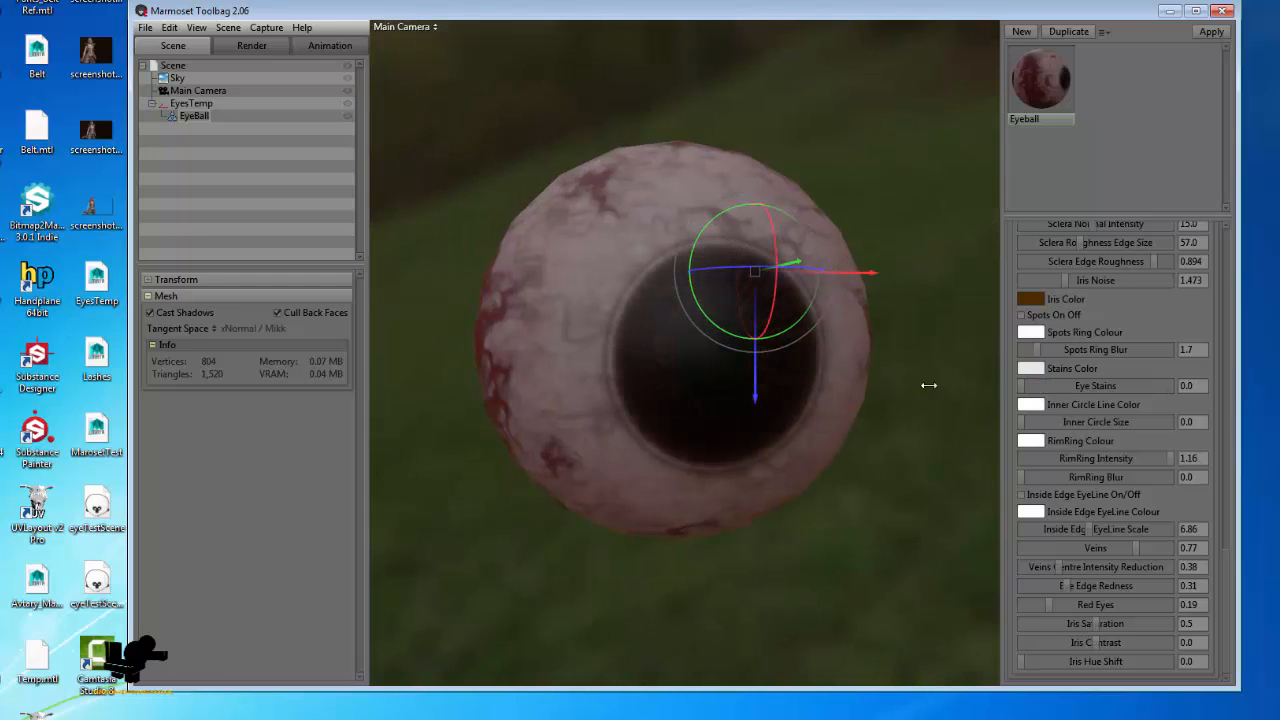
pyautogui.moveTo(826, 456); pyautogui.dragTo(782, 452)
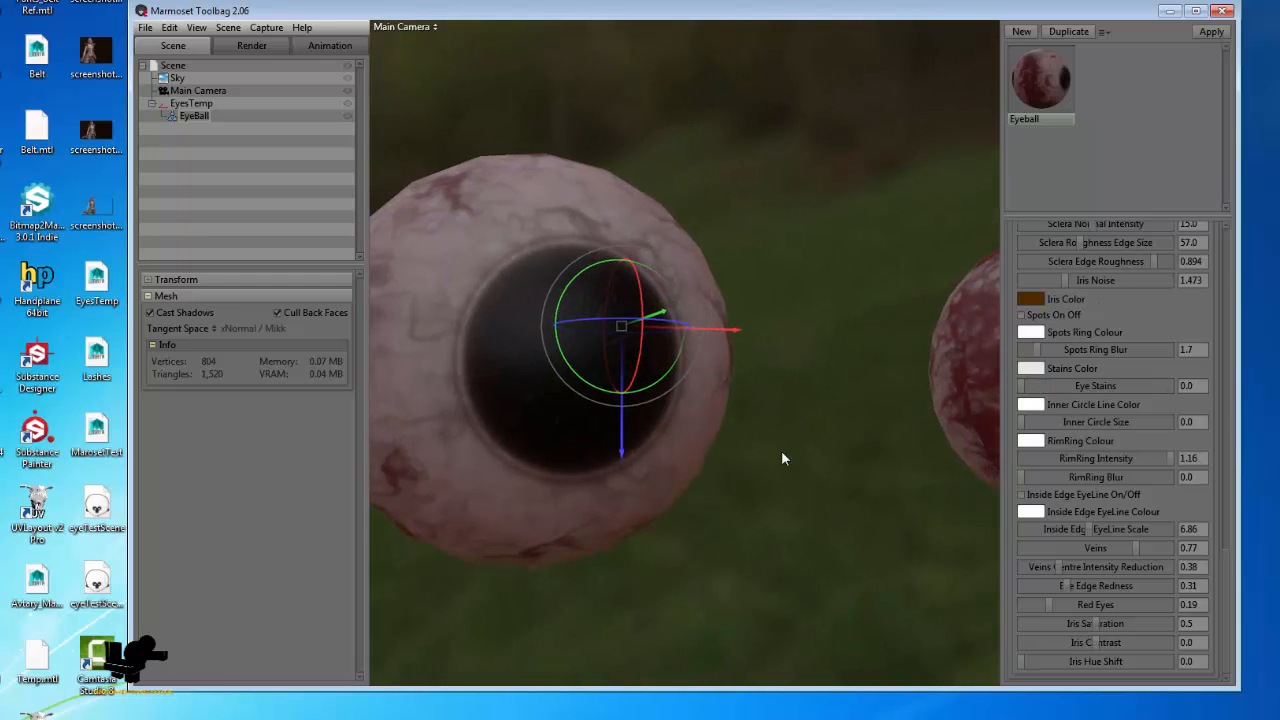
# - Brighten the iris color to a brown around 7b4500 and check both eyeballs from several angles and distances
pyautogui.click(1032, 298)
pyautogui.moveTo(637, 614); pyautogui.dragTo(646, 578)
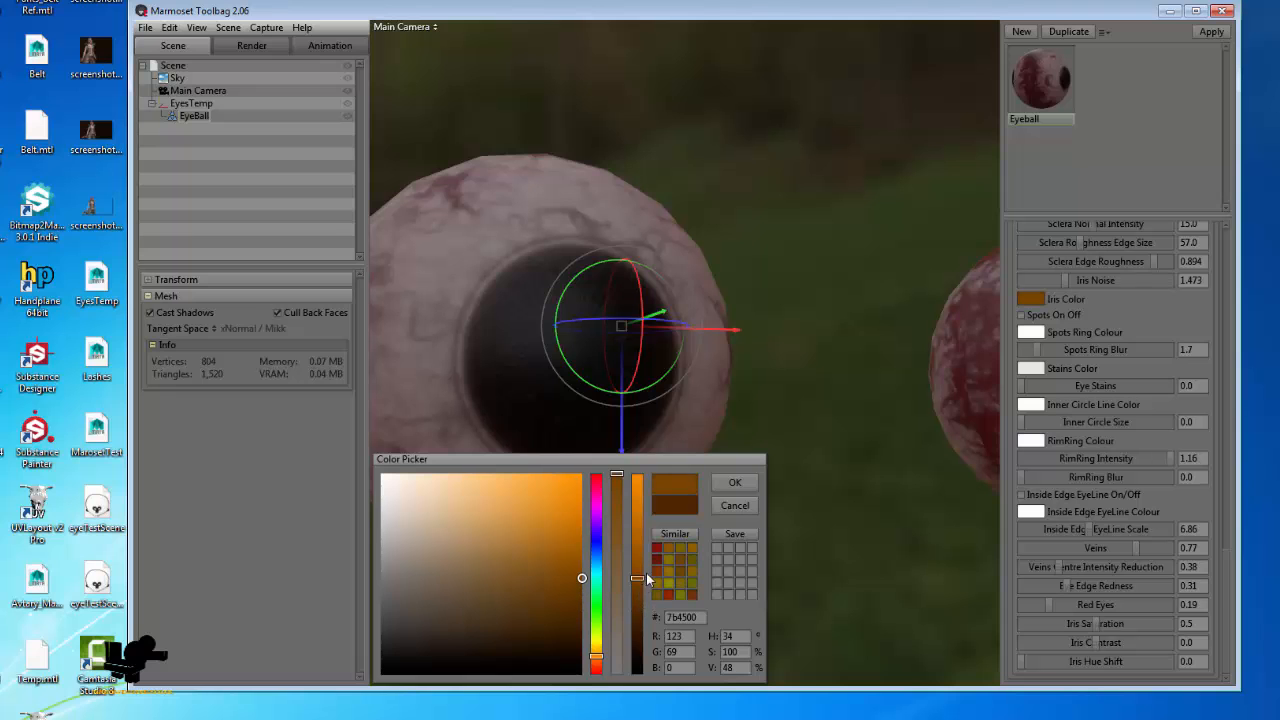
pyautogui.click(727, 483)
pyautogui.scroll(-5, 703, 455)
pyautogui.moveTo(690, 460); pyautogui.dragTo(694, 415)
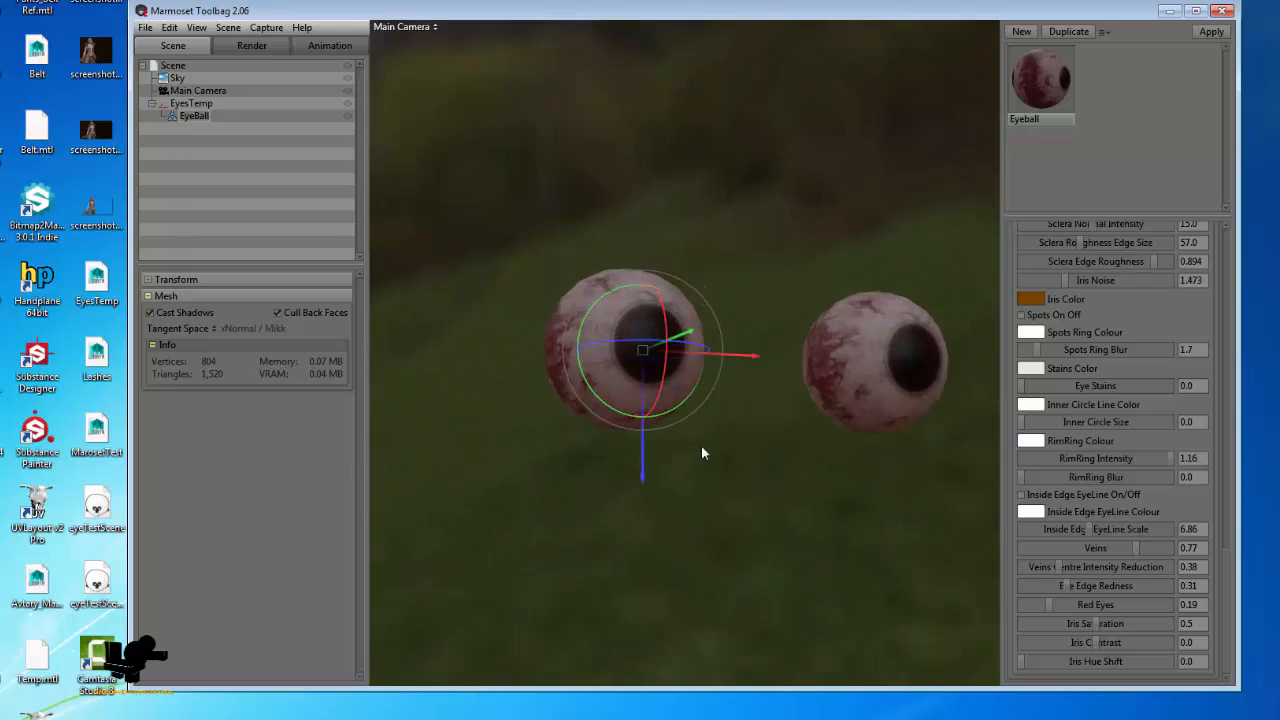
pyautogui.moveTo(694, 415); pyautogui.dragTo(746, 538, button='right')
pyautogui.moveTo(717, 490); pyautogui.dragTo(789, 303, button='right')
pyautogui.moveTo(766, 478); pyautogui.dragTo(778, 531)
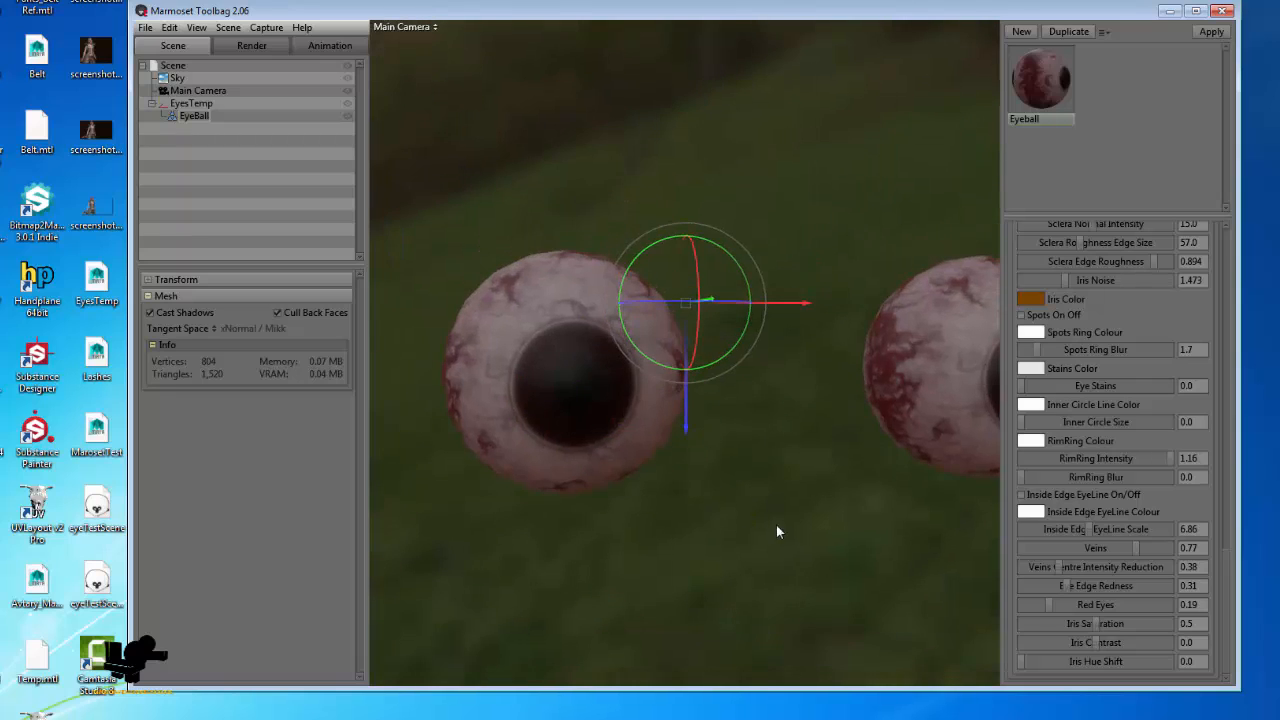
# - Turn the iris spots back on, test a minimal spots ring blur and set the blur to 2.694
pyautogui.click(1021, 315)
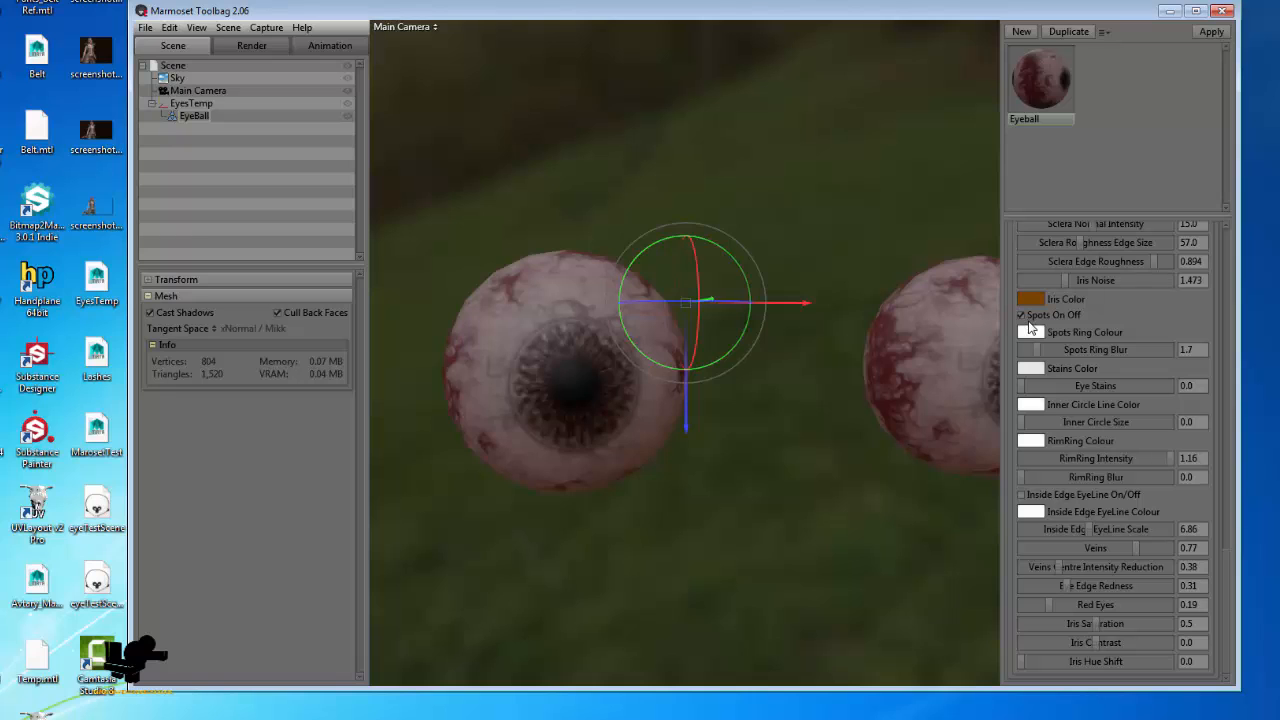
pyautogui.moveTo(522, 474); pyautogui.dragTo(548, 412)
pyautogui.moveTo(684, 295); pyautogui.dragTo(712, 373, button='right')
pyautogui.moveTo(712, 373); pyautogui.dragTo(726, 450)
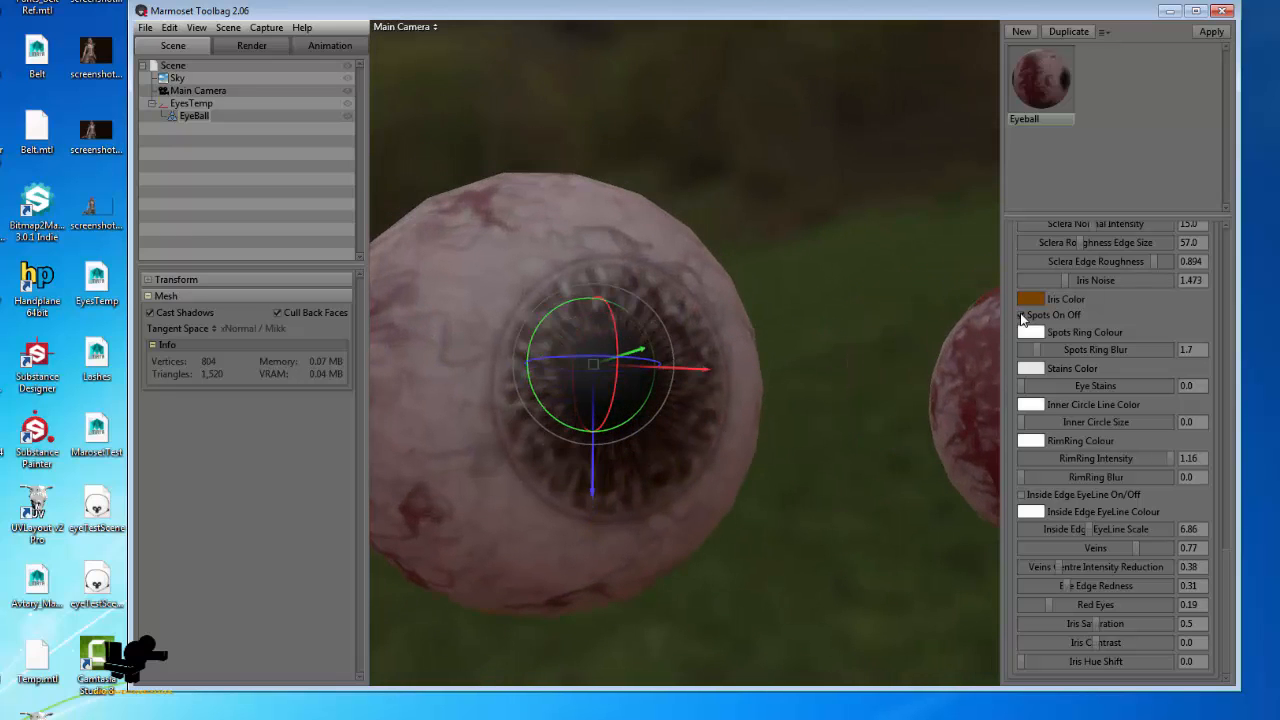
pyautogui.moveTo(1037, 353); pyautogui.dragTo(998, 353)
pyautogui.moveTo(1087, 352); pyautogui.dragTo(1045, 350)
# - Try a dark red spots ring colour and check the eye from another angle
pyautogui.click(1031, 334)
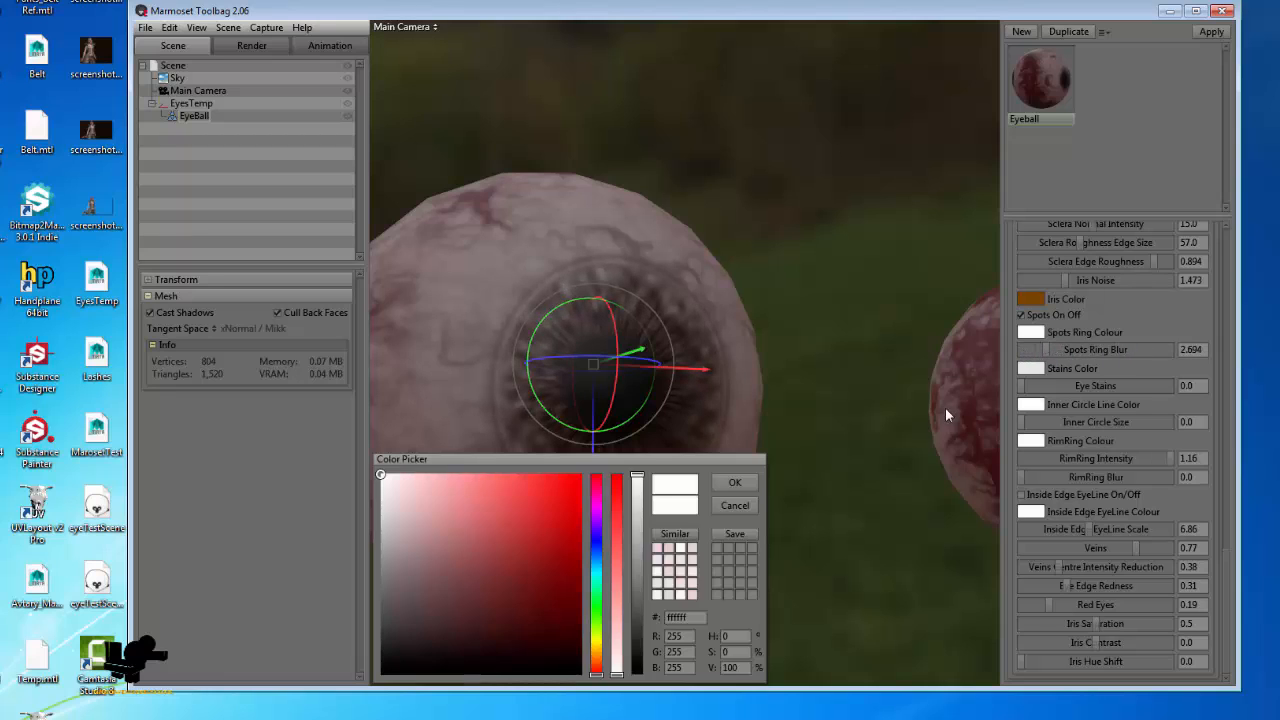
pyautogui.moveTo(564, 518); pyautogui.dragTo(643, 554)
pyautogui.click(724, 485)
pyautogui.moveTo(740, 479); pyautogui.dragTo(764, 455)
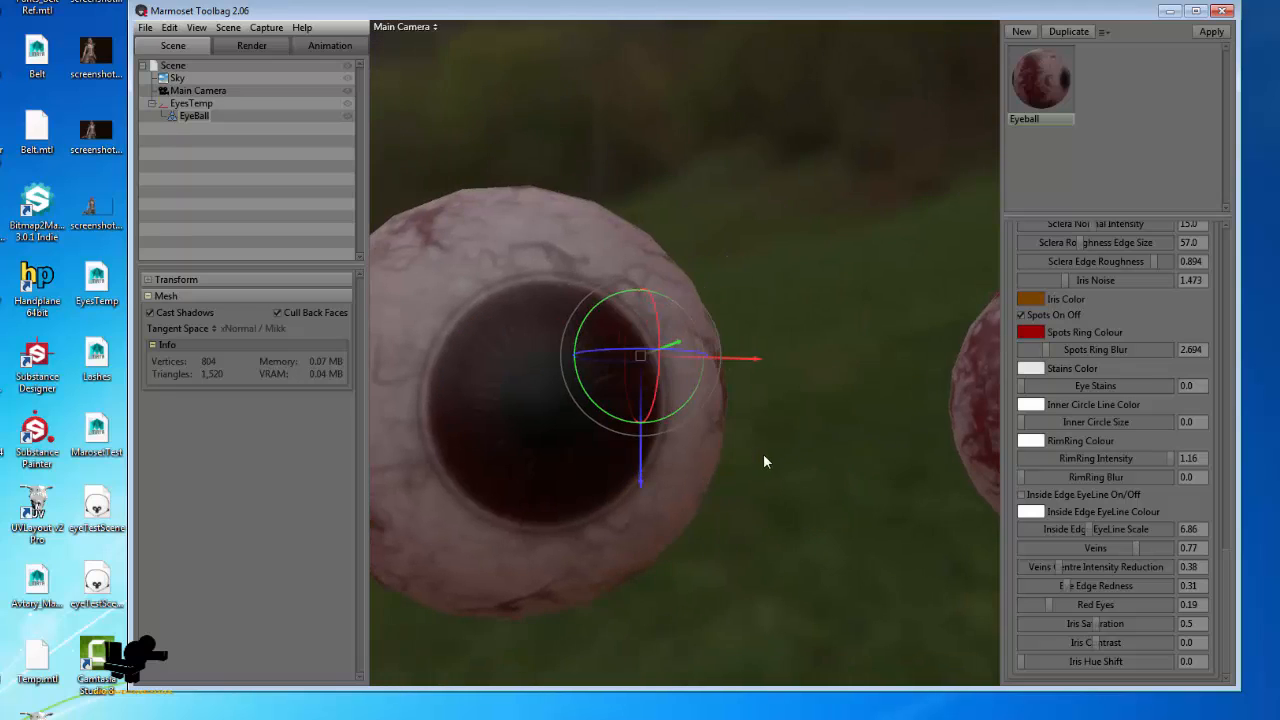
# - Try near-white tones and a bright green for the spots ring colour, and check the green iris near and far
pyautogui.click(1031, 334)
pyautogui.moveTo(440, 637); pyautogui.dragTo(401, 423)
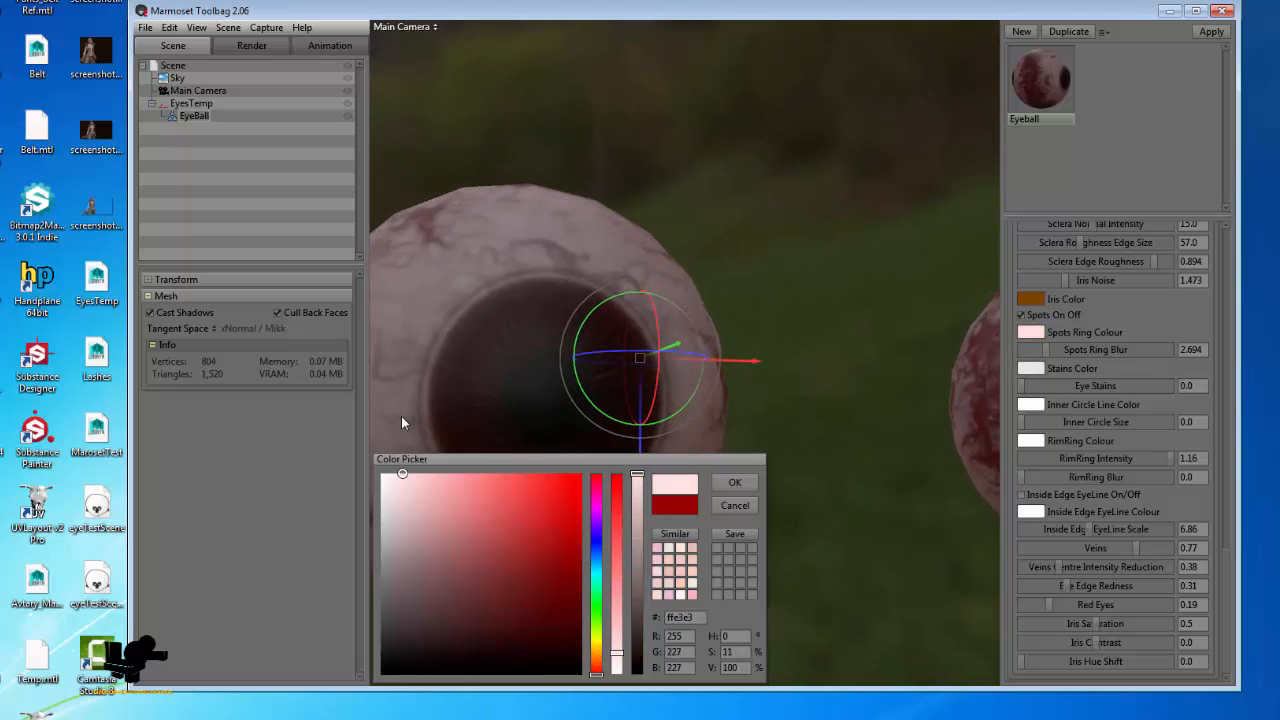
pyautogui.moveTo(458, 570)
pyautogui.mouseDown()
pyautogui.moveTo(304, 620)
pyautogui.moveTo(296, 484)
pyautogui.mouseUp()
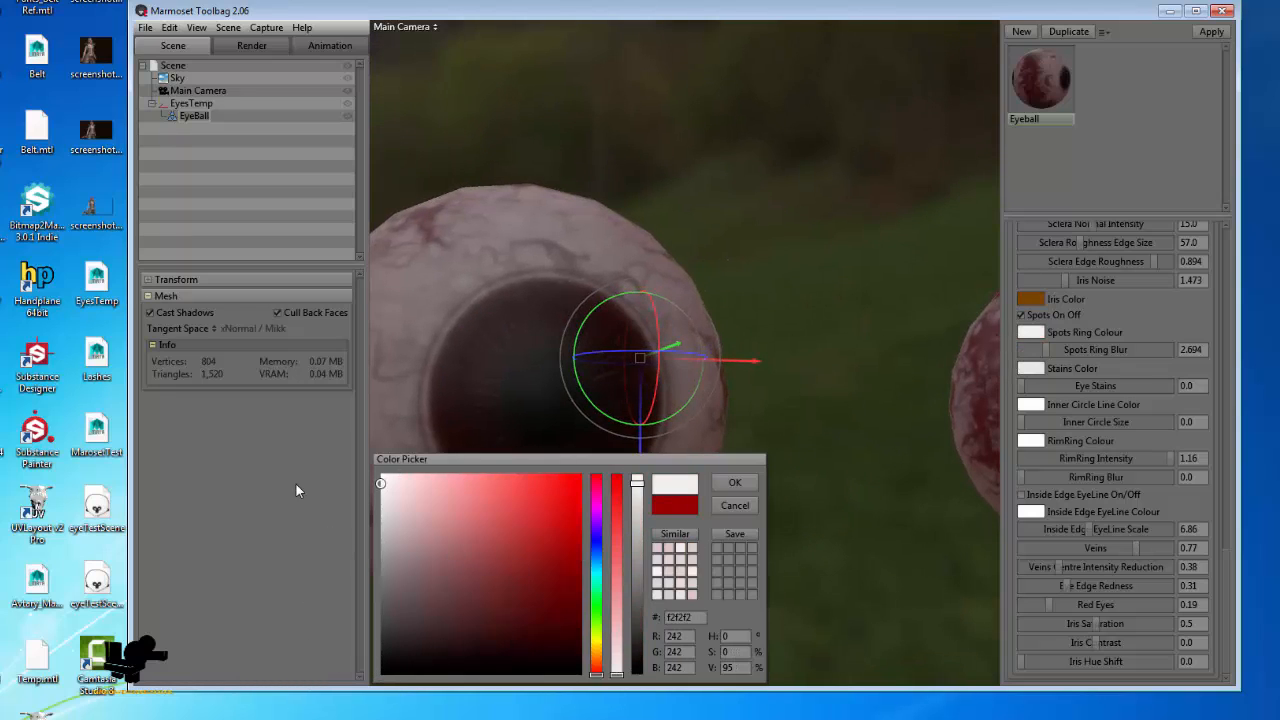
pyautogui.click(597, 620)
pyautogui.moveTo(617, 540); pyautogui.dragTo(624, 484)
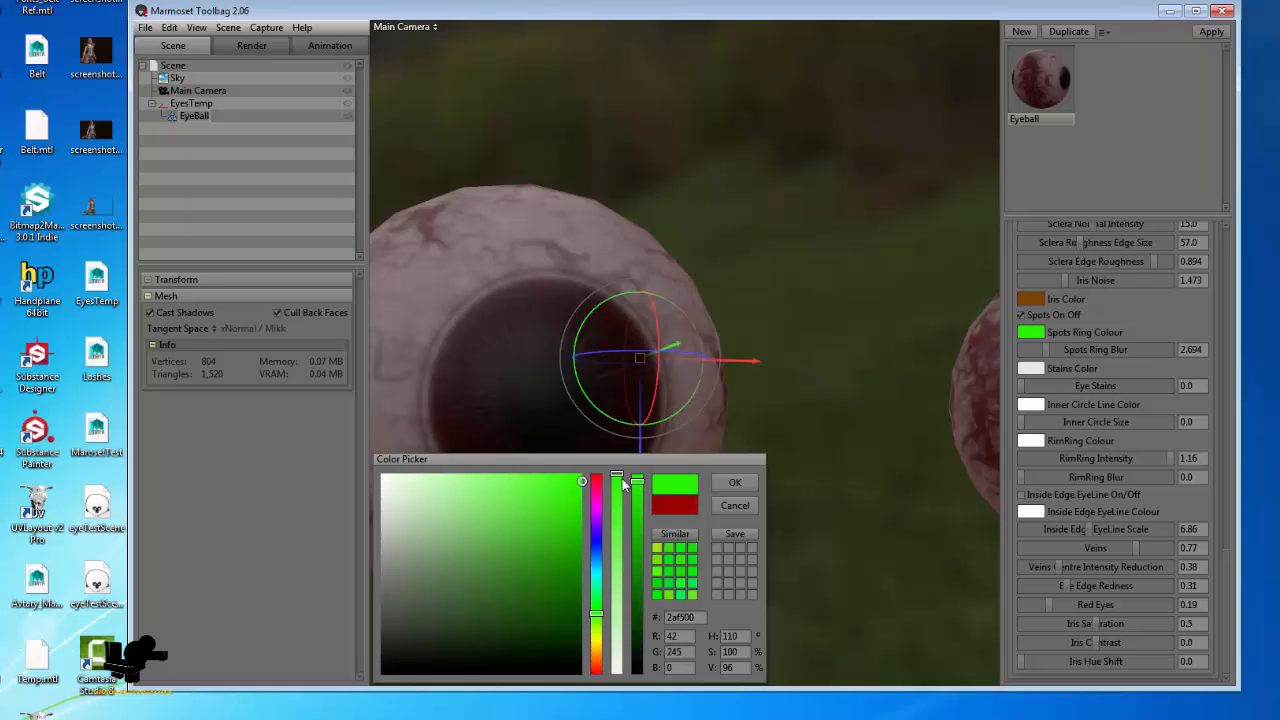
pyautogui.click(725, 484)
pyautogui.scroll(-5, 726, 376)
pyautogui.moveTo(722, 366); pyautogui.dragTo(660, 367)
pyautogui.scroll(5, 700, 395)
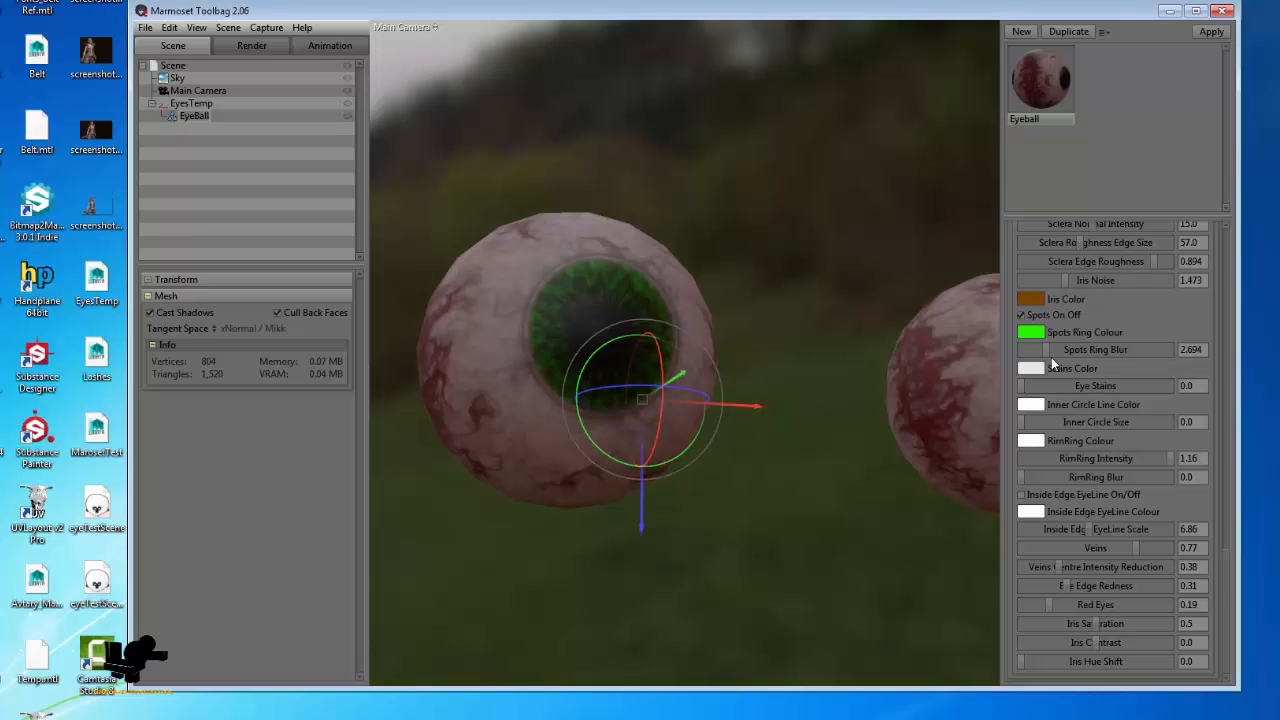
# - Test stronger spots ring blur amounts up to 9.515 and set the blur to 6.4
pyautogui.moveTo(1060, 349); pyautogui.dragTo(1092, 360)
pyautogui.scroll(-5, 546, 257)
pyautogui.moveTo(588, 362); pyautogui.dragTo(670, 470)
pyautogui.scroll(5, 602, 368)
pyautogui.scroll(2, 710, 504)
pyautogui.moveTo(1083, 354); pyautogui.dragTo(1110, 348)
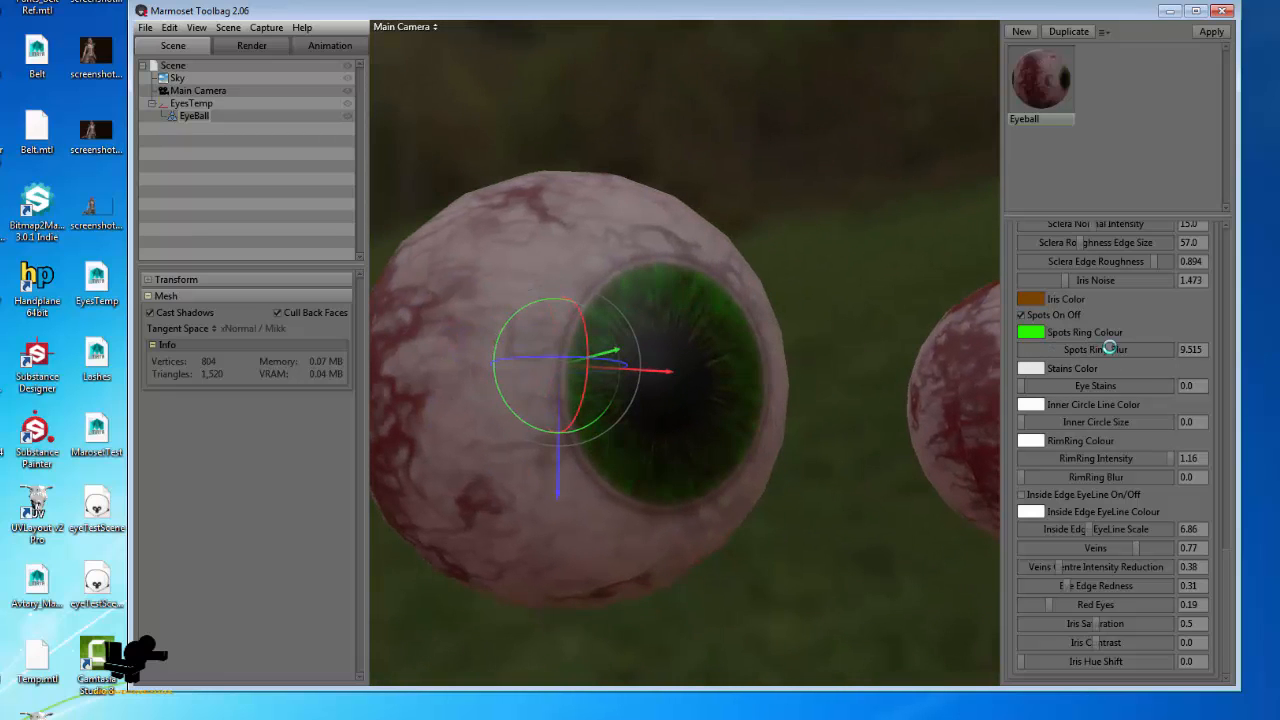
# - Set the spots ring colour to dark yellow, 9b8e00, and check the eyeballs from far away and up close
pyautogui.click(1032, 332)
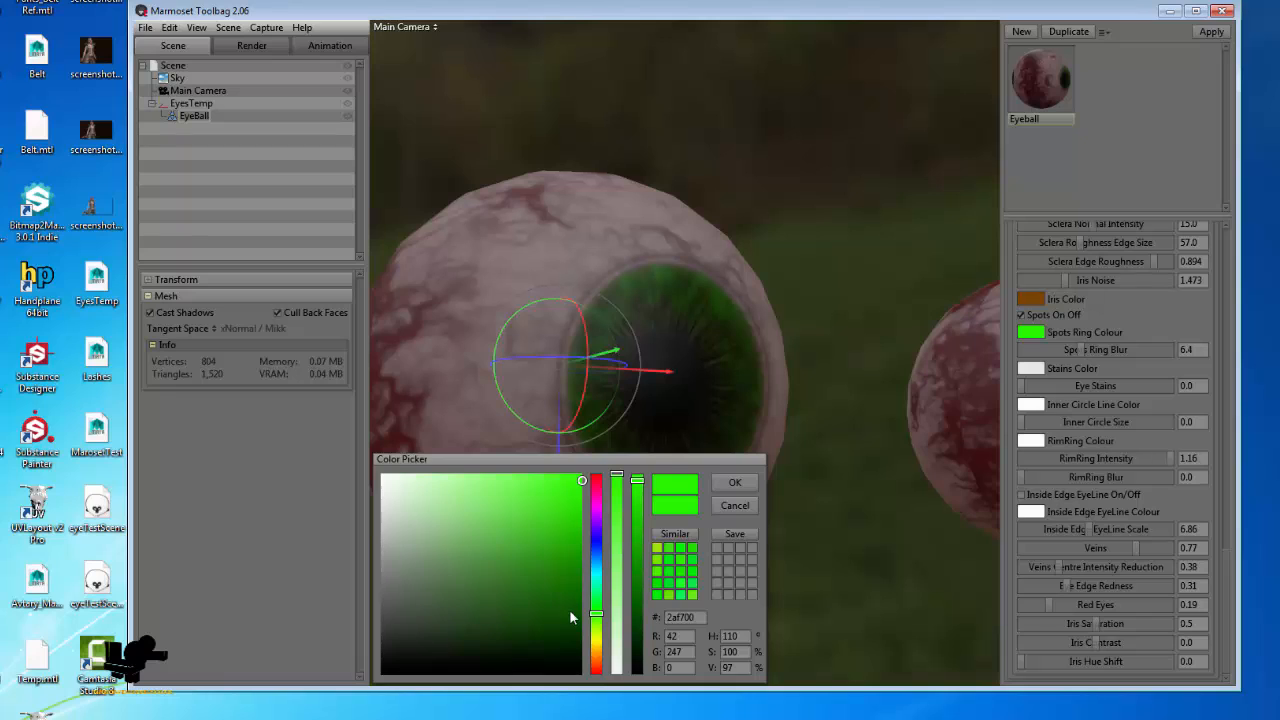
pyautogui.click(596, 646)
pyautogui.moveTo(596, 648); pyautogui.dragTo(595, 644)
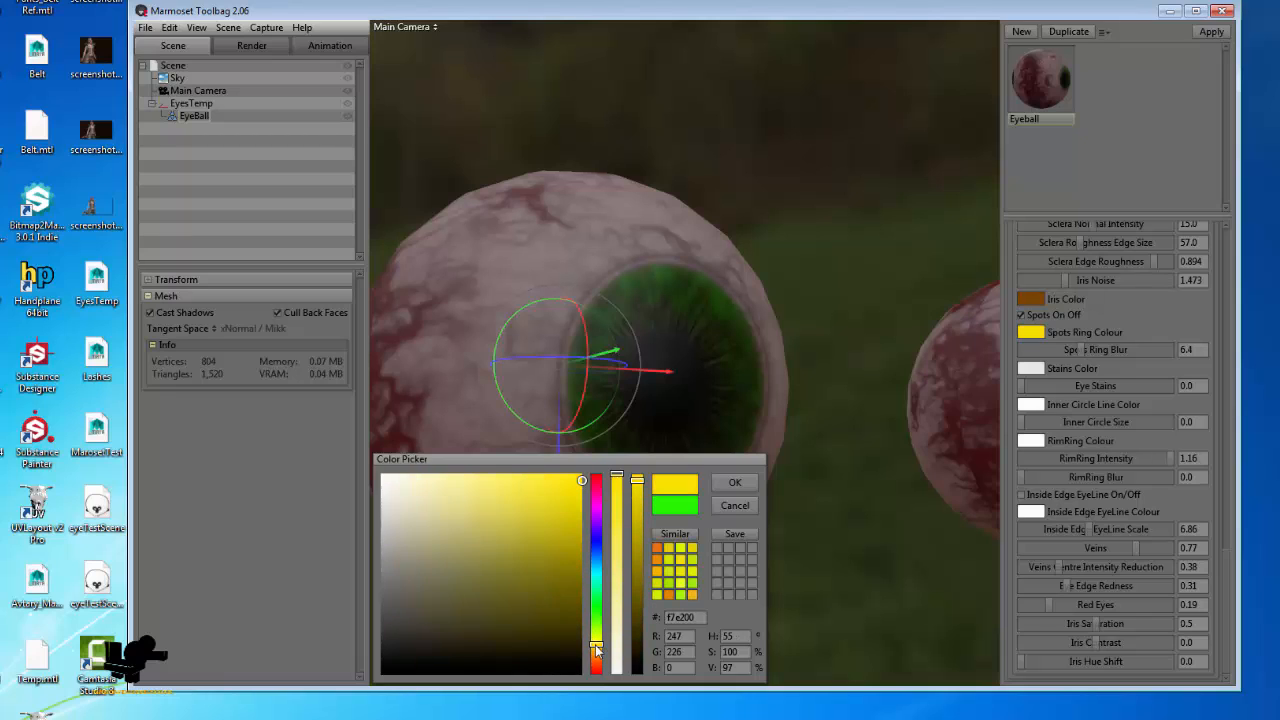
pyautogui.moveTo(571, 580); pyautogui.dragTo(614, 553)
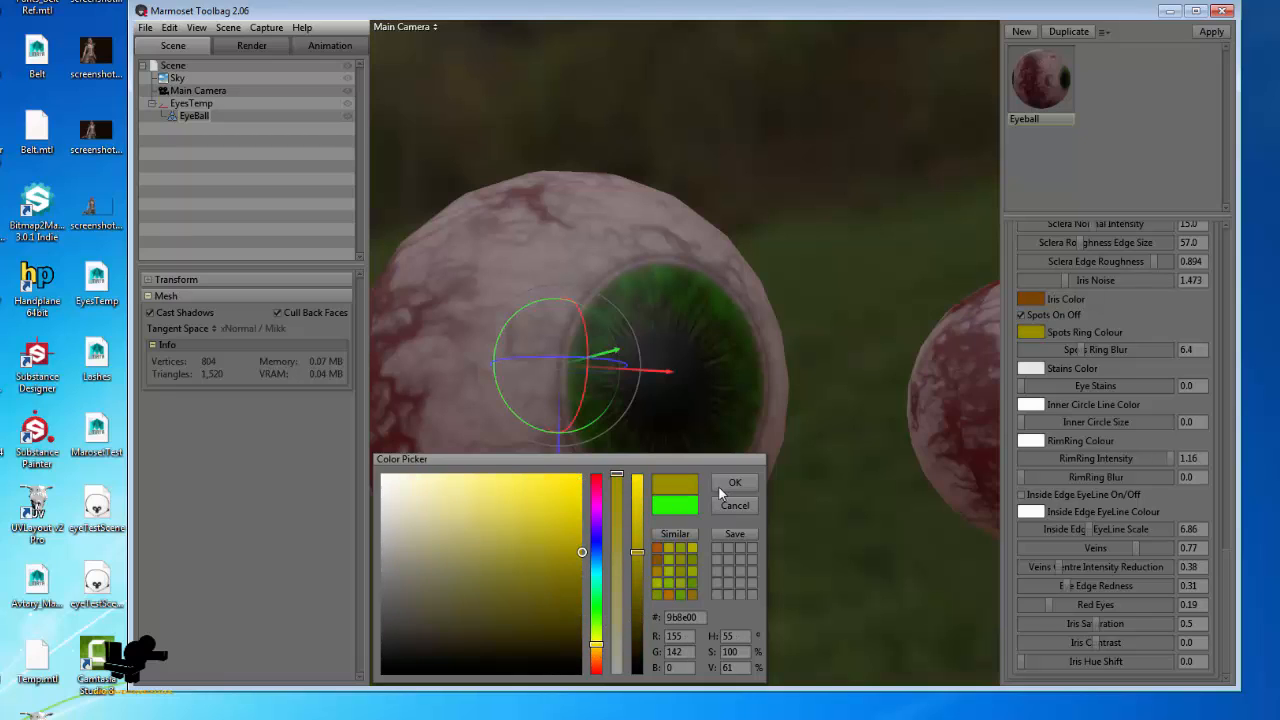
pyautogui.click(728, 485)
pyautogui.moveTo(811, 464); pyautogui.dragTo(730, 504)
pyautogui.scroll(-8, 730, 504)
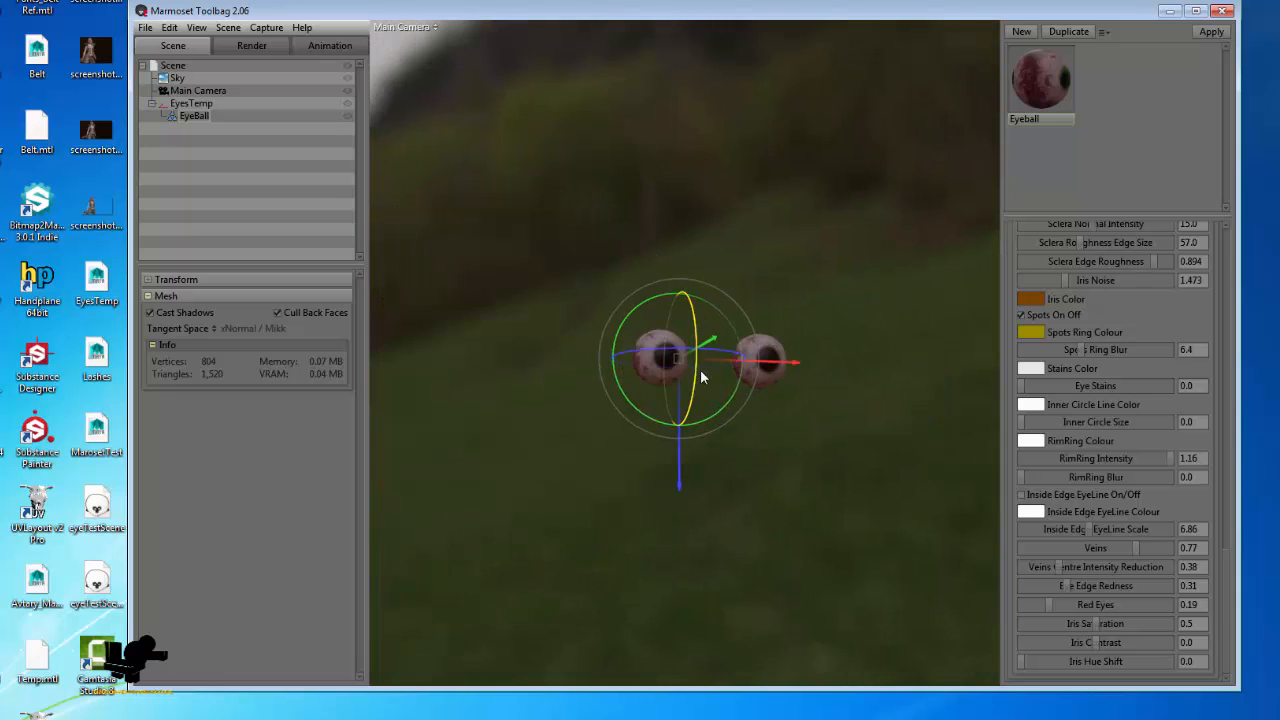
pyautogui.scroll(10, 648, 395)
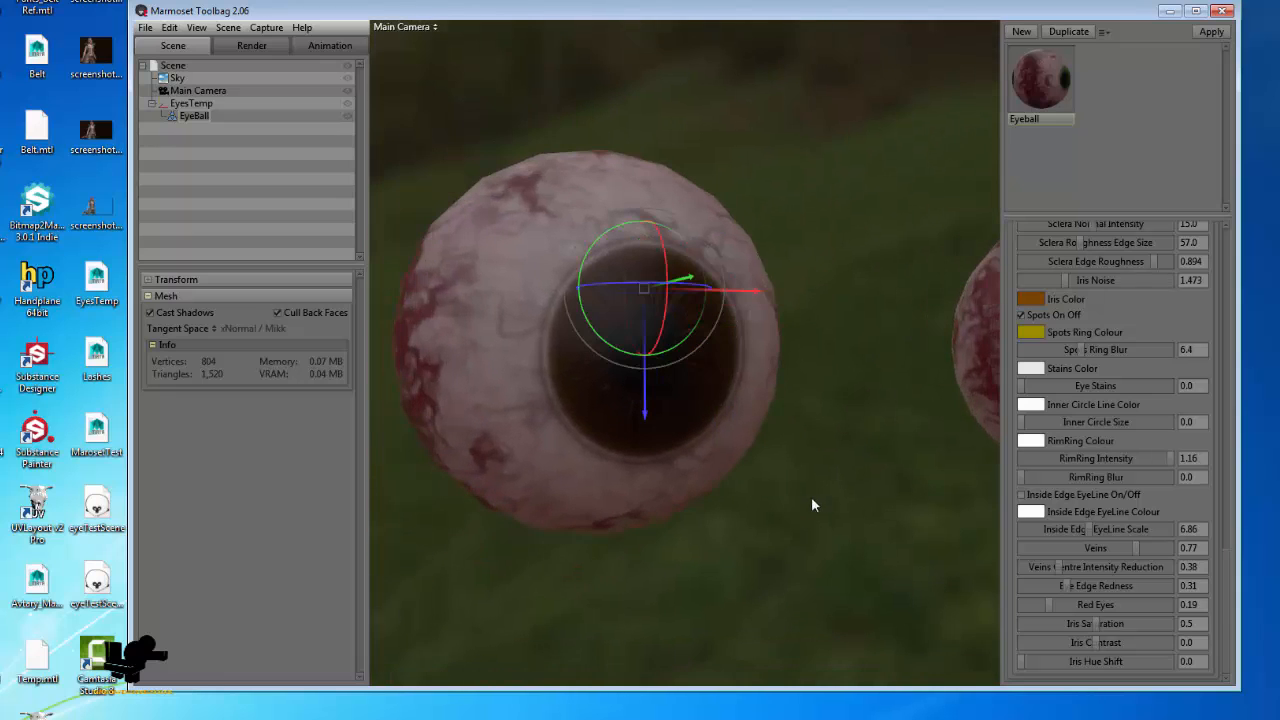
# - Set the iris color to a brighter orange-brown, 975500, and view both eyeballs from far away
pyautogui.click(1030, 298)
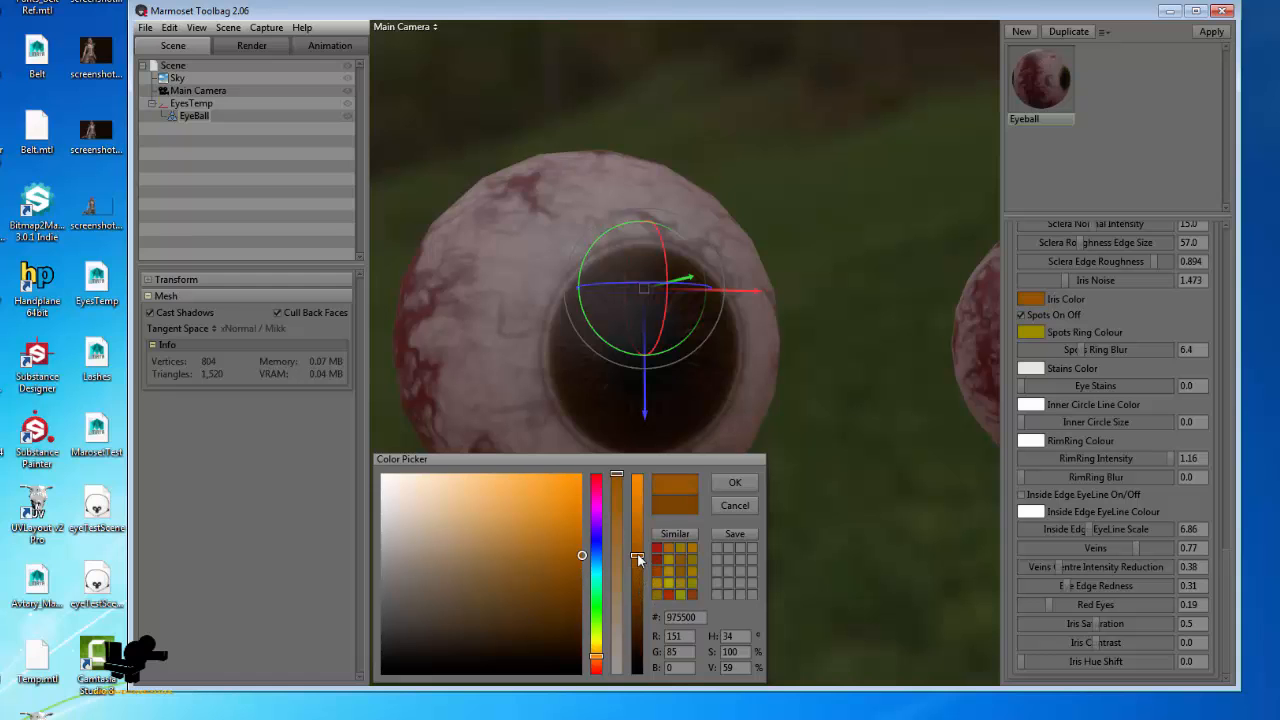
pyautogui.click(735, 483)
pyautogui.scroll(-8, 681, 304)
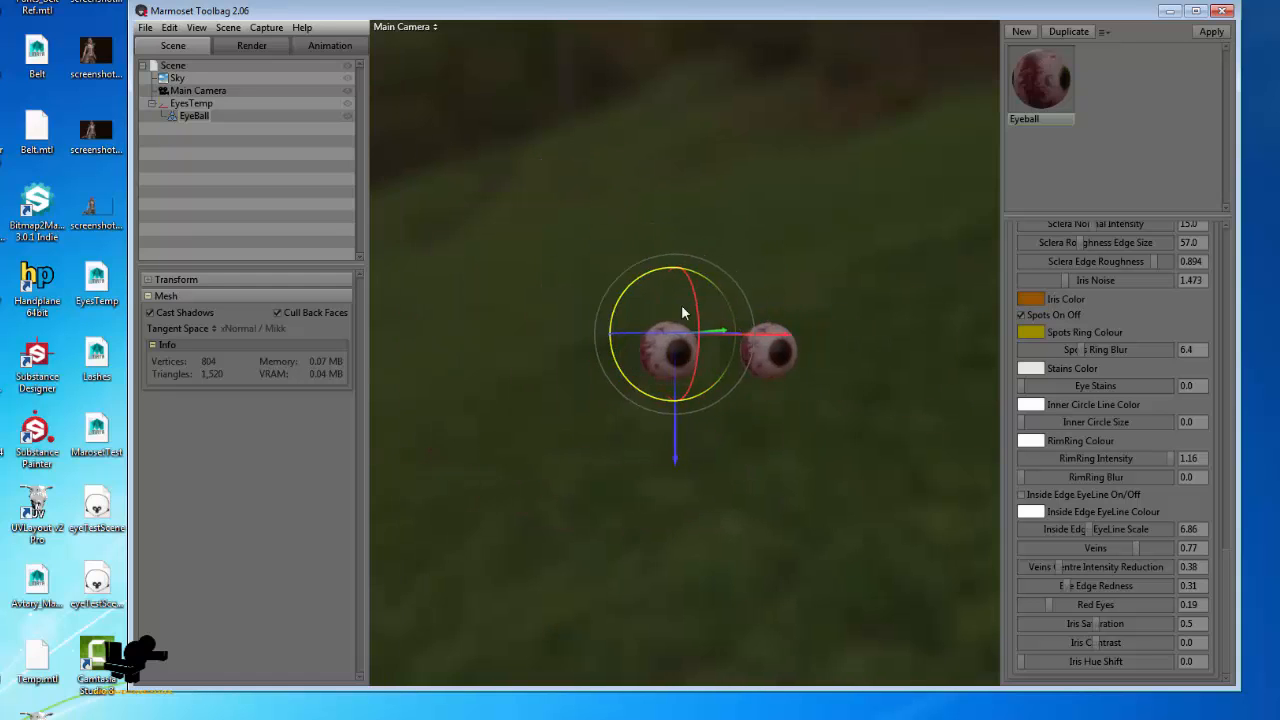
# - Open the sky preset browser for the scene's sky light
pyautogui.moveTo(681, 304); pyautogui.dragTo(702, 288)
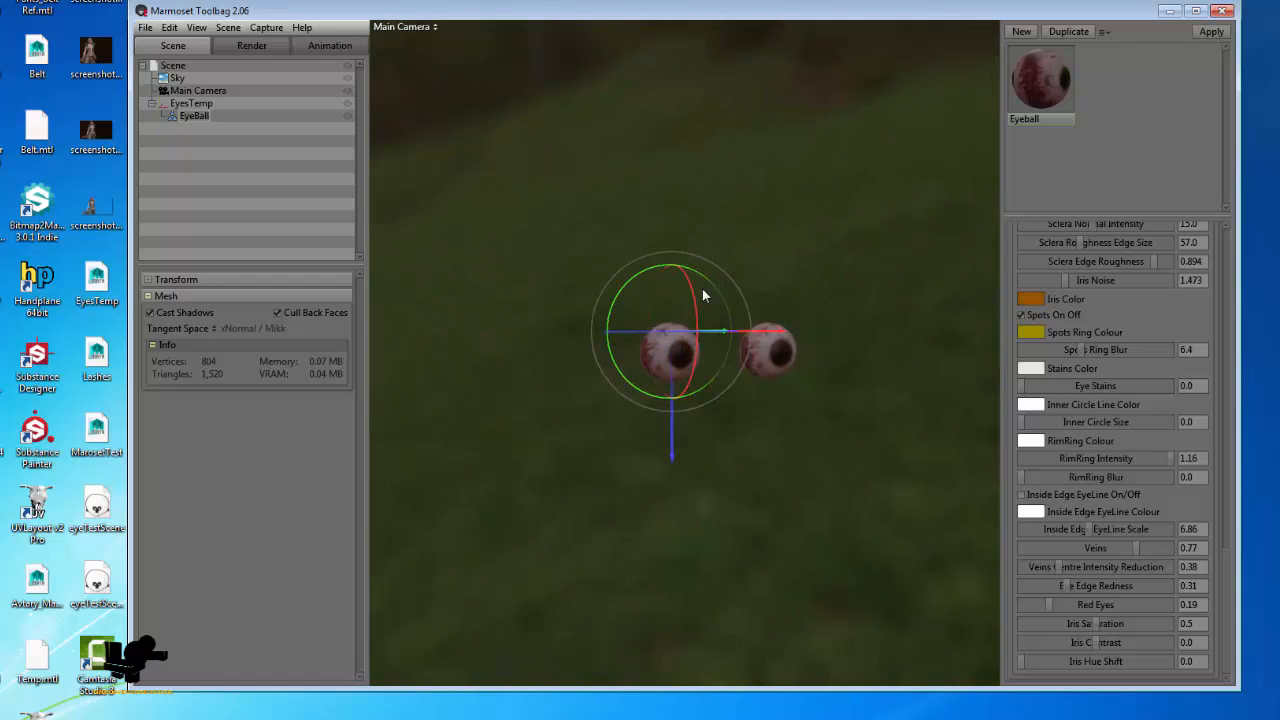
pyautogui.click(175, 79)
pyautogui.click(322, 297)
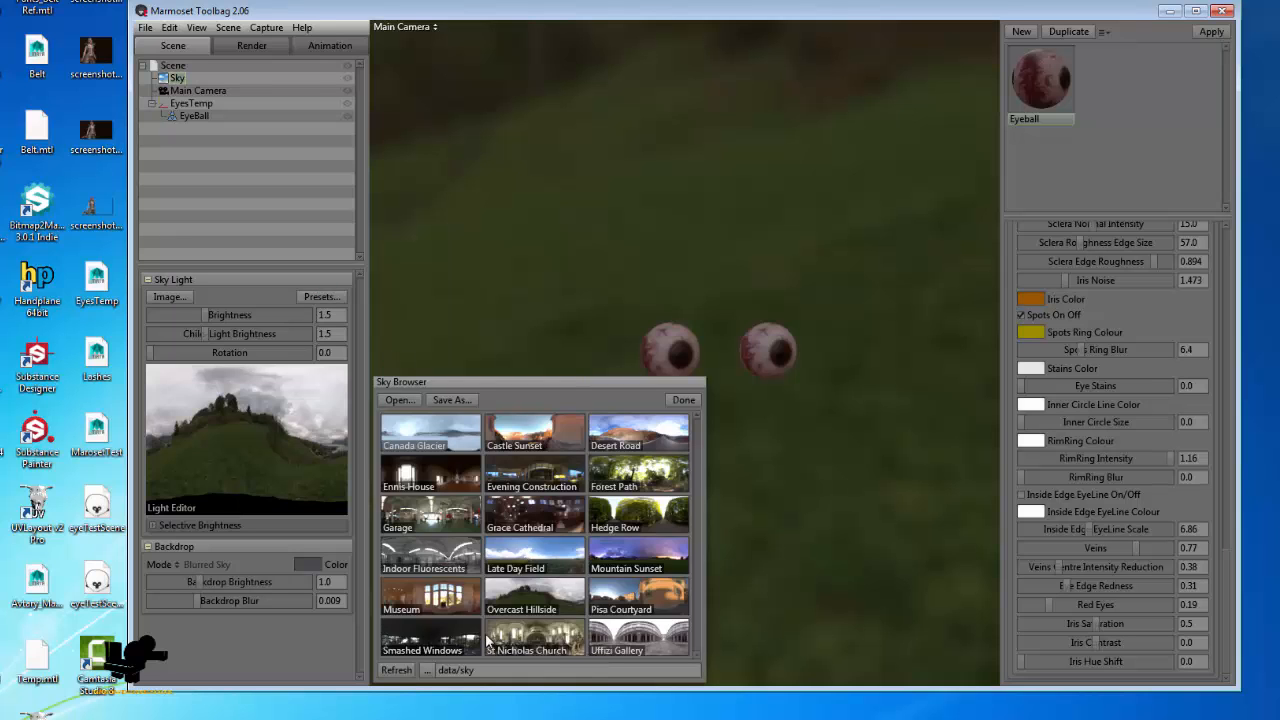
# - Try the St Nicholas Church, Uffizi Gallery and Museum skies behind the eyeballs and rotate the Museum lighting
pyautogui.click(538, 640)
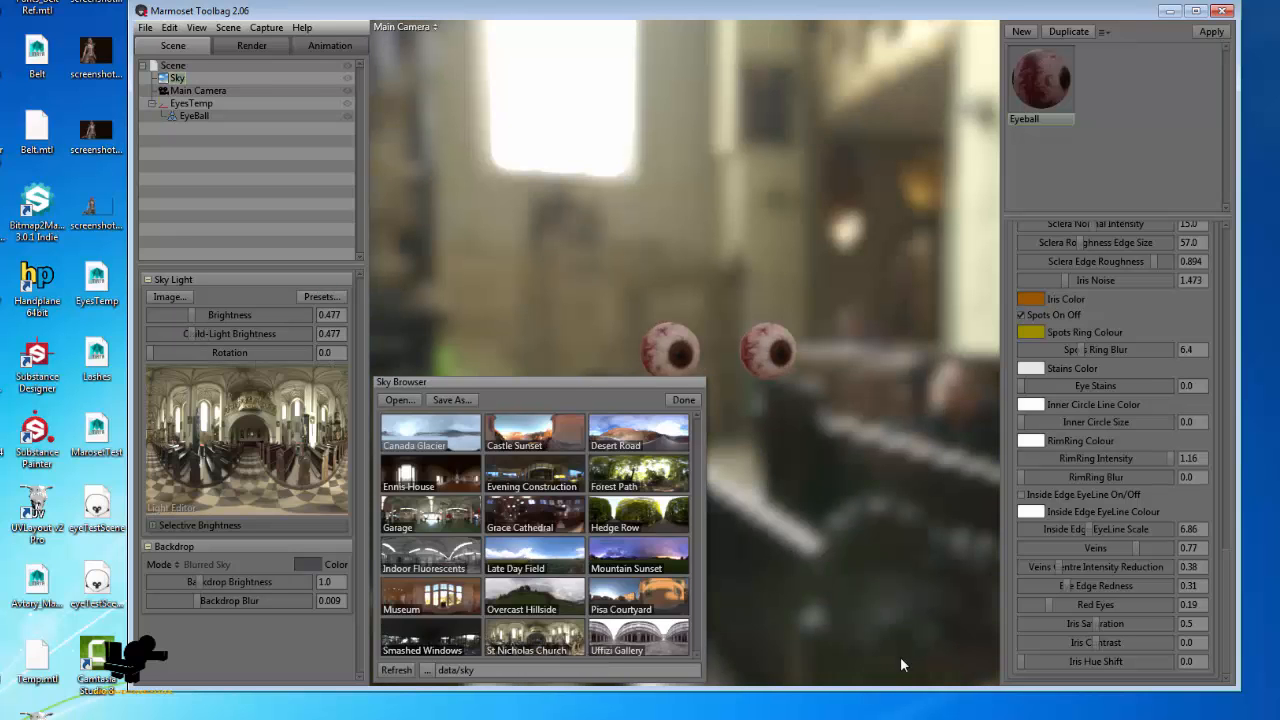
pyautogui.click(631, 648)
pyautogui.click(562, 640)
pyautogui.click(430, 600)
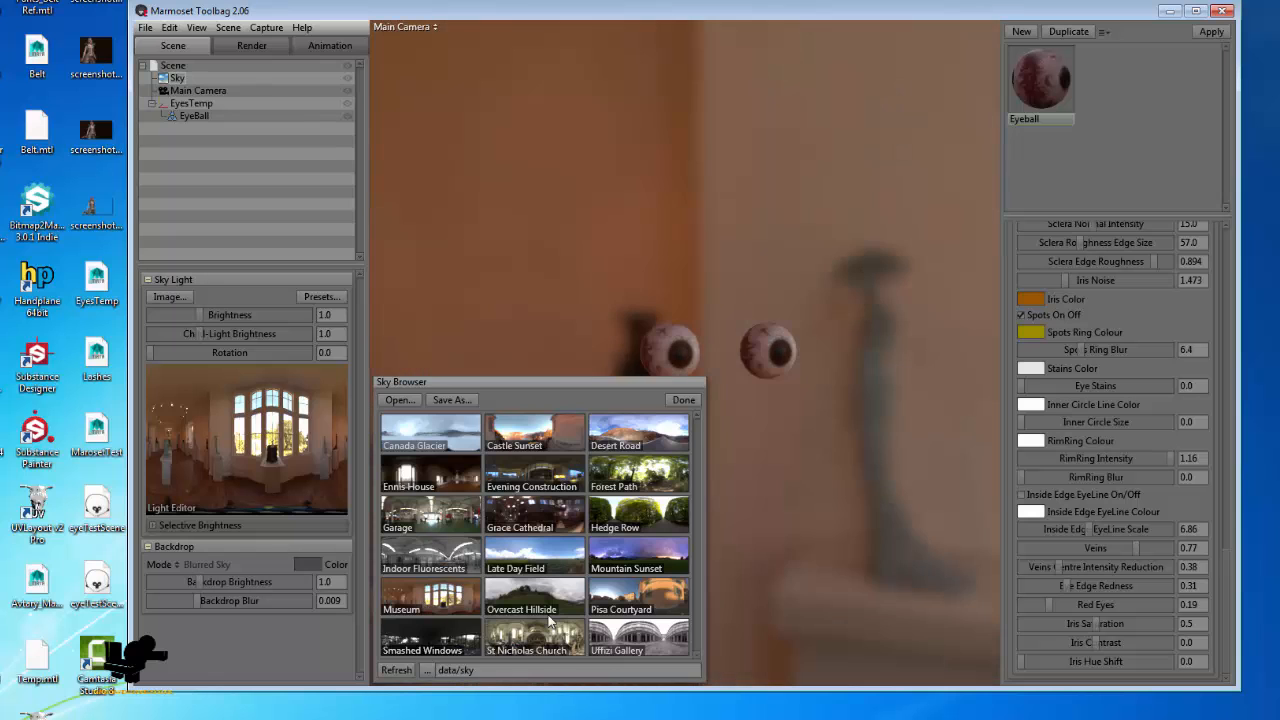
pyautogui.keyDown('shift'); pyautogui.moveTo(759, 471); pyautogui.dragTo(503, 527); pyautogui.keyUp('shift')
# - Try the Garage sky rotated to 271.0 and the Indoor Fluorescents sky rotated to 215.5
pyautogui.click(450, 520)
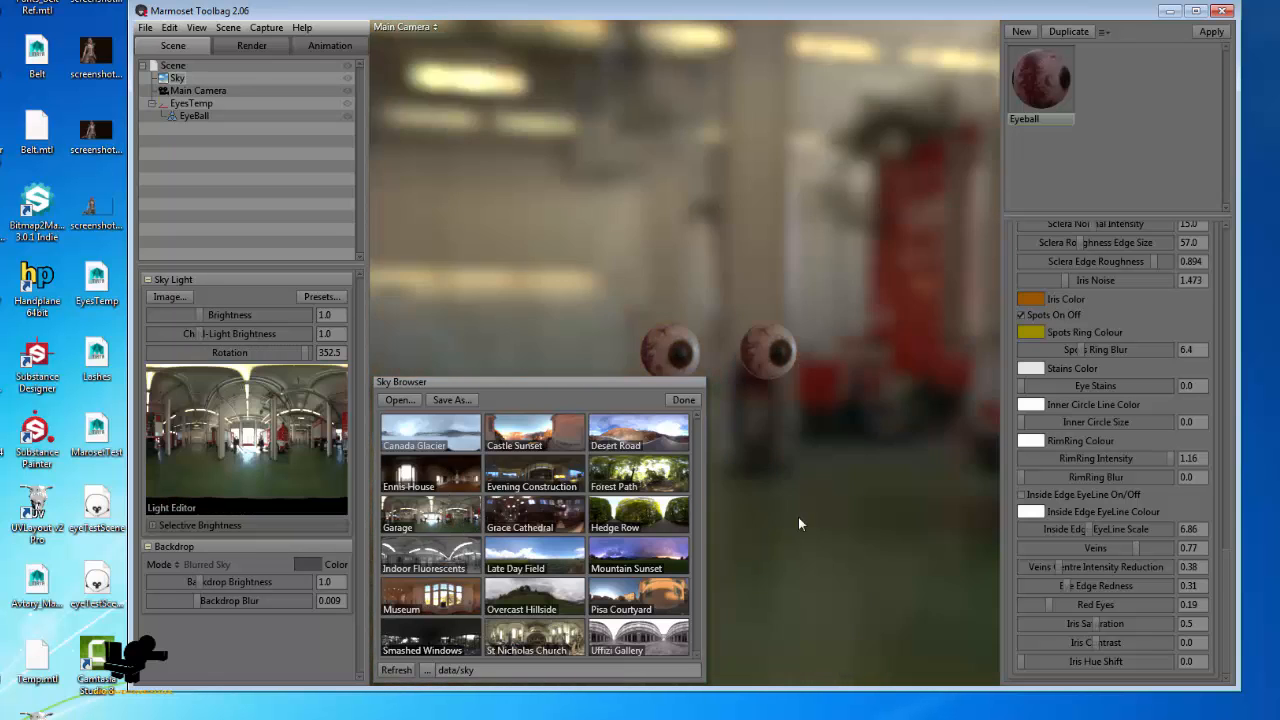
pyautogui.keyDown('shift'); pyautogui.moveTo(798, 517); pyautogui.dragTo(728, 488); pyautogui.keyUp('shift')
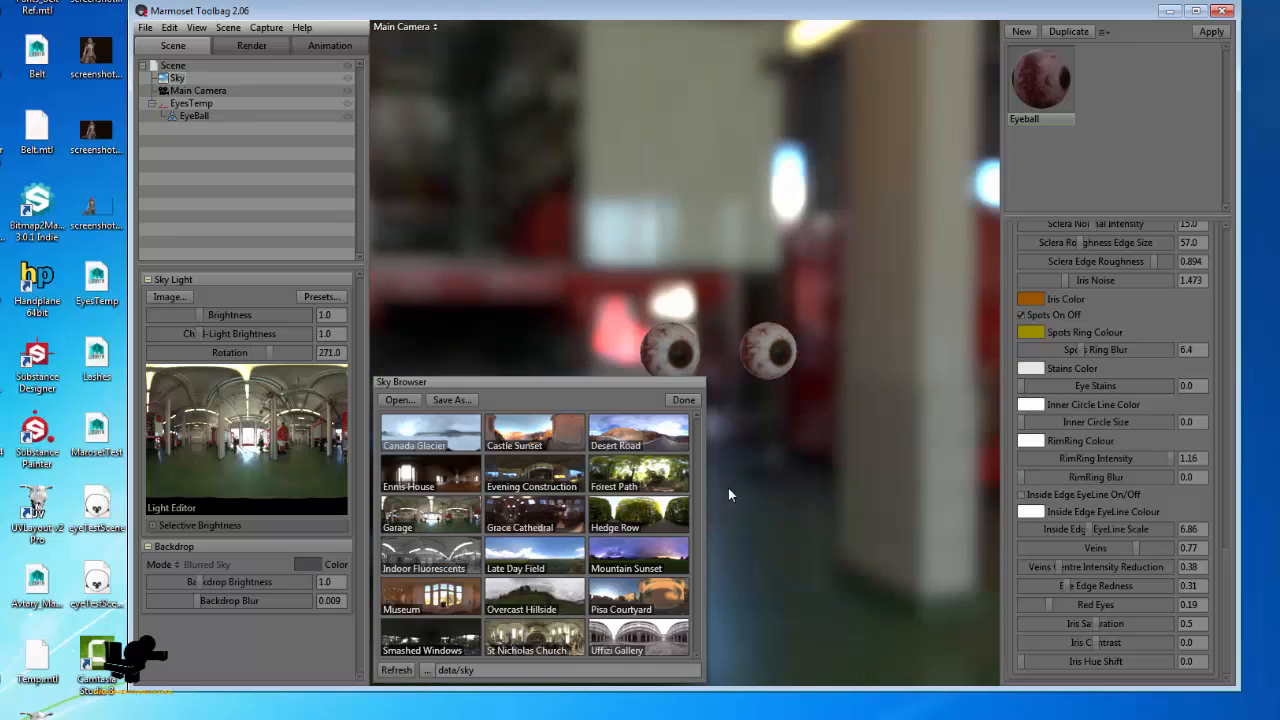
pyautogui.click(452, 565)
pyautogui.keyDown('shift'); pyautogui.moveTo(804, 548); pyautogui.dragTo(650, 592); pyautogui.keyUp('shift')
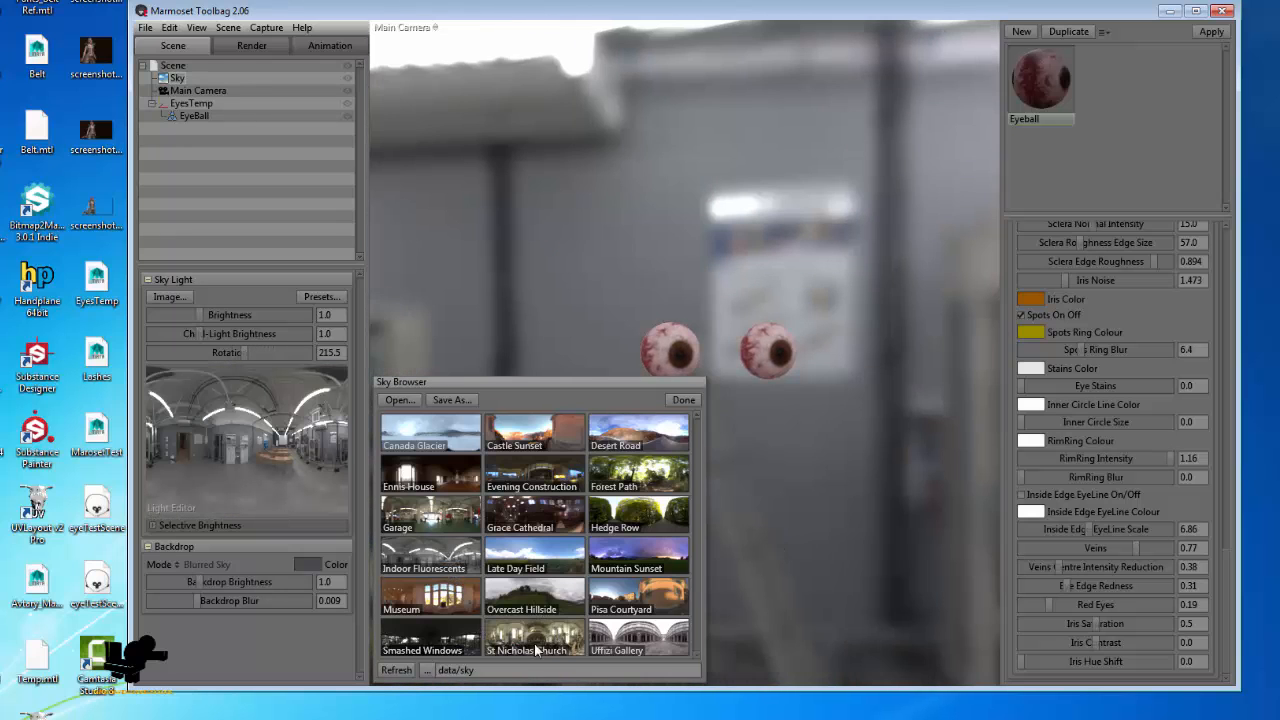
# - Try the St Nicholas Church, Uffizi Gallery, Pisa Courtyard, Castle Sunset and Desert Road skies, rotating the lighting around the eyeballs
pyautogui.click(537, 645)
pyautogui.click(650, 637)
pyautogui.click(647, 588)
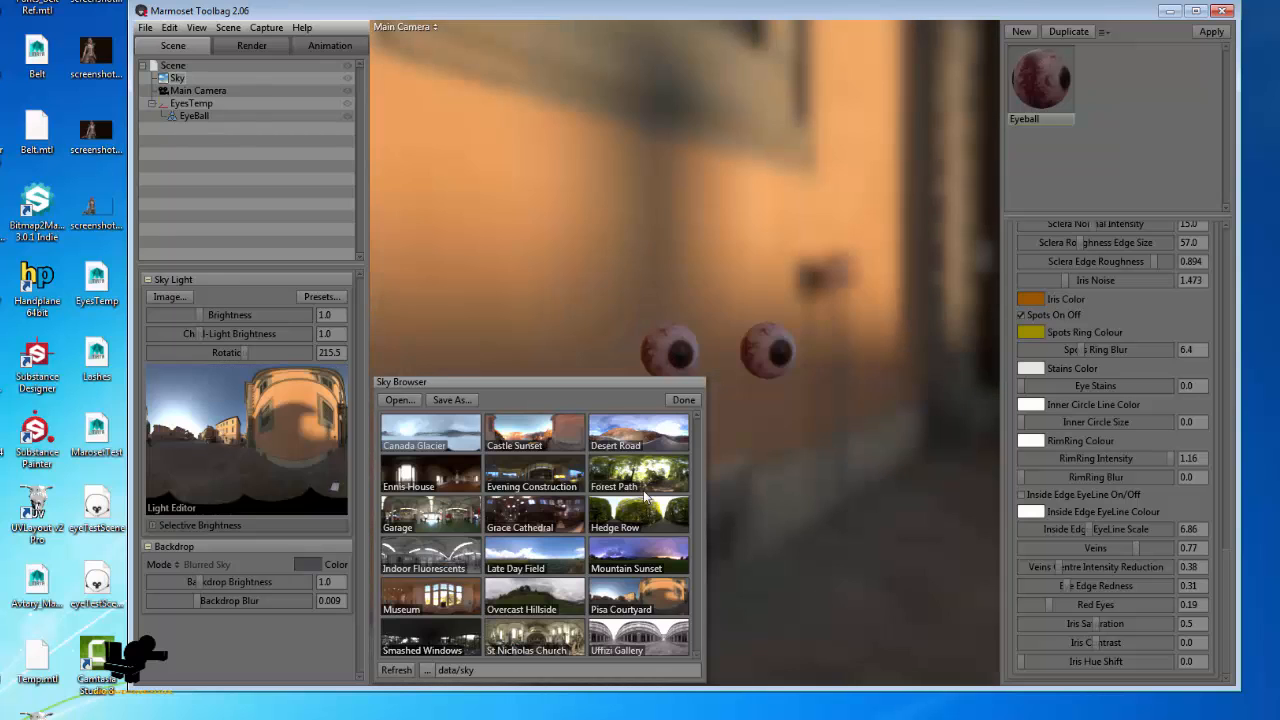
pyautogui.click(542, 452)
pyautogui.keyDown('shift'); pyautogui.moveTo(849, 345); pyautogui.dragTo(816, 357); pyautogui.keyUp('shift')
pyautogui.click(655, 438)
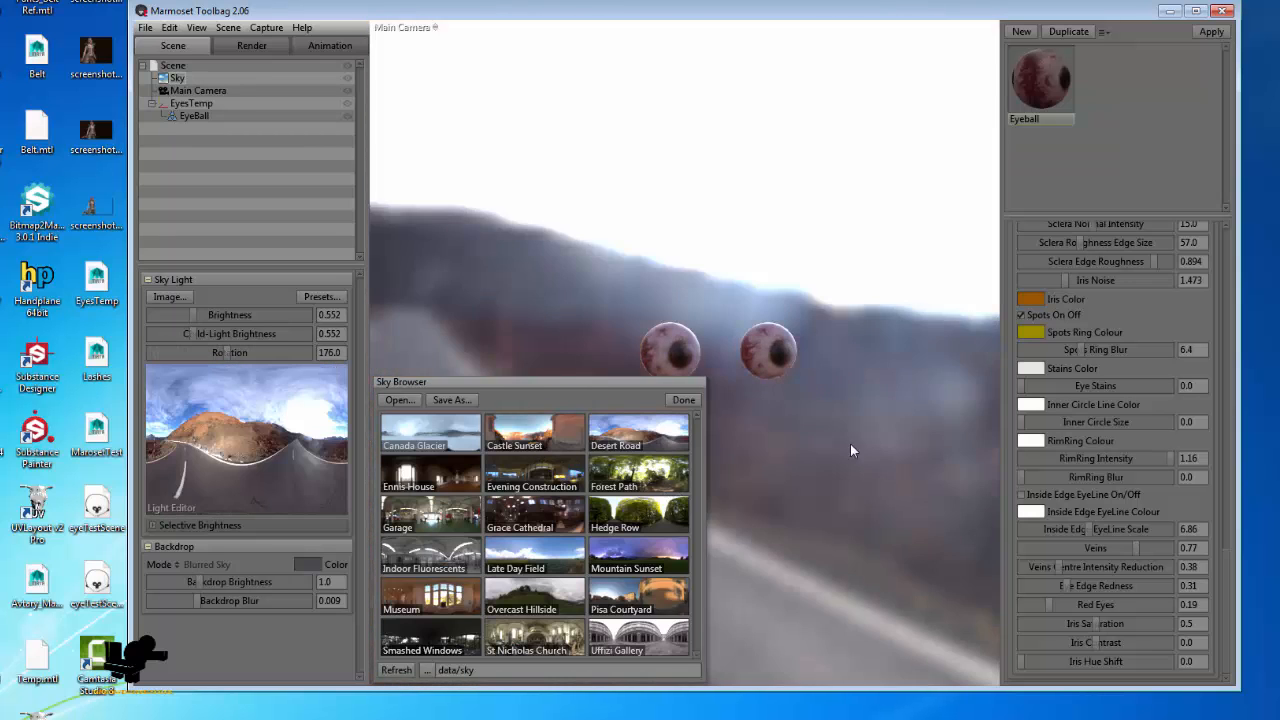
pyautogui.keyDown('shift'); pyautogui.moveTo(850, 444); pyautogui.dragTo(630, 476); pyautogui.keyUp('shift')
# - Compare the Forest Path and Evening Construction skies, rotate the sky to 244.5, and apply the Indoor Fluorescents preset
pyautogui.click(655, 476)
pyautogui.click(549, 478)
pyautogui.keyDown('shift'); pyautogui.moveTo(730, 477); pyautogui.dragTo(672, 412); pyautogui.keyUp('shift')
pyautogui.click(423, 552)
pyautogui.click(684, 400)
# - Reduce the spots ring blur to 0.0 and check the eyeball's iris up close
pyautogui.scroll(5, 740, 460)
pyautogui.moveTo(767, 487); pyautogui.dragTo(816, 553, button='right')
pyautogui.moveTo(816, 553); pyautogui.dragTo(752, 548)
pyautogui.moveTo(752, 548); pyautogui.dragTo(747, 482, button='right')
pyautogui.moveTo(744, 483); pyautogui.dragTo(675, 301)
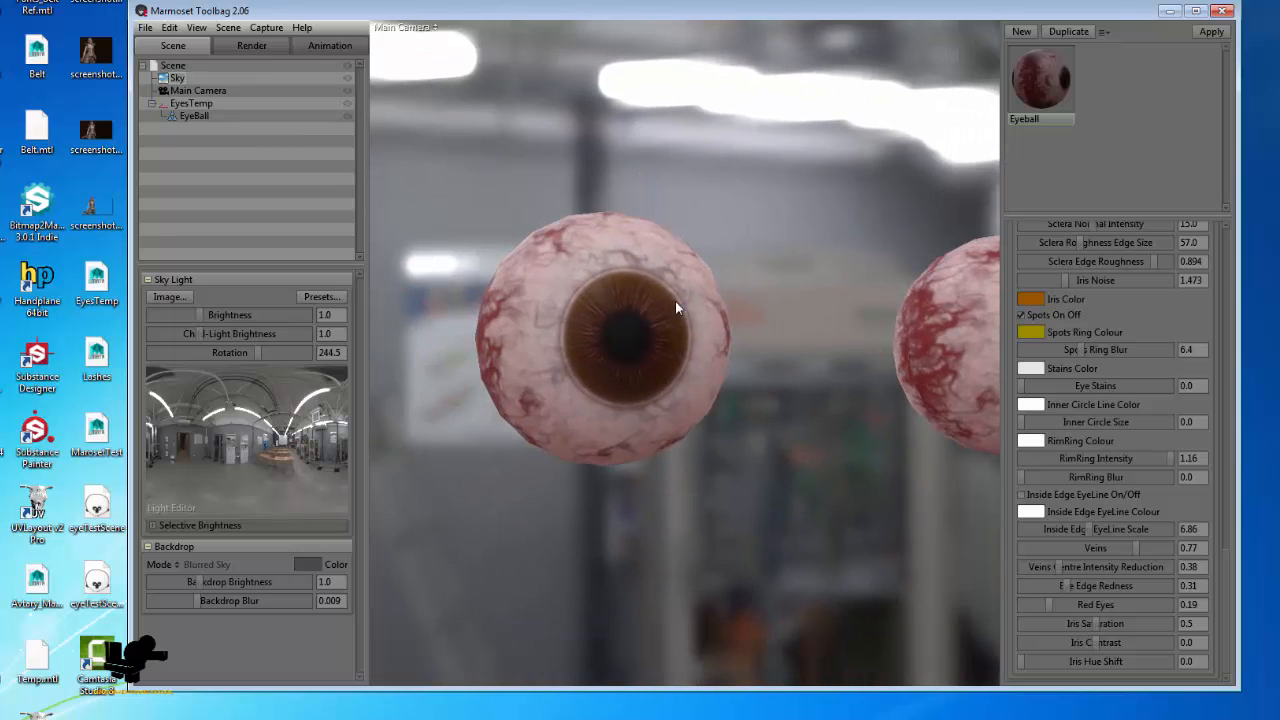
pyautogui.moveTo(1088, 349); pyautogui.dragTo(1008, 350)
pyautogui.moveTo(628, 336); pyautogui.dragTo(764, 414, button='right')
pyautogui.moveTo(764, 414); pyautogui.dragTo(830, 420, button='middle')
pyautogui.moveTo(830, 420); pyautogui.dragTo(705, 245, button='right')
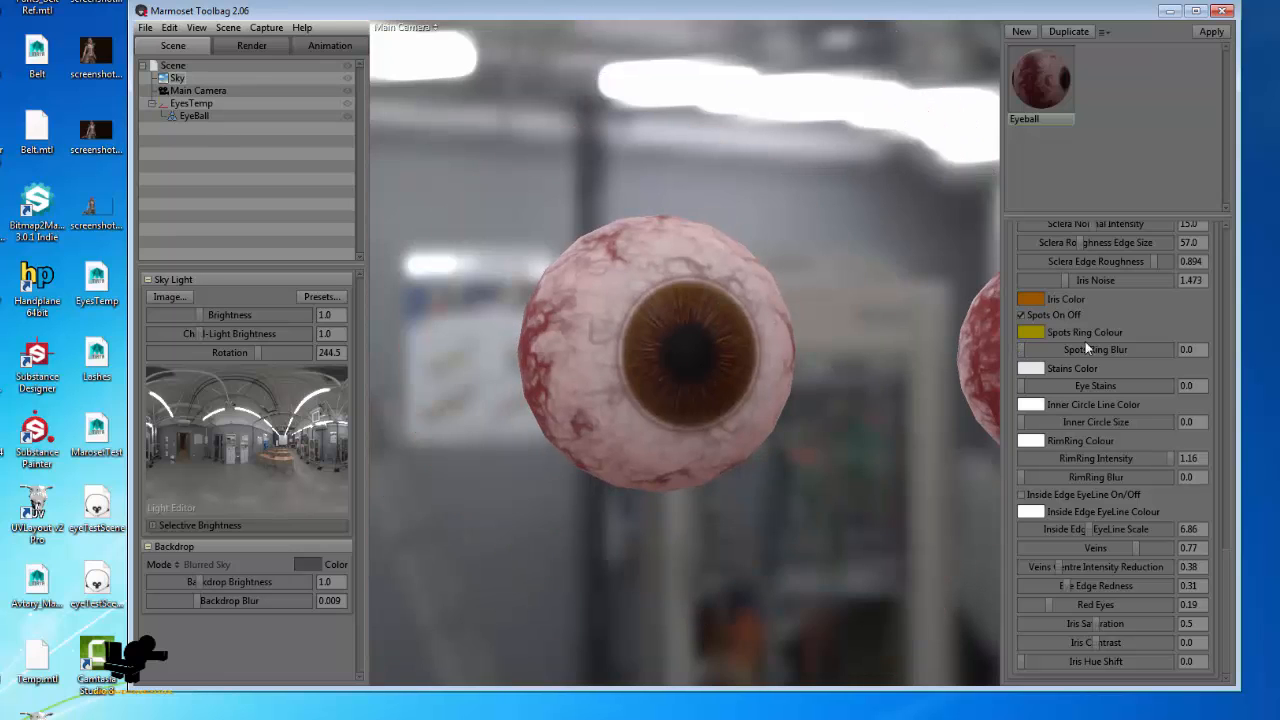
# - Set the substance texture width and height to 1024 and inspect the iris detail near and far
pyautogui.scroll(3, 1085, 347)
pyautogui.click(1055, 285)
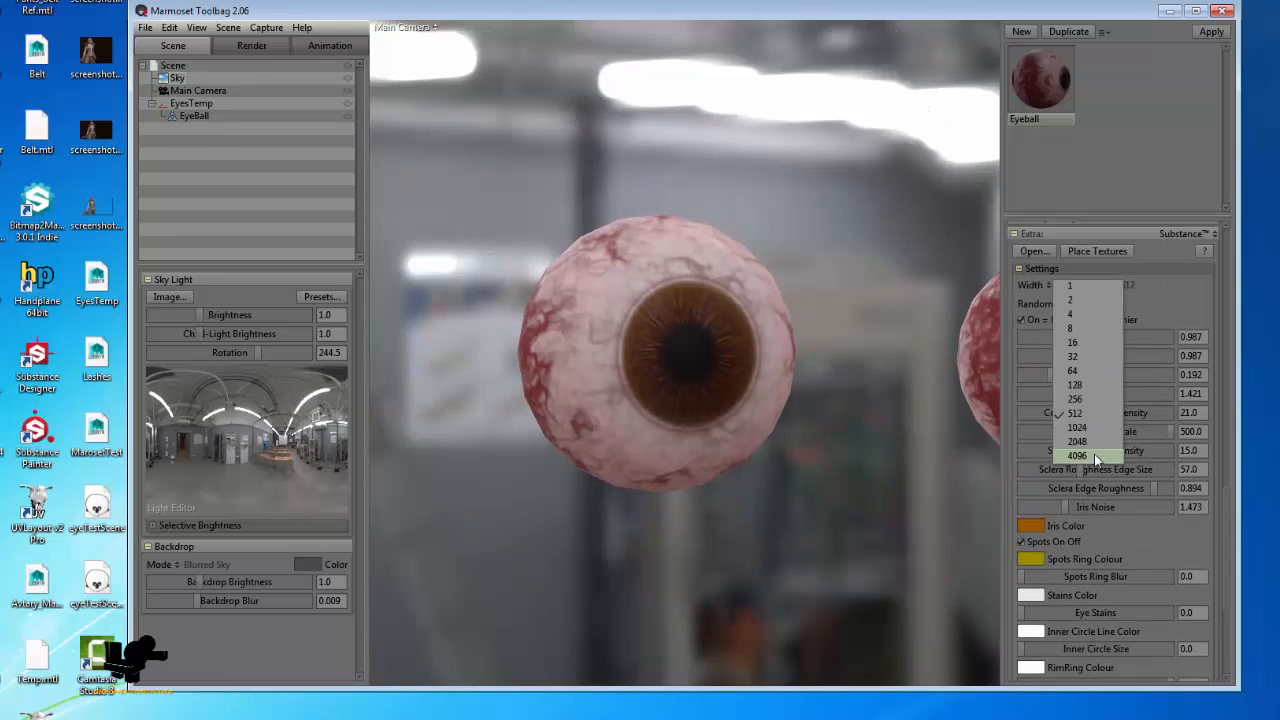
pyautogui.click(1084, 428)
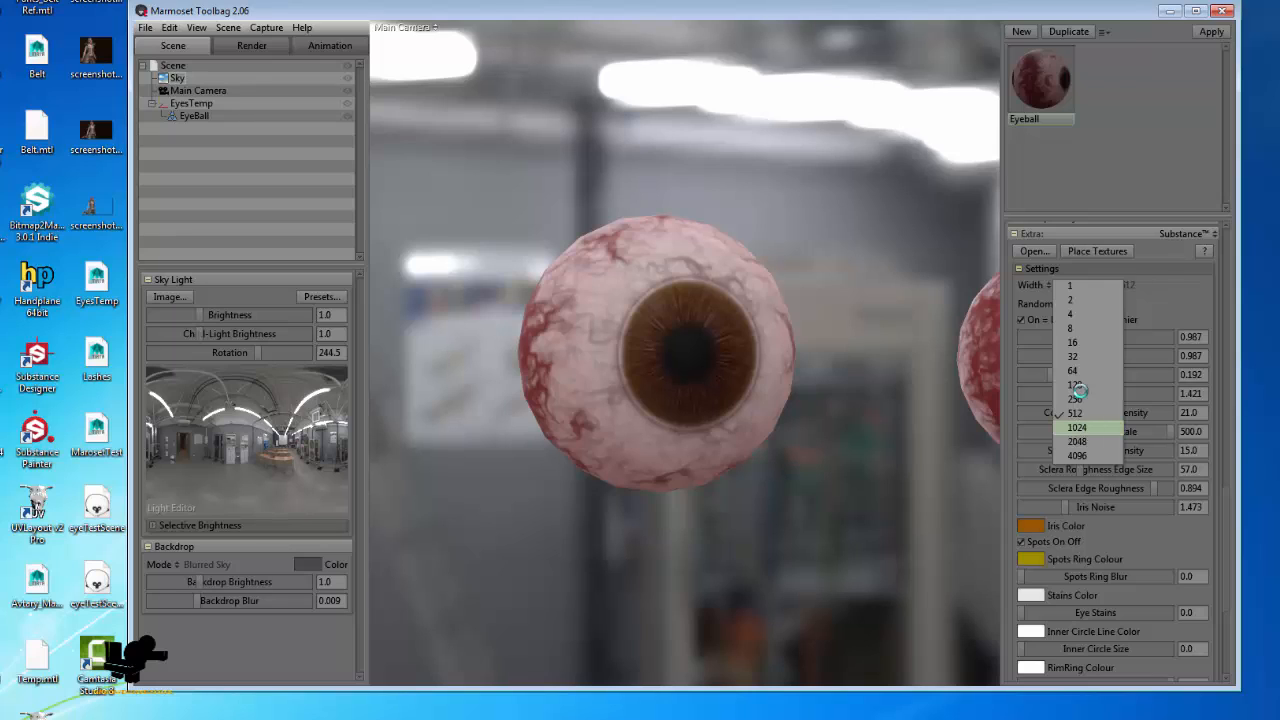
pyautogui.click(1114, 287)
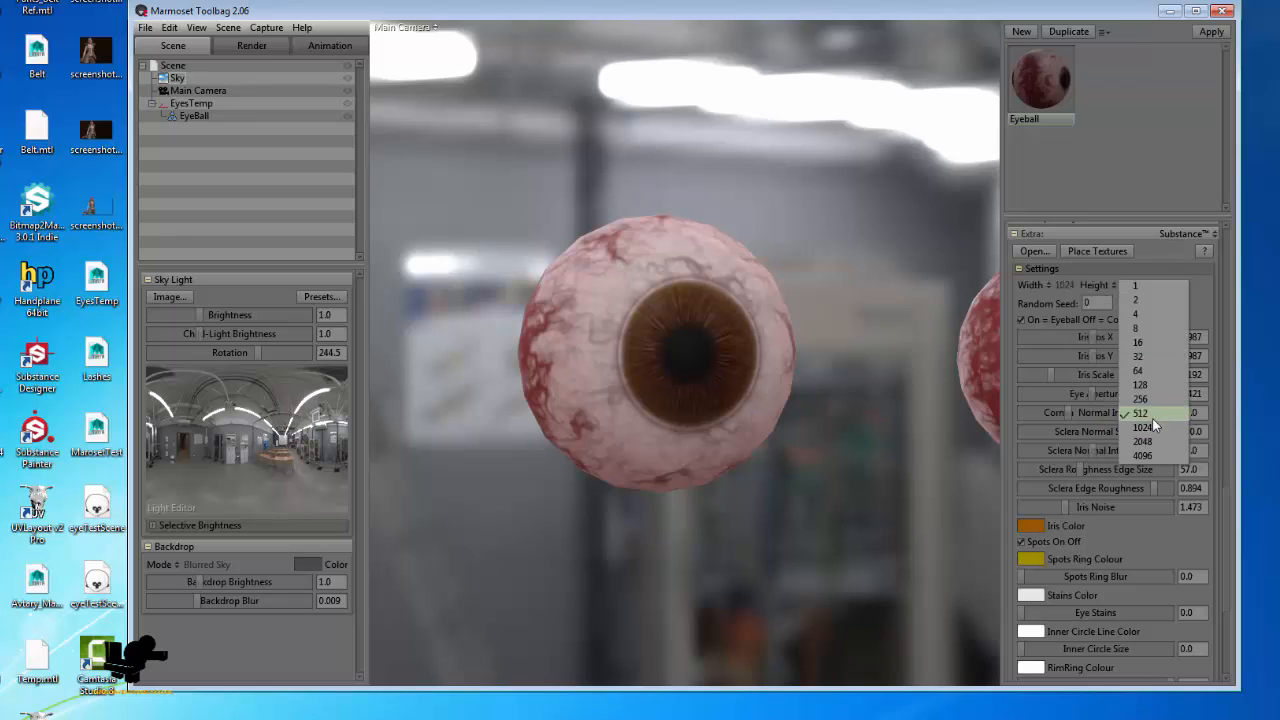
pyautogui.click(1153, 427)
pyautogui.scroll(5, 761, 398)
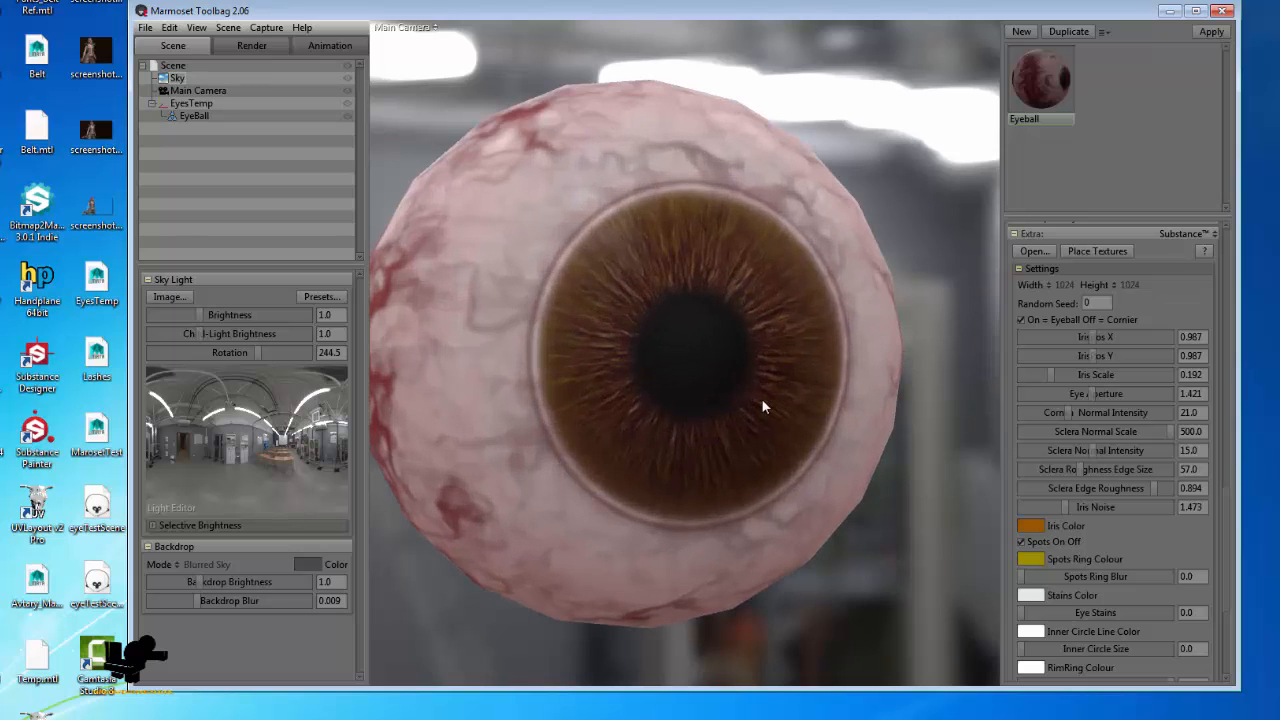
pyautogui.scroll(-5, 786, 487)
pyautogui.scroll(1, 786, 487)
pyautogui.moveTo(786, 487); pyautogui.dragTo(712, 475, button='middle')
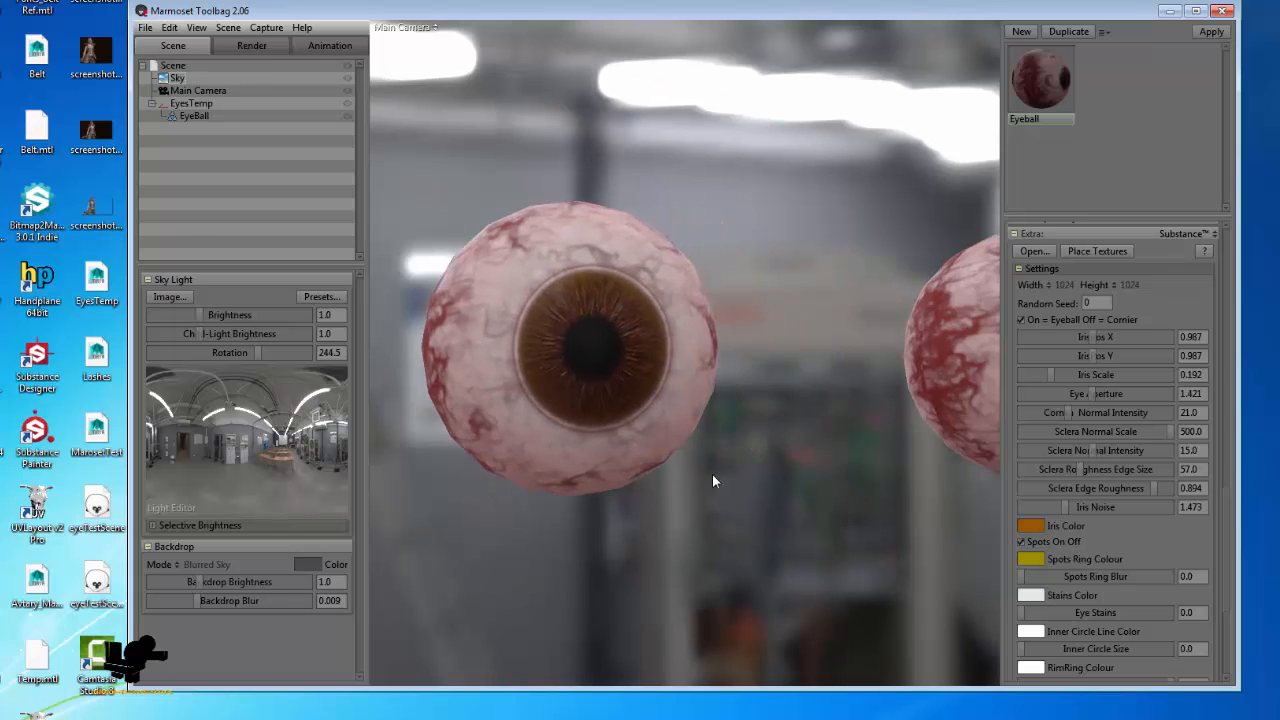
# - Test an iris scale of 0.213, return it to 0.192, and set the eye aperture to 1.578
pyautogui.moveTo(712, 475); pyautogui.dragTo(737, 500)
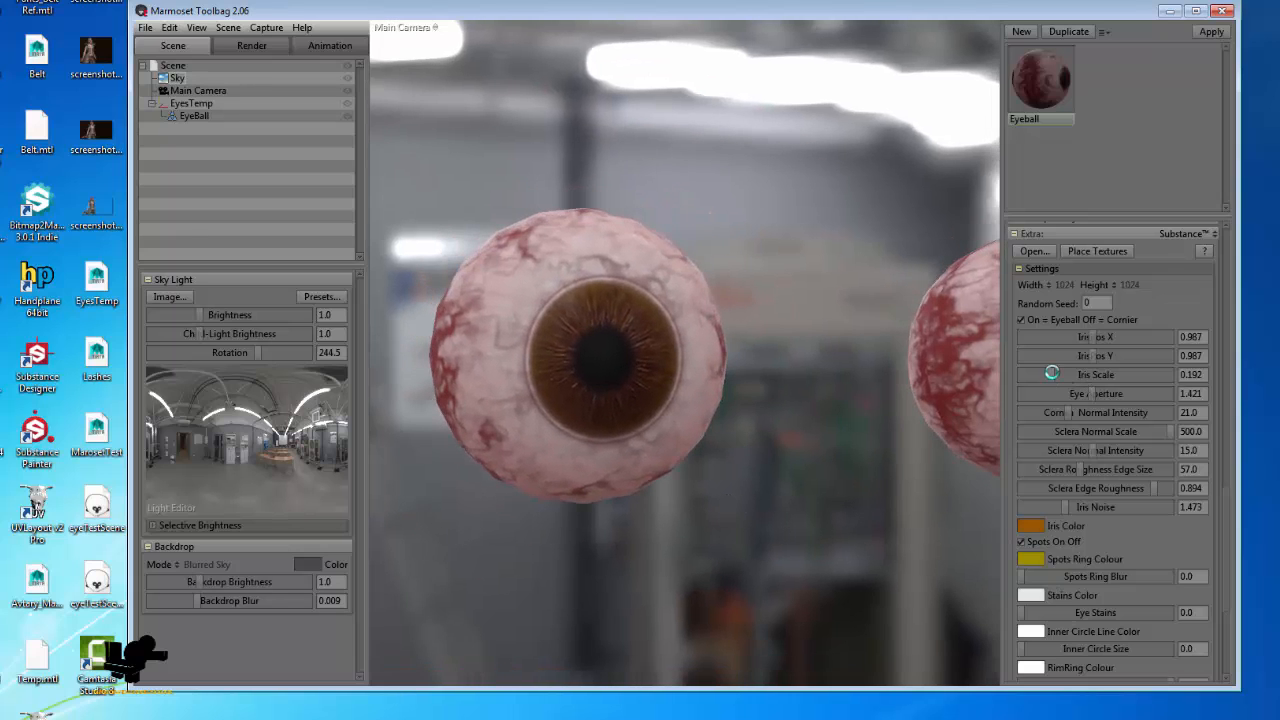
pyautogui.moveTo(1052, 372); pyautogui.dragTo(1049, 376)
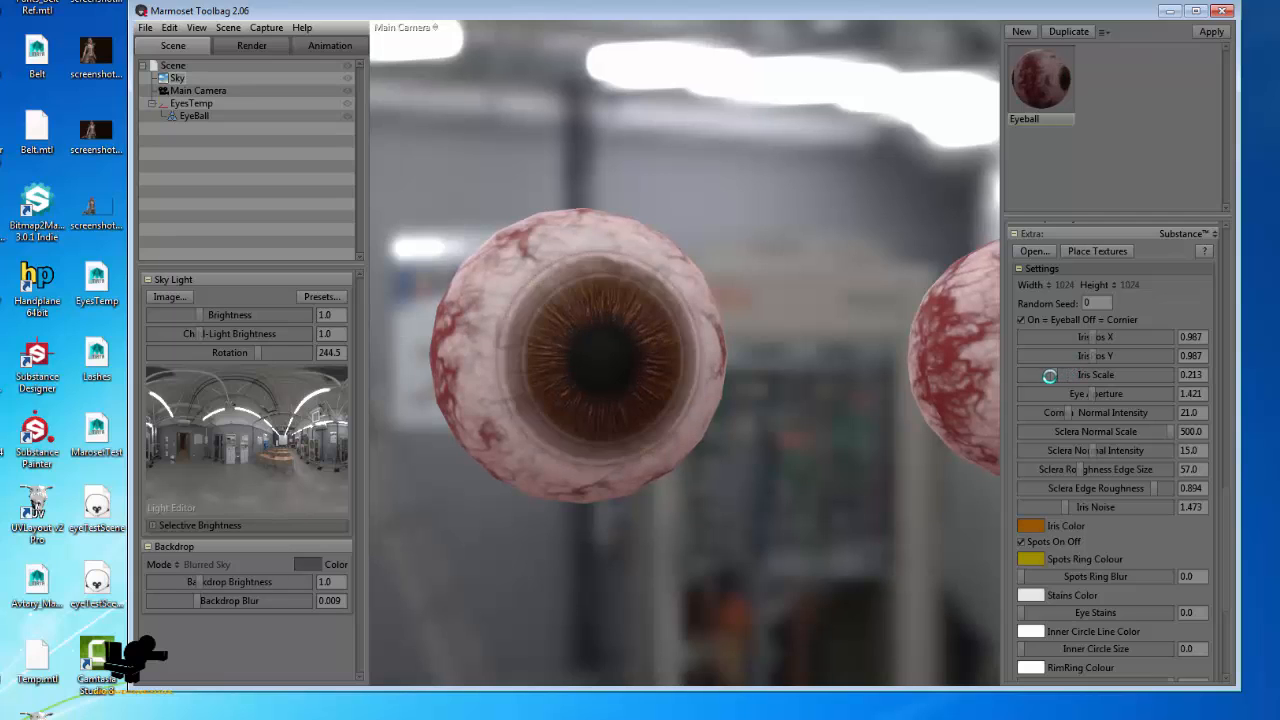
pyautogui.moveTo(1090, 397); pyautogui.dragTo(1120, 394)
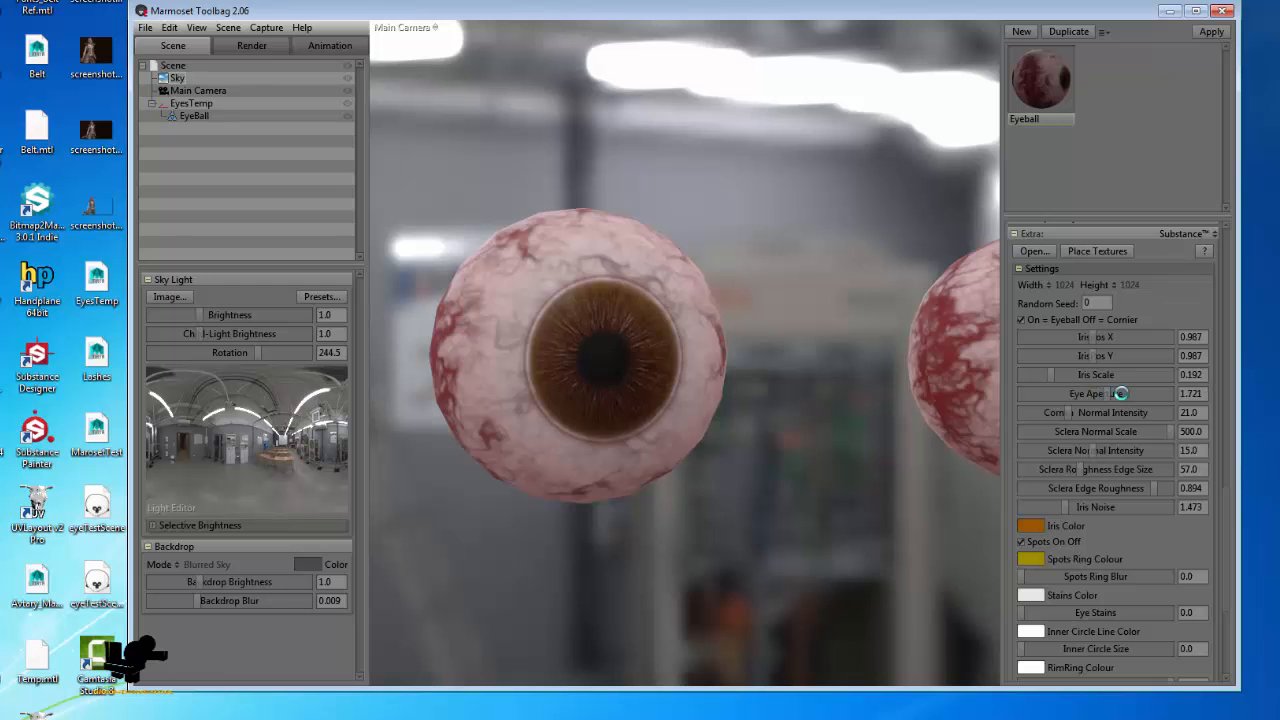
# - Look through the eyeball material's gloss, albedo, diffusion, reflectivity, emissive and substance settings
pyautogui.scroll(5, 1091, 407)
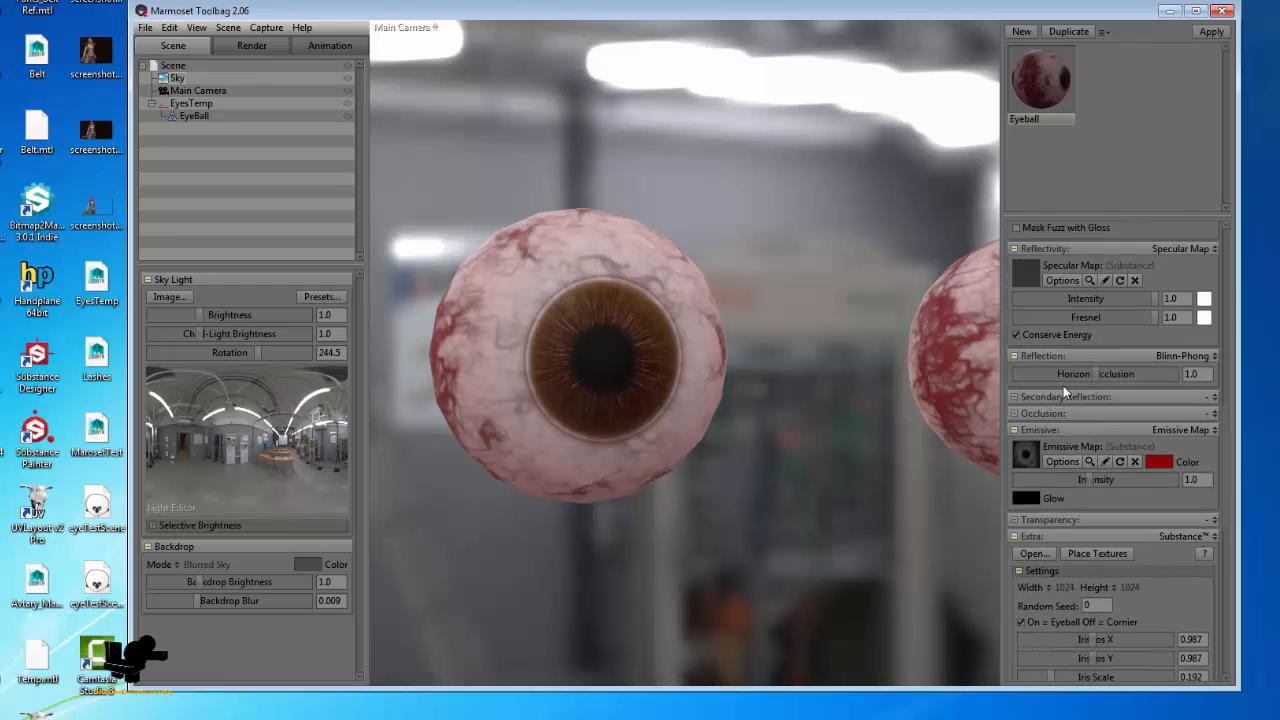
pyautogui.scroll(10, 1022, 330)
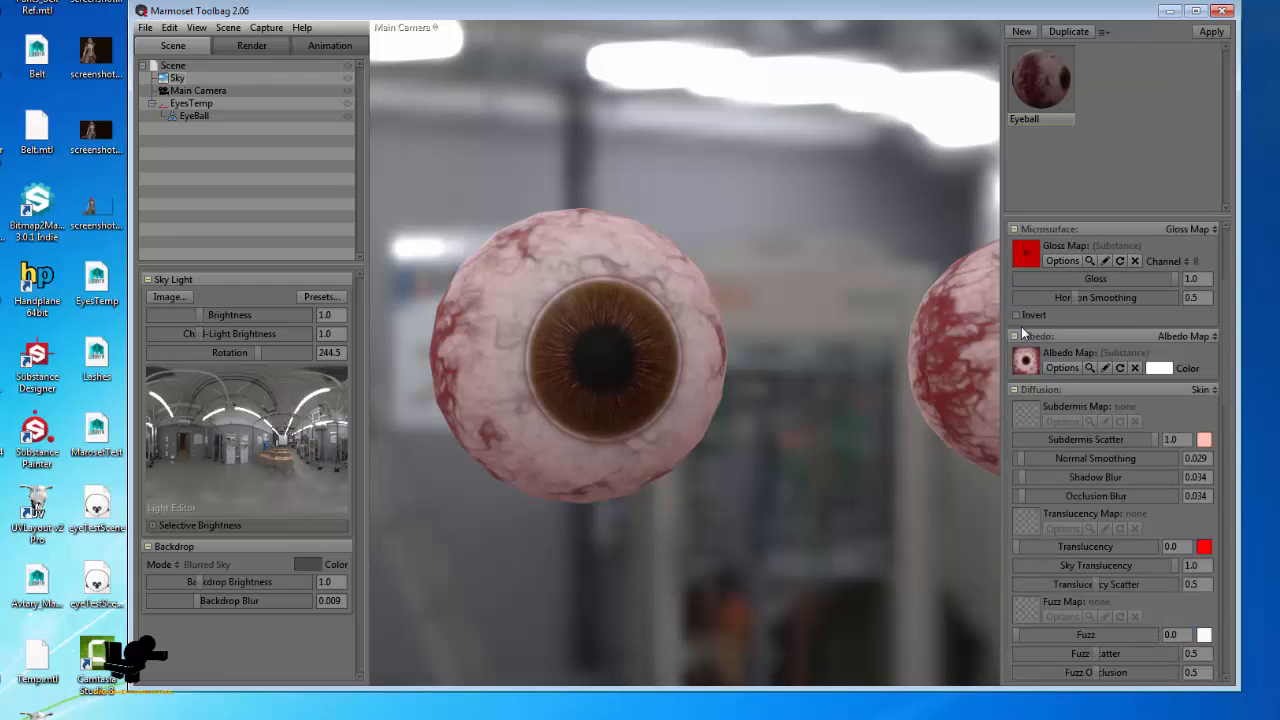
pyautogui.scroll(-10, 1022, 332)
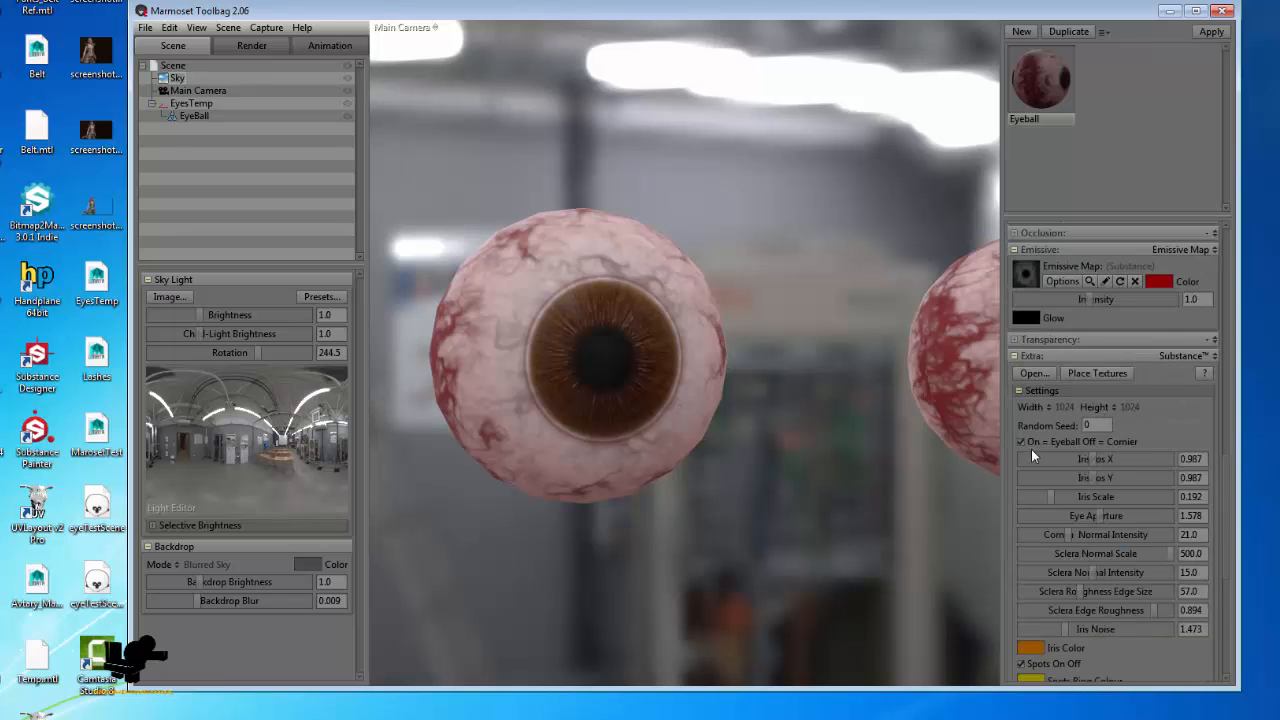
pyautogui.scroll(-3, 1060, 455)
pyautogui.scroll(10, 1072, 395)
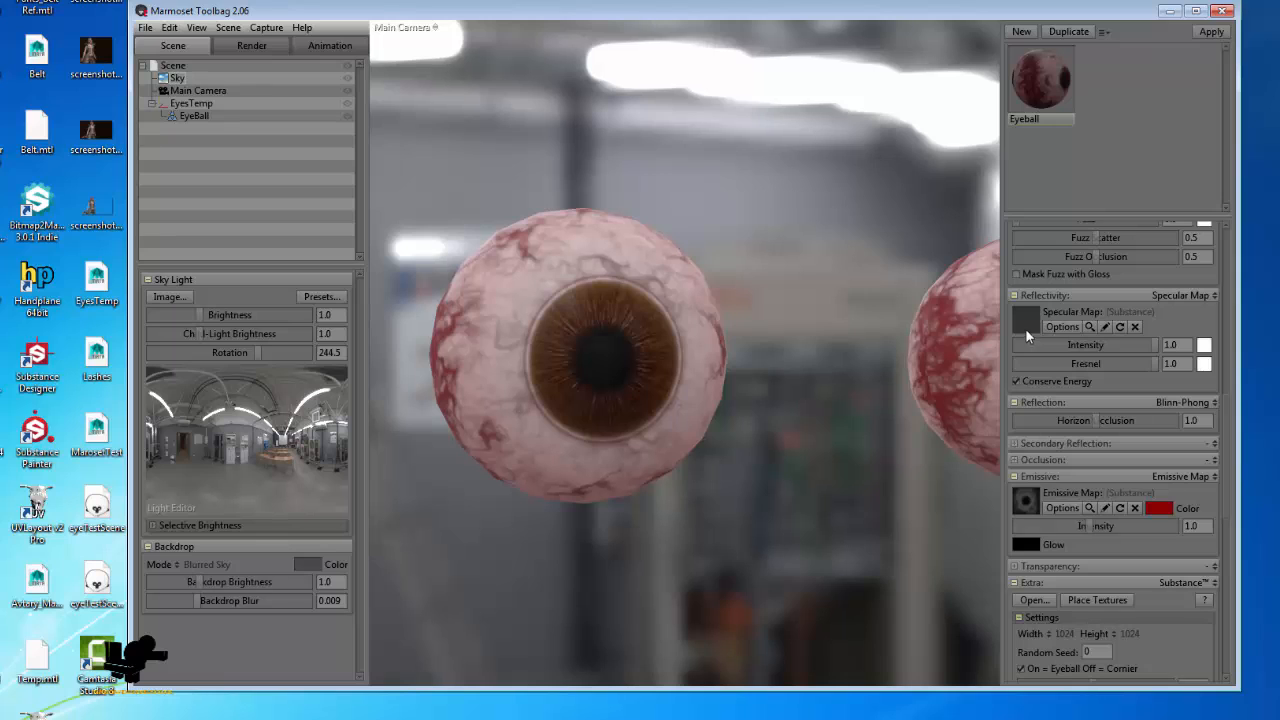
# - Preview the Eyeball material's specular map and close the preview
pyautogui.click(1089, 327)
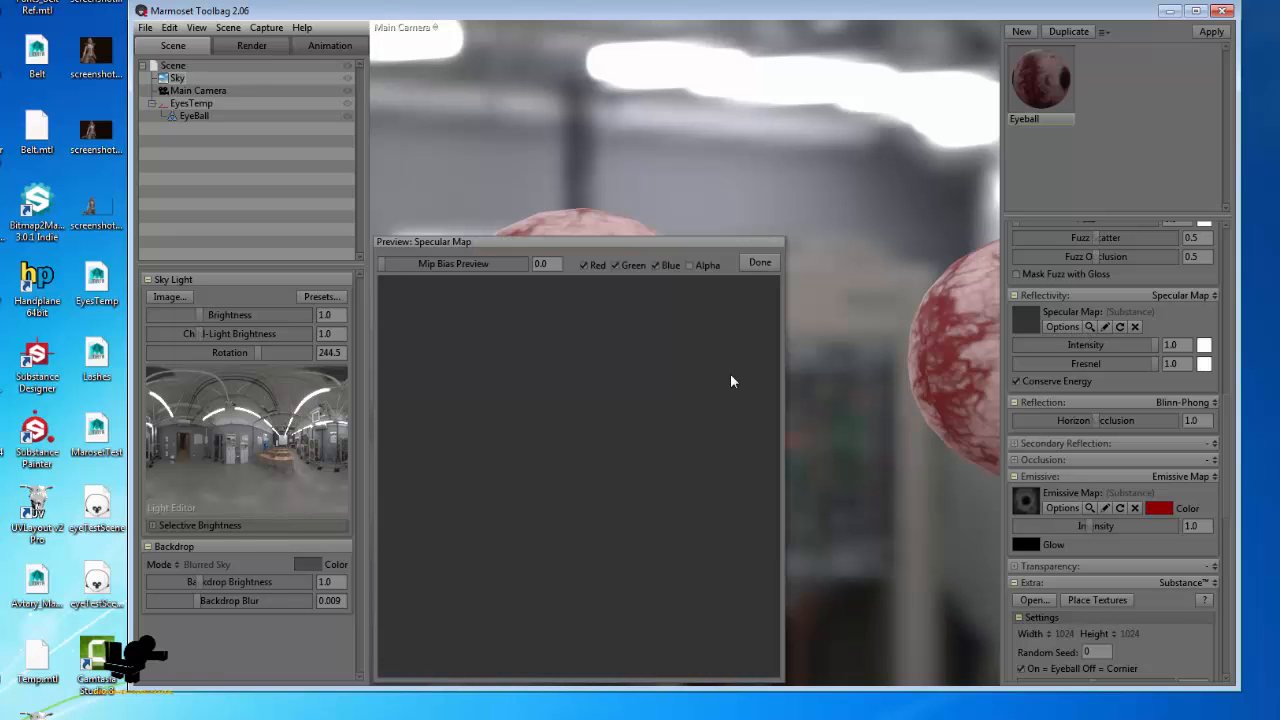
pyautogui.click(759, 262)
# - Set the Eye Aperture to 1.673 and toggle the iris spots off and back on
pyautogui.scroll(-9, 1089, 461)
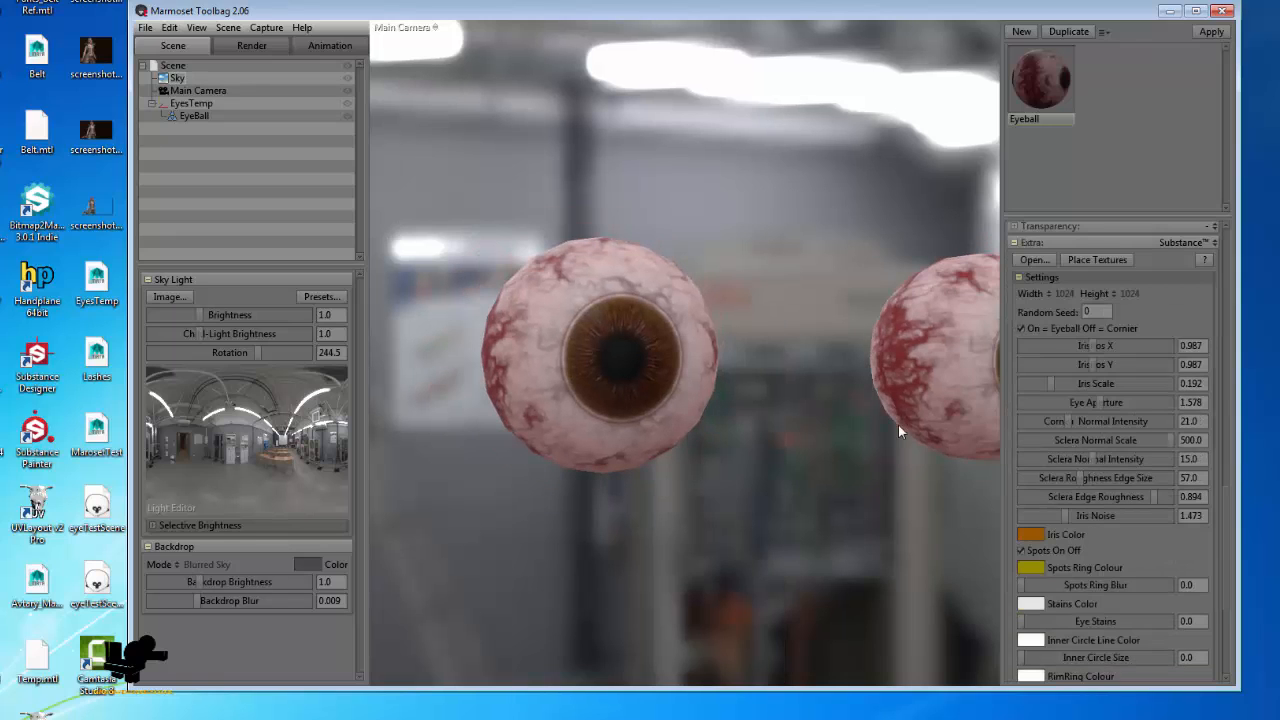
pyautogui.scroll(1, 1066, 350)
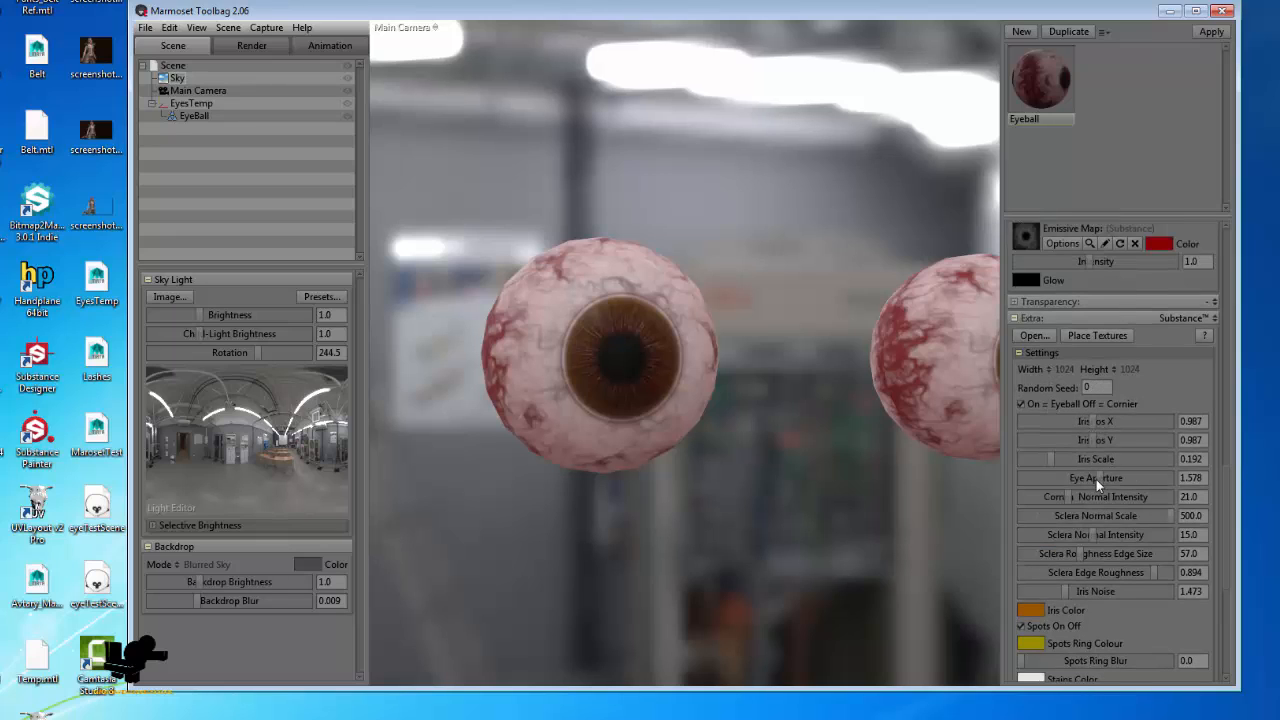
pyautogui.moveTo(1084, 484)
pyautogui.mouseDown()
pyautogui.moveTo(1109, 483)
pyautogui.moveTo(1097, 484)
pyautogui.mouseUp()
pyautogui.scroll(-1, 1075, 540)
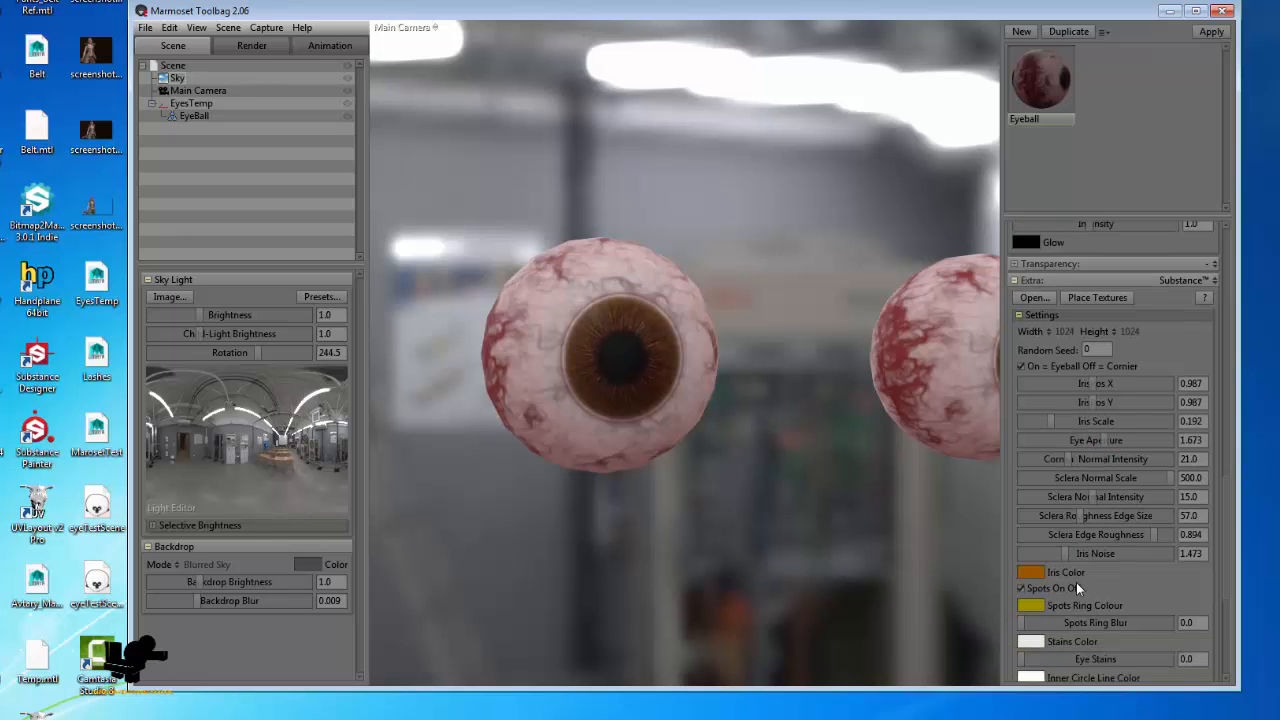
pyautogui.scroll(-3, 1076, 582)
pyautogui.click(1022, 475)
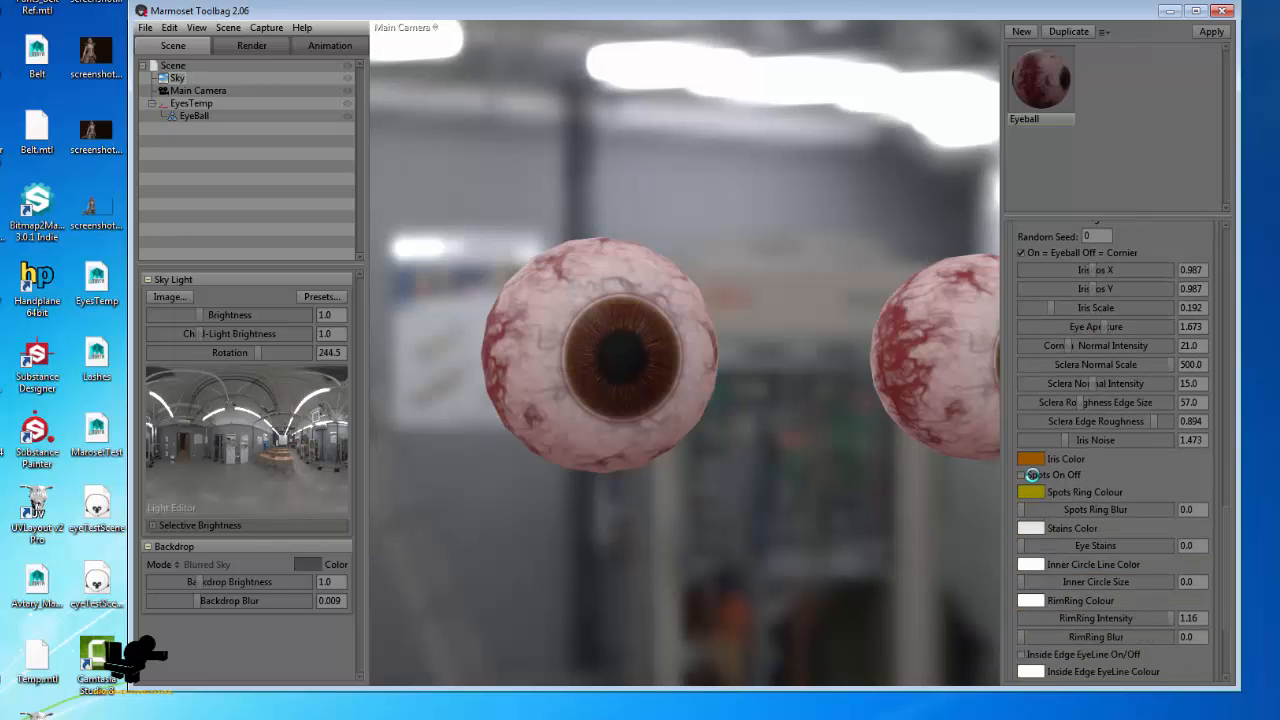
# - Set the Stains Color to yellow d7c000 and raise Eye Stains to 1.0
pyautogui.scroll(-1, 1049, 520)
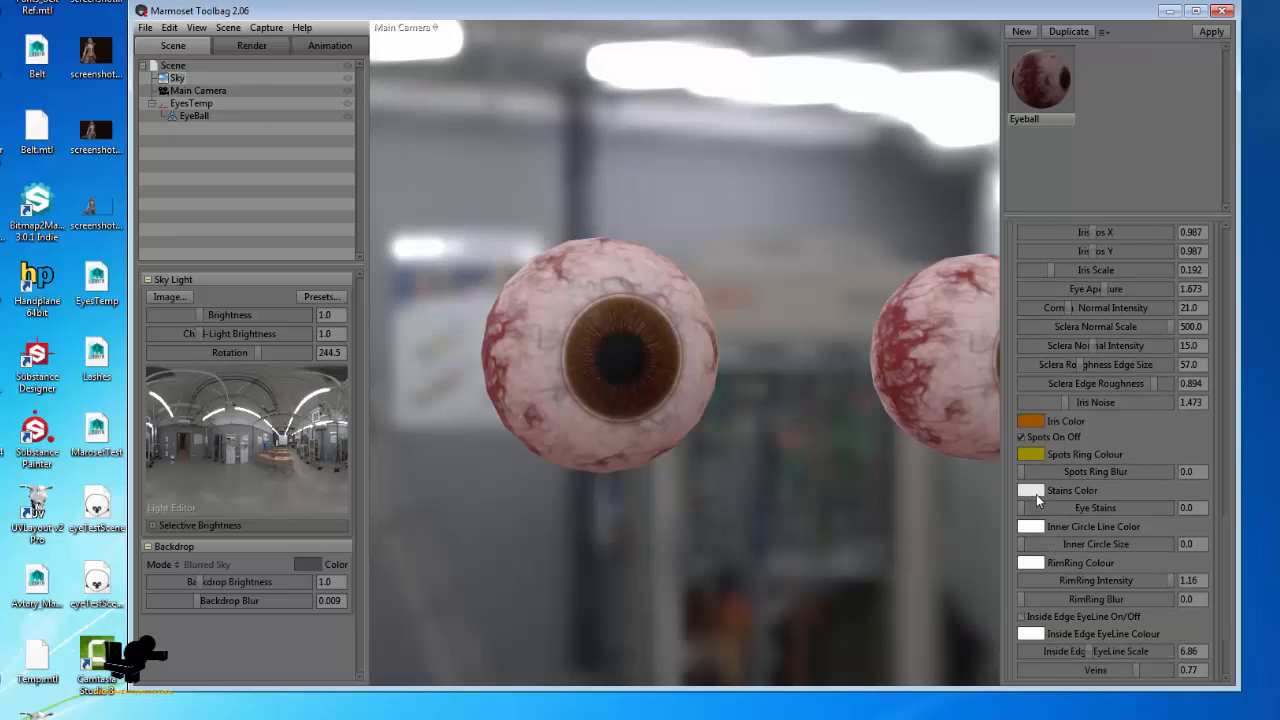
pyautogui.click(1031, 492)
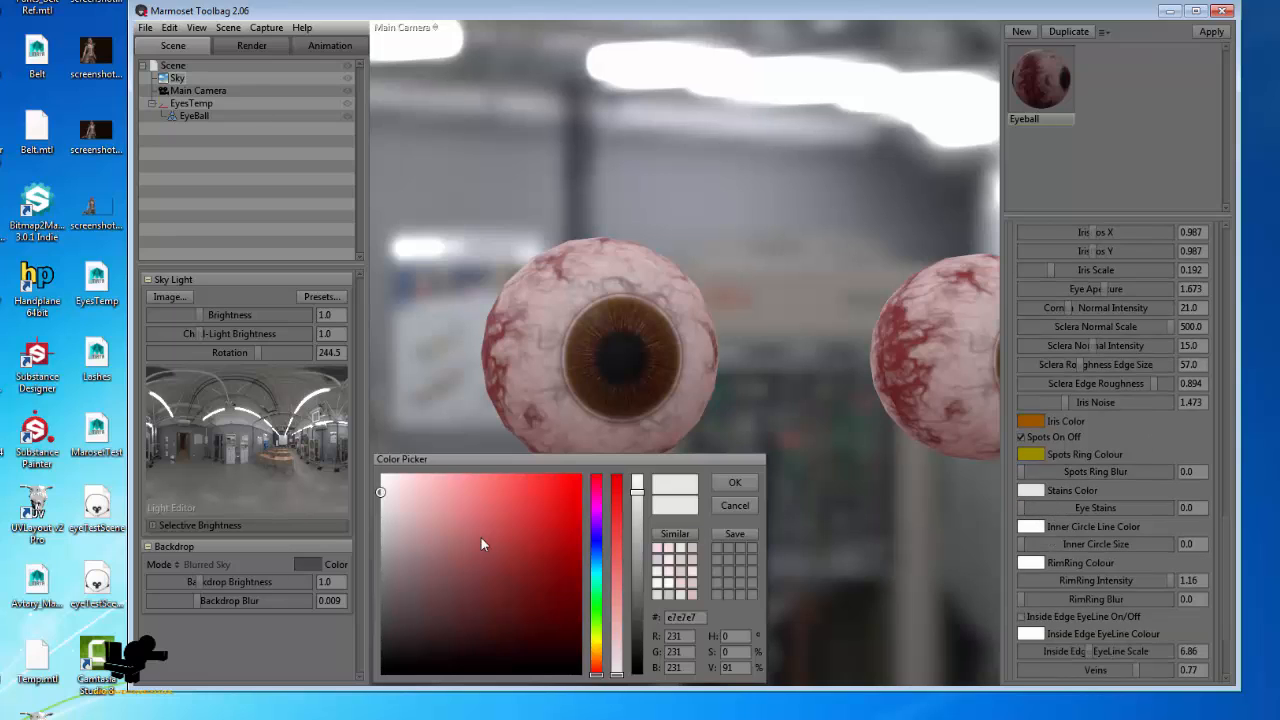
pyautogui.moveTo(481, 537); pyautogui.dragTo(582, 529)
pyautogui.moveTo(596, 673); pyautogui.dragTo(596, 645)
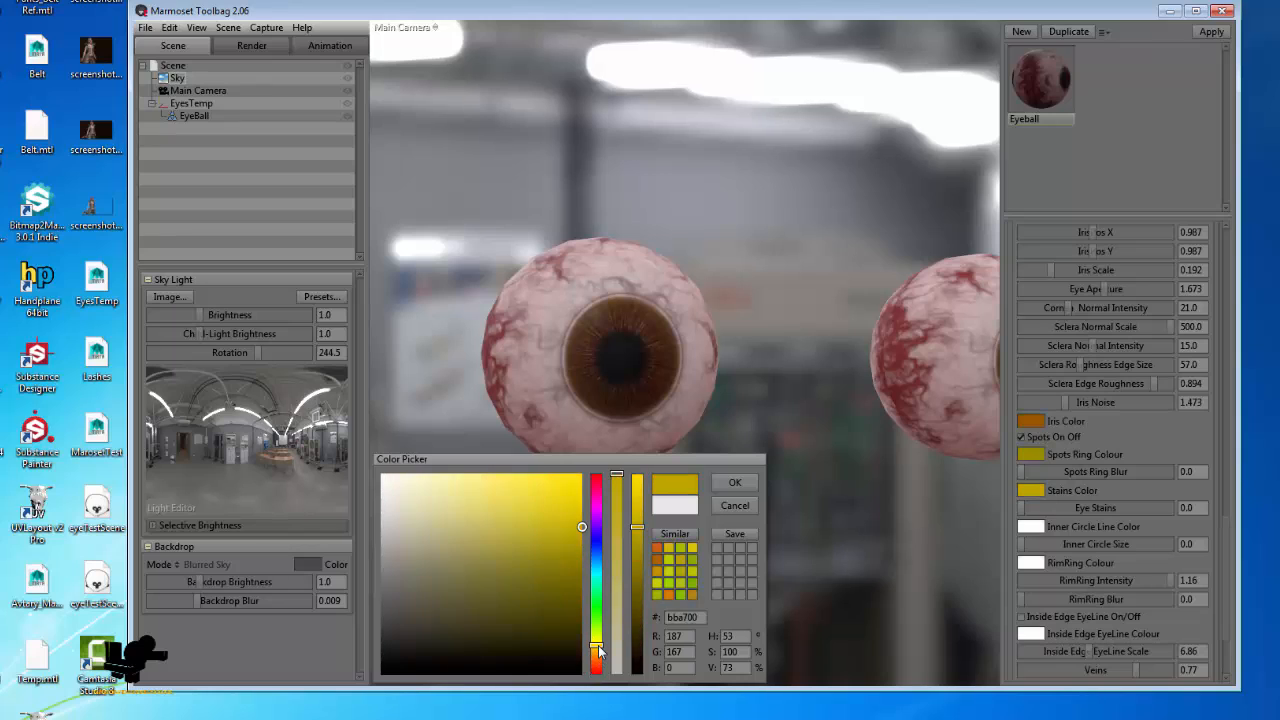
pyautogui.moveTo(637, 530); pyautogui.dragTo(637, 505)
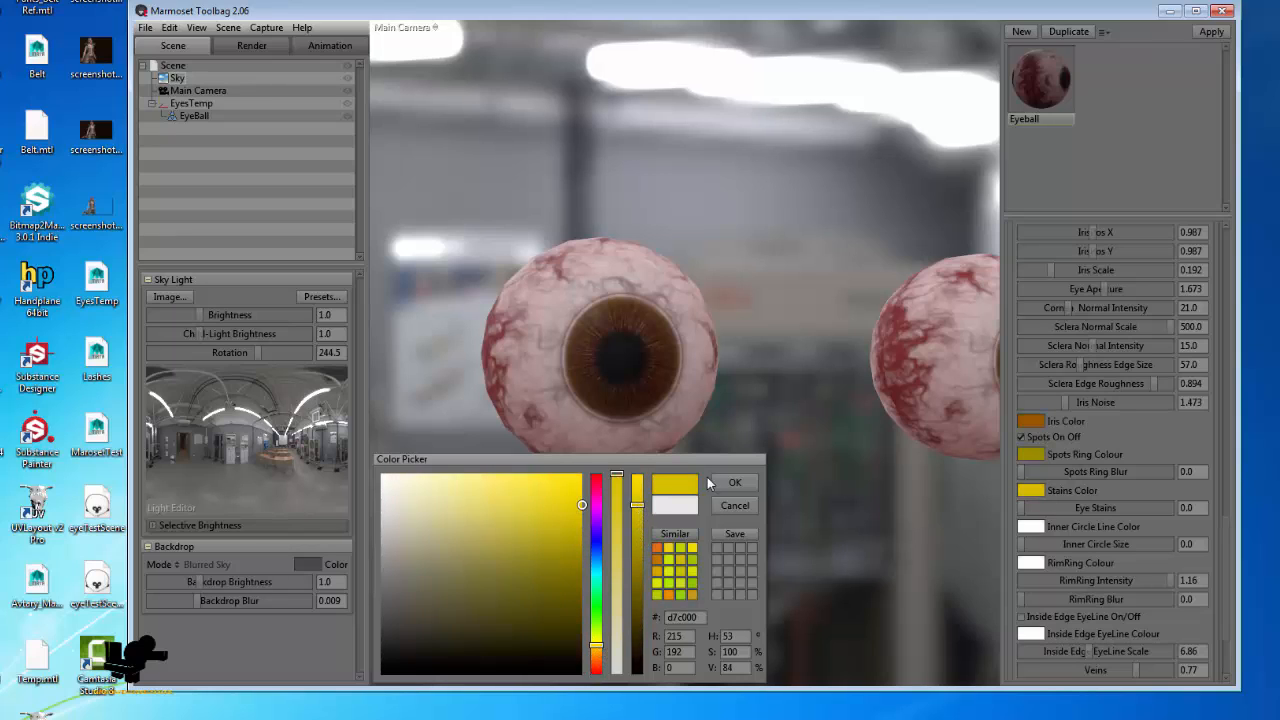
pyautogui.click(722, 485)
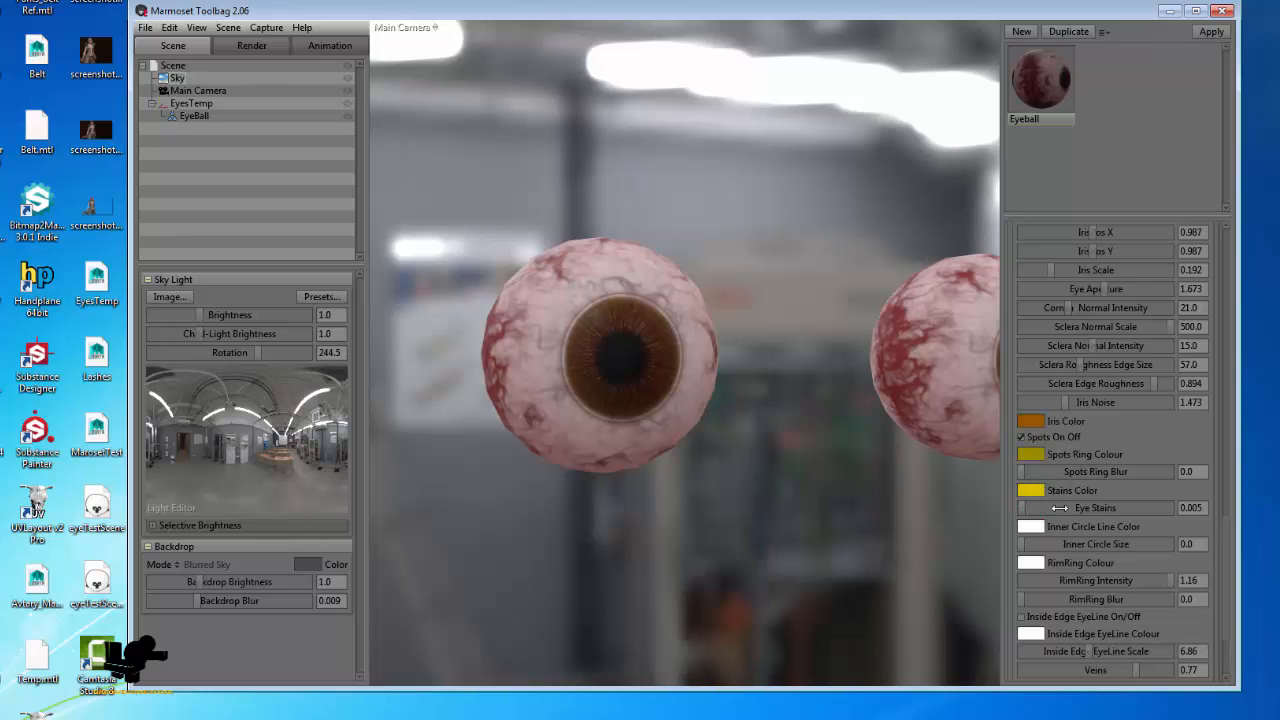
pyautogui.moveTo(1026, 508); pyautogui.dragTo(1123, 521)
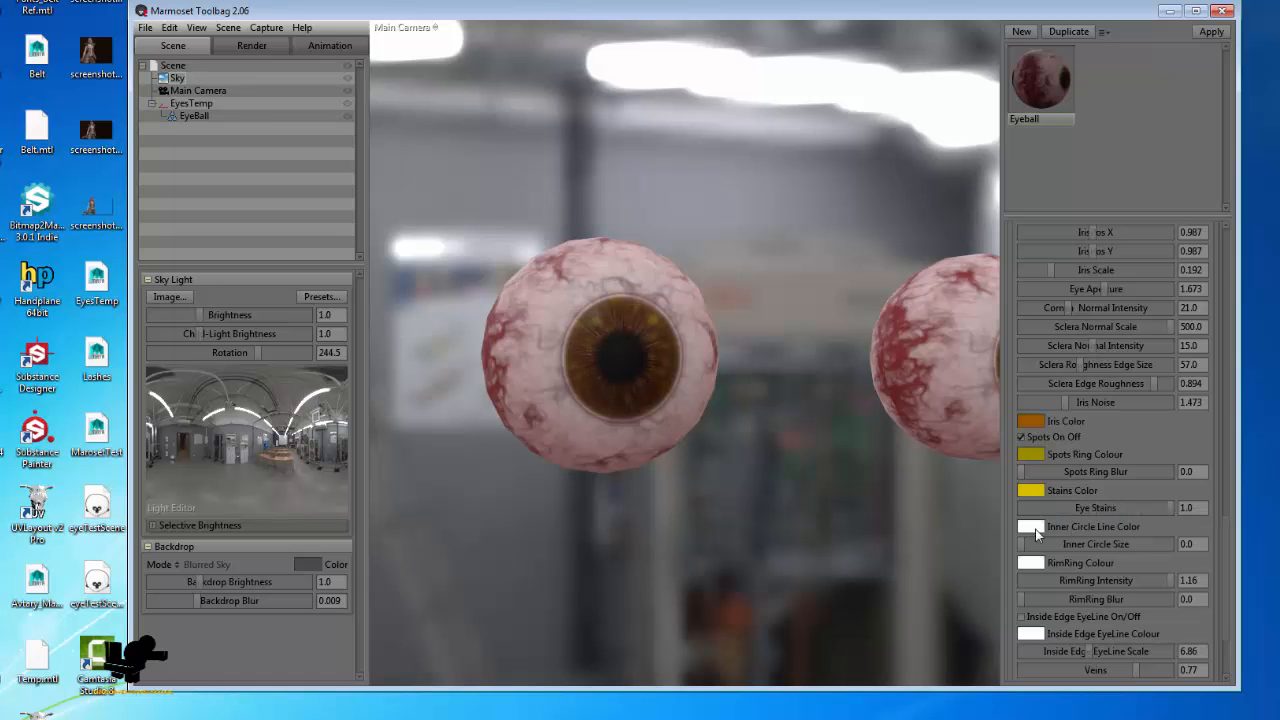
# - Set the Inner Circle Line Color to red c50000 and raise the Inner Circle Size to 7.157
pyautogui.moveTo(733, 415); pyautogui.dragTo(723, 465)
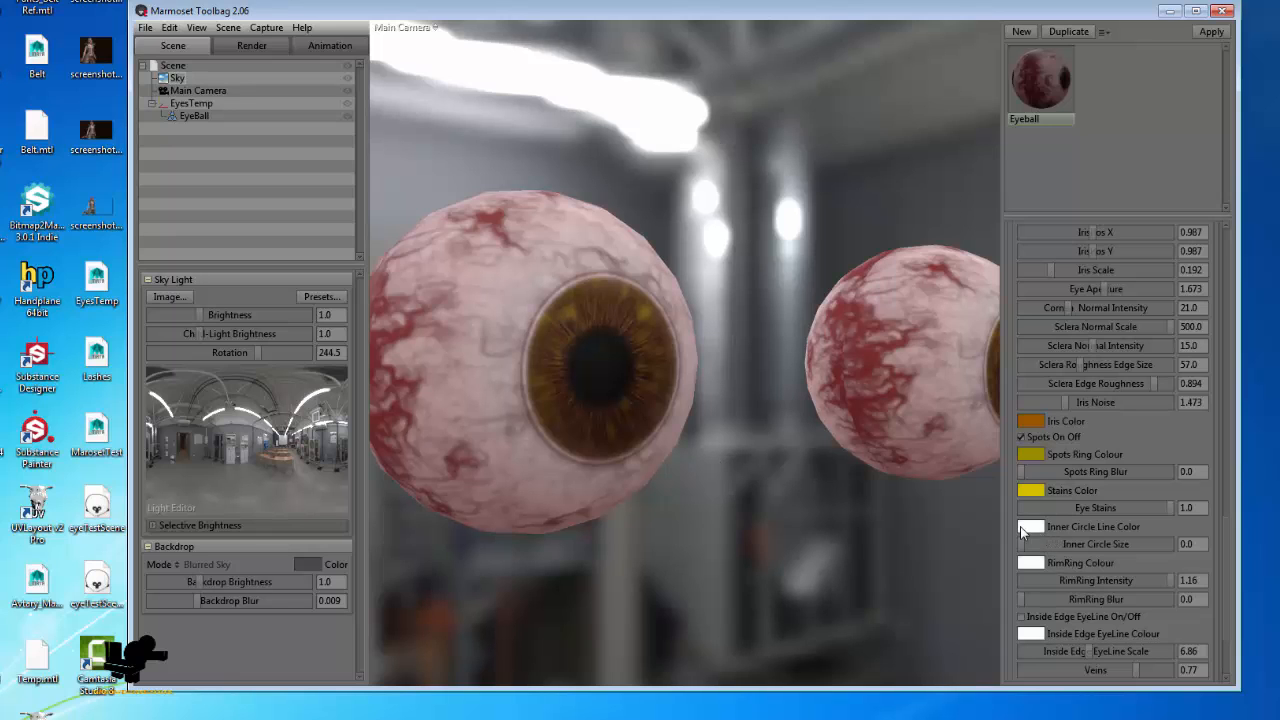
pyautogui.moveTo(826, 470); pyautogui.dragTo(684, 370)
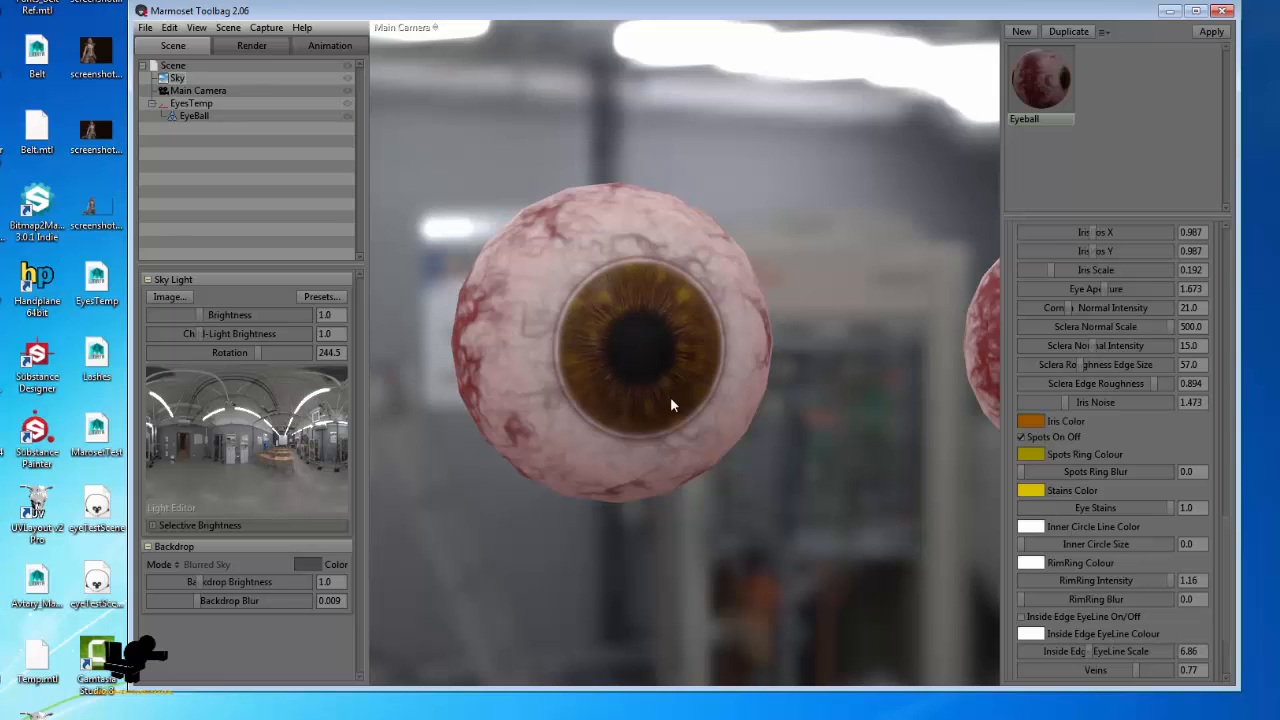
pyautogui.click(1030, 526)
pyautogui.moveTo(533, 535); pyautogui.dragTo(582, 518)
pyautogui.click(734, 482)
pyautogui.moveTo(790, 471); pyautogui.dragTo(768, 476)
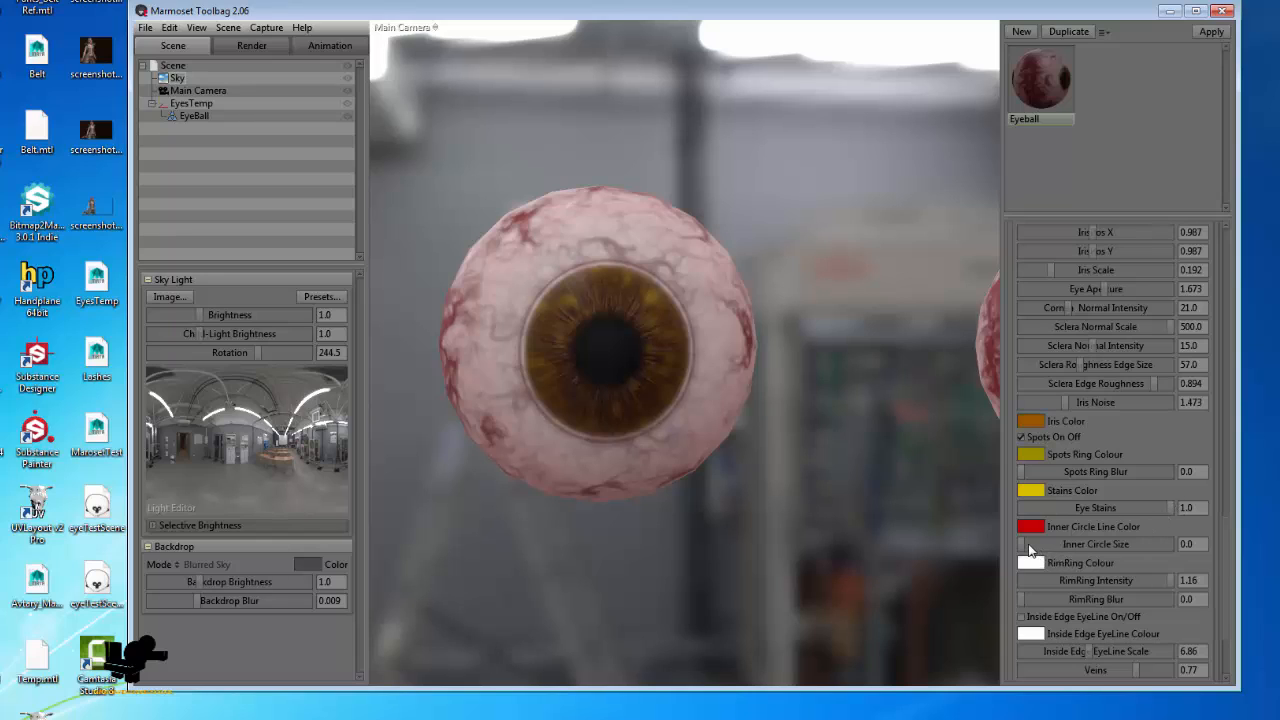
pyautogui.moveTo(1078, 544); pyautogui.dragTo(1170, 544)
pyautogui.click(1102, 548)
pyautogui.moveTo(1102, 548); pyautogui.dragTo(1185, 548)
# - Set the substance texture width and height to 512
pyautogui.scroll(5, 1085, 401)
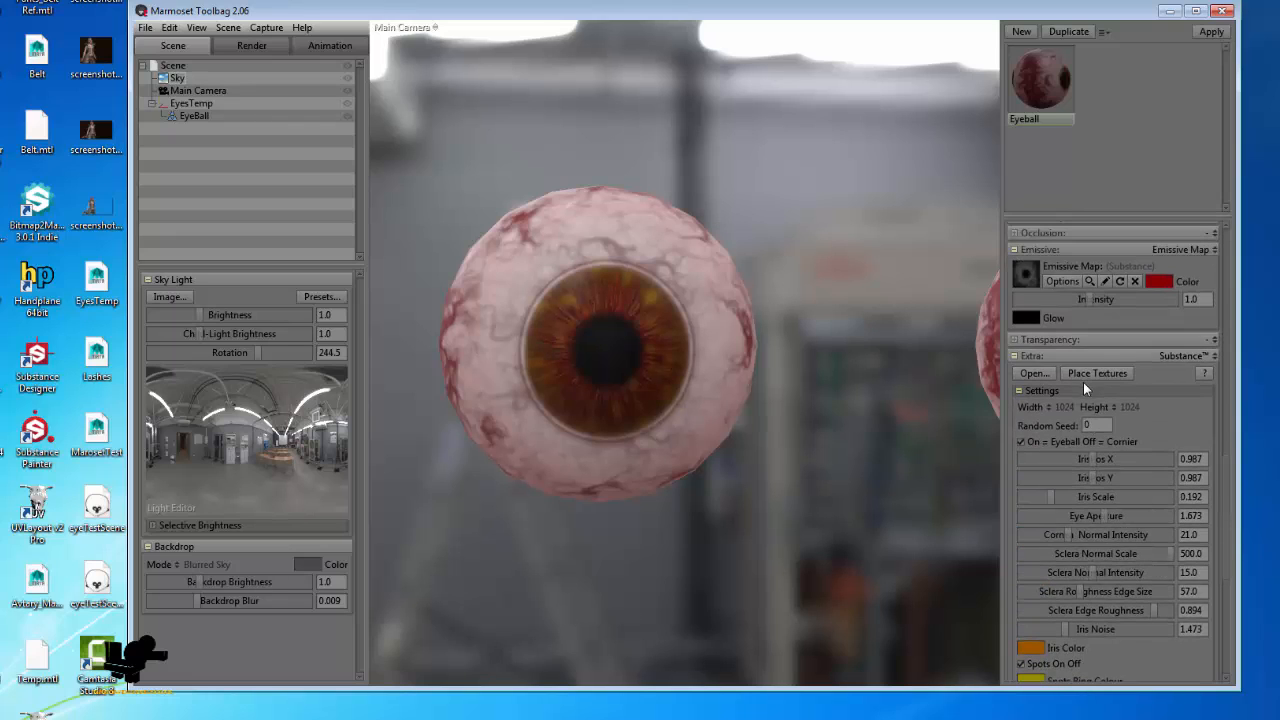
pyautogui.click(1048, 407)
pyautogui.click(1088, 538)
pyautogui.click(1118, 407)
pyautogui.click(1150, 535)
# - Set the Inner Circle Size to 6.21 and change the Inner Circle Line Color to orange
pyautogui.scroll(-3, 1052, 566)
pyautogui.scroll(-1, 1052, 566)
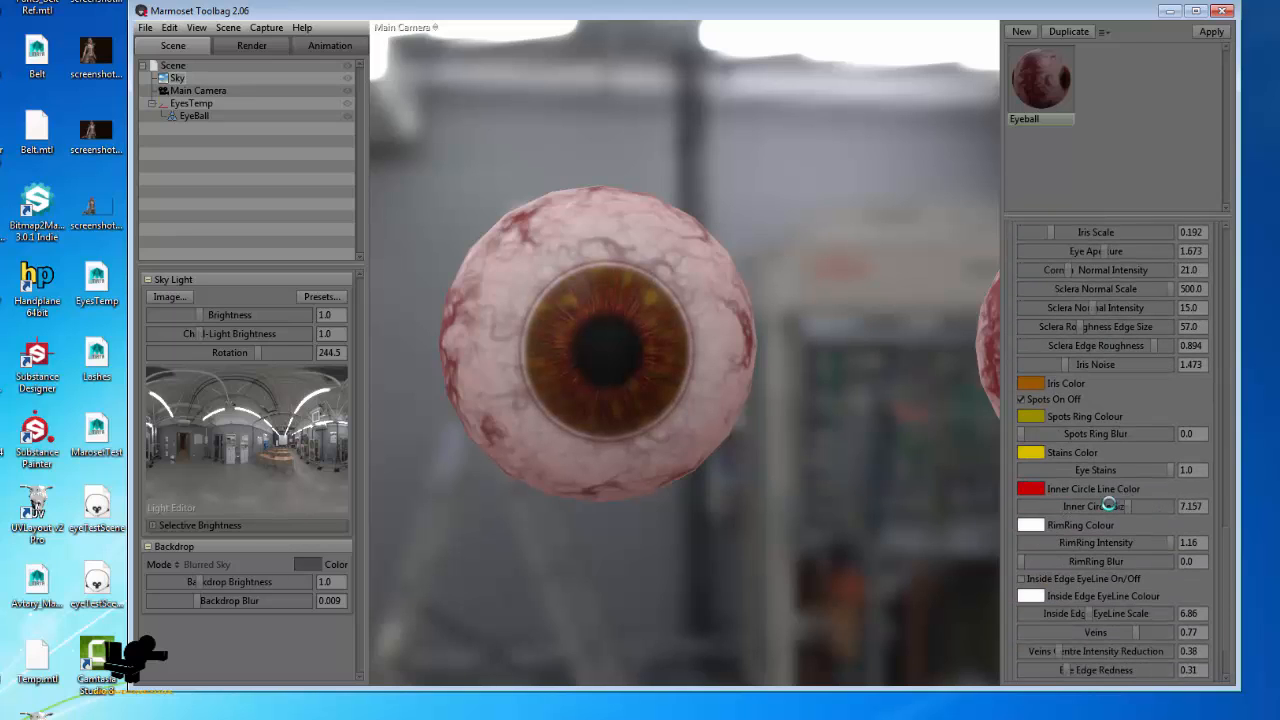
pyautogui.moveTo(1110, 504)
pyautogui.mouseDown()
pyautogui.moveTo(1146, 502)
pyautogui.moveTo(1060, 502)
pyautogui.moveTo(1148, 504)
pyautogui.moveTo(1066, 505)
pyautogui.moveTo(1113, 505)
pyautogui.mouseUp()
pyautogui.moveTo(941, 492); pyautogui.dragTo(930, 446)
pyautogui.click(1031, 486)
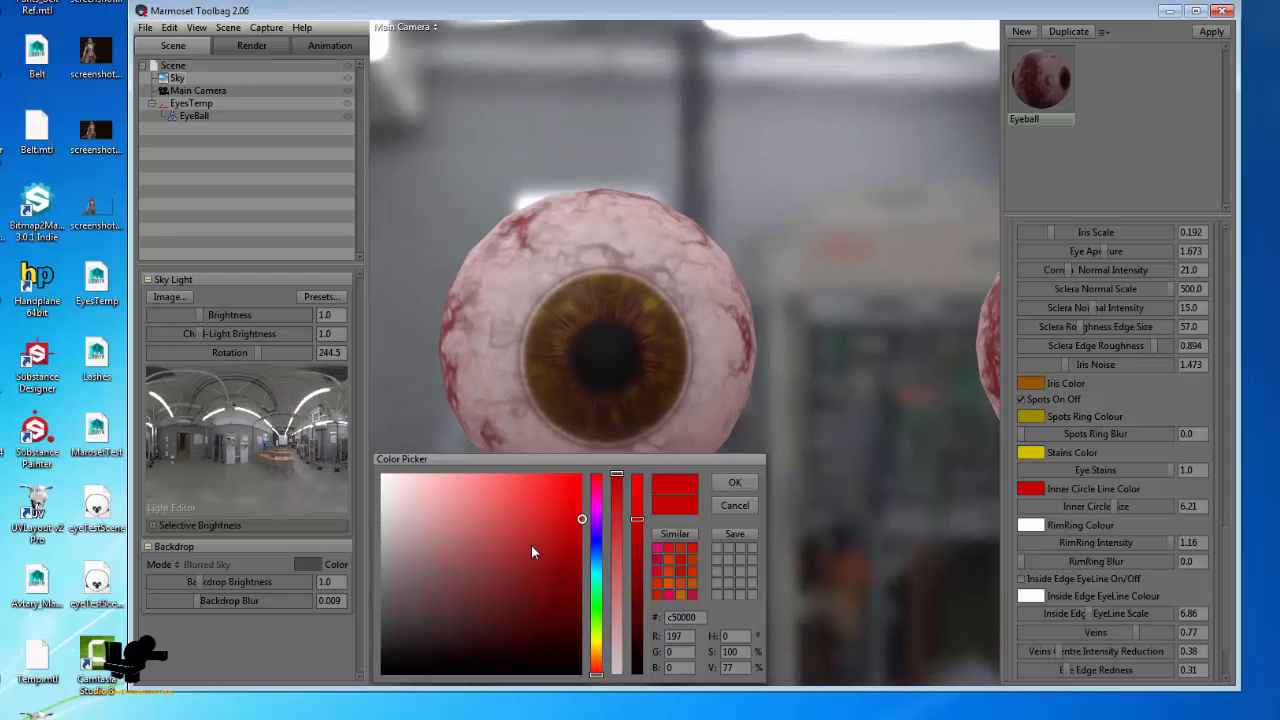
pyautogui.moveTo(536, 544); pyautogui.dragTo(600, 455)
pyautogui.moveTo(598, 676); pyautogui.dragTo(594, 654)
pyautogui.click(734, 482)
# - Set the RimRing Intensity to 1.0 and the RimRing Colour to black 000000
pyautogui.moveTo(736, 482); pyautogui.dragTo(772, 478, button='right')
pyautogui.moveTo(772, 478); pyautogui.dragTo(809, 449, button='middle')
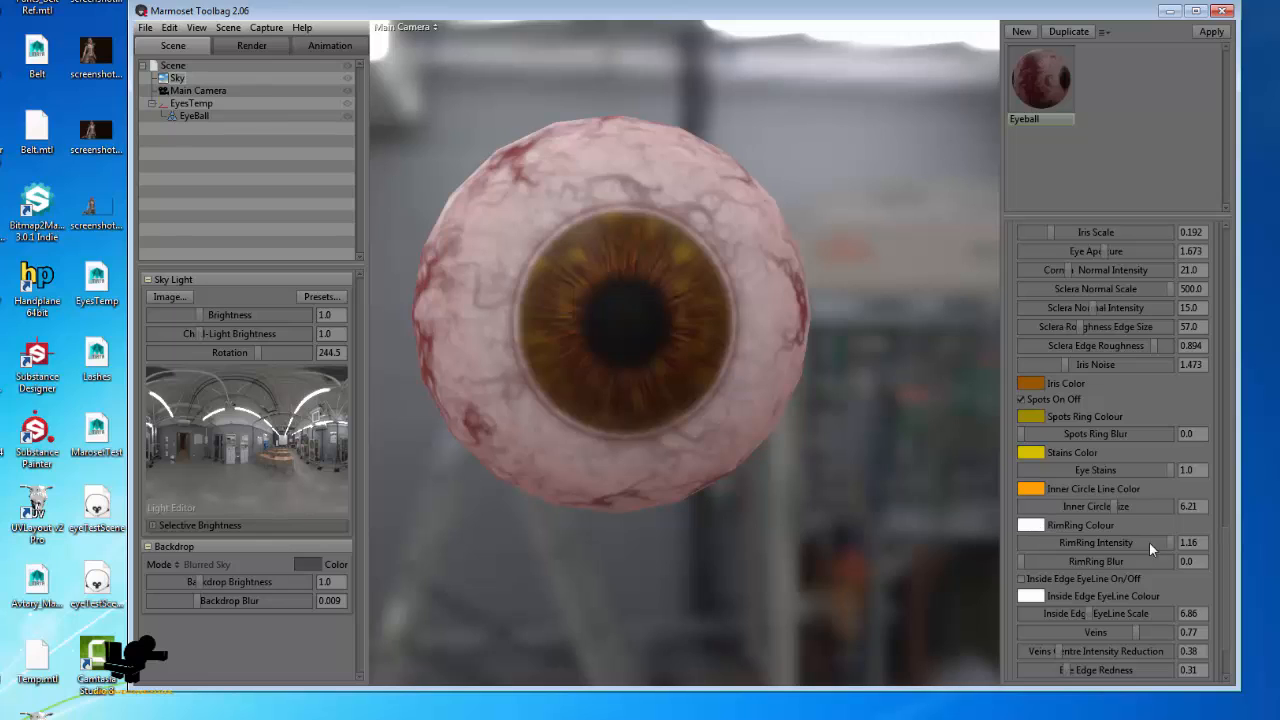
pyautogui.moveTo(1155, 542); pyautogui.dragTo(983, 544)
pyautogui.click(1030, 527)
pyautogui.moveTo(501, 577); pyautogui.dragTo(380, 675)
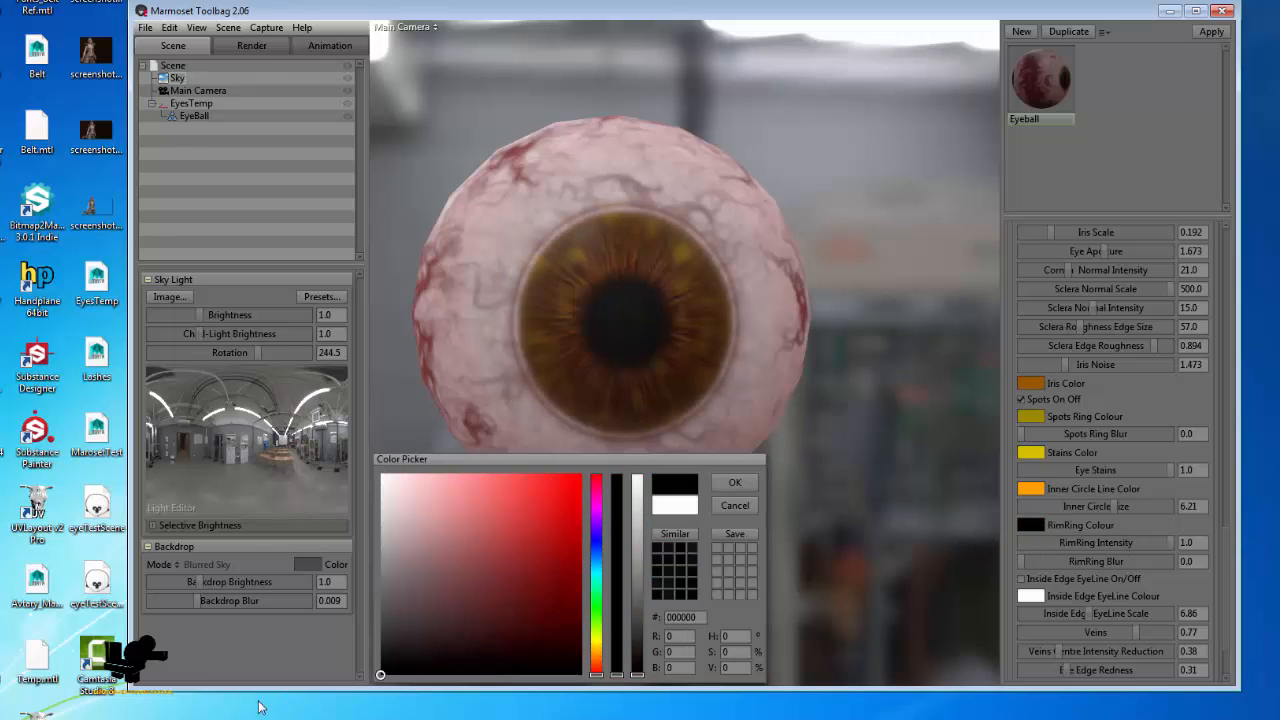
pyautogui.click(731, 485)
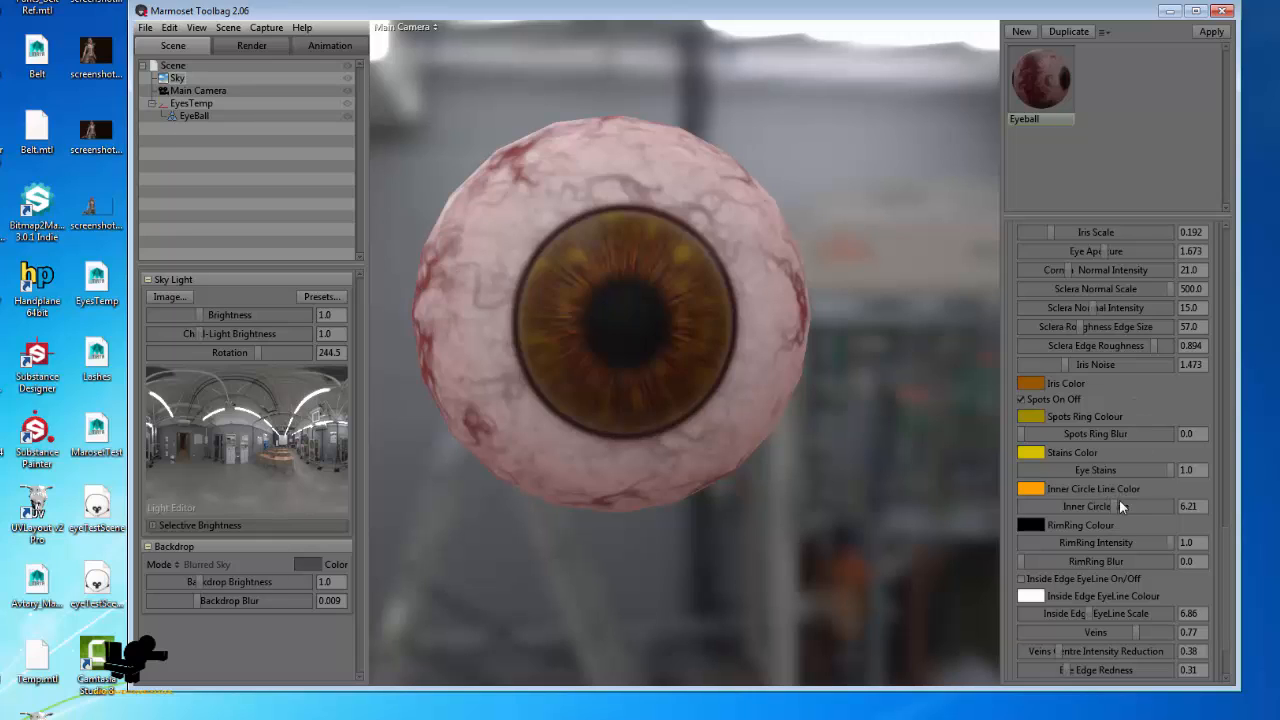
# - Try a RimRing Blur of 6.631 on the iris rim and reset it to 0.0
pyautogui.moveTo(1029, 560)
pyautogui.mouseDown()
pyautogui.moveTo(1173, 558)
pyautogui.moveTo(1015, 560)
pyautogui.mouseUp()
pyautogui.moveTo(1029, 565)
pyautogui.mouseDown()
pyautogui.moveTo(1070, 566)
pyautogui.moveTo(1054, 570)
pyautogui.mouseUp()
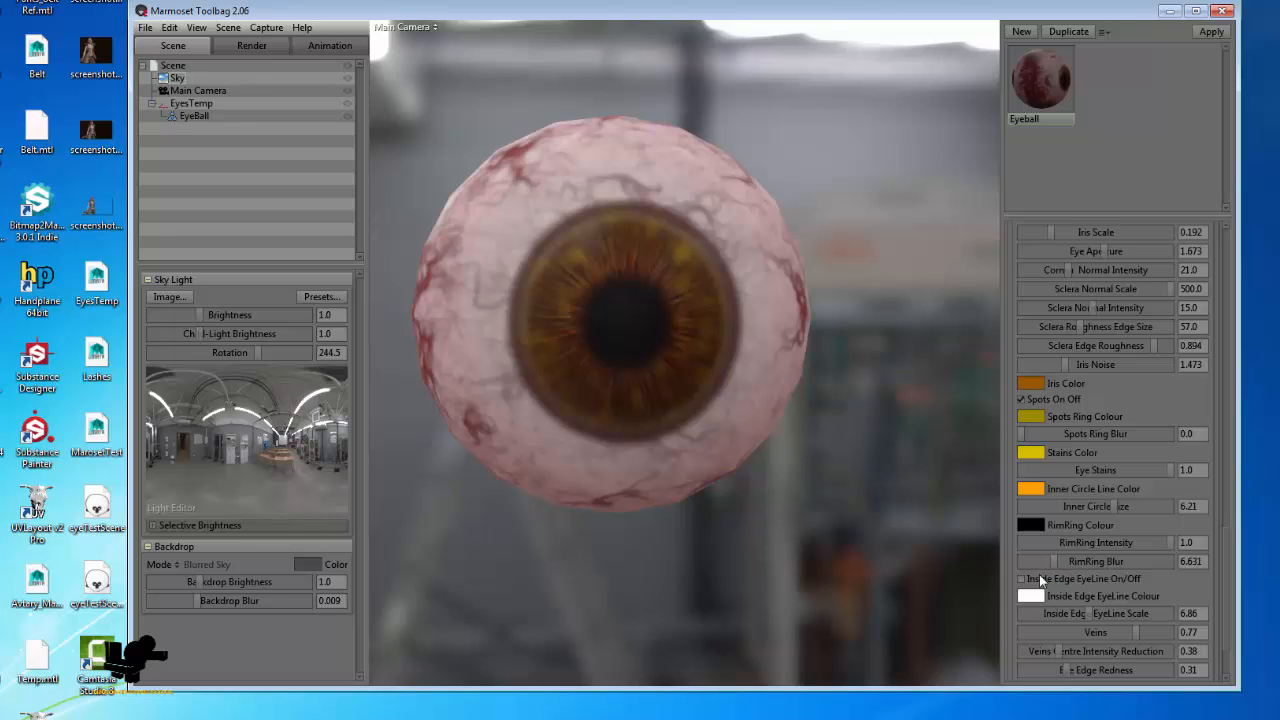
pyautogui.moveTo(1040, 567); pyautogui.dragTo(1006, 578)
# - Examine both eyeballs from several angles and distances, ending on a close view of one iris
pyautogui.scroll(-2, 1077, 573)
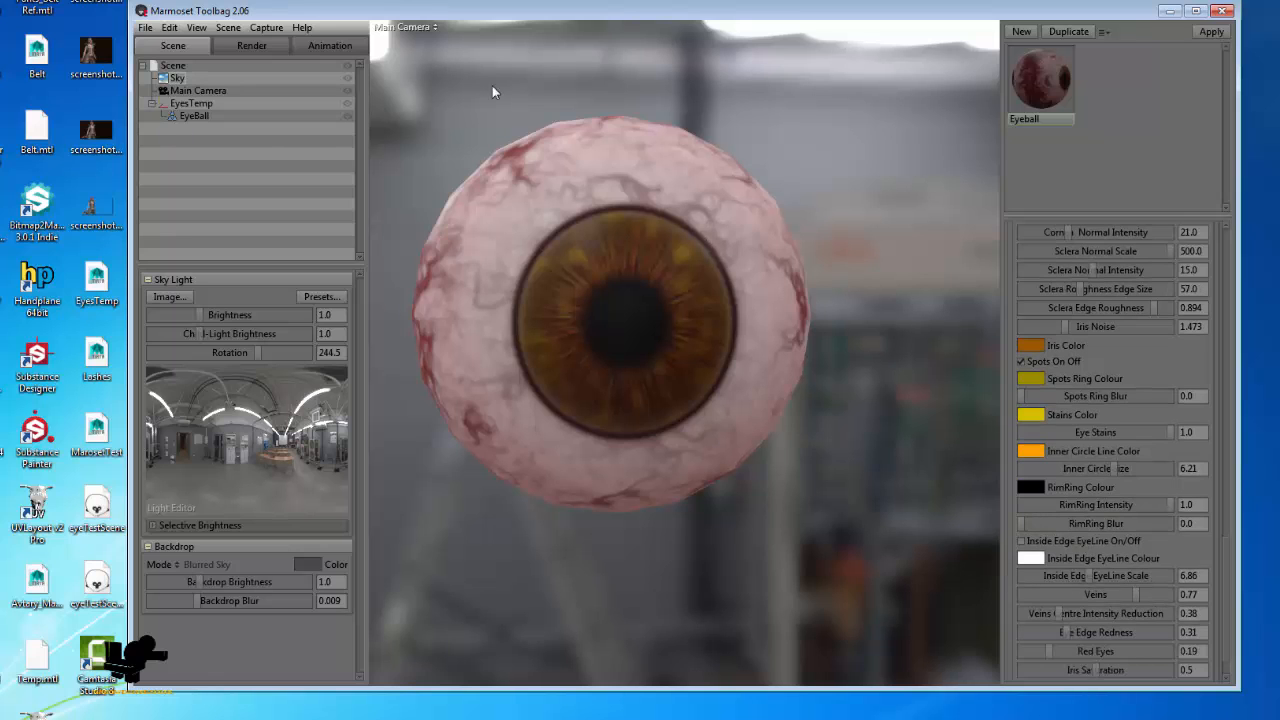
pyautogui.moveTo(727, 488); pyautogui.dragTo(726, 338, button='right')
pyautogui.moveTo(726, 338); pyautogui.dragTo(854, 391)
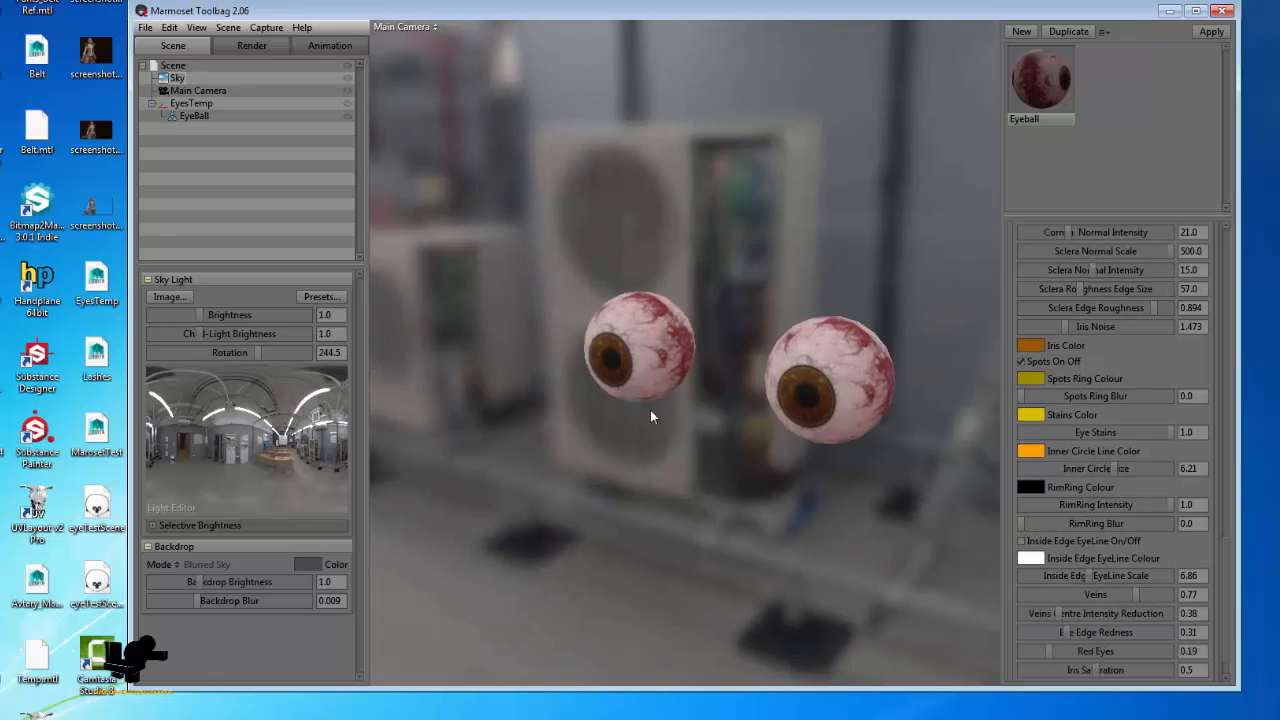
pyautogui.scroll(2, 1062, 418)
pyautogui.scroll(-4, 1062, 418)
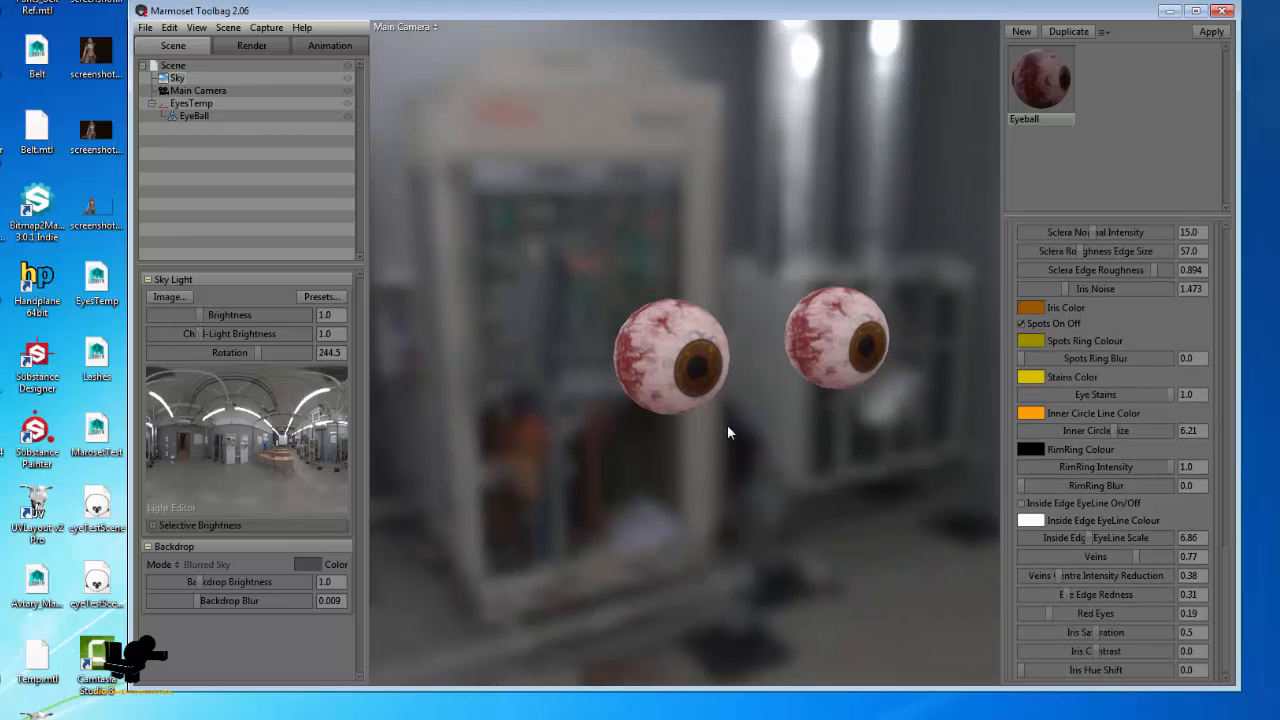
pyautogui.moveTo(727, 424); pyautogui.dragTo(677, 333)
pyautogui.moveTo(677, 333); pyautogui.dragTo(721, 394, button='right')
pyautogui.moveTo(721, 387); pyautogui.dragTo(692, 365)
pyautogui.moveTo(692, 365); pyautogui.dragTo(712, 404, button='right')
pyautogui.moveTo(712, 404); pyautogui.dragTo(684, 396)
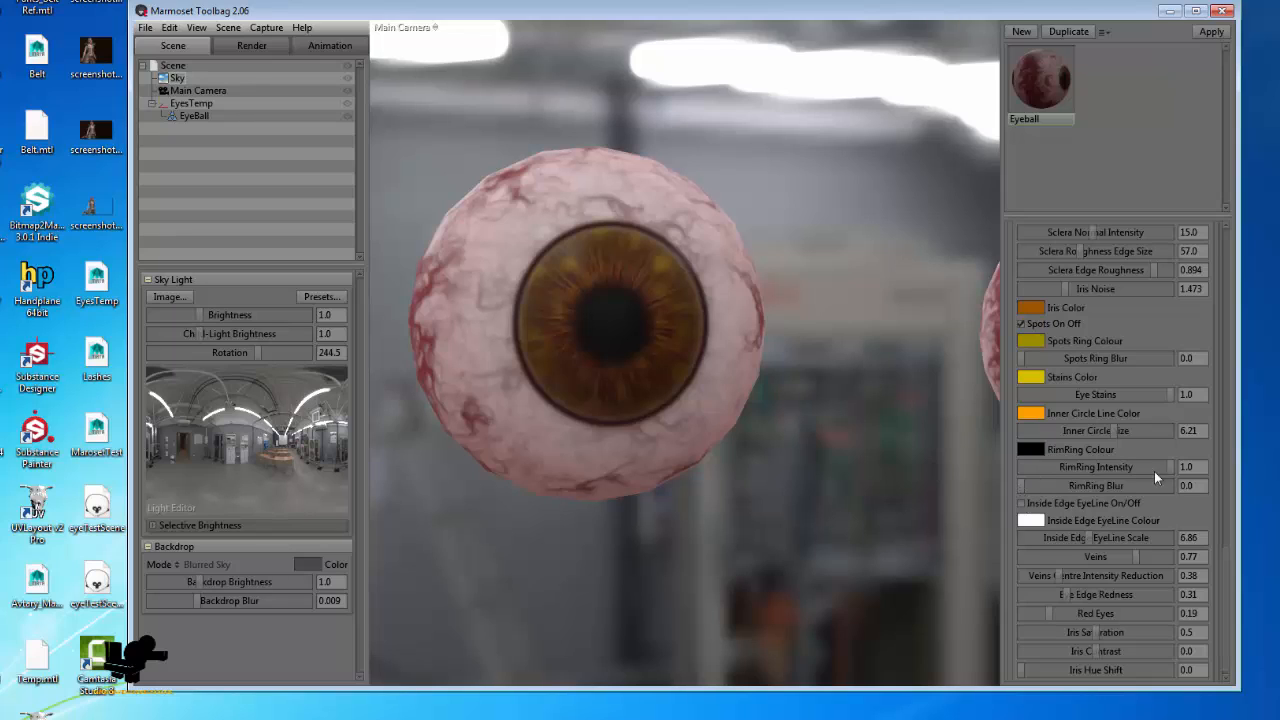
# - Enable the Inside Edge EyeLine and set its scale to 6.868
pyautogui.scroll(-1, 1127, 476)
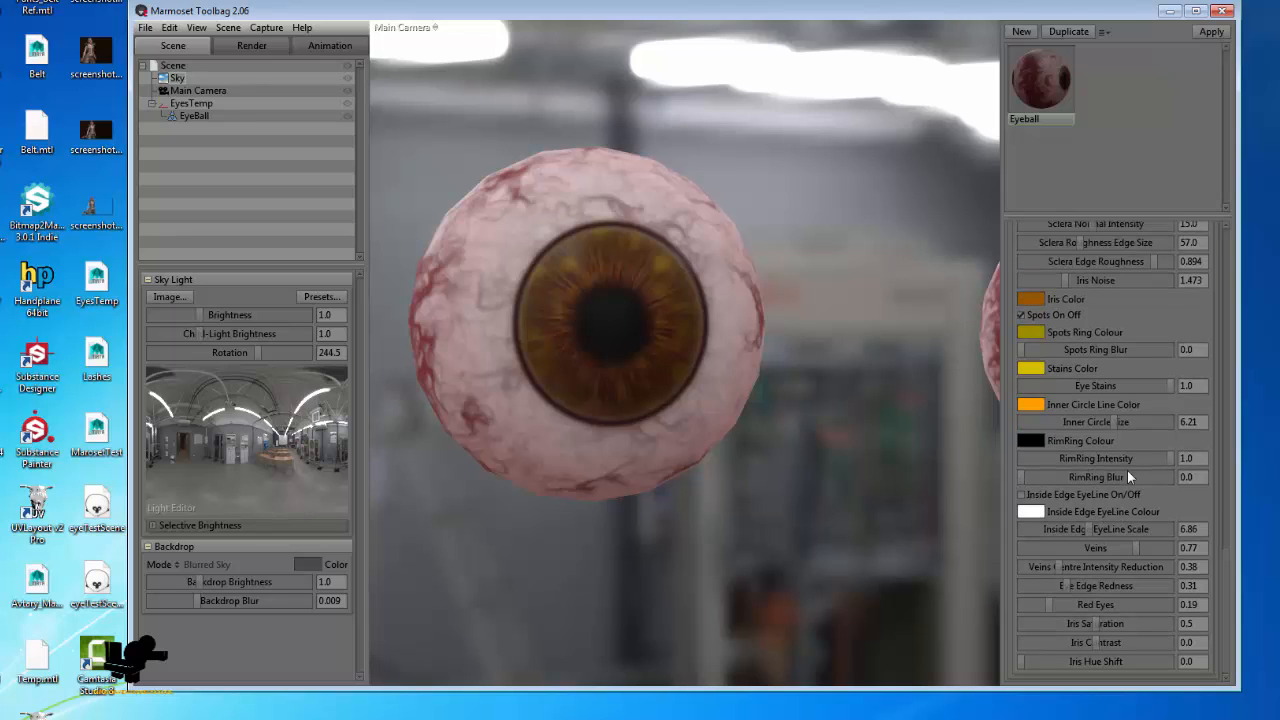
pyautogui.click(1035, 494)
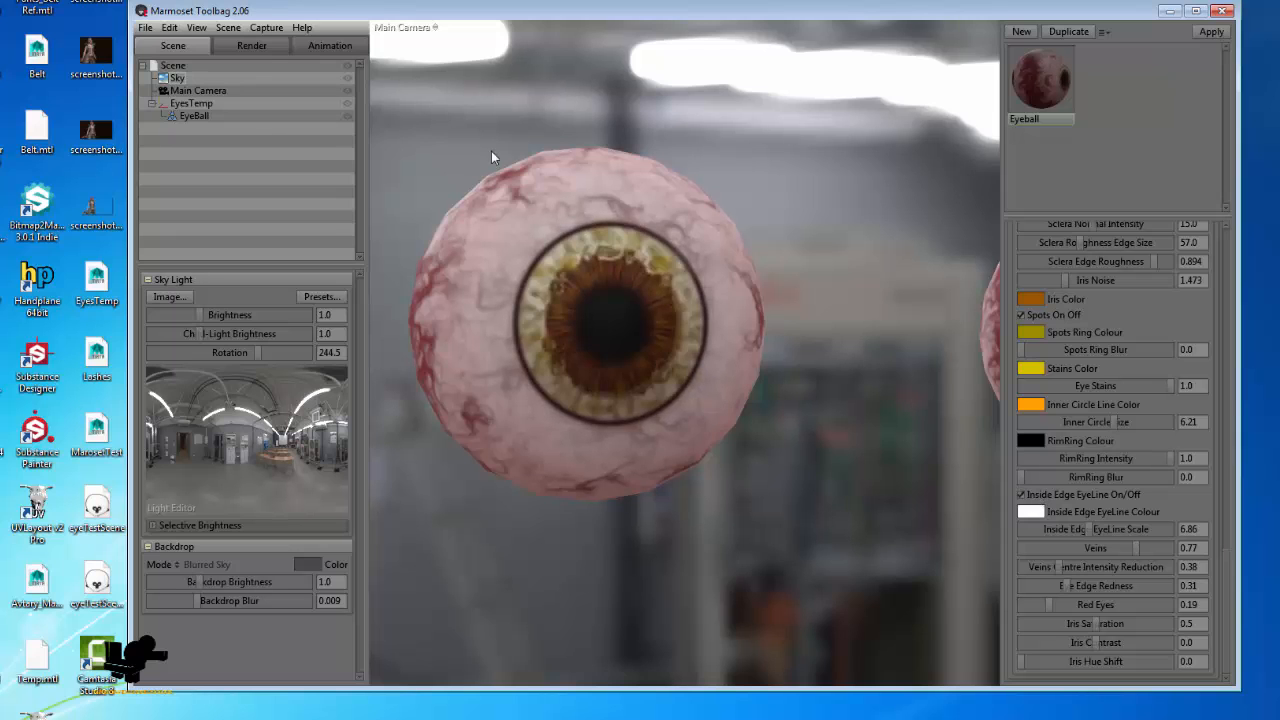
pyautogui.moveTo(491, 151); pyautogui.dragTo(564, 218)
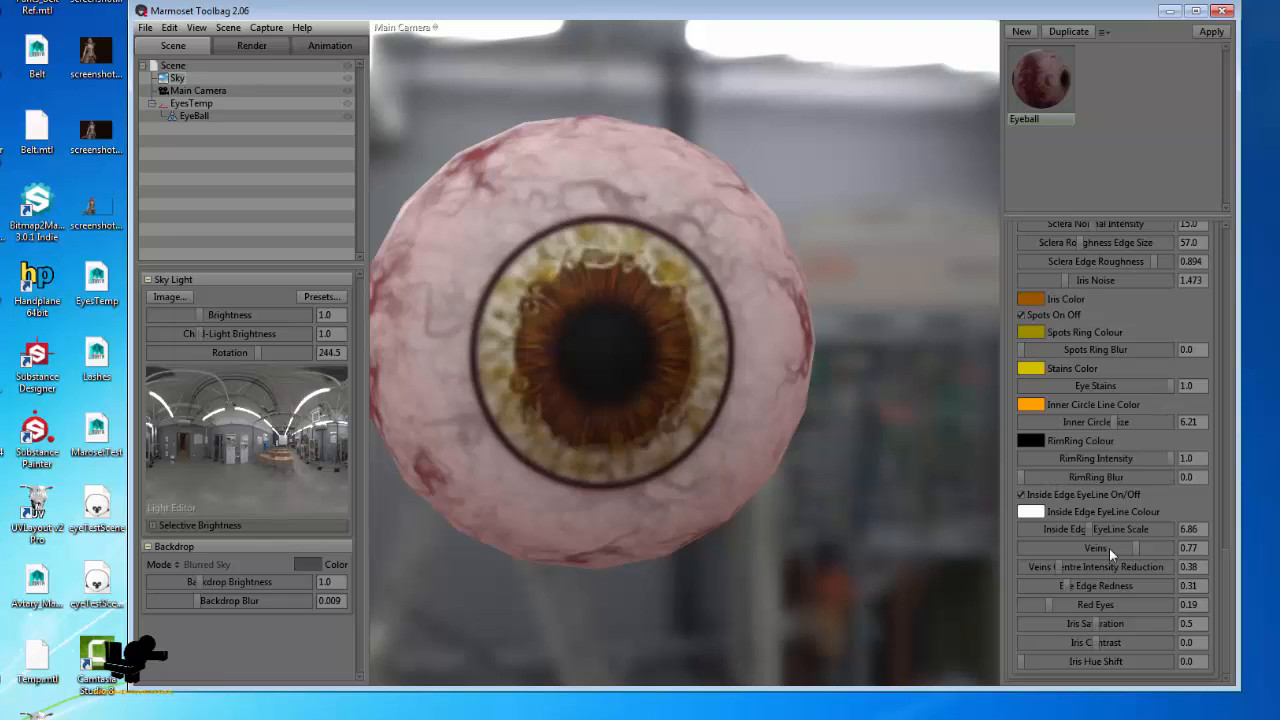
pyautogui.moveTo(1085, 530)
pyautogui.mouseDown()
pyautogui.moveTo(1058, 530)
pyautogui.moveTo(1137, 530)
pyautogui.moveTo(1098, 530)
pyautogui.mouseUp()
# - Set the Eye Aperture to 0.536
pyautogui.scroll(5, 1085, 529)
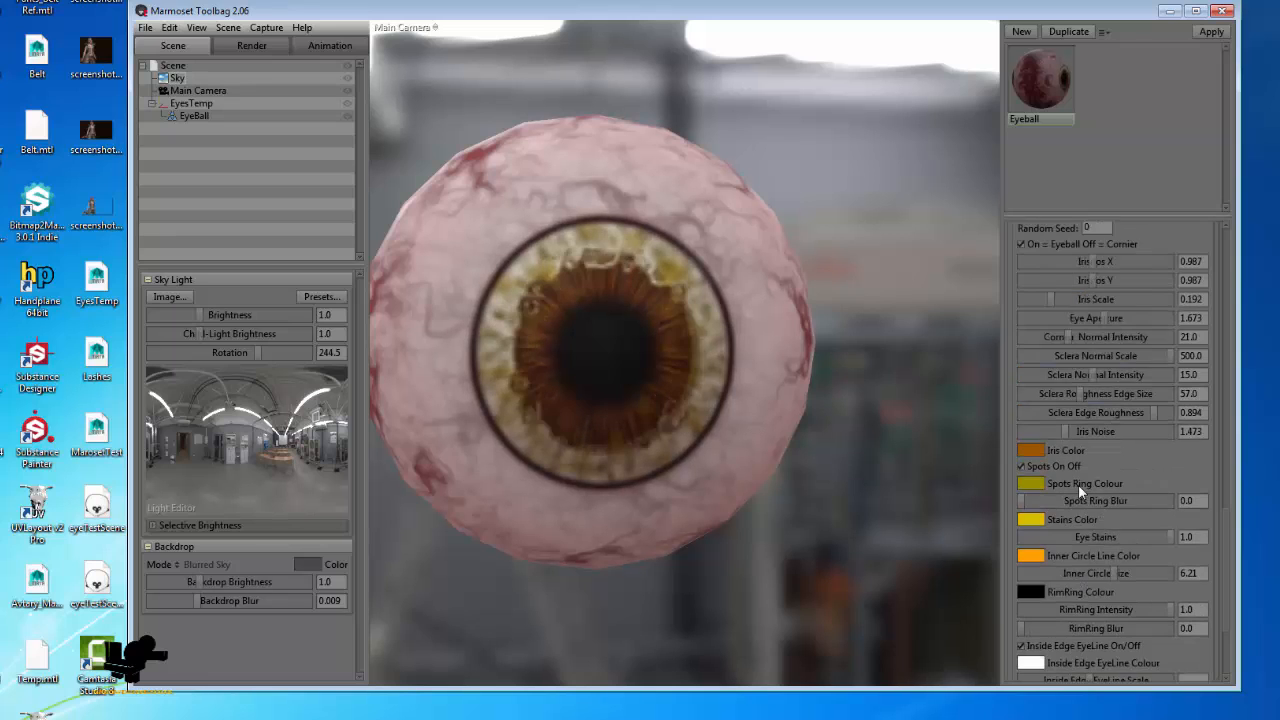
pyautogui.moveTo(1104, 432); pyautogui.dragTo(1203, 430)
pyautogui.moveTo(1108, 425); pyautogui.dragTo(1037, 429)
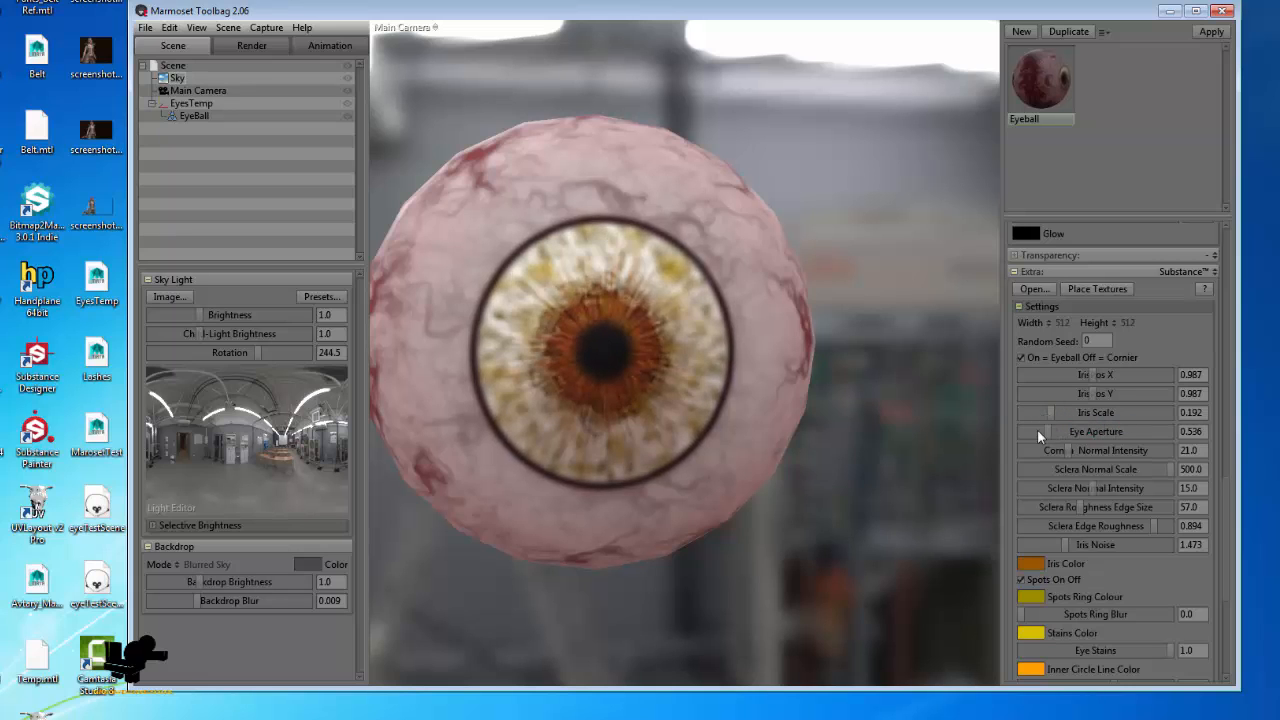
# - Change the Inside Edge EyeLine Colour from white to a dark brown and check the iris up close
pyautogui.scroll(-5, 638, 415)
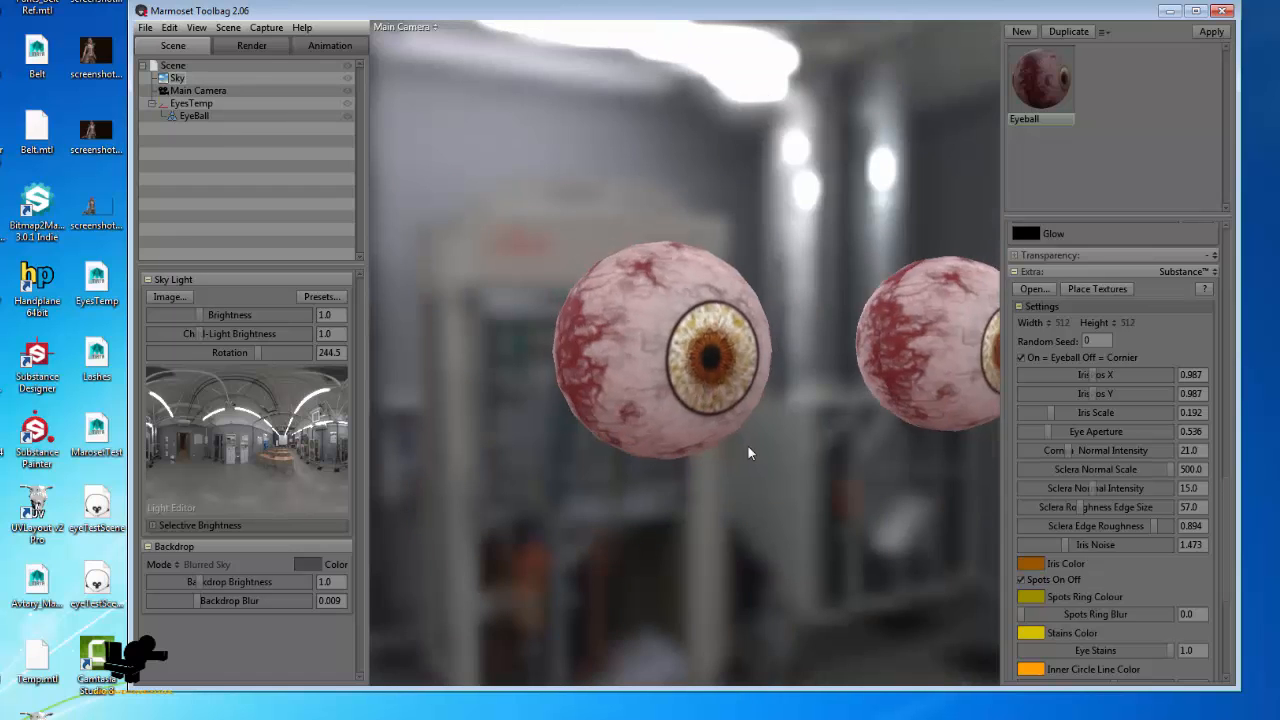
pyautogui.scroll(-5, 748, 446)
pyautogui.scroll(8, 795, 517)
pyautogui.moveTo(700, 531); pyautogui.dragTo(806, 534)
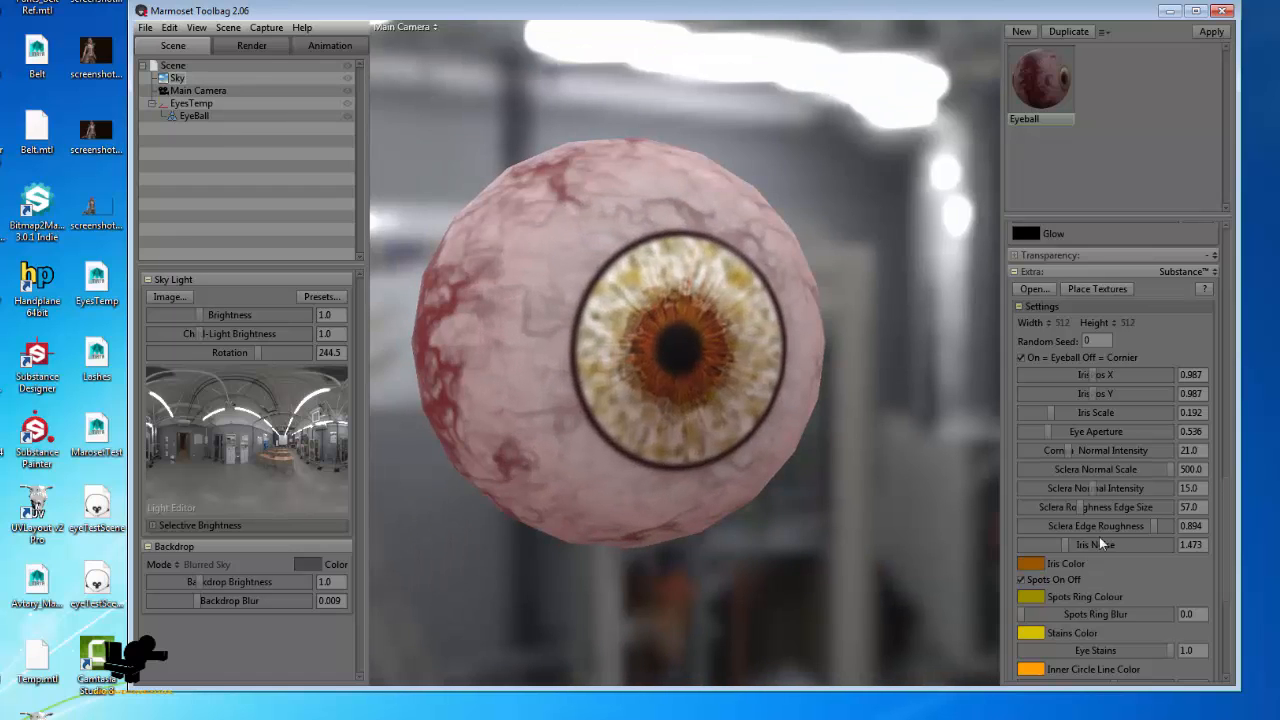
pyautogui.scroll(-7, 1099, 537)
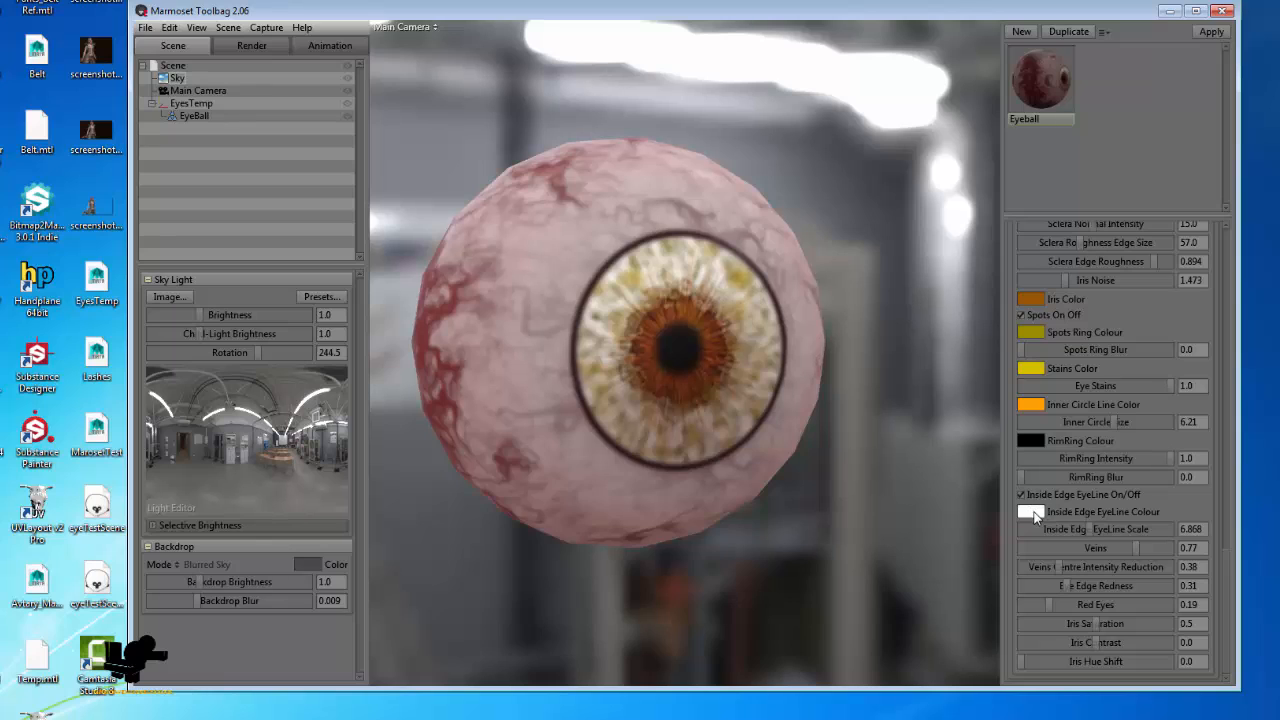
pyautogui.click(1032, 511)
pyautogui.moveTo(481, 607); pyautogui.dragTo(590, 512)
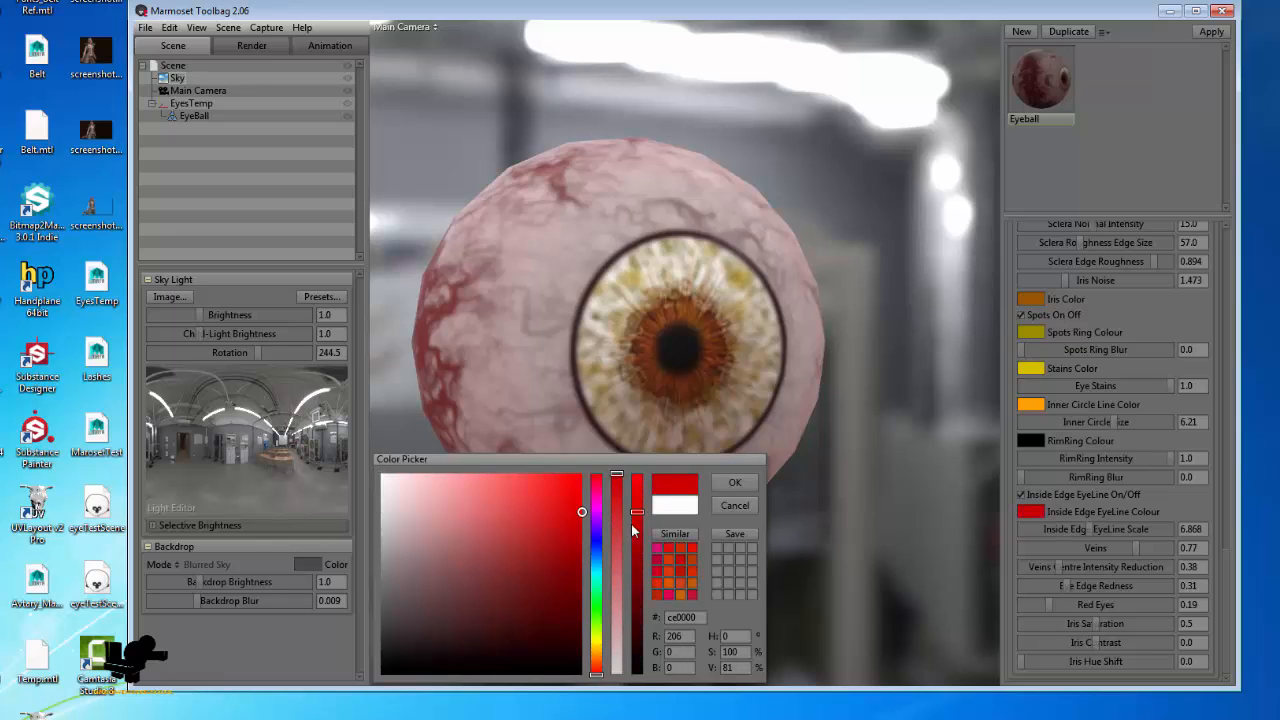
pyautogui.moveTo(592, 660)
pyautogui.mouseDown()
pyautogui.moveTo(596, 640)
pyautogui.moveTo(597, 655)
pyautogui.mouseUp()
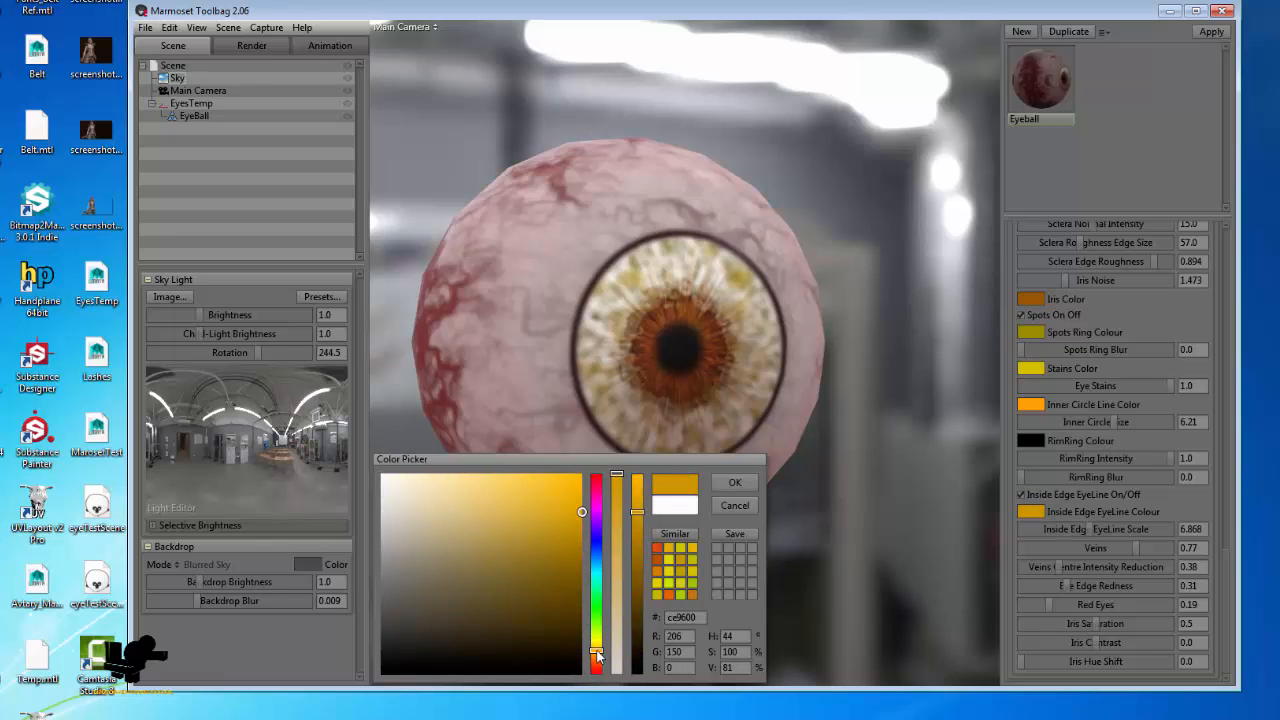
pyautogui.click(585, 618)
pyautogui.click(735, 482)
pyautogui.scroll(-3, 784, 434)
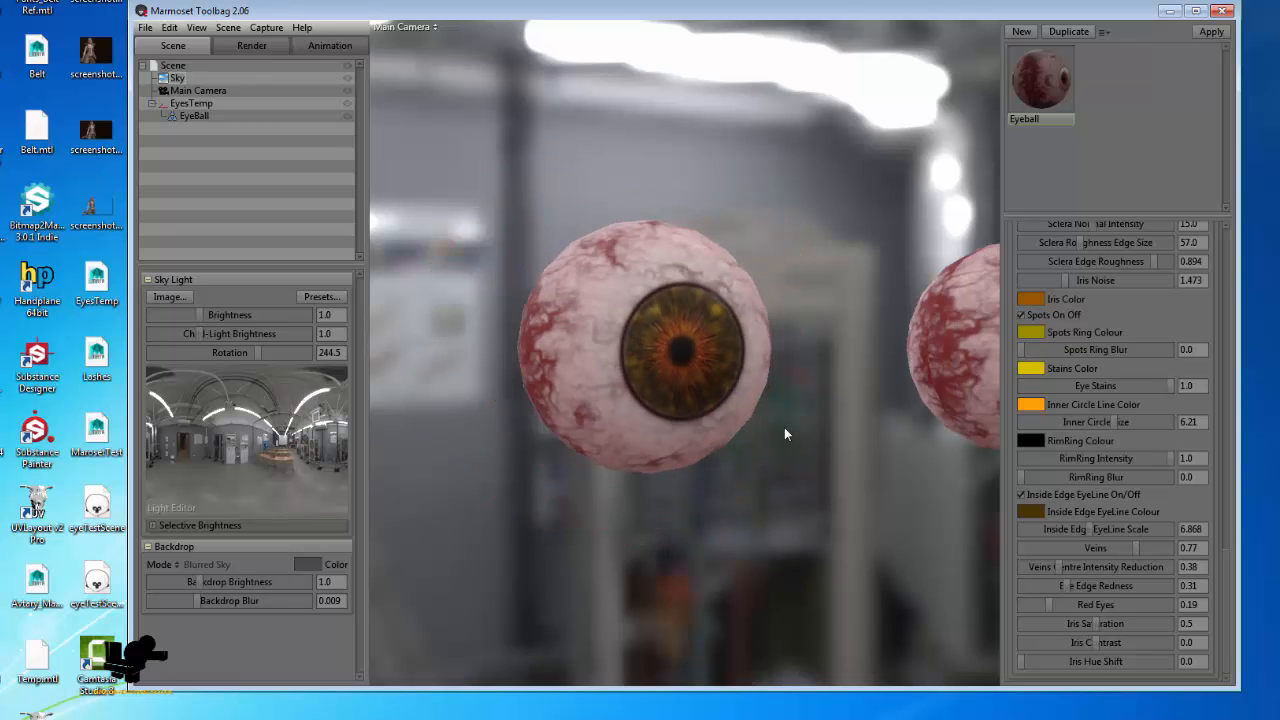
pyautogui.scroll(5, 735, 400)
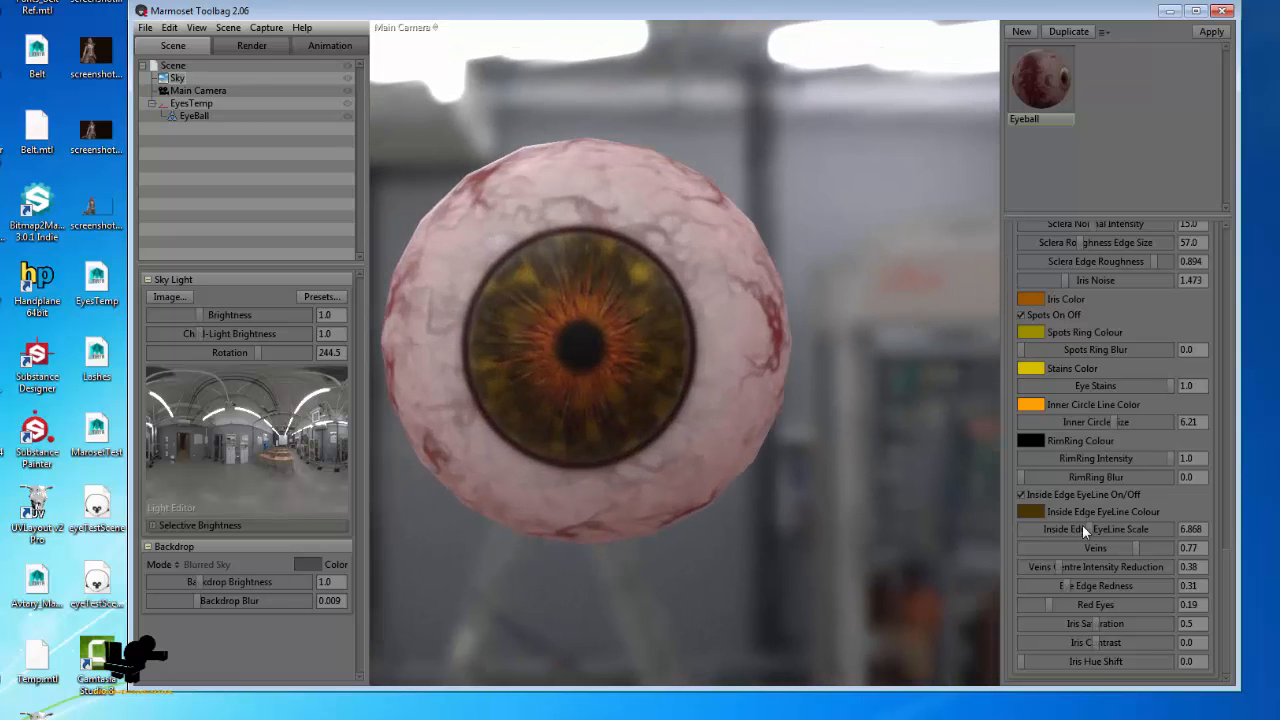
# - Try an Inside Edge EyeLine Scale of 10.65 and inspect both eyes from several angles
pyautogui.moveTo(1083, 529); pyautogui.dragTo(1127, 531)
pyautogui.moveTo(639, 581); pyautogui.dragTo(724, 440, button='right')
pyautogui.moveTo(724, 440); pyautogui.dragTo(735, 470)
pyautogui.moveTo(735, 470); pyautogui.dragTo(785, 547, button='right')
pyautogui.moveTo(660, 460); pyautogui.dragTo(748, 441)
pyautogui.moveTo(748, 441); pyautogui.dragTo(752, 518, button='right')
pyautogui.moveTo(752, 518); pyautogui.dragTo(662, 491)
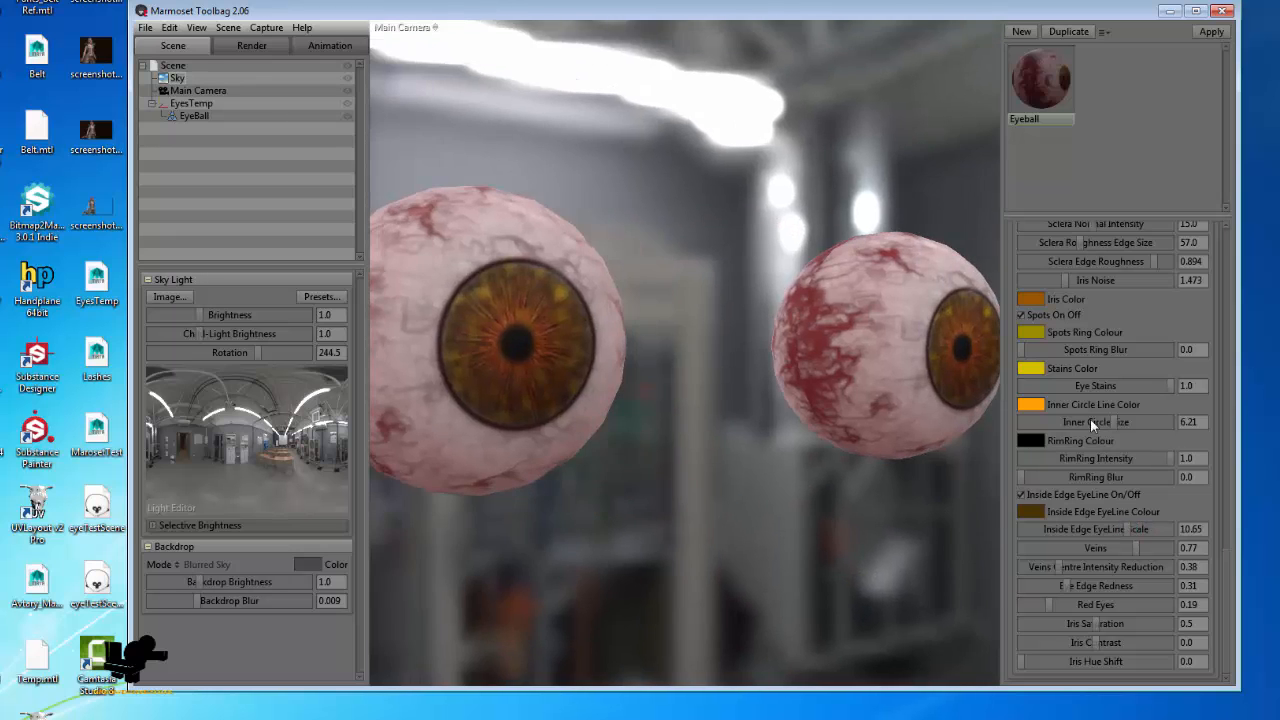
# - Reduce Eye Stains to 0.242 and check both irises from near and far
pyautogui.moveTo(1152, 388); pyautogui.dragTo(1045, 377)
pyautogui.moveTo(780, 405); pyautogui.dragTo(676, 270, button='right')
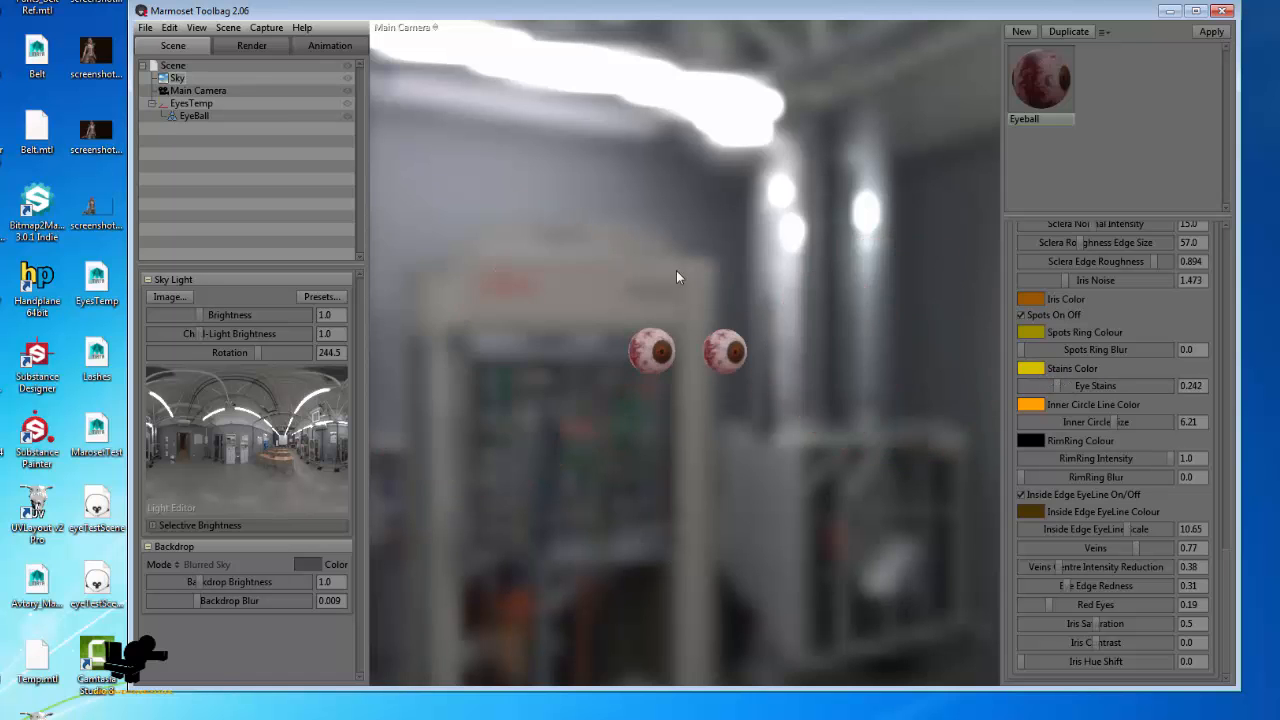
pyautogui.moveTo(745, 300); pyautogui.dragTo(725, 352)
pyautogui.moveTo(725, 352); pyautogui.dragTo(884, 461, button='right')
pyautogui.moveTo(722, 404); pyautogui.dragTo(766, 421)
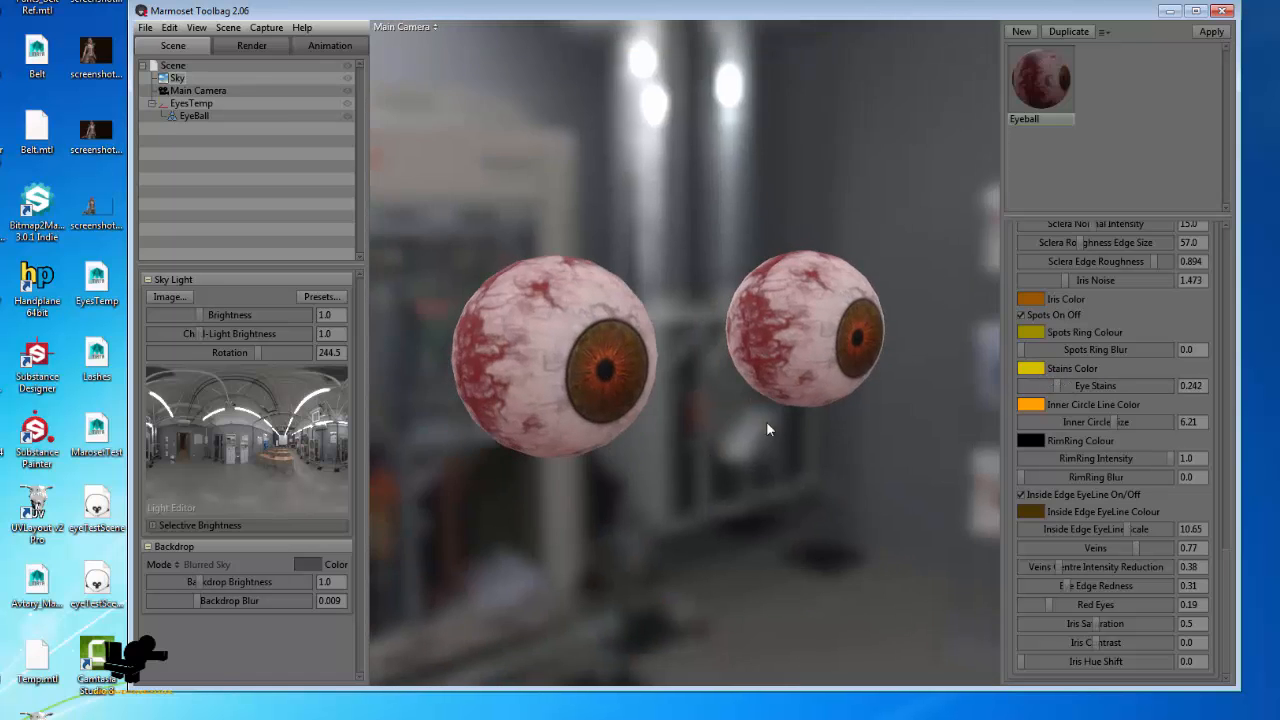
pyautogui.moveTo(766, 421); pyautogui.dragTo(752, 447, button='right')
pyautogui.moveTo(752, 447); pyautogui.dragTo(844, 383, button='middle')
pyautogui.moveTo(844, 383); pyautogui.dragTo(780, 414)
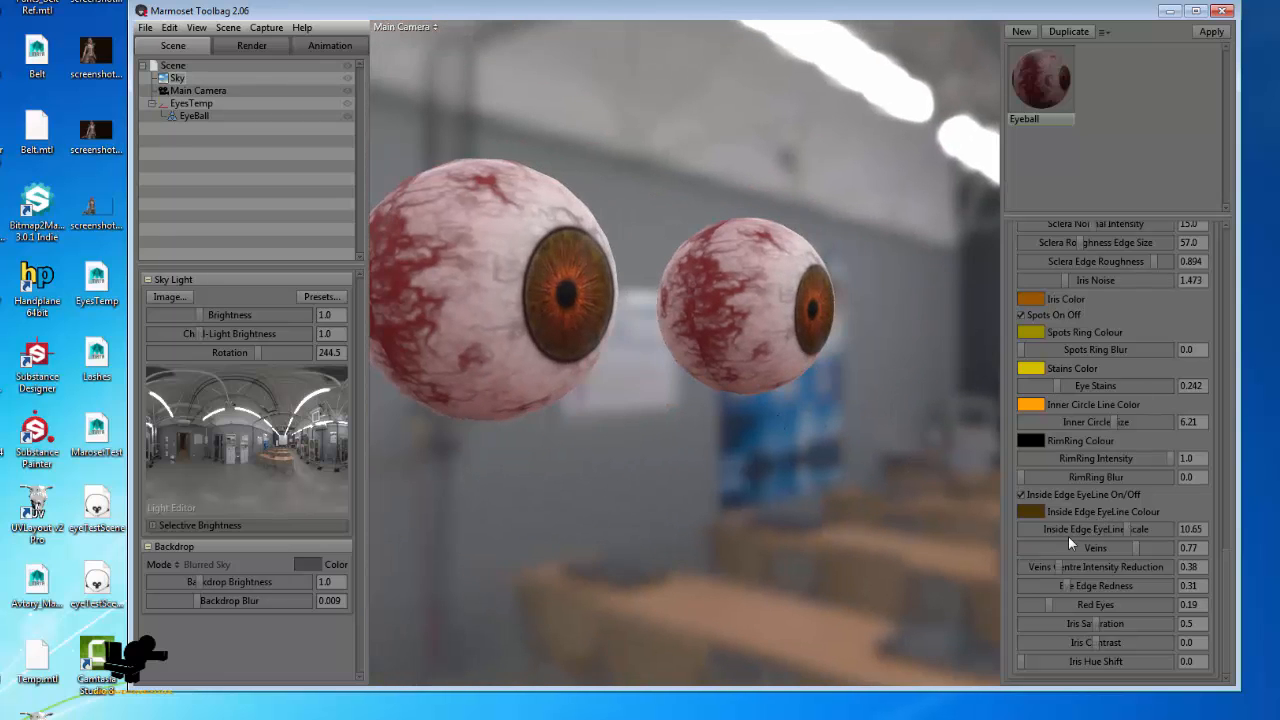
# - Set the Inside Edge EyeLine Scale to 10.02 and view both eyeballs from the front
pyautogui.moveTo(1125, 526)
pyautogui.mouseDown()
pyautogui.moveTo(1057, 528)
pyautogui.moveTo(1129, 529)
pyautogui.moveTo(1116, 530)
pyautogui.mouseUp()
pyautogui.moveTo(872, 525); pyautogui.dragTo(652, 512)
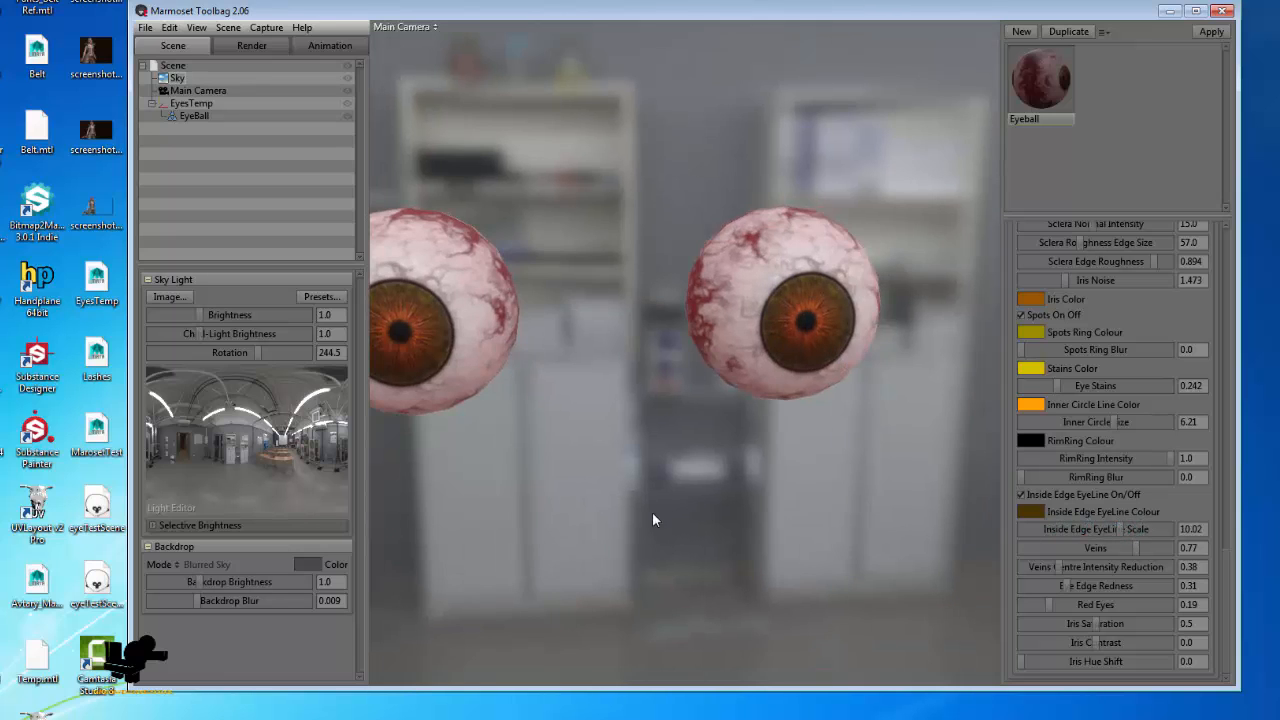
pyautogui.moveTo(652, 512); pyautogui.dragTo(755, 470, button='middle')
pyautogui.moveTo(755, 470); pyautogui.dragTo(691, 344, button='right')
pyautogui.moveTo(691, 344); pyautogui.dragTo(702, 346)
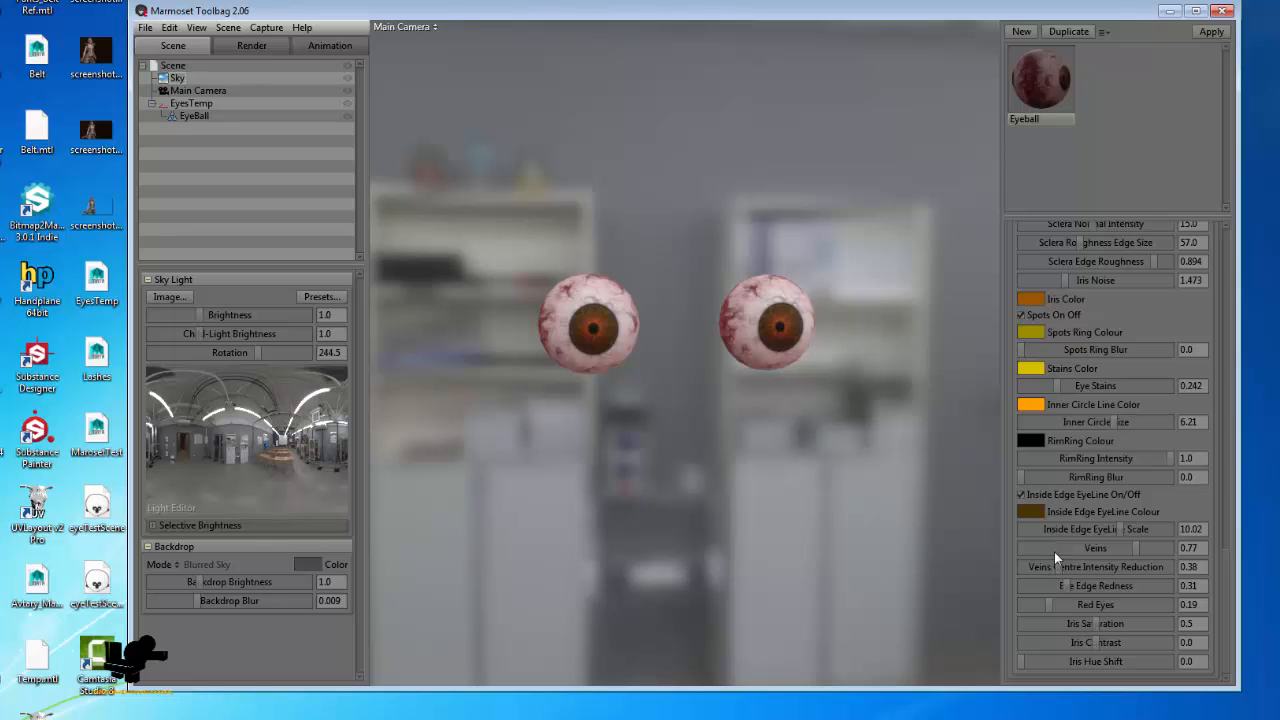
# - Try Random Seed values of 2 and 21 while watching the iris pattern up close
pyautogui.scroll(4, 1117, 384)
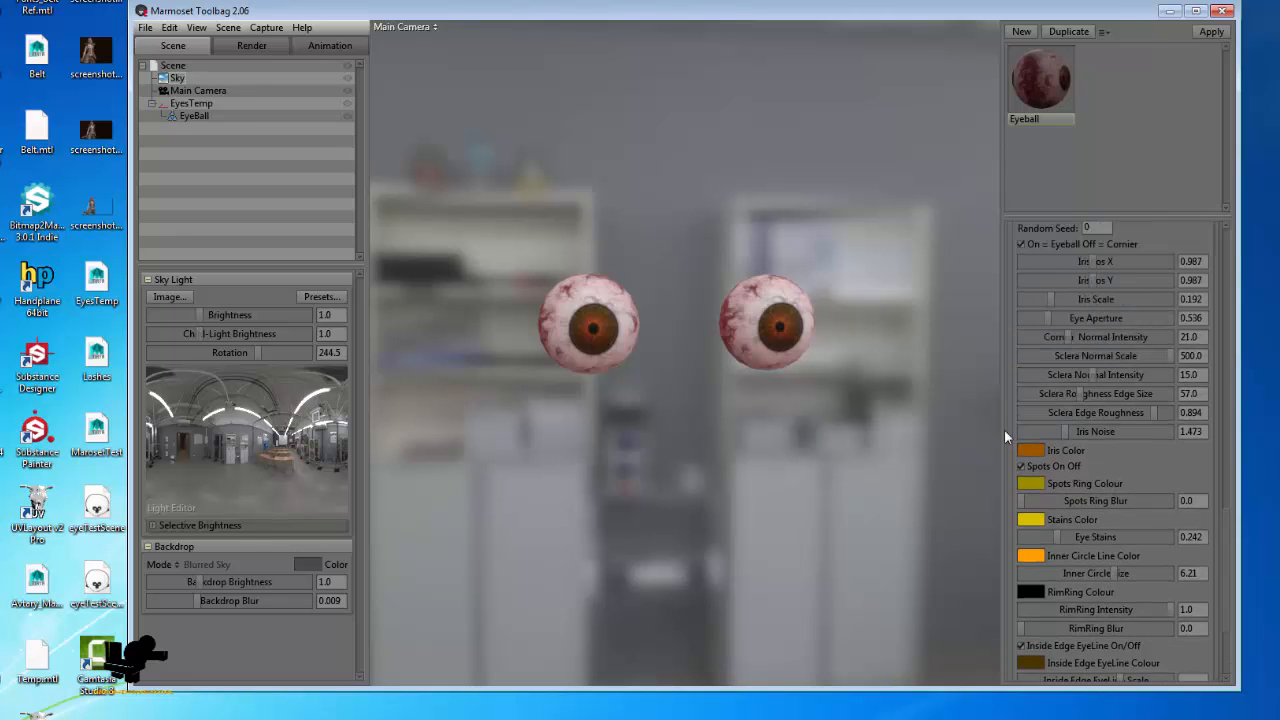
pyautogui.scroll(2, 1091, 259)
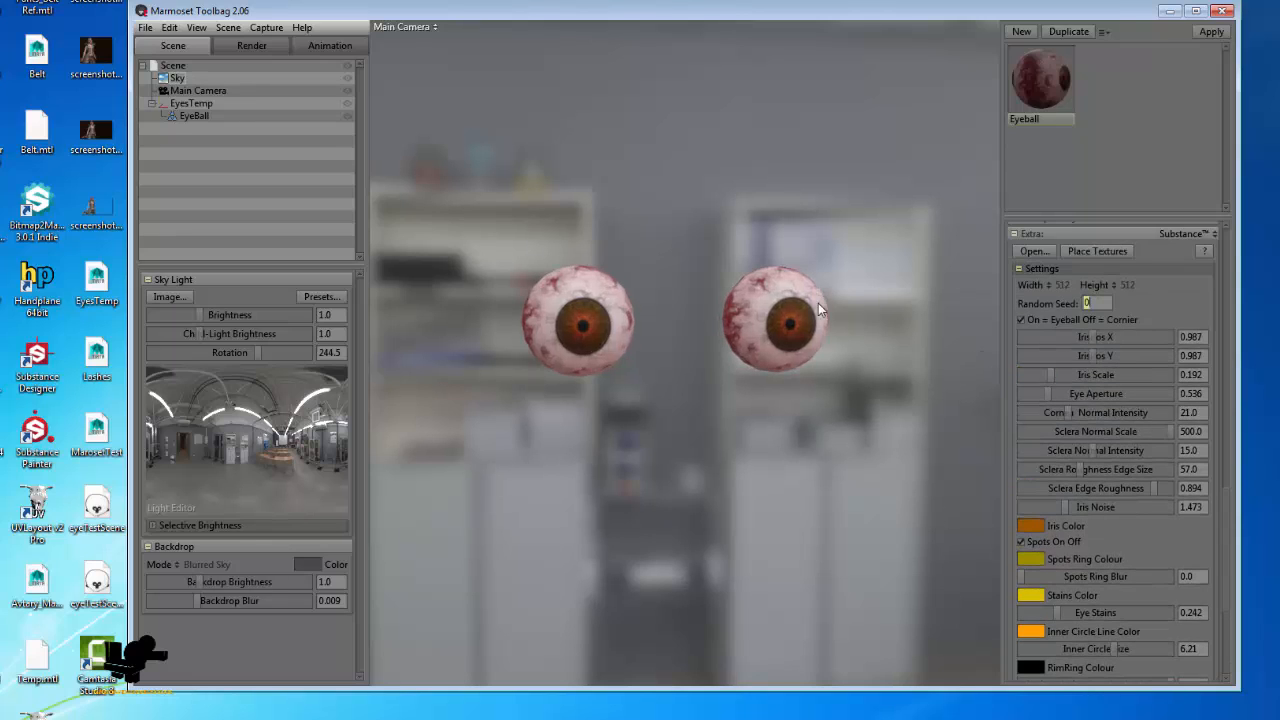
pyautogui.moveTo(638, 390); pyautogui.dragTo(672, 411, button='right')
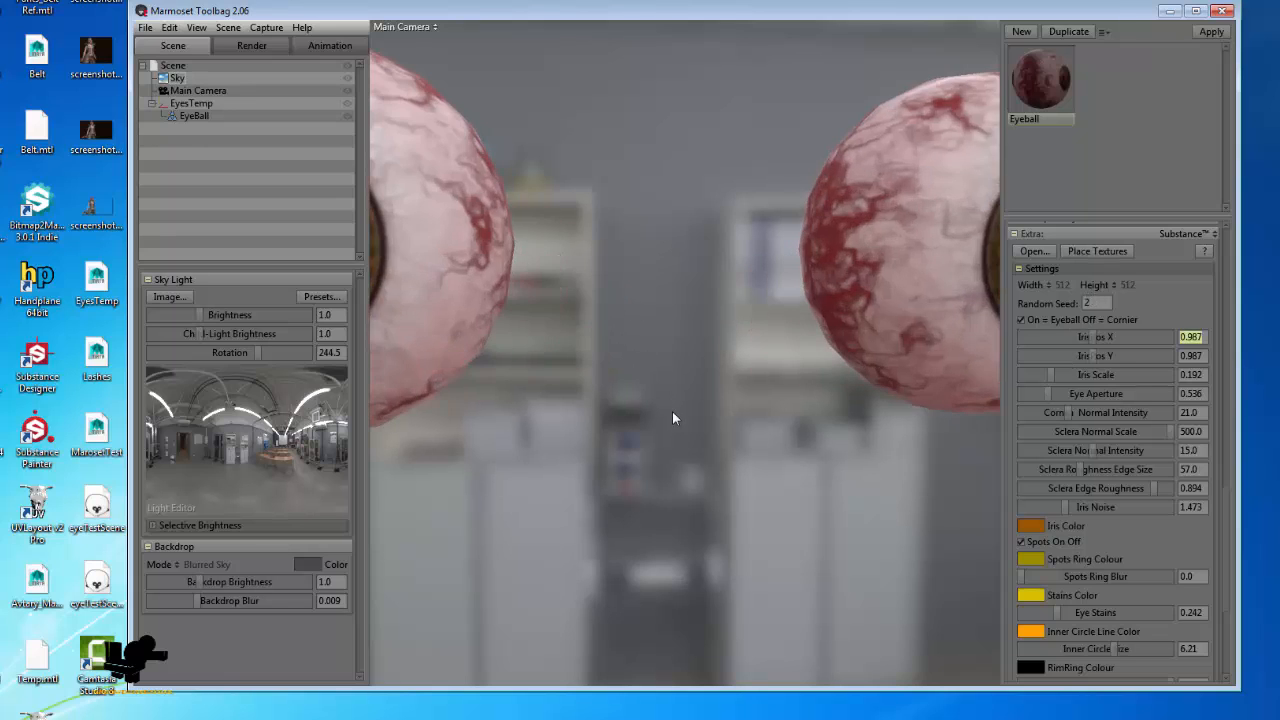
pyautogui.moveTo(672, 411); pyautogui.dragTo(960, 412, button='middle')
pyautogui.click(1109, 302)
pyautogui.write('1')
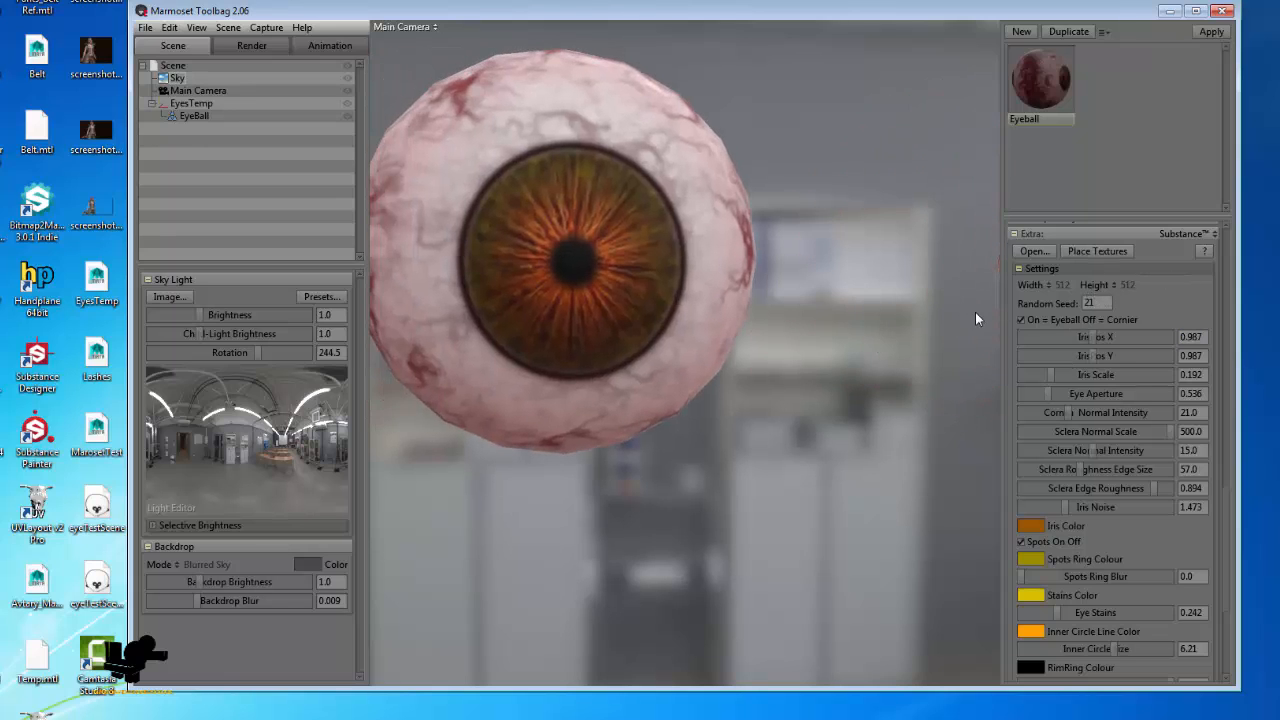
pyautogui.press('Tab')
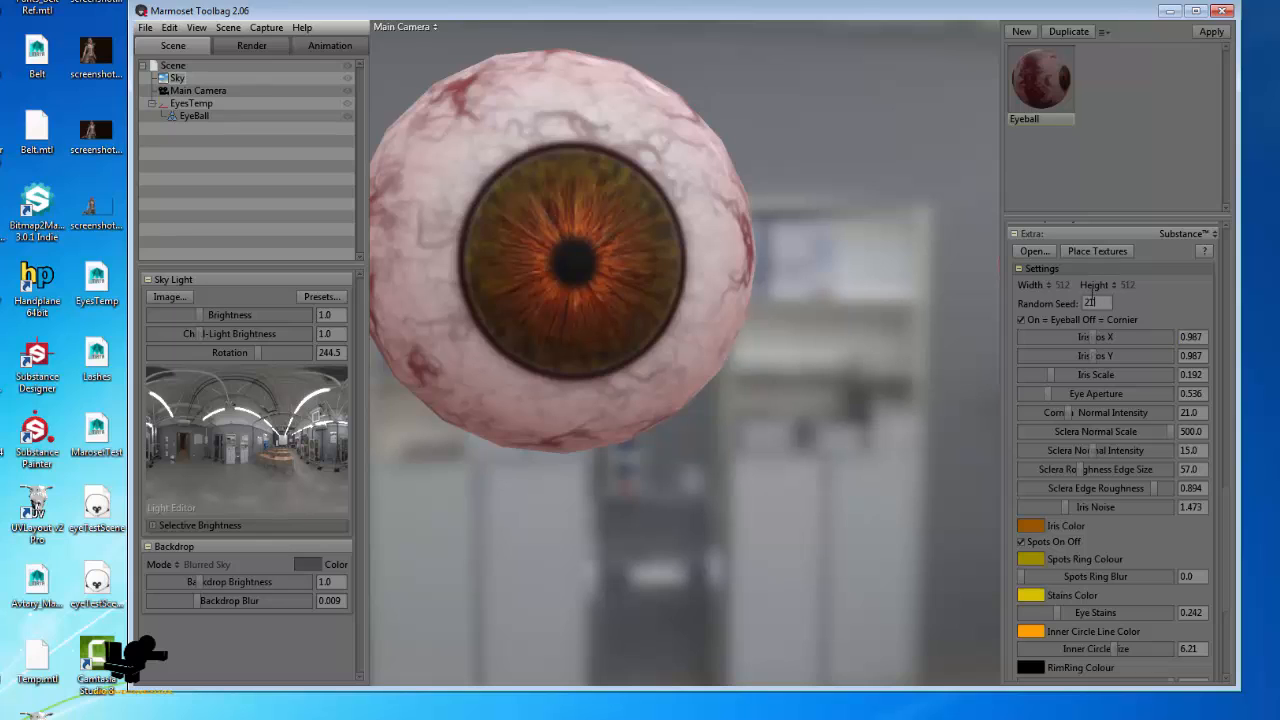
pyautogui.press('Tab')
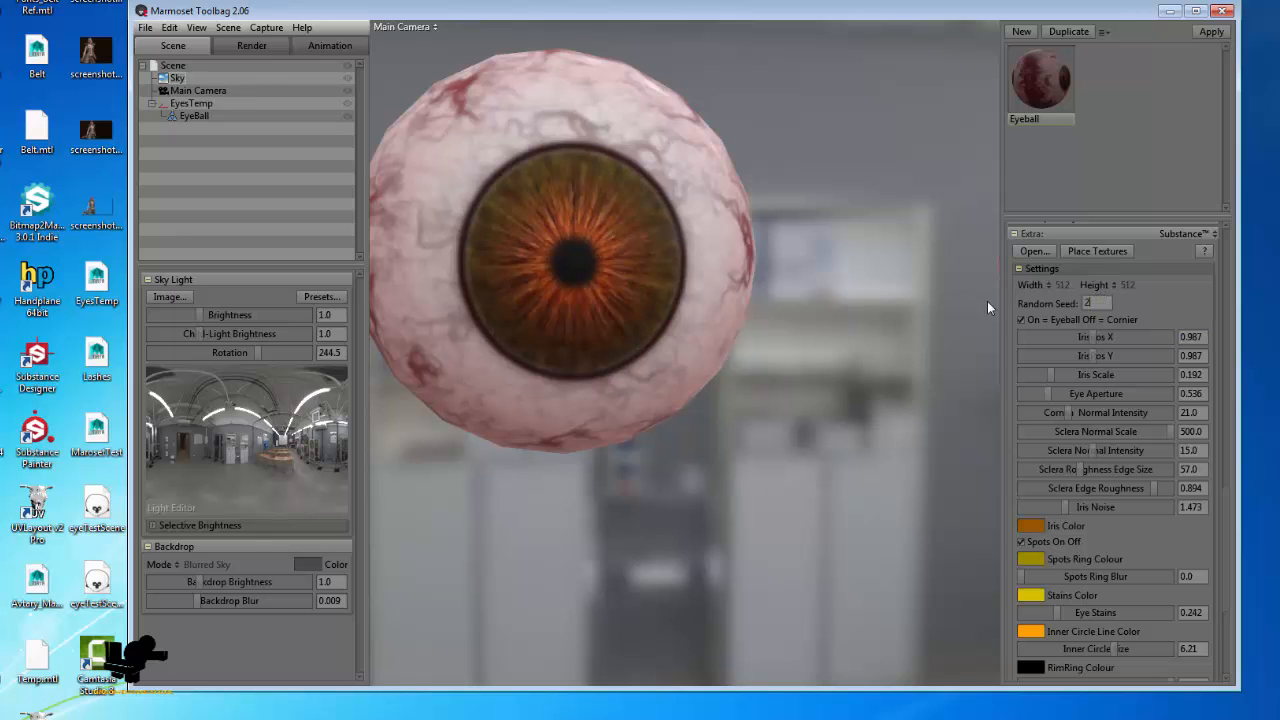
pyautogui.press('Tab')
# - Try a Random Seed of 3, settle on 4, and view both eyes from further away
pyautogui.moveTo(1106, 301); pyautogui.dragTo(938, 303)
pyautogui.write('3')
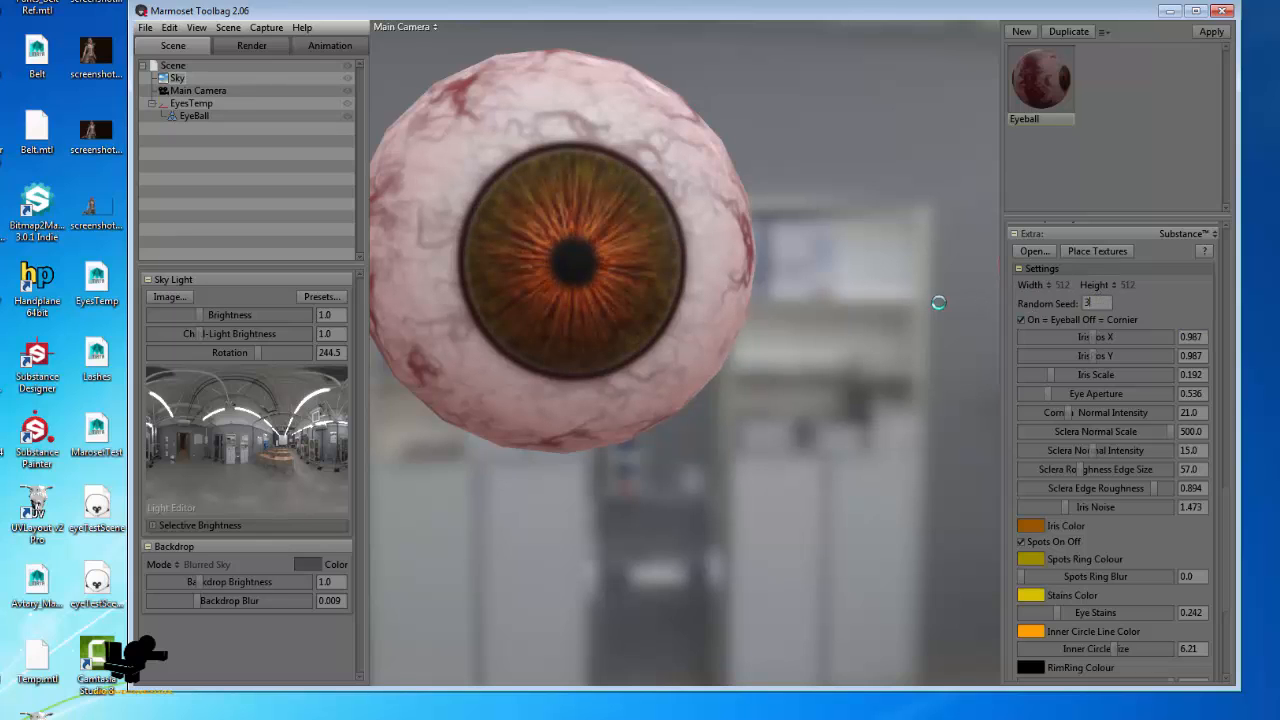
pyautogui.press('Tab')
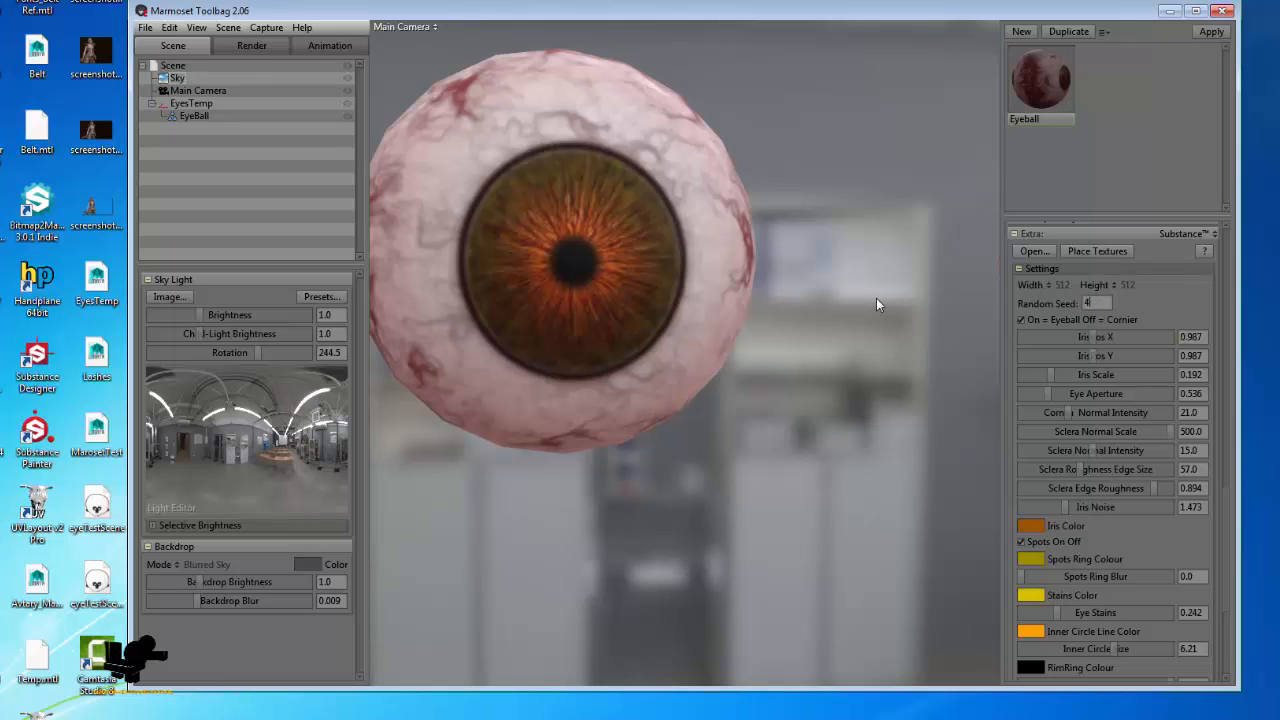
pyautogui.write('4')
pyautogui.press('Tab')
pyautogui.scroll(-5, 742, 469)
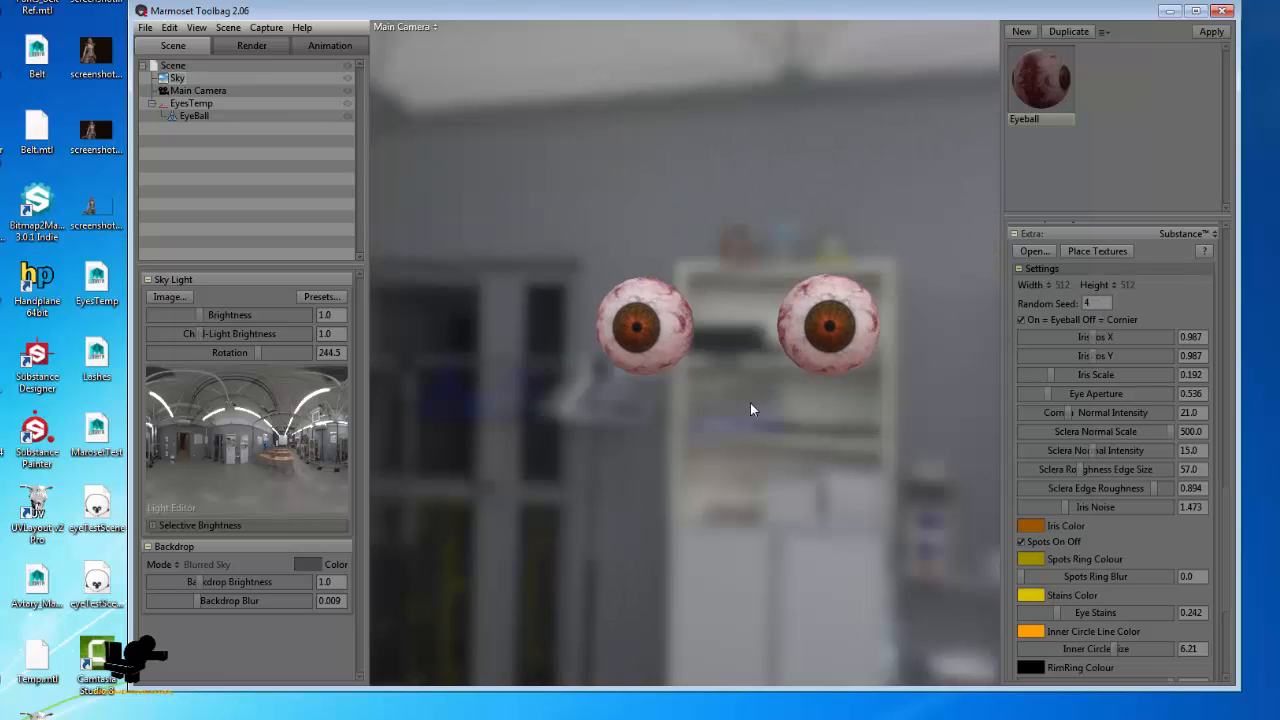
# - Raise Veins to 1.0 and inspect the veining around the backs and fronts of the eyeballs
pyautogui.scroll(-6, 1098, 526)
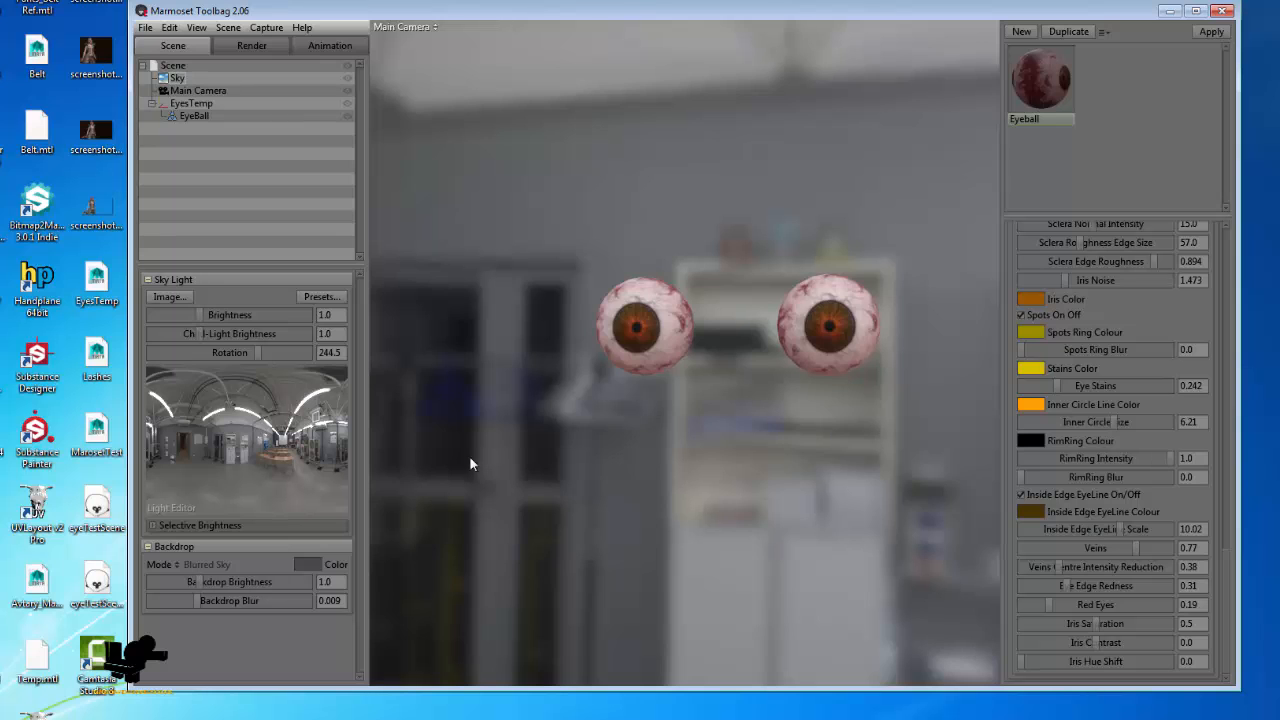
pyautogui.moveTo(470, 463); pyautogui.dragTo(629, 491)
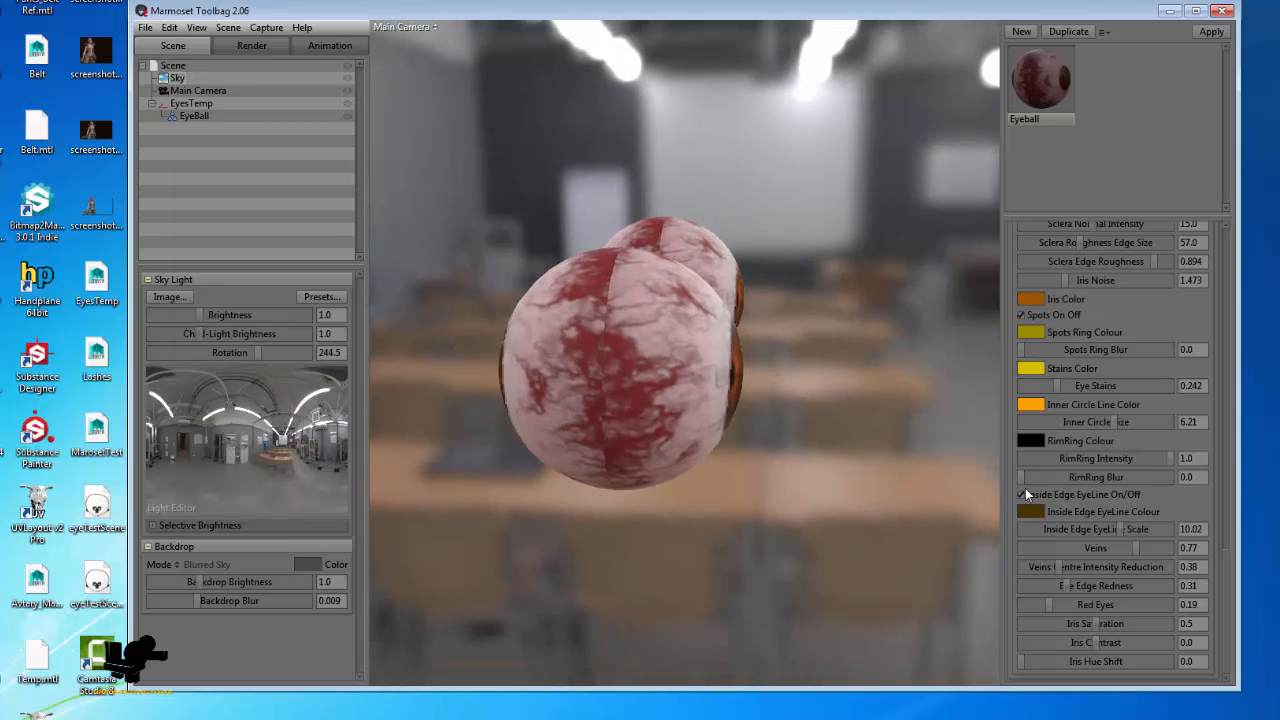
pyautogui.moveTo(766, 540); pyautogui.dragTo(738, 541)
pyautogui.moveTo(866, 345); pyautogui.dragTo(726, 252)
pyautogui.moveTo(596, 493); pyautogui.dragTo(1205, 523)
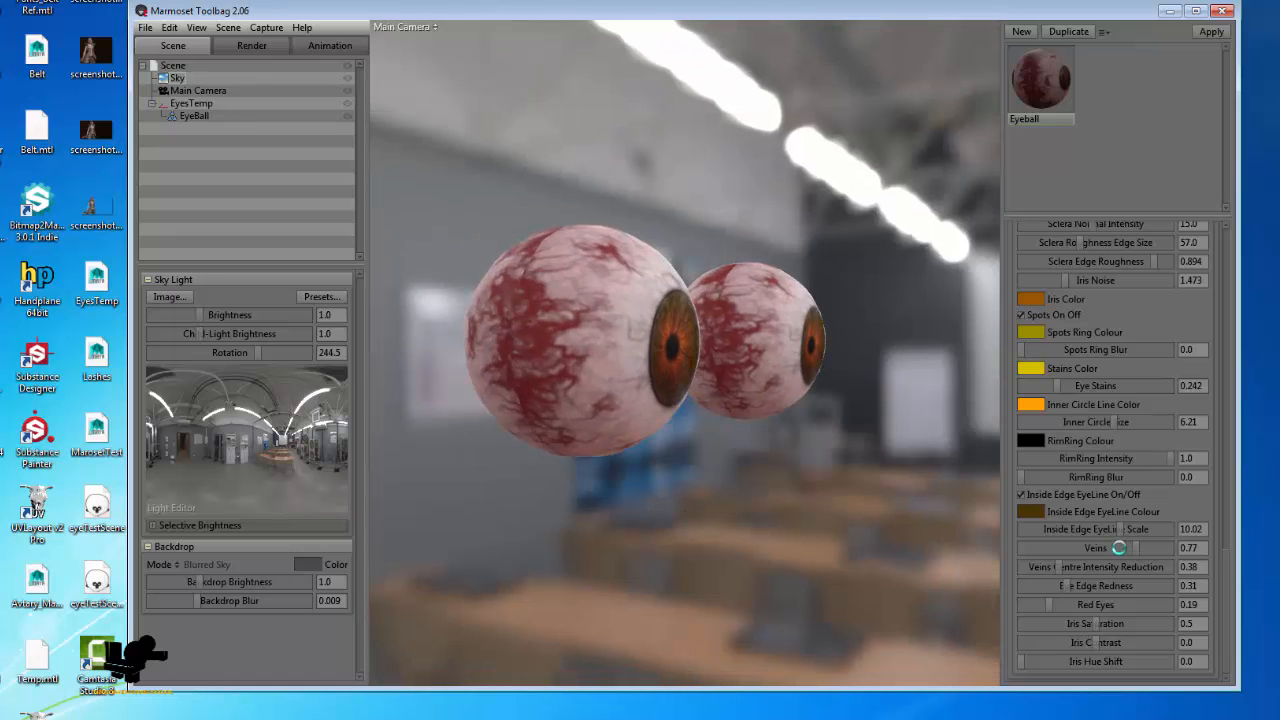
pyautogui.moveTo(1119, 548); pyautogui.dragTo(1169, 570)
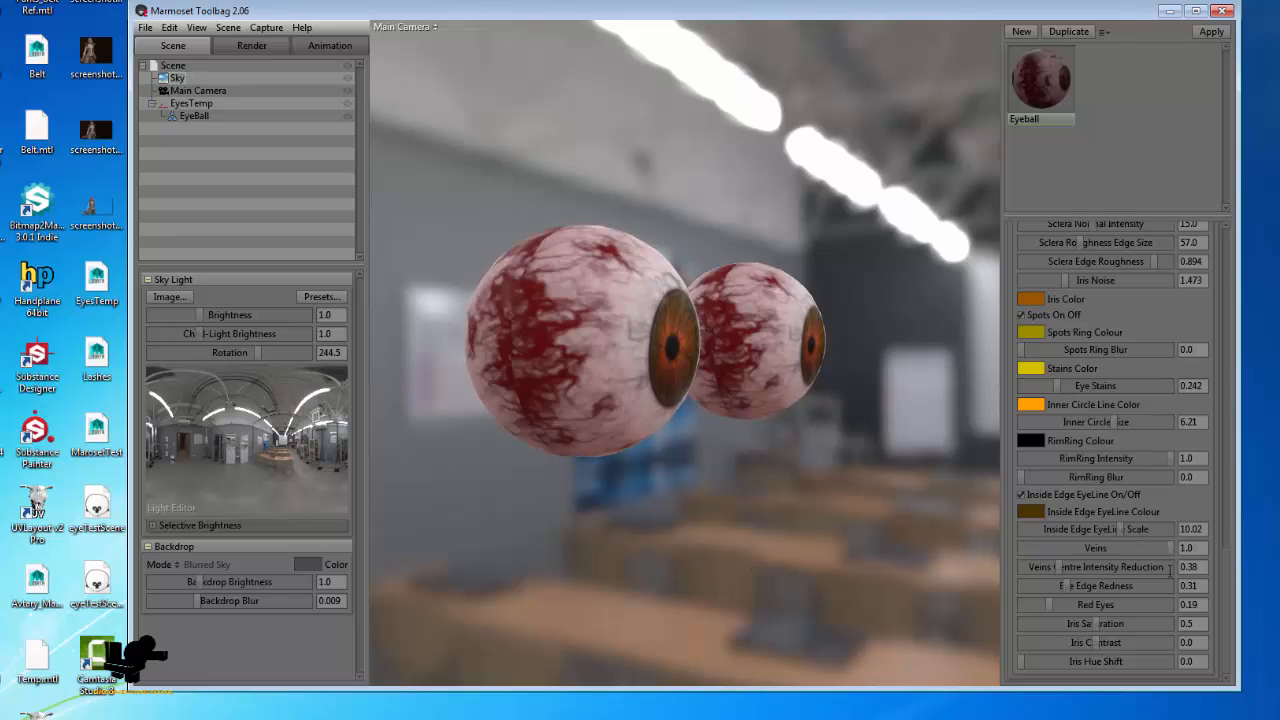
pyautogui.moveTo(816, 555); pyautogui.dragTo(659, 281)
pyautogui.moveTo(591, 260); pyautogui.dragTo(763, 531)
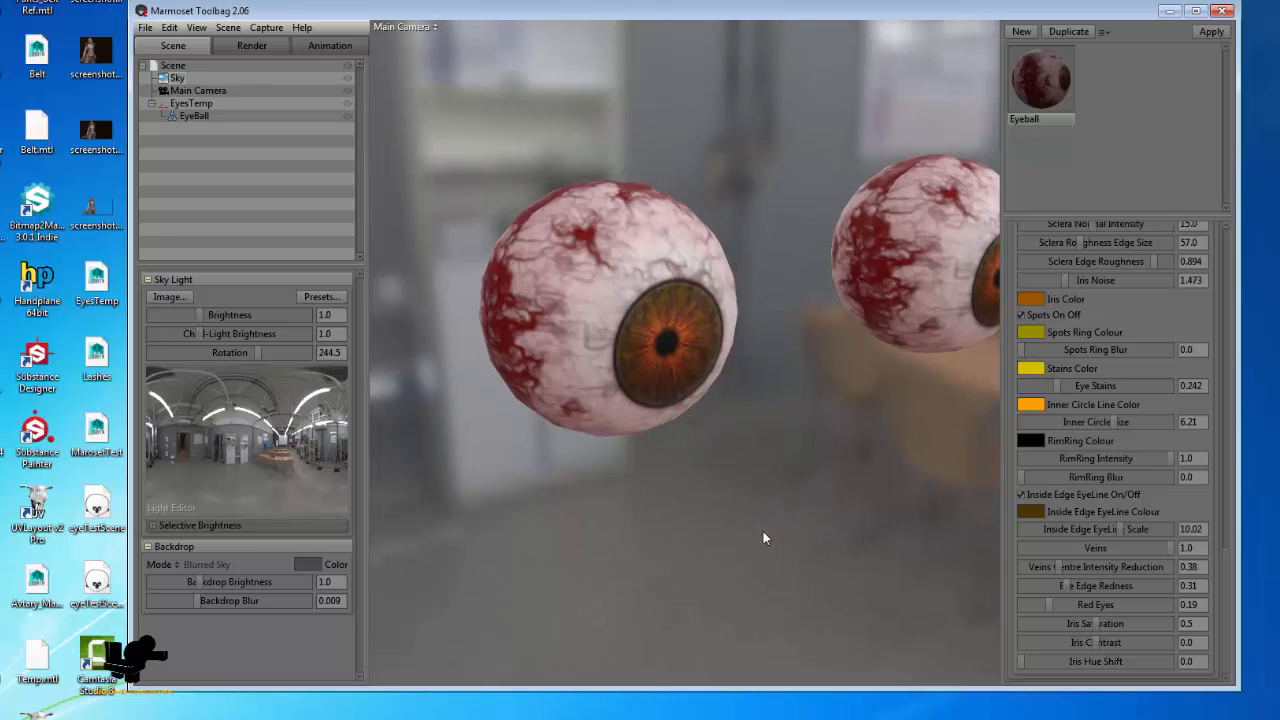
# - Set Veins Centre Intensity Reduction to 0.734 and check the vein fade from behind and in front
pyautogui.moveTo(1054, 565); pyautogui.dragTo(1090, 565)
pyautogui.moveTo(792, 554); pyautogui.dragTo(876, 485)
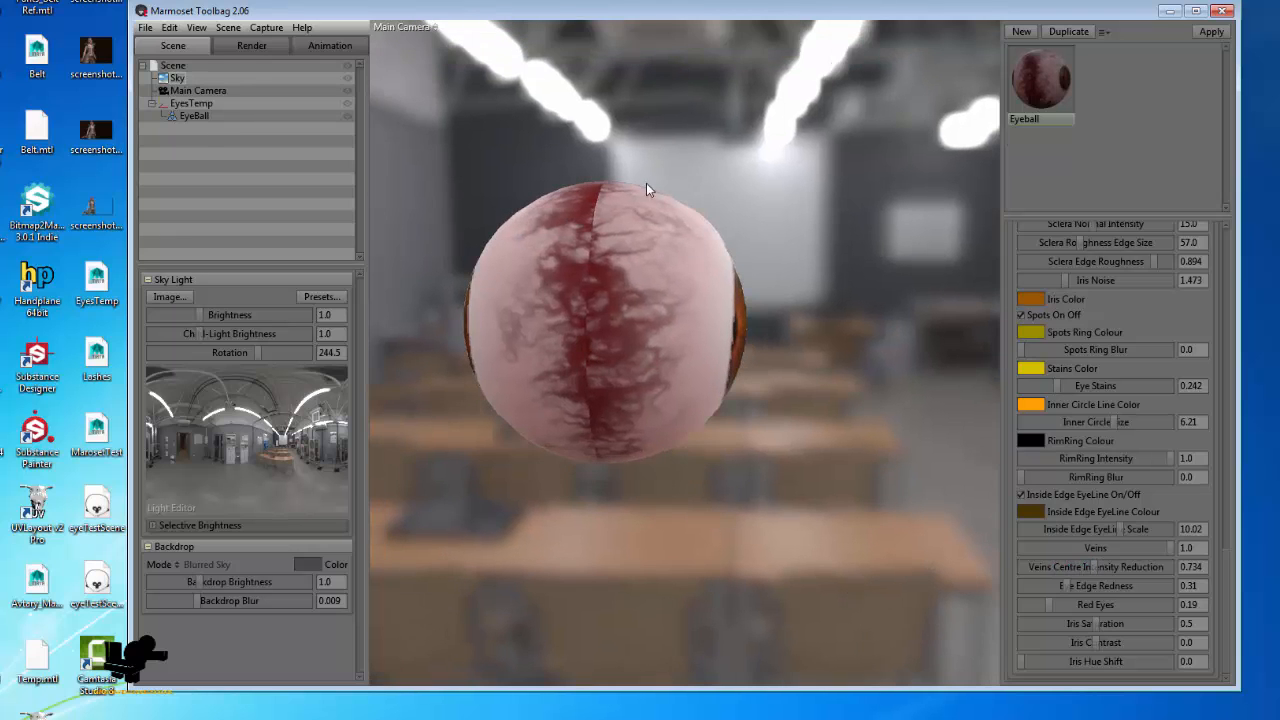
pyautogui.moveTo(645, 438); pyautogui.dragTo(689, 527)
pyautogui.scroll(-3, 689, 527)
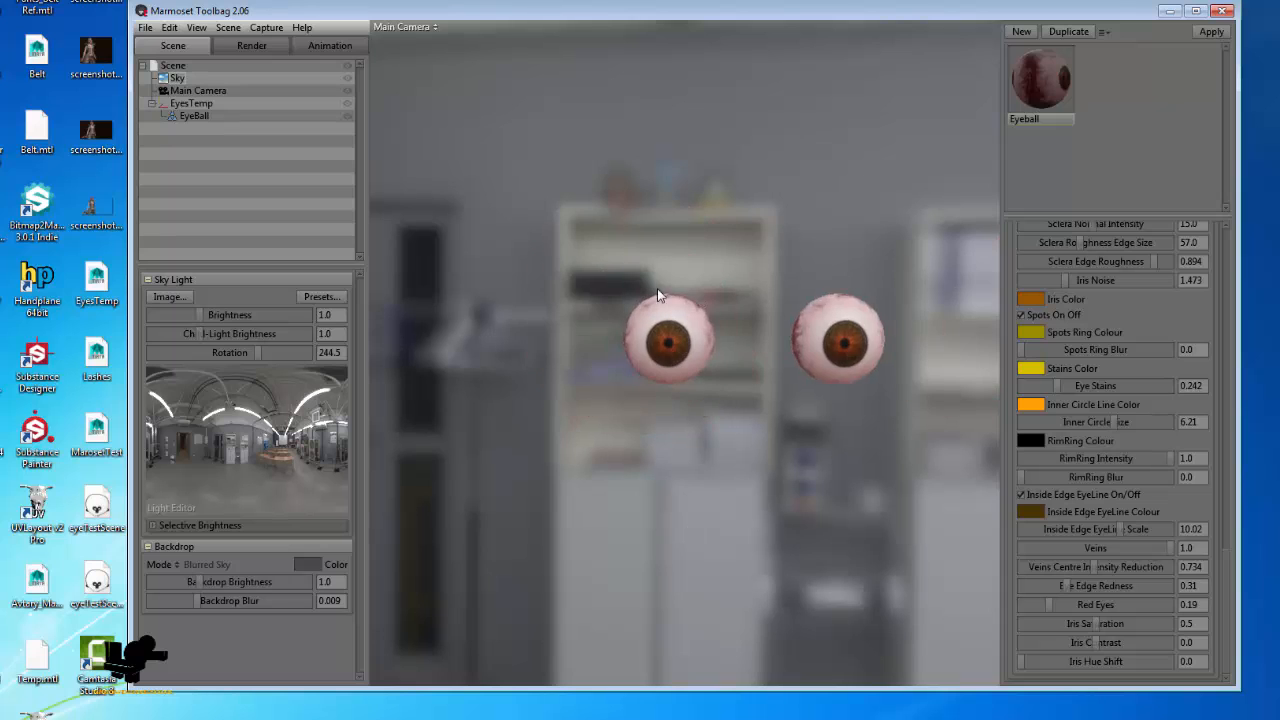
pyautogui.scroll(3, 652, 350)
pyautogui.moveTo(703, 437); pyautogui.dragTo(737, 451)
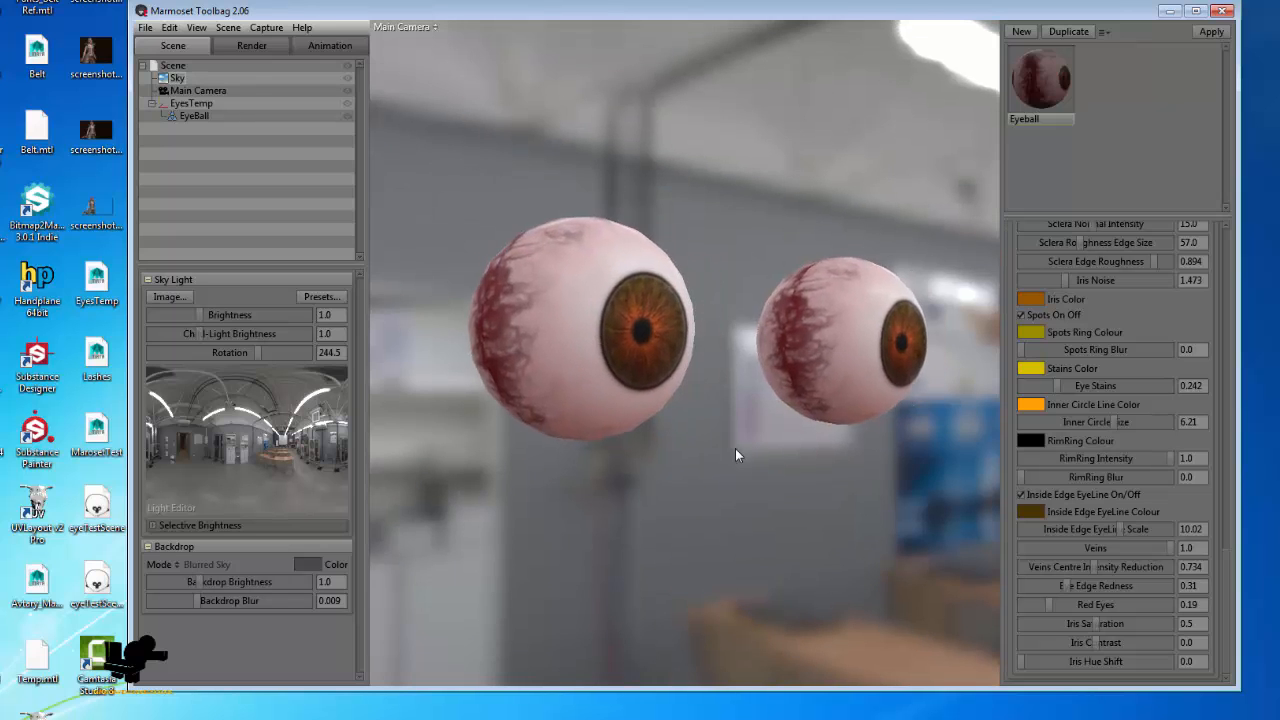
# - Increase Eye Edge Redness to 0.605 and look at the sides of both eyeballs
pyautogui.moveTo(1068, 585); pyautogui.dragTo(1120, 580)
pyautogui.moveTo(640, 452); pyautogui.dragTo(535, 279)
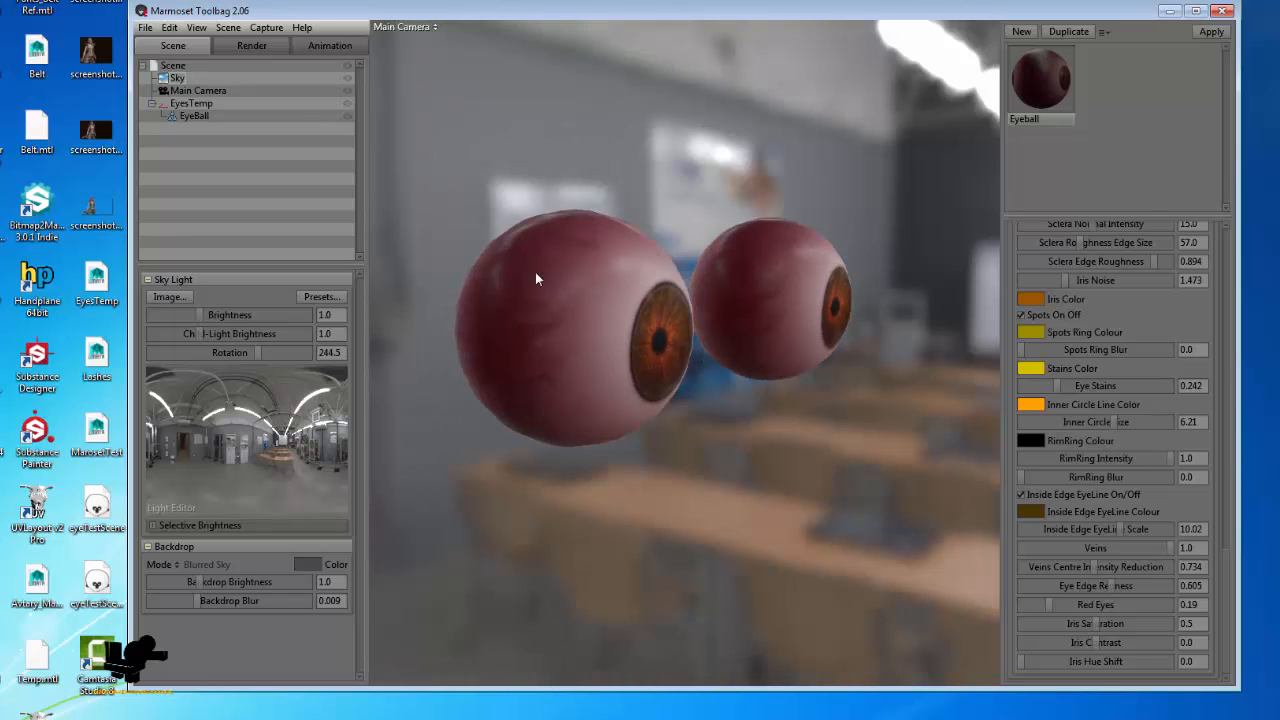
pyautogui.moveTo(699, 432); pyautogui.dragTo(650, 590)
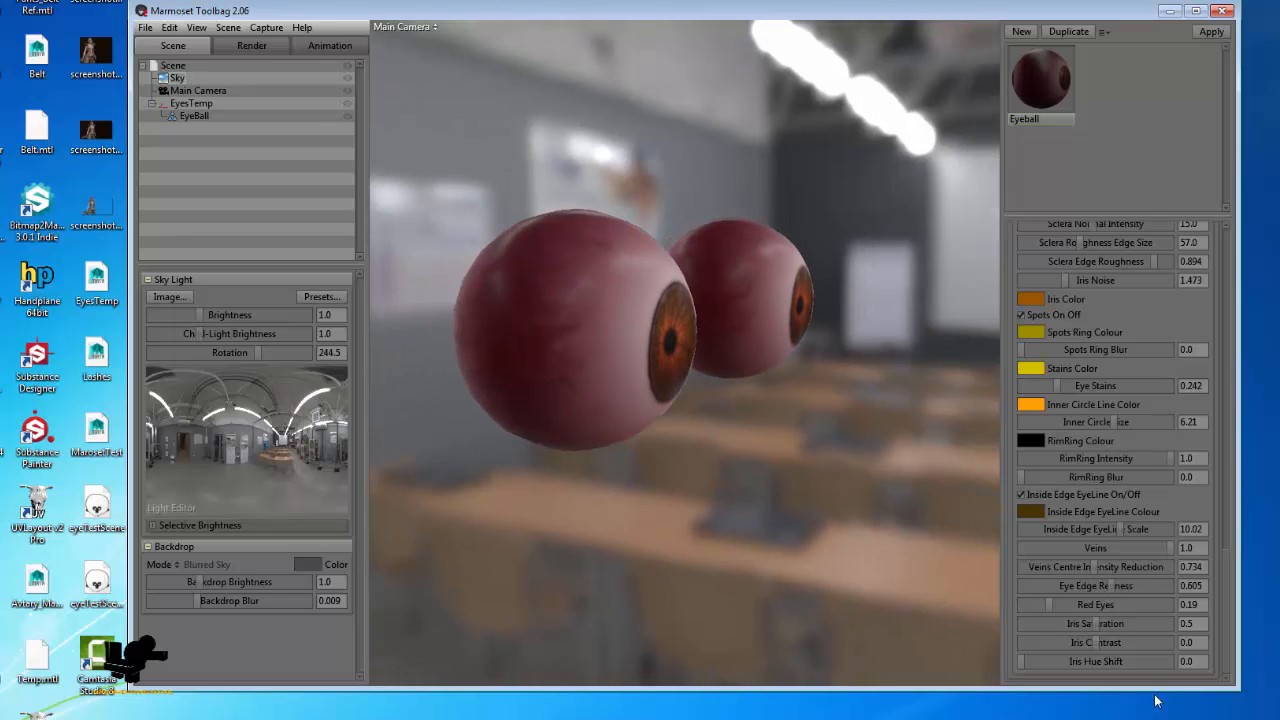
# - Set Red Eyes to 0.447 and view the reddened eyeballs from the front
pyautogui.moveTo(1091, 600); pyautogui.dragTo(1088, 604)
pyautogui.moveTo(846, 543); pyautogui.dragTo(672, 424)
pyautogui.scroll(-5, 655, 514)
pyautogui.scroll(3, 656, 452)
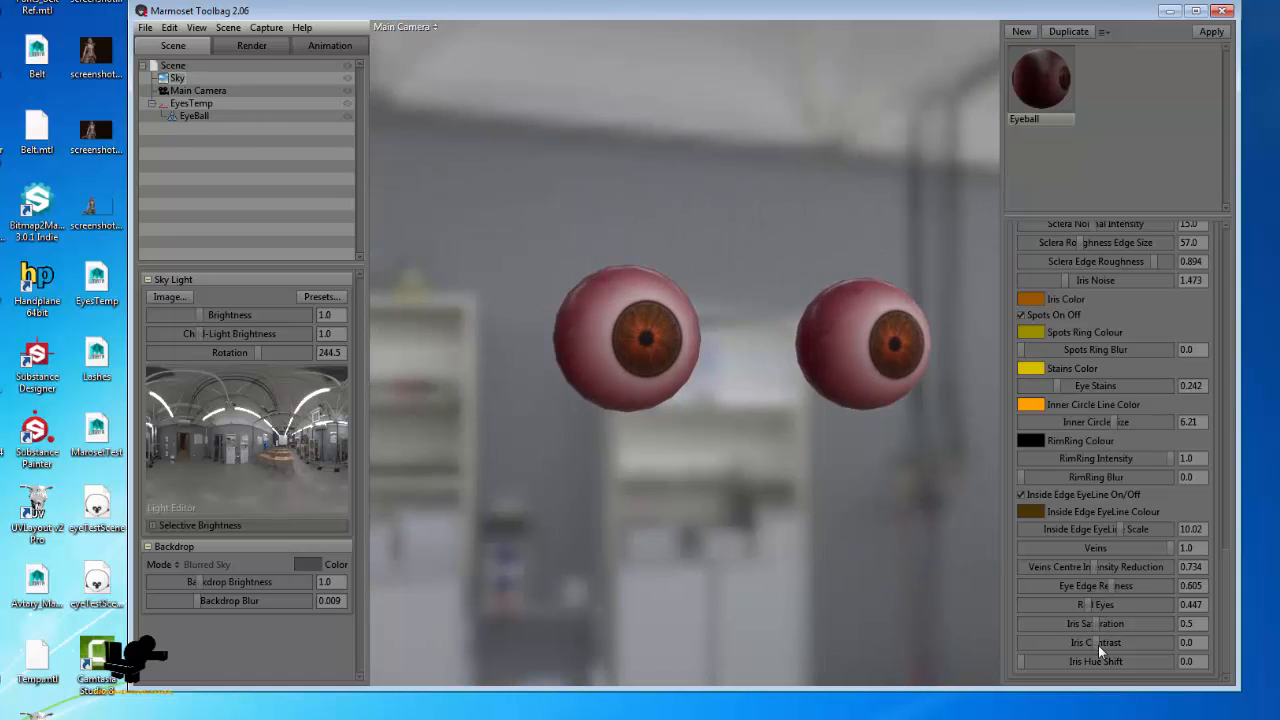
# - Adjust Iris Saturation to 0.757 and check the iris colour from far away and close up
pyautogui.moveTo(1092, 622); pyautogui.dragTo(1064, 615)
pyautogui.moveTo(1150, 616)
pyautogui.mouseDown()
pyautogui.moveTo(1118, 616)
pyautogui.moveTo(1166, 624)
pyautogui.moveTo(1134, 627)
pyautogui.mouseUp()
pyautogui.moveTo(665, 500); pyautogui.dragTo(564, 486)
pyautogui.moveTo(564, 486); pyautogui.dragTo(636, 270, button='right')
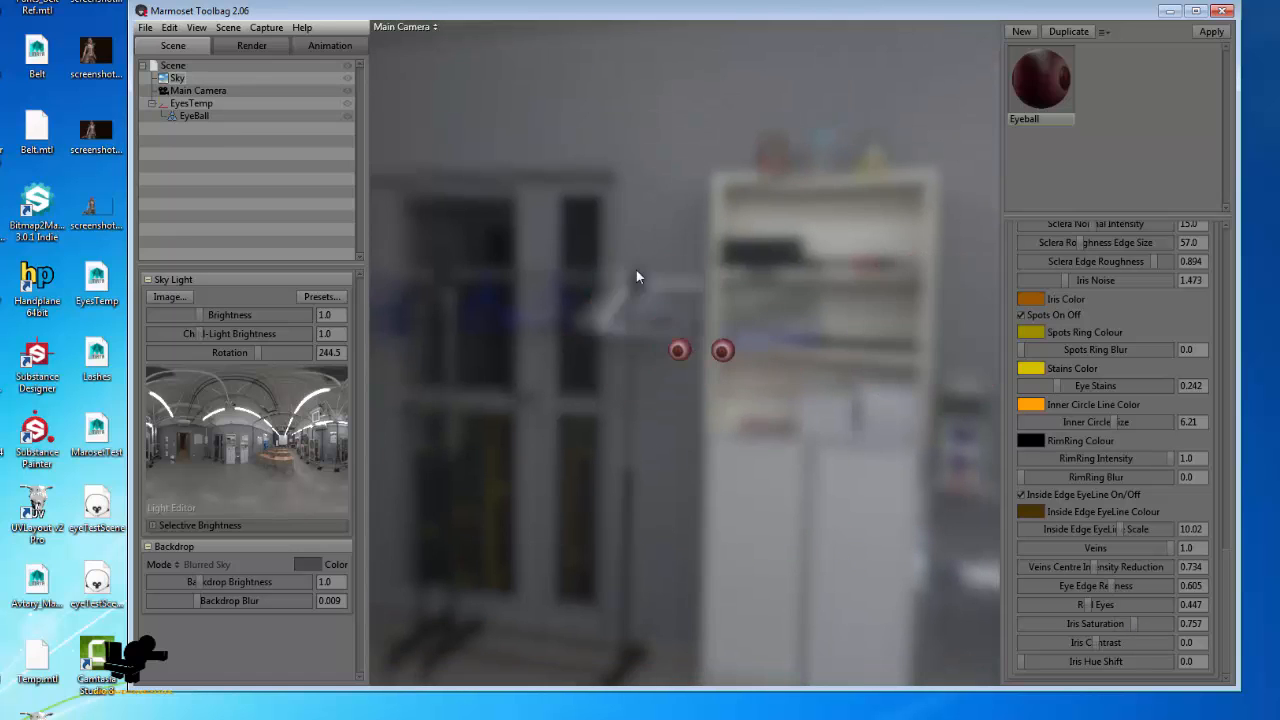
pyautogui.moveTo(636, 270); pyautogui.dragTo(730, 348)
pyautogui.moveTo(730, 348); pyautogui.dragTo(748, 425, button='right')
pyautogui.moveTo(768, 486); pyautogui.dragTo(803, 519, button='middle')
pyautogui.moveTo(803, 519); pyautogui.dragTo(758, 495)
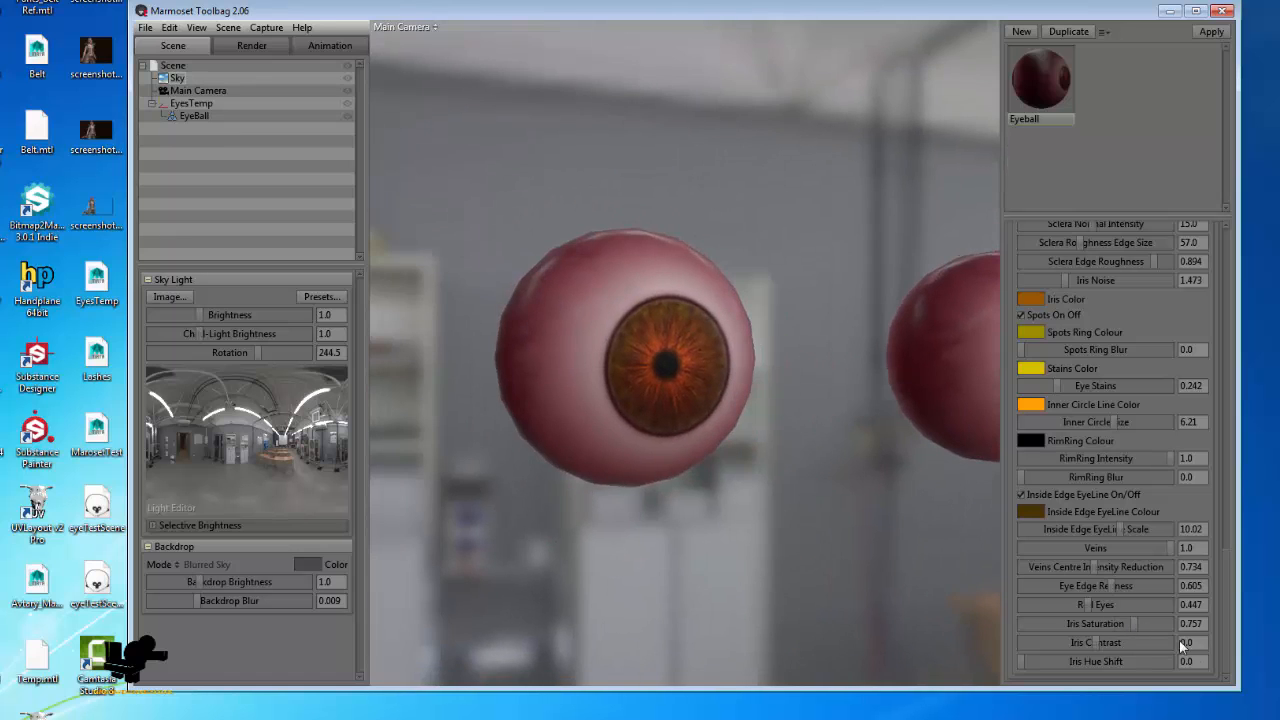
# - Set Iris Contrast to 0.189 and Iris Hue Shift to 0.052, viewing both eyeballs from several distances and angles
pyautogui.moveTo(1101, 636)
pyautogui.mouseDown()
pyautogui.moveTo(1128, 632)
pyautogui.moveTo(1034, 637)
pyautogui.moveTo(1147, 642)
pyautogui.moveTo(1115, 641)
pyautogui.mouseUp()
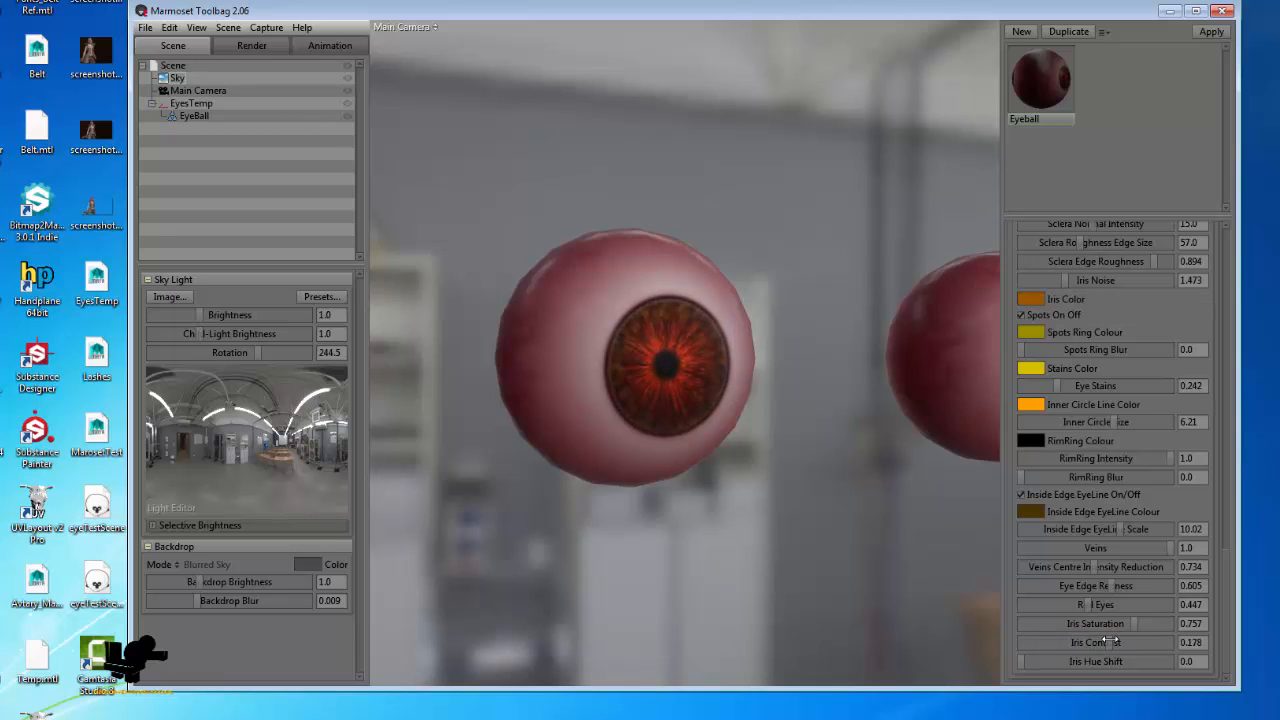
pyautogui.moveTo(1036, 666)
pyautogui.mouseDown()
pyautogui.moveTo(1150, 666)
pyautogui.moveTo(1012, 672)
pyautogui.moveTo(1030, 671)
pyautogui.mouseUp()
pyautogui.scroll(-8, 782, 580)
pyautogui.moveTo(784, 582); pyautogui.dragTo(730, 670)
pyautogui.scroll(-3, 770, 485)
pyautogui.scroll(8, 708, 364)
pyautogui.moveTo(730, 670); pyautogui.dragTo(712, 473, button='right')
pyautogui.moveTo(712, 473); pyautogui.dragTo(702, 430)
pyautogui.moveTo(702, 430); pyautogui.dragTo(695, 299, button='right')
pyautogui.moveTo(695, 298); pyautogui.dragTo(734, 271)
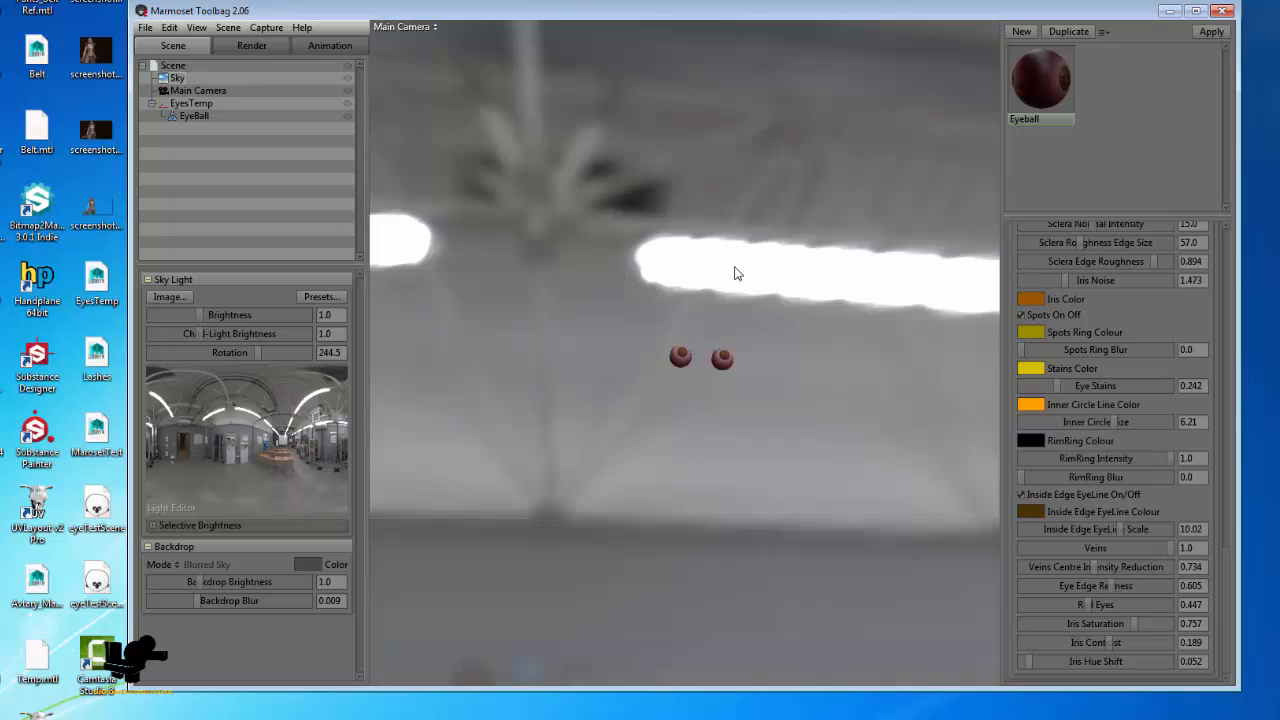
pyautogui.moveTo(734, 271); pyautogui.dragTo(691, 356, button='right')
pyautogui.moveTo(691, 356); pyautogui.dragTo(684, 398)
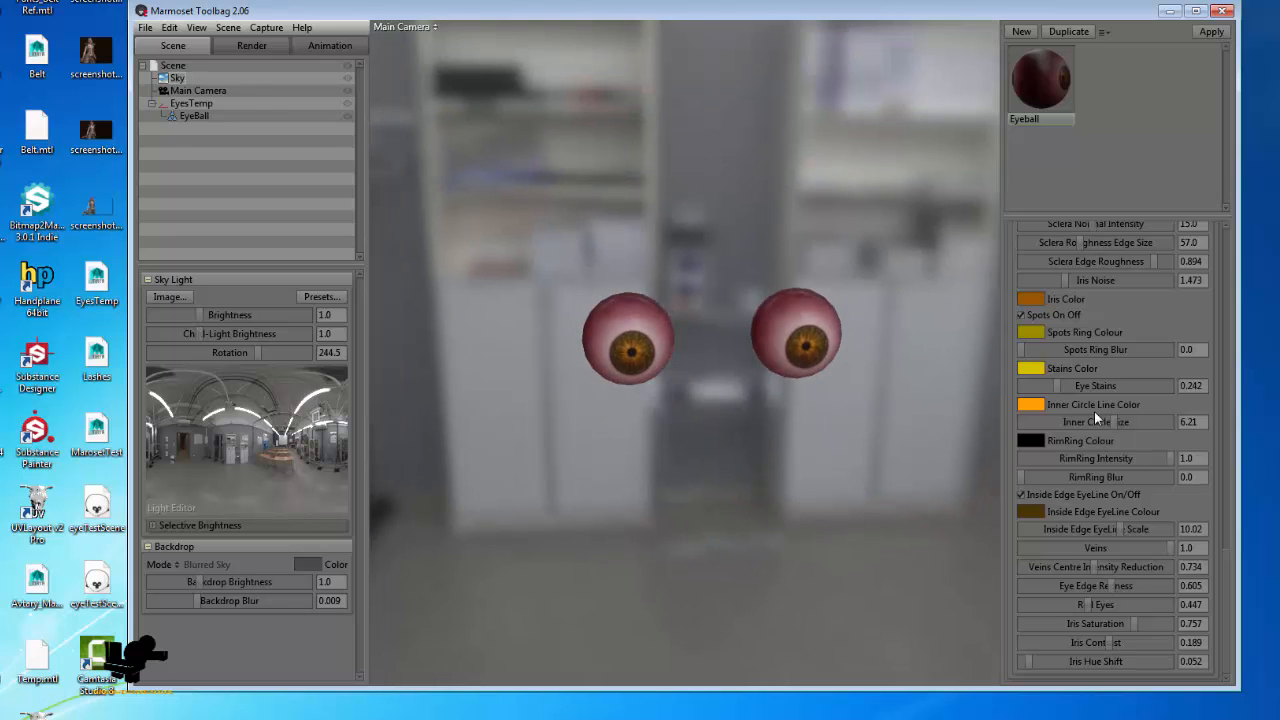
# - Reduce Iris Scale to 0.122 and check the iris size from the front of the eyeballs
pyautogui.scroll(6, 1094, 411)
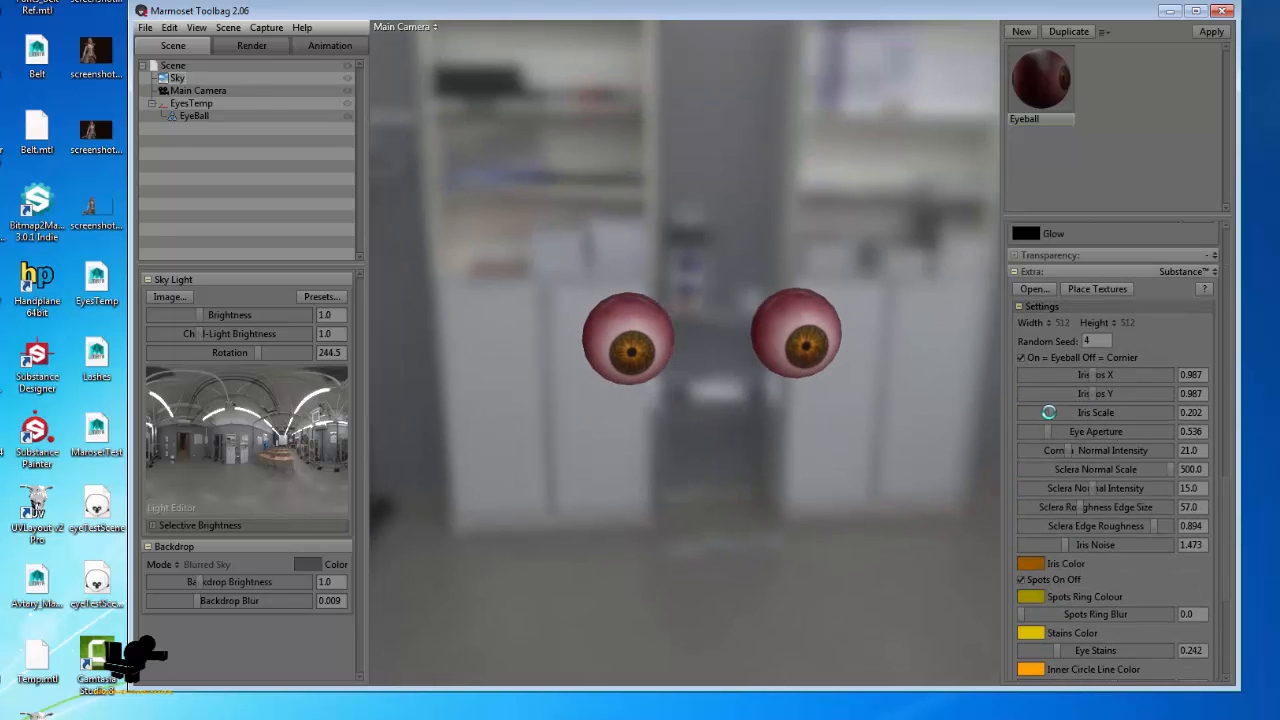
pyautogui.moveTo(1052, 412); pyautogui.dragTo(1040, 418)
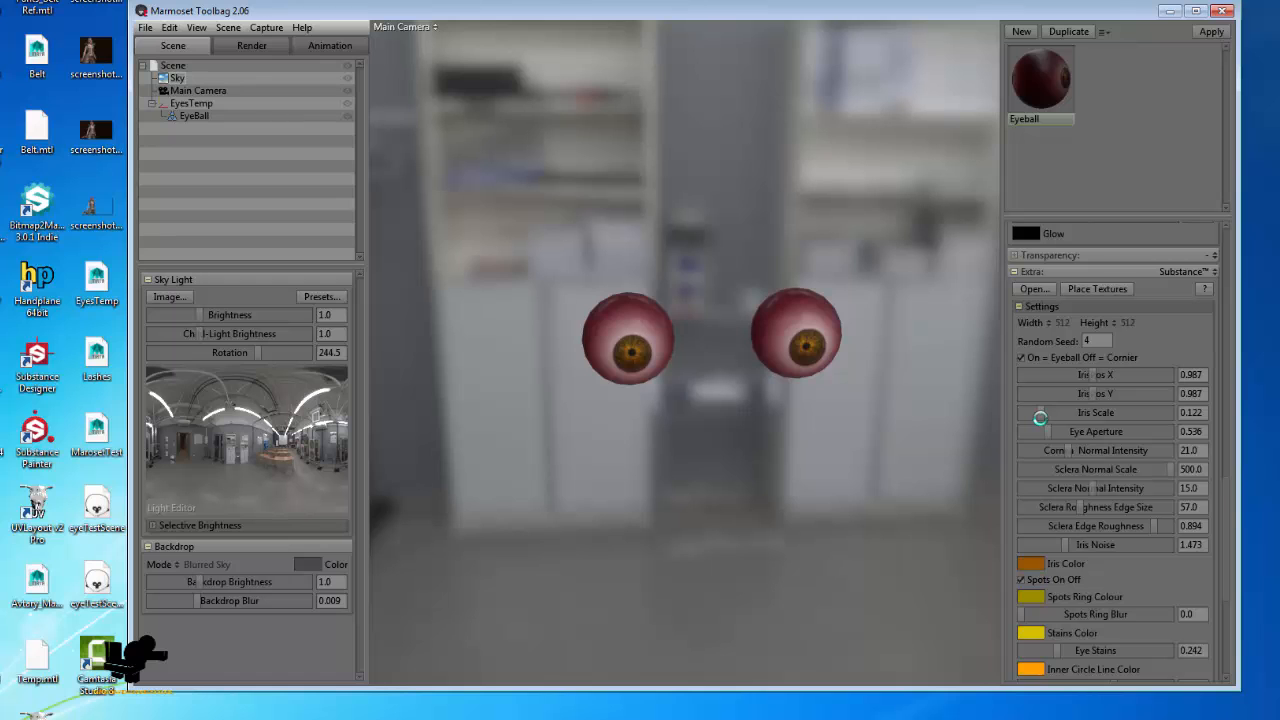
pyautogui.moveTo(884, 461); pyautogui.dragTo(864, 424)
pyautogui.moveTo(859, 478); pyautogui.dragTo(764, 290, button='right')
pyautogui.moveTo(764, 290); pyautogui.dragTo(737, 295)
pyautogui.moveTo(737, 295); pyautogui.dragTo(805, 452, button='right')
pyautogui.moveTo(805, 452); pyautogui.dragTo(856, 457)
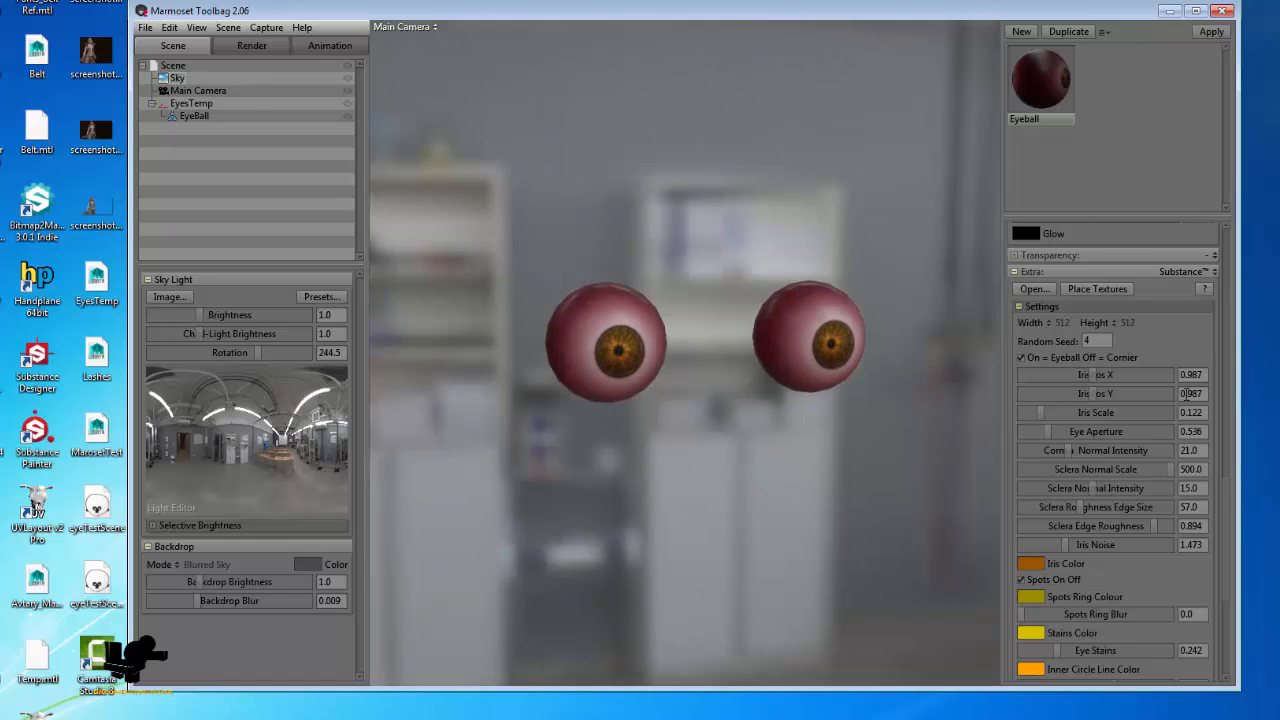
# - Shift the iris position to 1.105 in X and 1.037 in Y, and inspect both eyeballs from front and side
pyautogui.moveTo(1093, 375)
pyautogui.mouseDown()
pyautogui.moveTo(1114, 373)
pyautogui.moveTo(1106, 392)
pyautogui.mouseUp()
pyautogui.moveTo(630, 398); pyautogui.dragTo(926, 402)
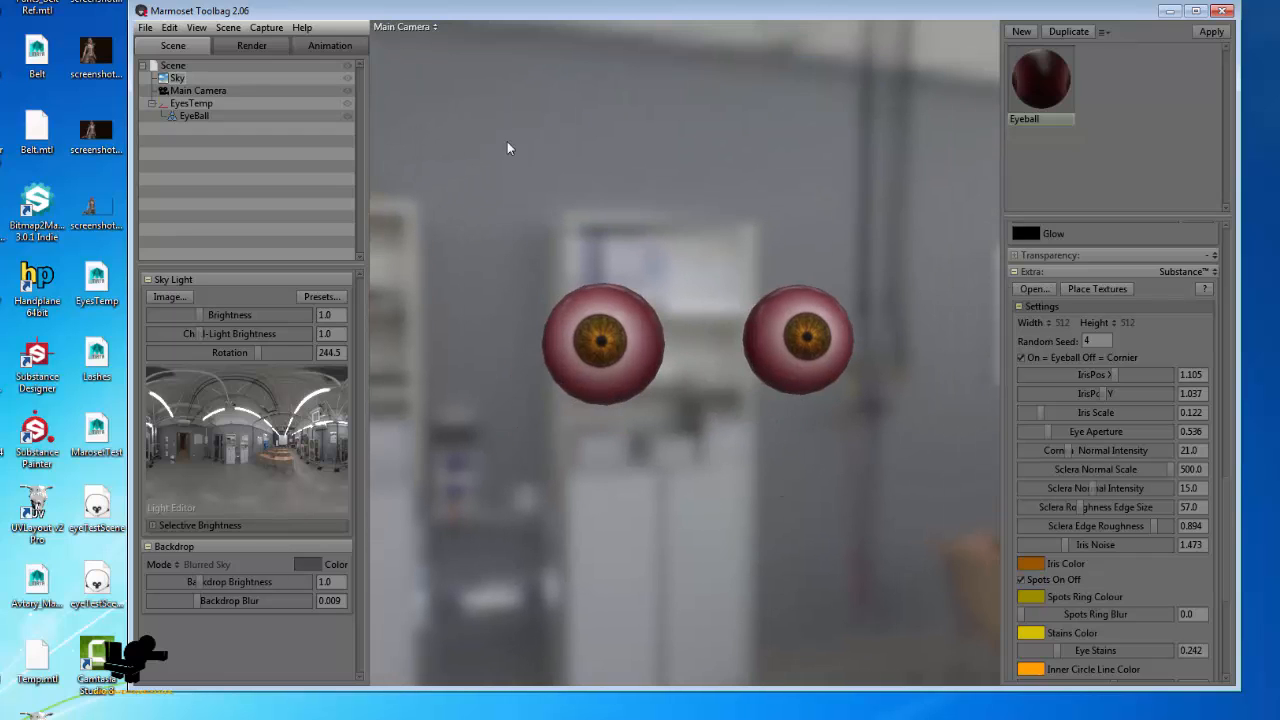
pyautogui.click(1080, 108)
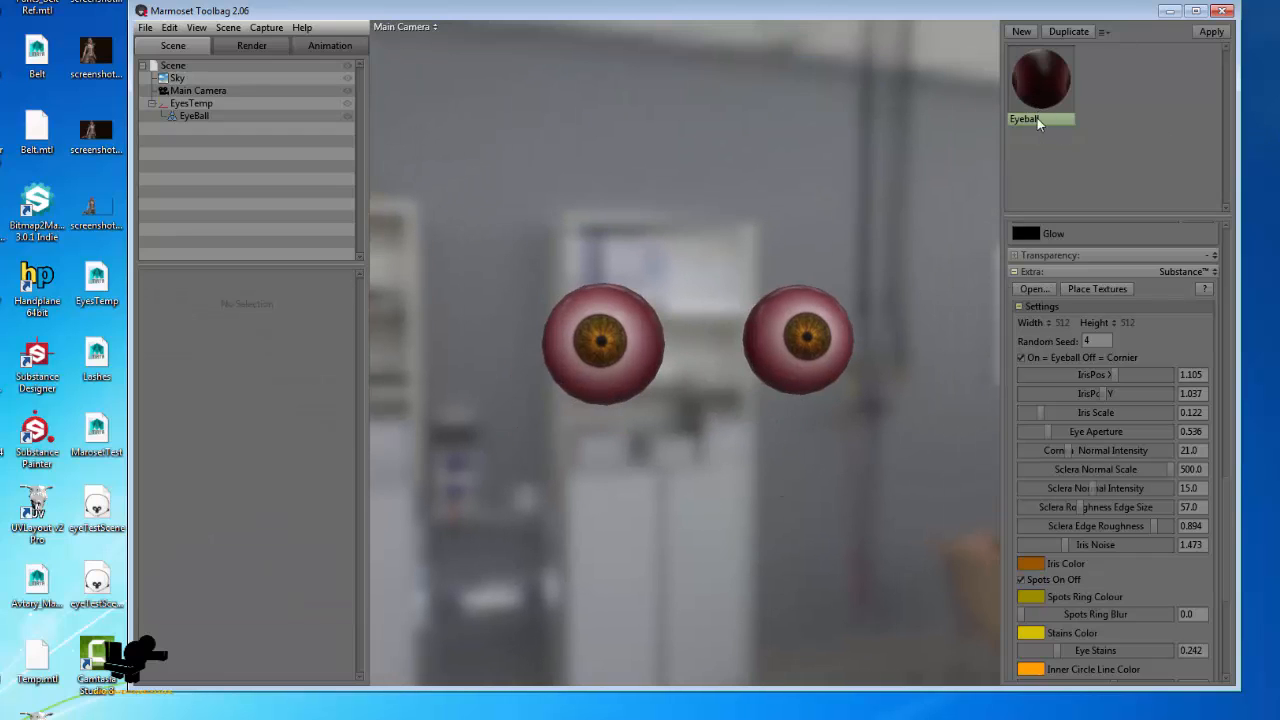
pyautogui.moveTo(600, 338); pyautogui.dragTo(642, 332)
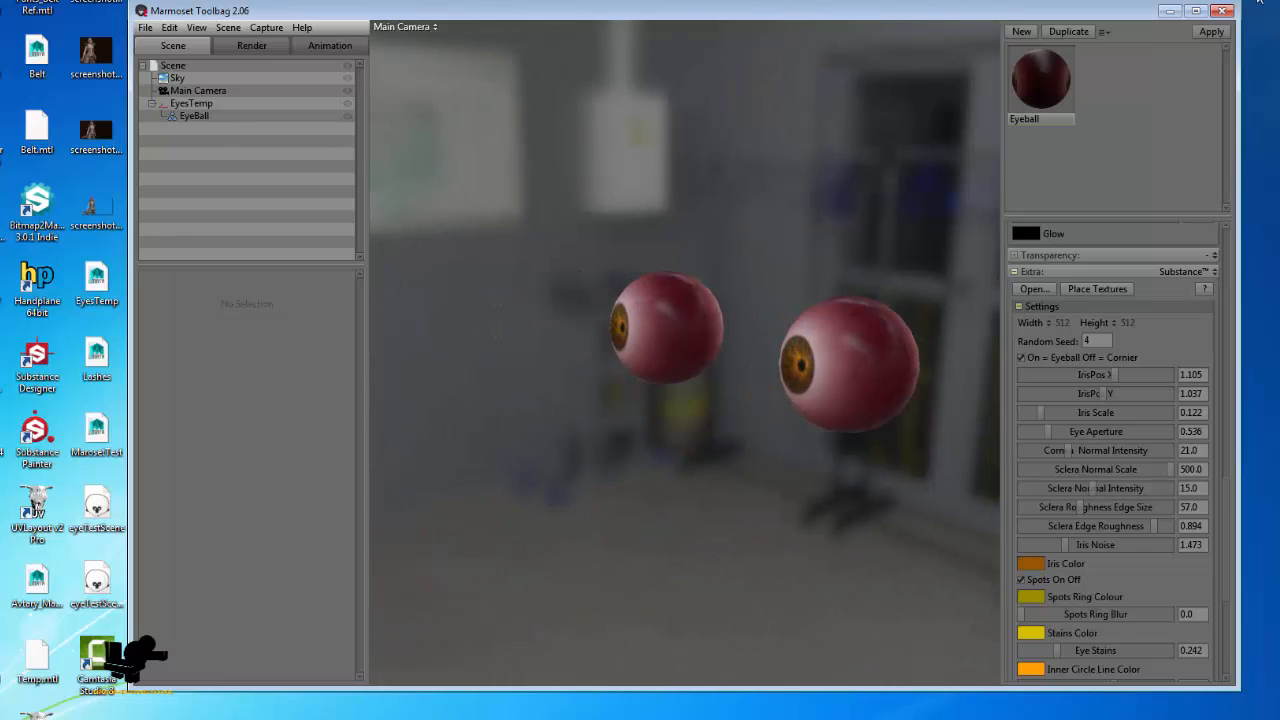
# - Duplicate the EyeBall mesh and rename the copy as Cornea
pyautogui.click(1043, 91)
pyautogui.moveTo(655, 295); pyautogui.dragTo(666, 337)
pyautogui.click(666, 337)
pyautogui.hotkey('ctrl', 'd')
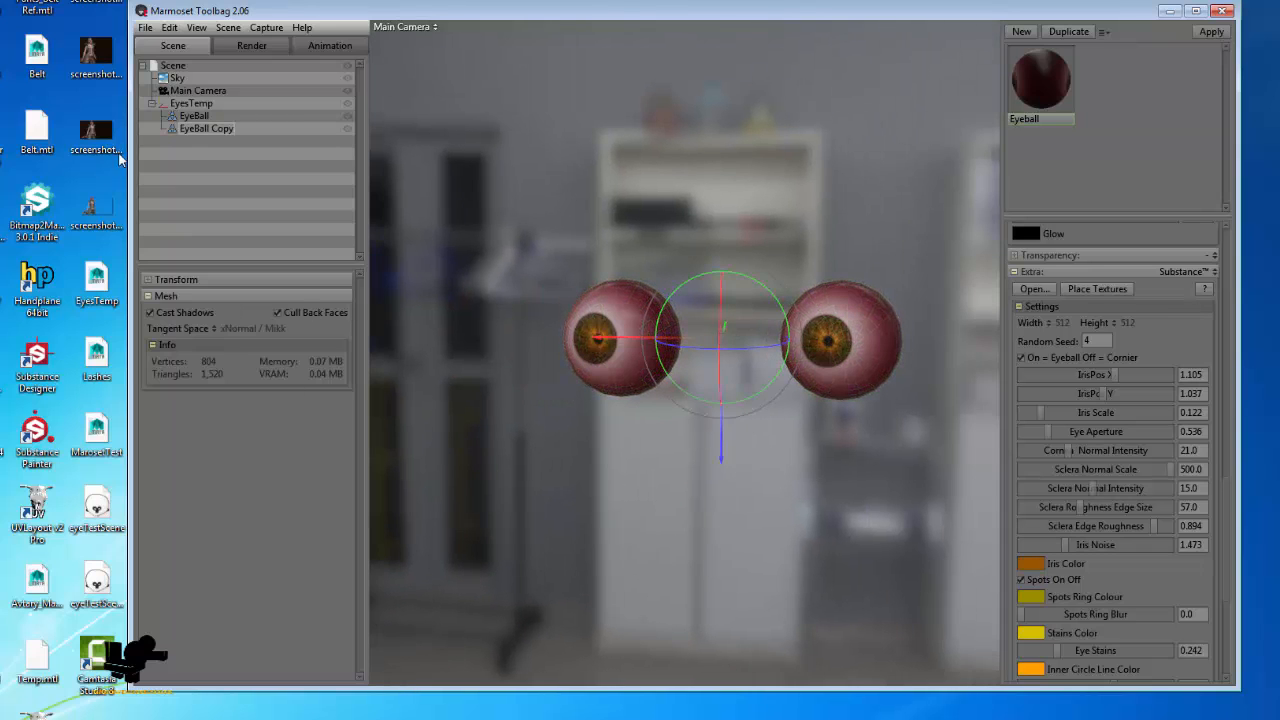
pyautogui.click(194, 129)
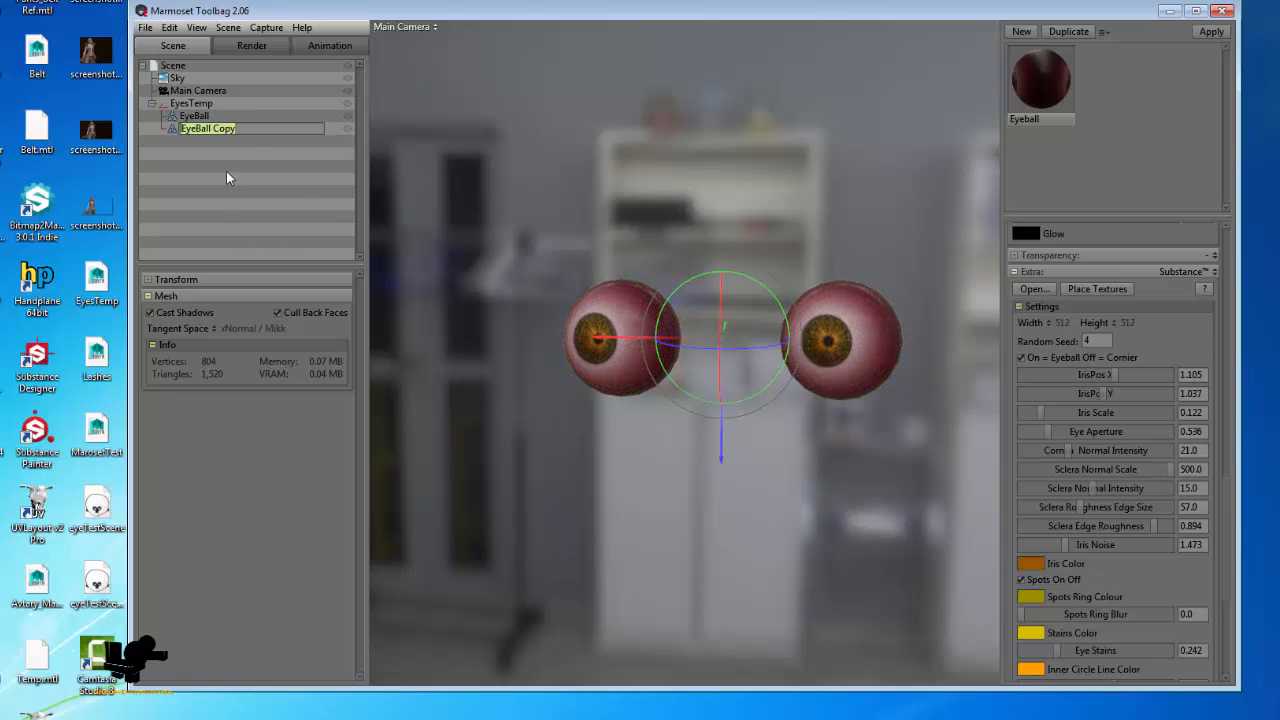
pyautogui.press('F2')
pyautogui.write('Cornea')
pyautogui.press('Return')
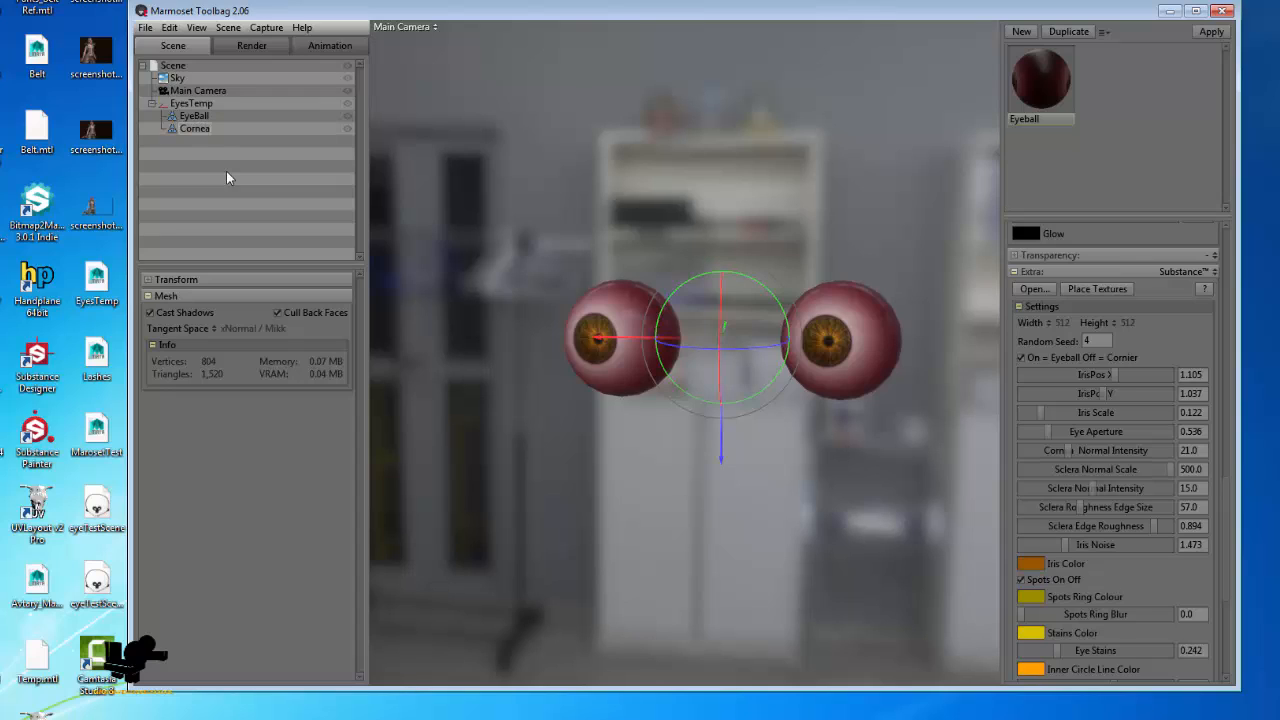
# - Duplicate the Eyeball material, name the duplicate Cornea, and assign it to the Cornea mesh
pyautogui.click(1043, 108)
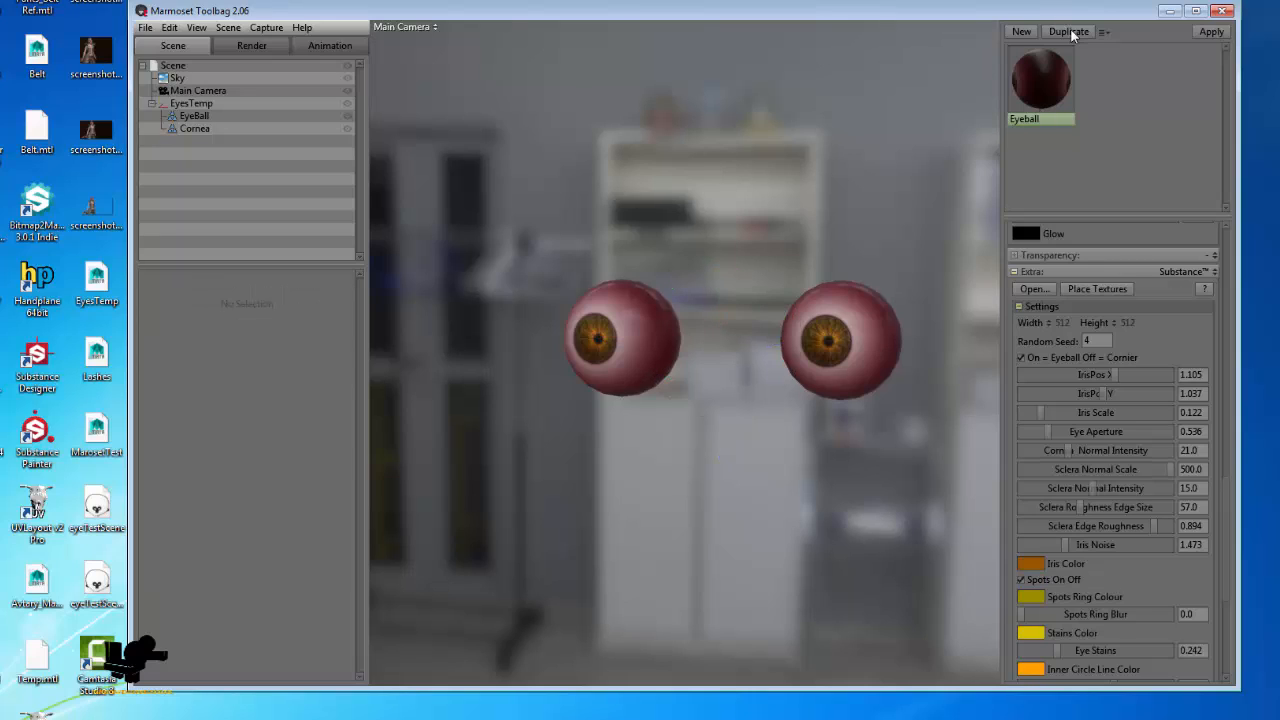
pyautogui.click(1066, 32)
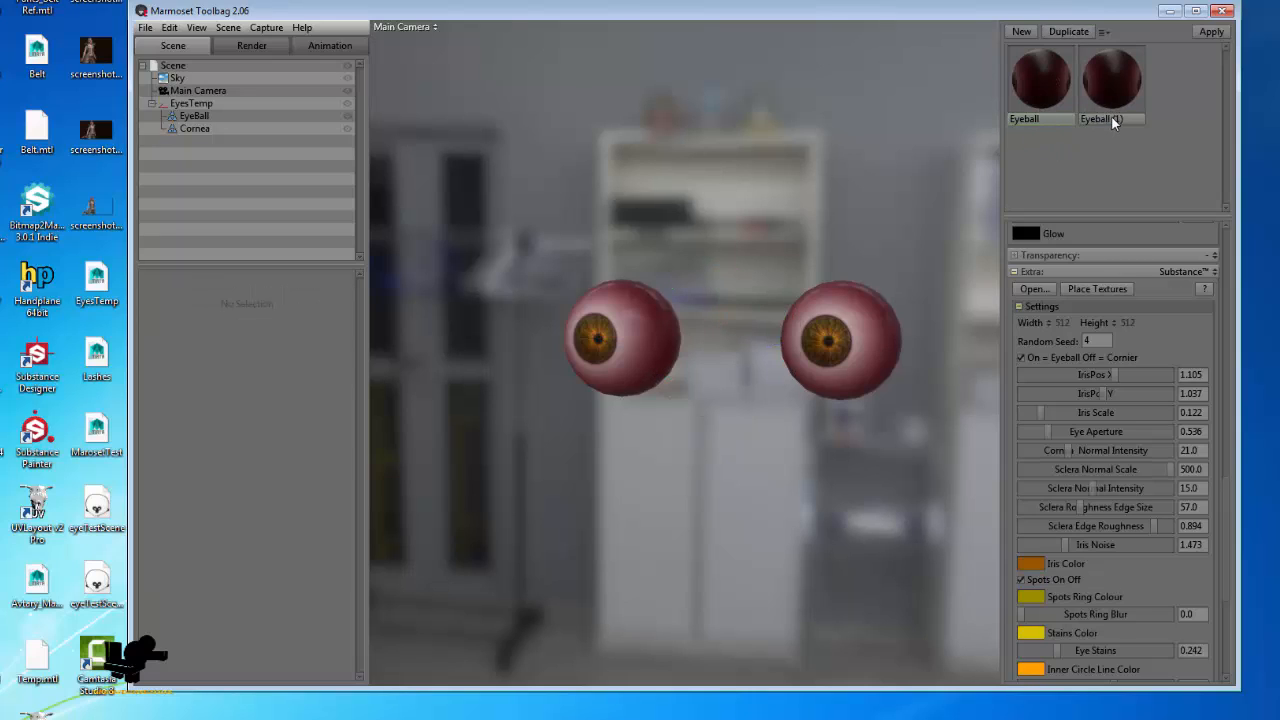
pyautogui.write('Cornea')
pyautogui.press('Return')
pyautogui.moveTo(1120, 75); pyautogui.dragTo(195, 127)
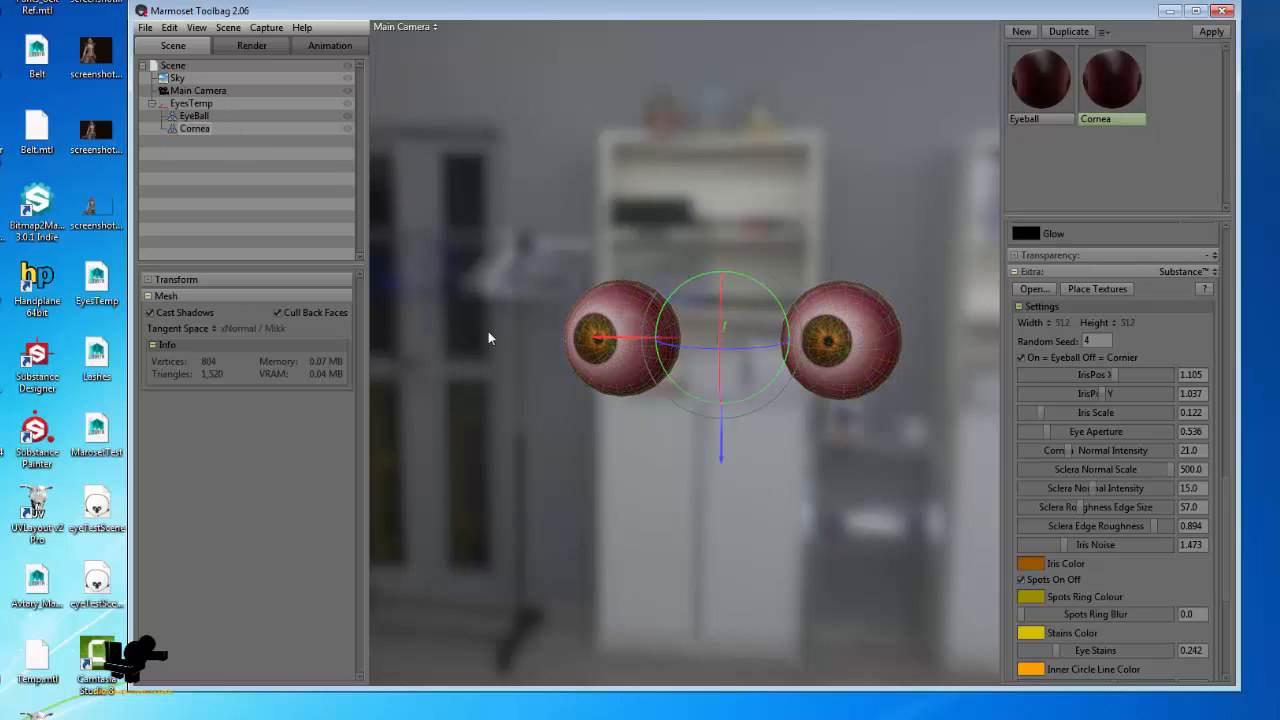
pyautogui.moveTo(488, 331); pyautogui.dragTo(672, 439)
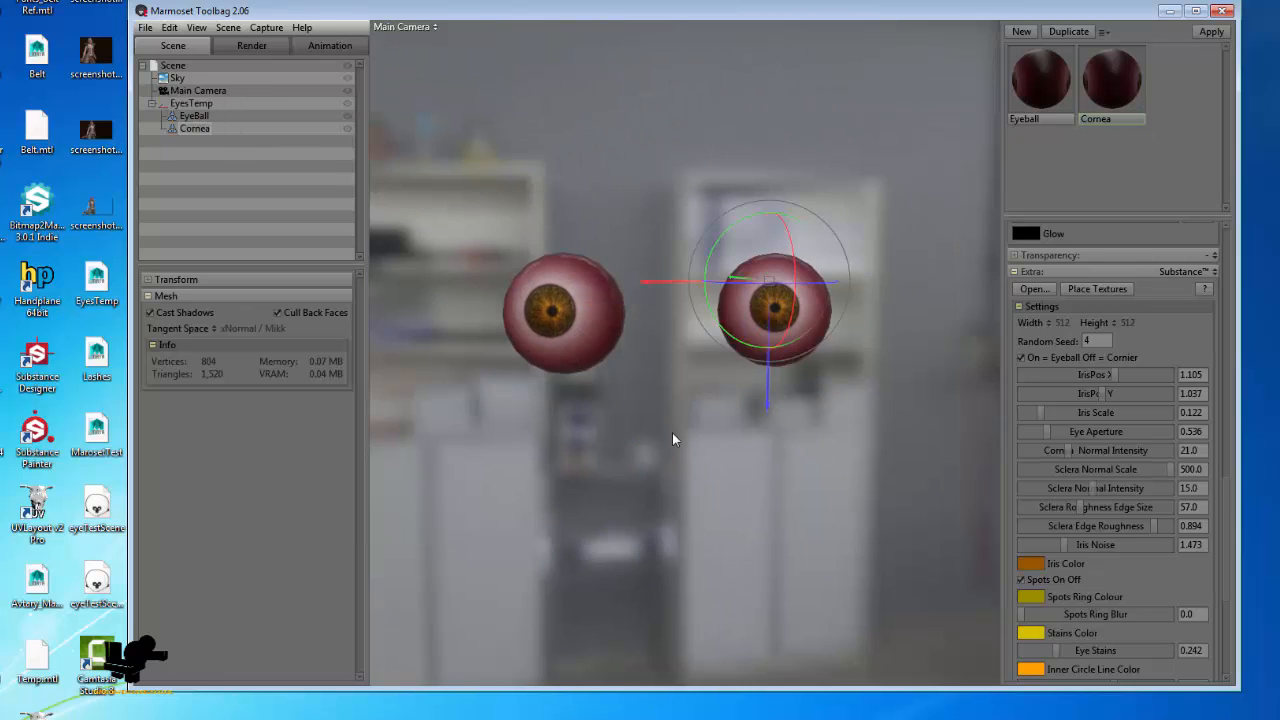
# - Switch the Cornea material's substance from eyeball to cornea mode and view the models from above
pyautogui.click(1109, 69)
pyautogui.scroll(1, 1037, 368)
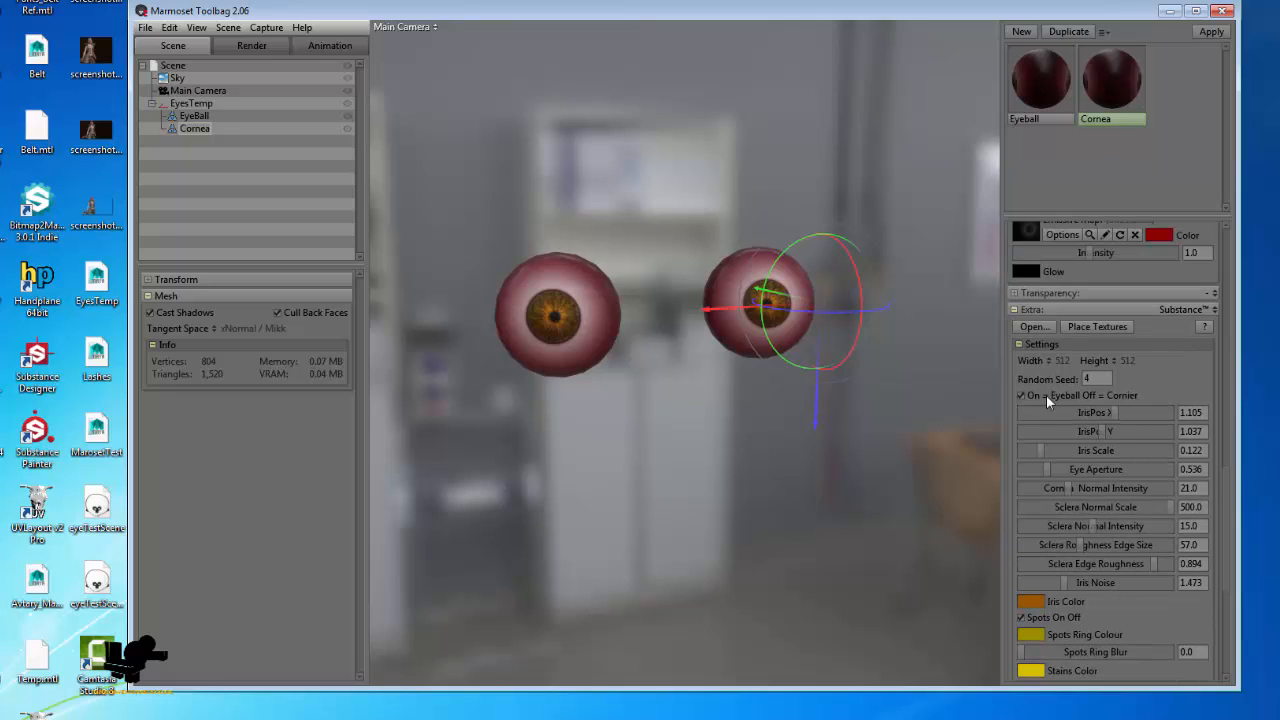
pyautogui.click(1022, 395)
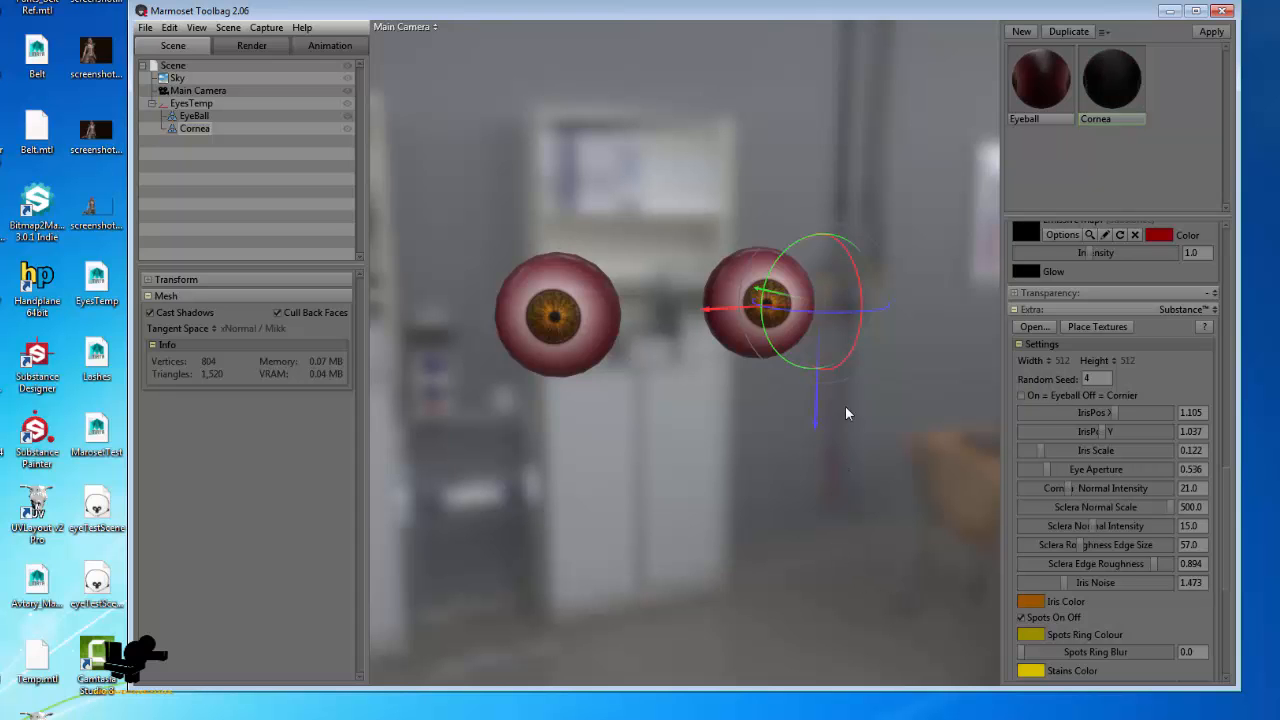
pyautogui.moveTo(845, 413); pyautogui.dragTo(516, 202)
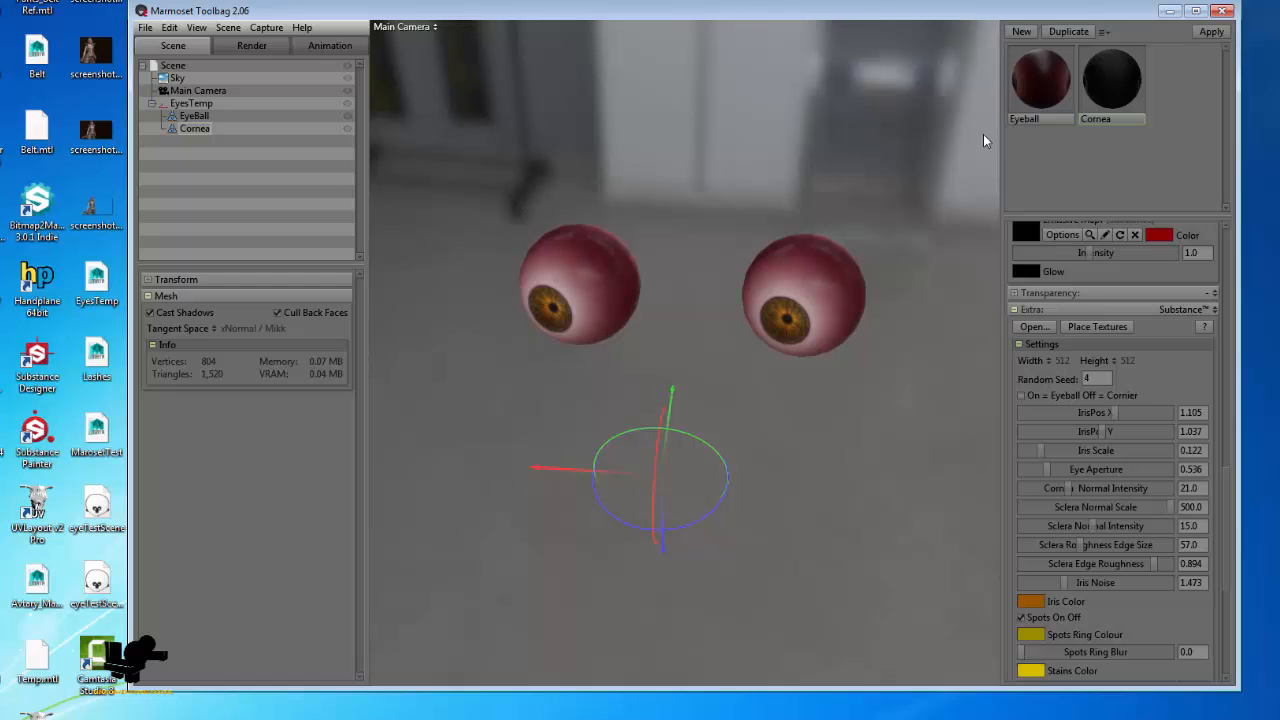
# - Hide the EyeBall mesh, toggle the visibility of both meshes to compare them, and leave only the Cornea mesh shown
pyautogui.click(349, 116)
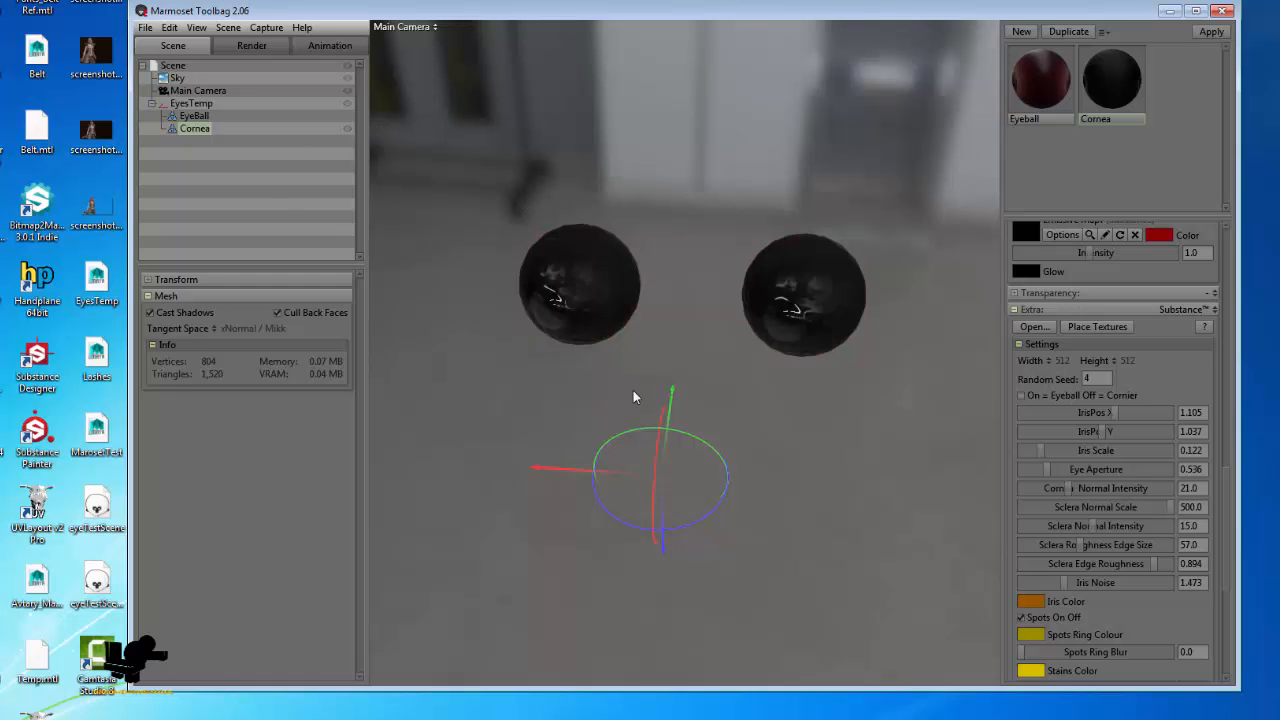
pyautogui.moveTo(634, 394); pyautogui.dragTo(620, 295)
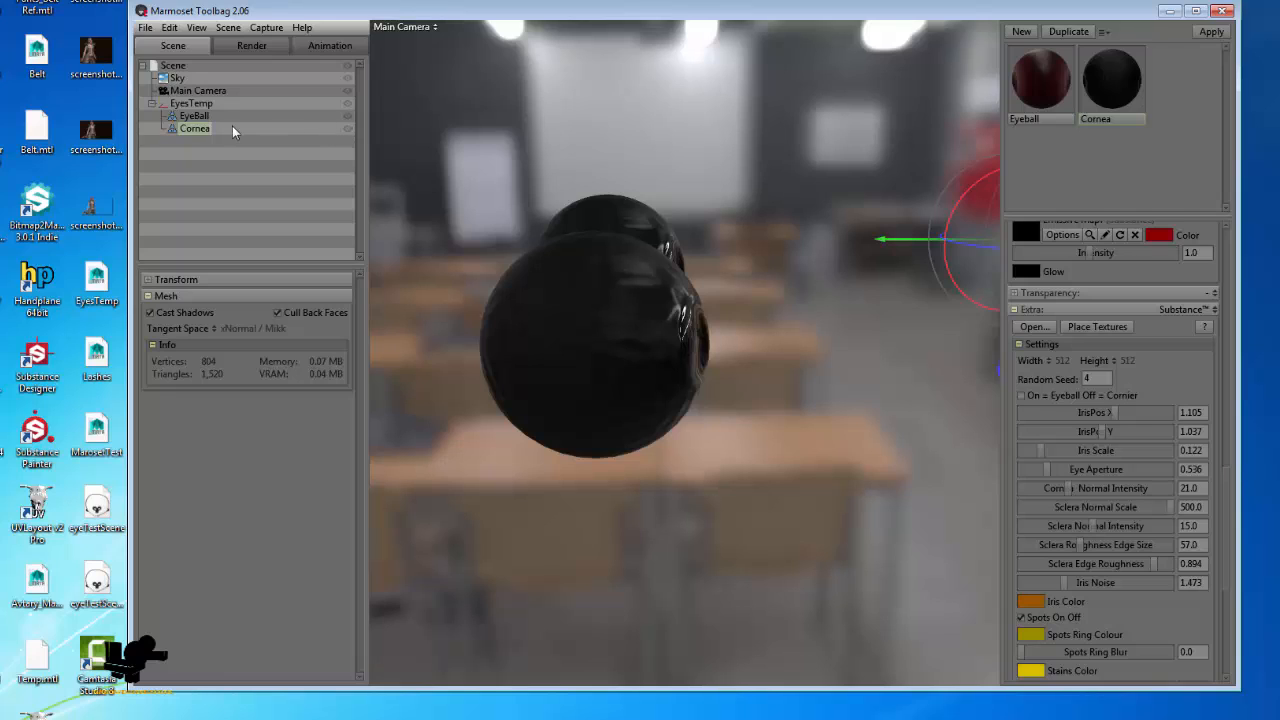
pyautogui.click(348, 128)
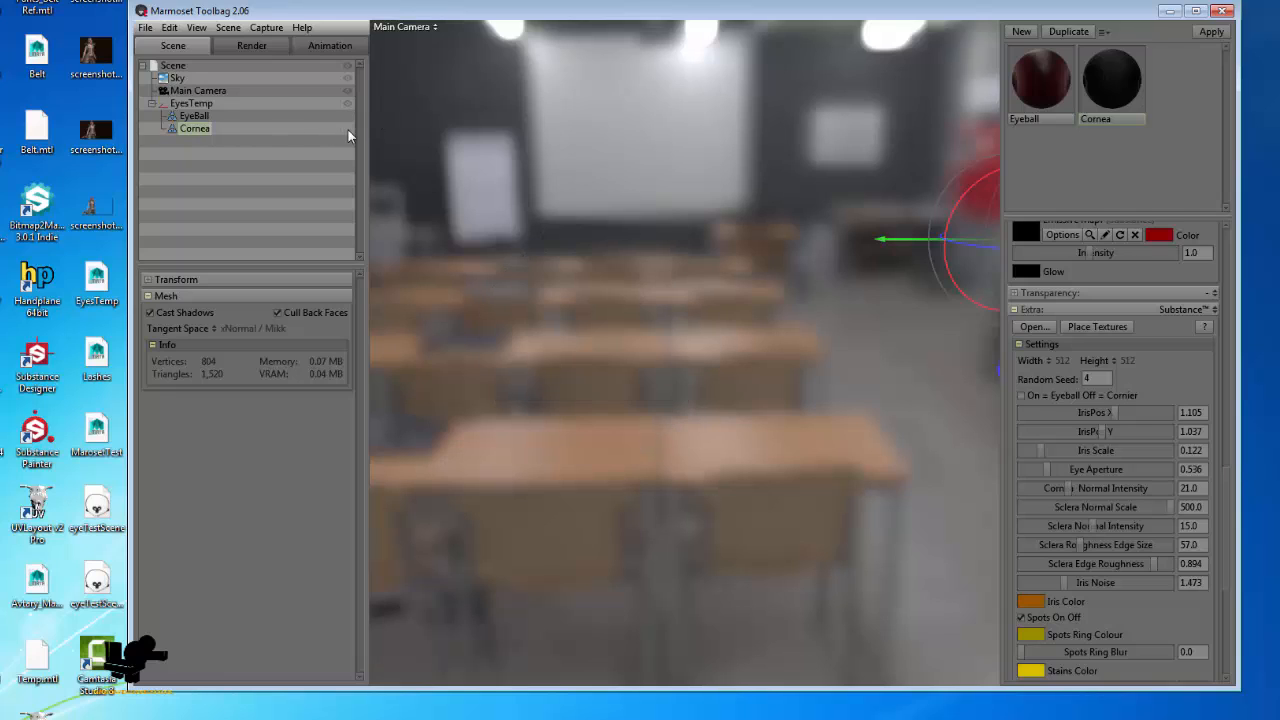
pyautogui.click(348, 128)
pyautogui.click(348, 128)
pyautogui.click(348, 116)
pyautogui.click(348, 117)
pyautogui.click(346, 130)
pyautogui.moveTo(759, 355); pyautogui.dragTo(650, 508)
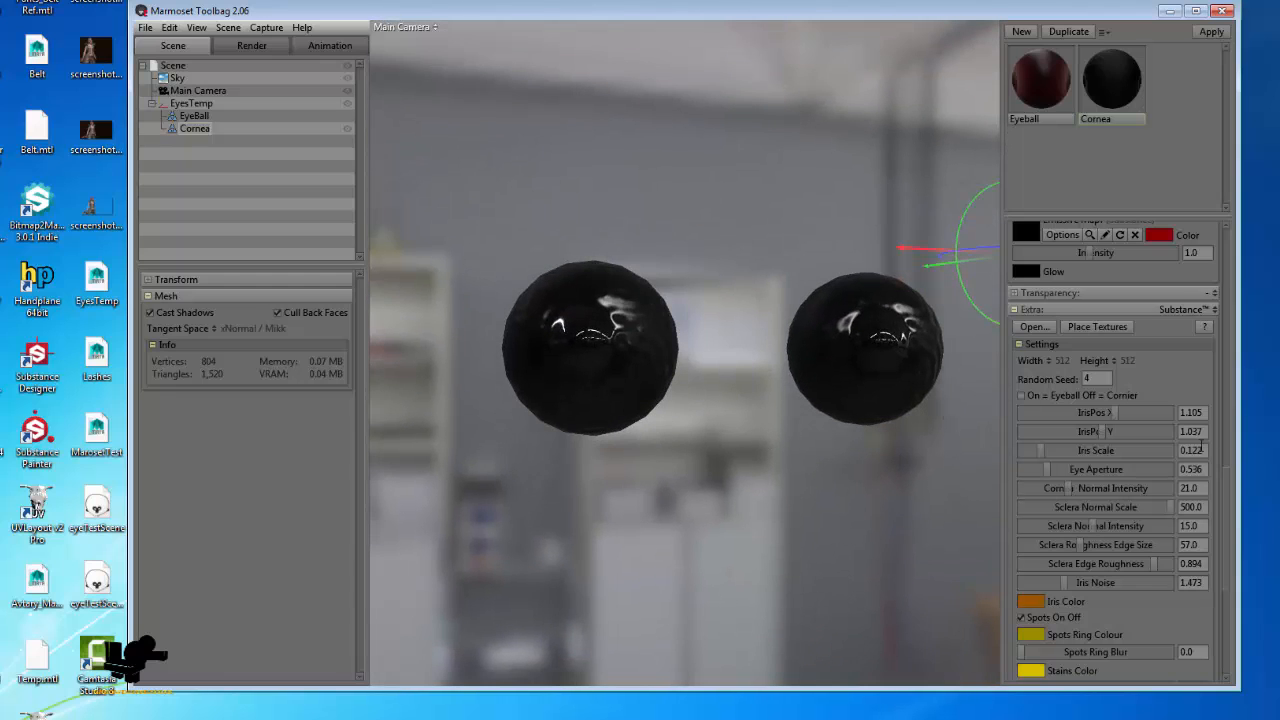
# - Change the Cornea material's surface type to Normal Map
pyautogui.scroll(3, 1074, 494)
pyautogui.scroll(-1, 1059, 458)
pyautogui.scroll(10, 1059, 458)
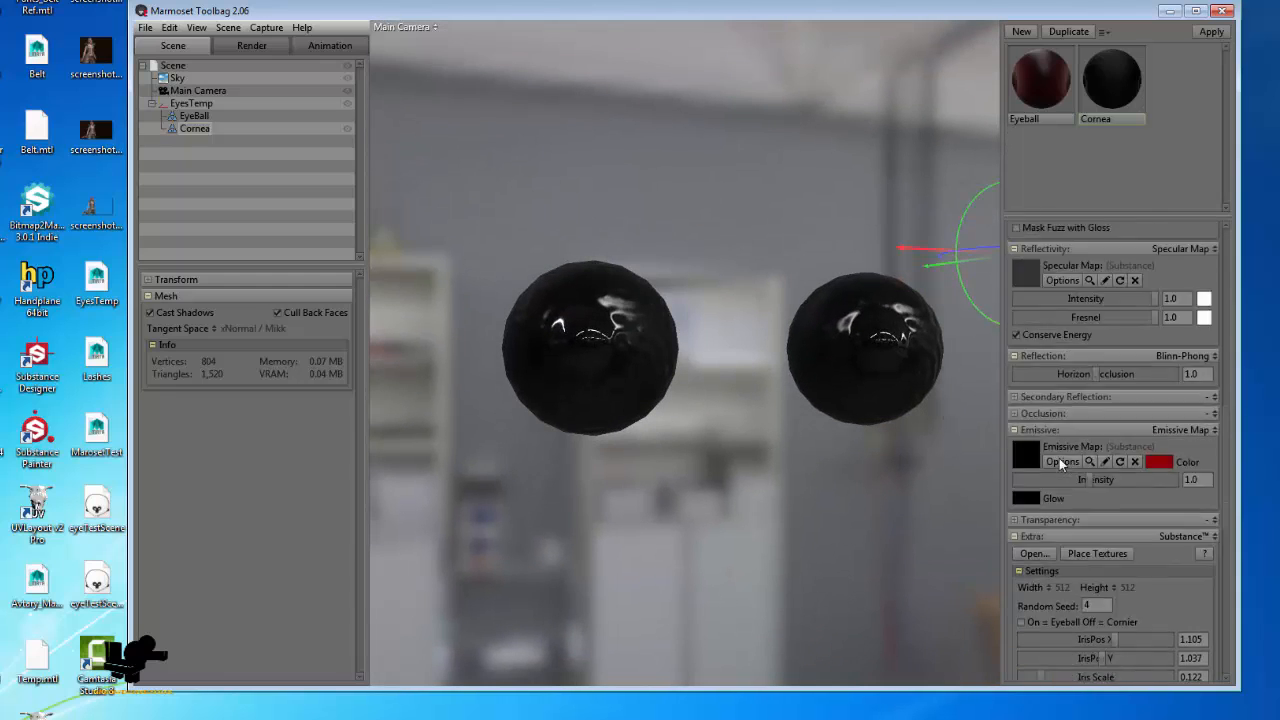
pyautogui.scroll(3, 1086, 420)
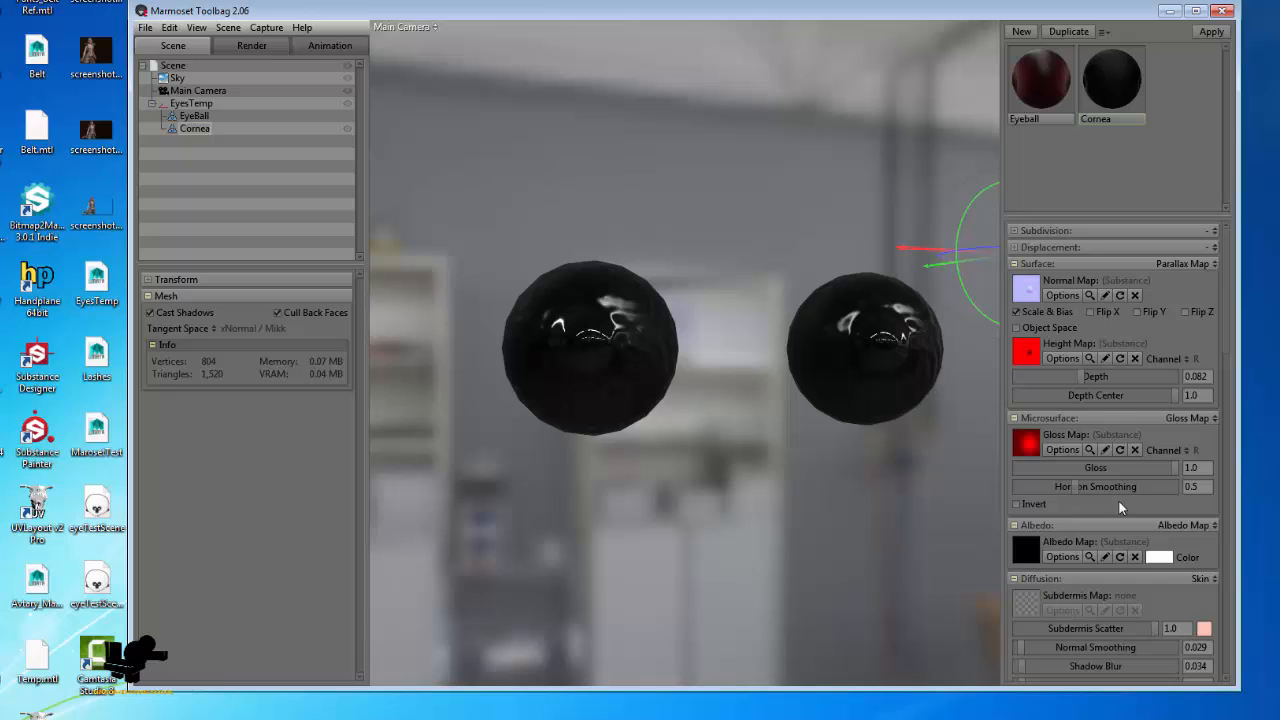
pyautogui.click(1201, 263)
pyautogui.click(1135, 297)
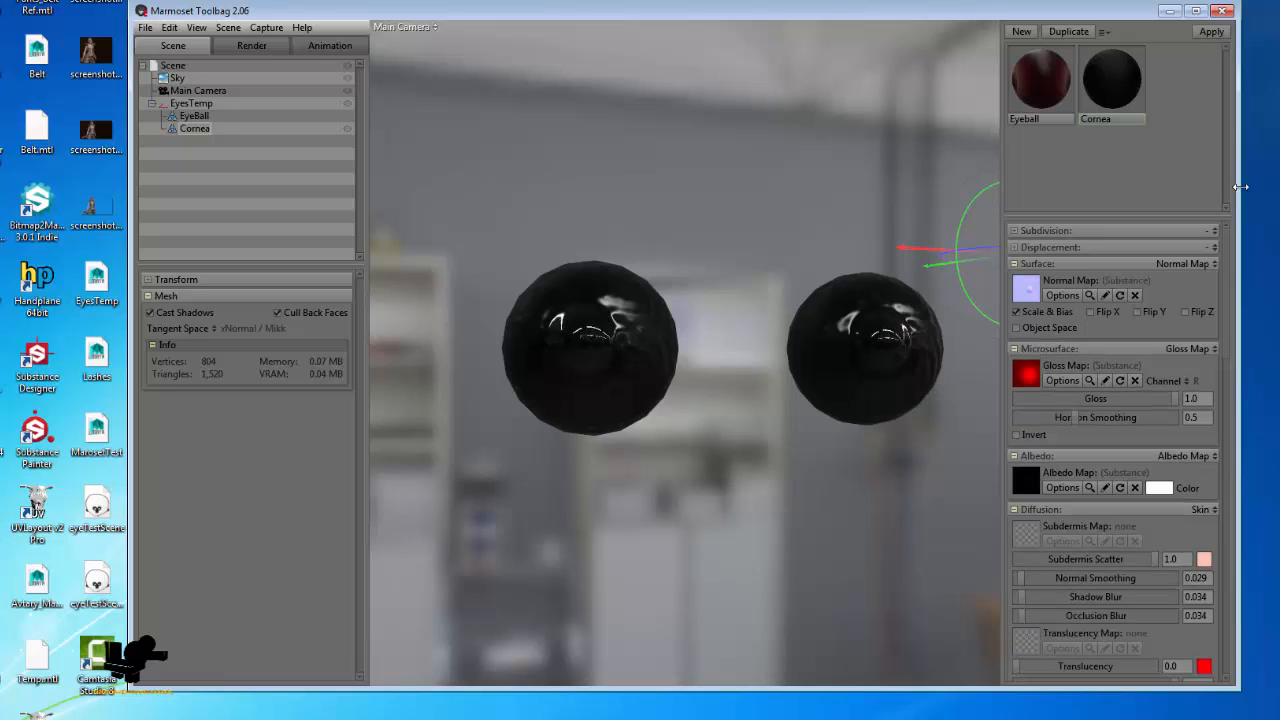
# - Enable Height displacement on the Cornea material and examine the cornea's side profile
pyautogui.click(1201, 249)
pyautogui.click(1195, 284)
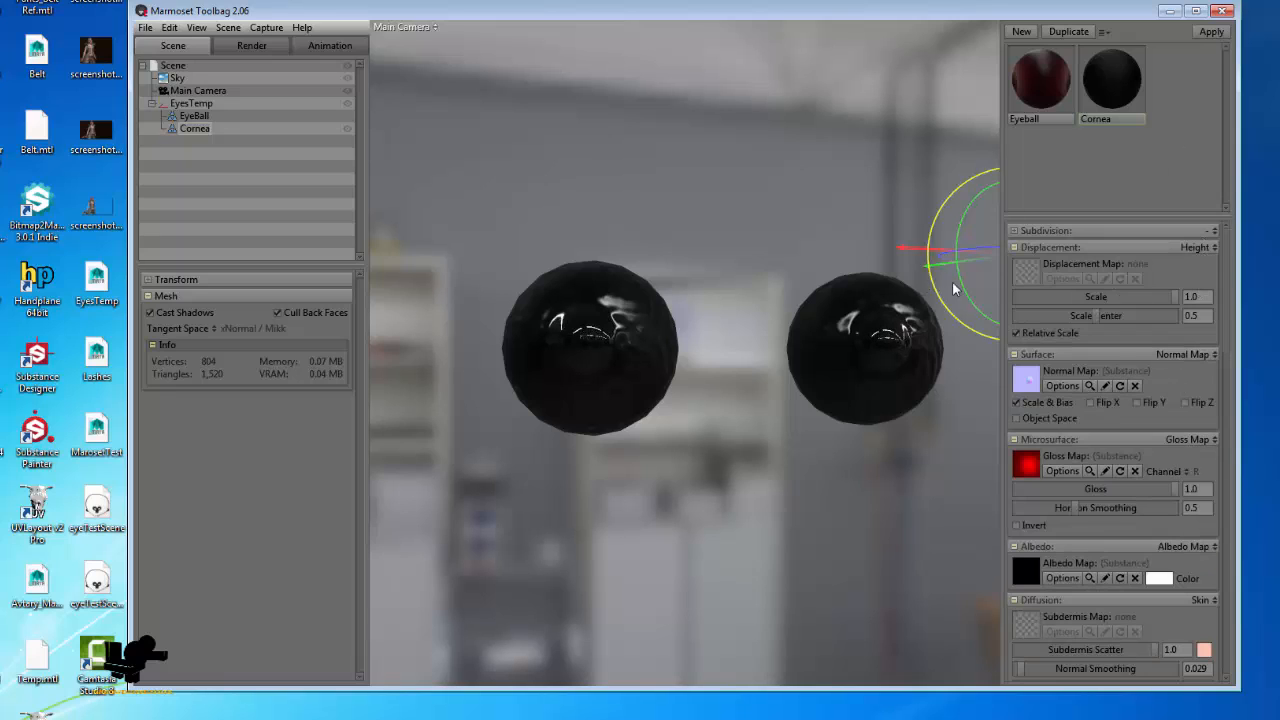
pyautogui.moveTo(600, 352); pyautogui.dragTo(776, 358)
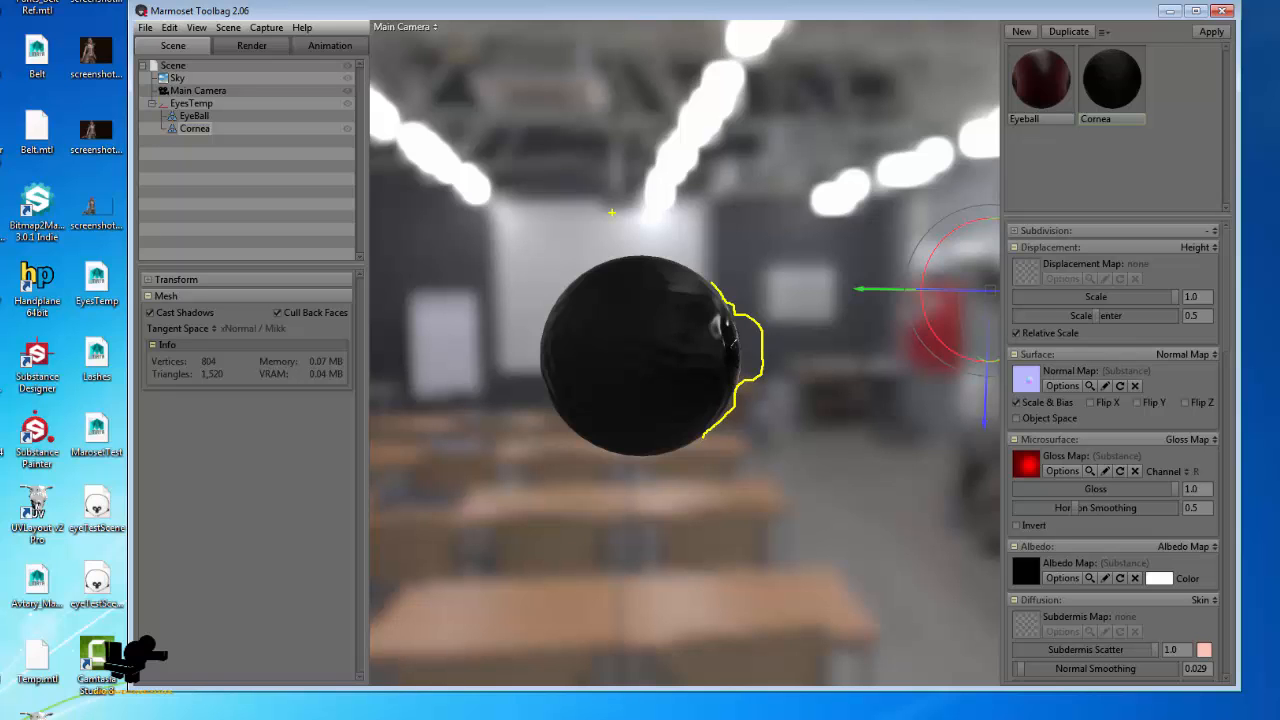
pyautogui.moveTo(905, 337); pyautogui.dragTo(820, 360)
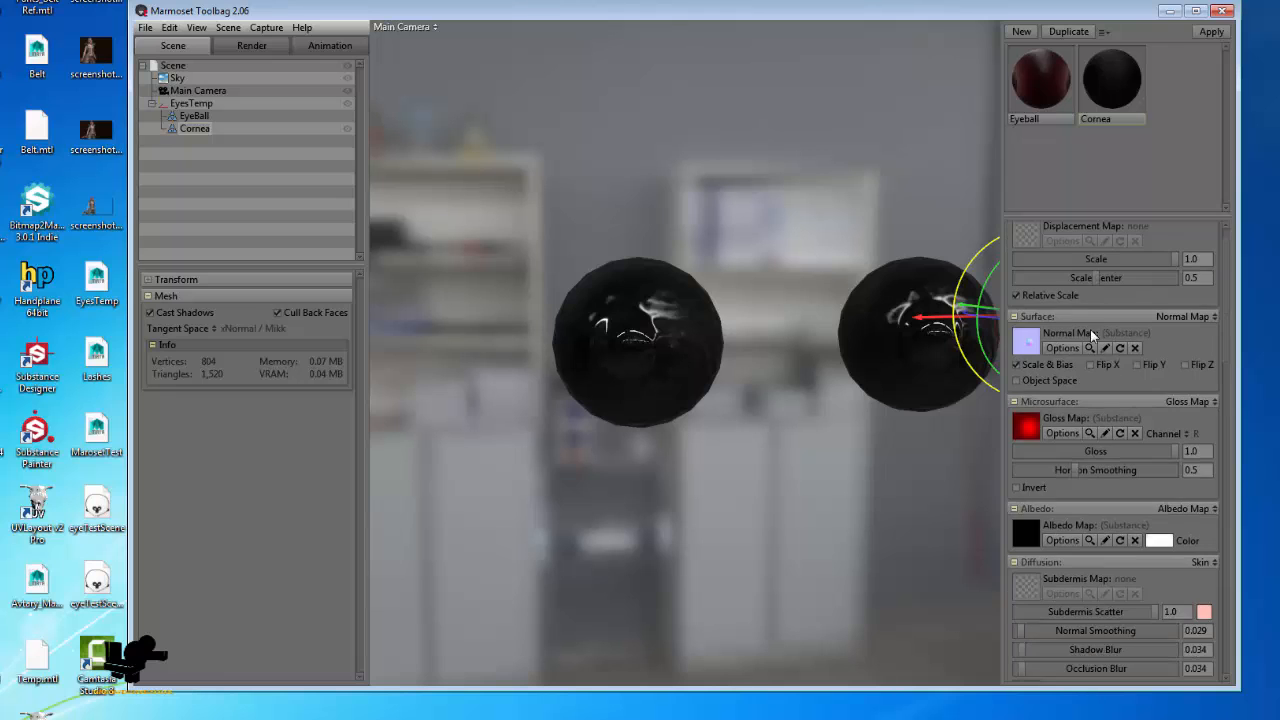
# - Set the Cornea material's subdivision to PN Triangles and check the smoothed spheres from the side
pyautogui.click(1213, 231)
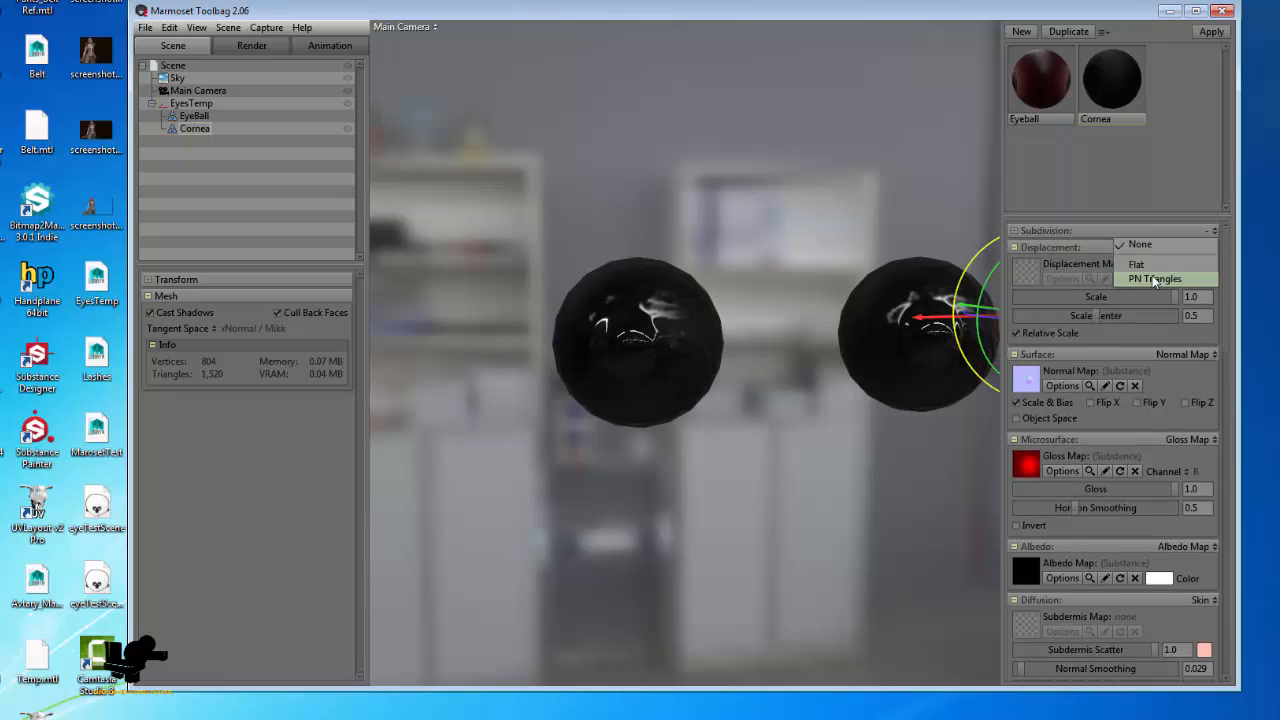
pyautogui.click(1150, 279)
pyautogui.moveTo(690, 279); pyautogui.dragTo(757, 289)
pyautogui.moveTo(724, 364); pyautogui.dragTo(860, 410)
# - Set the Cornea material's diffusion to Lambertian and its emissive type to None
pyautogui.scroll(-5, 1167, 349)
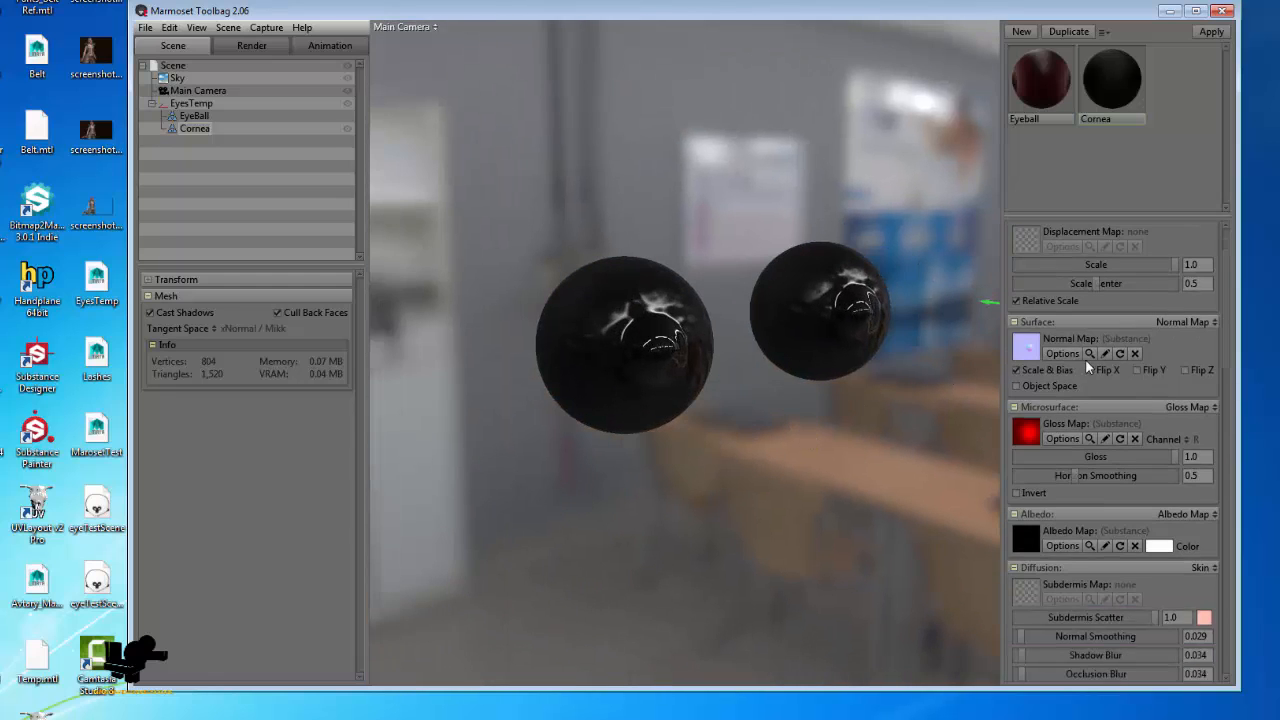
pyautogui.scroll(-2, 1081, 296)
pyautogui.click(1190, 378)
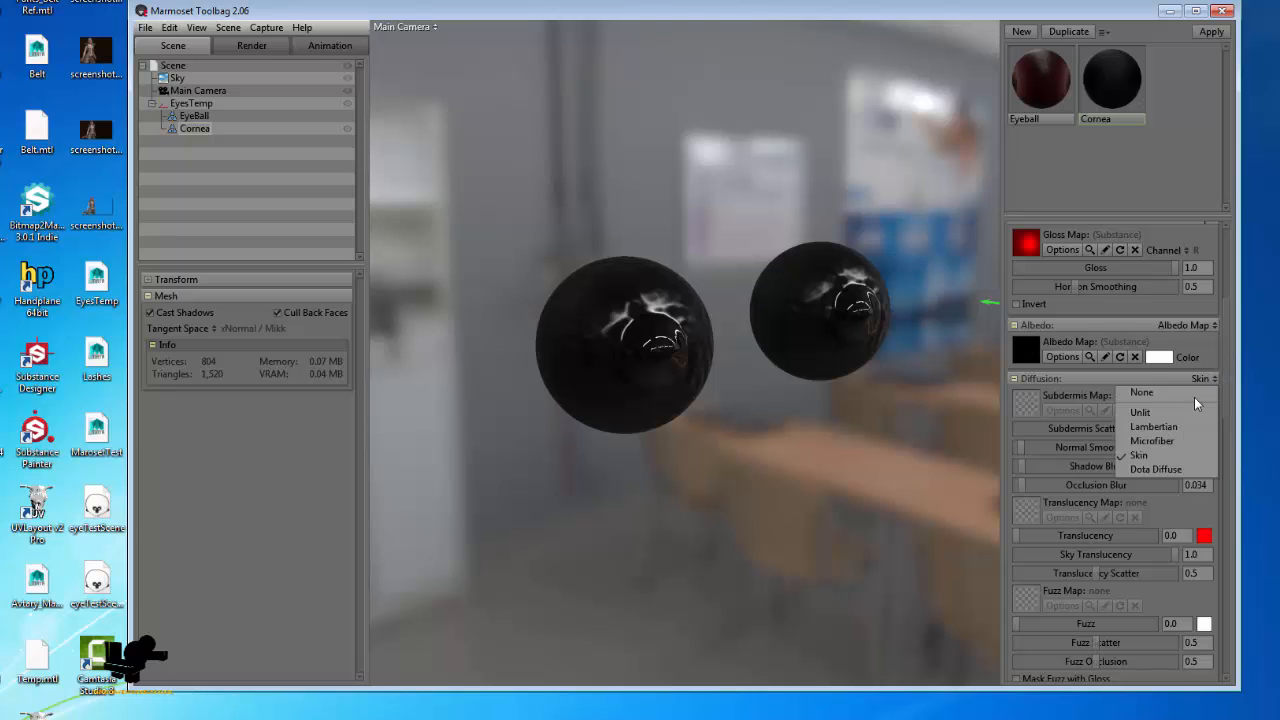
pyautogui.click(1150, 430)
pyautogui.scroll(-5, 1062, 377)
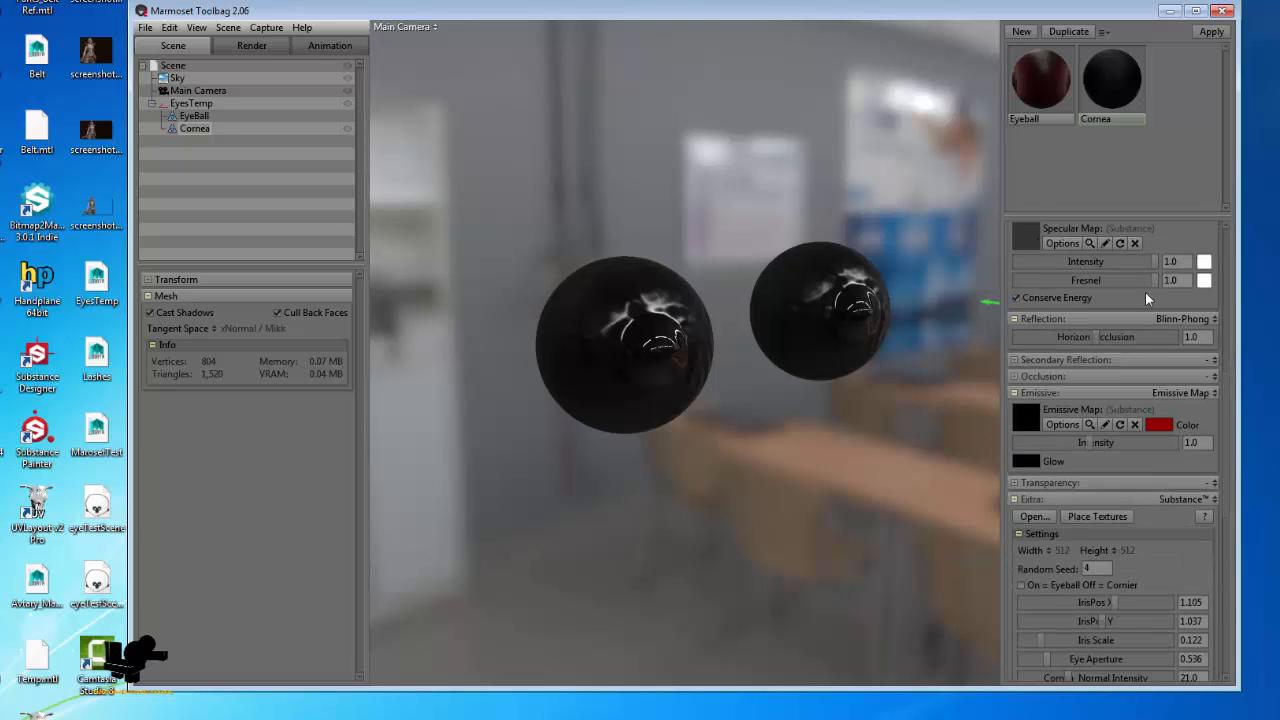
pyautogui.click(1193, 395)
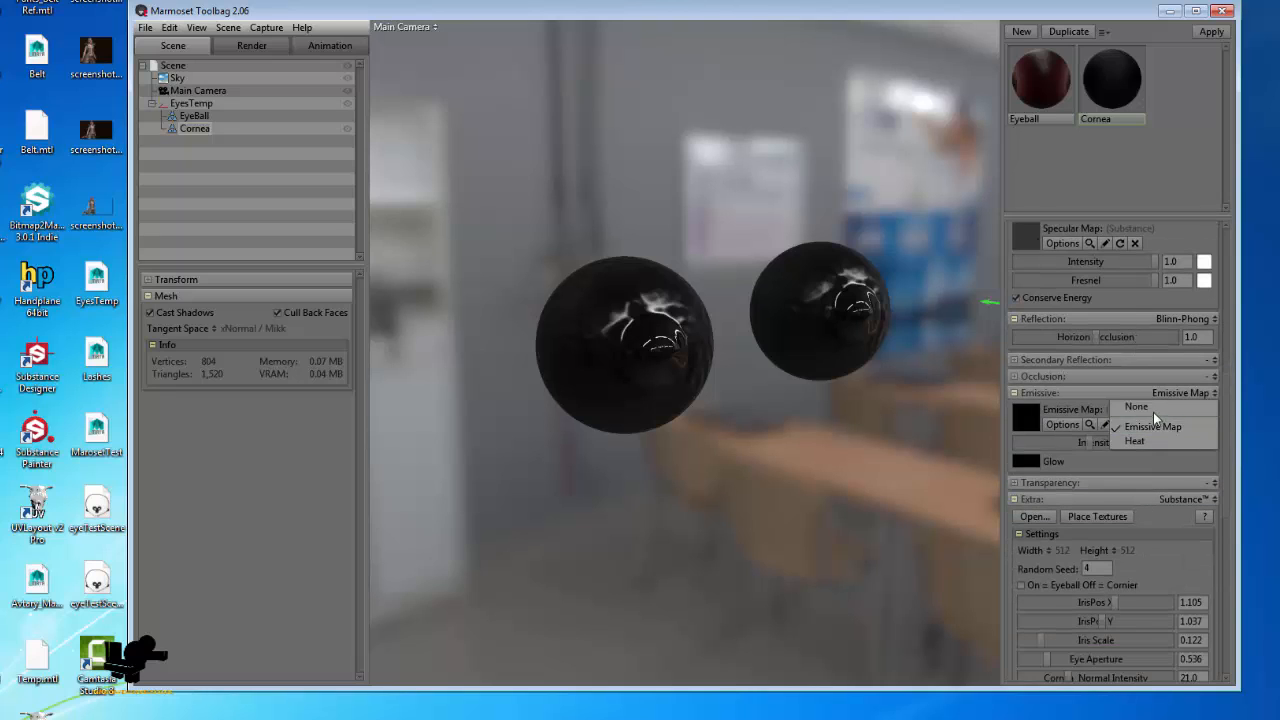
pyautogui.click(1153, 408)
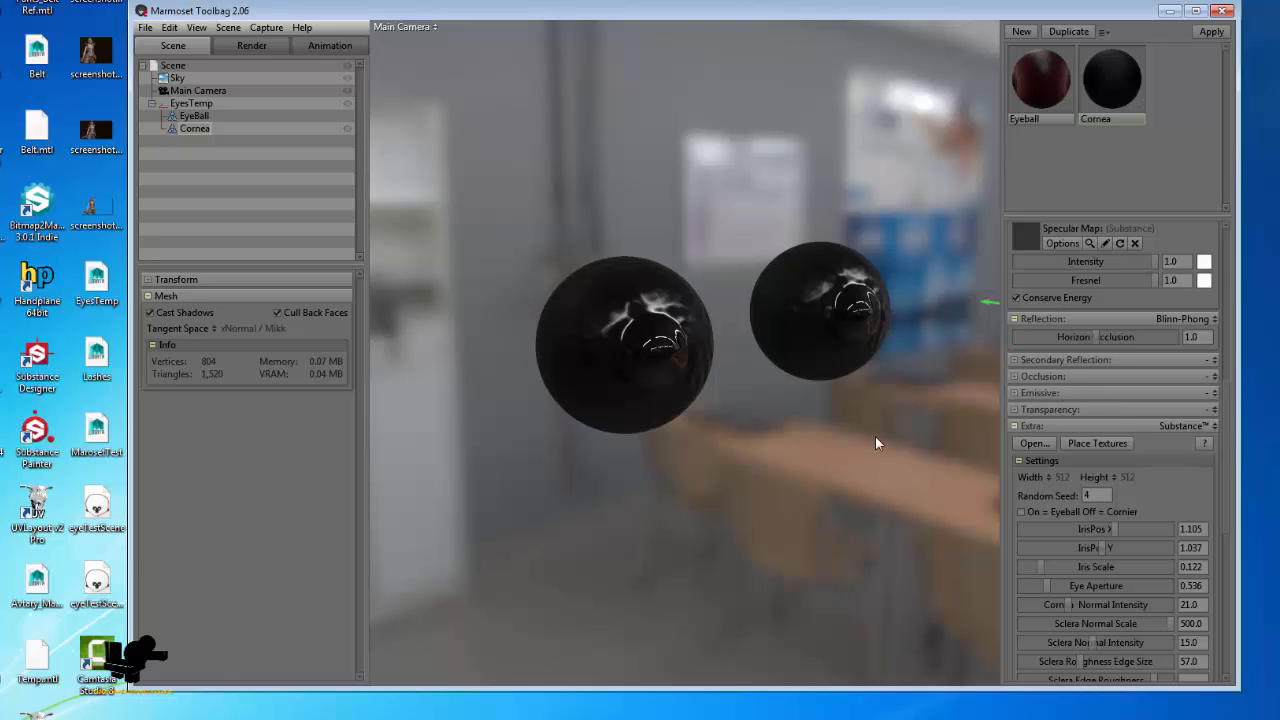
# - Place the substance's textures into the Cornea material's map slots and view the spheres from the side
pyautogui.moveTo(875, 436); pyautogui.dragTo(837, 356)
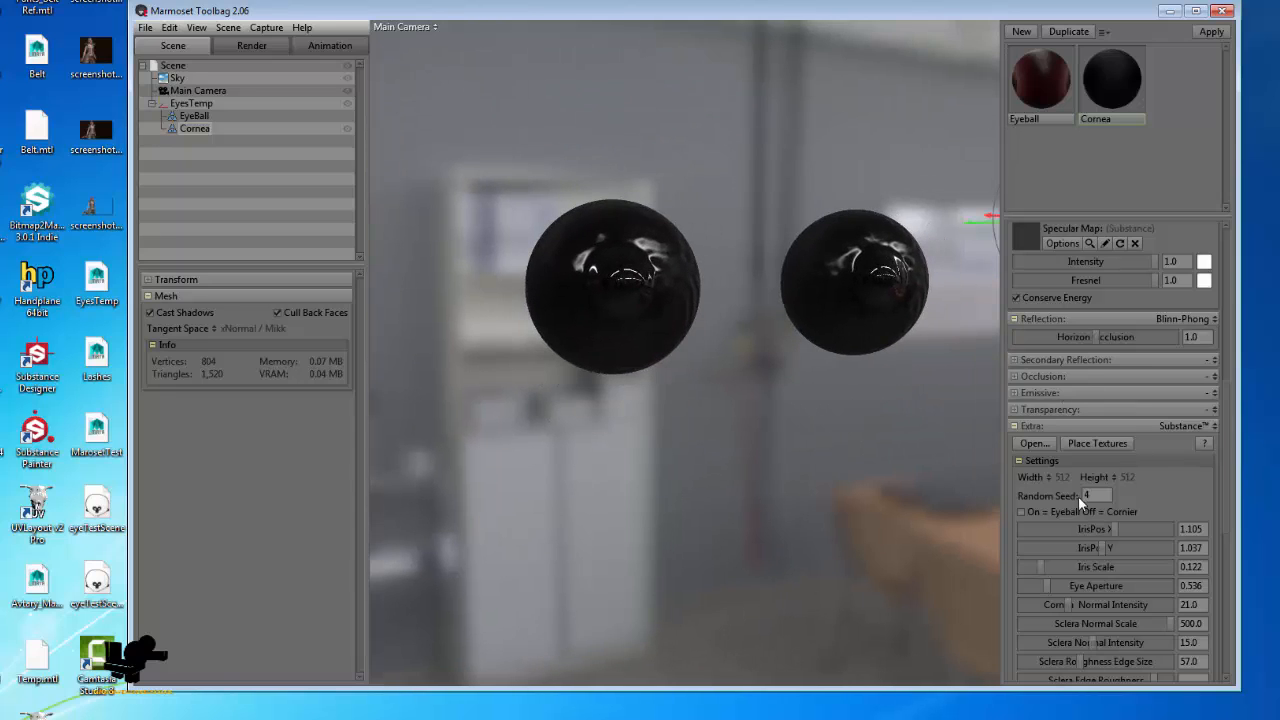
pyautogui.moveTo(996, 476); pyautogui.dragTo(1026, 472)
pyautogui.scroll(-2, 1123, 472)
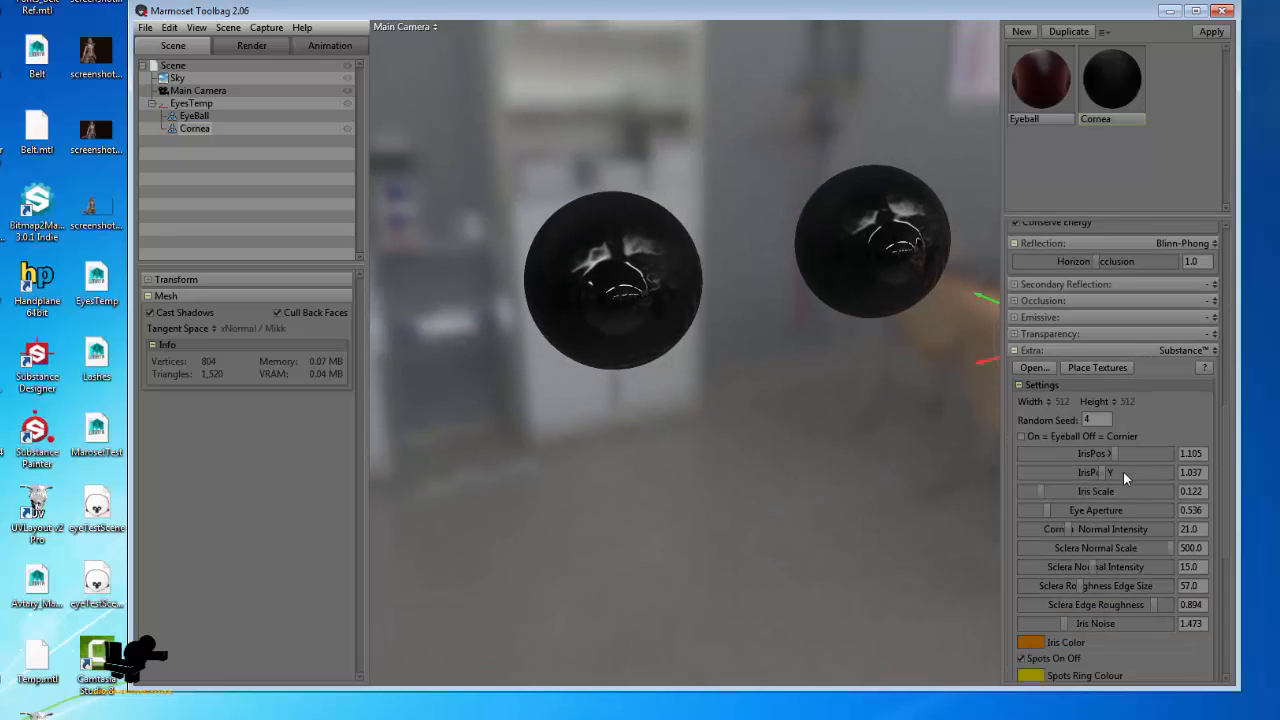
pyautogui.click(1097, 368)
pyautogui.moveTo(913, 366); pyautogui.dragTo(940, 477)
# - Set the Cornea material's displacement scale center to 0.0 and scale to 0.014, judging the corneal bulge from the side
pyautogui.scroll(5, 1103, 510)
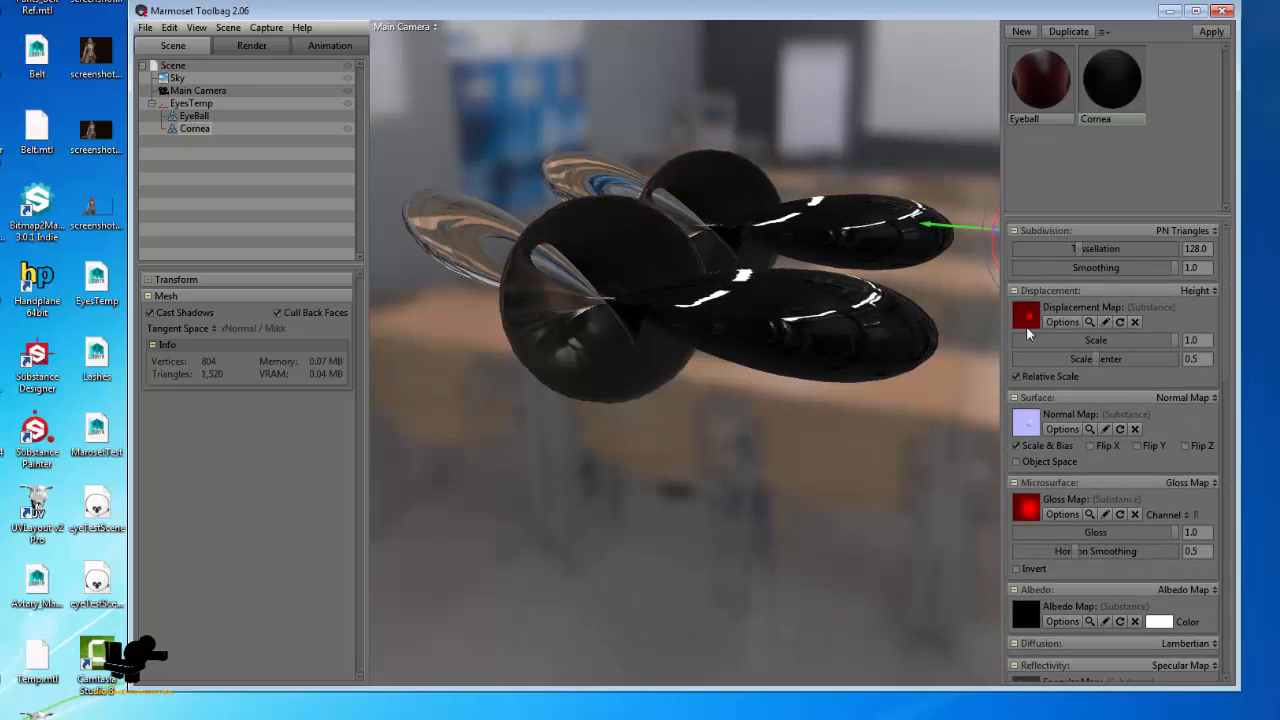
pyautogui.moveTo(1155, 339); pyautogui.dragTo(1015, 358)
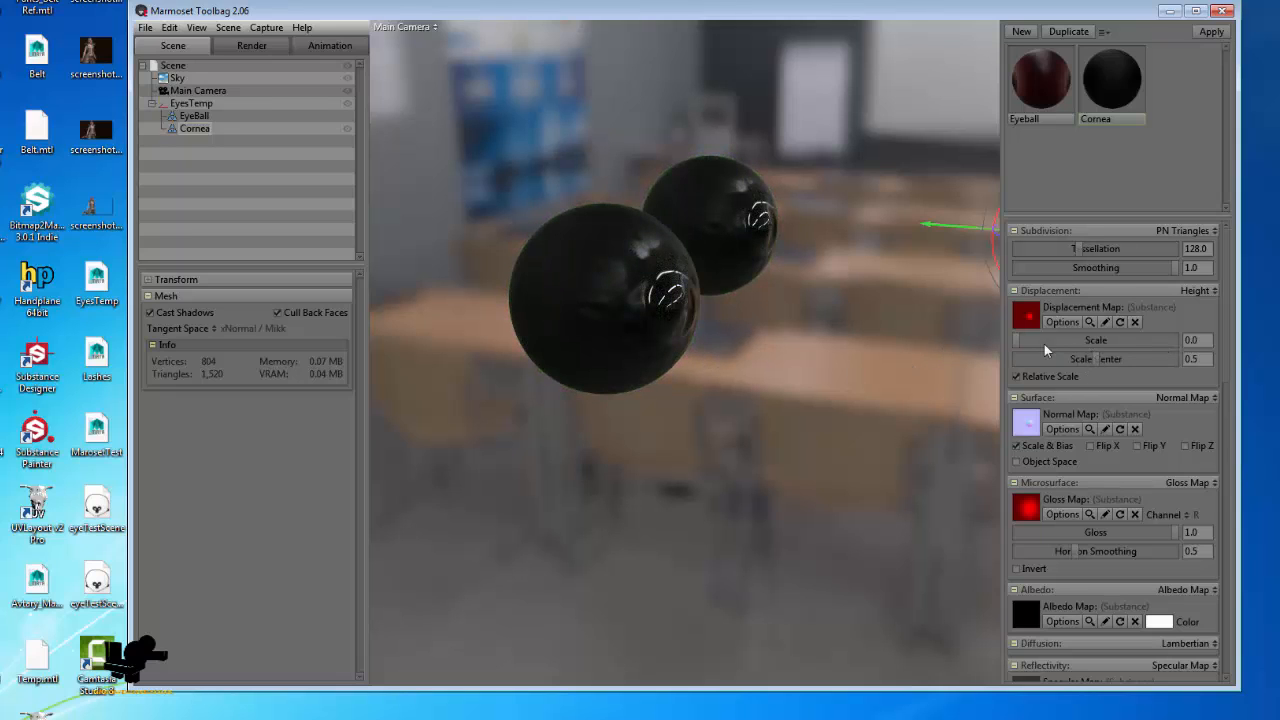
pyautogui.moveTo(1055, 359); pyautogui.dragTo(925, 371)
pyautogui.moveTo(1028, 341); pyautogui.dragTo(1066, 341)
pyautogui.moveTo(710, 415); pyautogui.dragTo(841, 387)
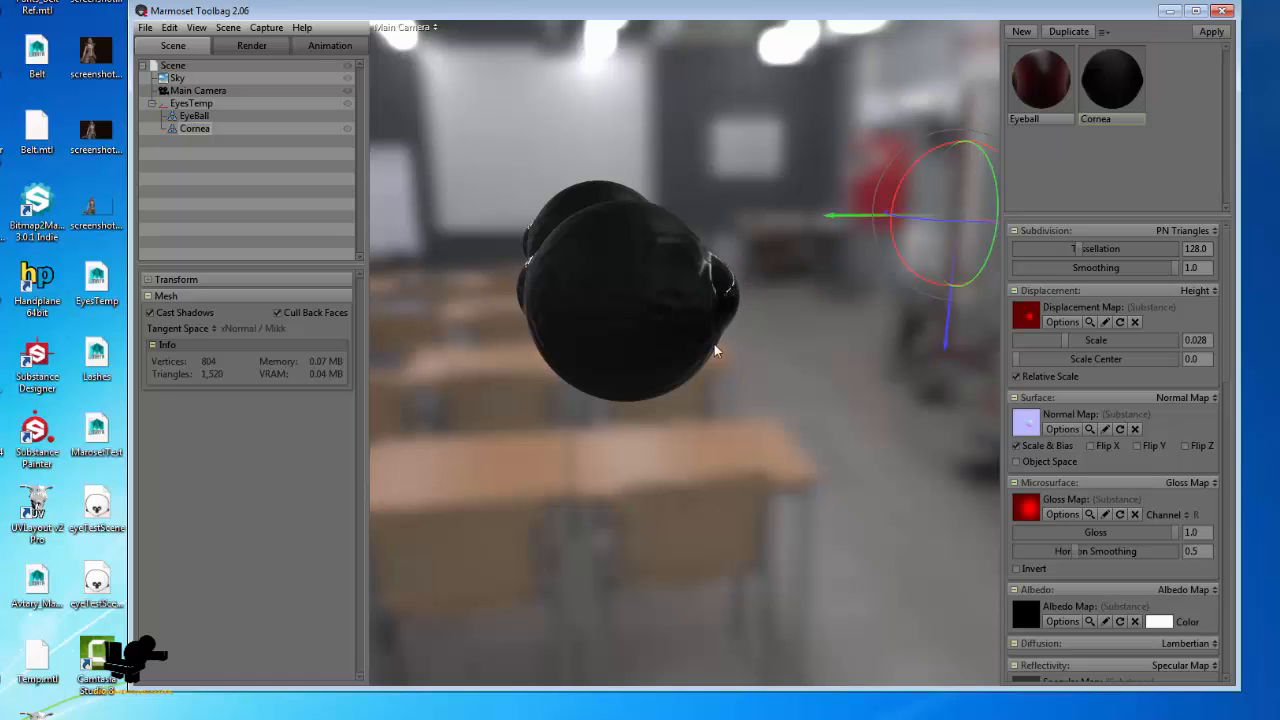
pyautogui.moveTo(1064, 340); pyautogui.dragTo(1046, 340)
pyautogui.moveTo(576, 314); pyautogui.dragTo(430, 300)
pyautogui.scroll(5, 585, 284)
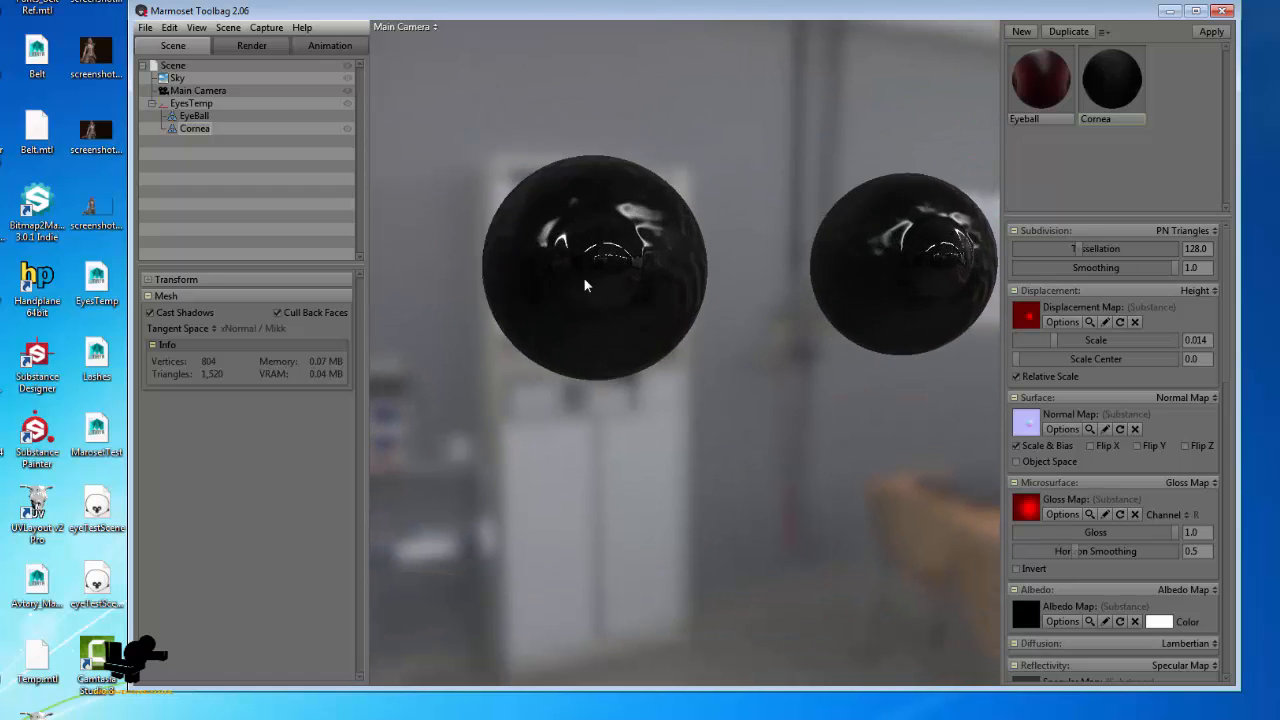
# - Examine the corneal bulge and surface reflections up close on one eye from the front and side
pyautogui.moveTo(624, 313); pyautogui.dragTo(713, 361, button='middle')
pyautogui.scroll(2, 702, 361)
pyautogui.moveTo(699, 357); pyautogui.dragTo(766, 283)
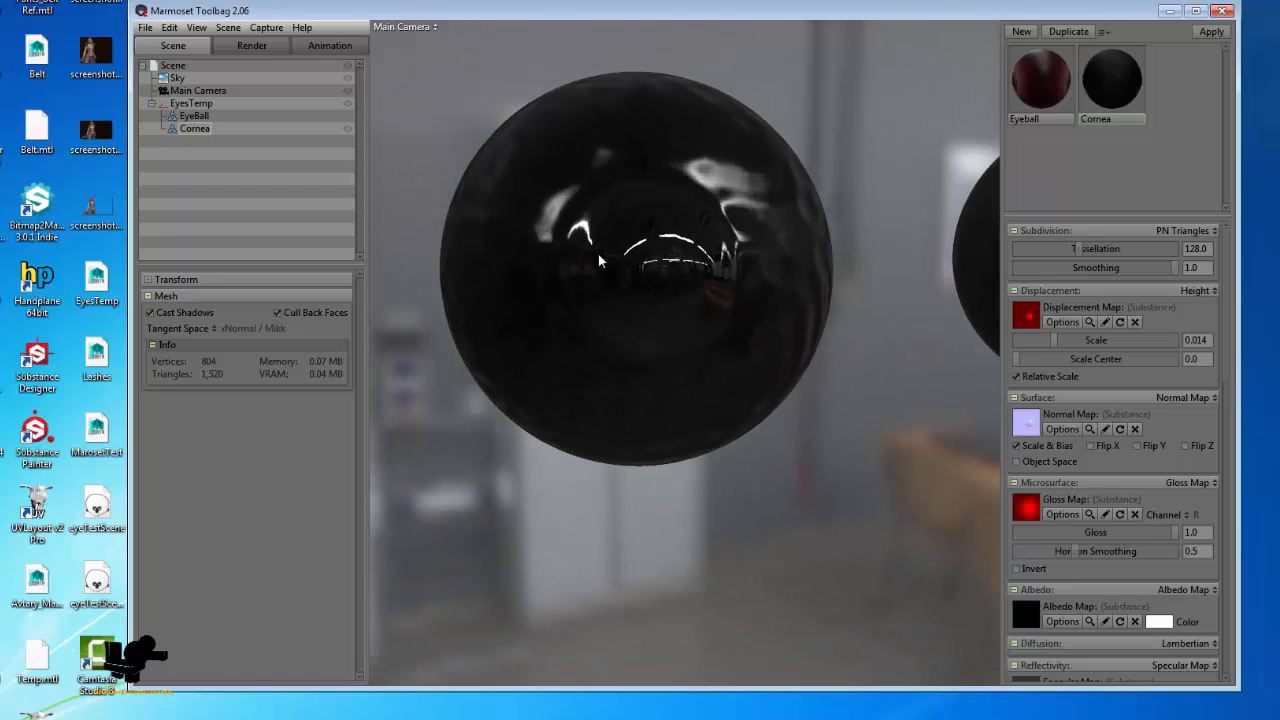
pyautogui.scroll(-10, 1065, 521)
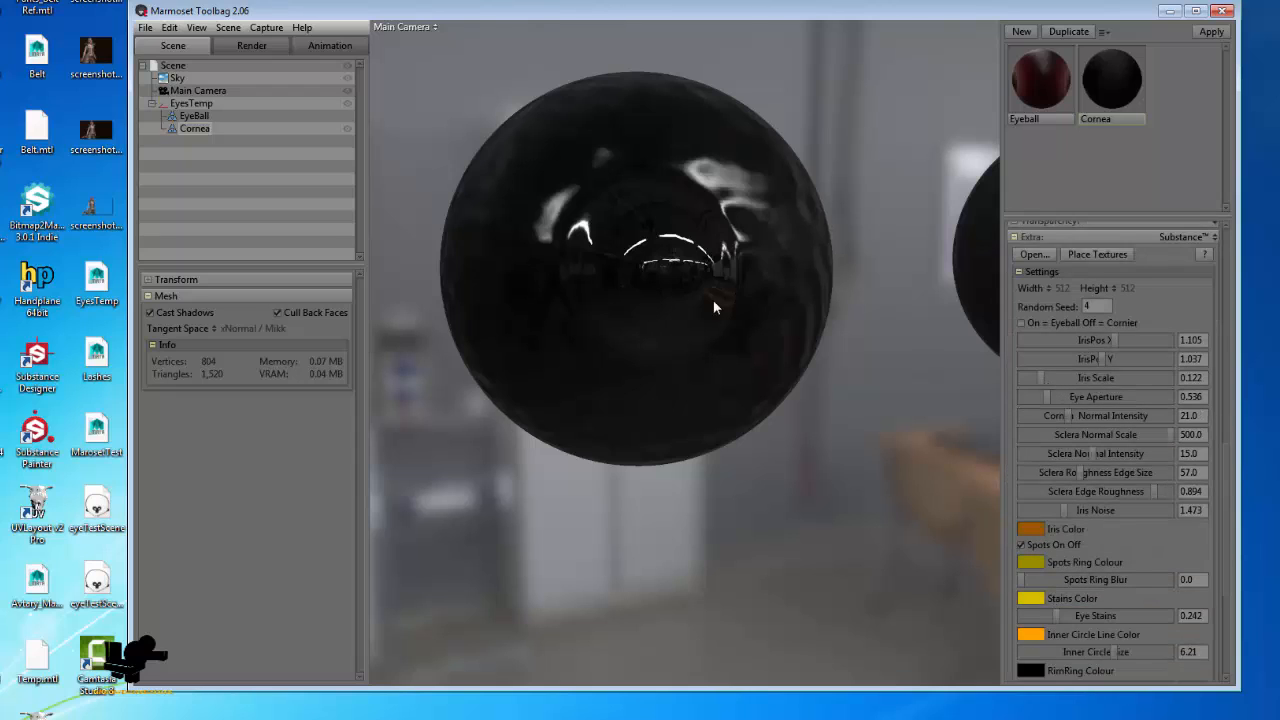
pyautogui.moveTo(713, 300); pyautogui.dragTo(775, 184)
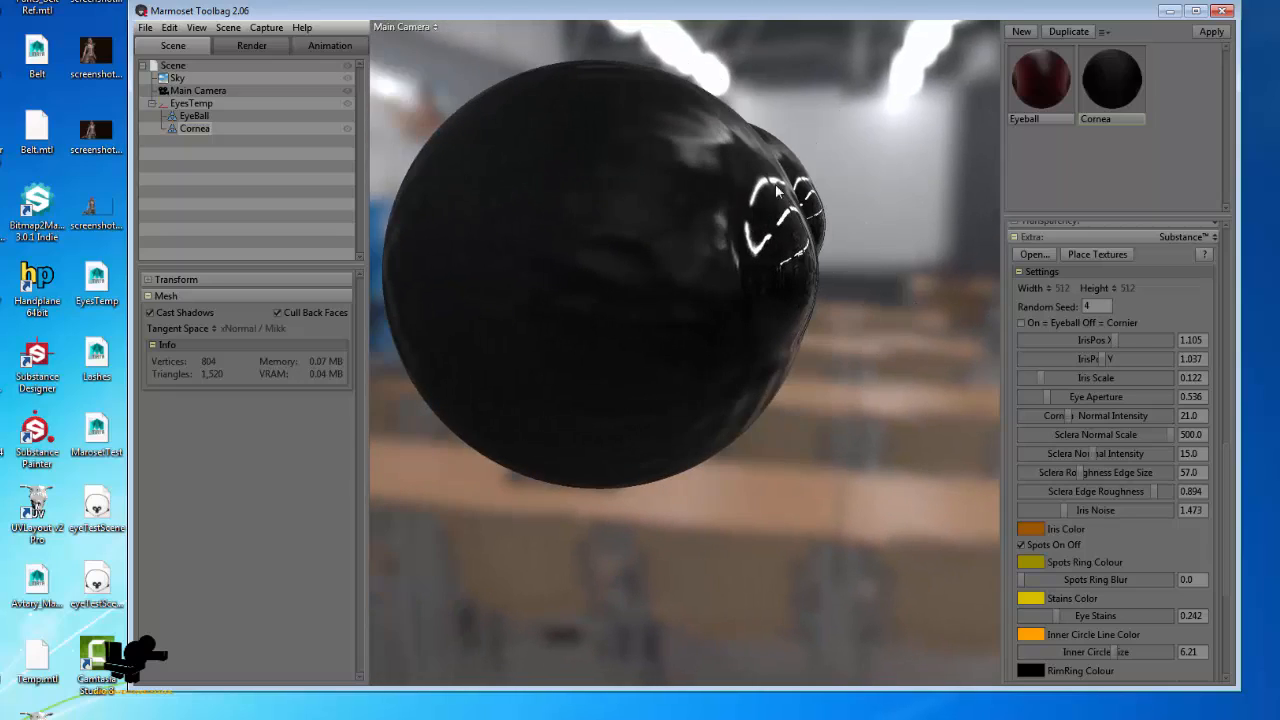
pyautogui.moveTo(664, 316); pyautogui.dragTo(628, 276)
pyautogui.click(666, 206)
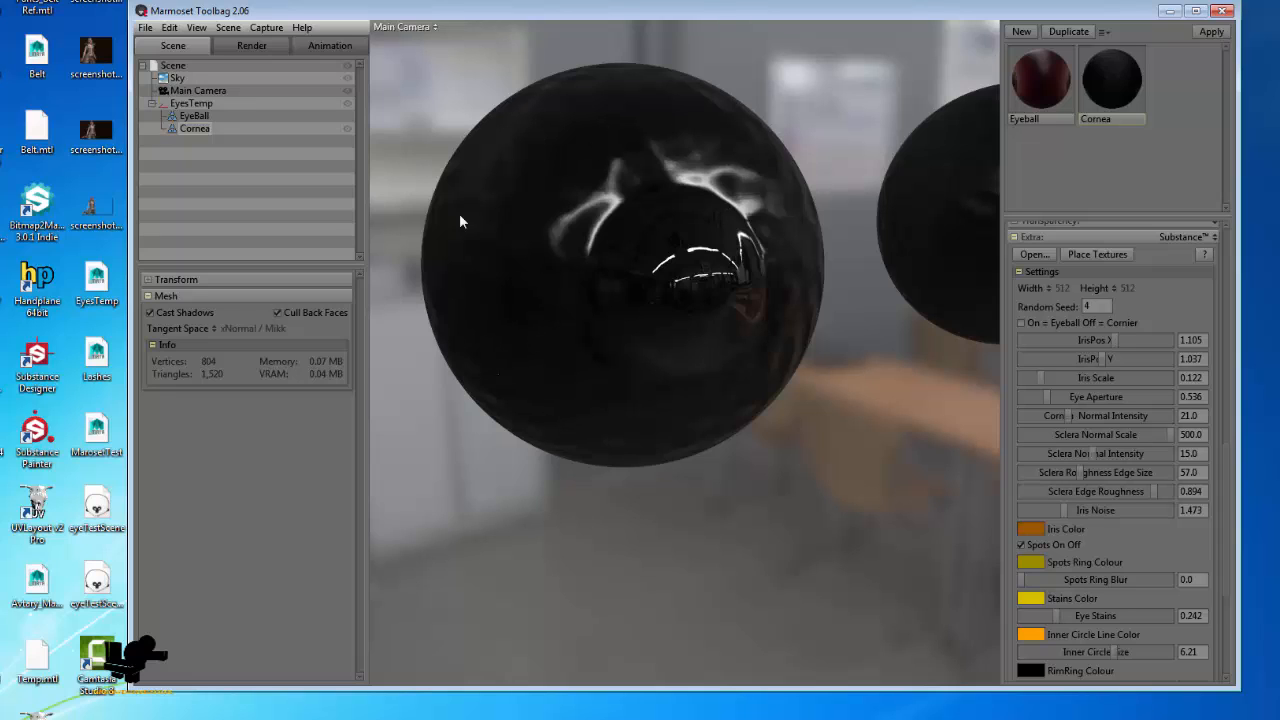
pyautogui.moveTo(575, 311); pyautogui.dragTo(655, 323)
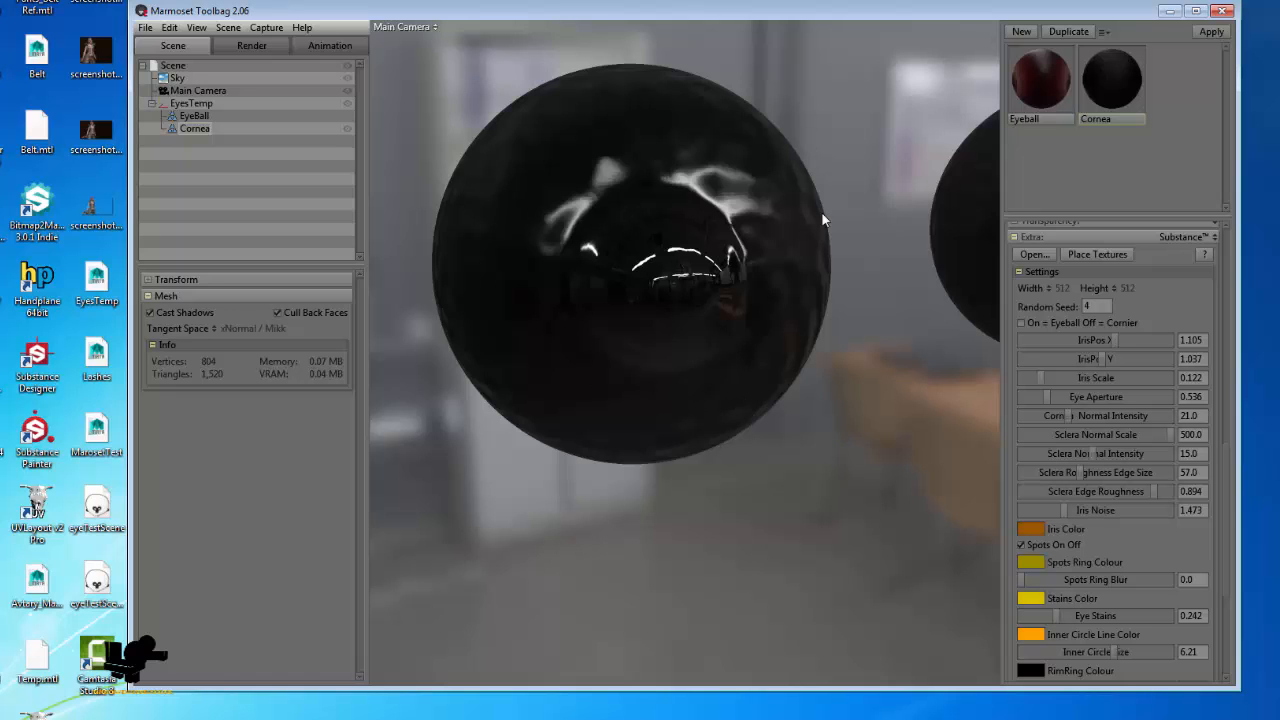
pyautogui.moveTo(822, 213); pyautogui.dragTo(670, 248)
pyautogui.moveTo(881, 318); pyautogui.dragTo(820, 386)
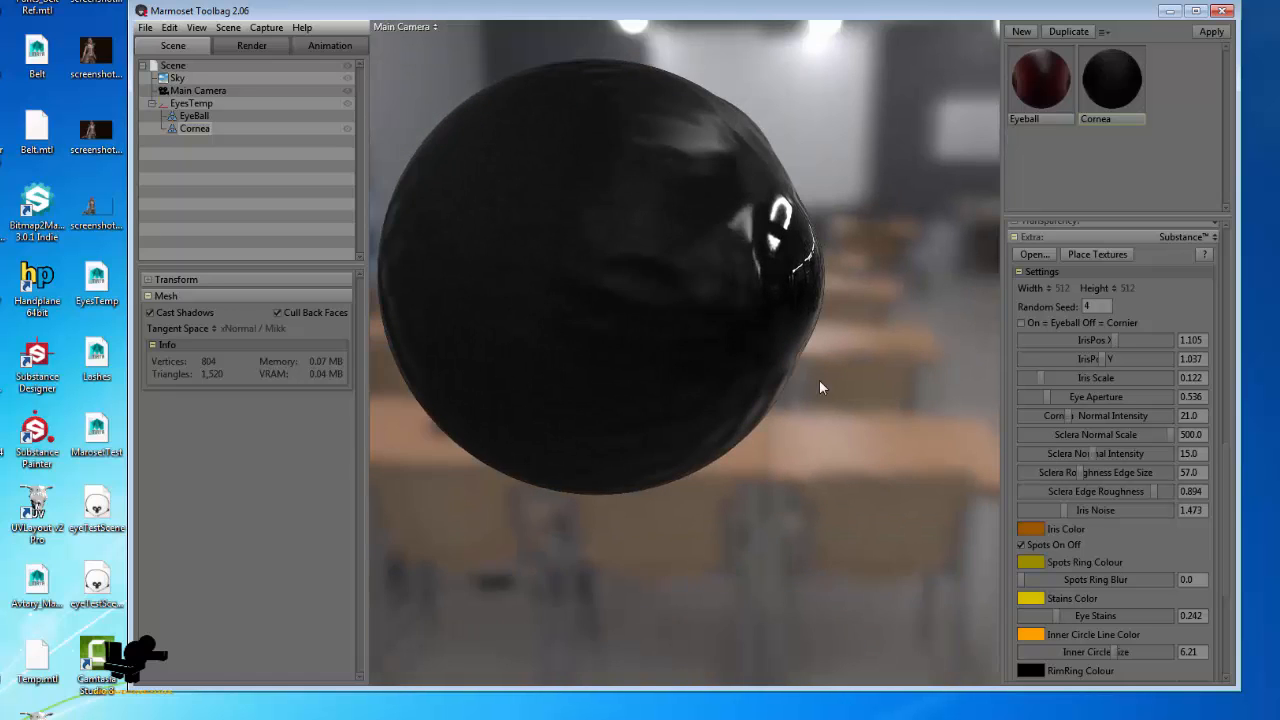
# - Switch to the Next-Generation-Character-Rendering-v6 presentation in PowerPoint and go back from Parallax Refraction to the eye wetness slides
pyautogui.hotkey('alt', 'Tab')
pyautogui.hotkey('alt', 'Tab')
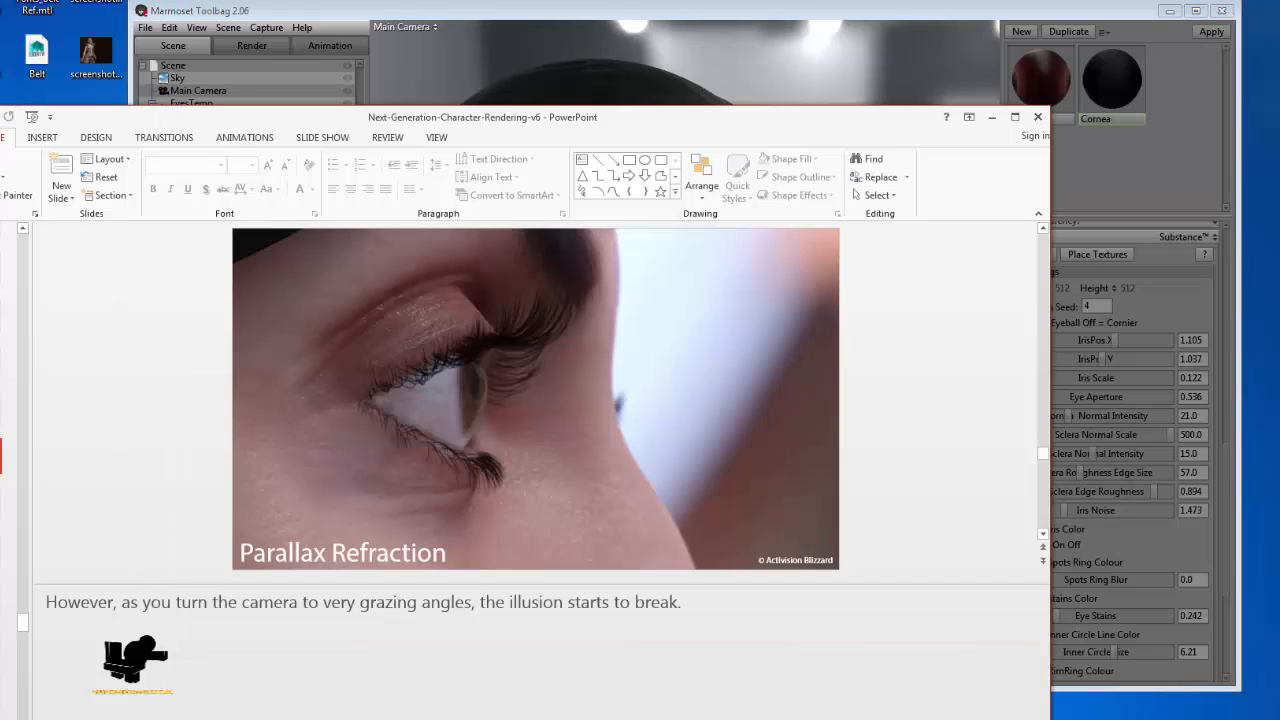
pyautogui.press('Up')
pyautogui.press('Up')
pyautogui.press('Up')
pyautogui.press('Up')
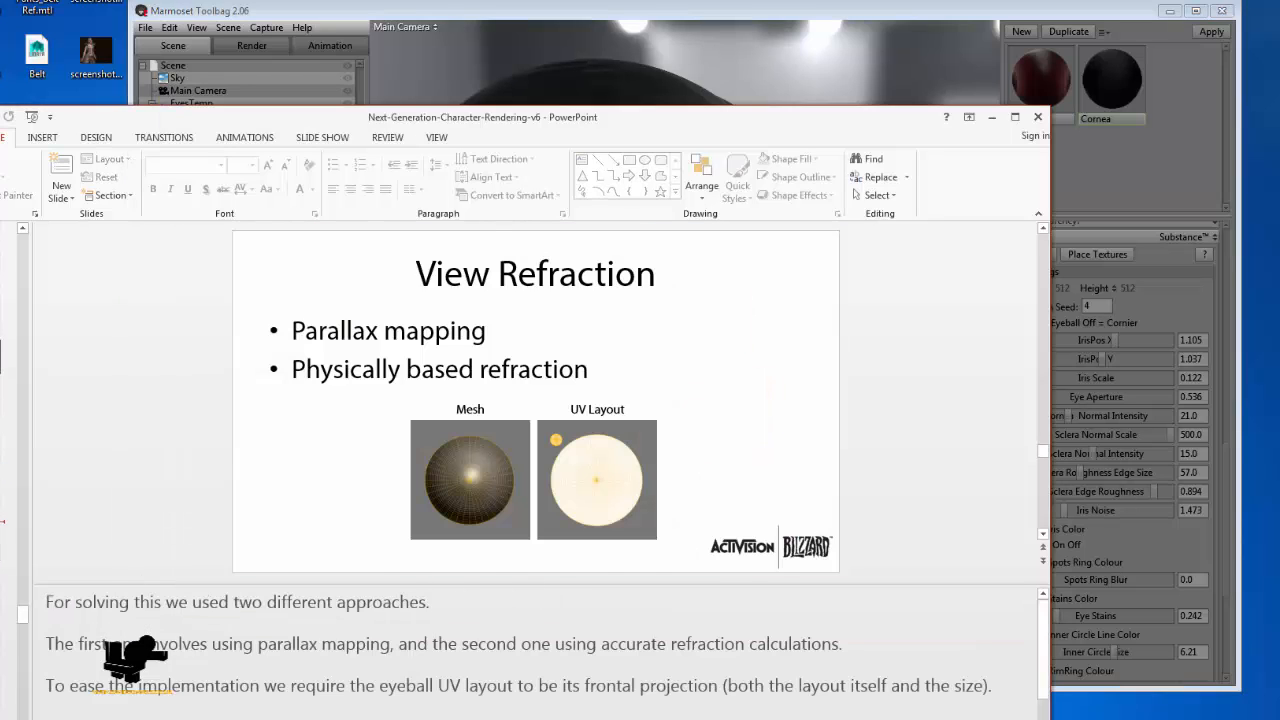
pyautogui.press('Up')
pyautogui.scroll(4, 8, 480)
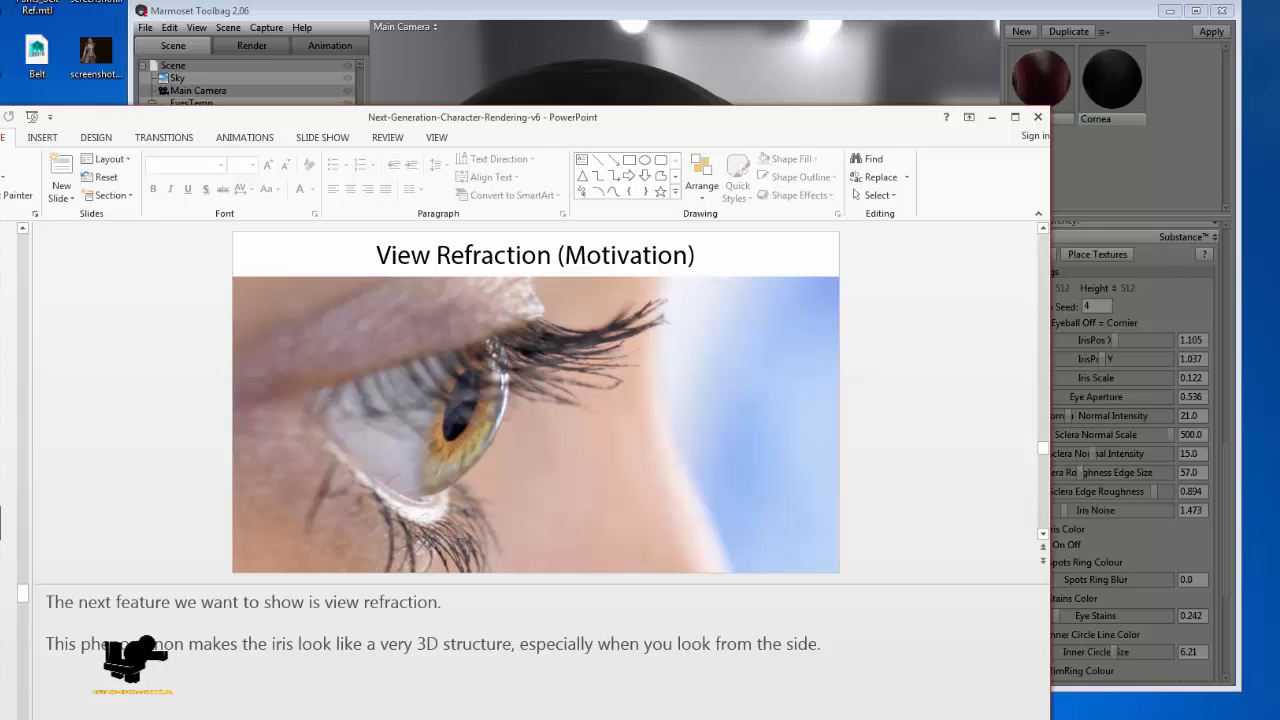
pyautogui.scroll(3, 8, 480)
pyautogui.press('Up')
pyautogui.press('Up')
pyautogui.press('Up')
pyautogui.press('Up')
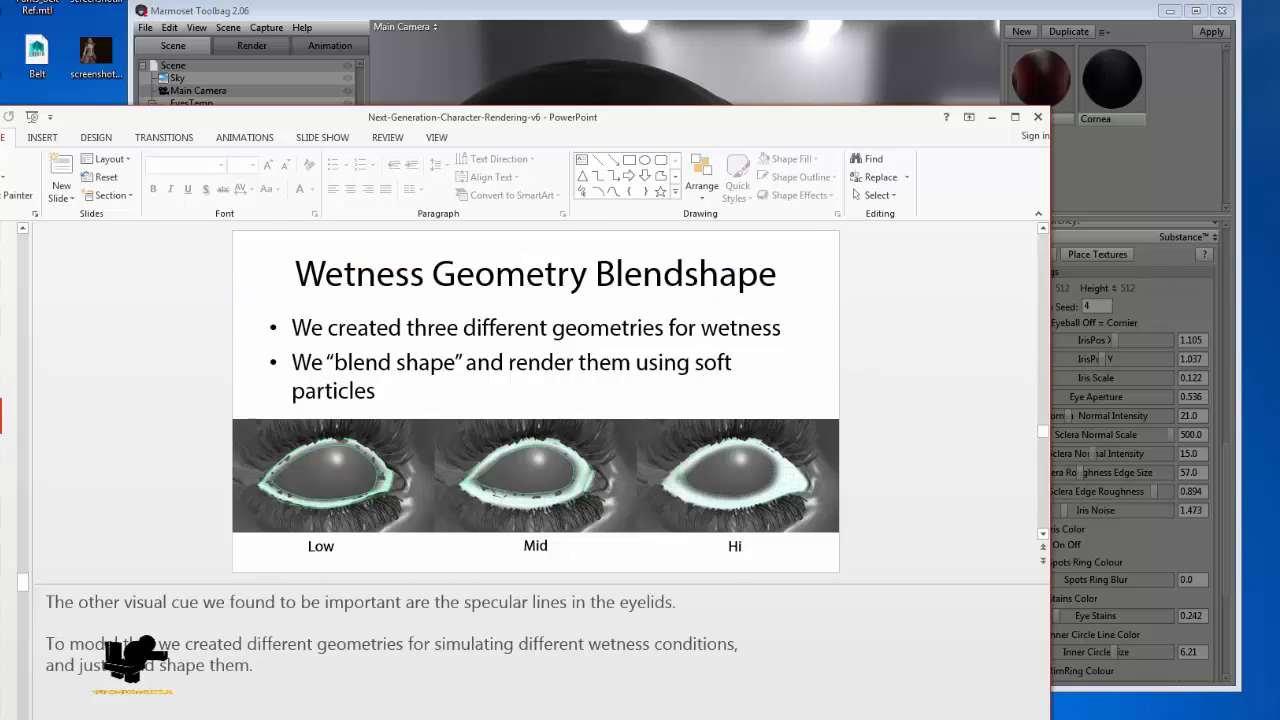
pyautogui.scroll(2, 2, 400)
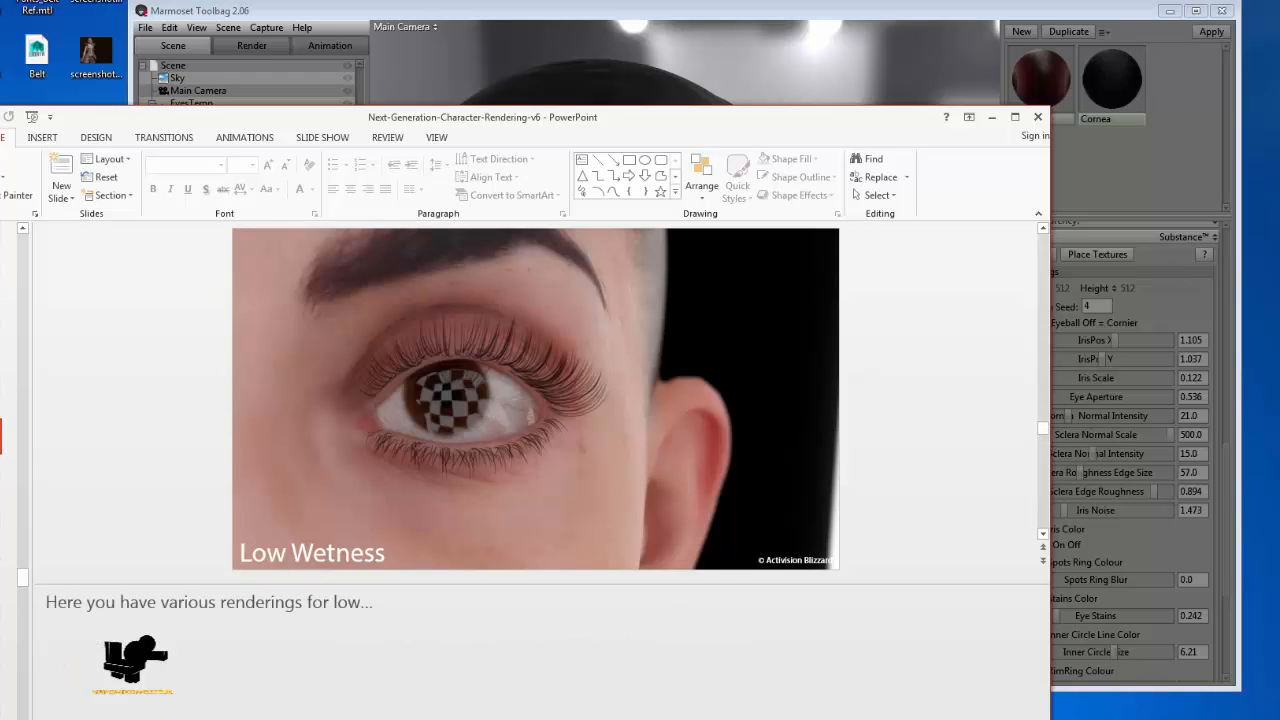
# - Review the eye wetness photo references and the checkerboard photography setup, and return to the Low Wetness rendering slide
pyautogui.click(1, 298)
pyautogui.click(1, 346)
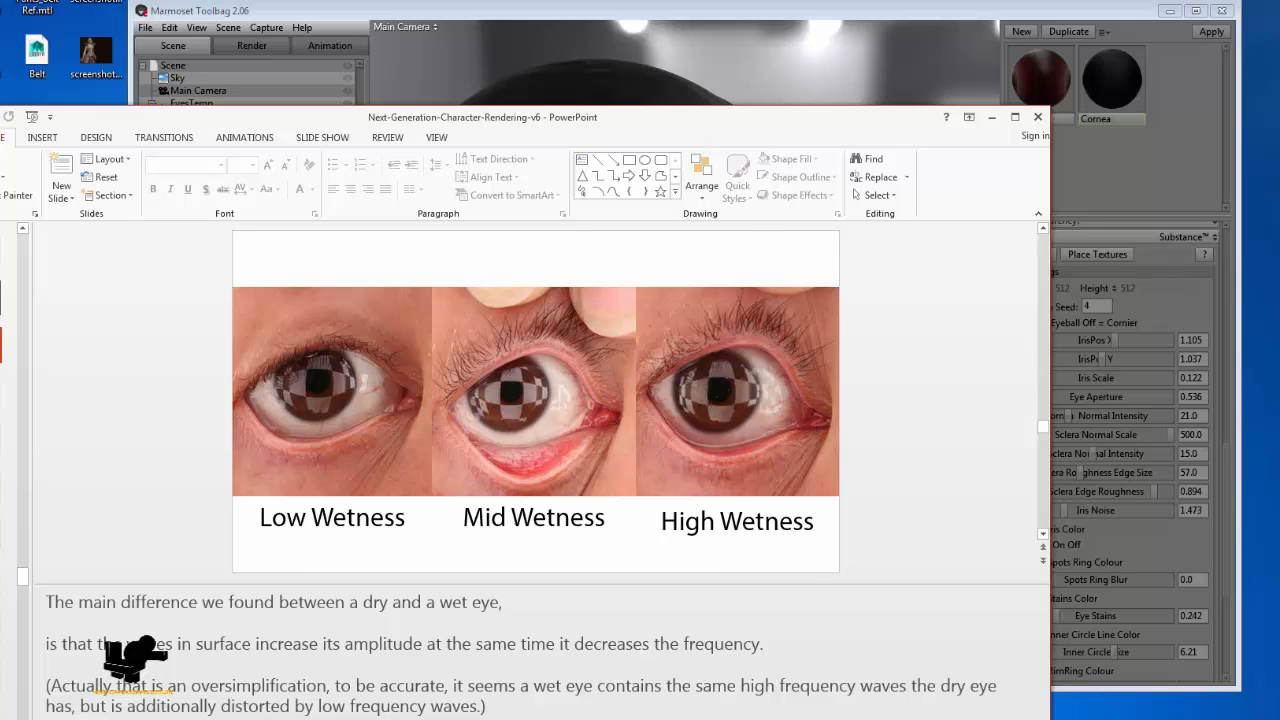
pyautogui.click(1, 298)
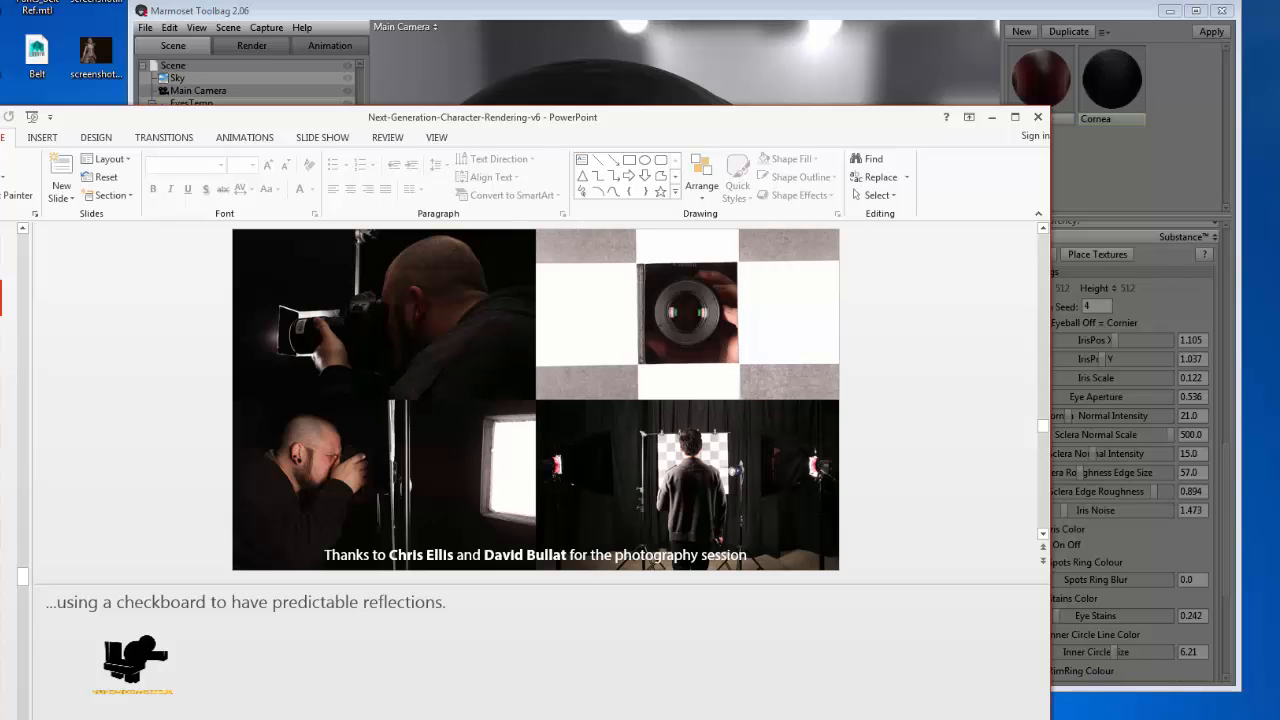
pyautogui.scroll(3, 4, 400)
pyautogui.scroll(-5, 4, 400)
pyautogui.click(1, 354)
pyautogui.click(1, 308)
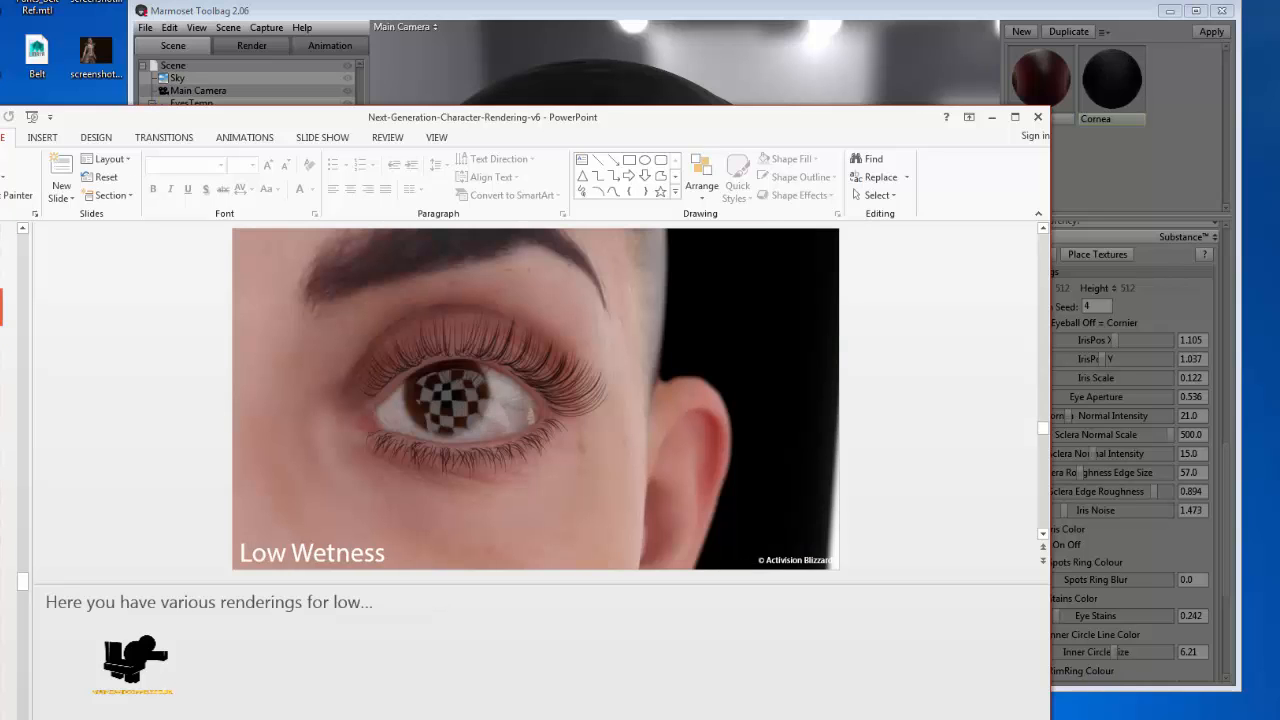
# - Compare the Low, Mid and High Wetness eye renderings in the presentation and return to Marmoset Toolbag
pyautogui.press('Down')
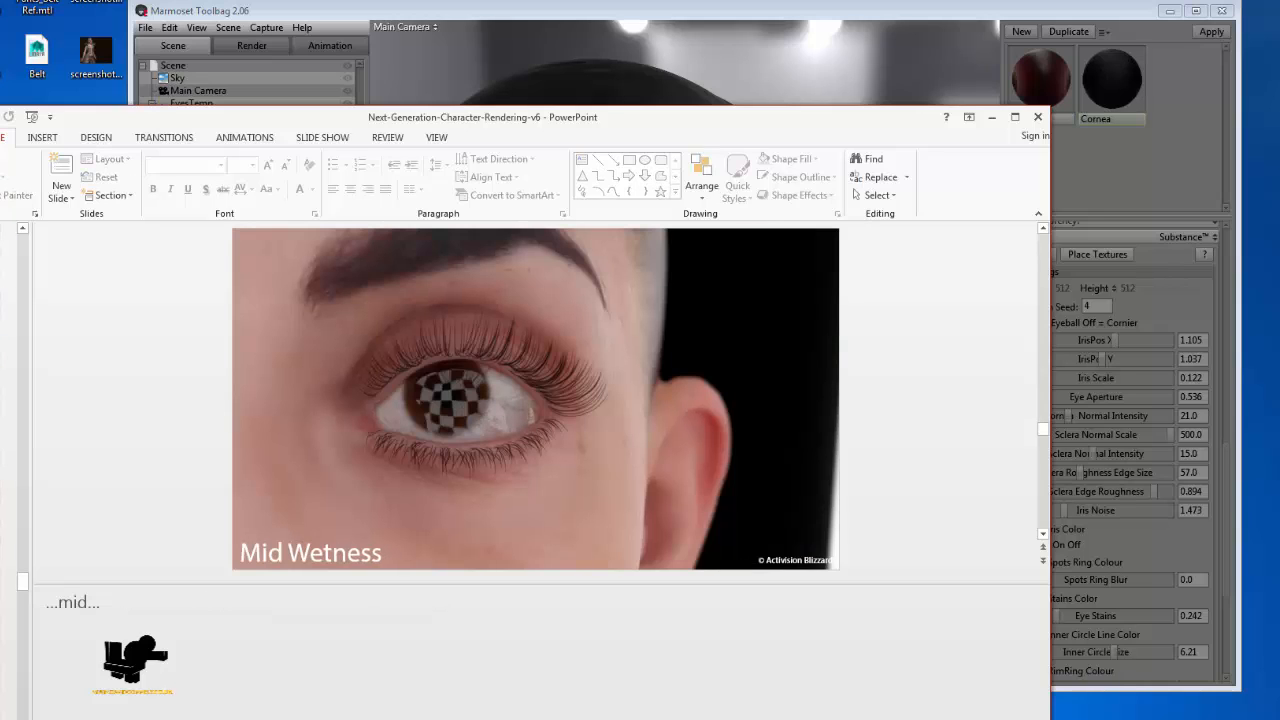
pyautogui.press('Down')
pyautogui.press('Up')
pyautogui.press('Up')
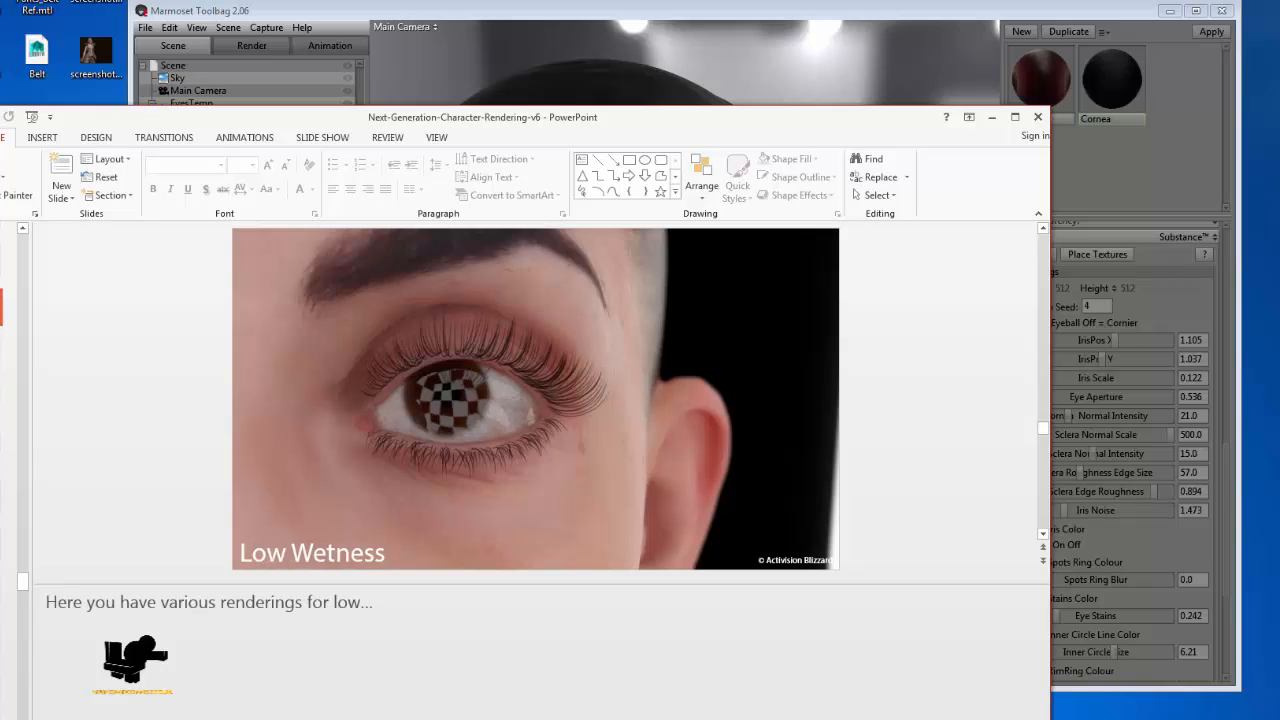
pyautogui.press('Down')
pyautogui.press('Down')
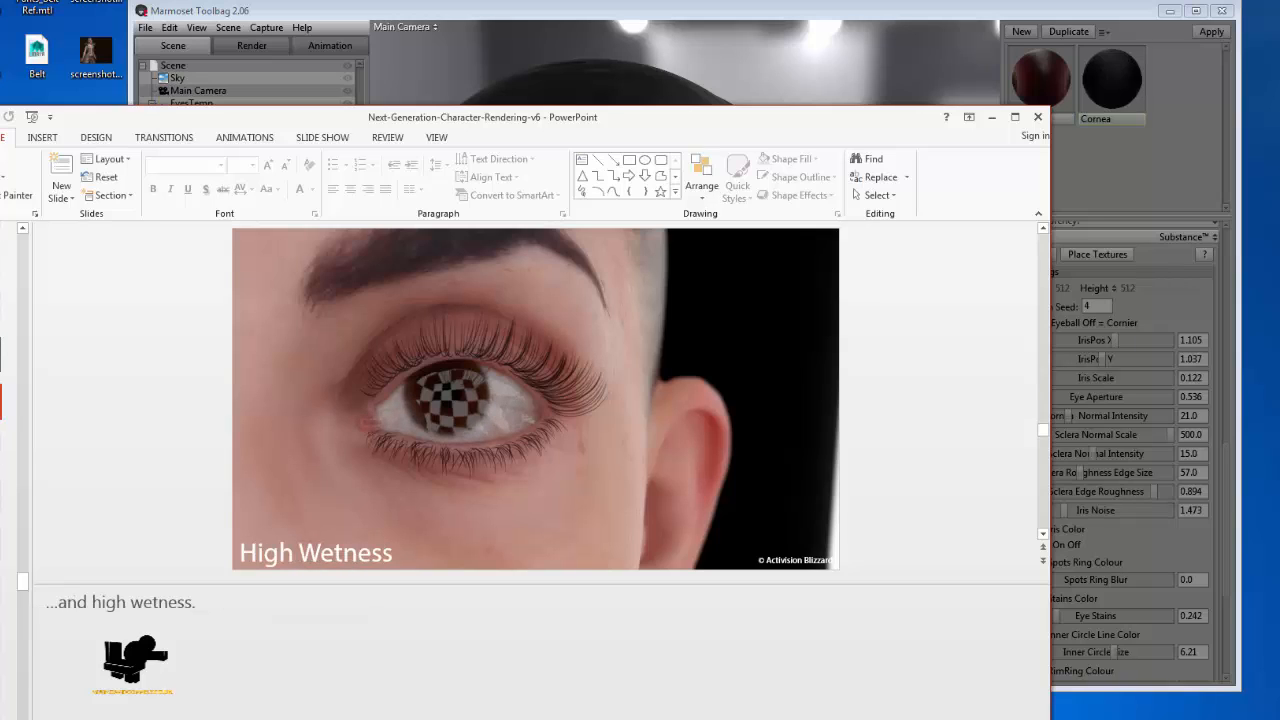
pyautogui.press('Up')
pyautogui.press('Up')
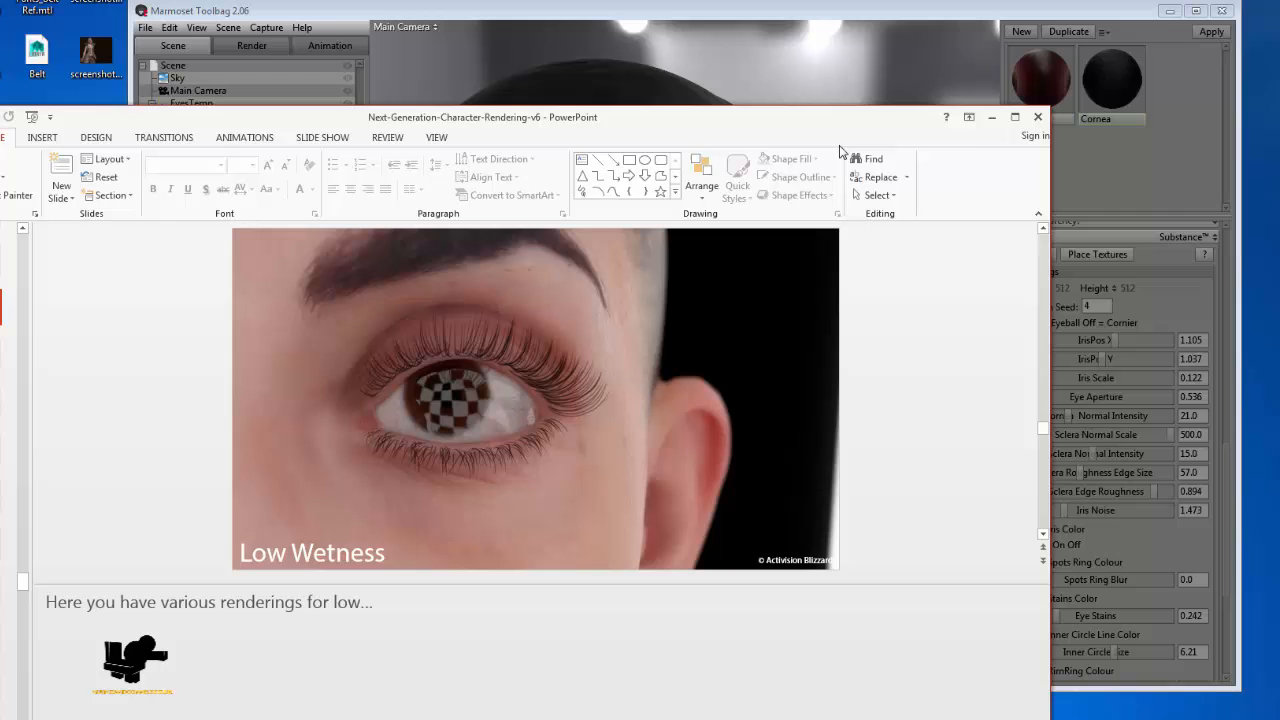
pyautogui.click(991, 117)
# - Clear the Cornea material's normal map and examine the eye's reflections without it
pyautogui.moveTo(675, 289); pyautogui.dragTo(640, 260)
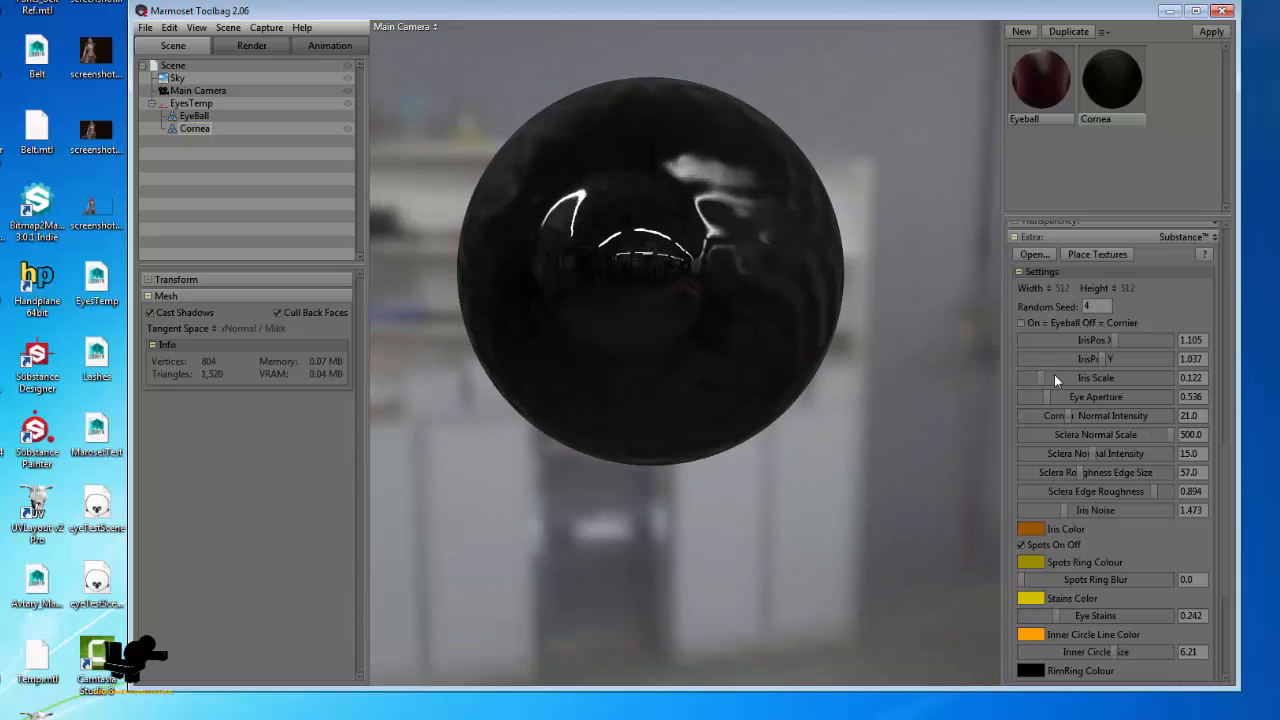
pyautogui.moveTo(880, 378); pyautogui.dragTo(743, 381)
pyautogui.moveTo(758, 222); pyautogui.dragTo(736, 289)
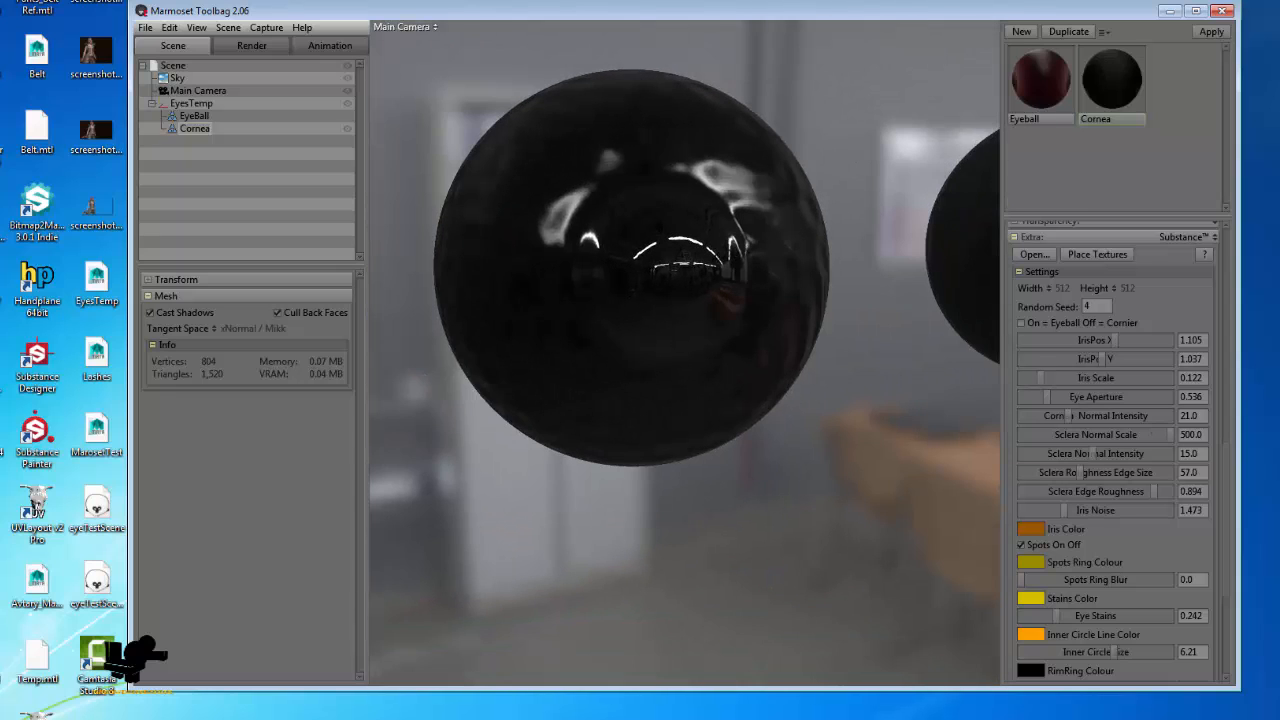
pyautogui.scroll(-5, 706, 358)
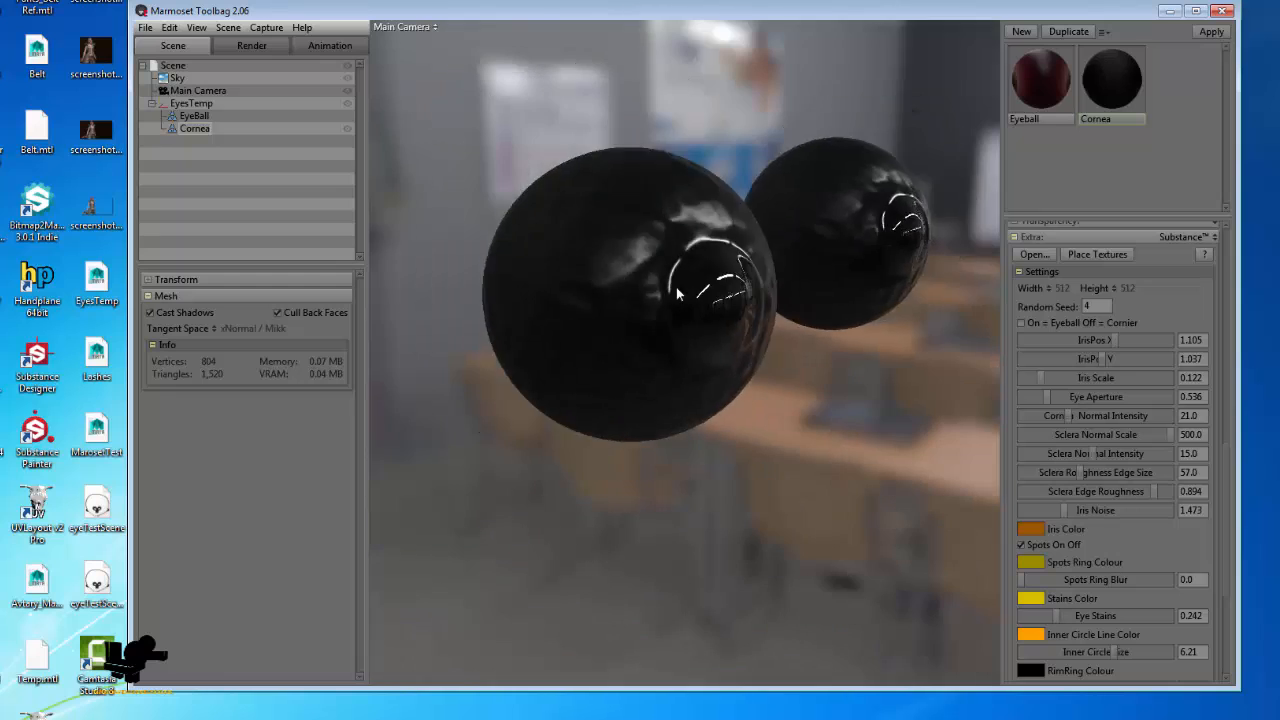
pyautogui.scroll(5, 1157, 354)
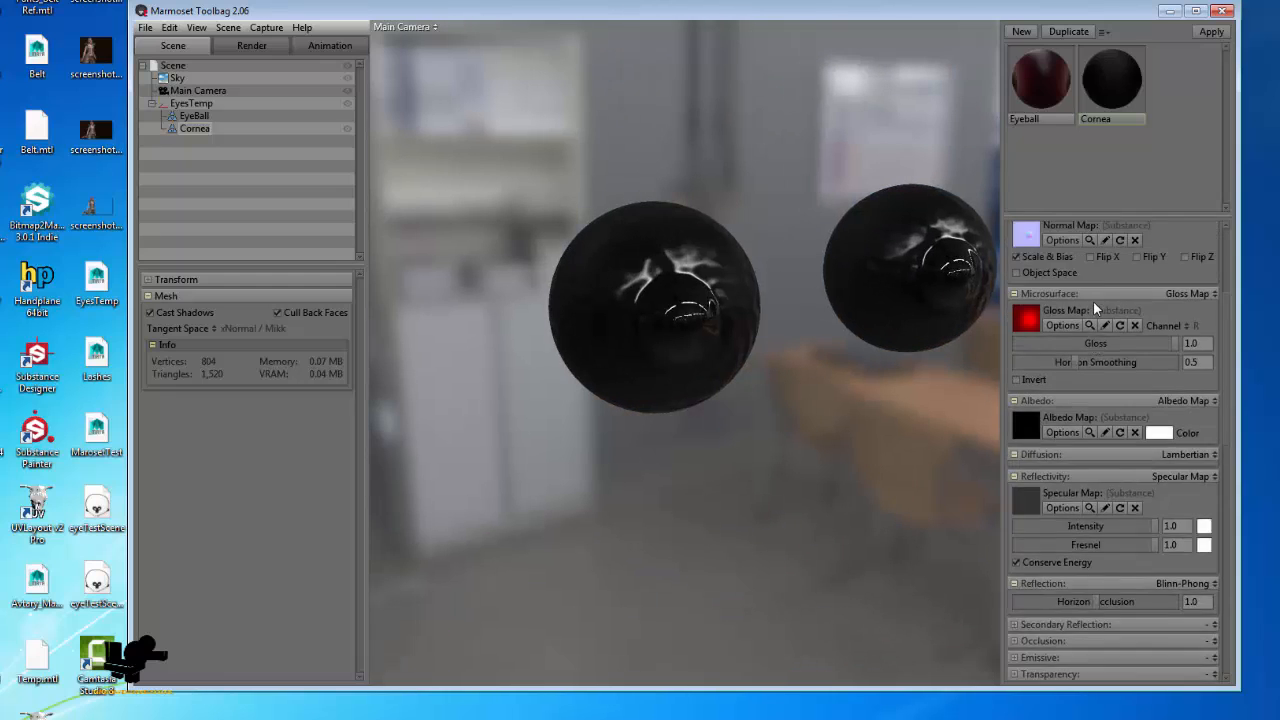
pyautogui.scroll(3, 1093, 300)
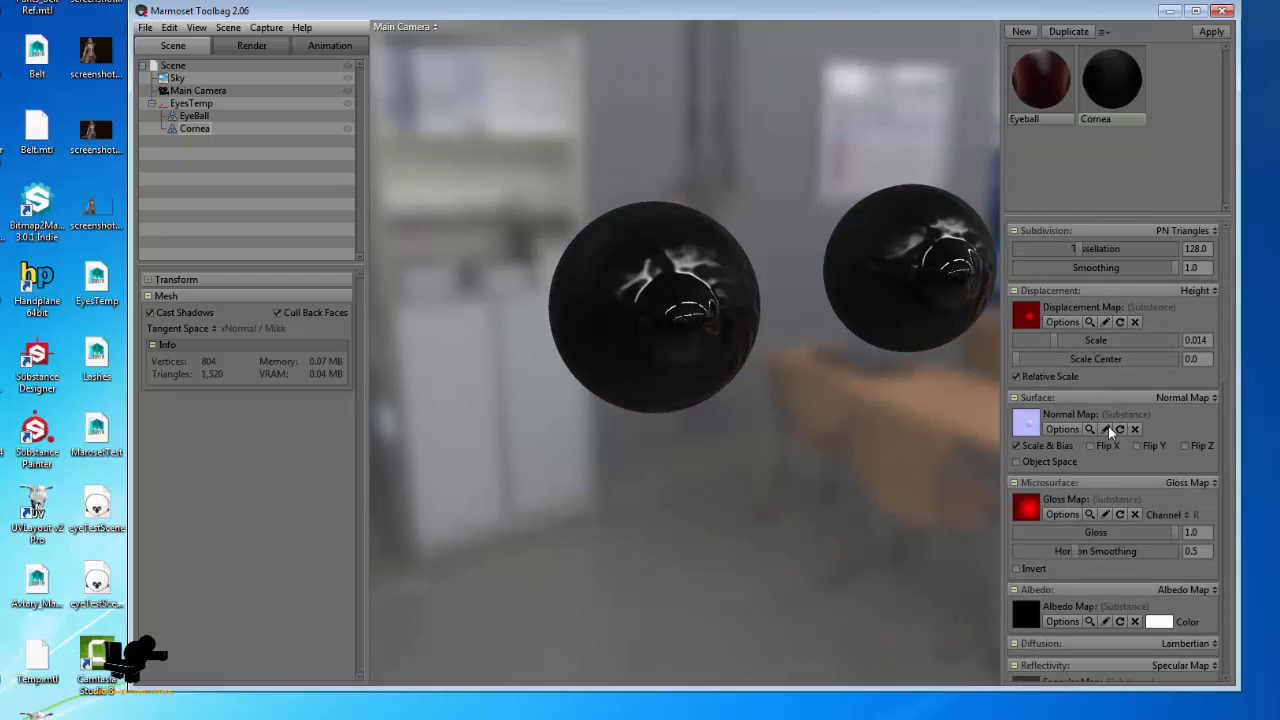
pyautogui.click(1136, 428)
pyautogui.moveTo(868, 374); pyautogui.dragTo(749, 414)
pyautogui.scroll(4, 709, 318)
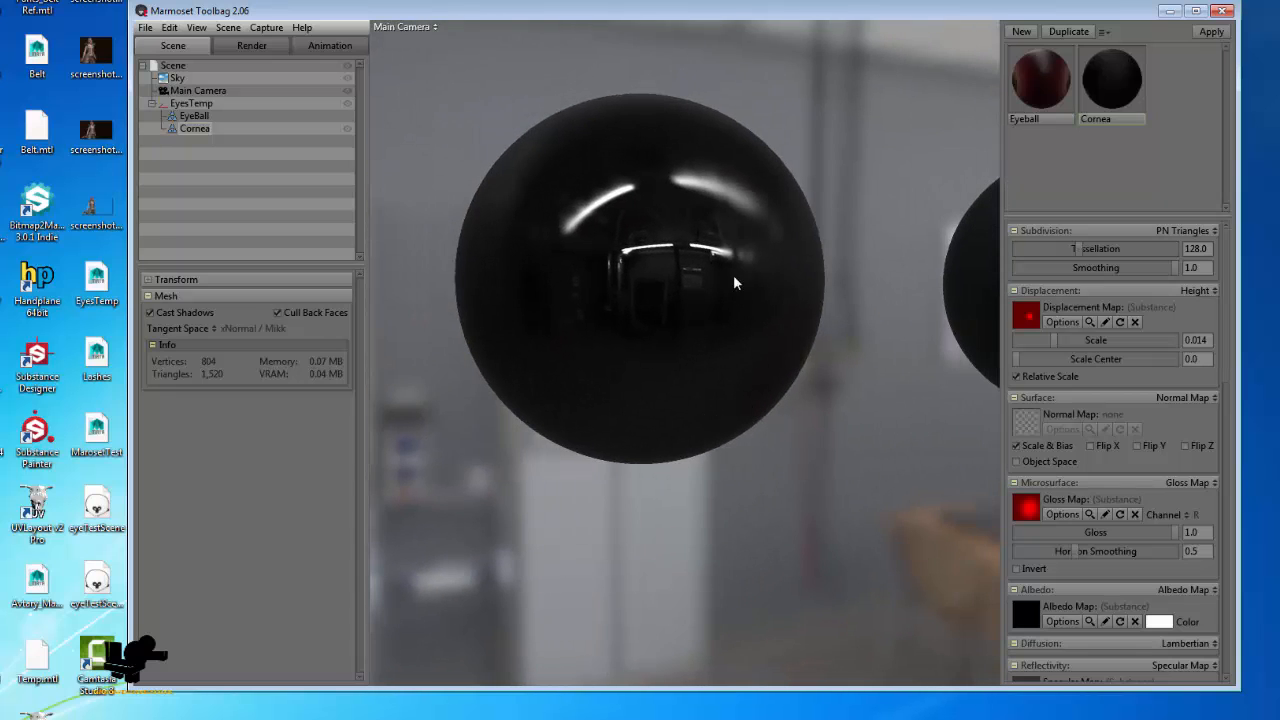
# - Place the substance's textures on the Cornea material again to restore its normal map
pyautogui.scroll(-8, 1086, 563)
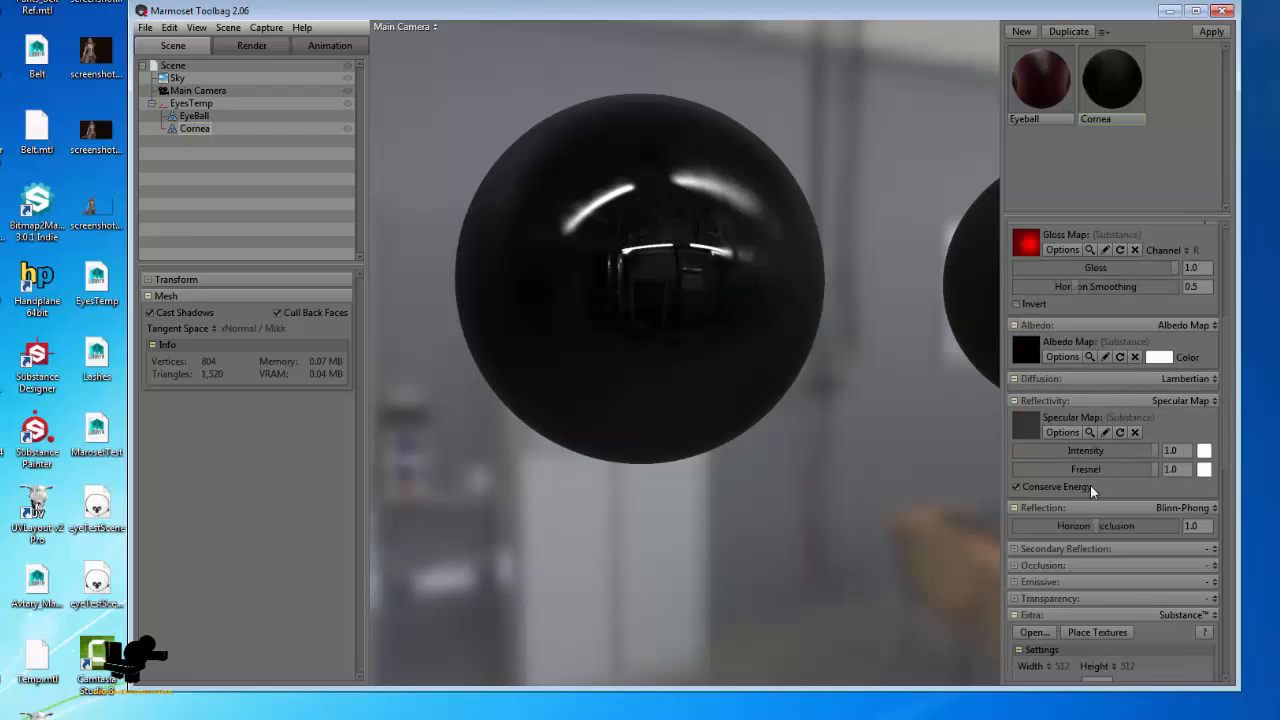
pyautogui.scroll(-1, 1090, 500)
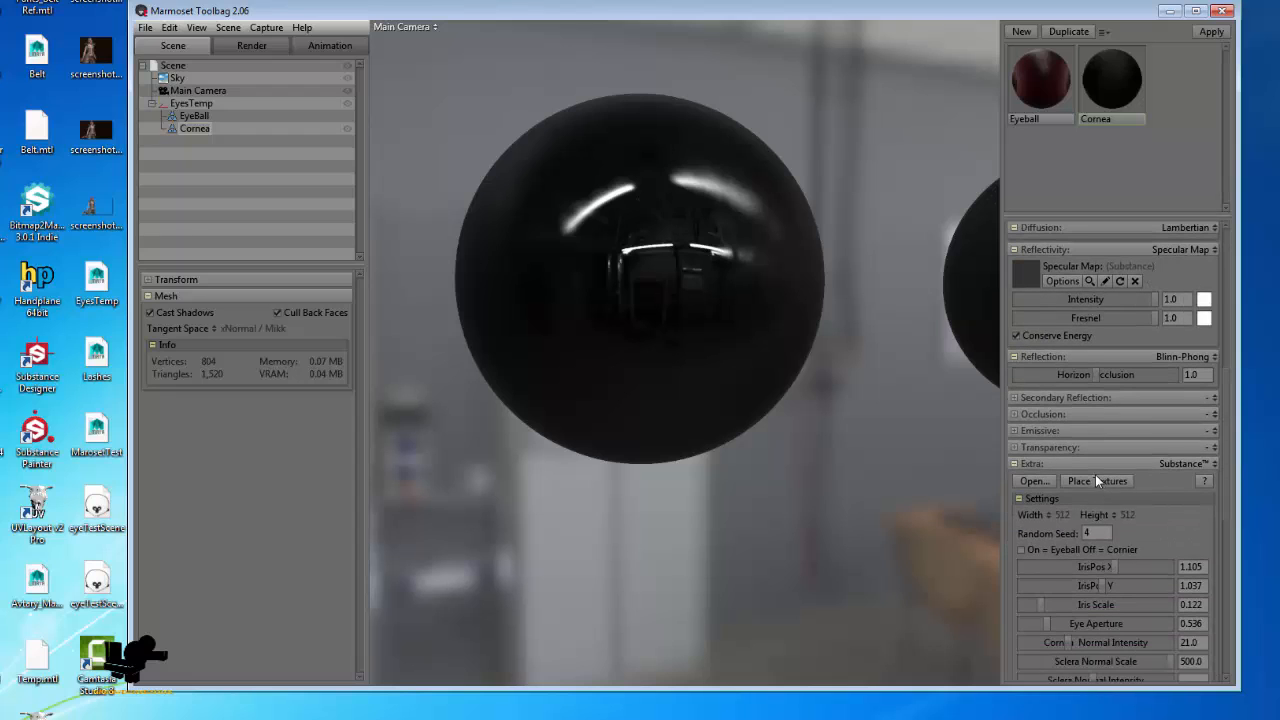
pyautogui.scroll(-4, 1110, 534)
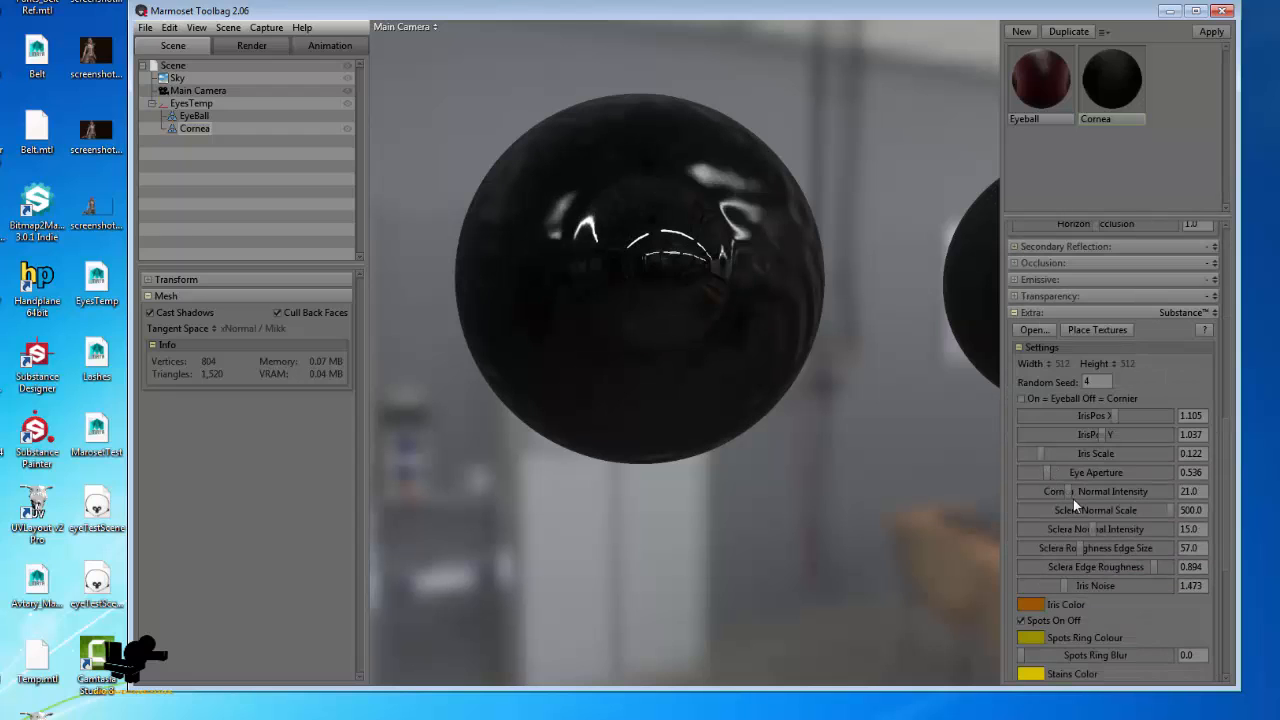
# - Set the Cornea substance's Cornea Normal Intensity to 2.419 and check the reflections on the eye
pyautogui.moveTo(1065, 494)
pyautogui.mouseDown()
pyautogui.moveTo(1166, 491)
pyautogui.moveTo(1049, 492)
pyautogui.mouseUp()
pyautogui.moveTo(685, 478); pyautogui.dragTo(730, 497)
pyautogui.moveTo(1168, 511); pyautogui.dragTo(1220, 513)
pyautogui.moveTo(695, 420); pyautogui.dragTo(1027, 495)
pyautogui.moveTo(729, 587); pyautogui.dragTo(798, 505)
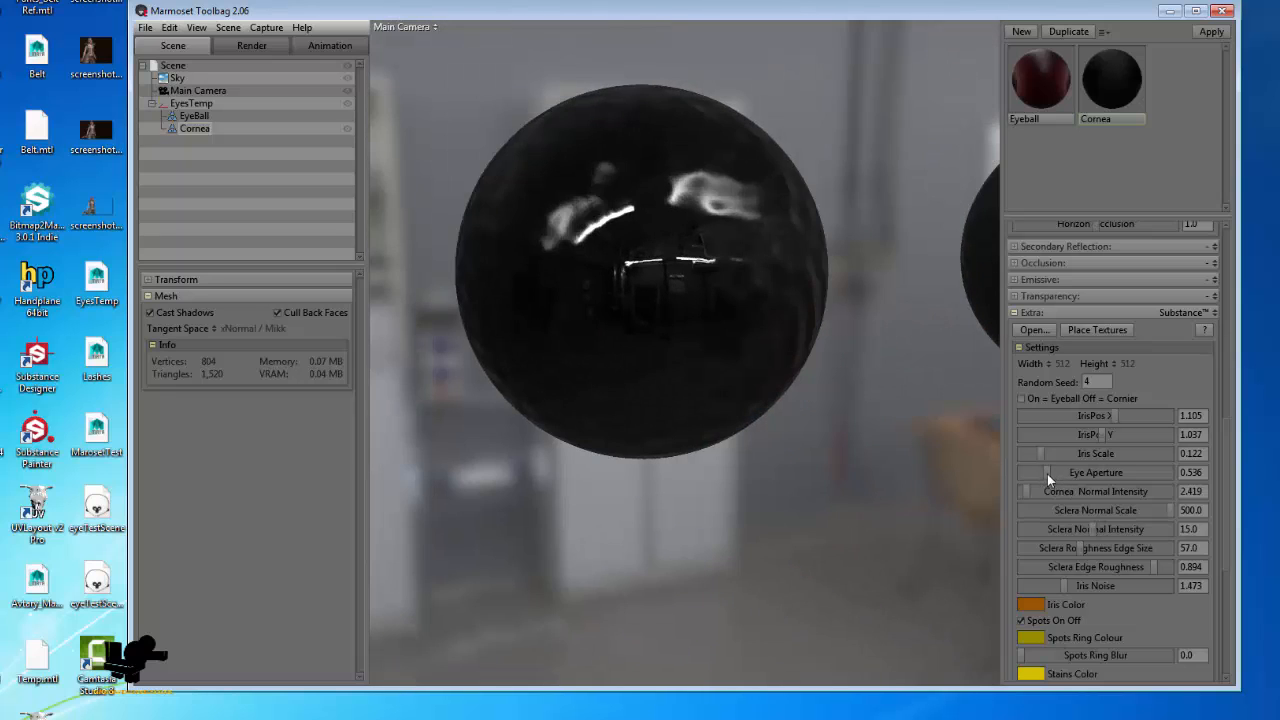
# - Compare the Eyeball and Cornea substance settings and set the Cornea's Iris Scale to 0.202
pyautogui.click(1045, 82)
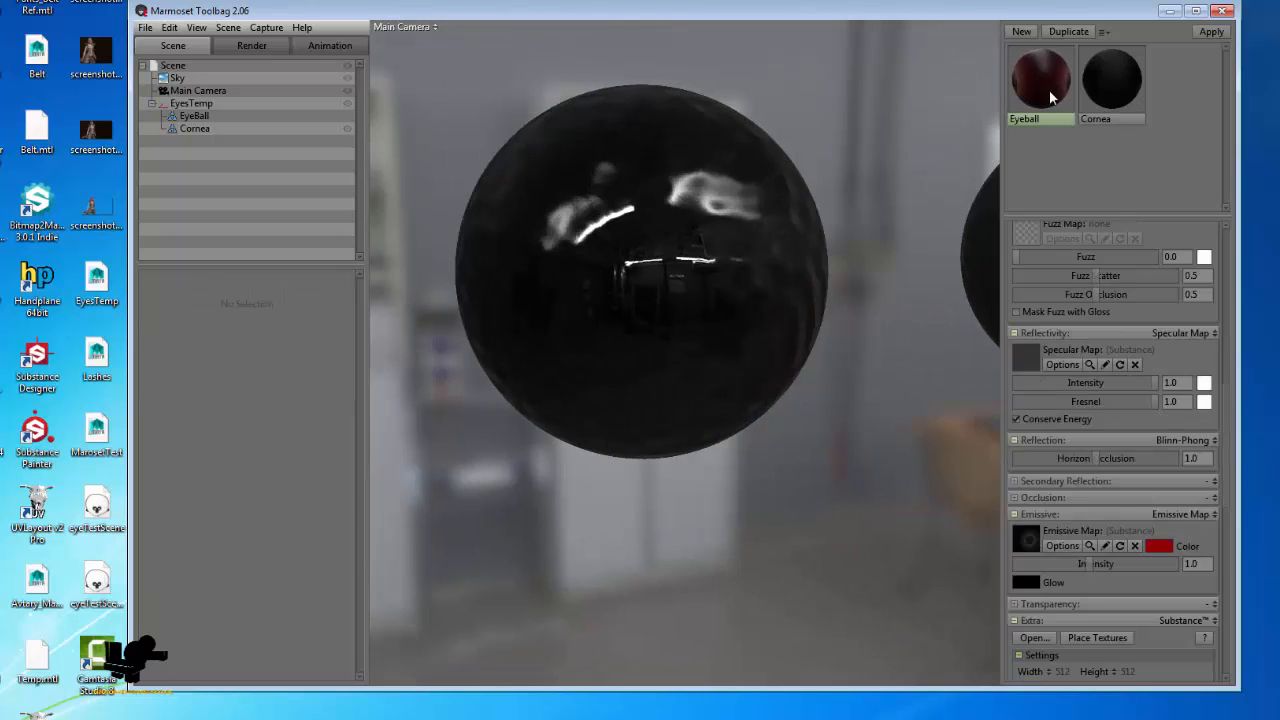
pyautogui.scroll(-10, 1105, 562)
pyautogui.click(1120, 85)
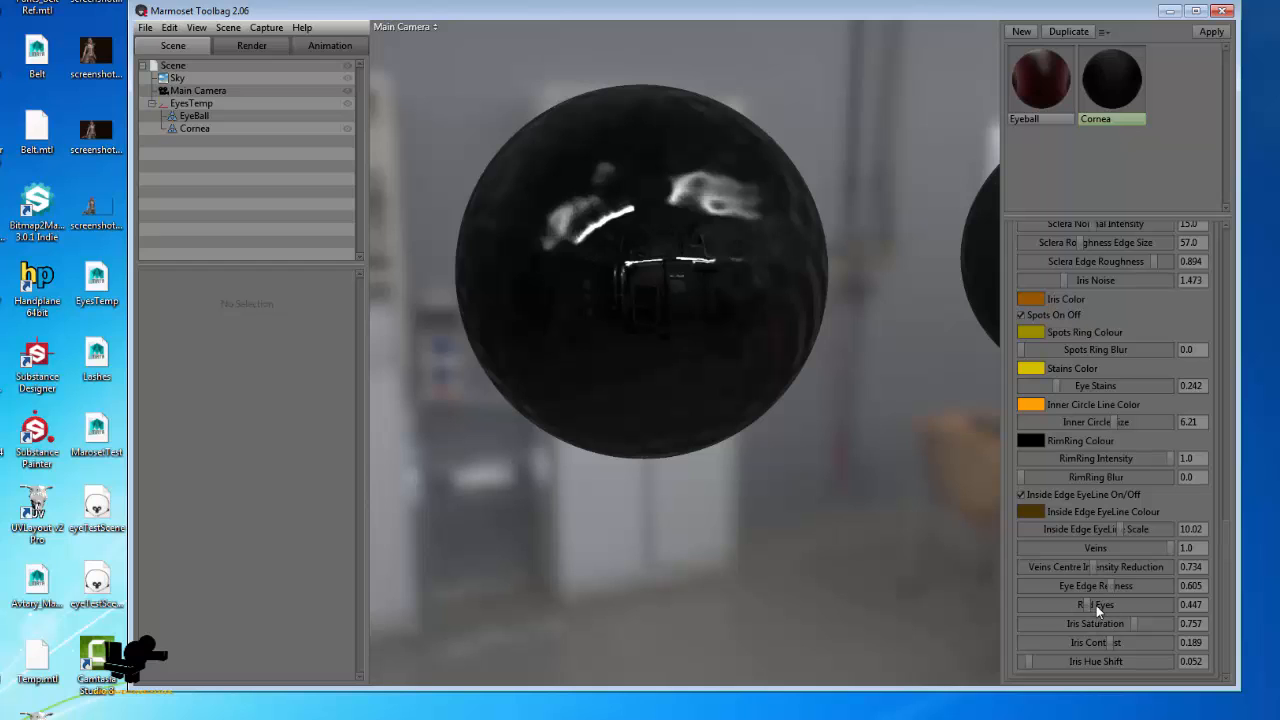
pyautogui.scroll(5, 1061, 572)
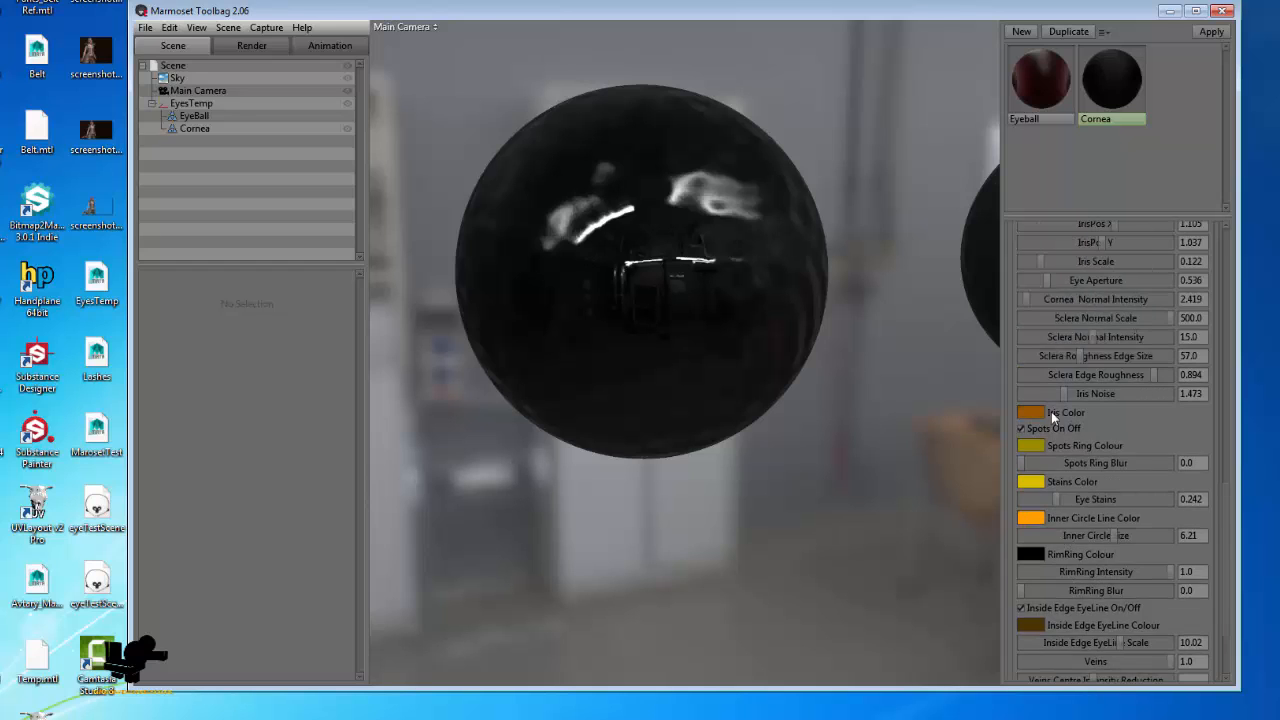
pyautogui.moveTo(1044, 337)
pyautogui.mouseDown()
pyautogui.moveTo(1130, 337)
pyautogui.moveTo(1008, 336)
pyautogui.moveTo(1114, 342)
pyautogui.moveTo(1052, 337)
pyautogui.mouseUp()
# - Copy the Eyeball's Iris Scale value and enter 0.122 as the Cornea's Eye Aperture
pyautogui.click(1025, 74)
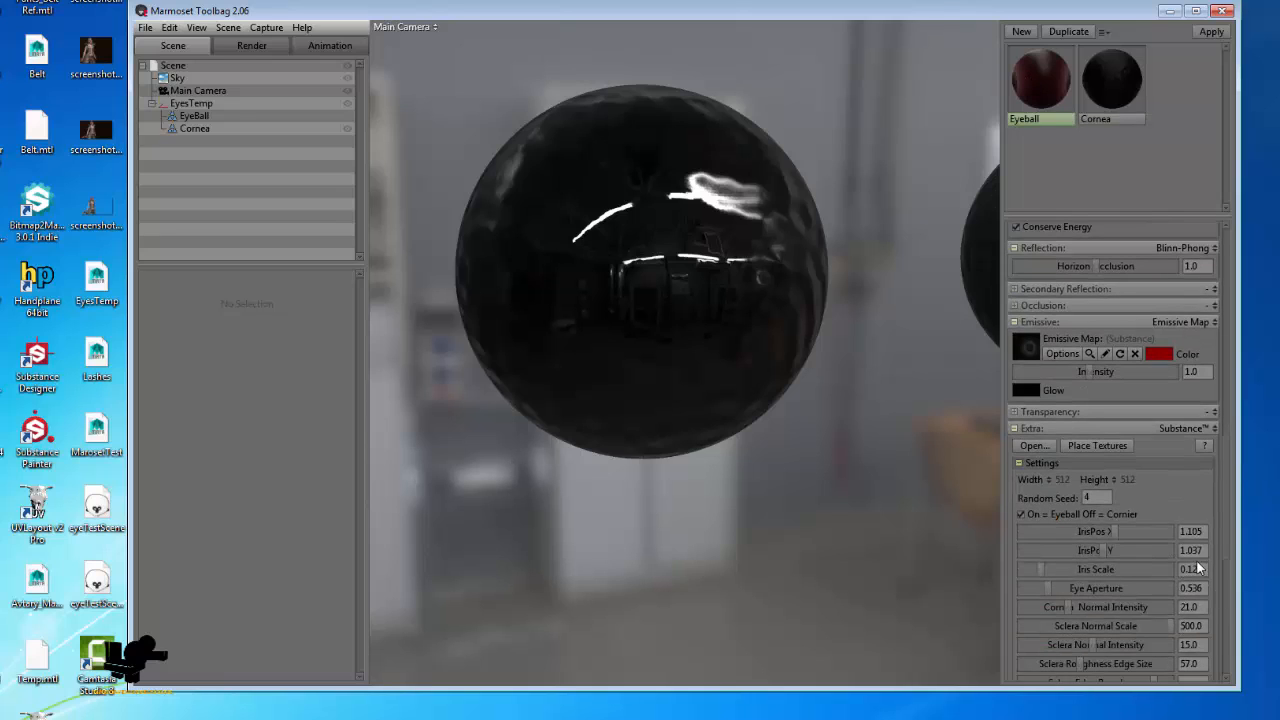
pyautogui.click(1203, 568)
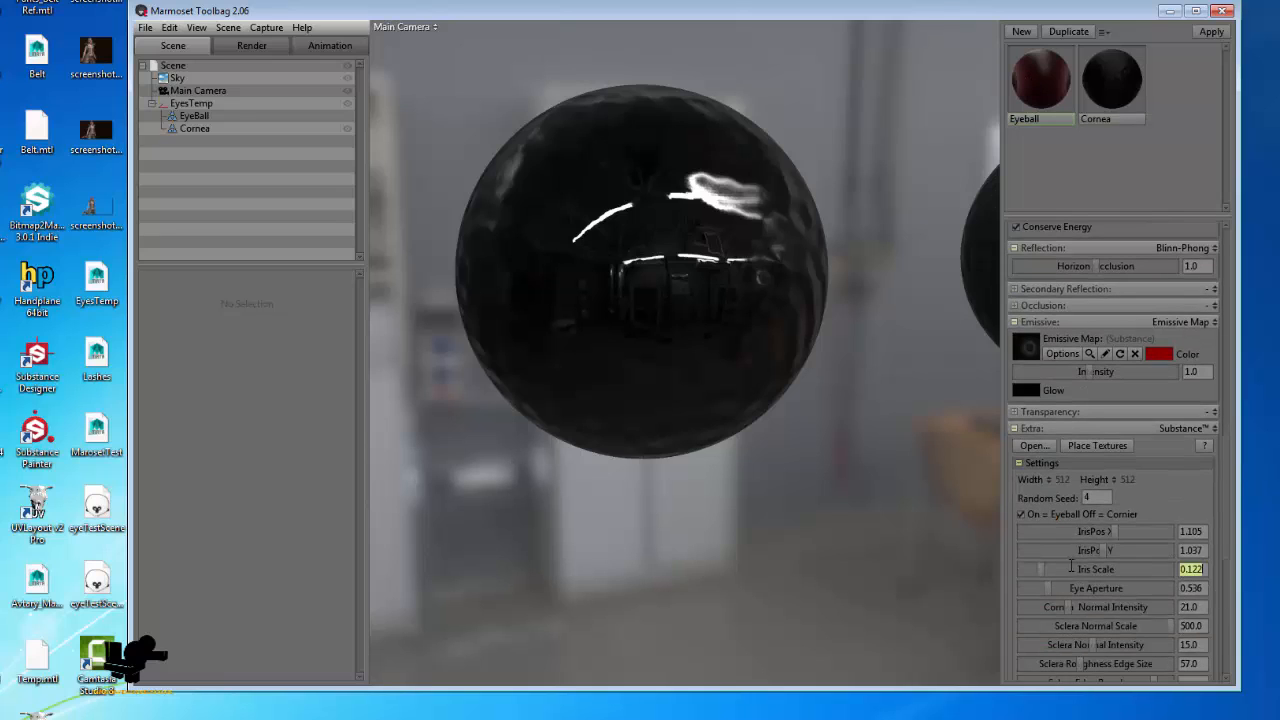
pyautogui.click(1095, 96)
pyautogui.scroll(-3, 1165, 511)
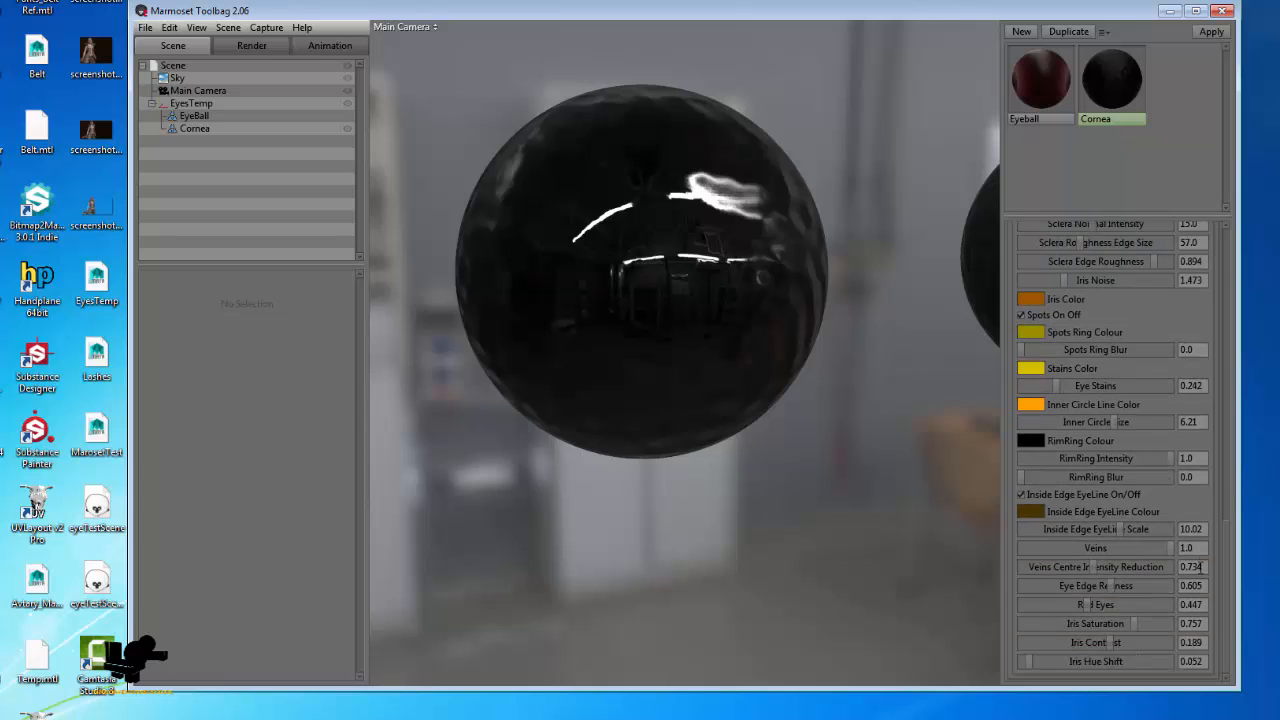
pyautogui.scroll(5, 1175, 335)
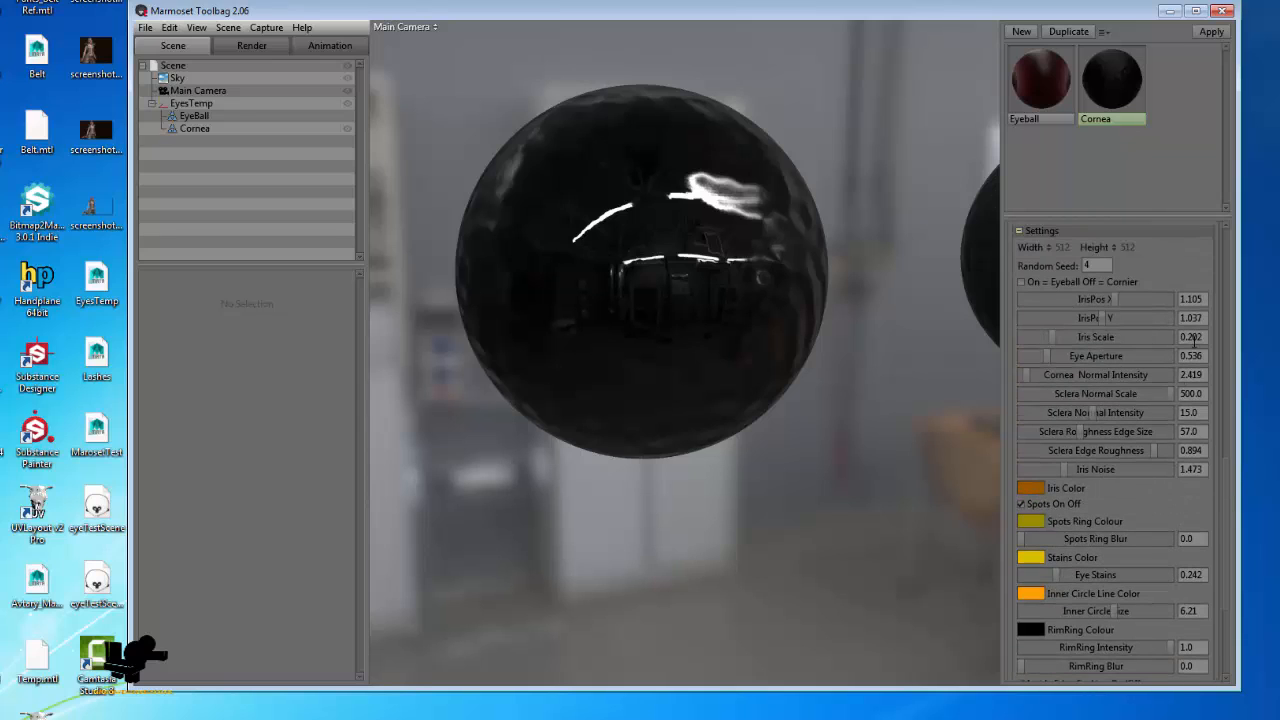
pyautogui.click(1204, 355)
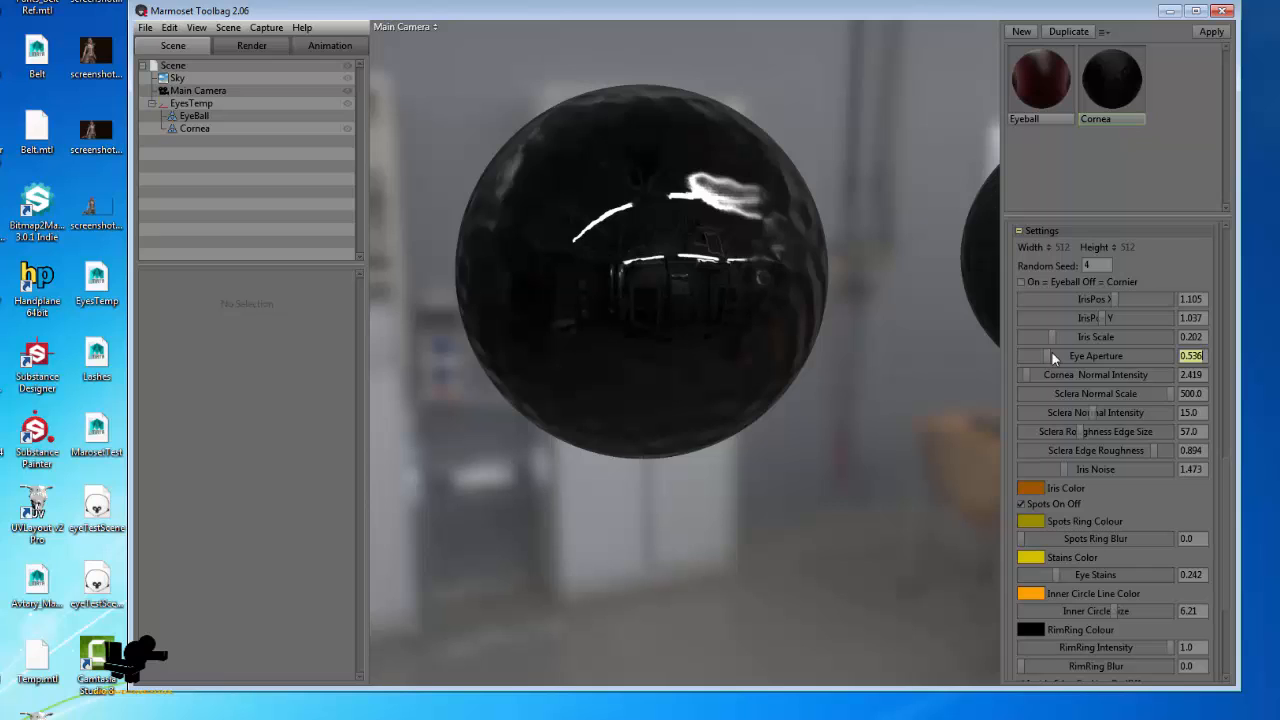
pyautogui.write('0.122')
pyautogui.press('Tab')
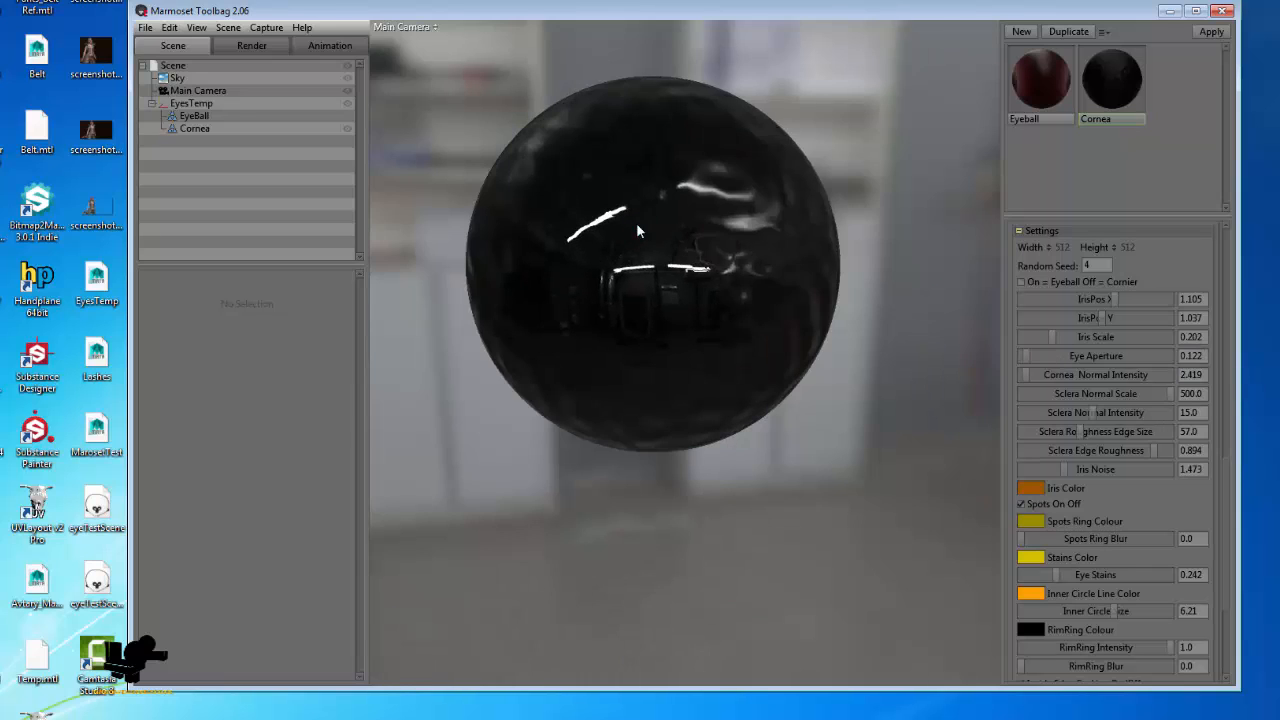
# - Copy the Eyeball's Iris Scale of 0.122 into the Cornea's Iris Scale and check the reflections
pyautogui.click(1059, 85)
pyautogui.scroll(-2, 1120, 448)
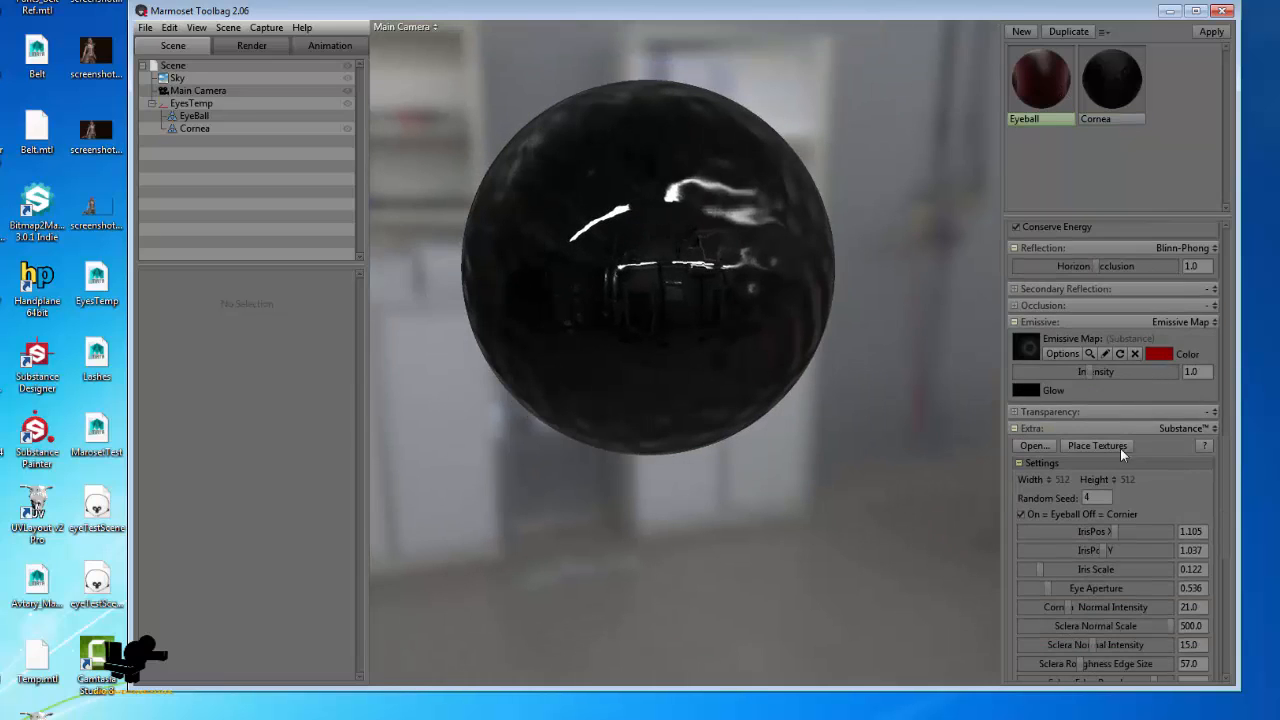
pyautogui.moveTo(1204, 569); pyautogui.dragTo(1096, 565)
pyautogui.hotkey('ctrl', 'c')
pyautogui.click(1115, 84)
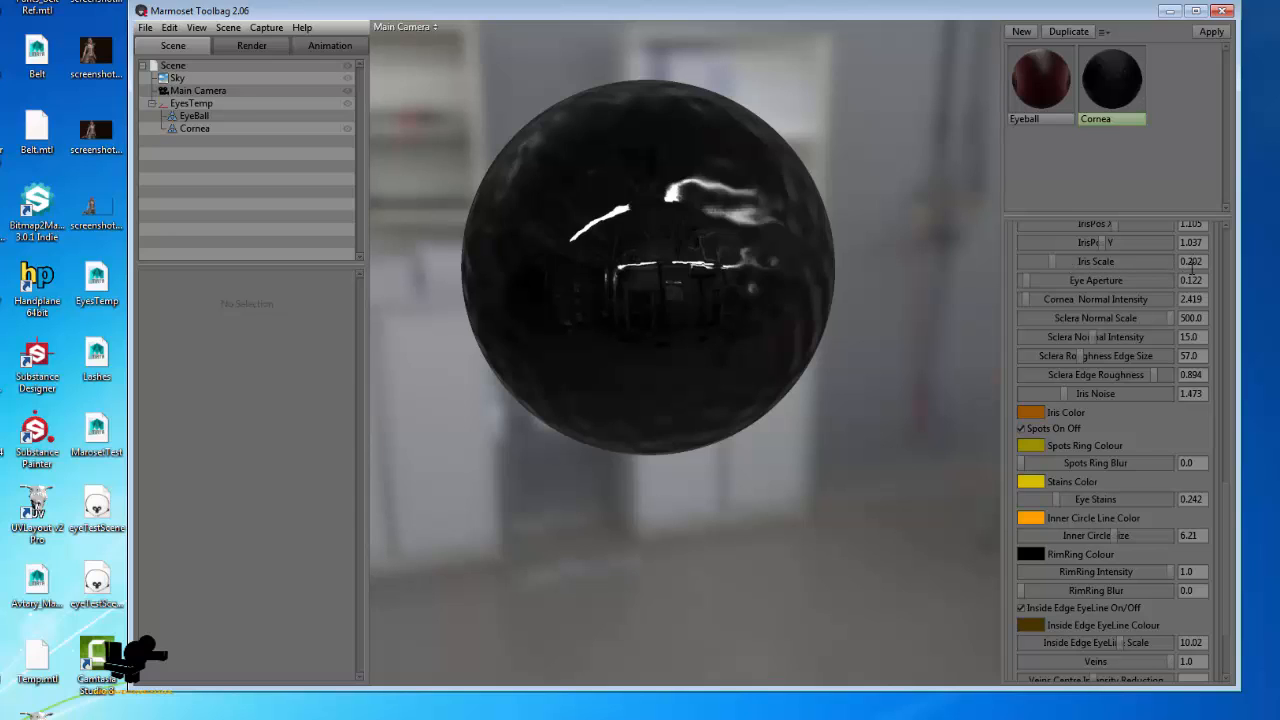
pyautogui.moveTo(1202, 264); pyautogui.dragTo(1033, 260)
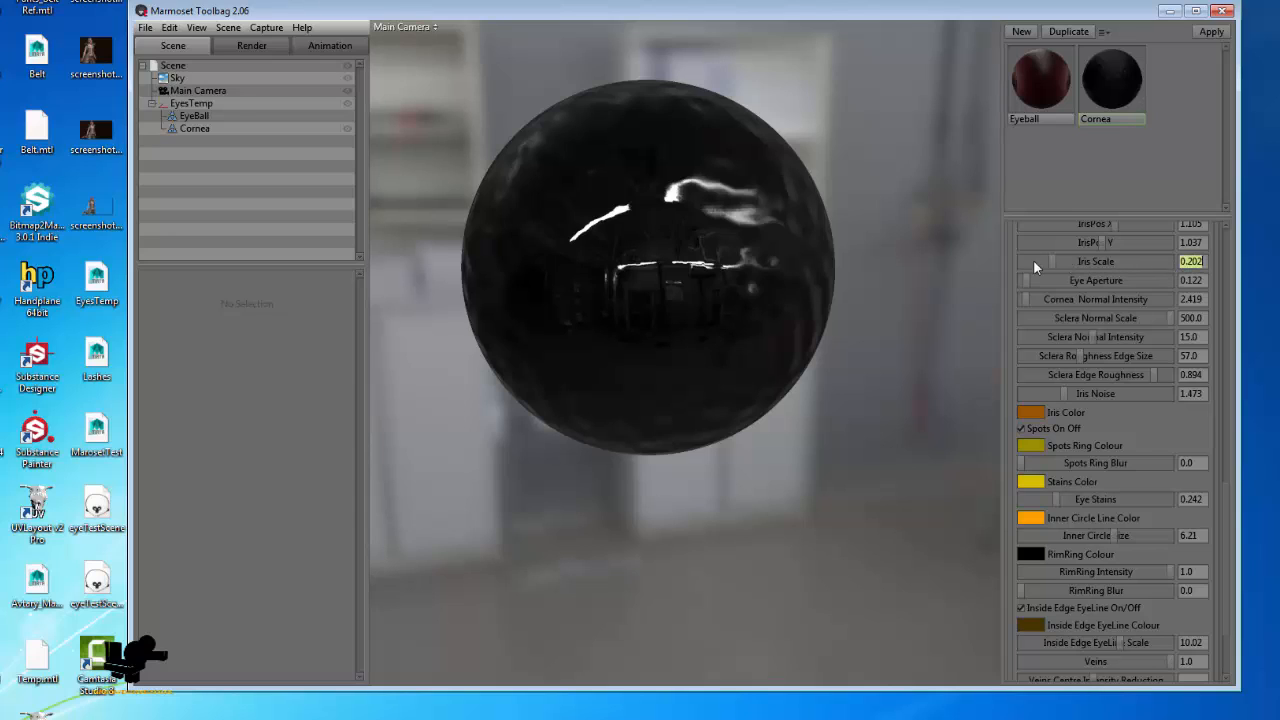
pyautogui.hotkey('ctrl', 'v')
pyautogui.press('Tab')
pyautogui.moveTo(740, 283)
pyautogui.mouseDown()
pyautogui.moveTo(557, 319)
pyautogui.moveTo(723, 282)
pyautogui.mouseUp()
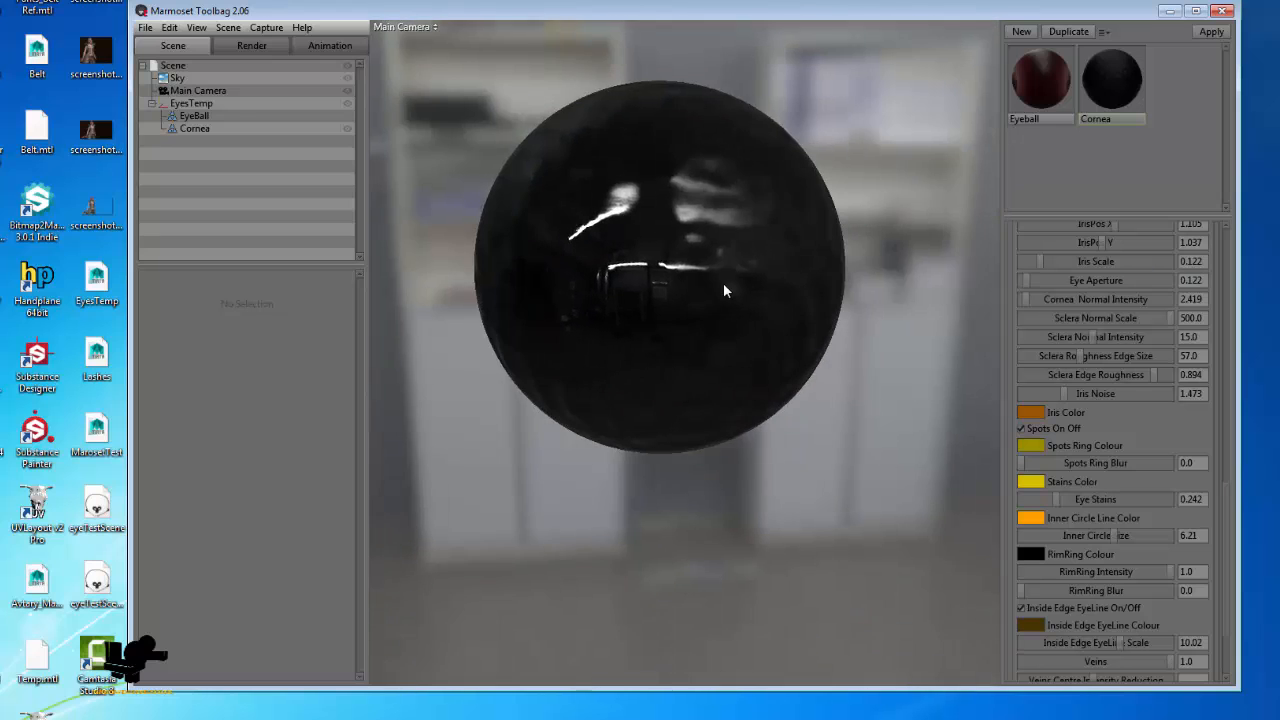
pyautogui.scroll(3, 1060, 305)
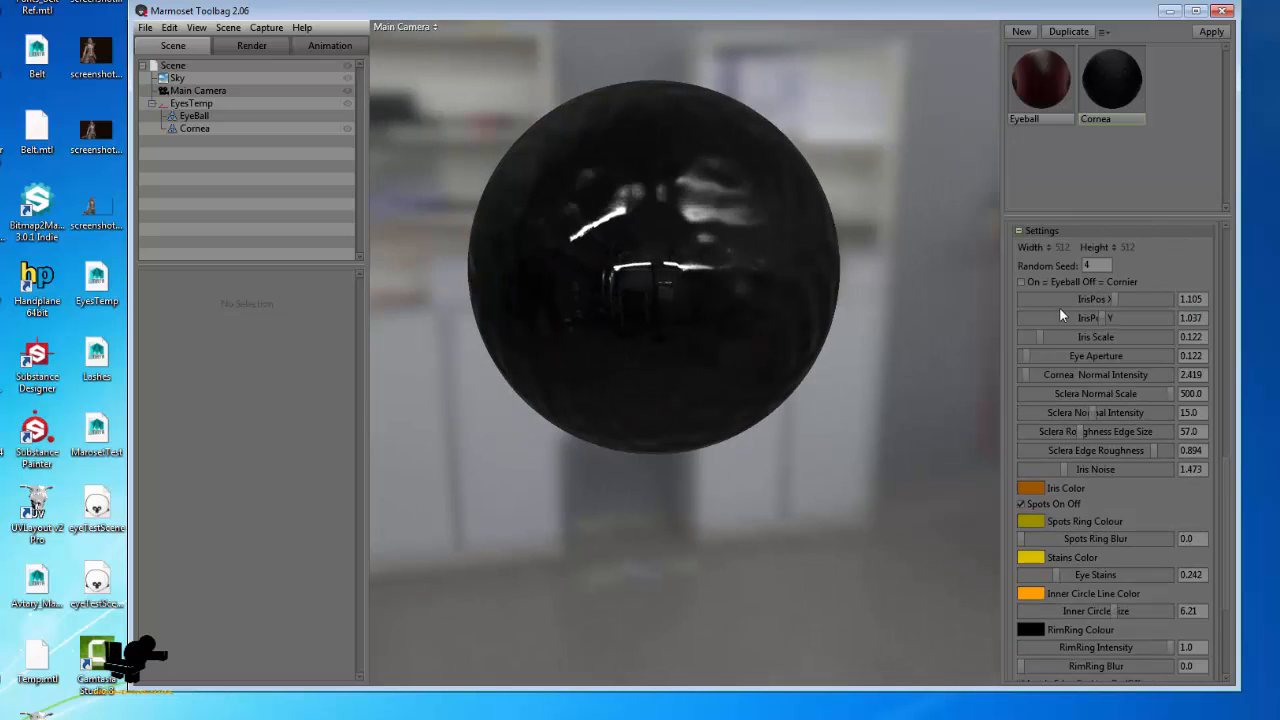
# - Compare the iris position values of both materials and set the Cornea's Eye Aperture to 1.294
pyautogui.click(1024, 64)
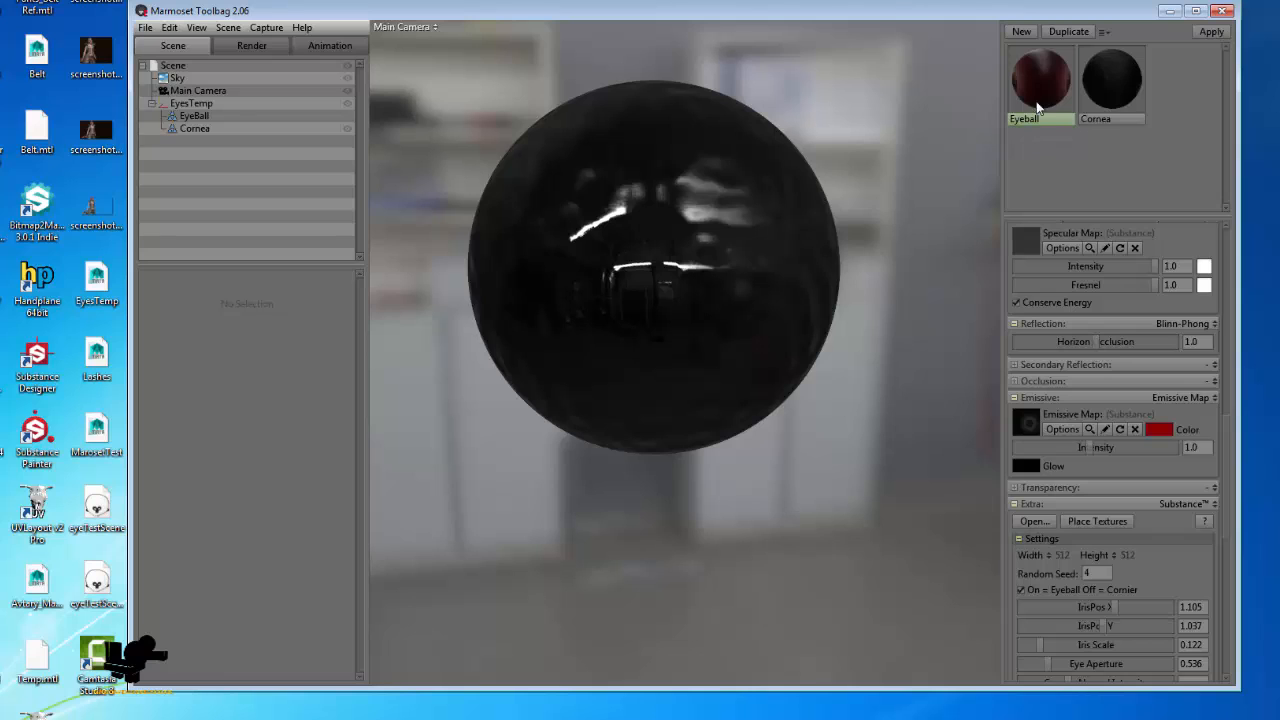
pyautogui.click(1093, 86)
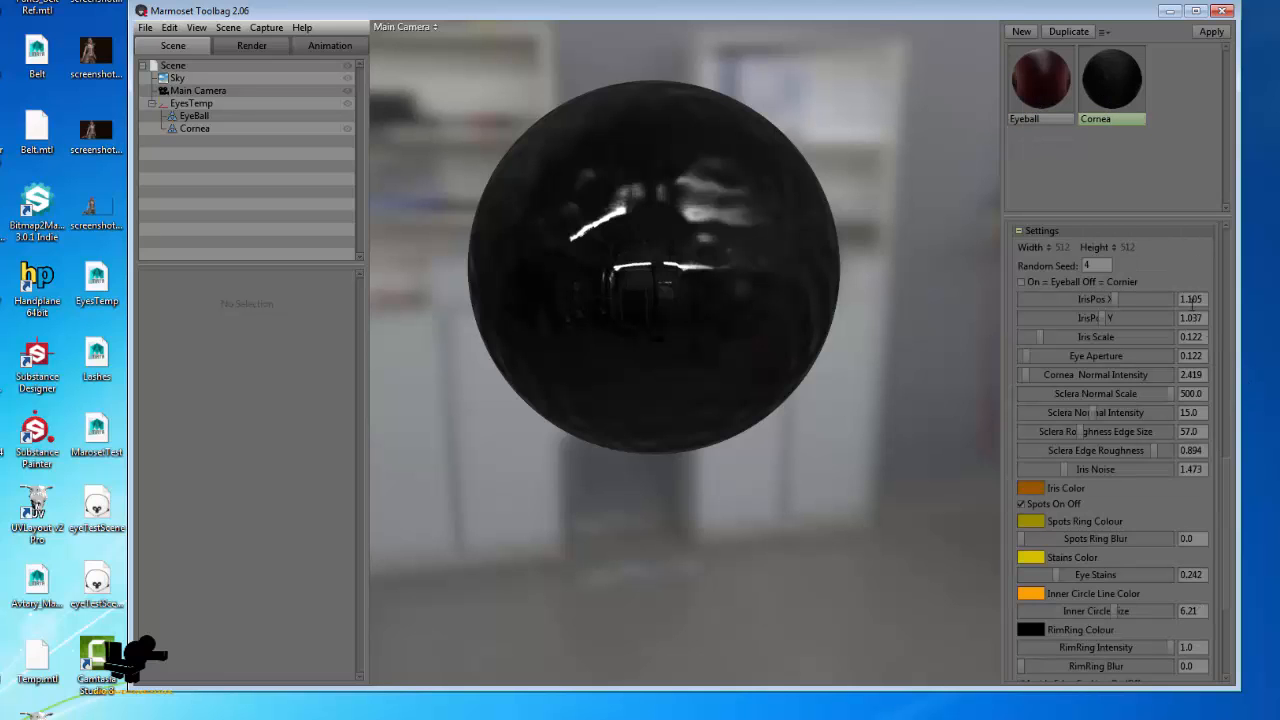
pyautogui.moveTo(903, 389); pyautogui.dragTo(1023, 341)
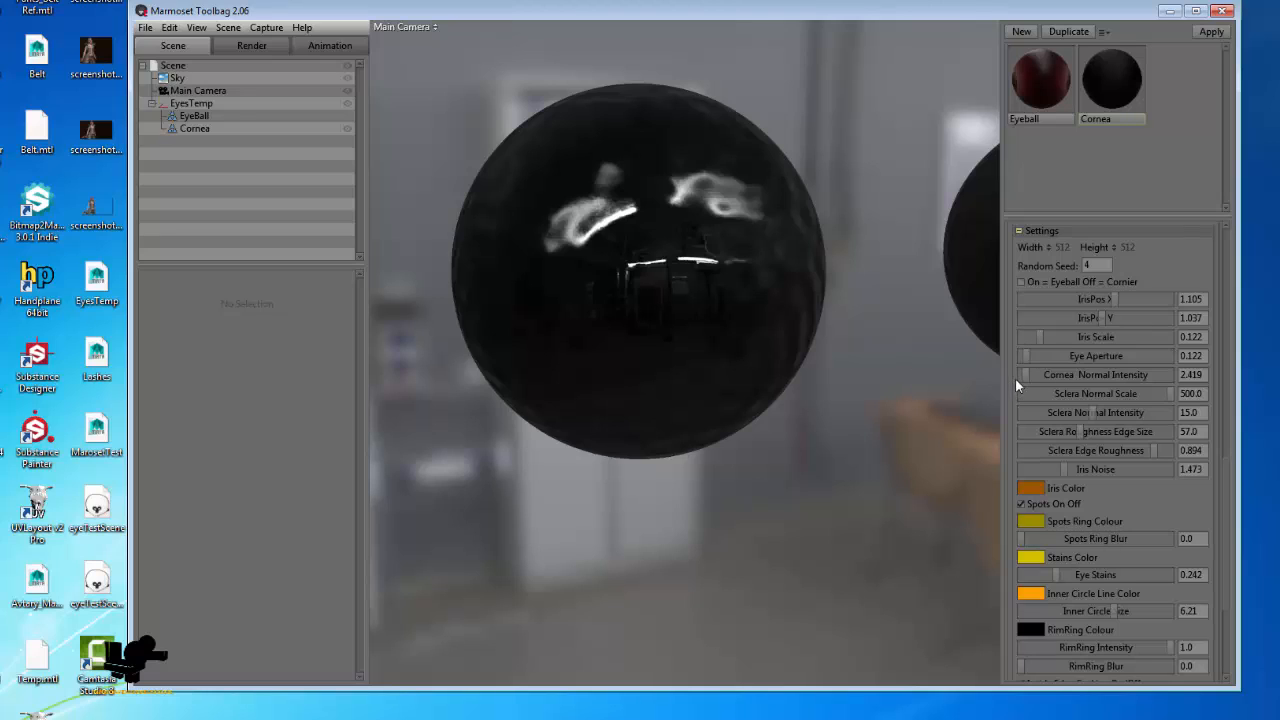
pyautogui.moveTo(1028, 358); pyautogui.dragTo(1127, 372)
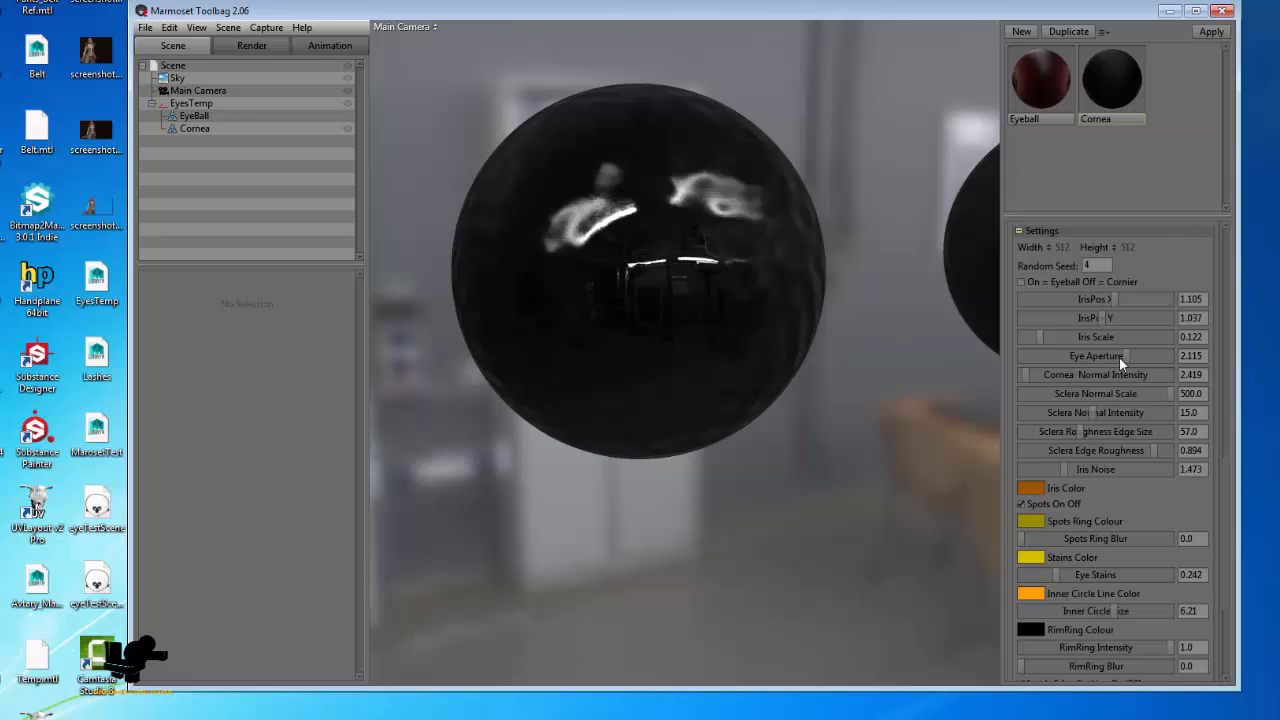
pyautogui.moveTo(1119, 356); pyautogui.dragTo(1085, 356)
pyautogui.moveTo(728, 393); pyautogui.dragTo(757, 390)
# - Try a Sclera Normal Scale of 700 on the Cornea and inspect the reflections
pyautogui.moveTo(1147, 393); pyautogui.dragTo(1192, 393)
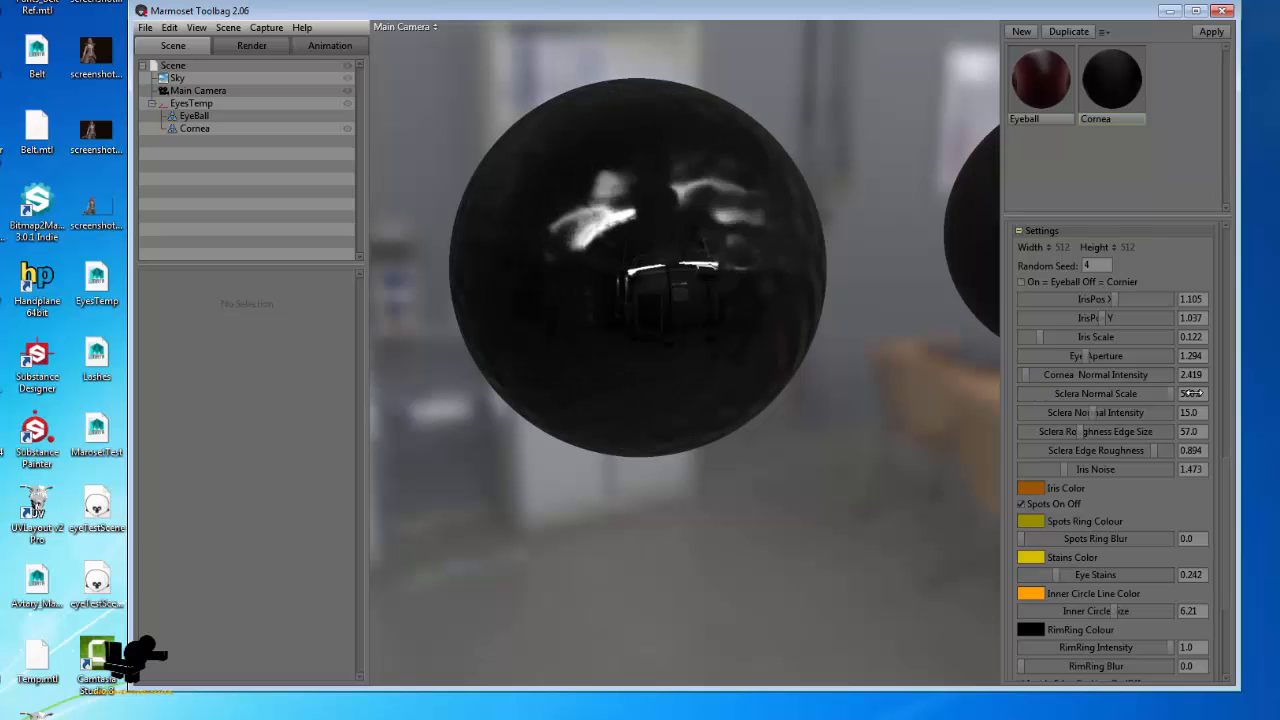
pyautogui.click(1205, 393)
pyautogui.write('700')
pyautogui.press('Tab')
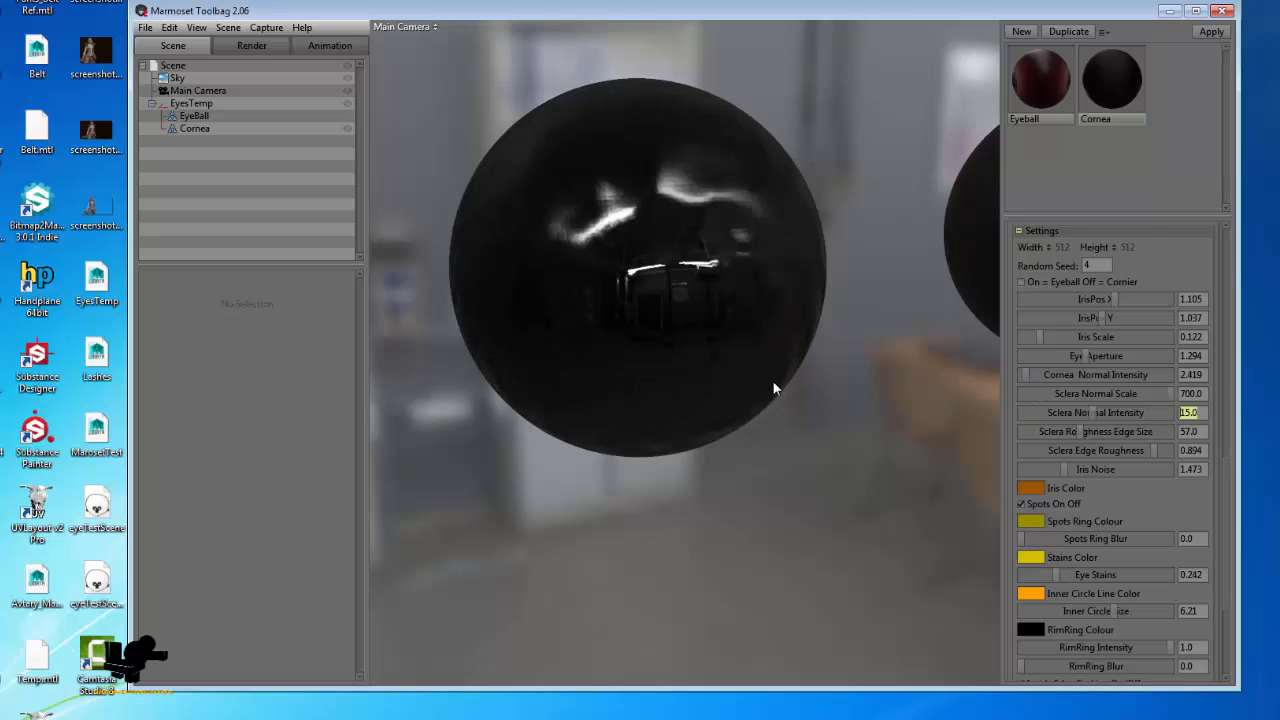
pyautogui.moveTo(772, 388)
pyautogui.mouseDown()
pyautogui.moveTo(606, 449)
pyautogui.moveTo(764, 373)
pyautogui.mouseUp()
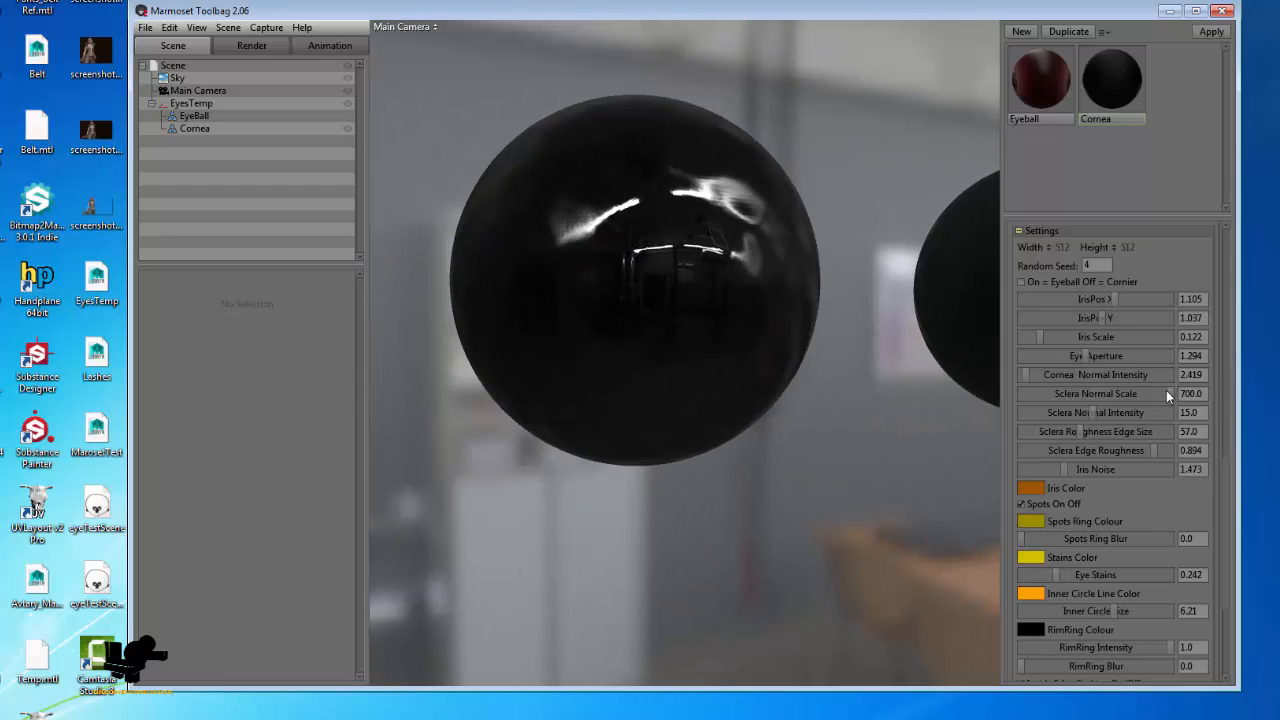
# - Set the Cornea's Sclera Normal Scale to 178.9 and Sclera Normal Intensity to 7.105
pyautogui.moveTo(1166, 393); pyautogui.dragTo(1044, 413)
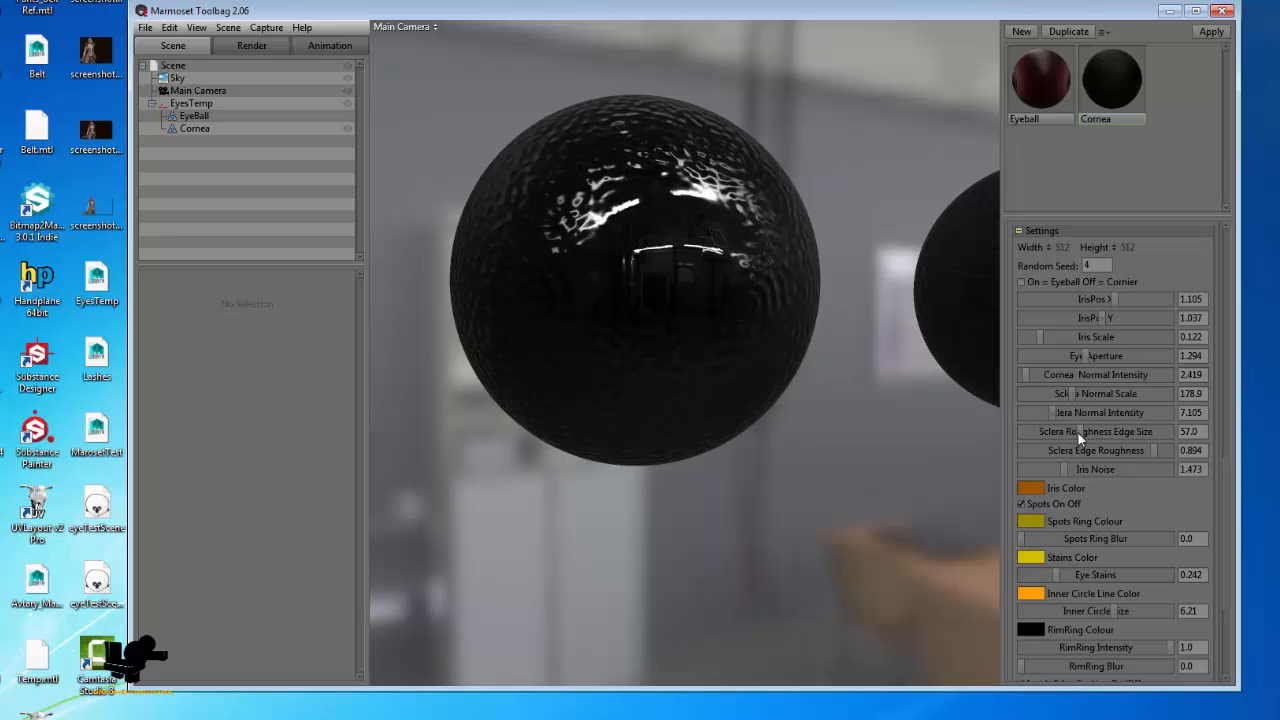
pyautogui.moveTo(799, 435); pyautogui.dragTo(839, 456)
# - Set the Cornea's Sclera Roughness Edge Size to 49.37 and Sclera Edge Roughness to 1.0
pyautogui.moveTo(1080, 431)
pyautogui.mouseDown()
pyautogui.moveTo(1045, 431)
pyautogui.moveTo(1098, 432)
pyautogui.moveTo(1066, 432)
pyautogui.moveTo(1076, 436)
pyautogui.mouseUp()
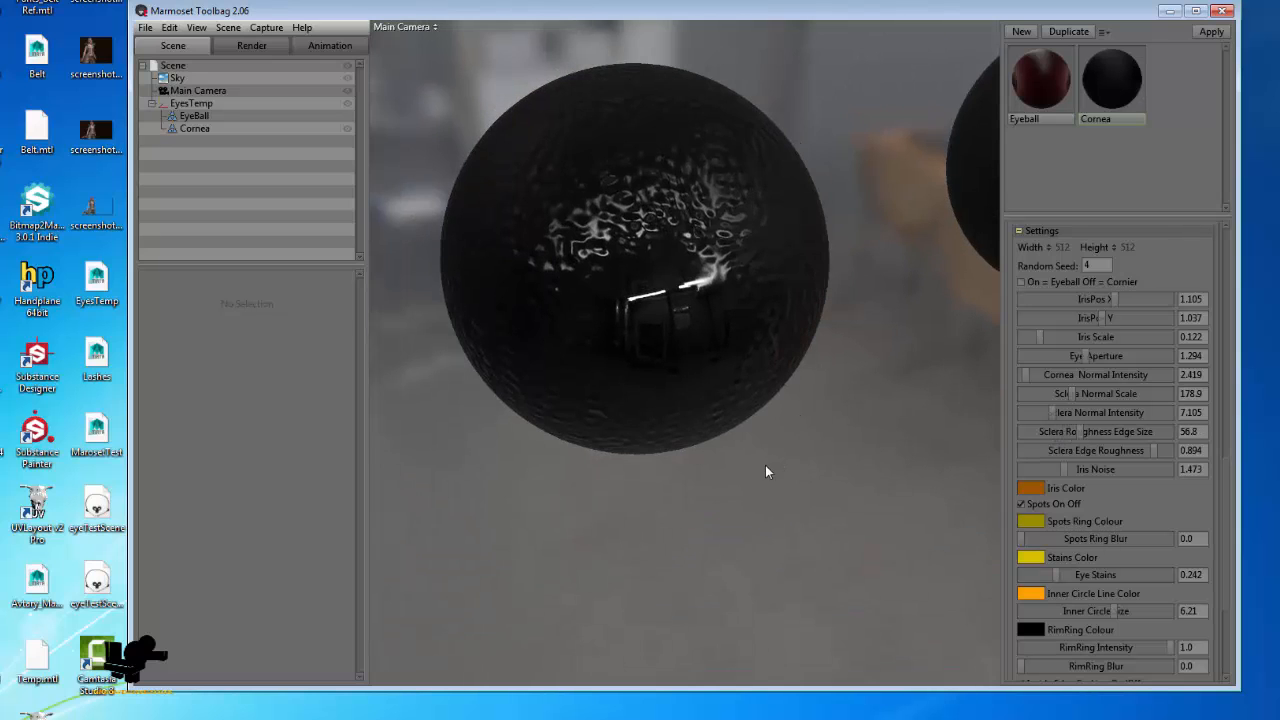
pyautogui.moveTo(766, 457); pyautogui.dragTo(832, 419)
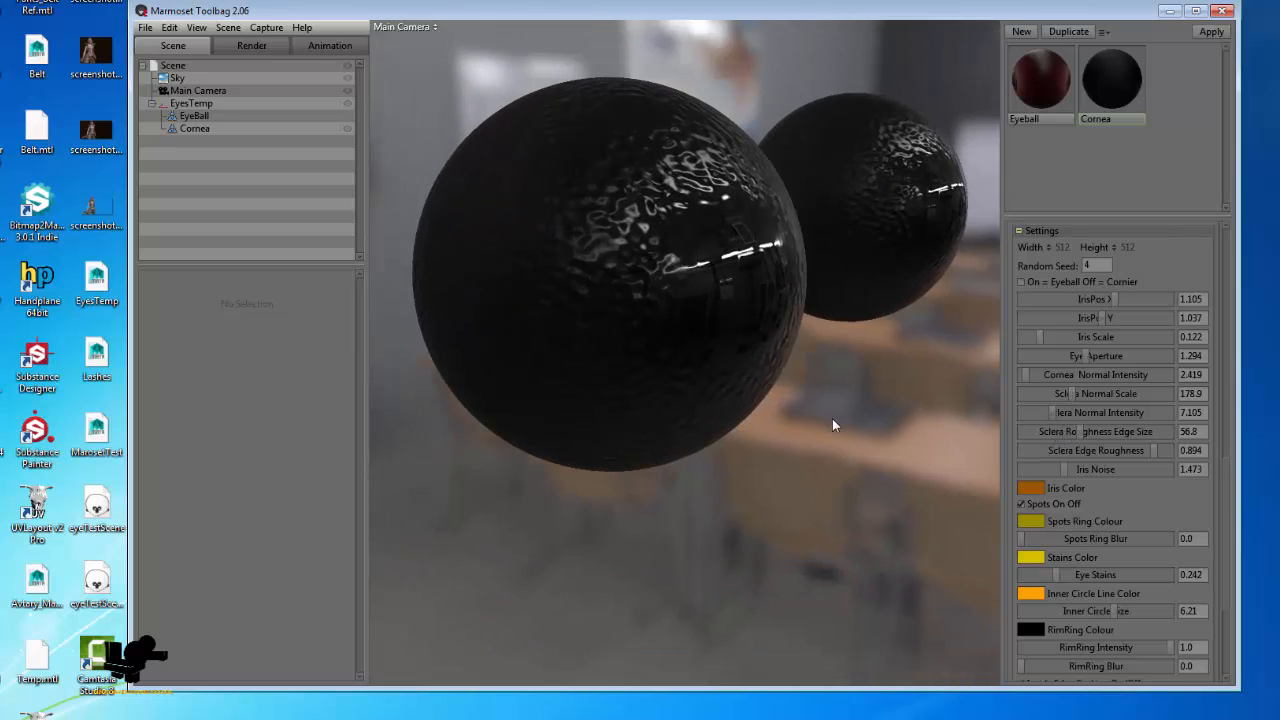
pyautogui.moveTo(1083, 433)
pyautogui.mouseDown()
pyautogui.moveTo(1010, 431)
pyautogui.moveTo(1070, 429)
pyautogui.mouseUp()
pyautogui.moveTo(1143, 450); pyautogui.dragTo(1203, 447)
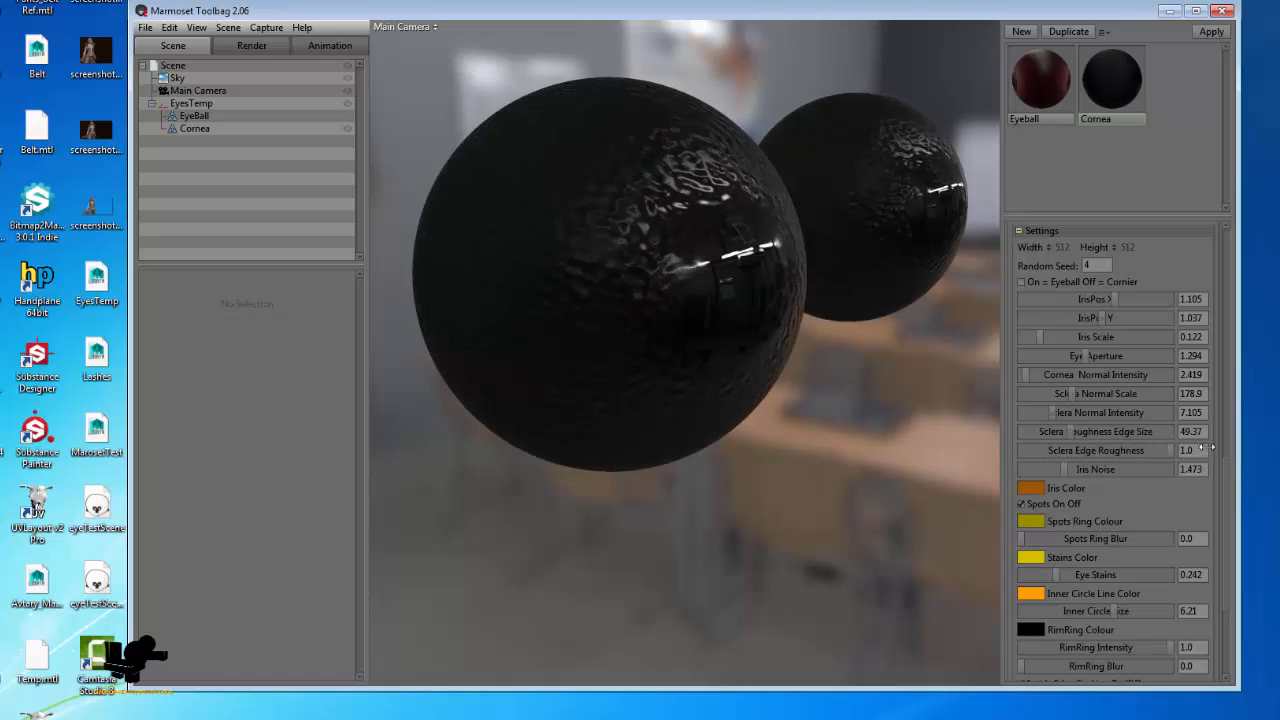
pyautogui.moveTo(862, 452); pyautogui.dragTo(1002, 462)
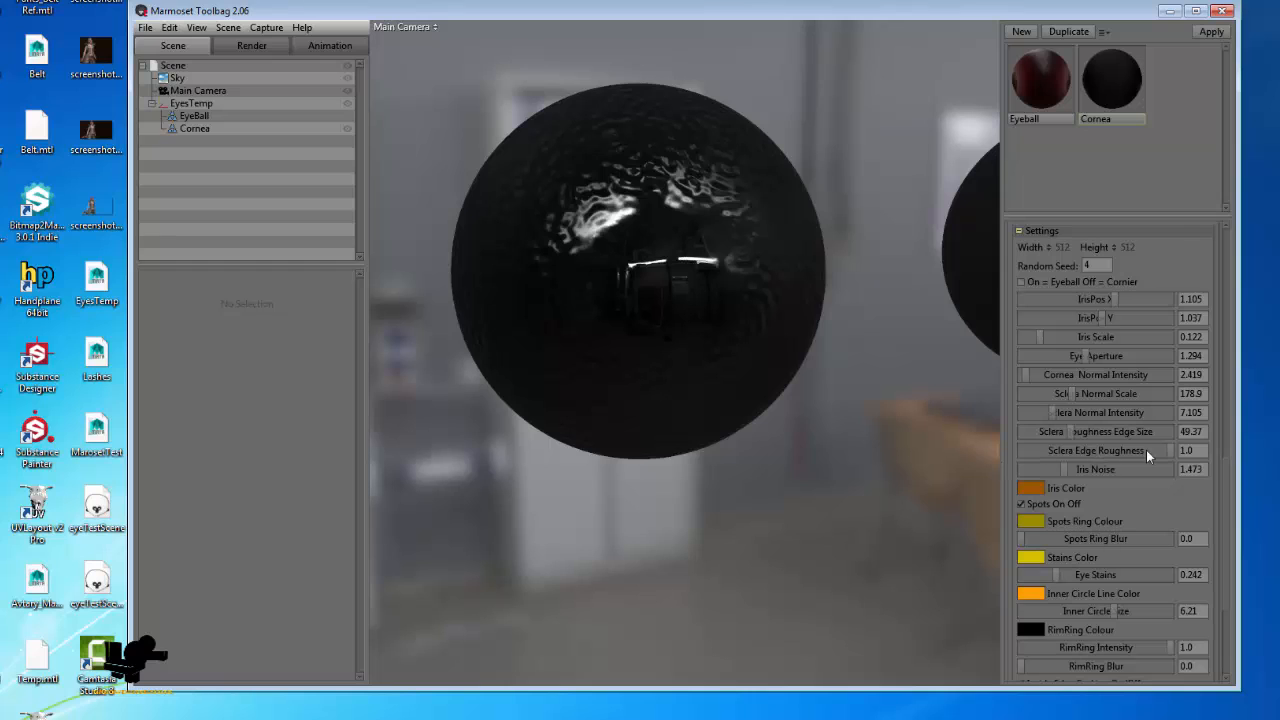
# - Set the Cornea material's transparency mode to Add
pyautogui.scroll(2, 1136, 480)
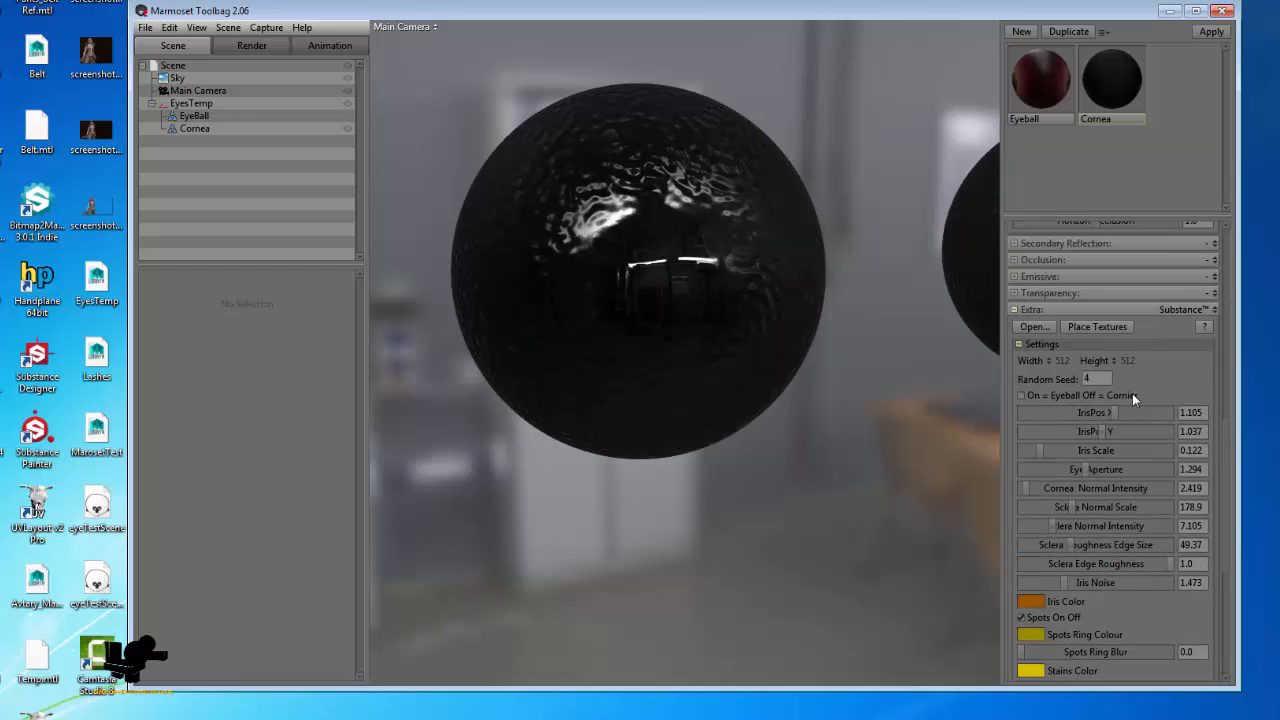
pyautogui.scroll(1, 1170, 390)
pyautogui.click(1204, 370)
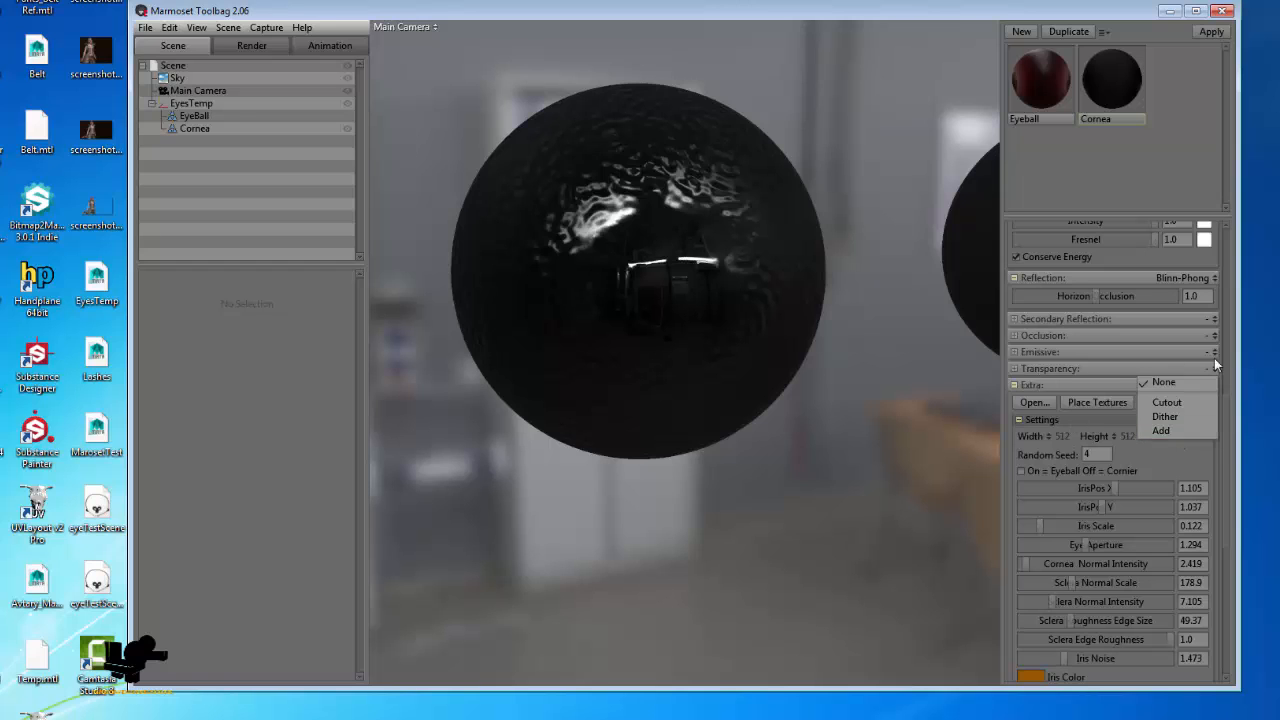
pyautogui.click(1168, 431)
pyautogui.moveTo(859, 443); pyautogui.dragTo(581, 311)
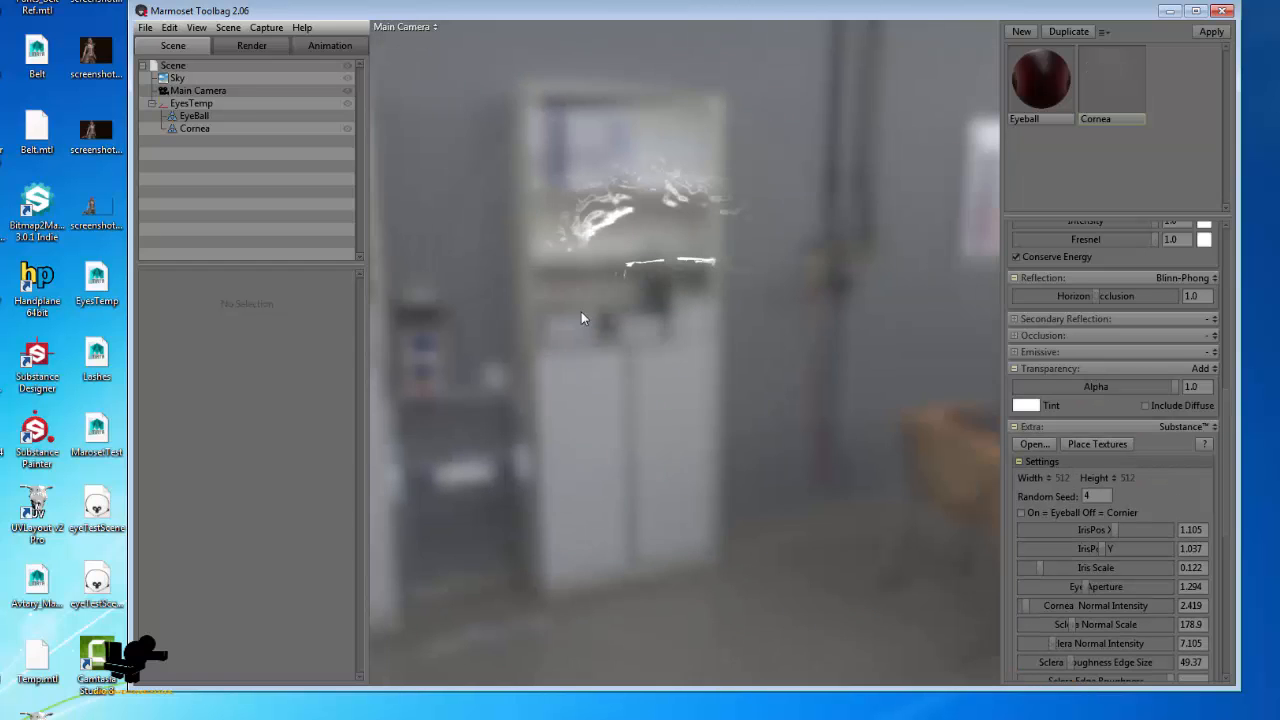
# - Unhide the EyeBall mesh and examine both eyes through the transparent cornea from several angles
pyautogui.click(350, 116)
pyautogui.moveTo(500, 260); pyautogui.dragTo(740, 403)
pyautogui.moveTo(740, 403); pyautogui.dragTo(676, 247, button='right')
pyautogui.moveTo(676, 247); pyautogui.dragTo(714, 328)
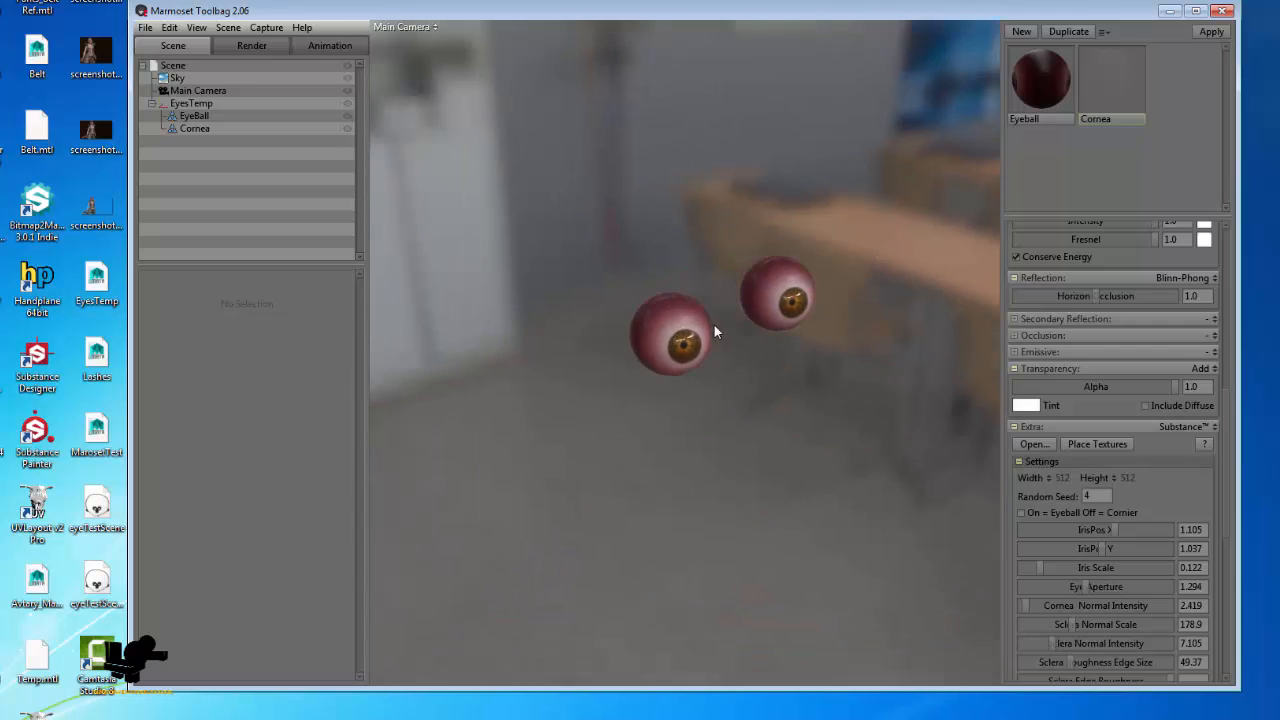
pyautogui.moveTo(714, 328); pyautogui.dragTo(792, 397, button='right')
pyautogui.moveTo(792, 397); pyautogui.dragTo(638, 308)
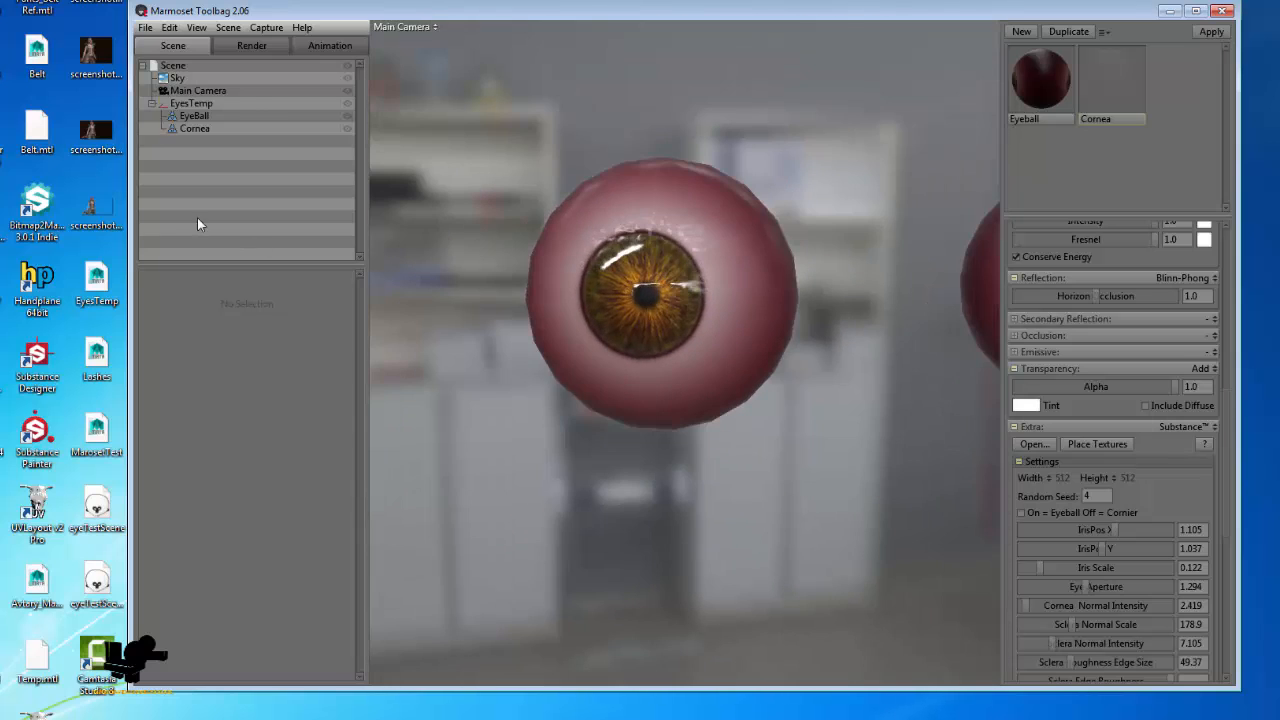
# - Try the St Nicholas Church and Uffizi Gallery sky presets, among others, and apply Smashed Windows as the sky light
pyautogui.click(178, 78)
pyautogui.click(319, 296)
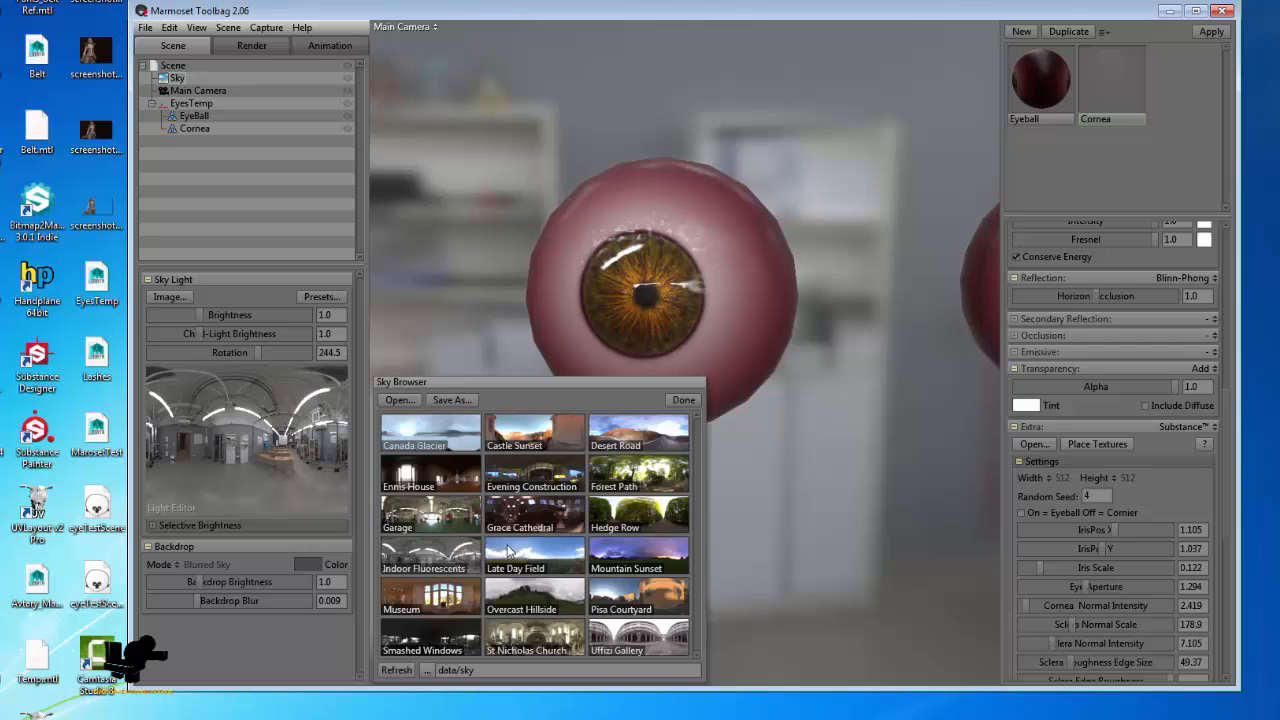
pyautogui.click(578, 508)
pyautogui.click(560, 626)
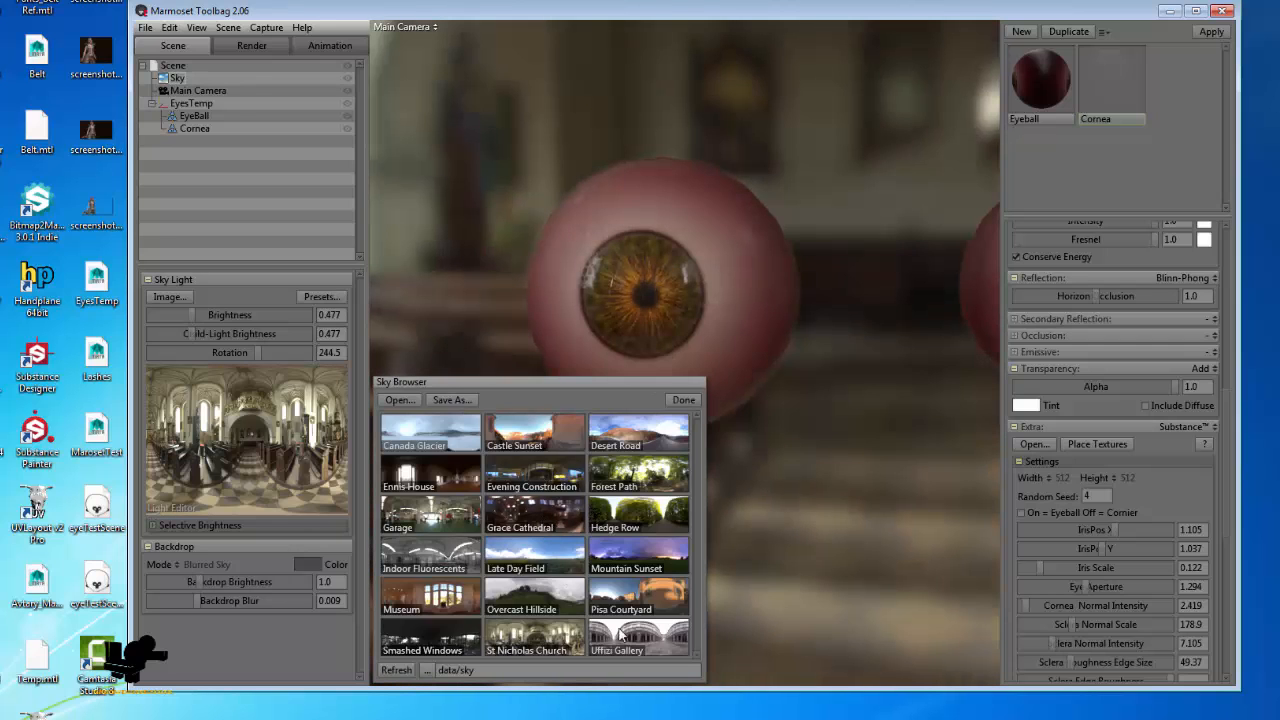
pyautogui.click(598, 640)
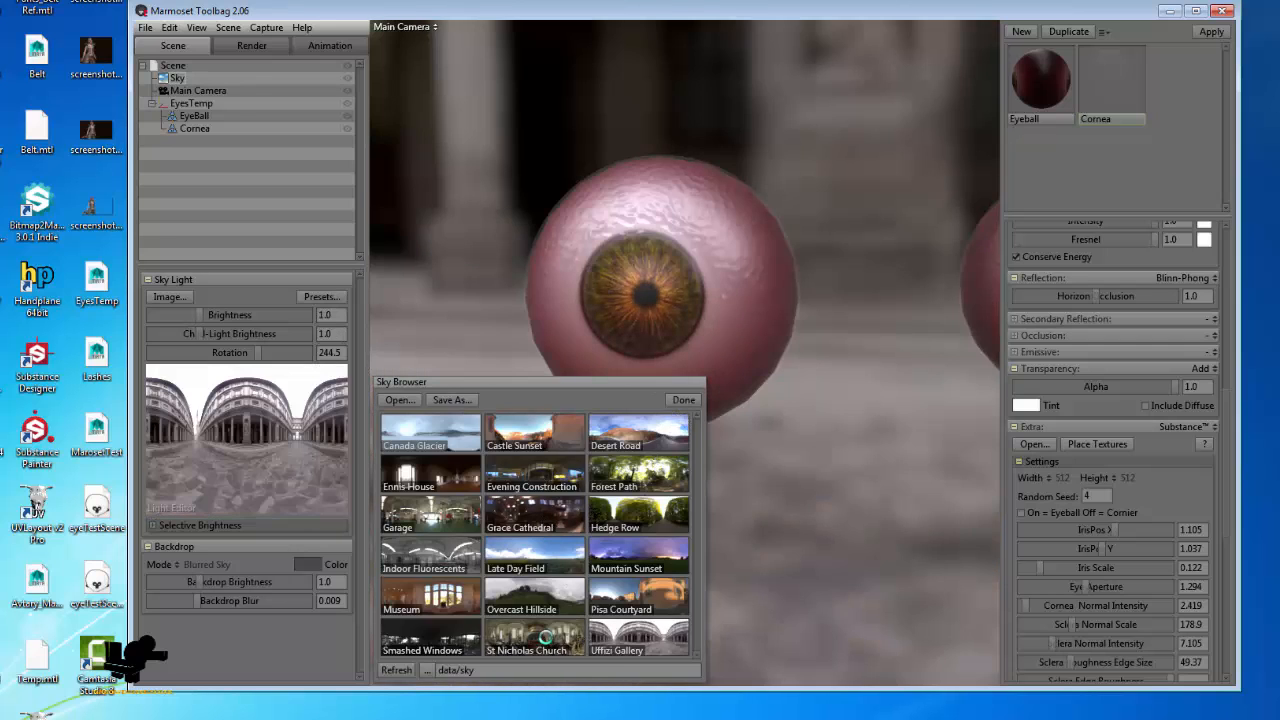
pyautogui.click(540, 598)
pyautogui.click(451, 641)
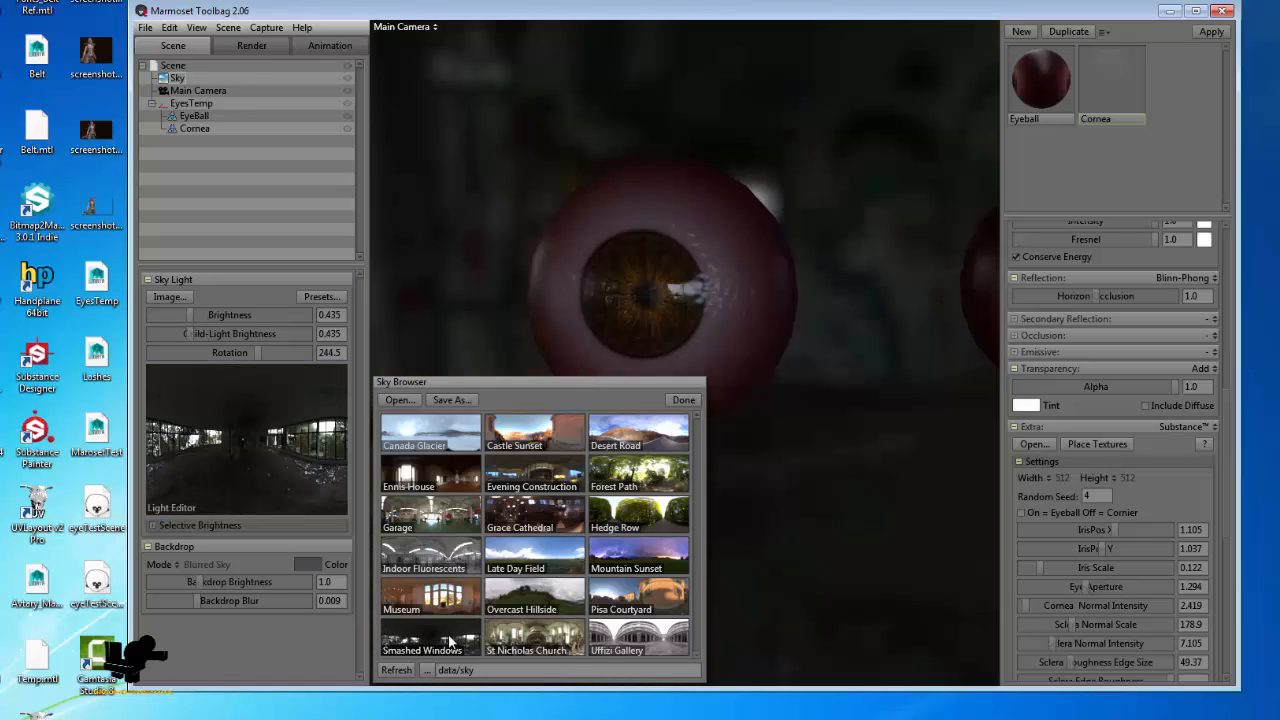
# - Rotate the Smashed Windows sky light to 190.5 and frame both eyeballs
pyautogui.keyDown('shift'); pyautogui.moveTo(766, 463); pyautogui.dragTo(640, 400); pyautogui.keyUp('shift')
pyautogui.scroll(-5, 683, 343)
pyautogui.moveTo(690, 345); pyautogui.dragTo(734, 368)
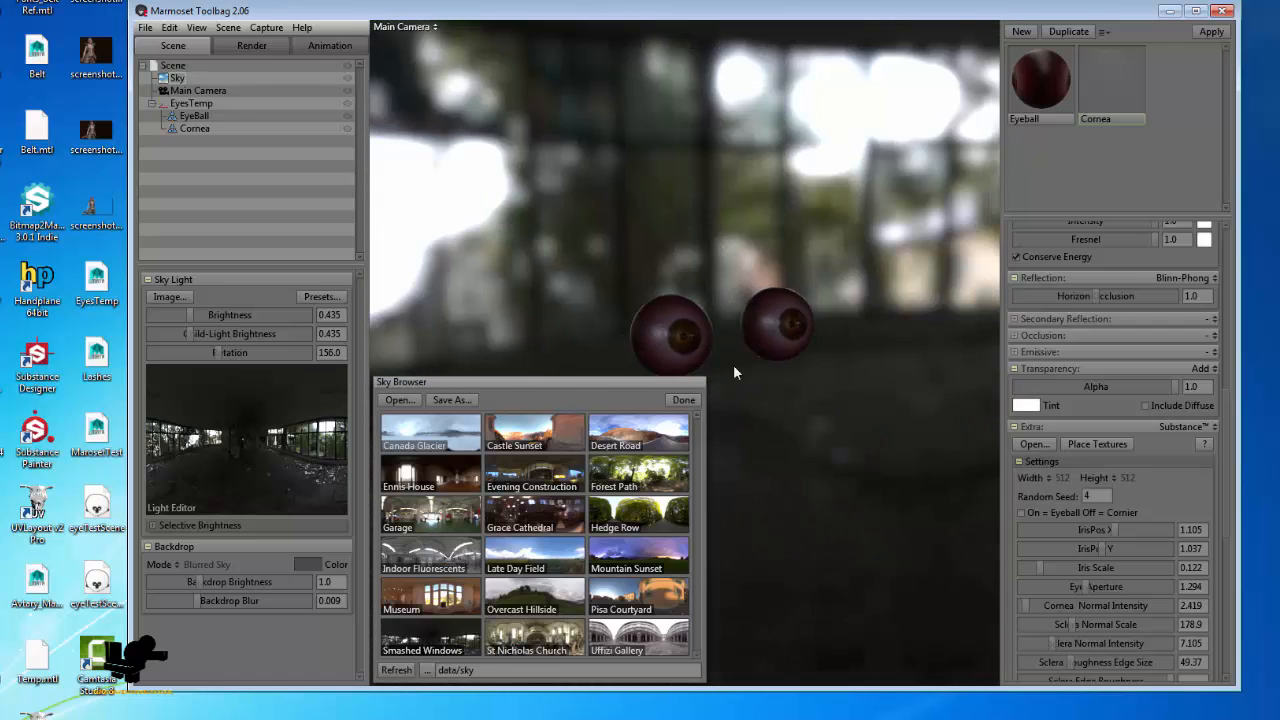
pyautogui.moveTo(698, 468); pyautogui.dragTo(850, 468)
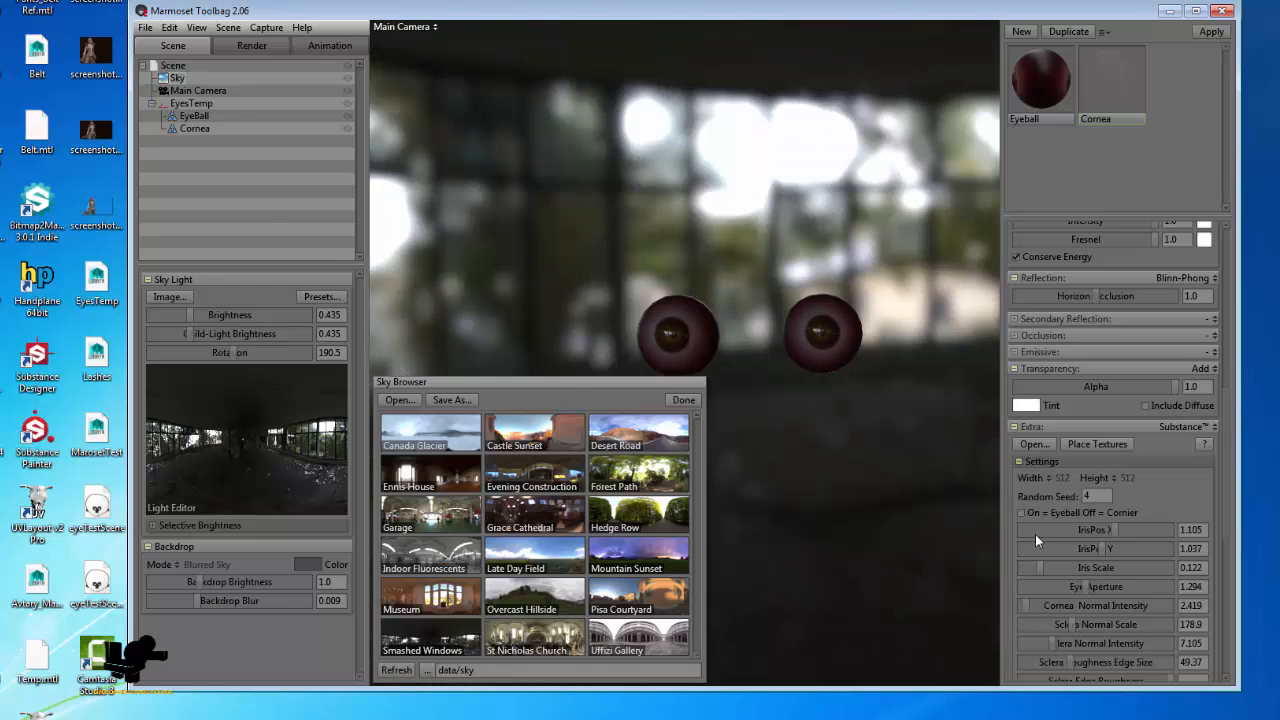
# - Set the Eyeball material's Eye Aperture to 1.784
pyautogui.scroll(-4, 1036, 536)
pyautogui.click(1041, 95)
pyautogui.scroll(-7, 1100, 510)
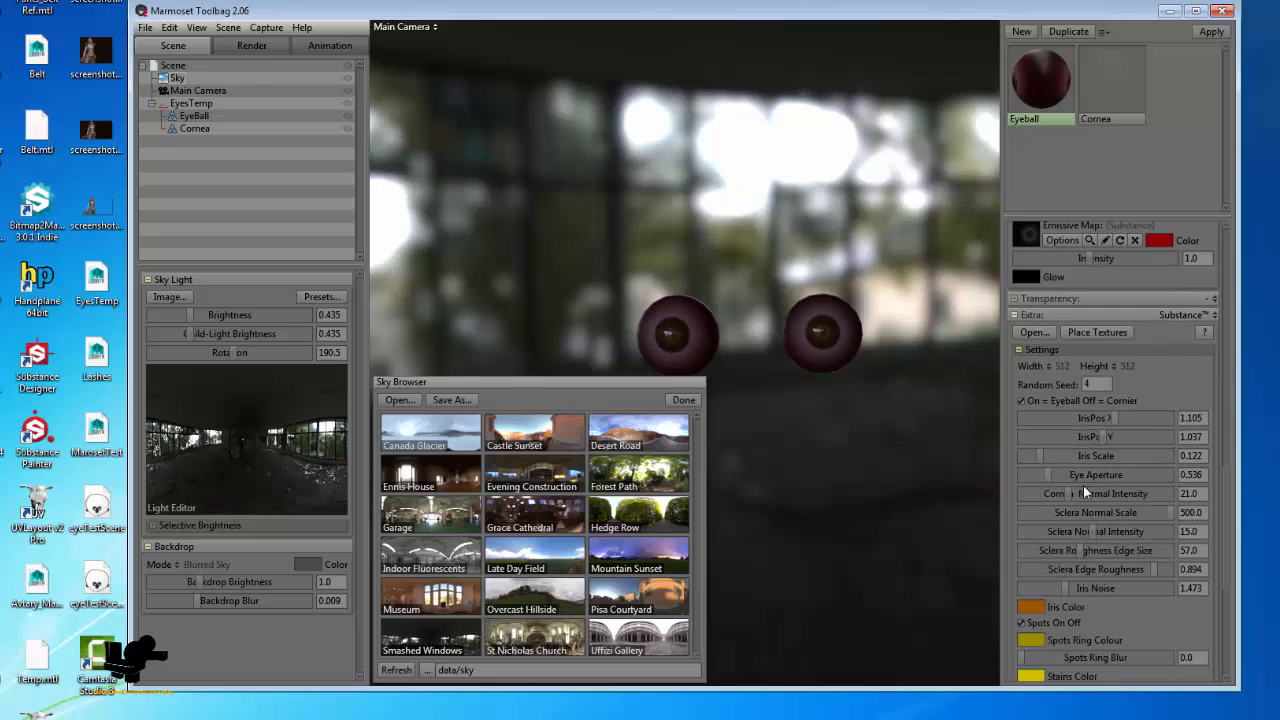
pyautogui.moveTo(1052, 472); pyautogui.dragTo(1110, 474)
pyautogui.moveTo(853, 462); pyautogui.dragTo(893, 457)
# - Set the sky light's brightness to 1.801 and close the sky preset browser
pyautogui.moveTo(217, 319); pyautogui.dragTo(244, 316)
pyautogui.moveTo(748, 370); pyautogui.dragTo(766, 332)
pyautogui.moveTo(825, 354); pyautogui.dragTo(815, 422, button='right')
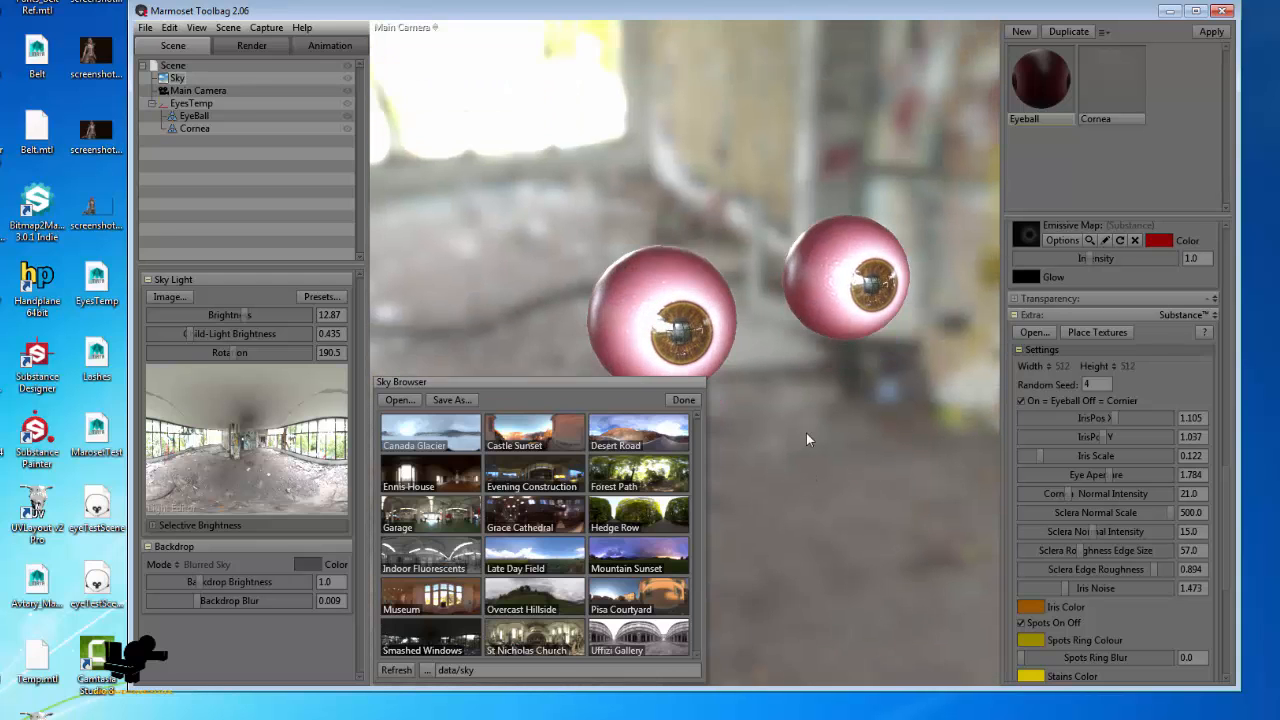
pyautogui.moveTo(236, 318); pyautogui.dragTo(216, 314)
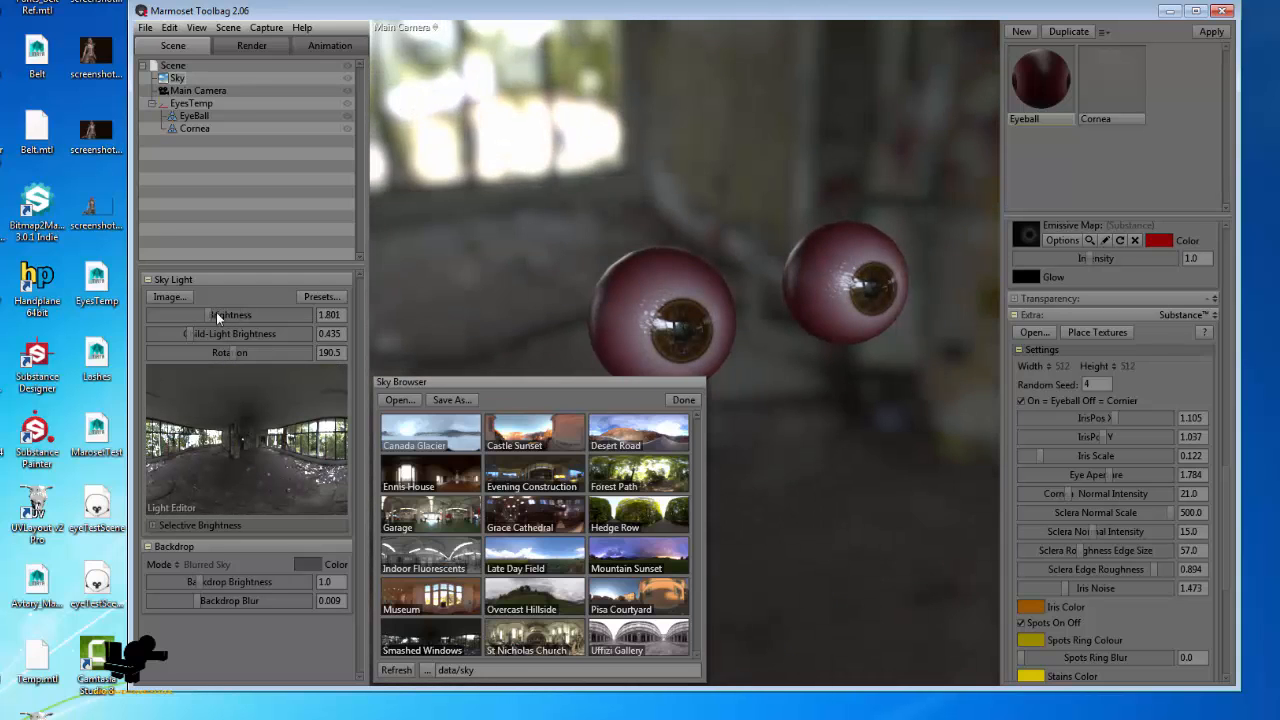
pyautogui.click(683, 400)
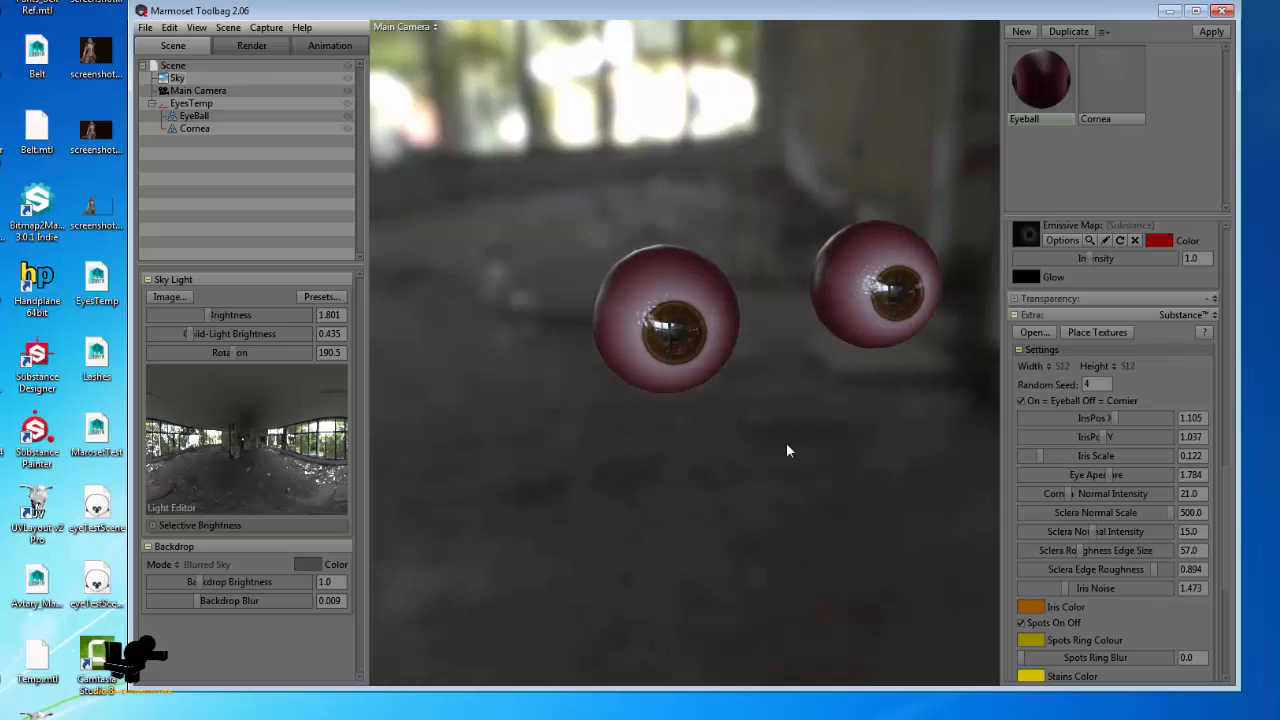
# - Review the Eyeball material's reflectivity, emissive and diffusion settings, and examine both eyes under the Smashed Windows sky
pyautogui.scroll(-5, 743, 577)
pyautogui.scroll(10, 1203, 346)
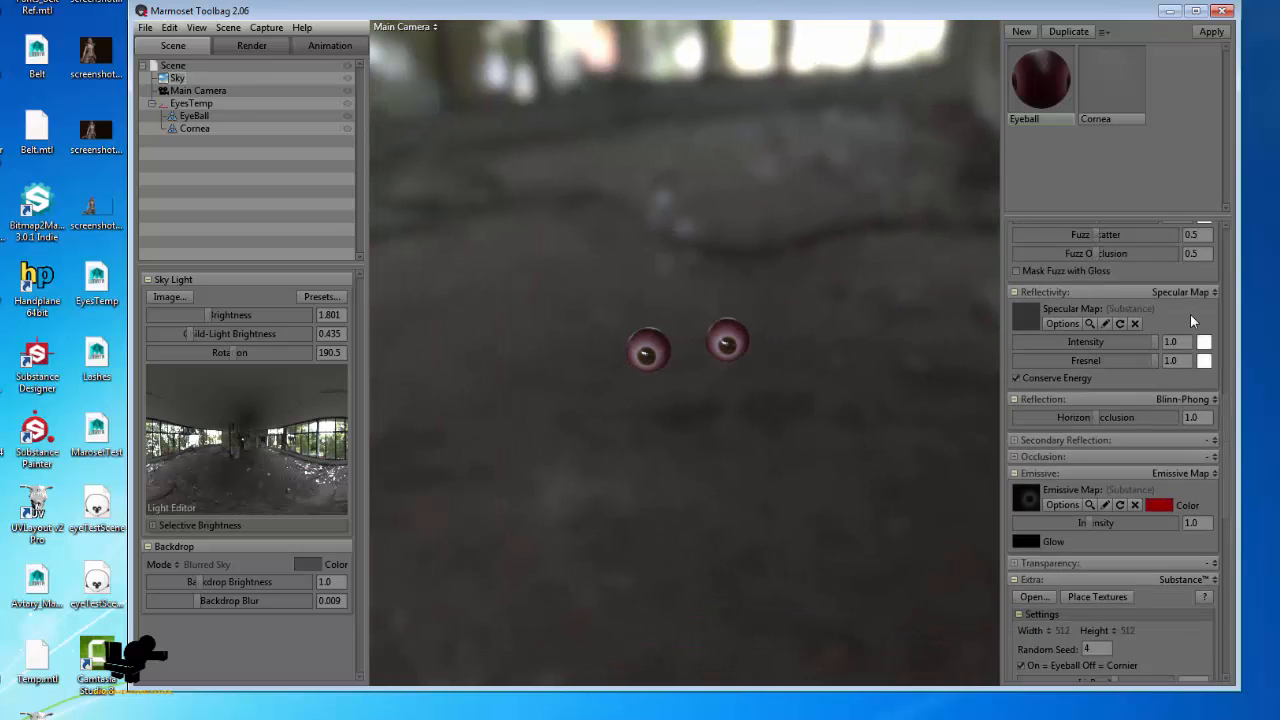
pyautogui.scroll(5, 1193, 329)
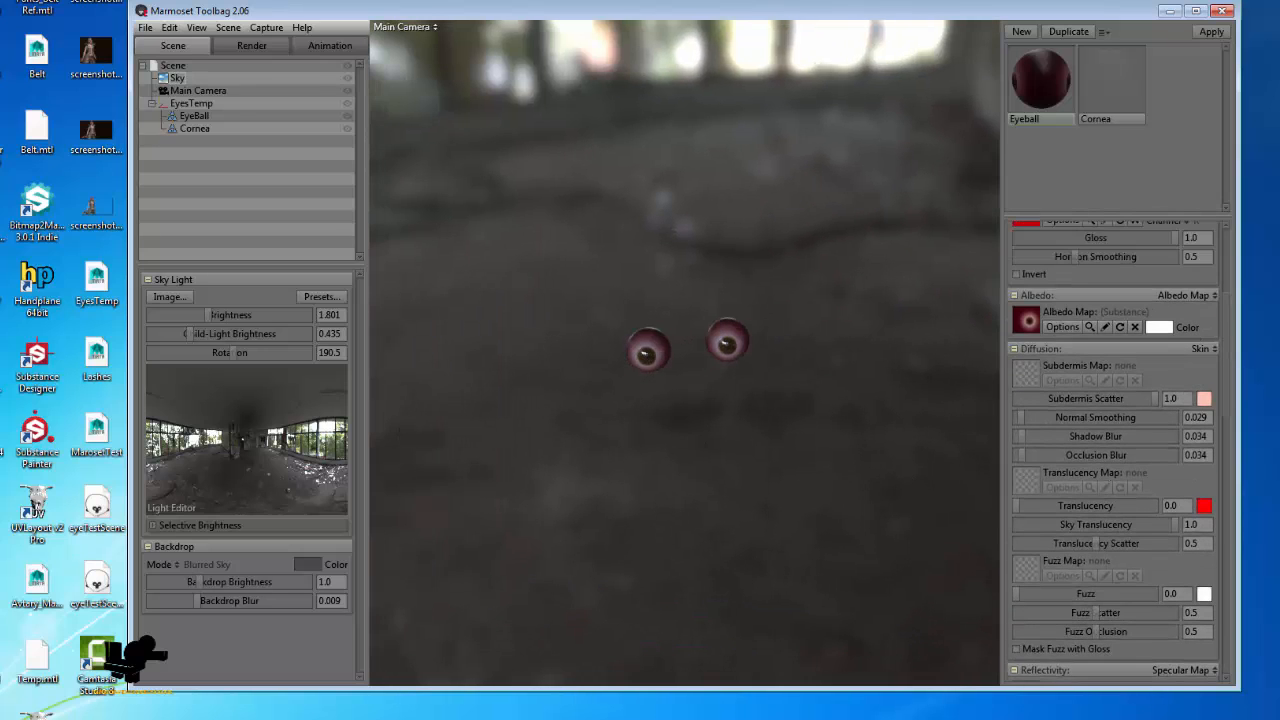
pyautogui.moveTo(597, 312); pyautogui.dragTo(604, 303)
pyautogui.moveTo(604, 303); pyautogui.dragTo(732, 398, button='right')
pyautogui.moveTo(732, 398); pyautogui.dragTo(380, 212)
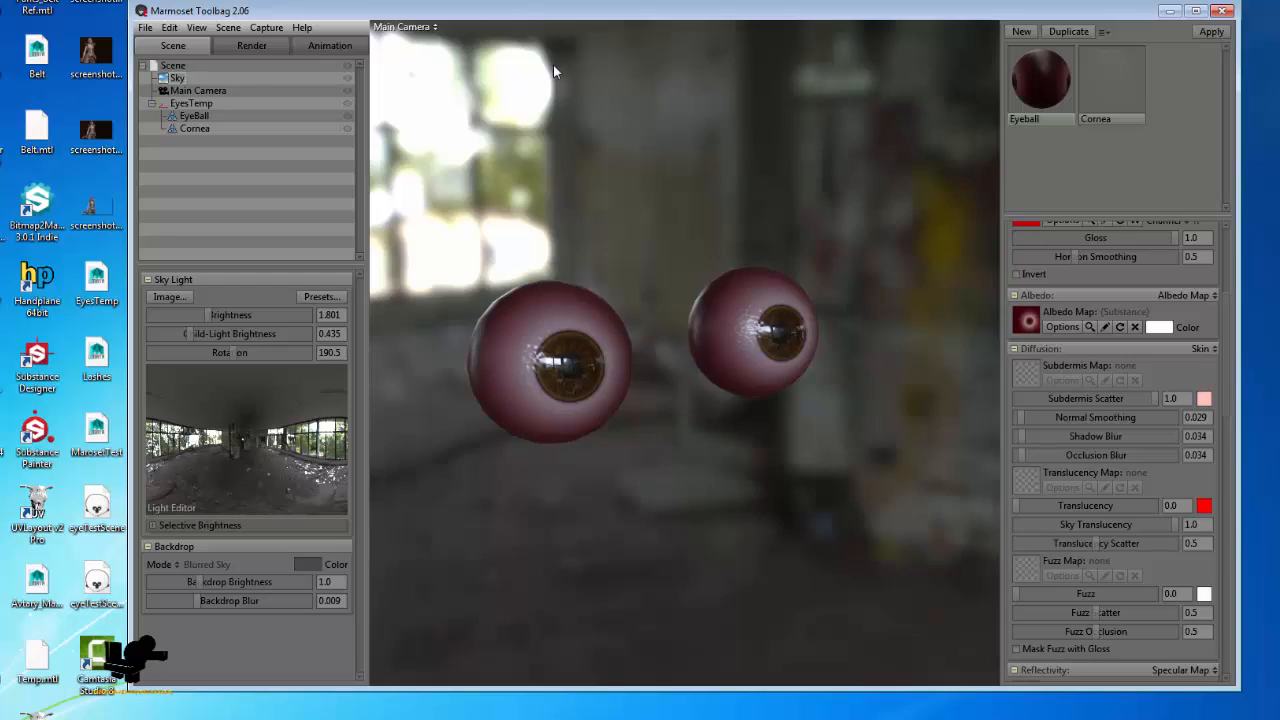
# - Switch to the eyeTestSceneLizzy scene and examine the character's face and eyes with the interface hidden
pyautogui.moveTo(504, 10); pyautogui.dragTo(448, 0)
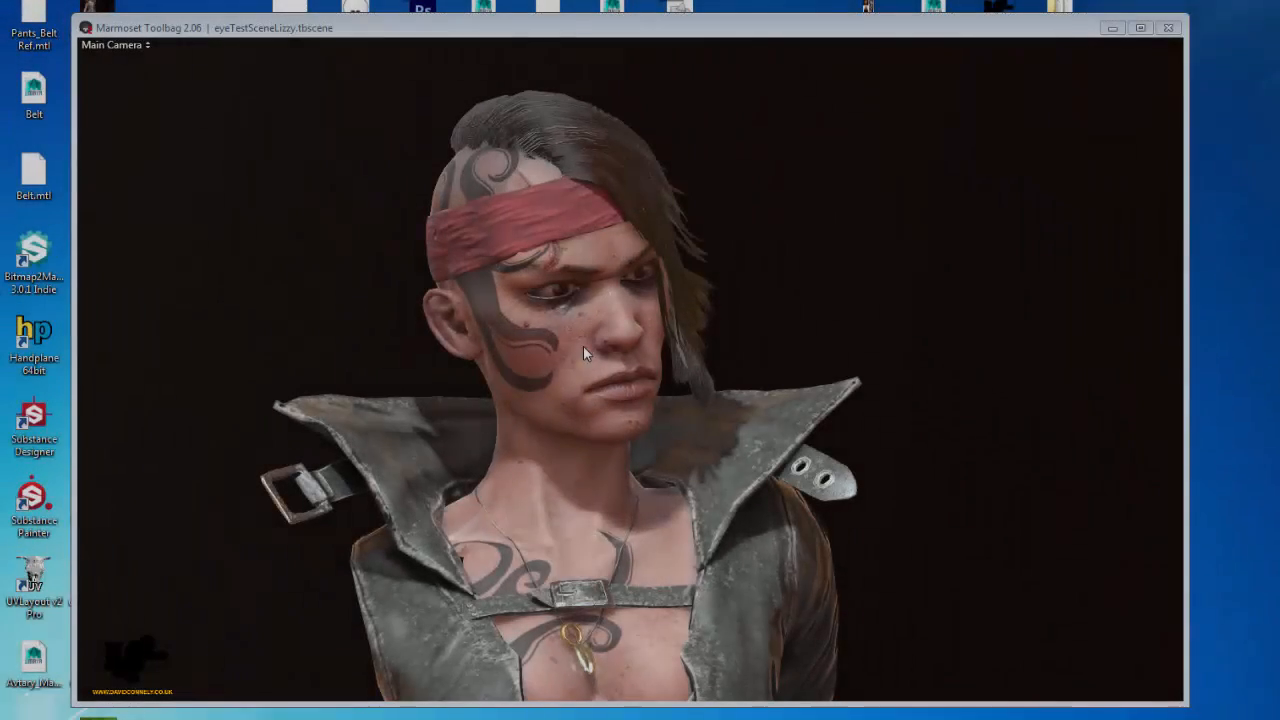
pyautogui.moveTo(790, 299); pyautogui.dragTo(710, 293)
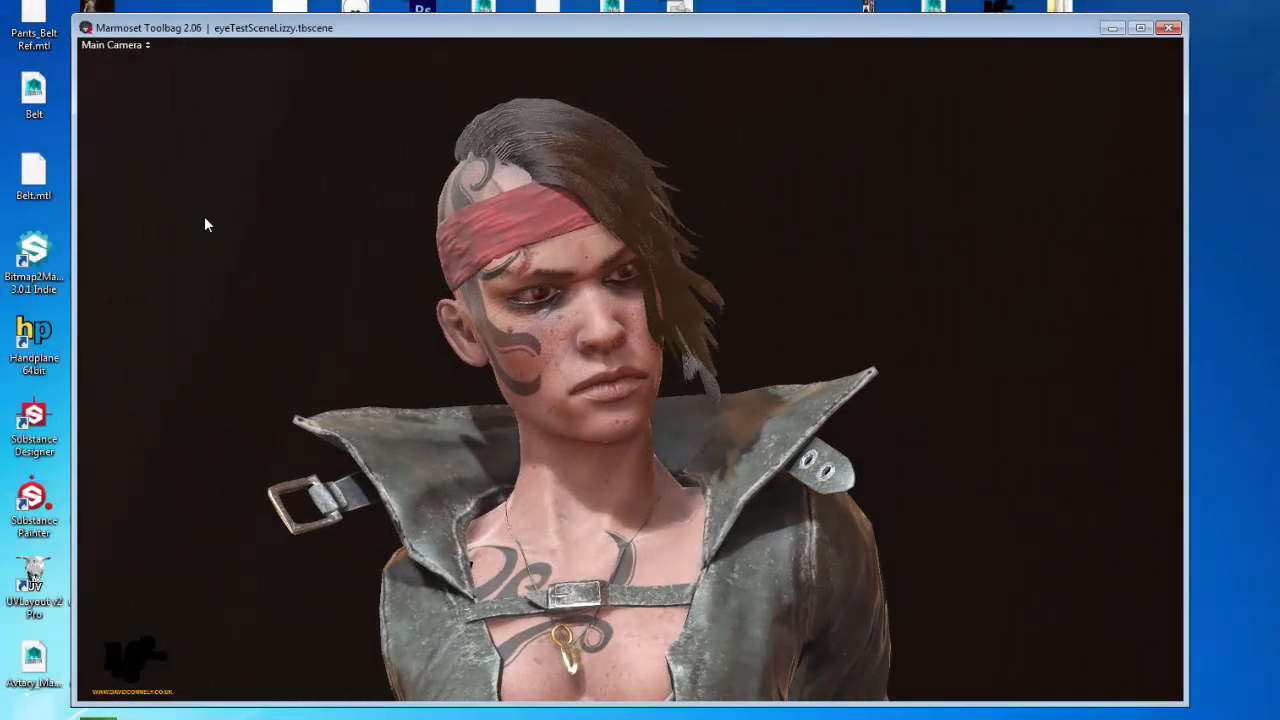
pyautogui.press('Tab')
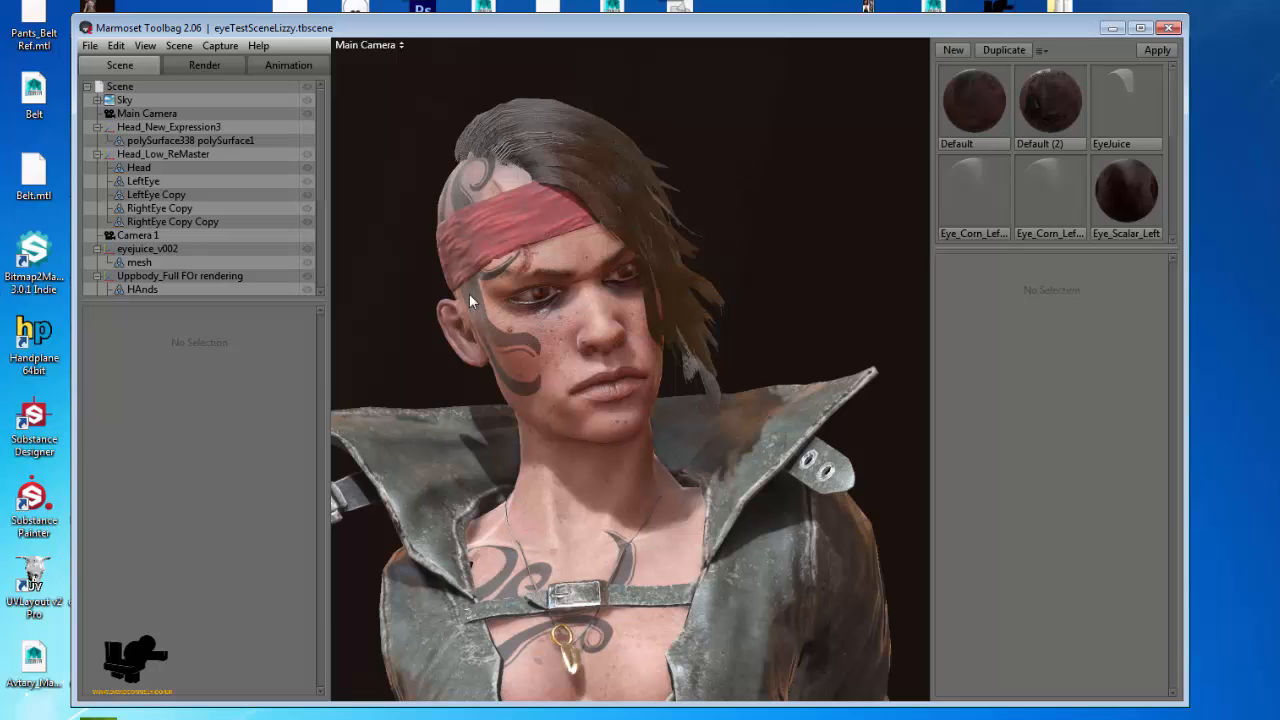
pyautogui.press('Tab')
pyautogui.moveTo(540, 348); pyautogui.dragTo(445, 342)
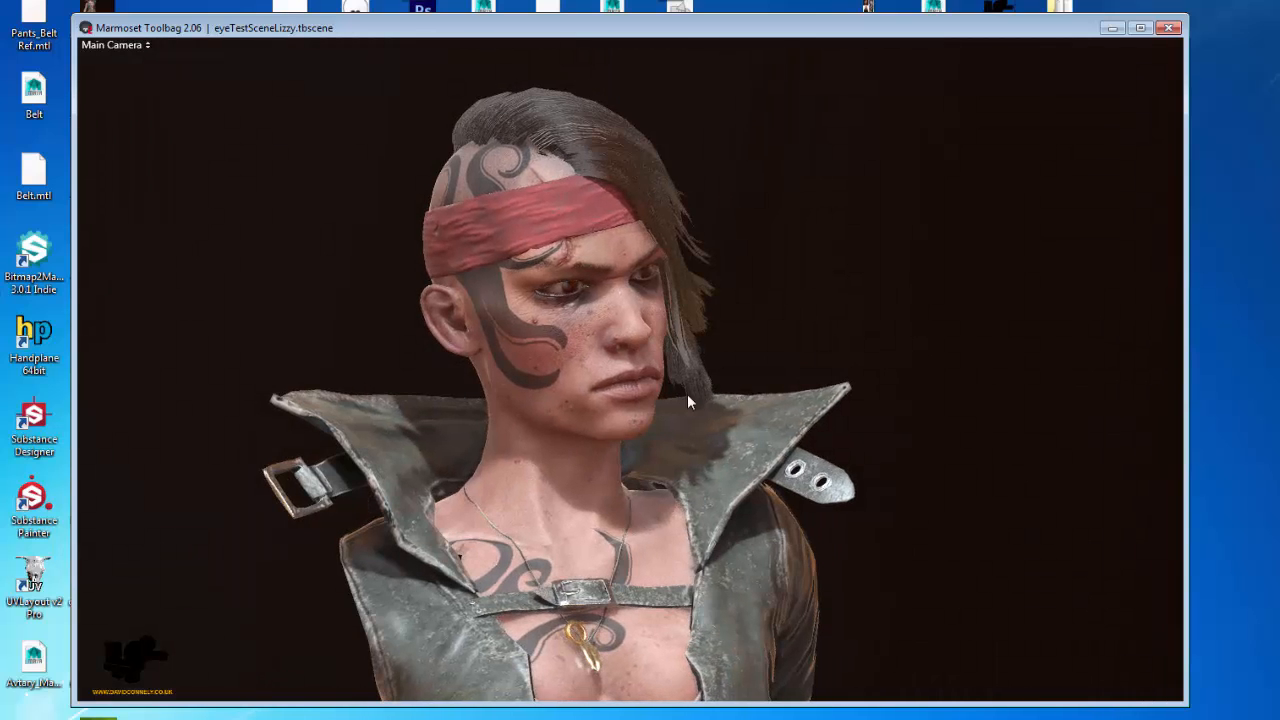
pyautogui.moveTo(687, 394); pyautogui.dragTo(650, 271, button='right')
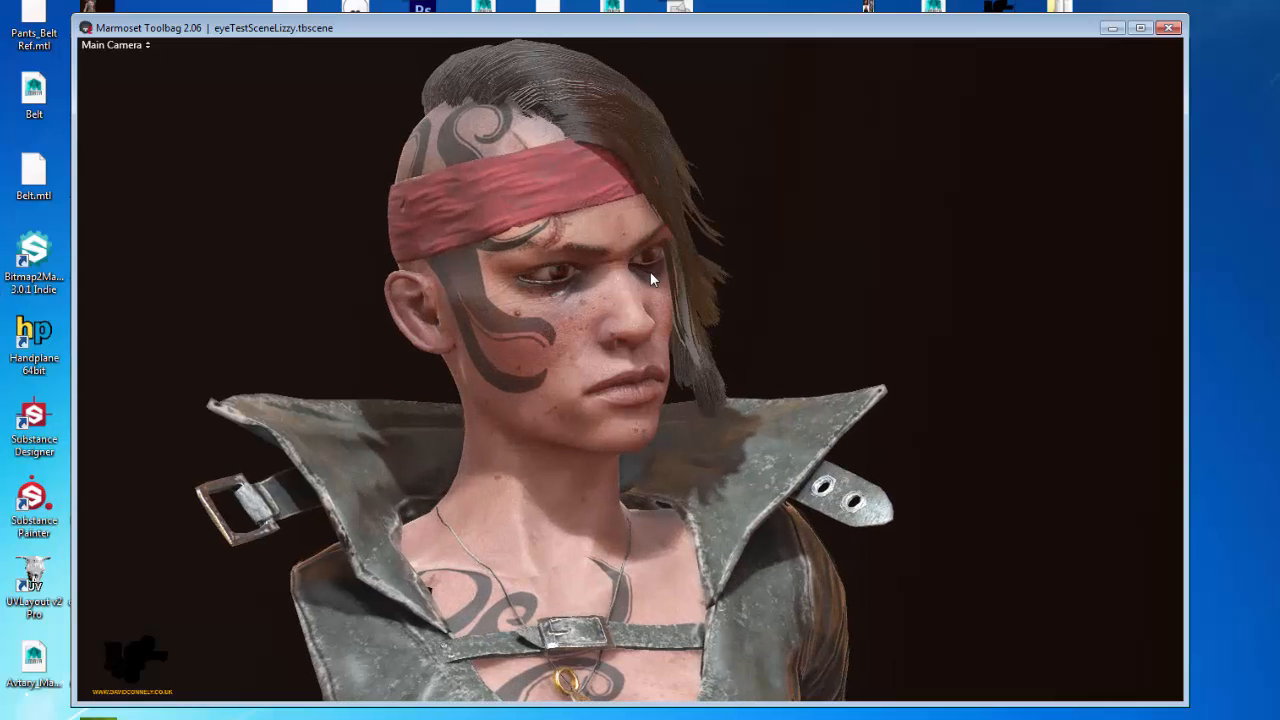
# - Hide the Hair_Test_2 and Uppbody_Full FOr rendering groups to expose the character's bare head
pyautogui.press('Tab')
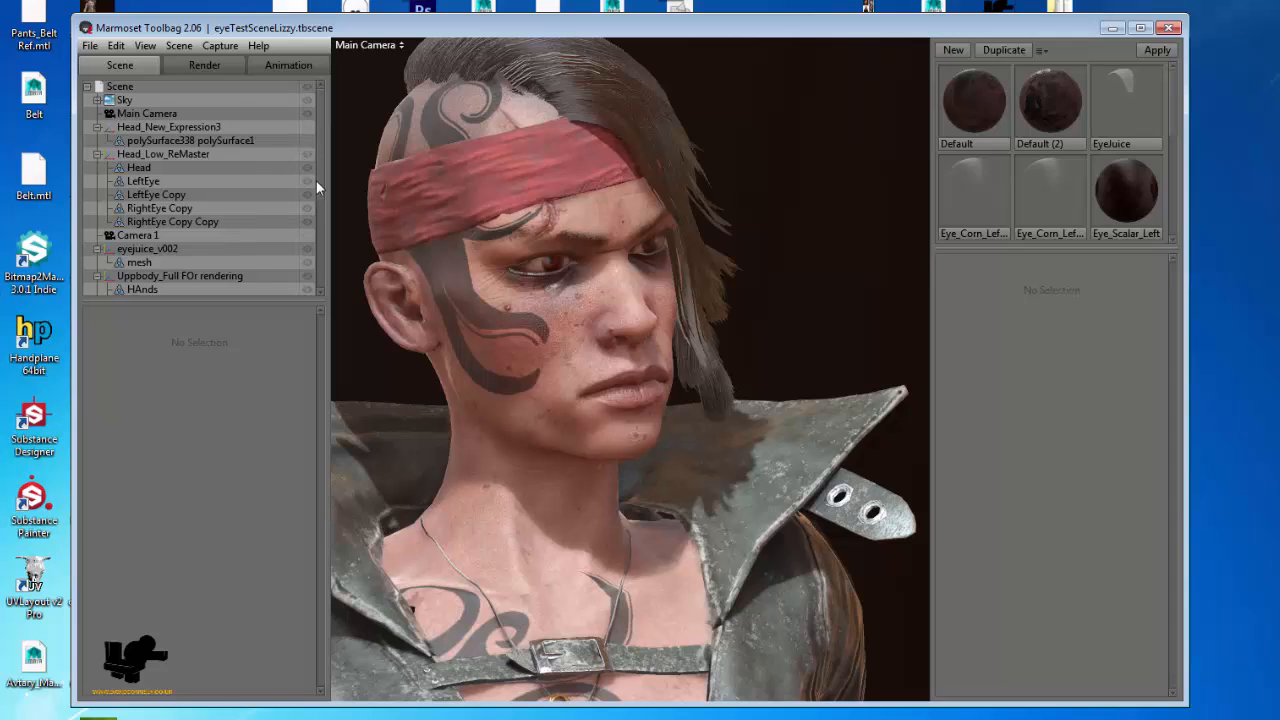
pyautogui.scroll(-3, 316, 180)
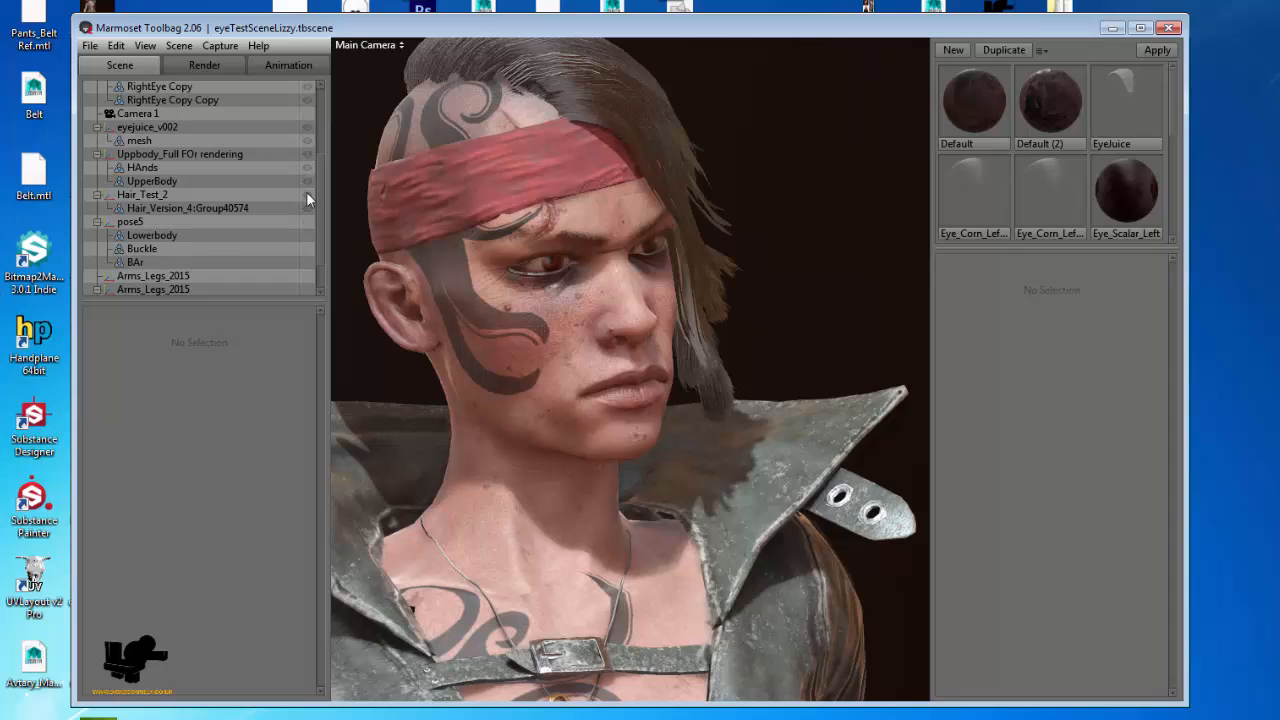
pyautogui.click(306, 193)
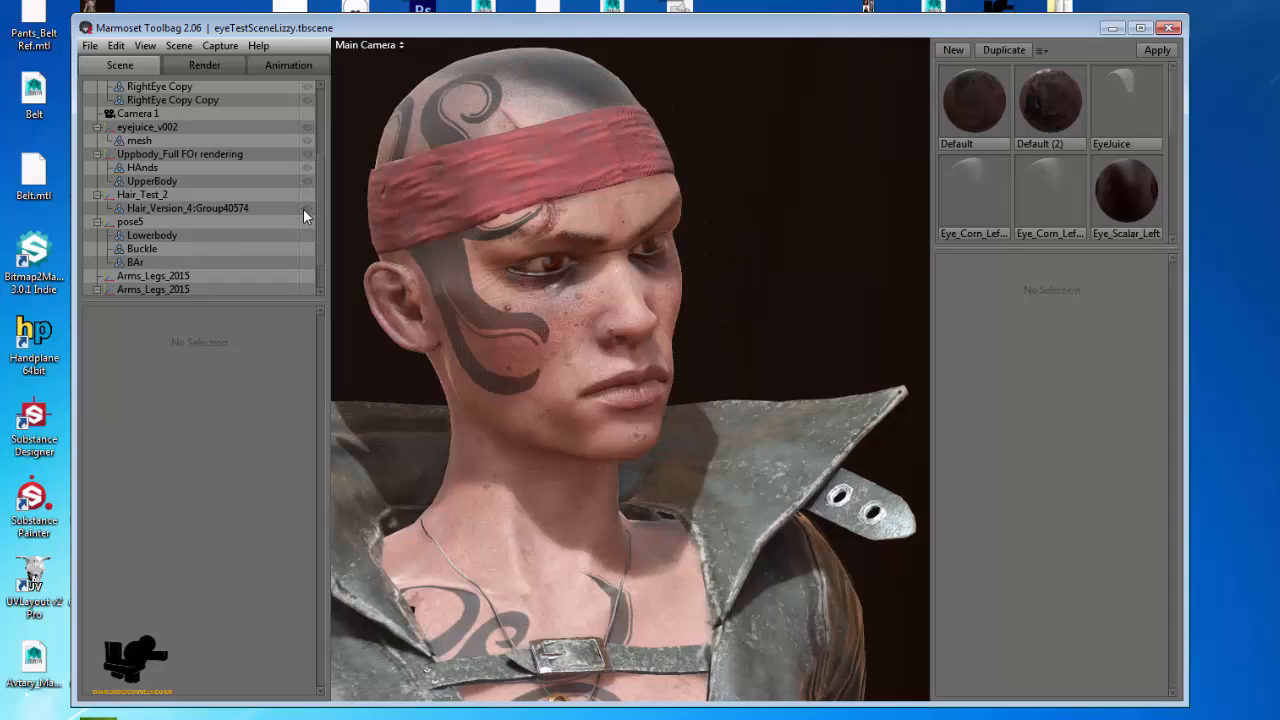
pyautogui.click(306, 154)
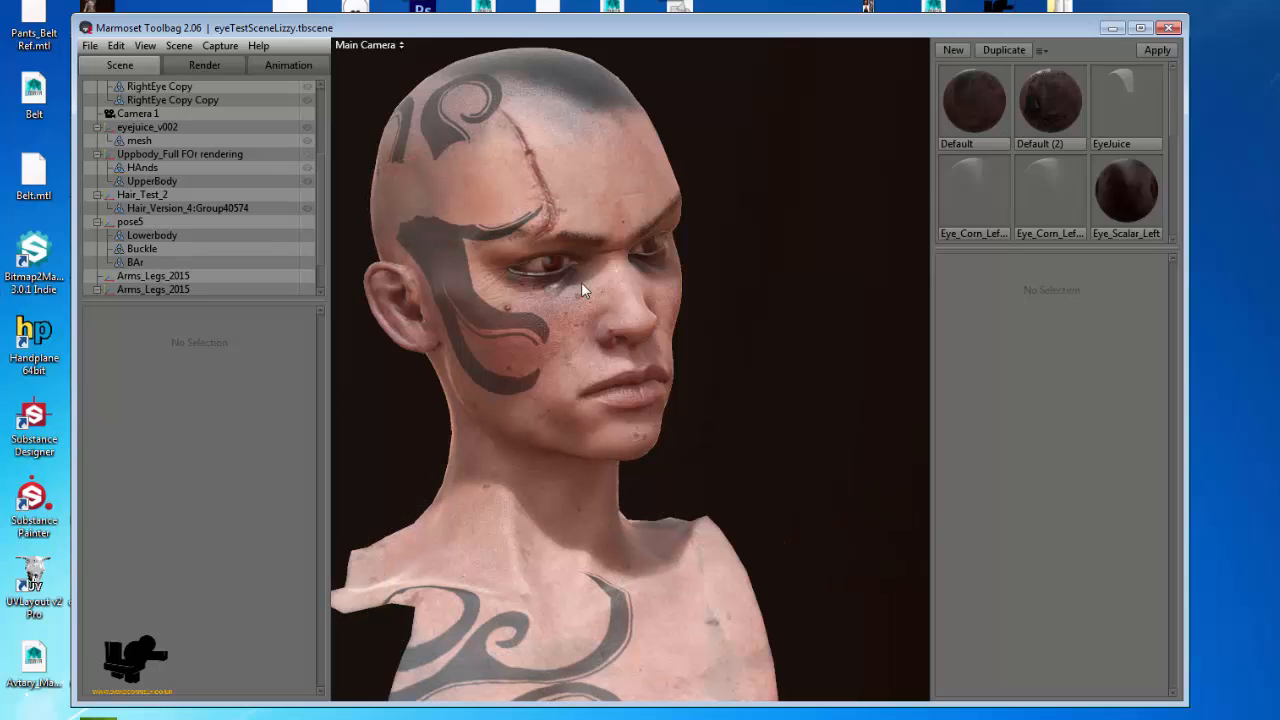
pyautogui.moveTo(581, 282)
pyautogui.mouseDown()
pyautogui.moveTo(497, 285)
pyautogui.moveTo(557, 298)
pyautogui.moveTo(579, 288)
pyautogui.moveTo(615, 321)
pyautogui.moveTo(597, 264)
pyautogui.mouseUp()
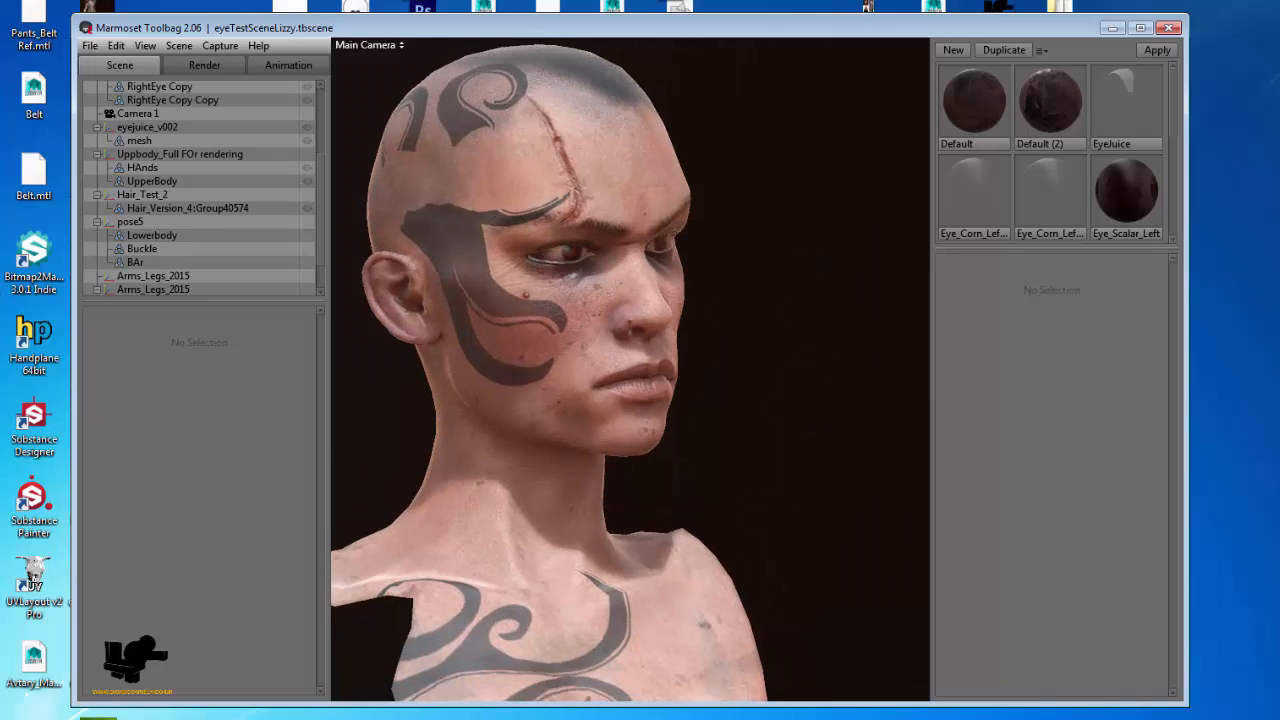
# - Switch the first Eye_Corn material's substance from eyeball to cornea mode by turning off "On = Eyeball Off = Cornier"
pyautogui.click(1007, 201)
pyautogui.scroll(-5, 1020, 380)
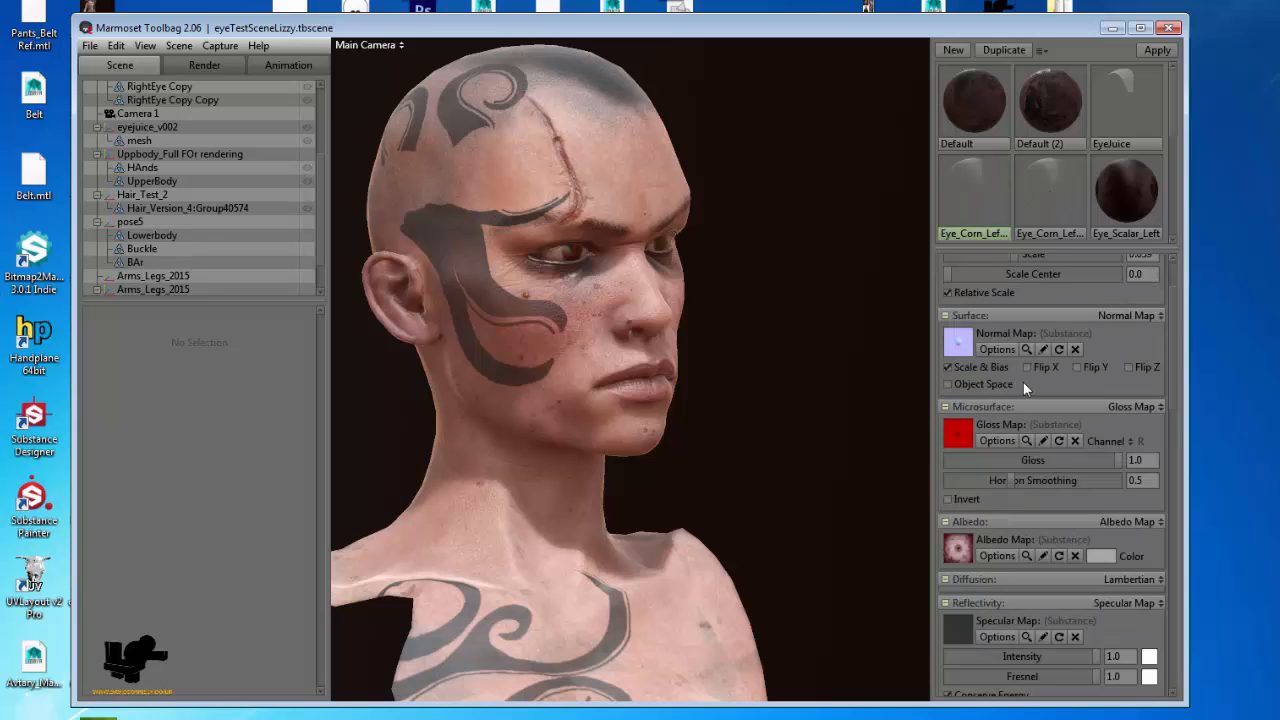
pyautogui.scroll(-8, 1024, 452)
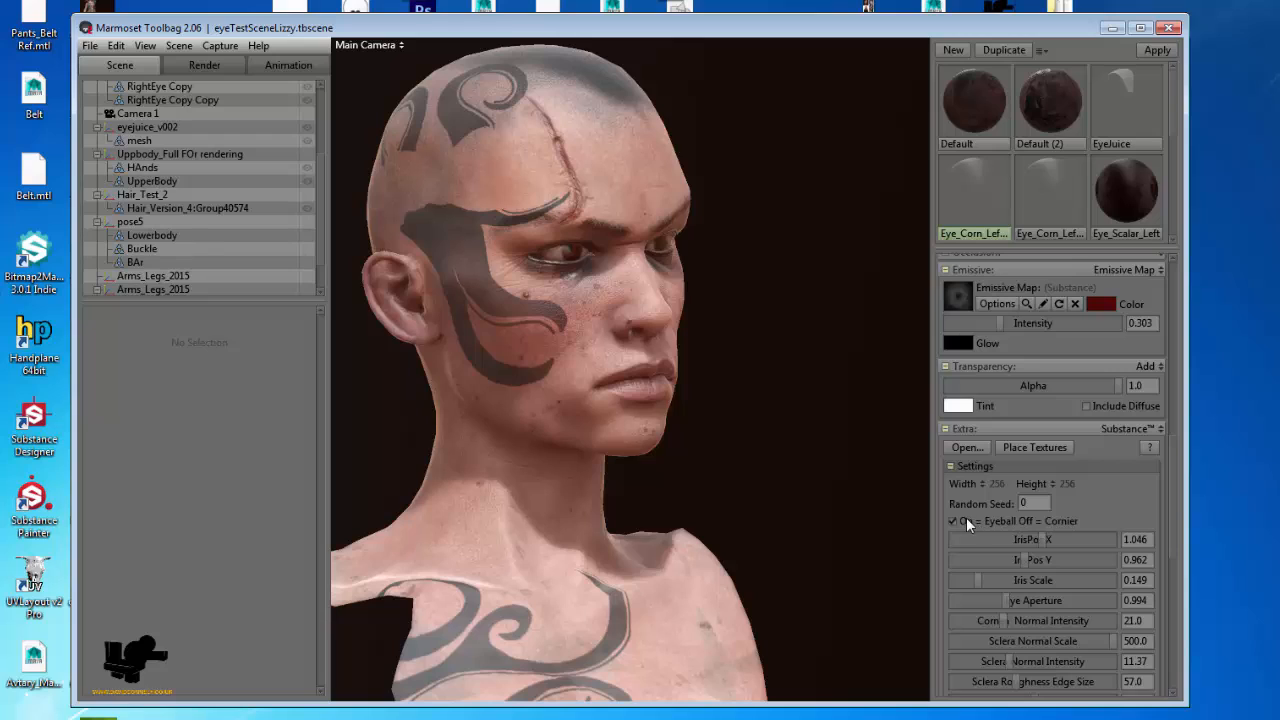
pyautogui.click(966, 518)
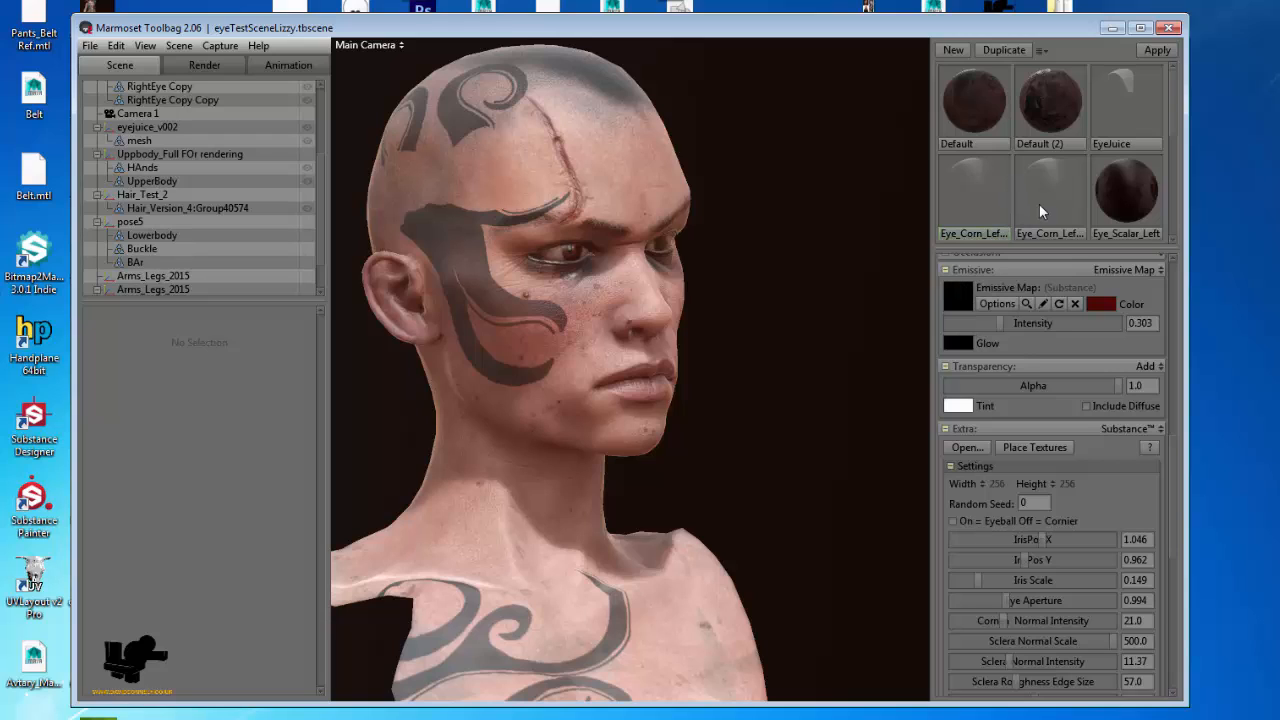
# - Inspect the second Eye_Corn material's settings and examine the character's eyes and their reflections from several angles and distances
pyautogui.click(1040, 232)
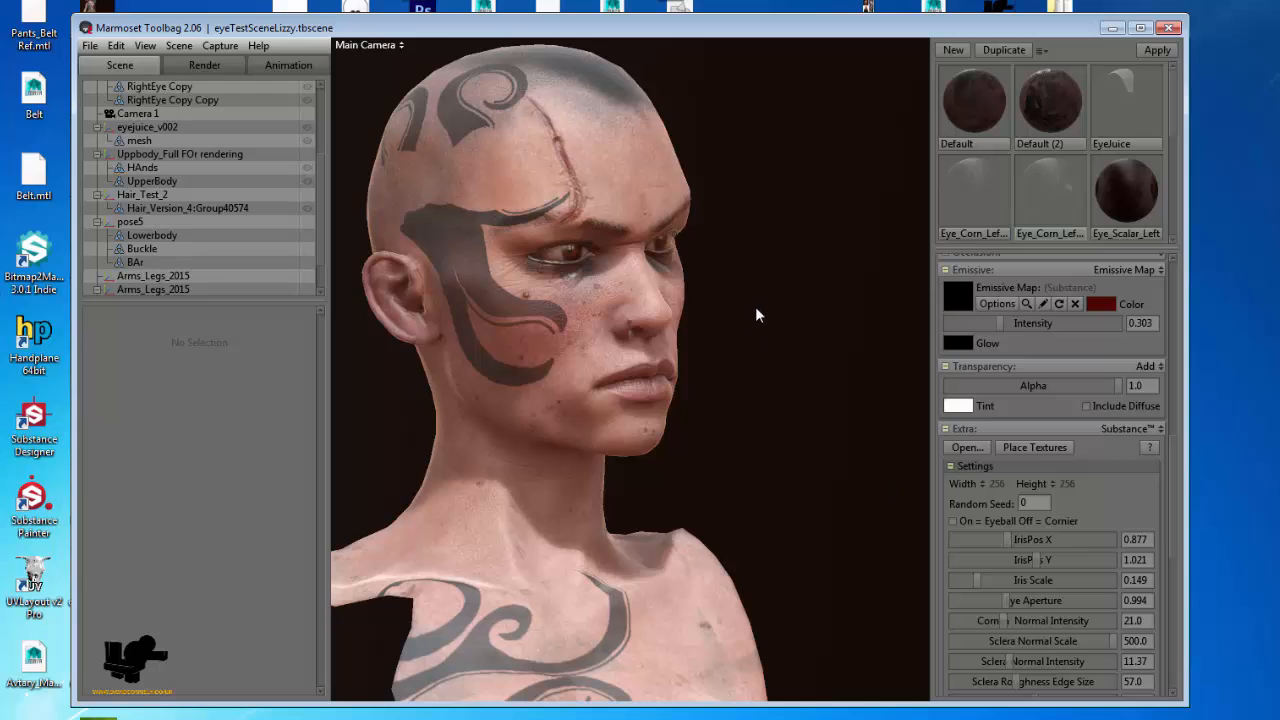
pyautogui.moveTo(755, 306); pyautogui.dragTo(662, 340)
pyautogui.scroll(-8, 590, 120)
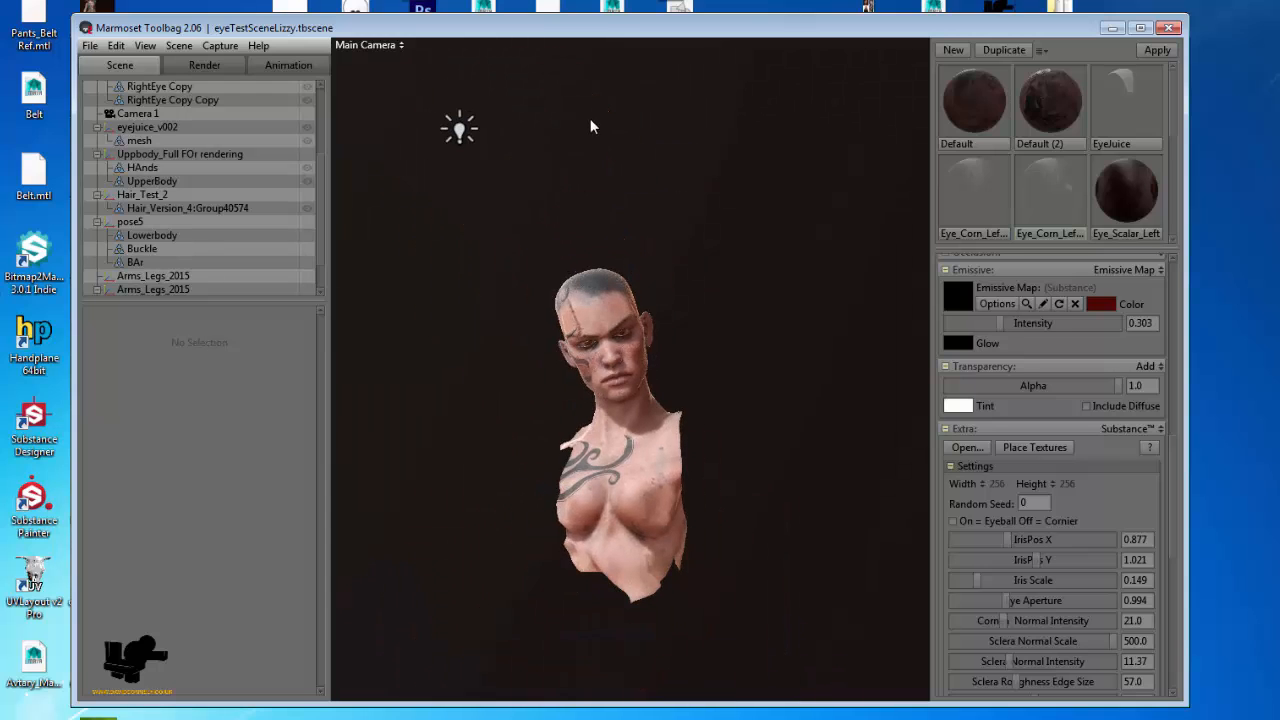
pyautogui.moveTo(590, 126); pyautogui.dragTo(673, 330)
pyautogui.scroll(8, 733, 408)
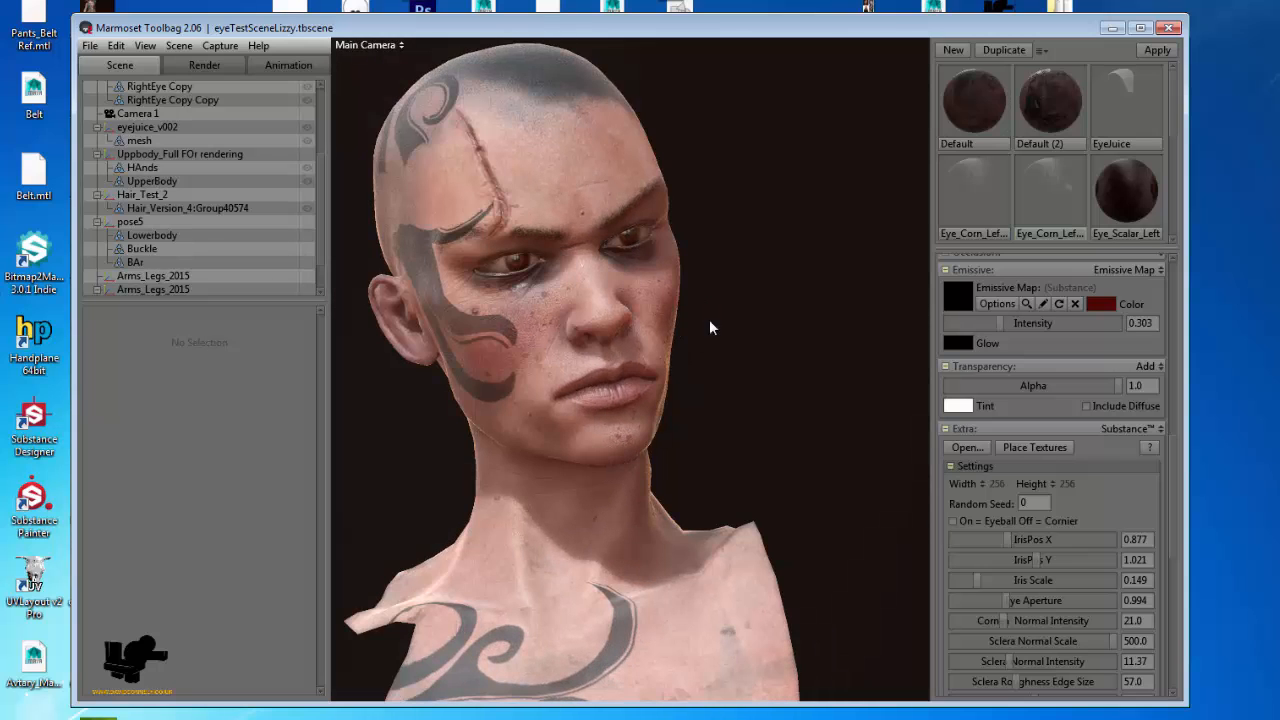
pyautogui.moveTo(756, 337); pyautogui.dragTo(636, 243)
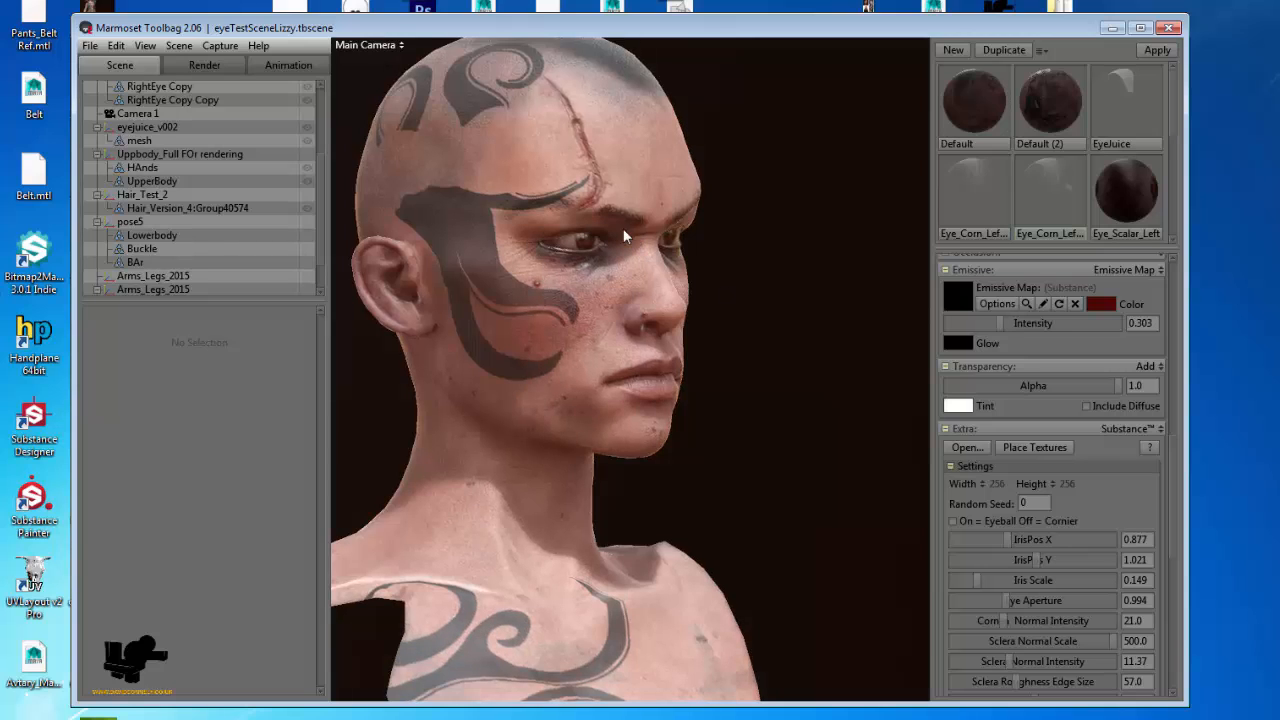
pyautogui.scroll(5, 660, 200)
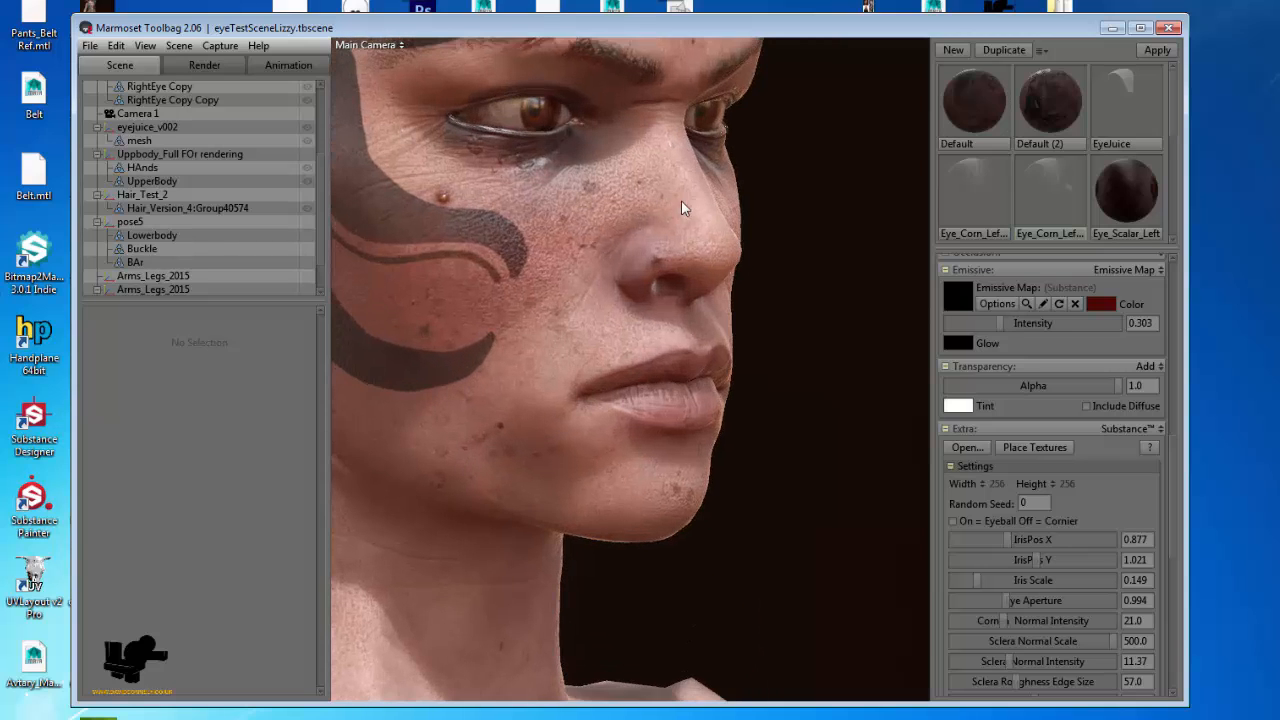
pyautogui.moveTo(684, 188); pyautogui.dragTo(584, 174)
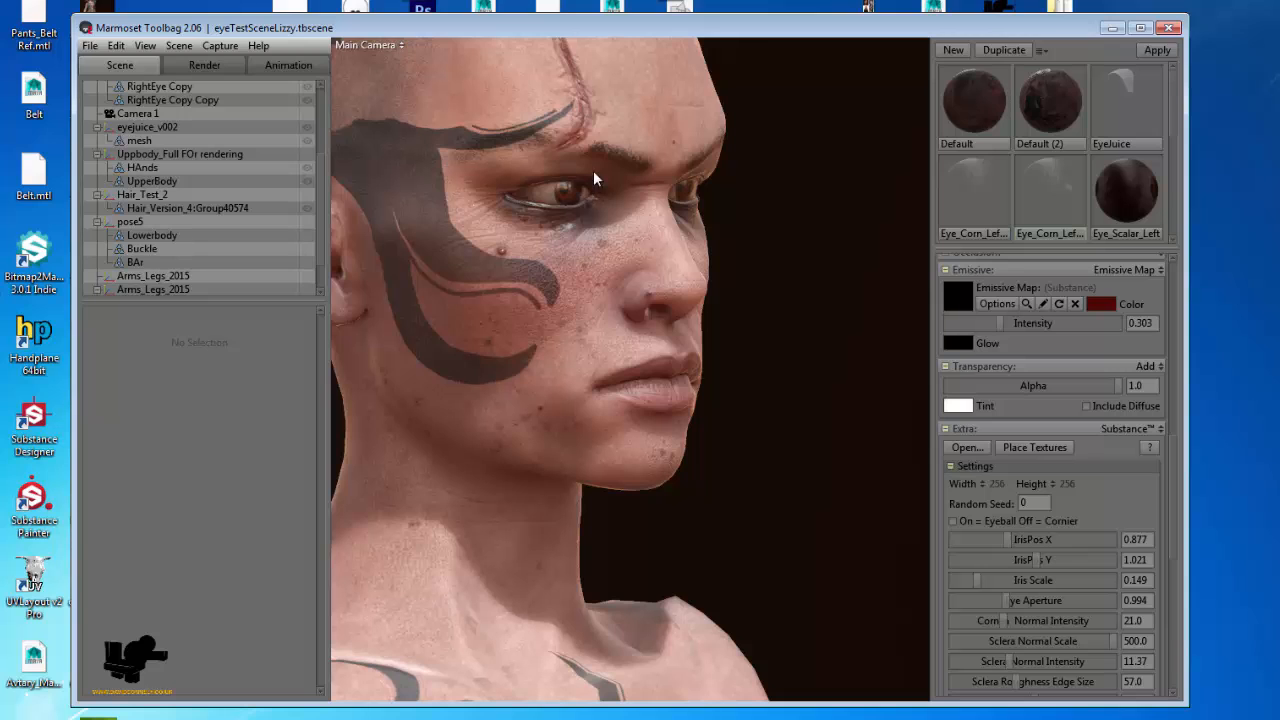
pyautogui.moveTo(661, 203); pyautogui.dragTo(513, 198)
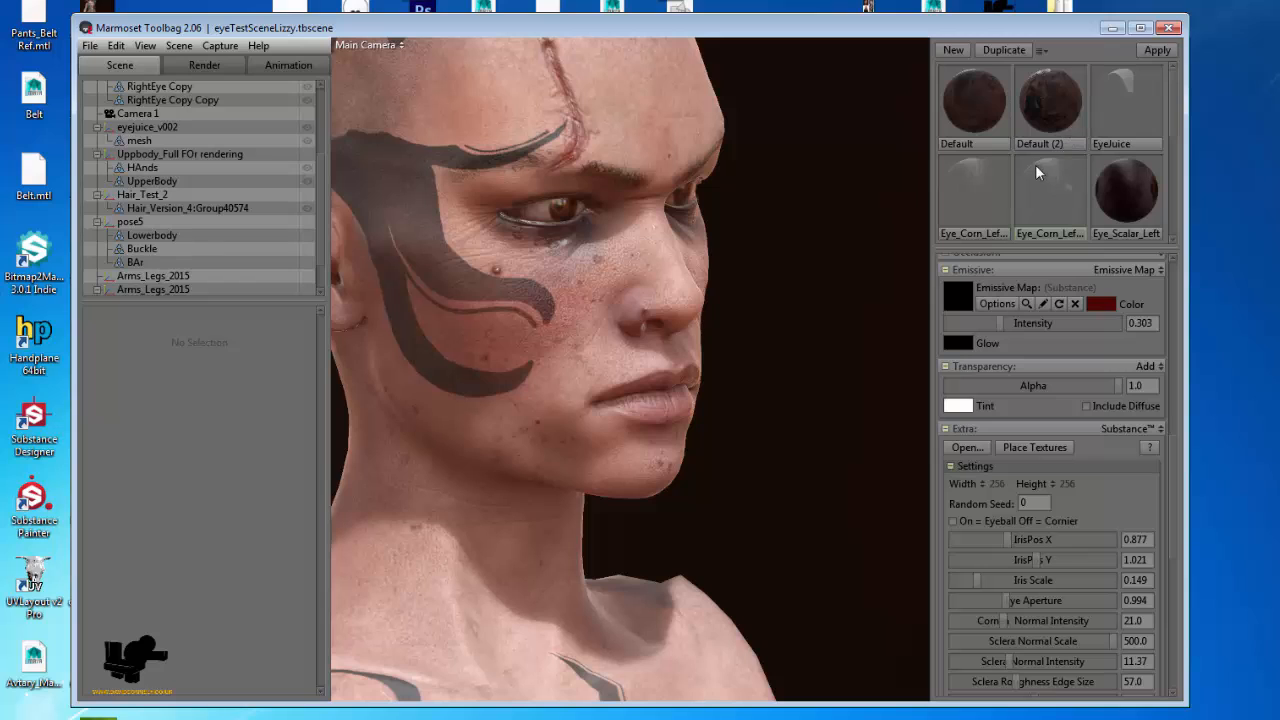
pyautogui.moveTo(751, 234); pyautogui.dragTo(691, 257)
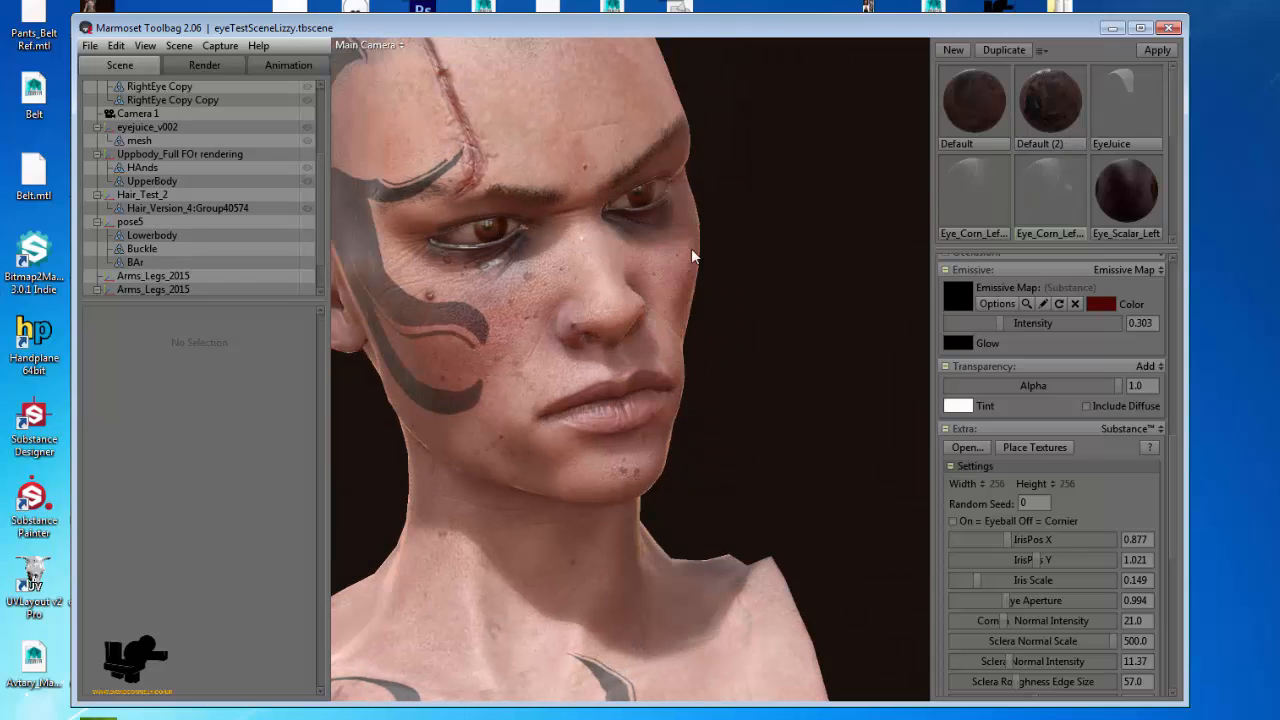
pyautogui.scroll(-1, 1095, 182)
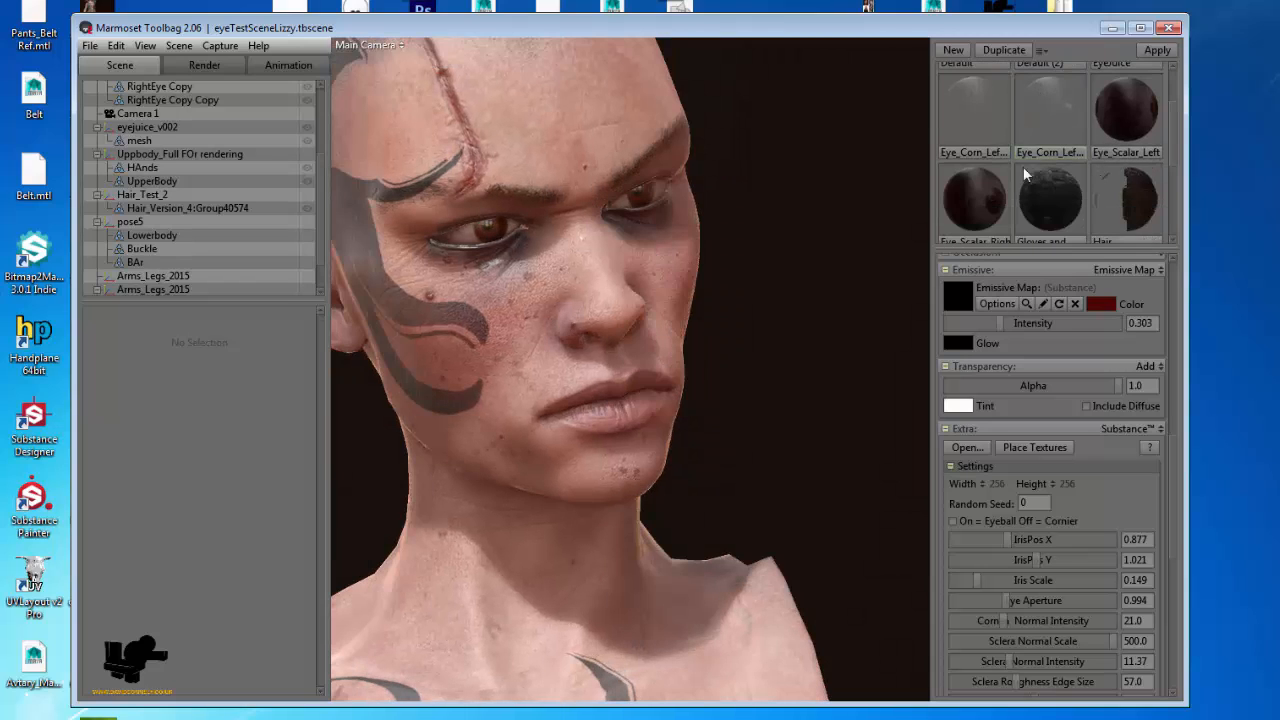
# - Set IrisPos X to 0.886 and IrisPos Y to 1.029 on the Eye_Scalar_Right material's substance, then check the character's gaze
pyautogui.click(978, 206)
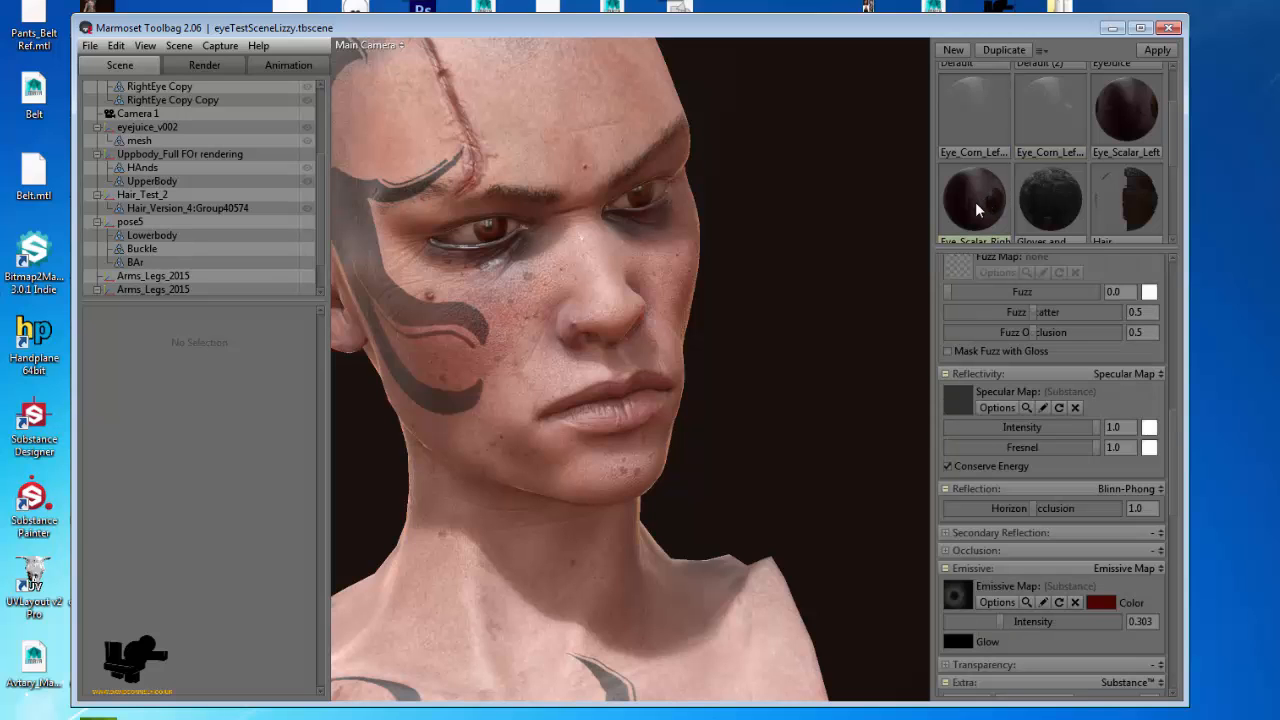
pyautogui.moveTo(783, 230); pyautogui.dragTo(697, 238)
pyautogui.scroll(-1, 701, 217)
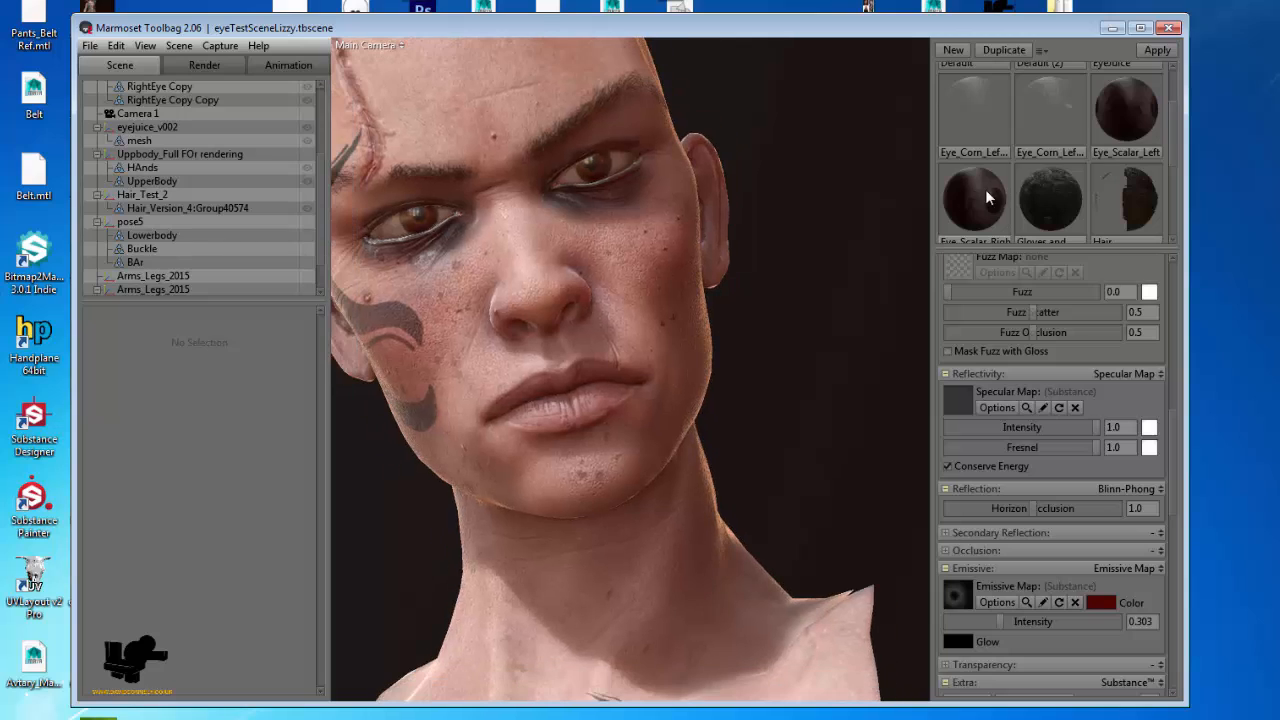
pyautogui.scroll(-5, 992, 430)
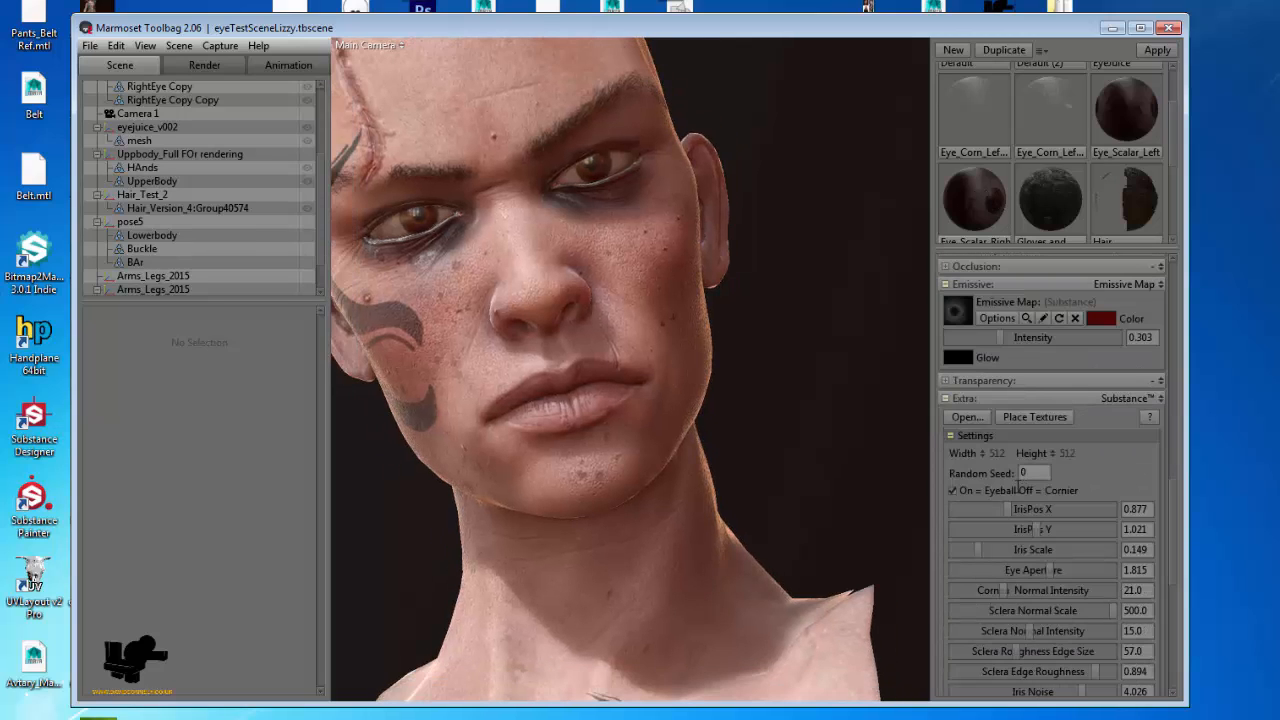
pyautogui.moveTo(1001, 503)
pyautogui.mouseDown()
pyautogui.moveTo(979, 507)
pyautogui.moveTo(1027, 508)
pyautogui.moveTo(979, 508)
pyautogui.moveTo(1040, 508)
pyautogui.moveTo(1010, 509)
pyautogui.mouseUp()
pyautogui.moveTo(1030, 531)
pyautogui.mouseDown()
pyautogui.moveTo(1073, 529)
pyautogui.moveTo(1037, 531)
pyautogui.mouseUp()
pyautogui.scroll(-6, 811, 285)
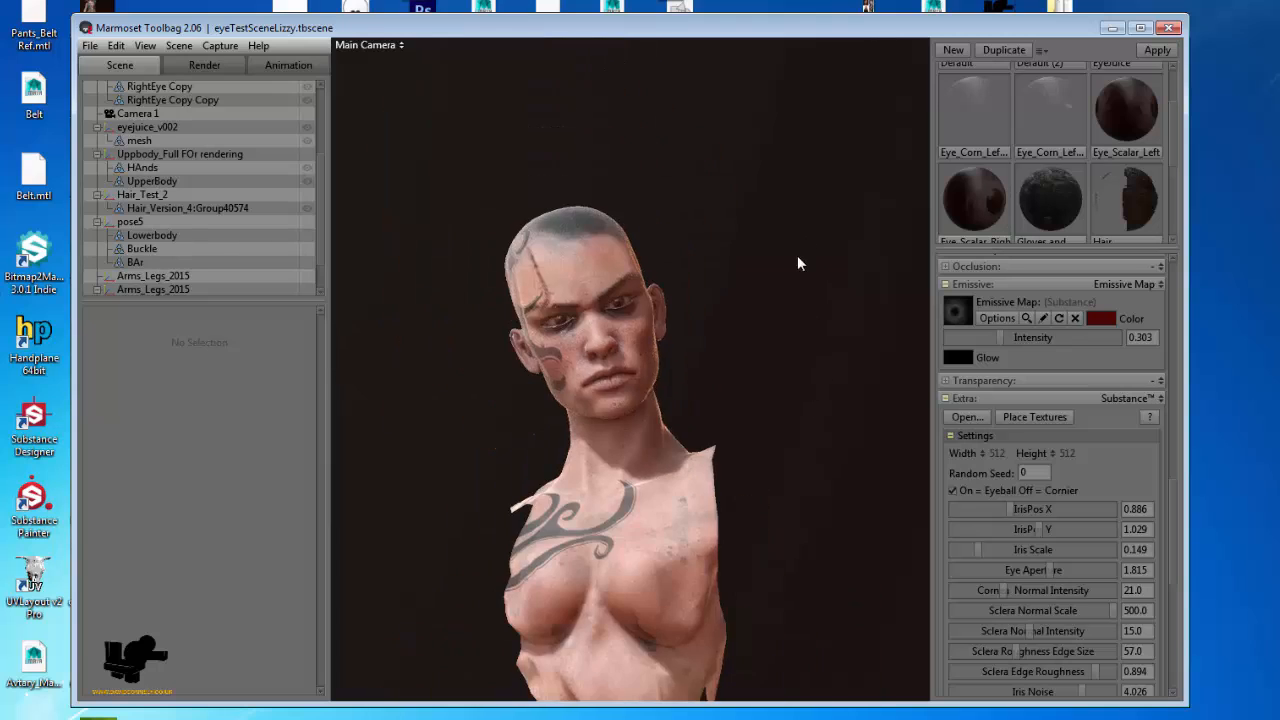
pyautogui.moveTo(797, 263); pyautogui.dragTo(786, 346)
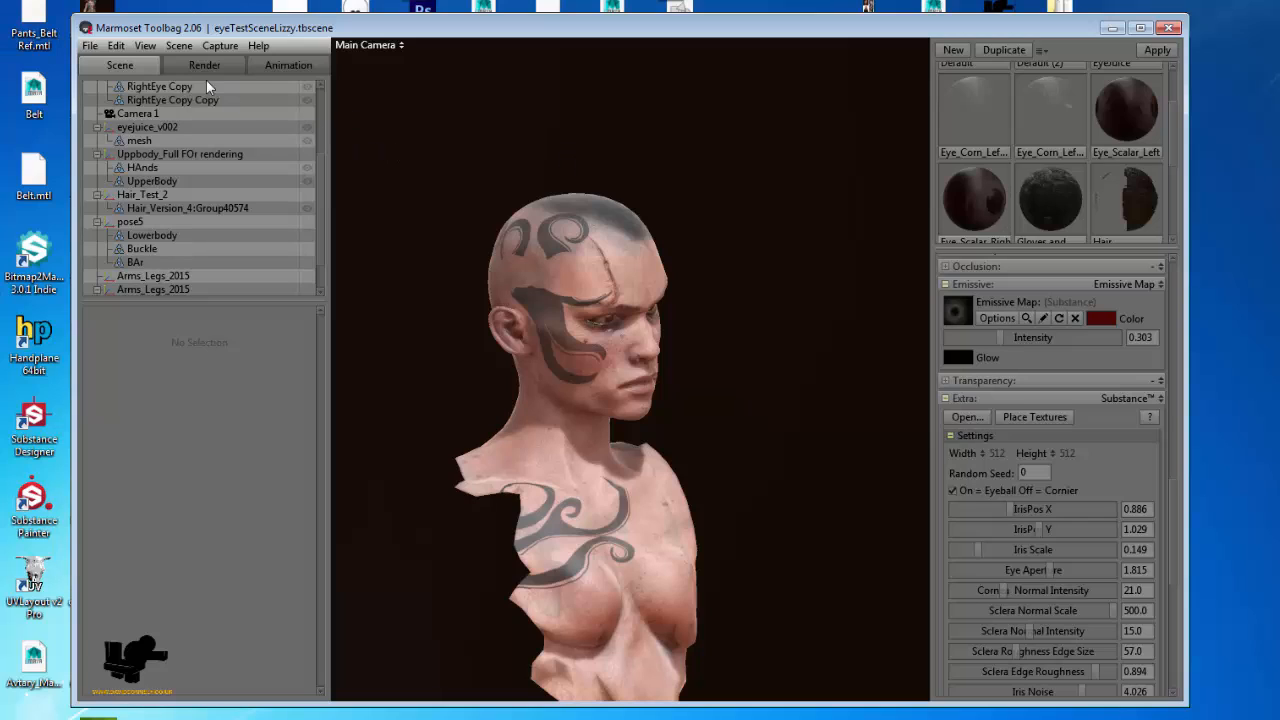
# - Quit the character scene without saving and view the pistol in the Glock_Substance_Example scene from different angles
pyautogui.click(1172, 30)
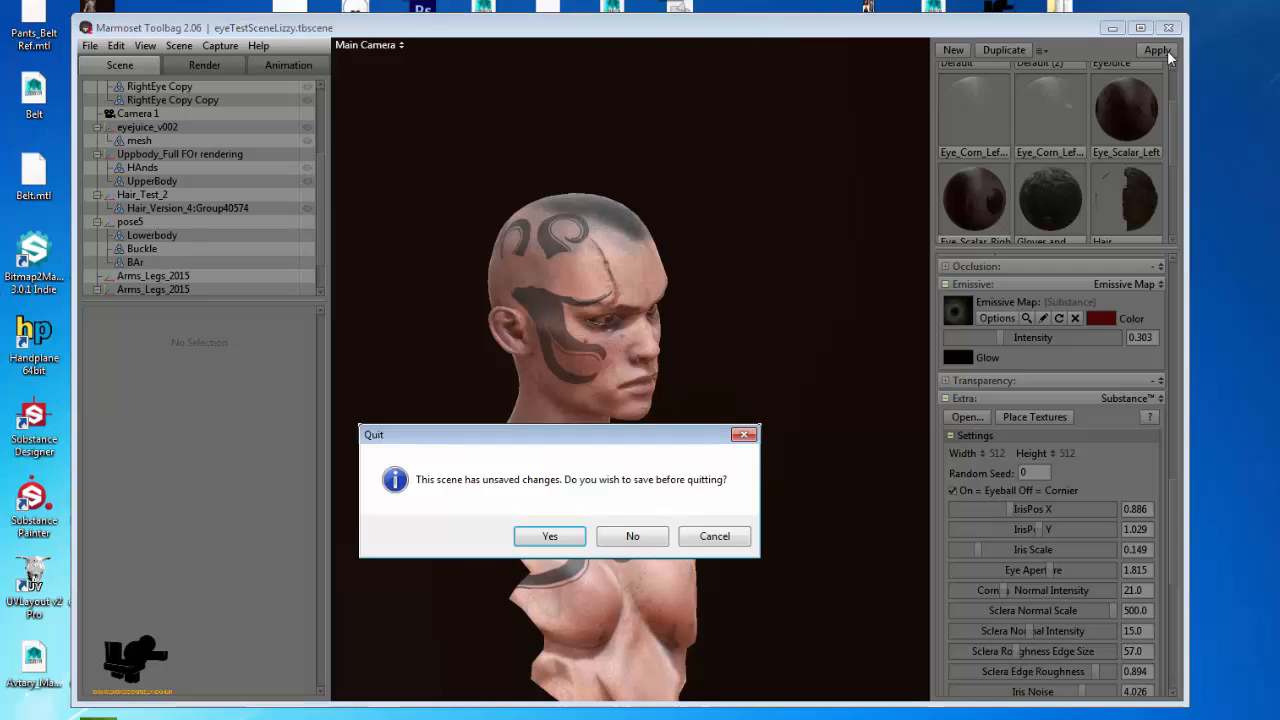
pyautogui.click(626, 535)
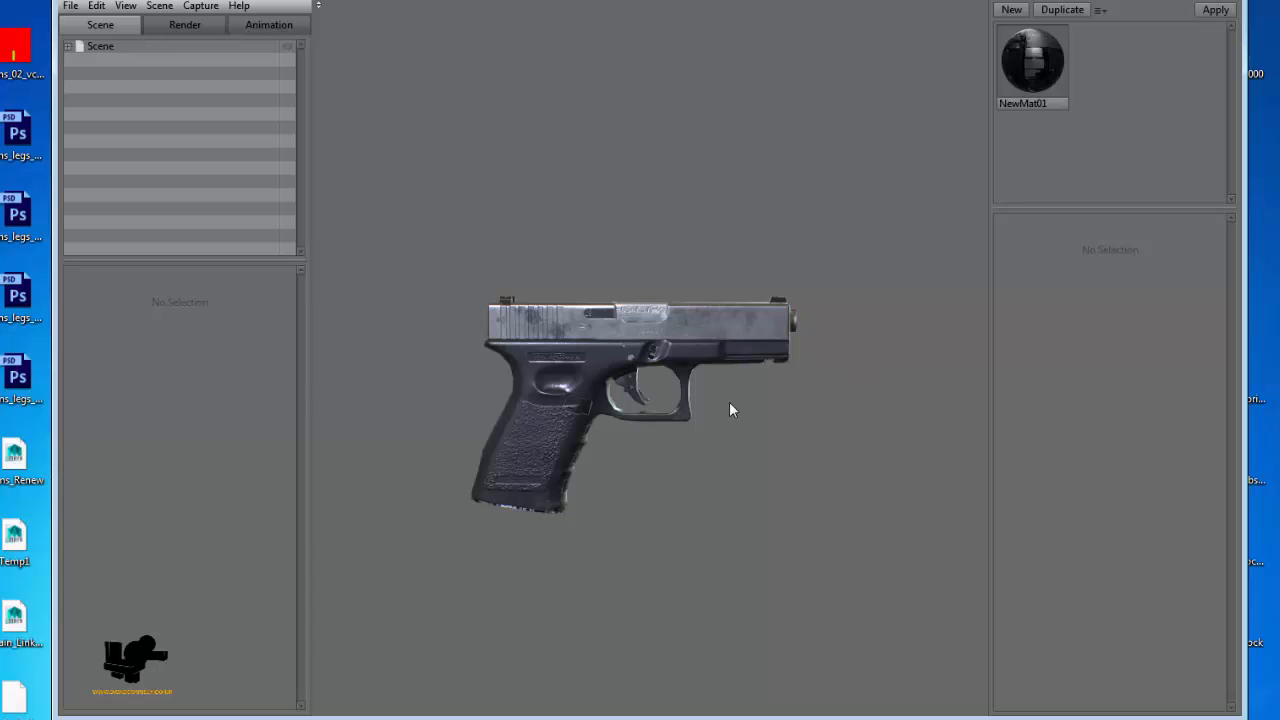
pyautogui.moveTo(729, 405); pyautogui.dragTo(826, 243)
pyautogui.moveTo(686, 308); pyautogui.dragTo(237, 340)
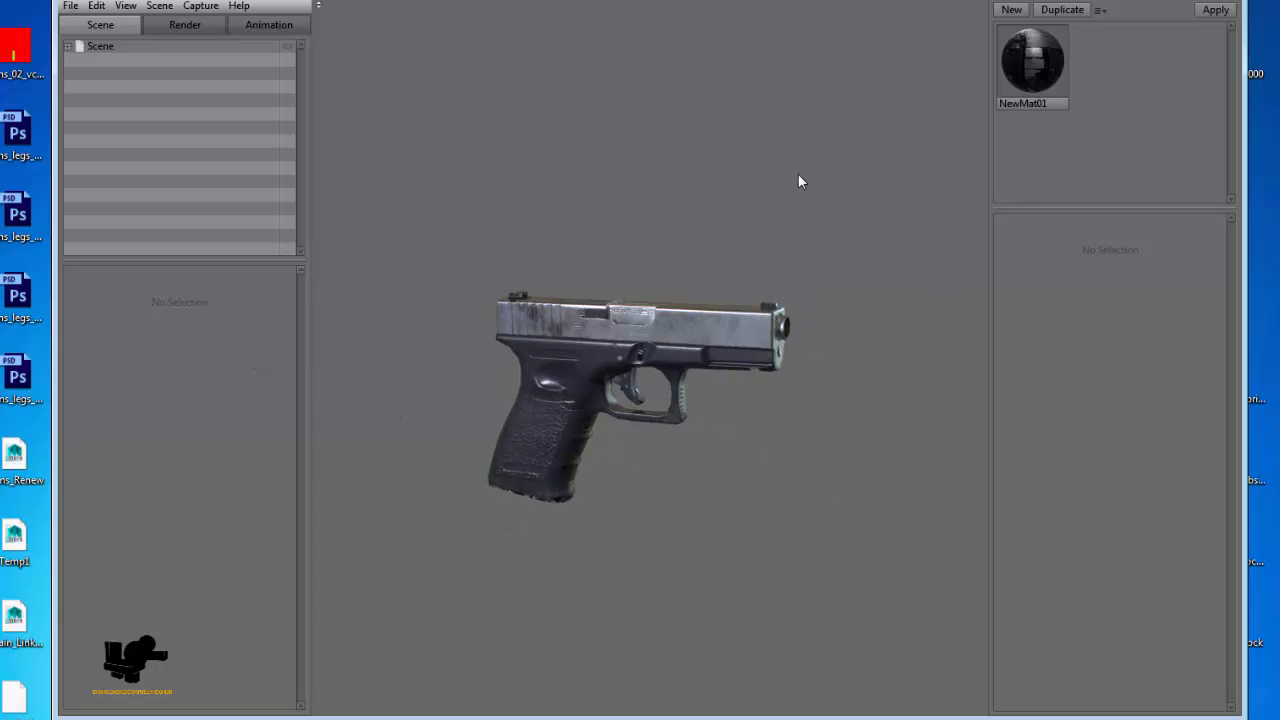
# - Inspect the NewMat01 material's texture maps and substance settings, and look through the available substance archives without loading one
pyautogui.click(1064, 96)
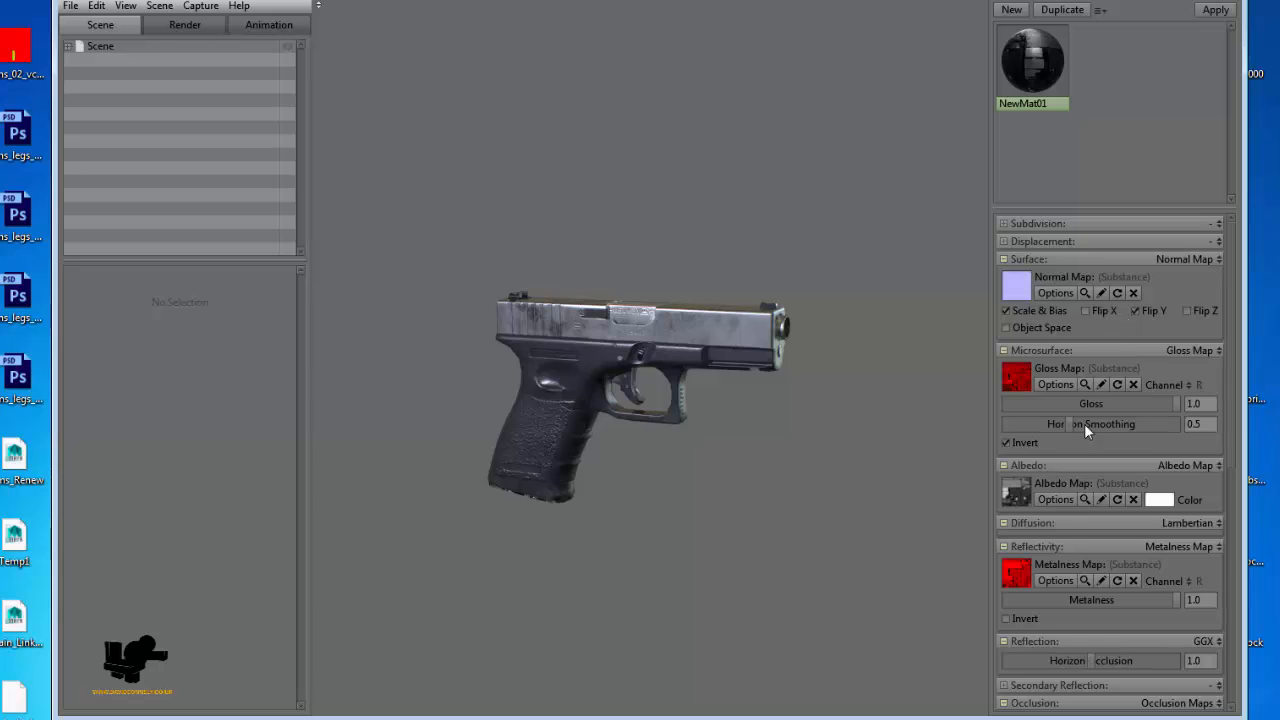
pyautogui.scroll(-5, 1084, 430)
pyautogui.scroll(-4, 1085, 442)
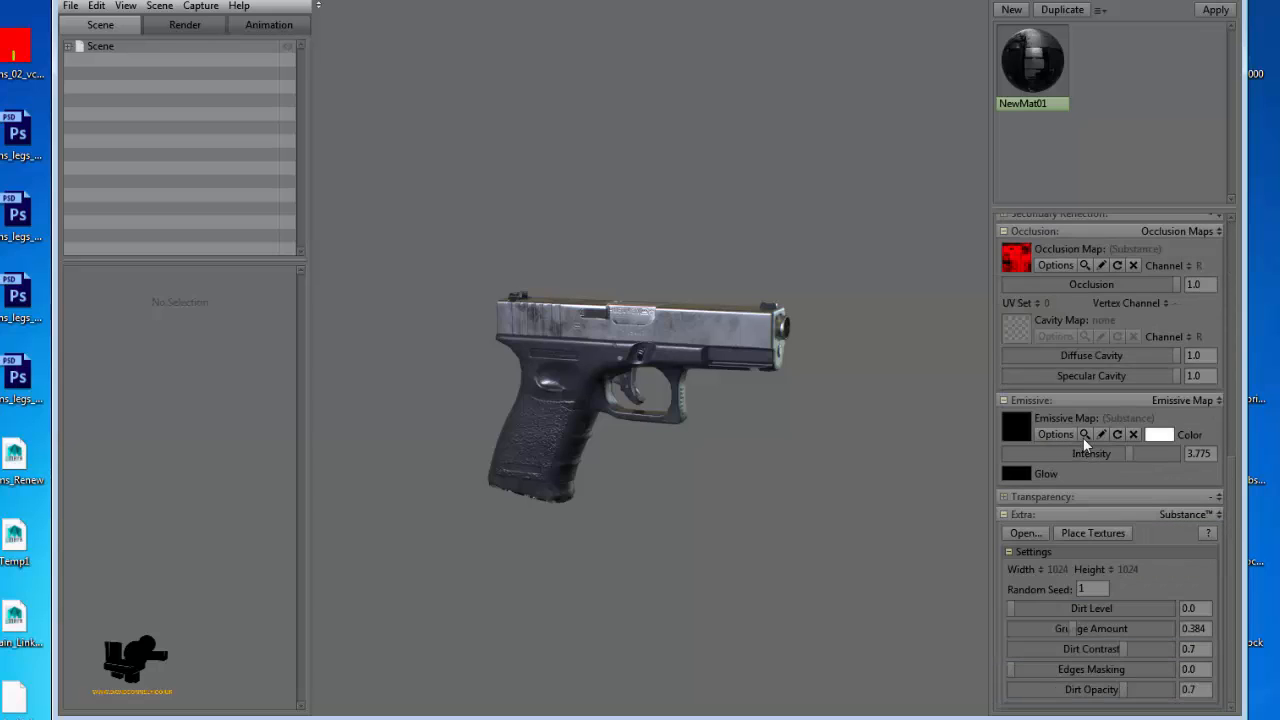
pyautogui.click(1038, 533)
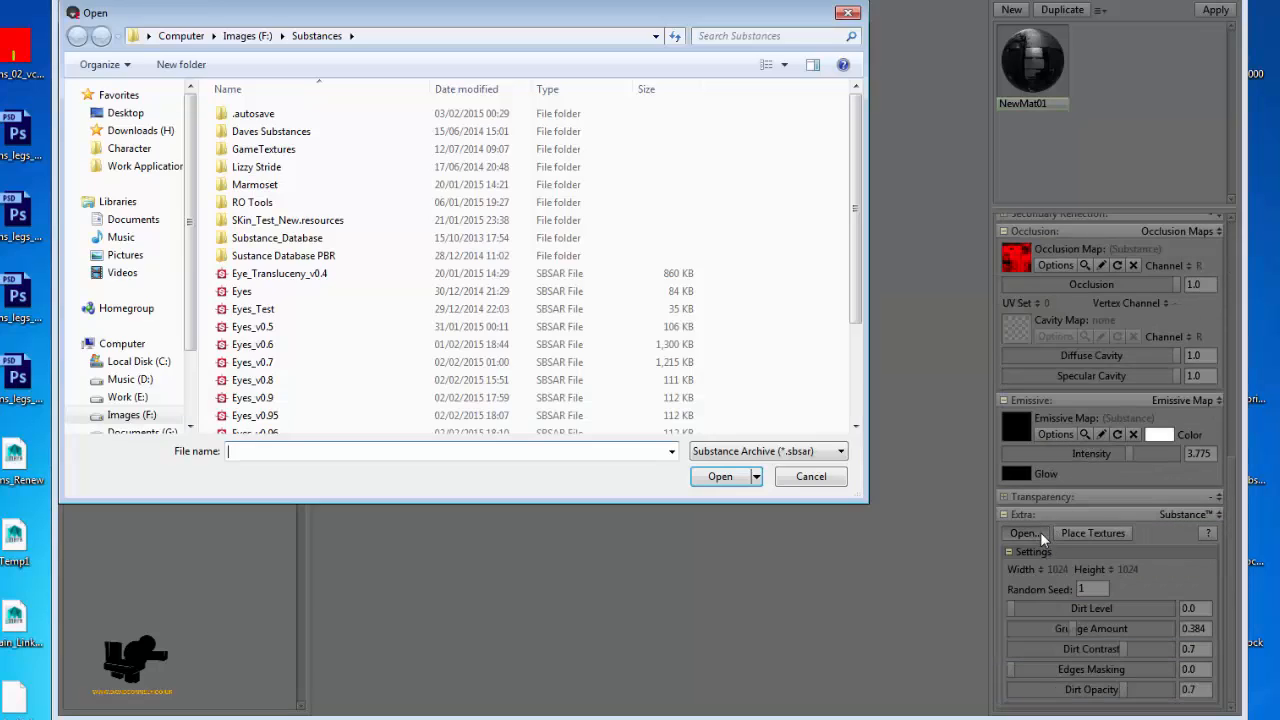
pyautogui.click(820, 478)
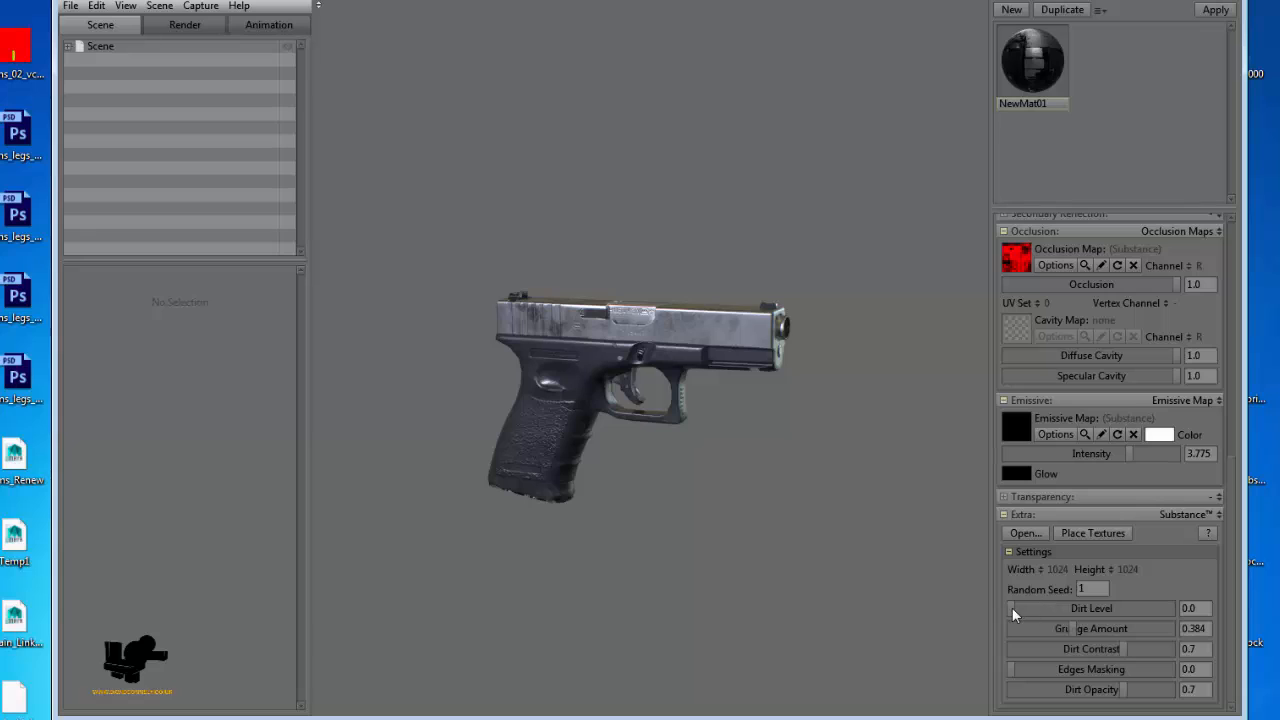
# - Set the pistol substance's Dirt Level to 0.71 and examine the dirt and wear on both sides of the gun
pyautogui.moveTo(1013, 609); pyautogui.dragTo(1126, 609)
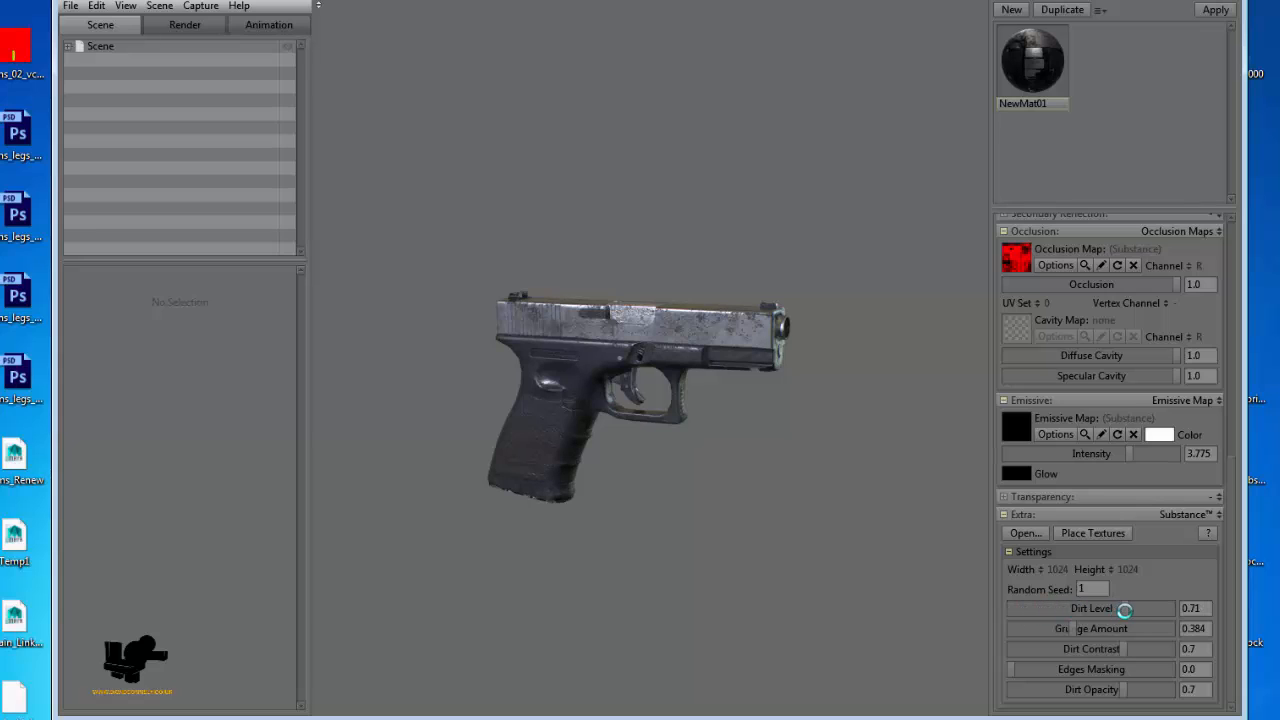
pyautogui.moveTo(744, 312); pyautogui.dragTo(804, 321)
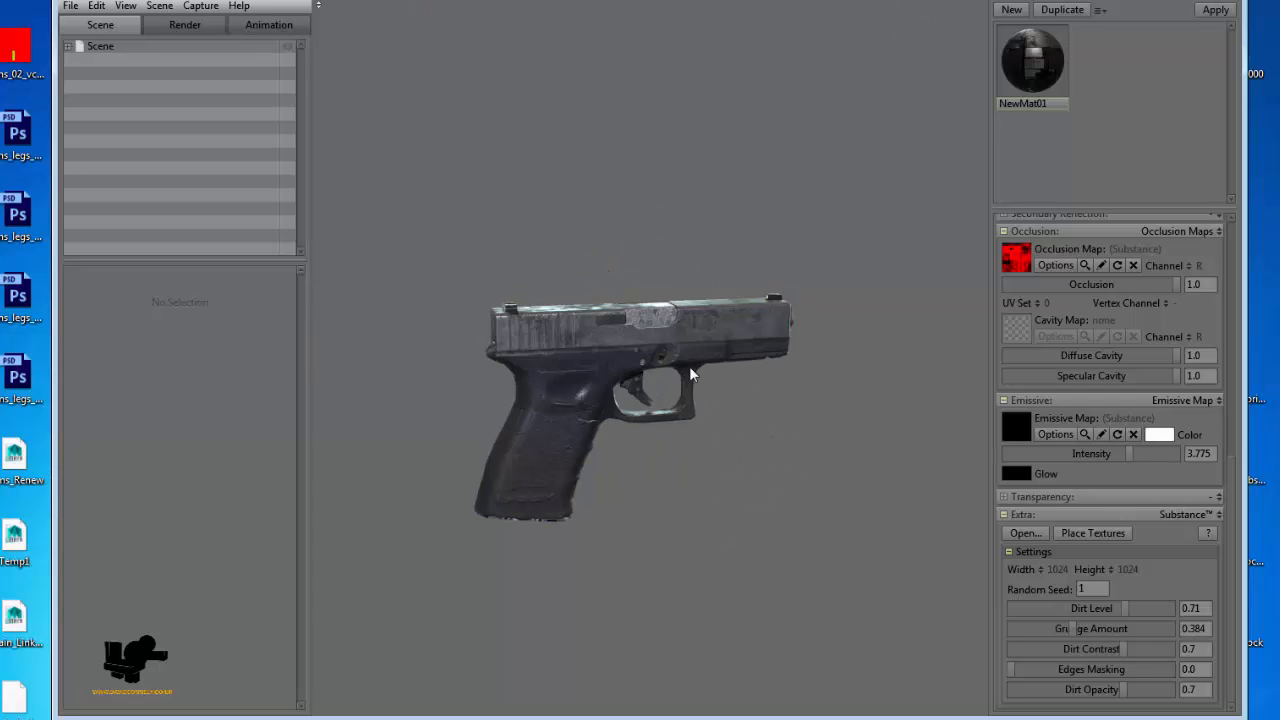
pyautogui.moveTo(689, 366); pyautogui.dragTo(671, 451)
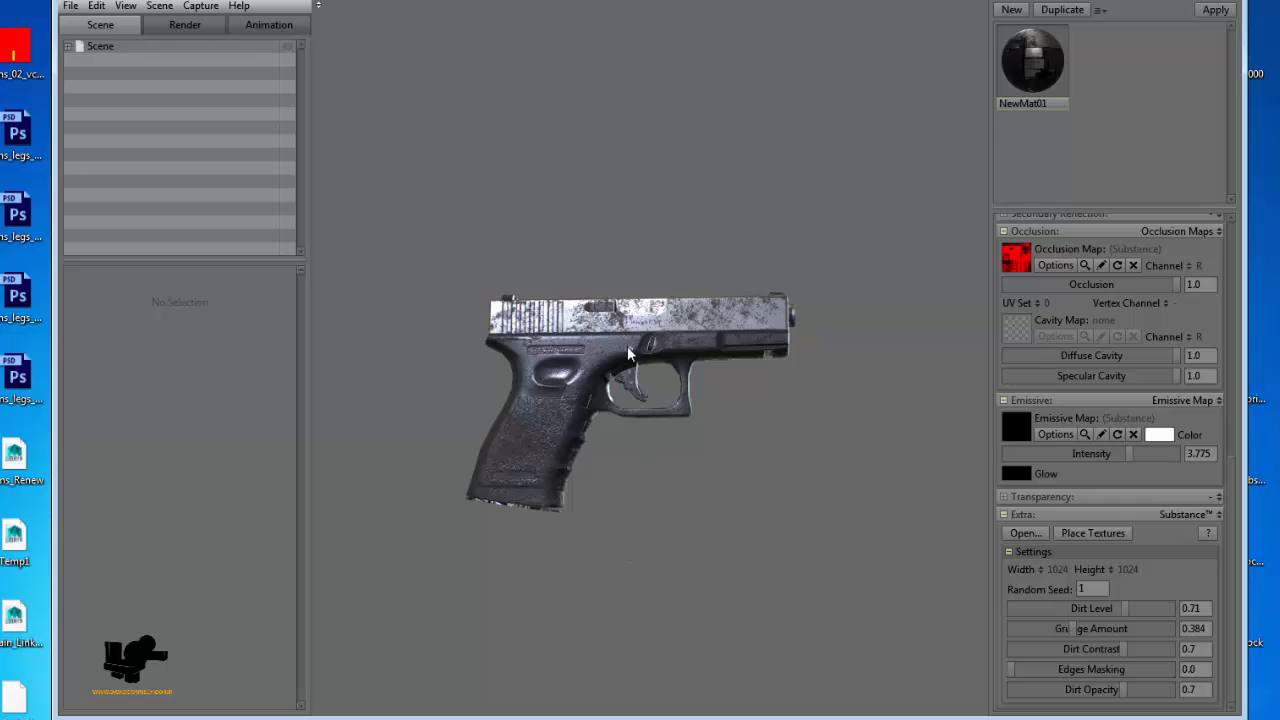
pyautogui.moveTo(779, 430); pyautogui.dragTo(809, 345)
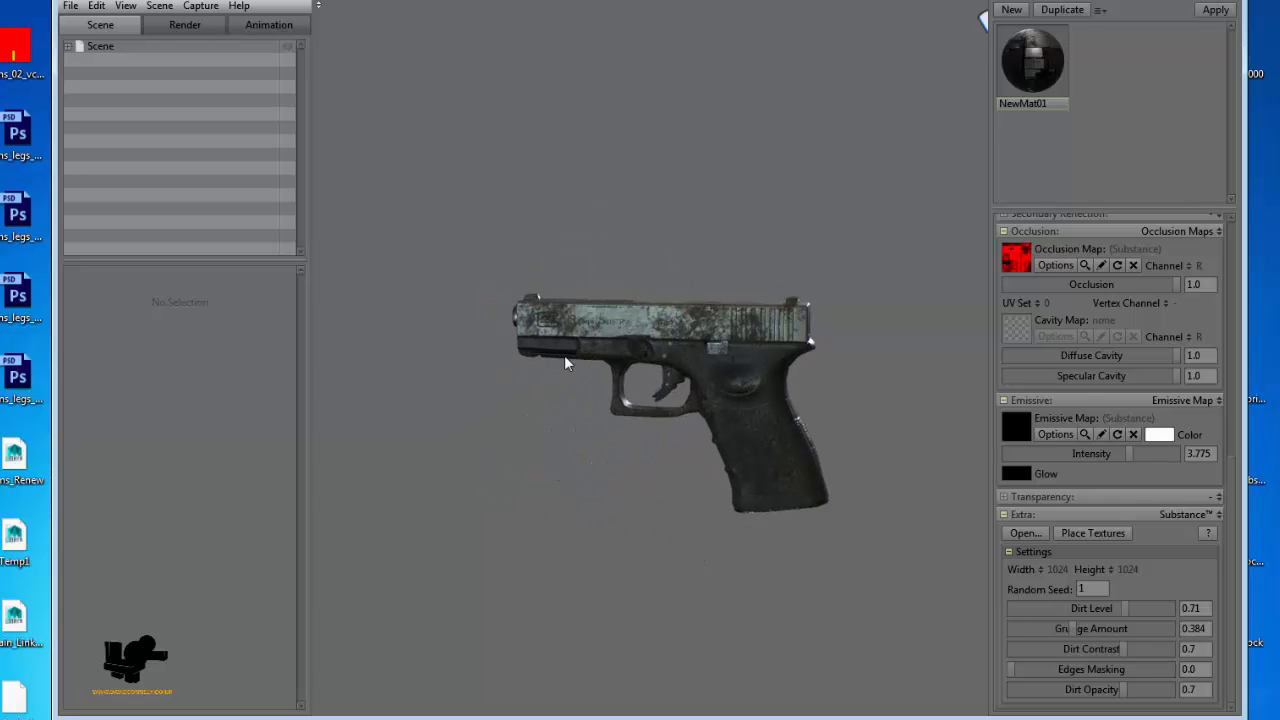
pyautogui.moveTo(564, 357); pyautogui.dragTo(612, 372)
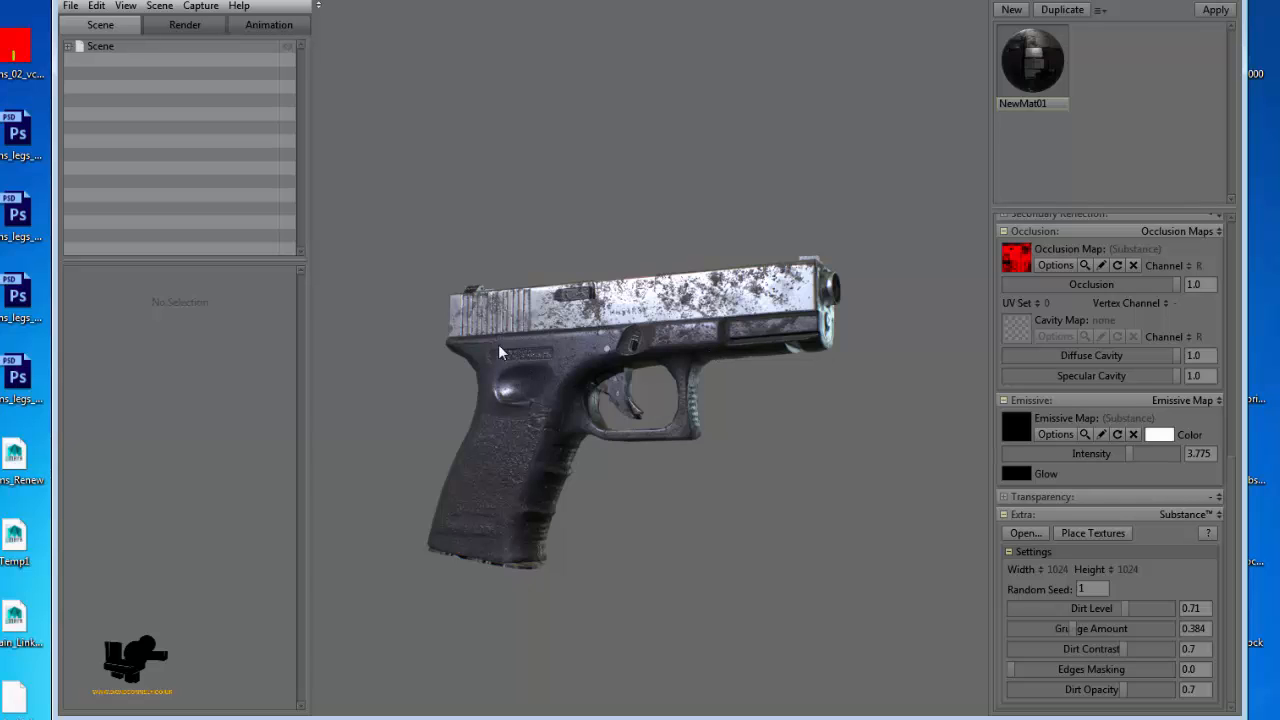
pyautogui.moveTo(582, 441); pyautogui.dragTo(770, 405)
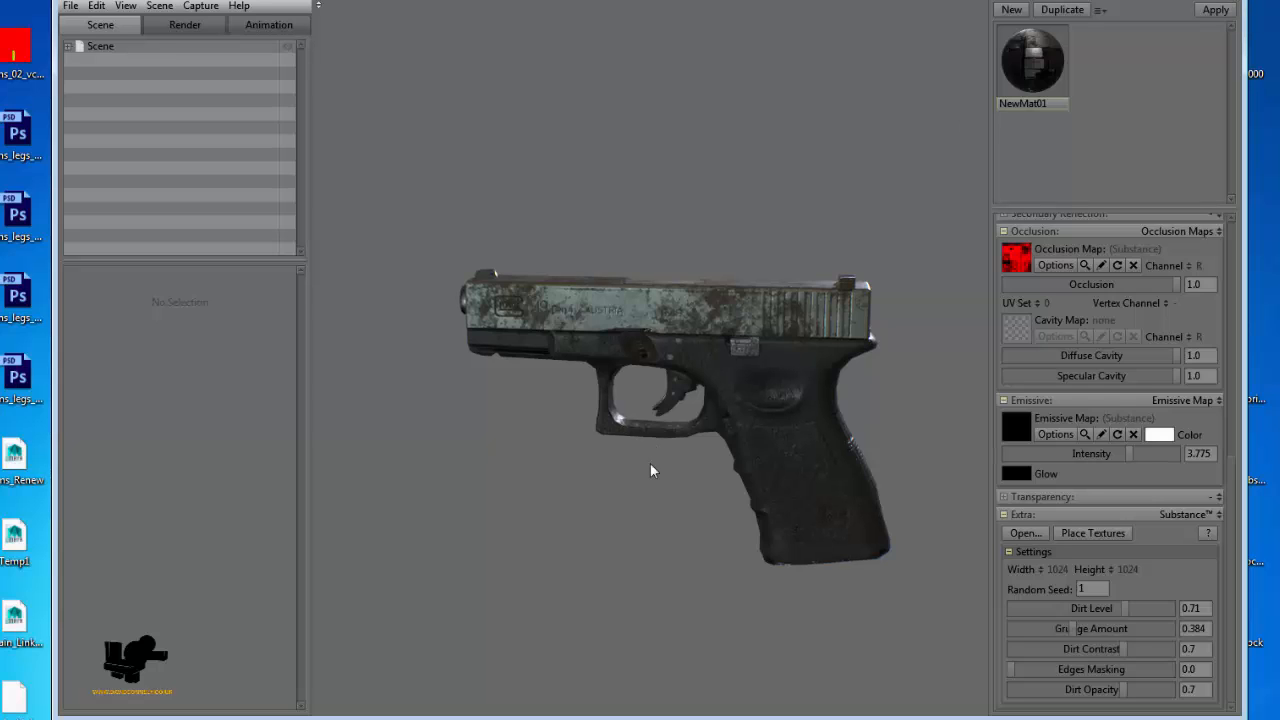
pyautogui.moveTo(651, 469); pyautogui.dragTo(522, 279)
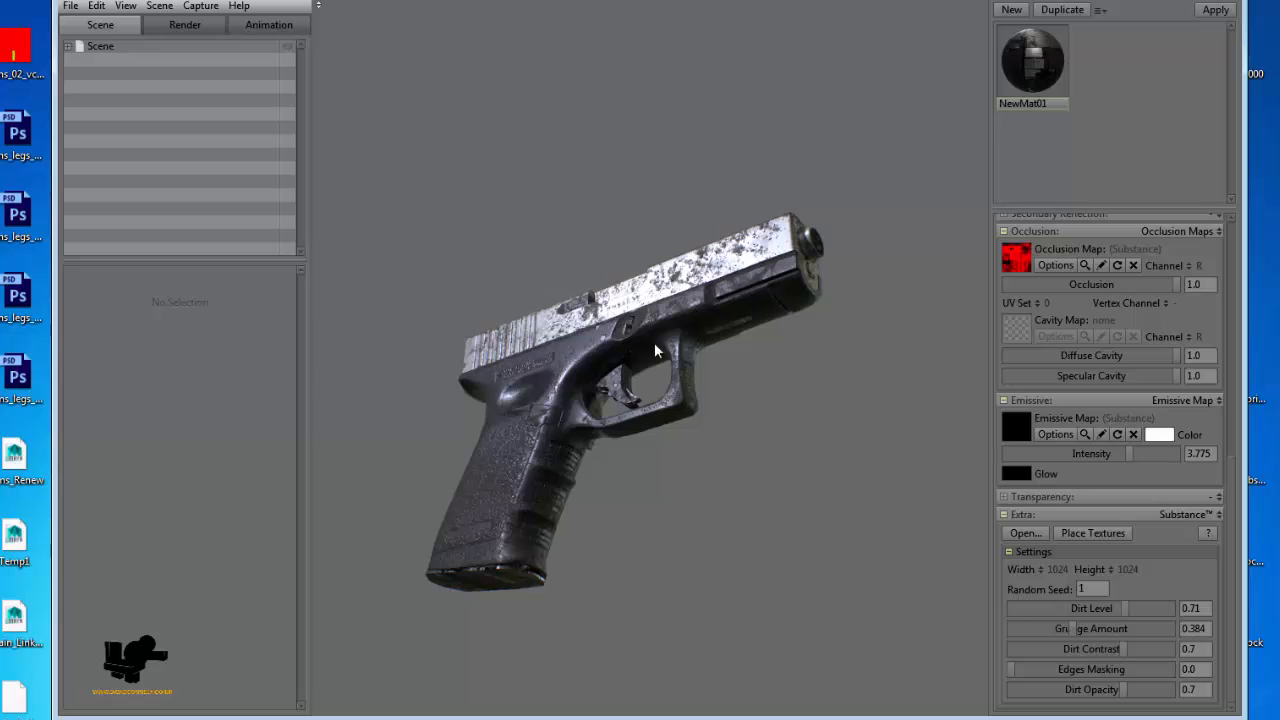
pyautogui.moveTo(700, 355); pyautogui.dragTo(555, 428)
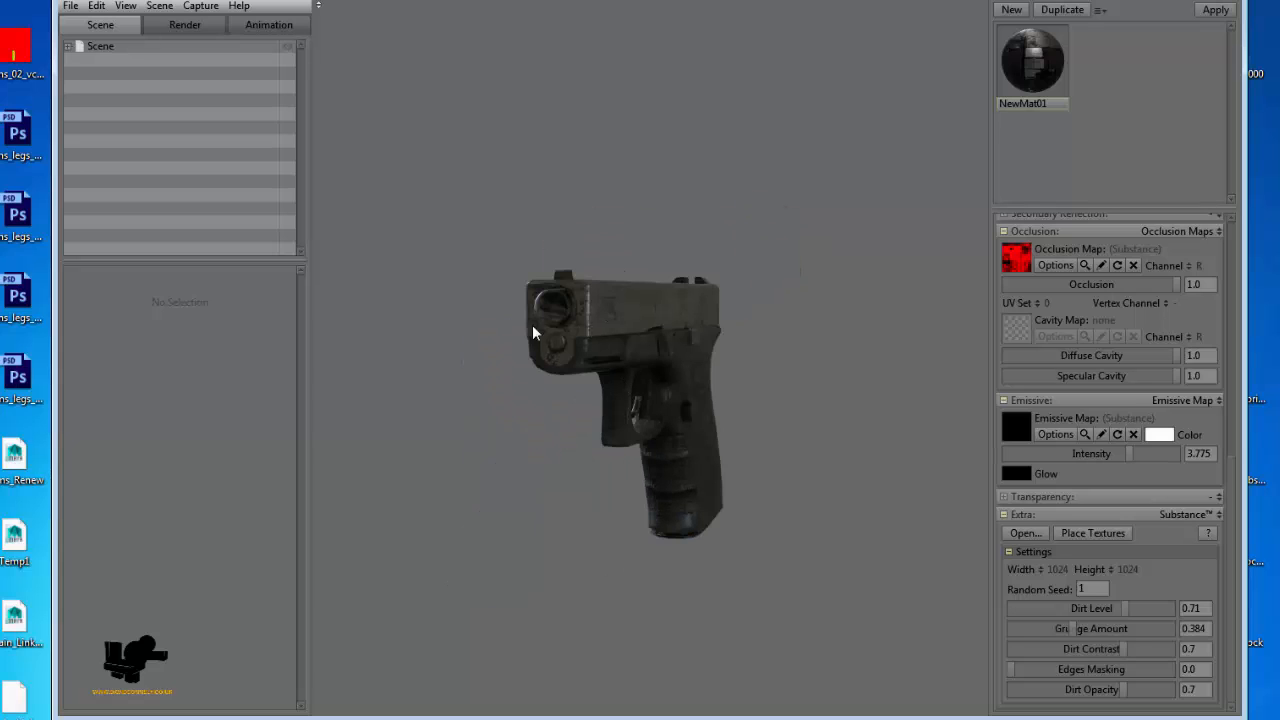
pyautogui.moveTo(532, 326); pyautogui.dragTo(800, 254)
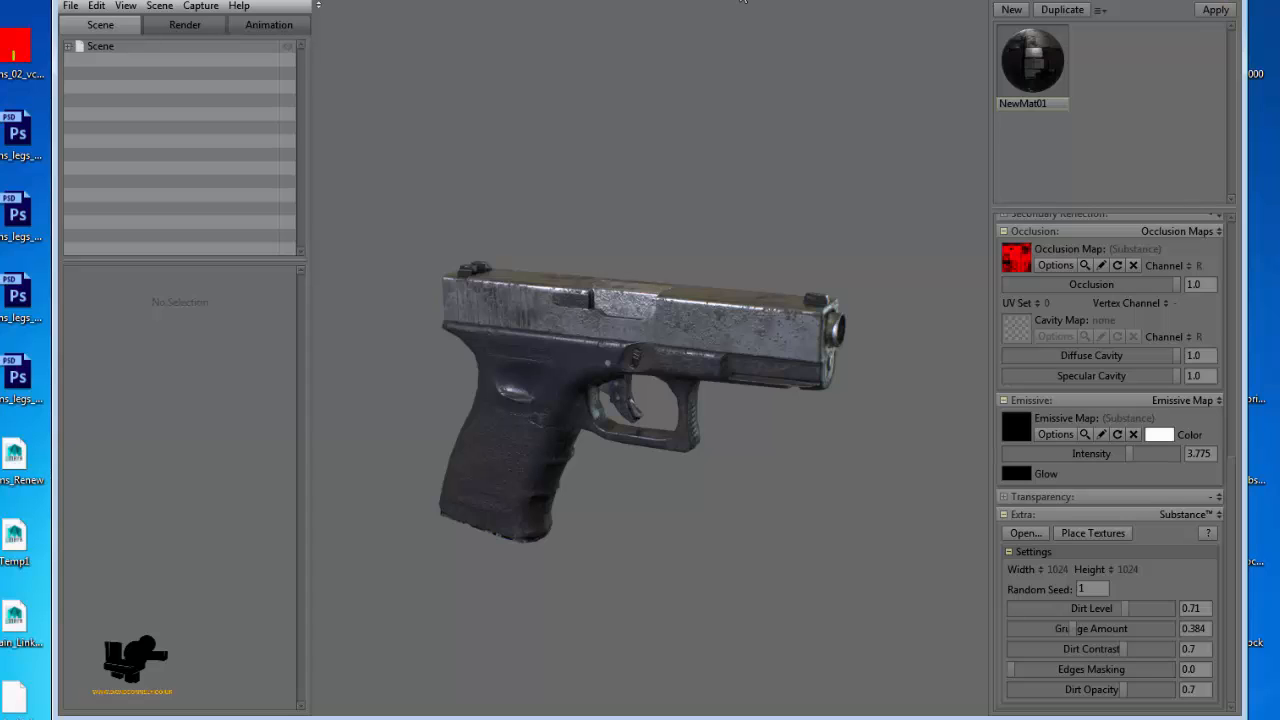
# - Move and shrink the Marmoset Toolbag window to uncover the desktop shortcuts around it
pyautogui.moveTo(739, 0); pyautogui.dragTo(875, 17)
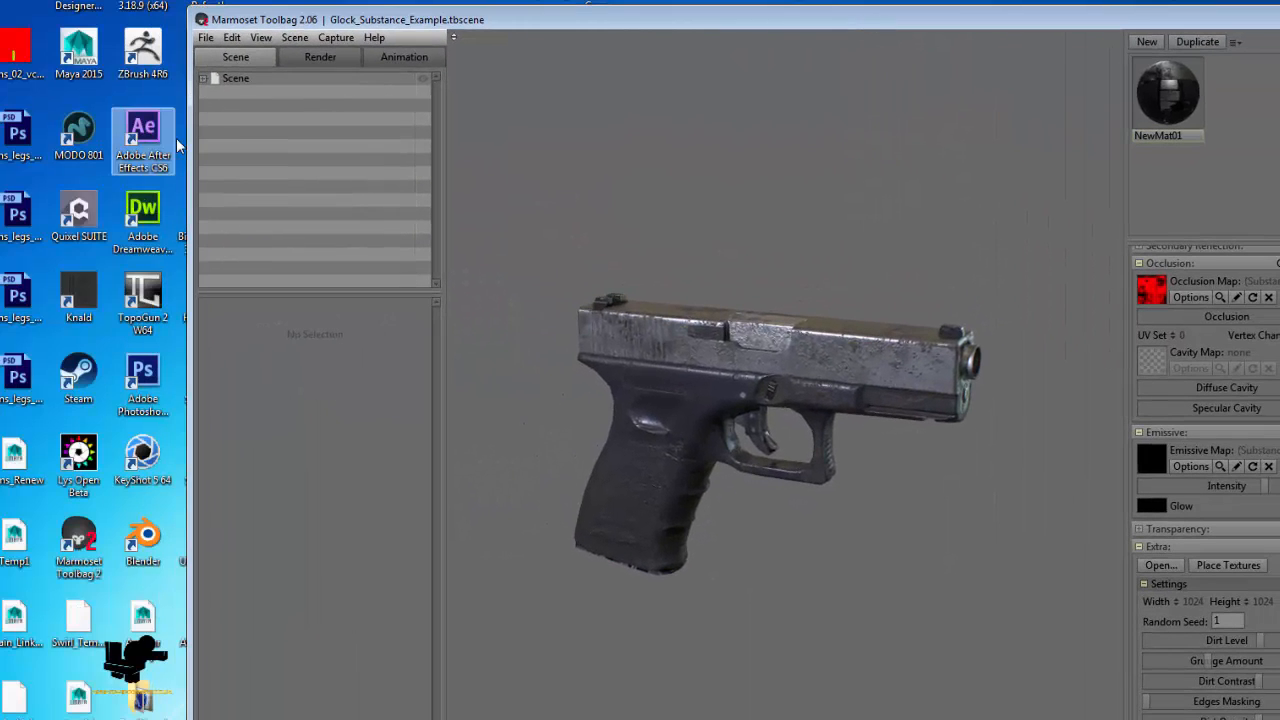
pyautogui.moveTo(190, 124); pyautogui.dragTo(437, 122)
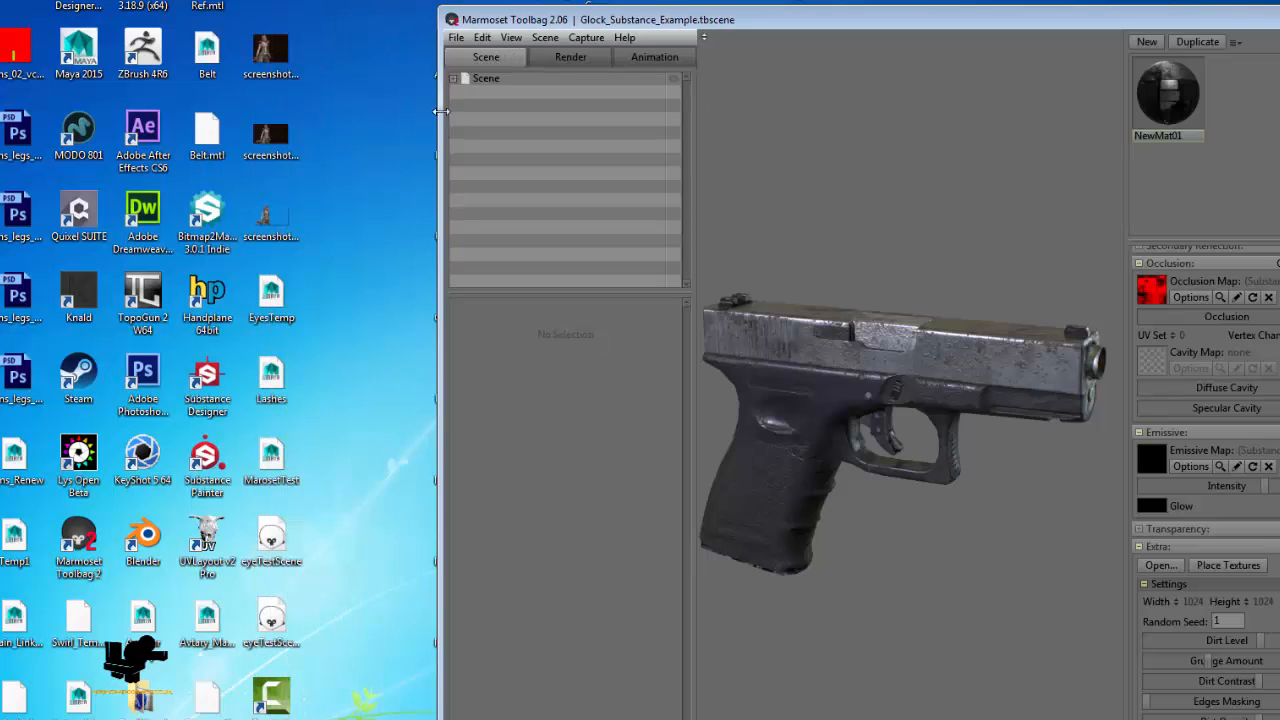
pyautogui.moveTo(829, 23); pyautogui.dragTo(721, 0)
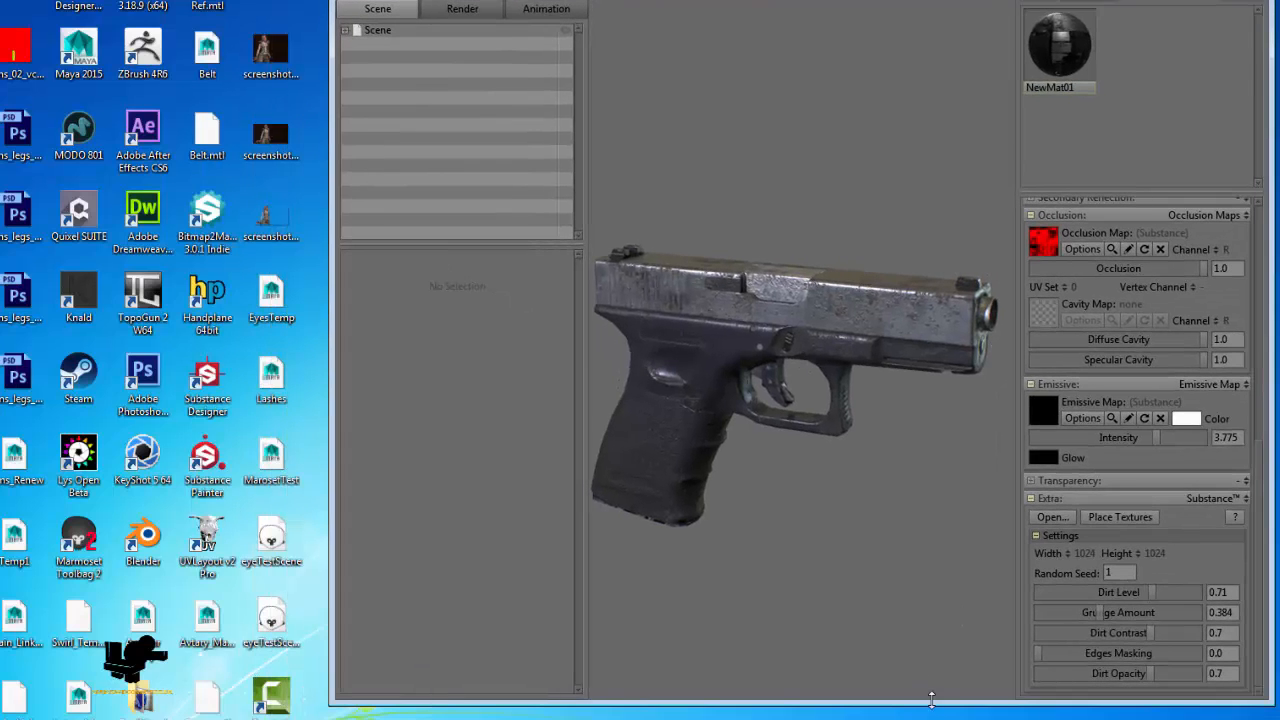
pyautogui.moveTo(929, 704); pyautogui.dragTo(917, 613)
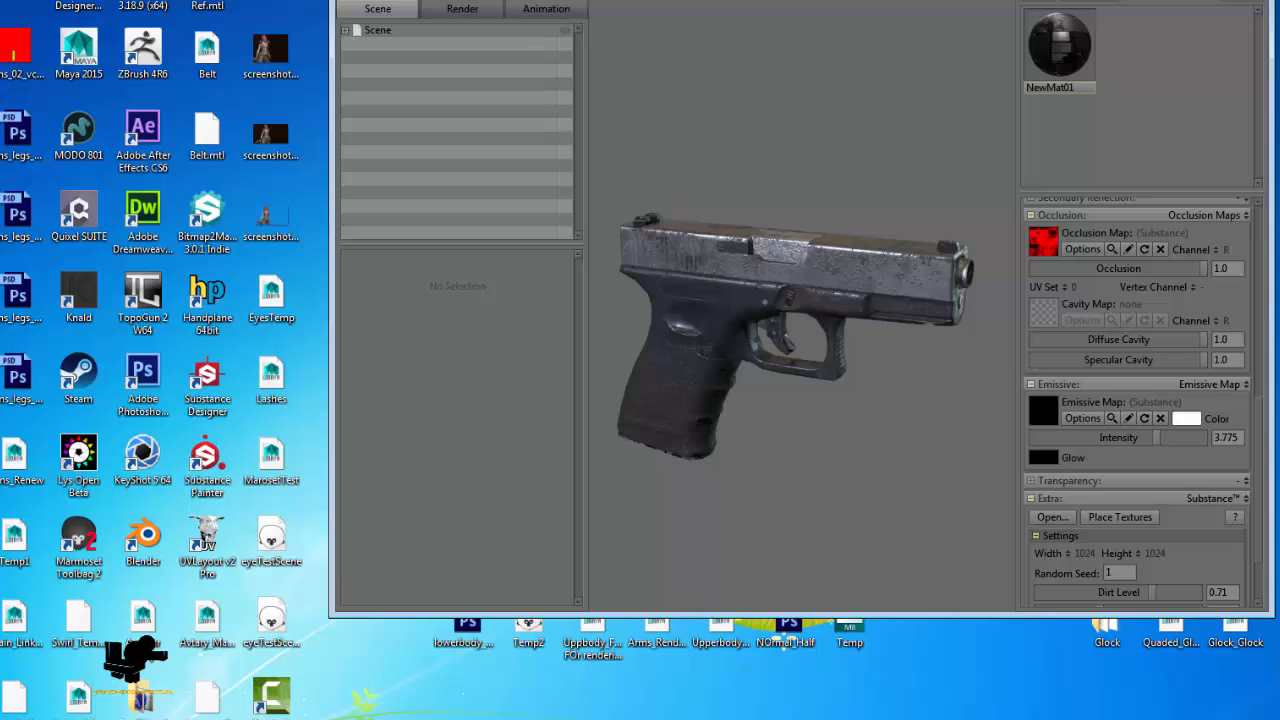
pyautogui.moveTo(1272, 0); pyautogui.dragTo(1229, 0)
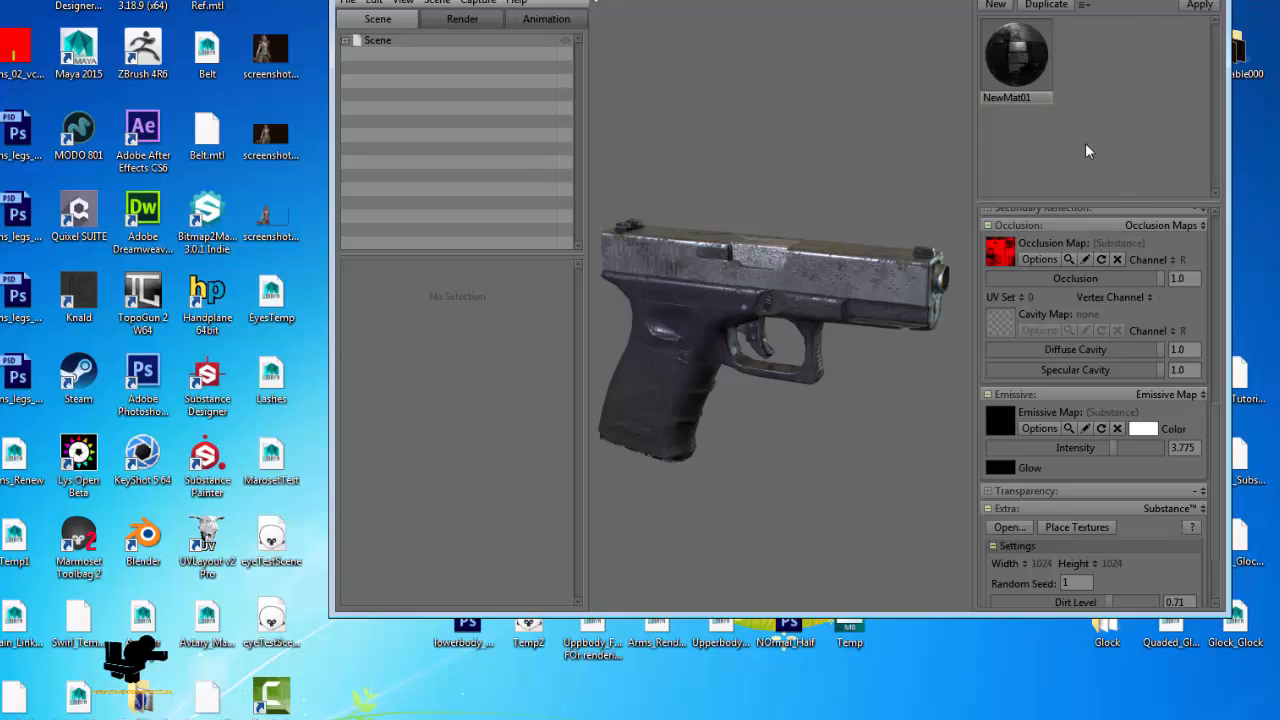
# - Review the pistol material's substance settings, quit the scene without saving, and launch Substance Designer
pyautogui.scroll(5, 1155, 448)
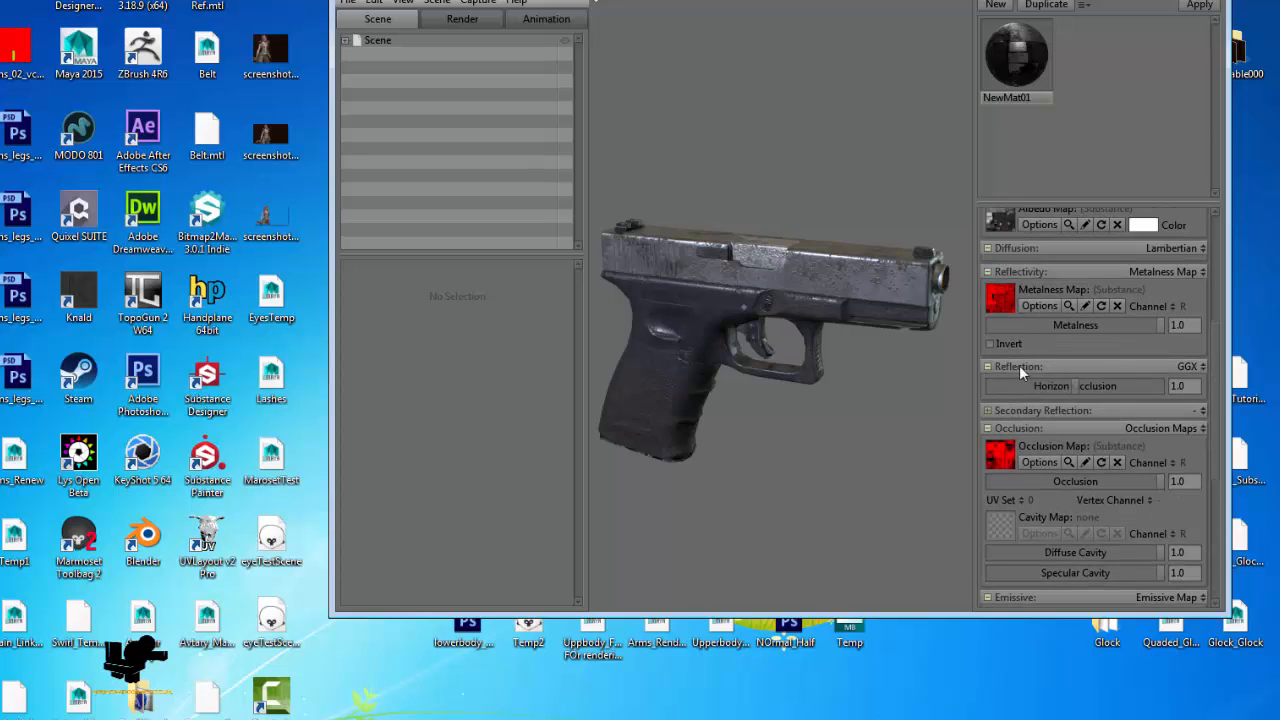
pyautogui.scroll(-5, 1100, 362)
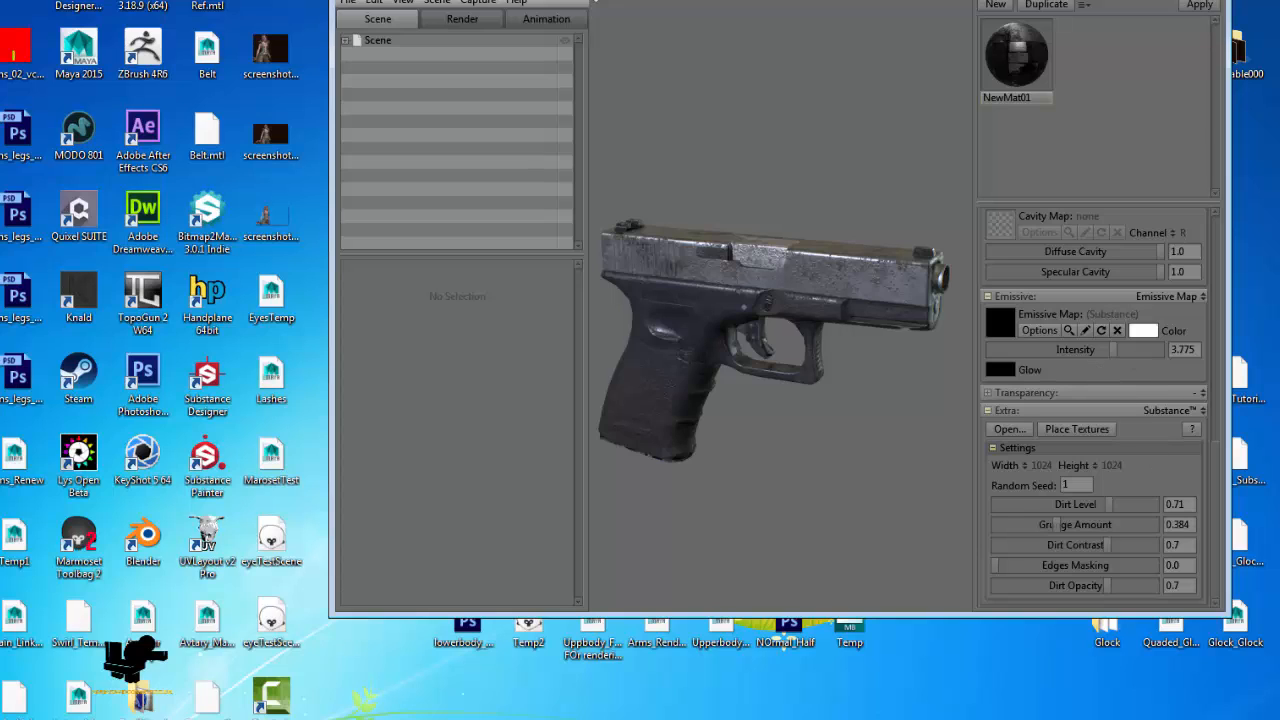
pyautogui.hotkey('alt', 'F4')
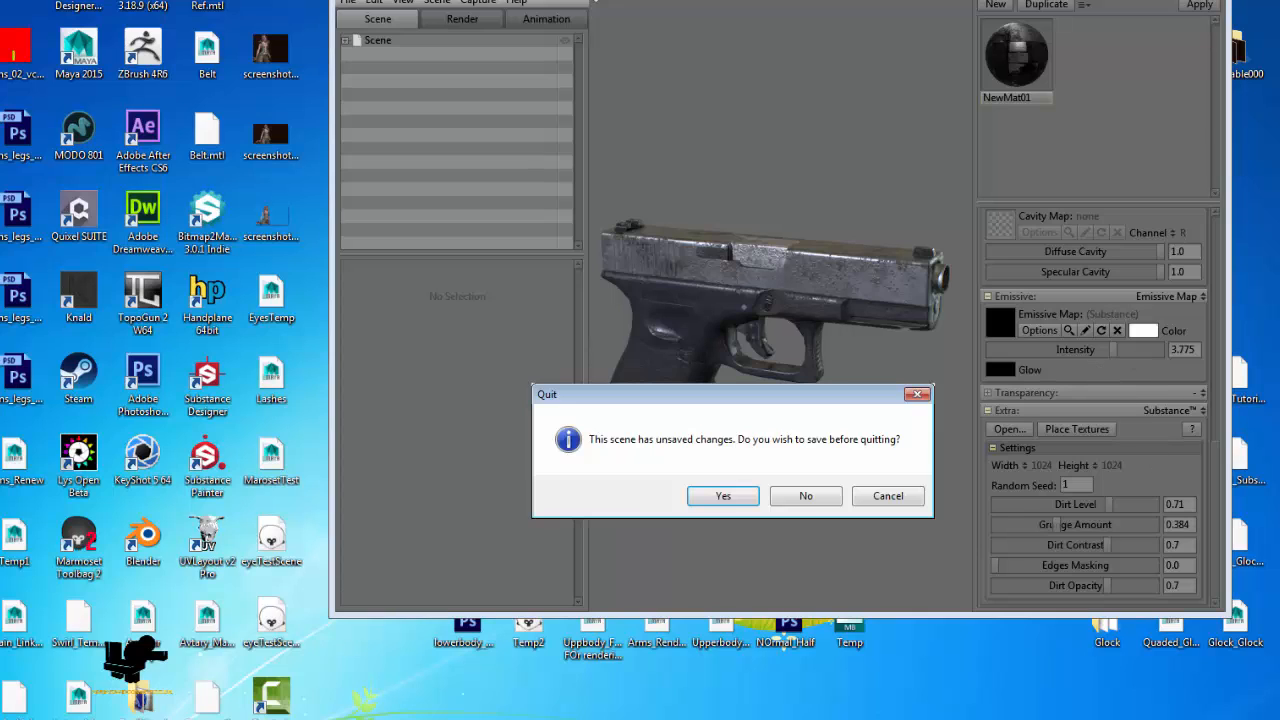
pyautogui.click(809, 502)
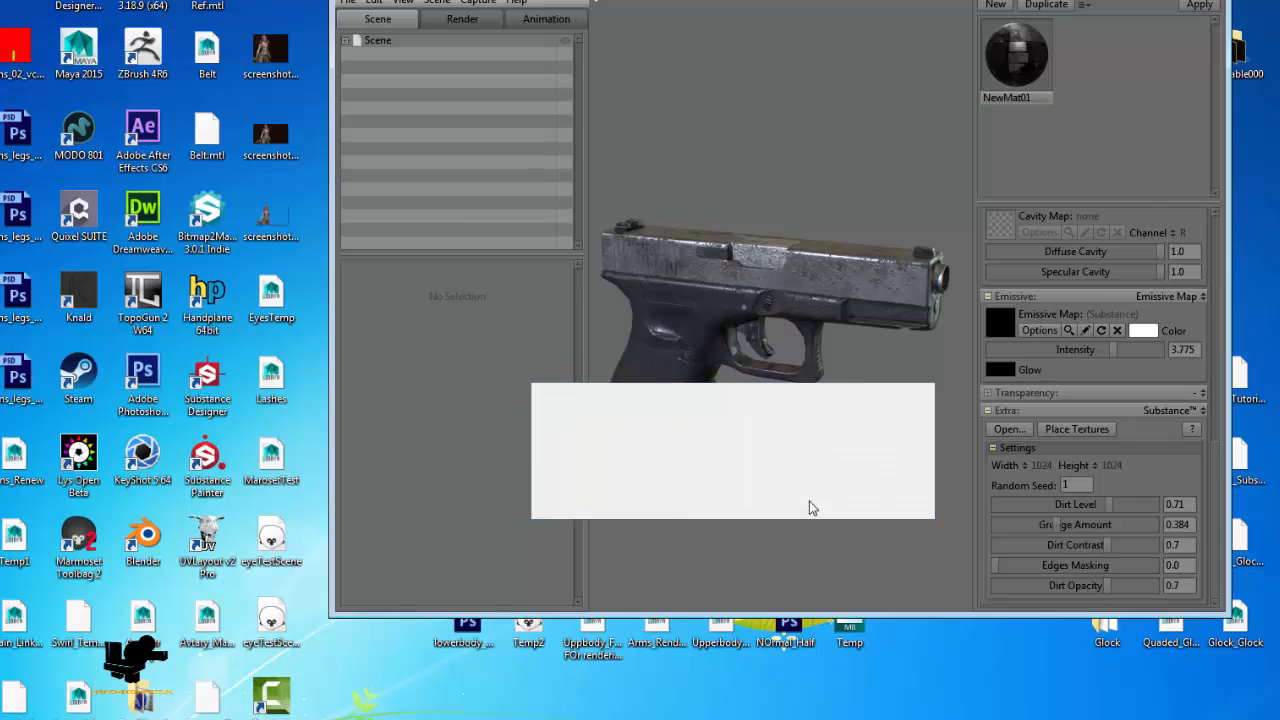
pyautogui.doubleClick(218, 384)
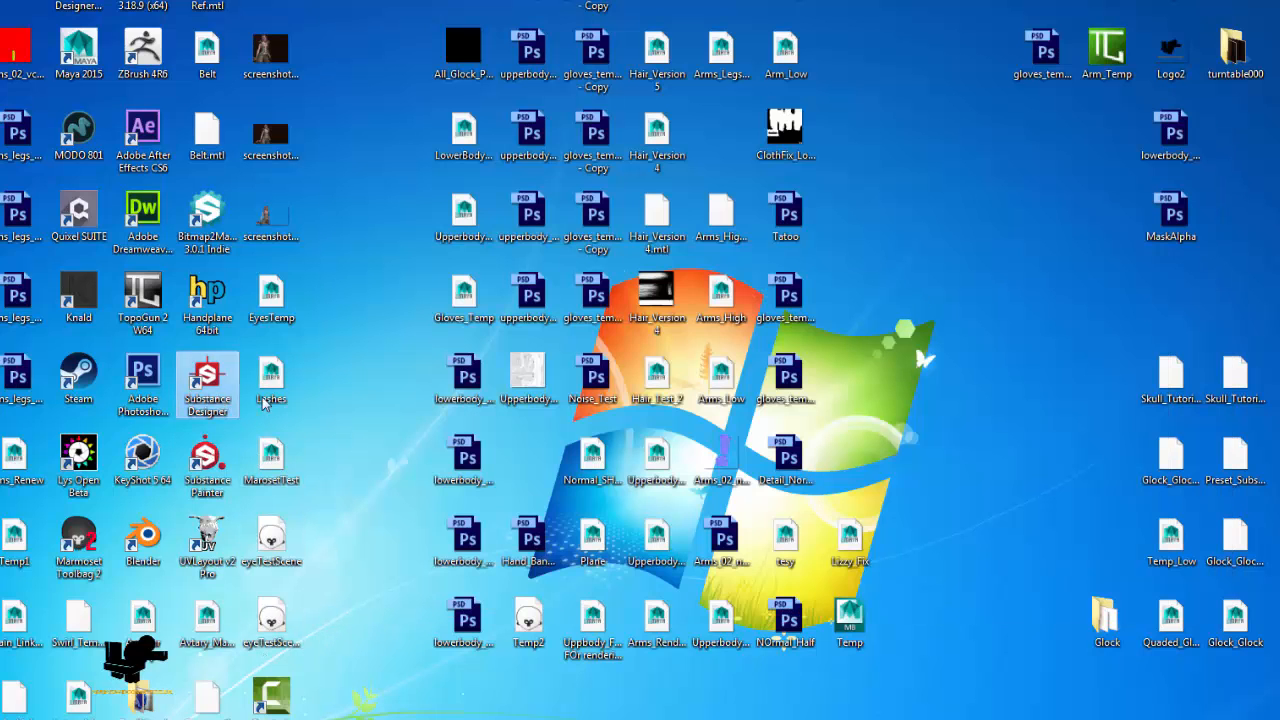